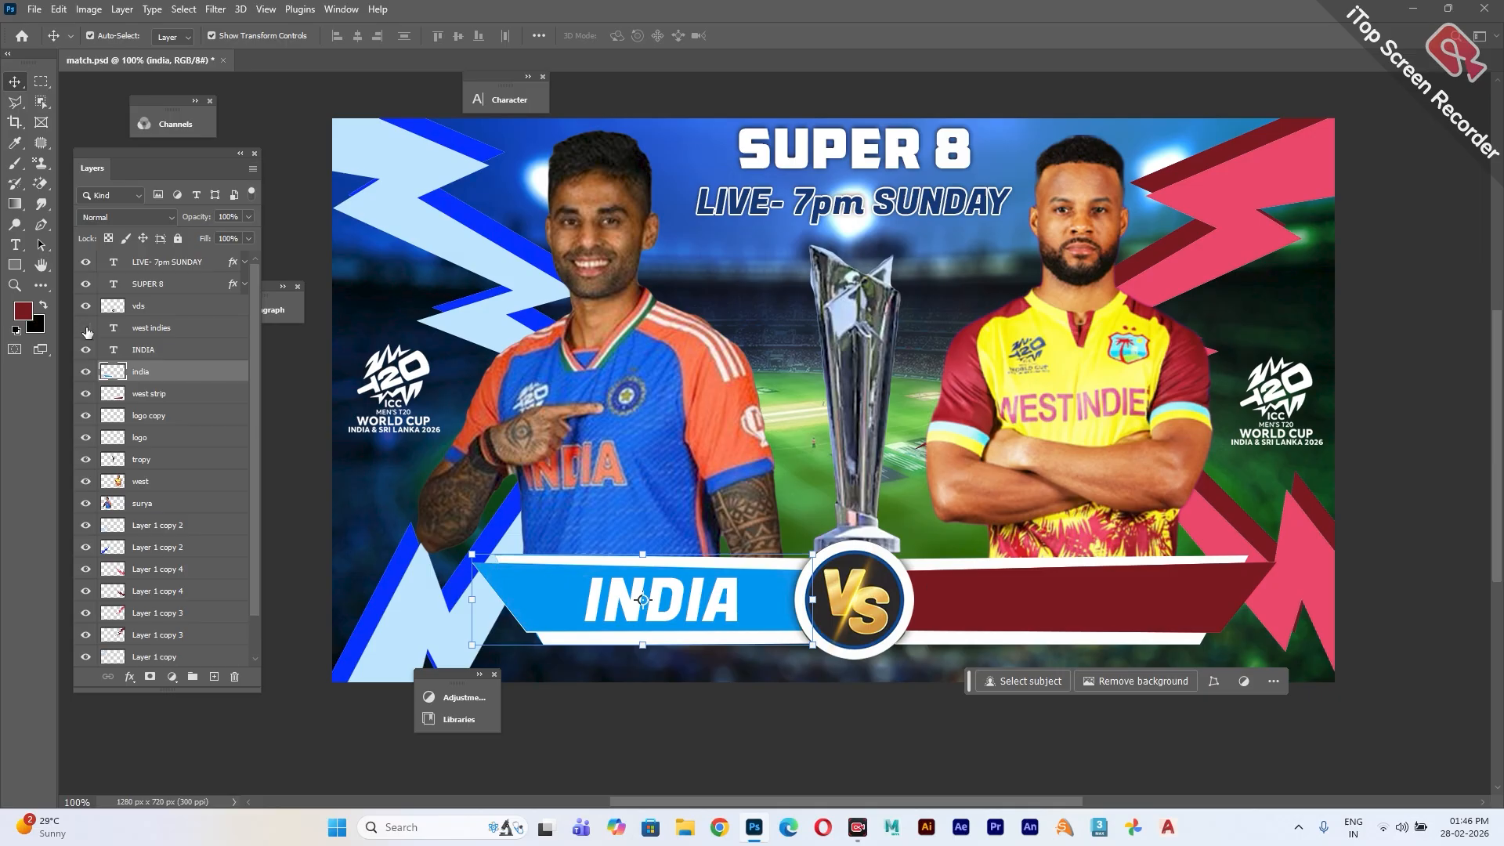
# - Identify the team name text layers and the two name strip layers by toggling their visibility one at a time
pyautogui.click(87, 329)
pyautogui.click(86, 330)
pyautogui.click(87, 330)
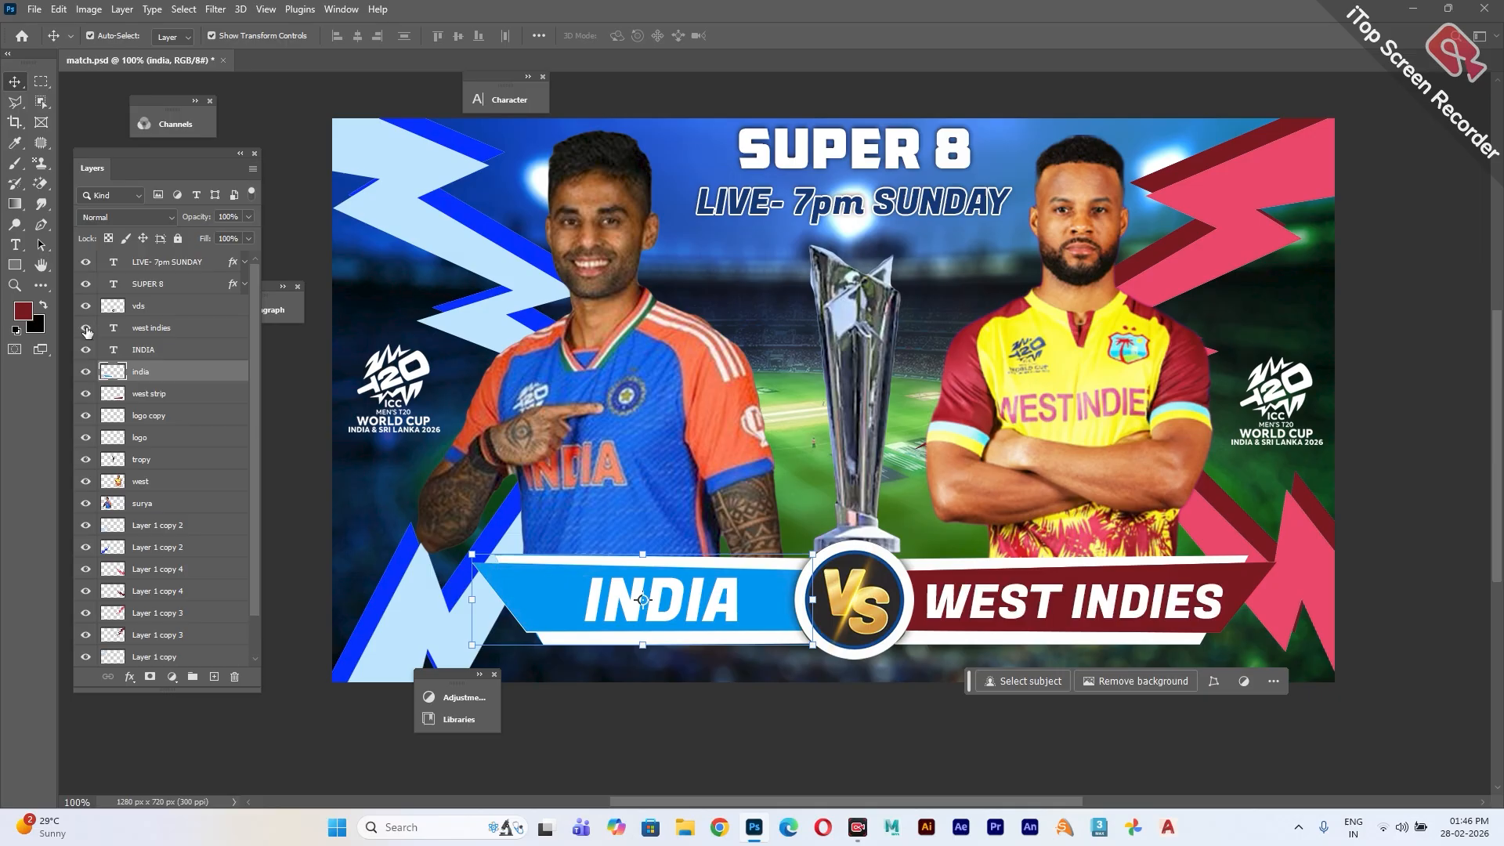
pyautogui.click(87, 350)
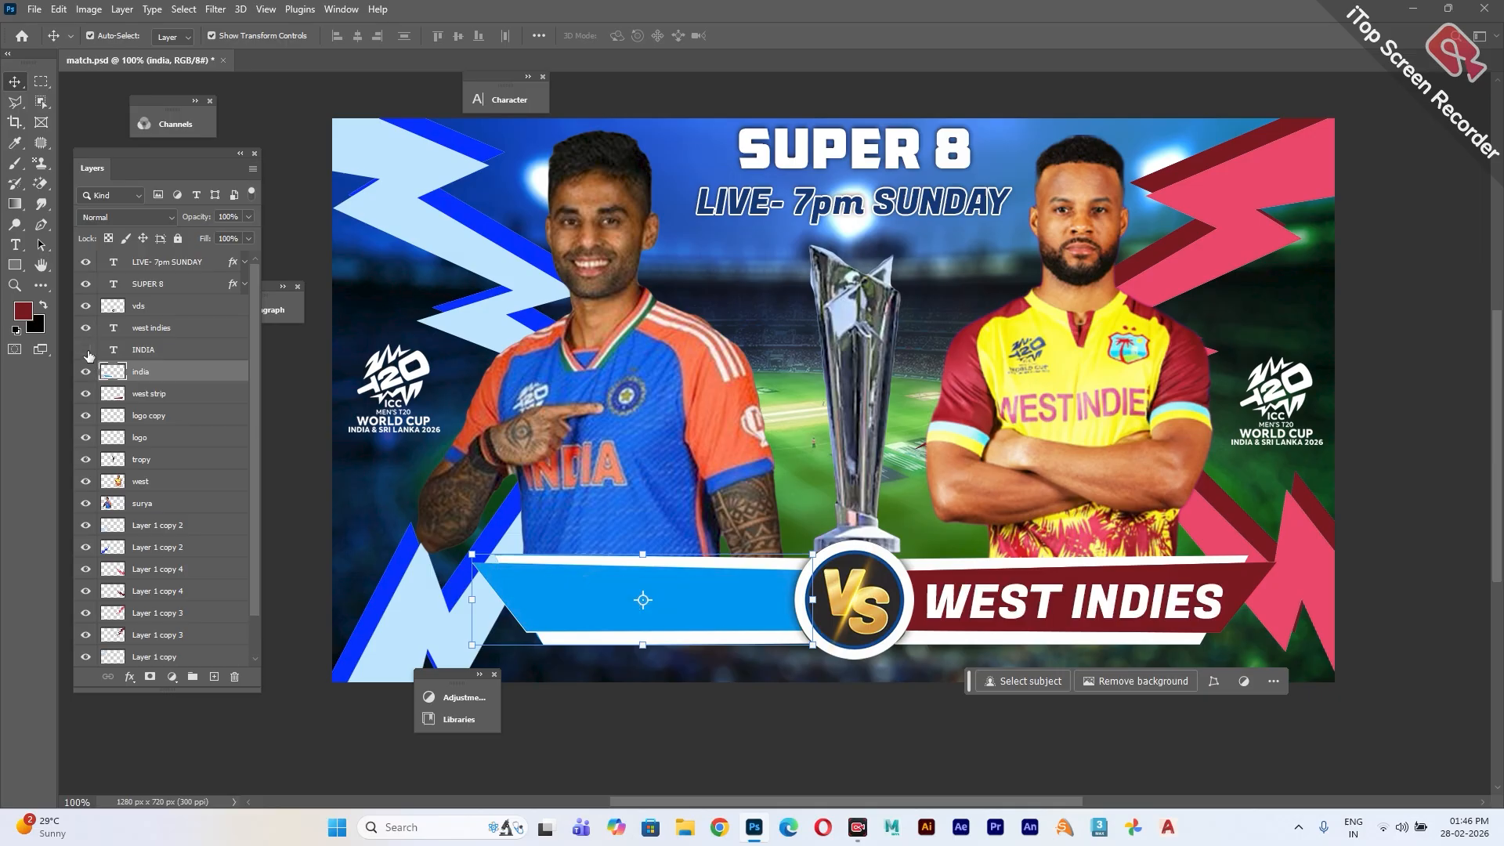
pyautogui.click(87, 350)
pyautogui.click(86, 372)
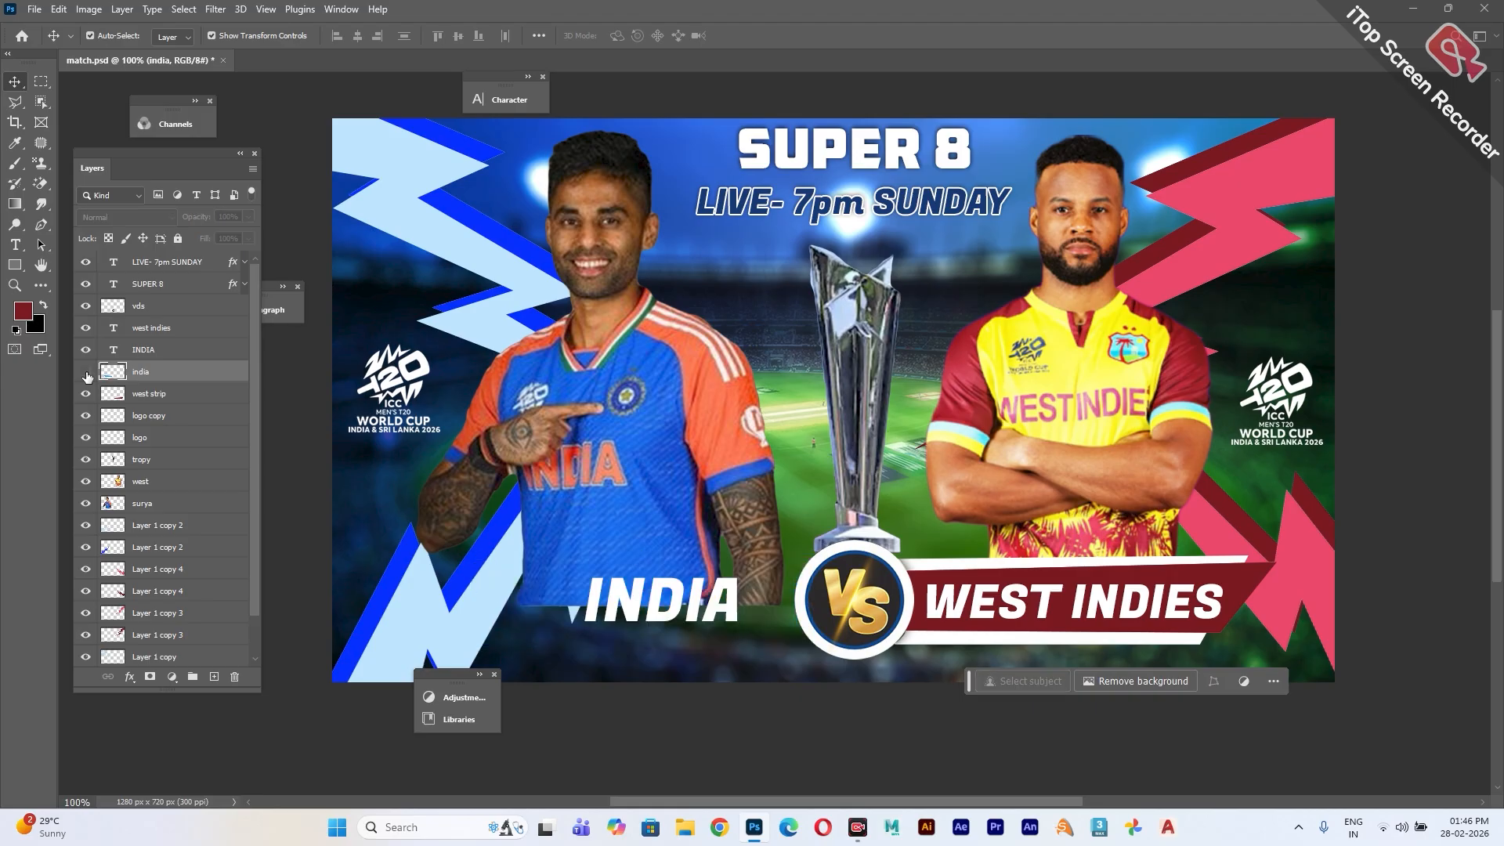
pyautogui.click(86, 373)
pyautogui.click(86, 373)
pyautogui.click(86, 372)
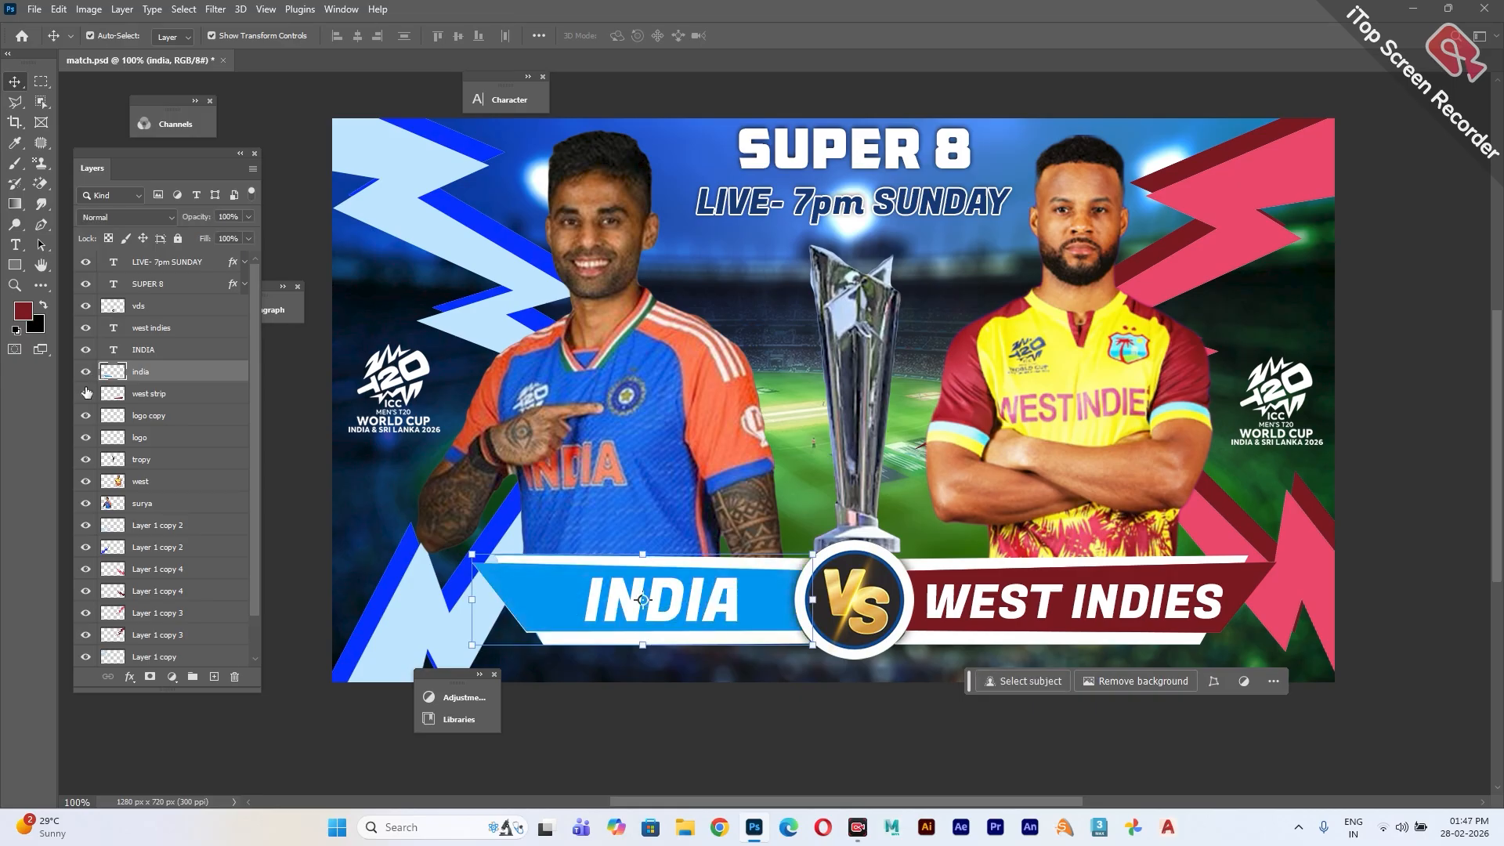
pyautogui.click(86, 394)
pyautogui.click(87, 394)
# - Identify the World Cup logo, trophy and player layers by hiding and showing each one in turn
pyautogui.click(86, 418)
pyautogui.click(86, 419)
pyautogui.click(86, 419)
pyautogui.click(86, 419)
pyautogui.click(85, 444)
pyautogui.click(85, 443)
pyautogui.click(86, 462)
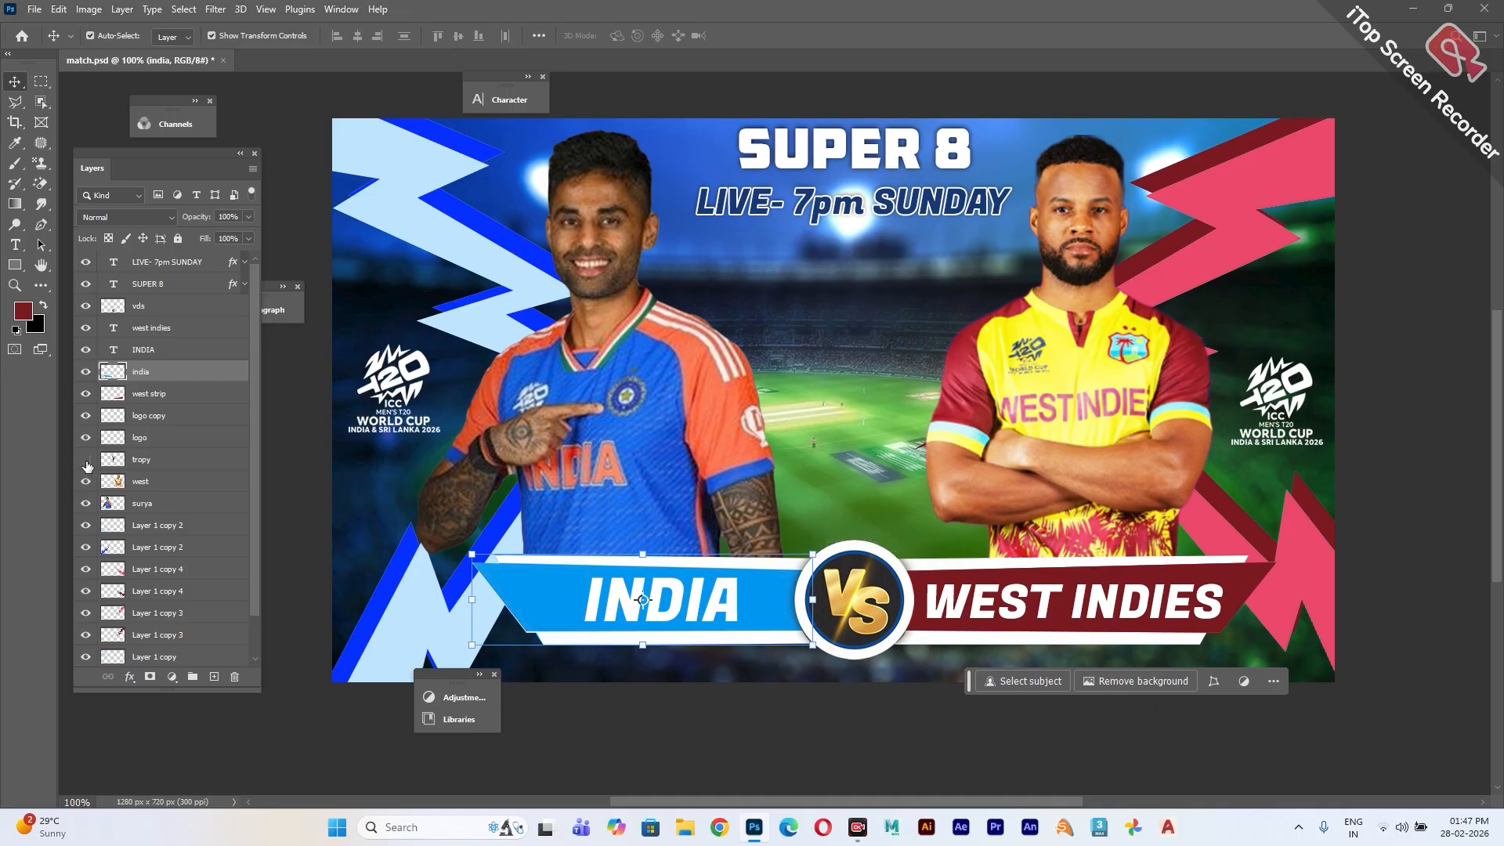
pyautogui.click(87, 462)
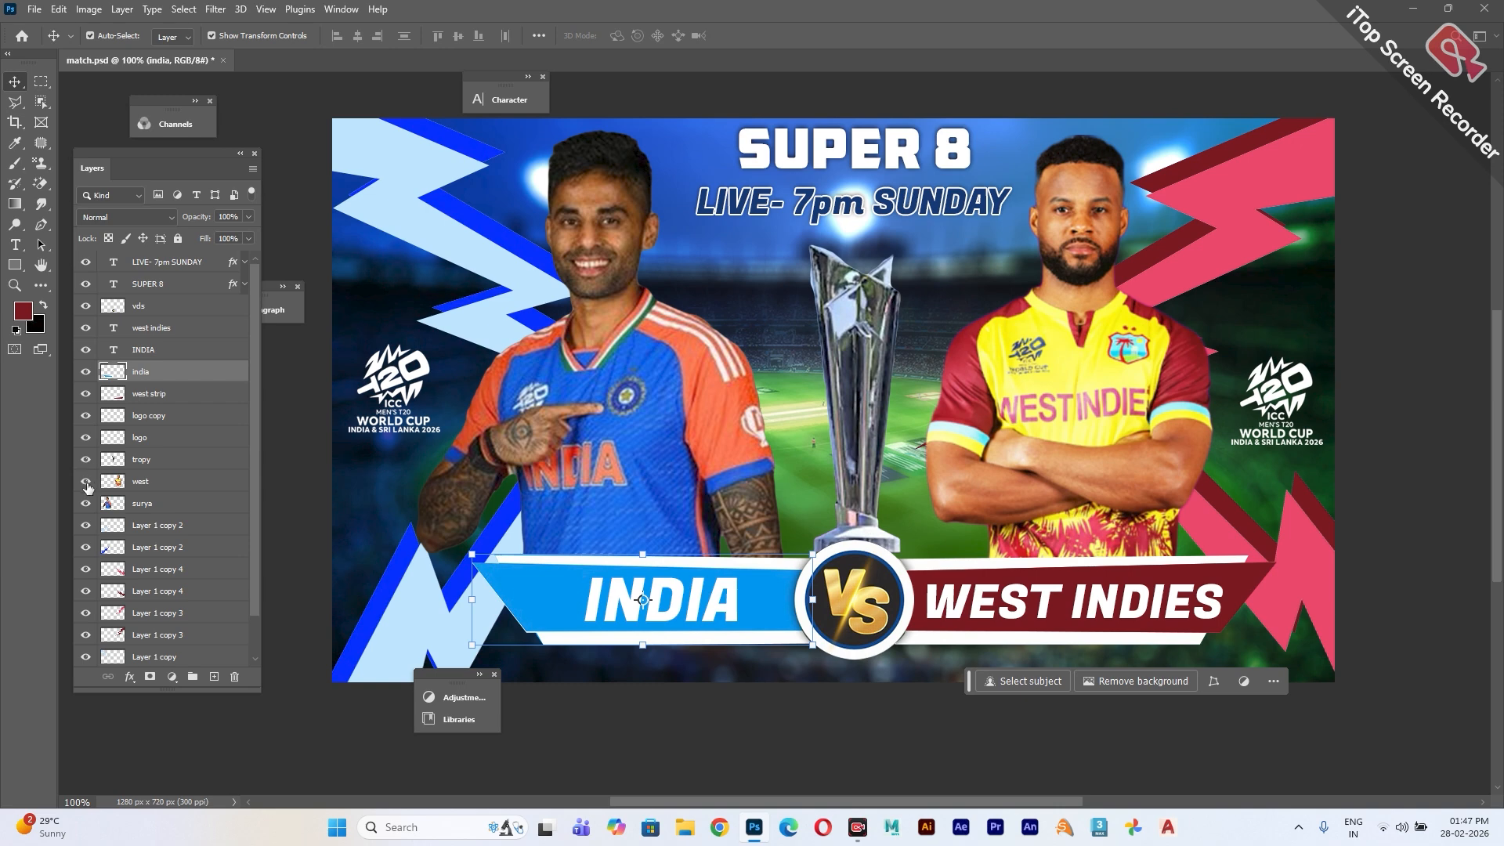
pyautogui.click(86, 483)
pyautogui.click(86, 482)
pyautogui.click(86, 504)
pyautogui.click(86, 504)
# - Examine which lightning shape each Layer 1 copy holds by switching the copies off and on
pyautogui.click(86, 525)
pyautogui.click(86, 525)
pyautogui.click(87, 548)
pyautogui.click(87, 549)
pyautogui.click(86, 570)
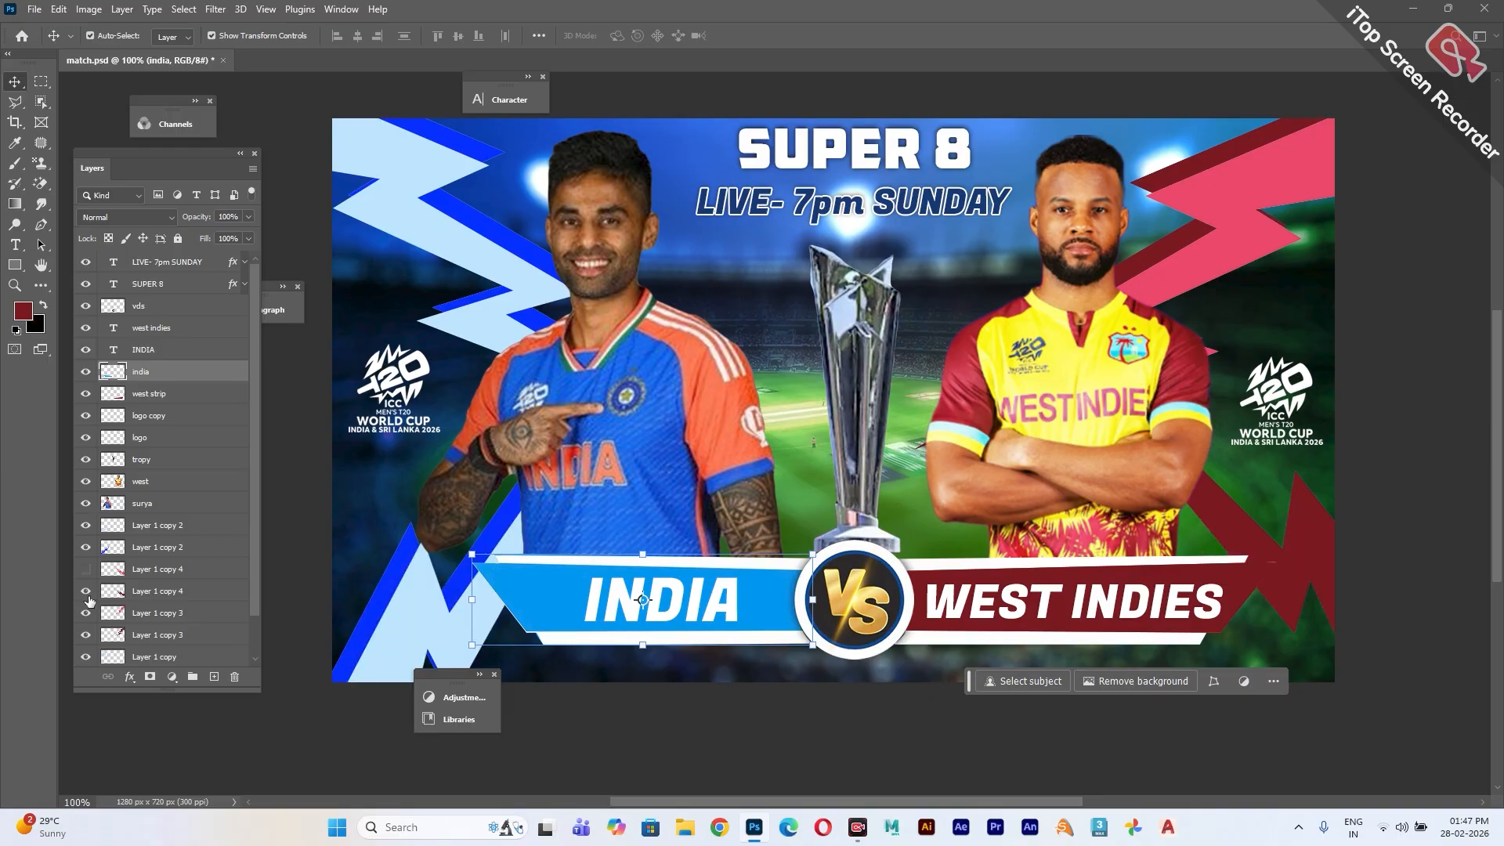
pyautogui.click(86, 570)
pyautogui.click(86, 613)
pyautogui.click(86, 613)
pyautogui.click(86, 635)
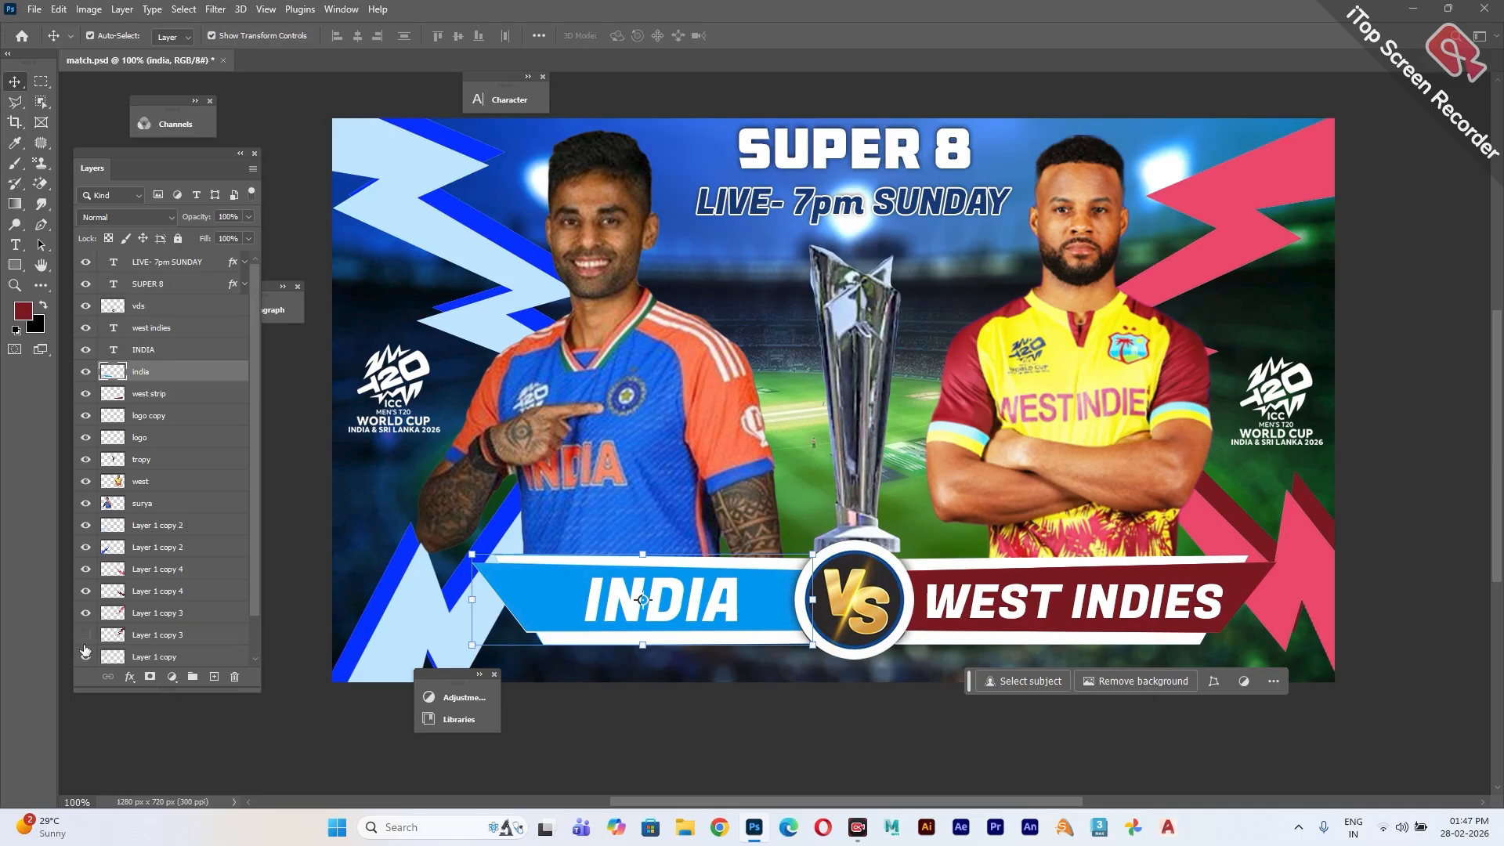
pyautogui.click(85, 635)
pyautogui.scroll(-1, 157, 470)
pyautogui.click(86, 636)
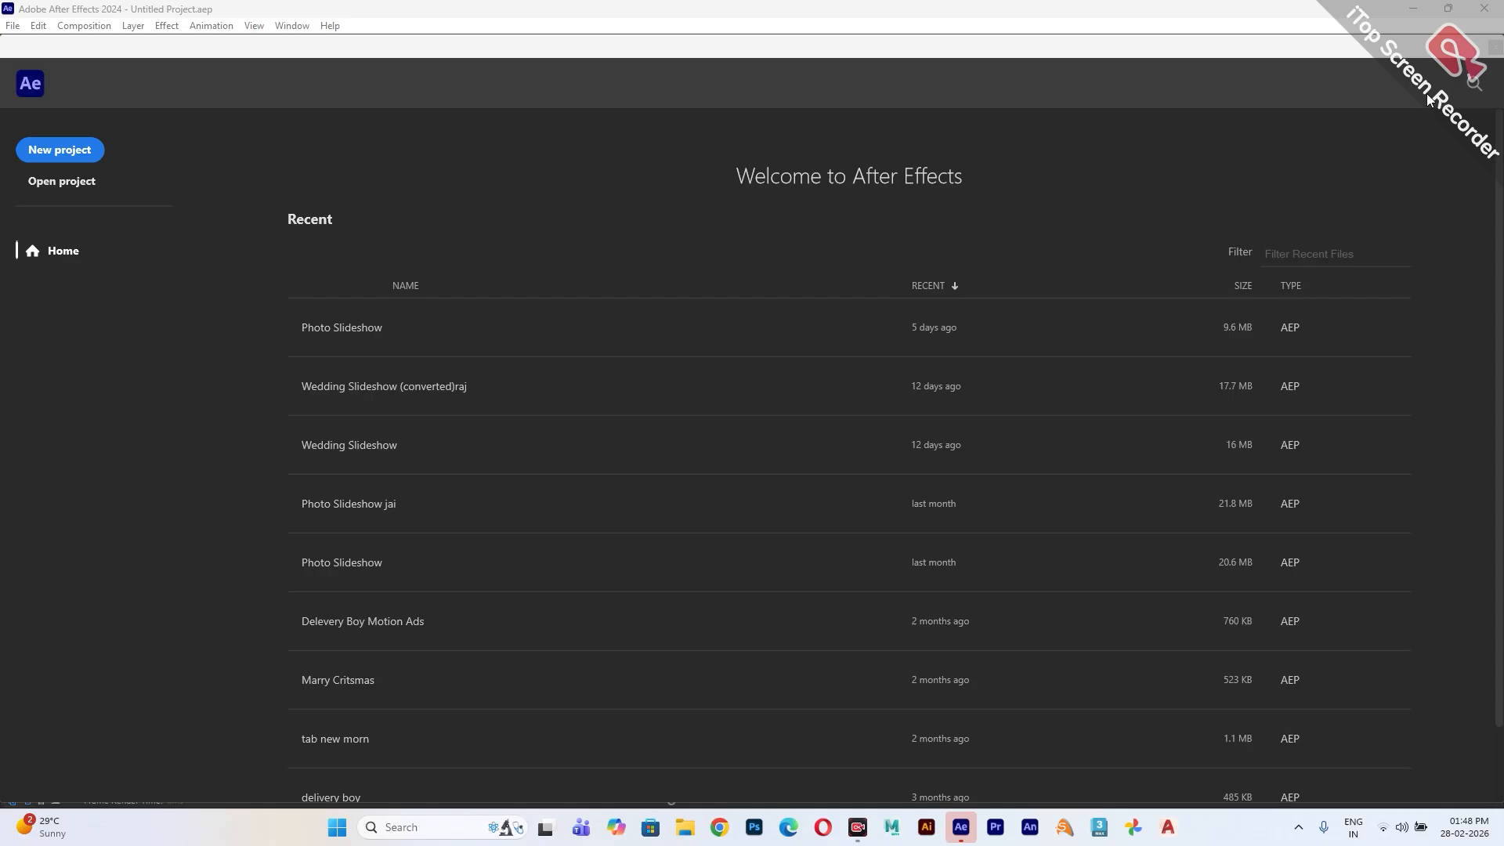
# - In After Effects, create a new 20-second composition with the Social Media Landscape preset, 1280x720 at 30 fps
pyautogui.click(1493, 46)
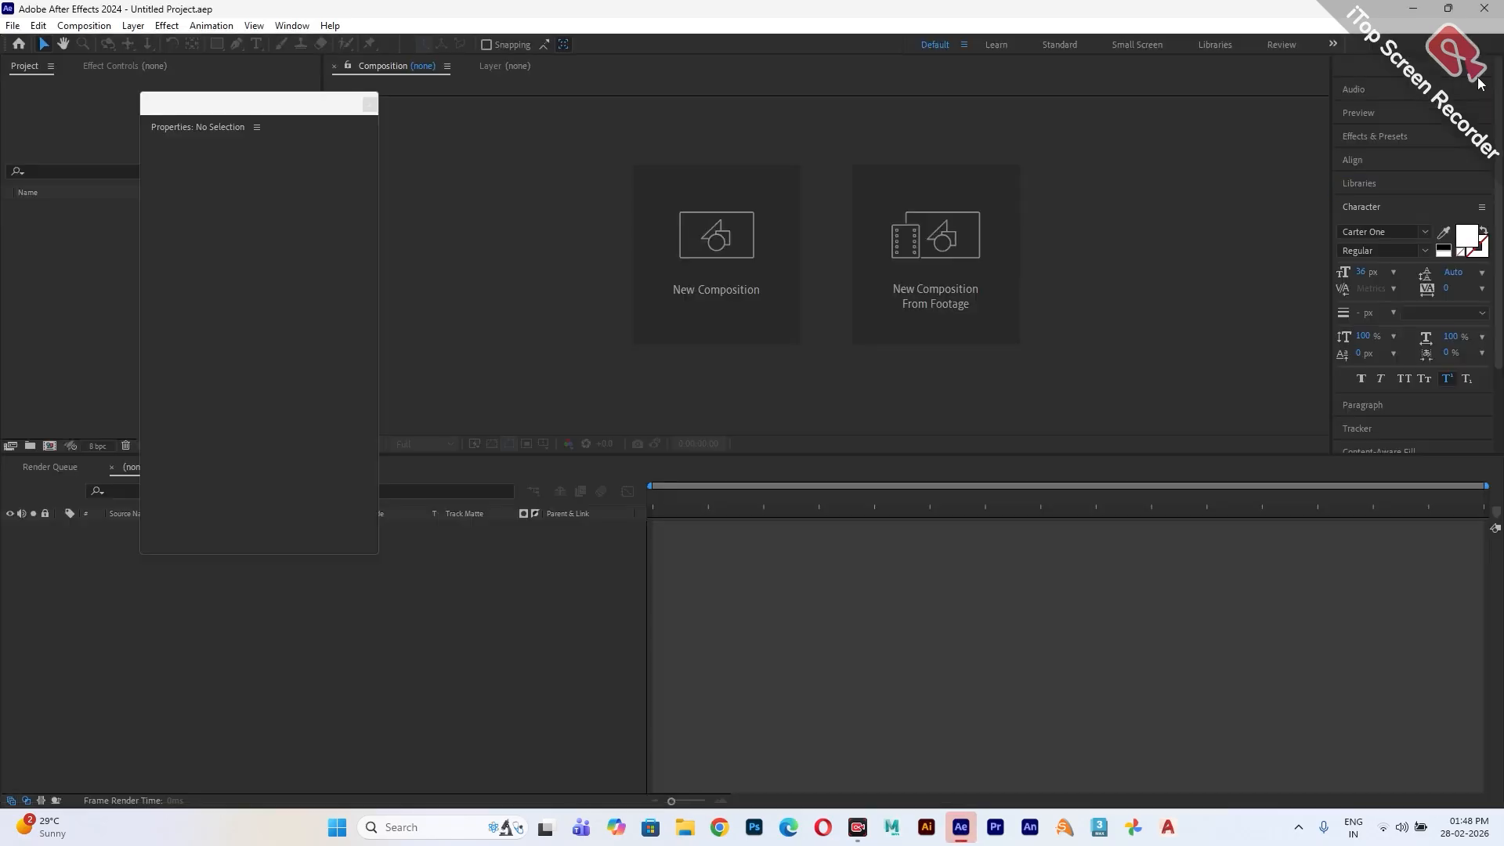
pyautogui.click(757, 303)
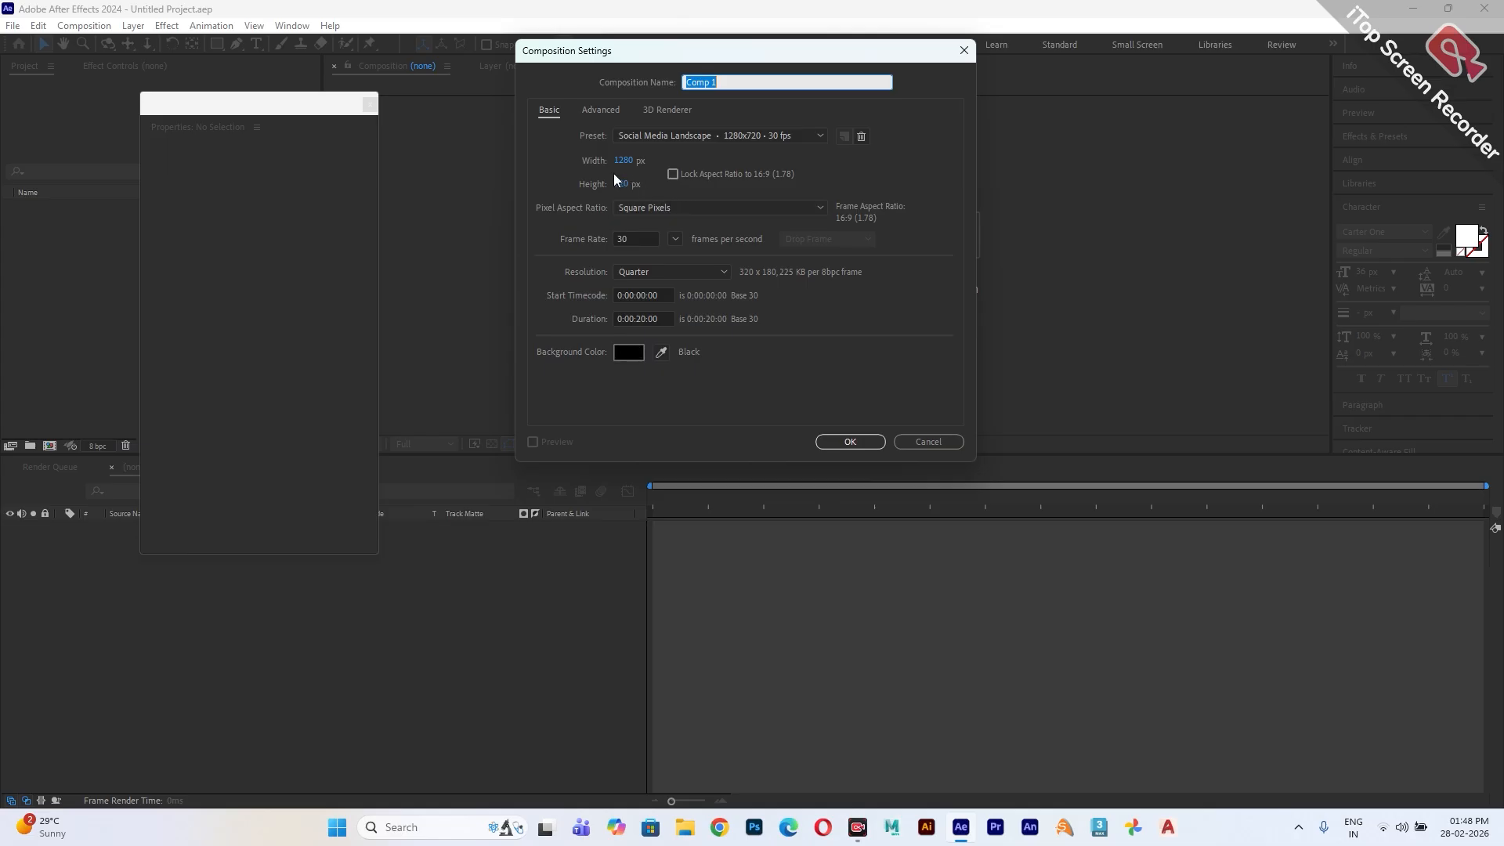
pyautogui.click(616, 240)
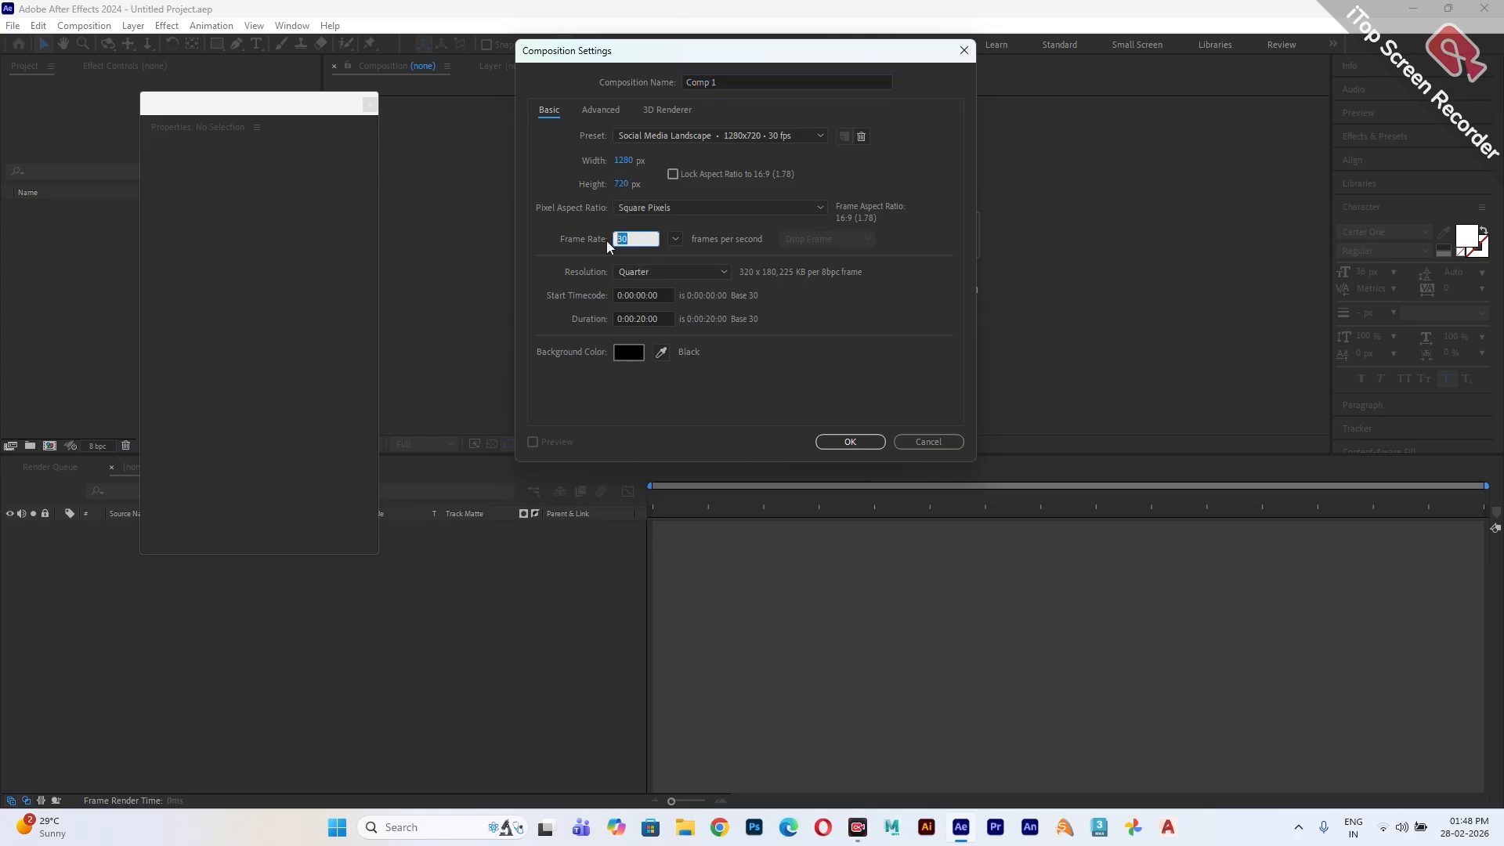
pyautogui.click(616, 320)
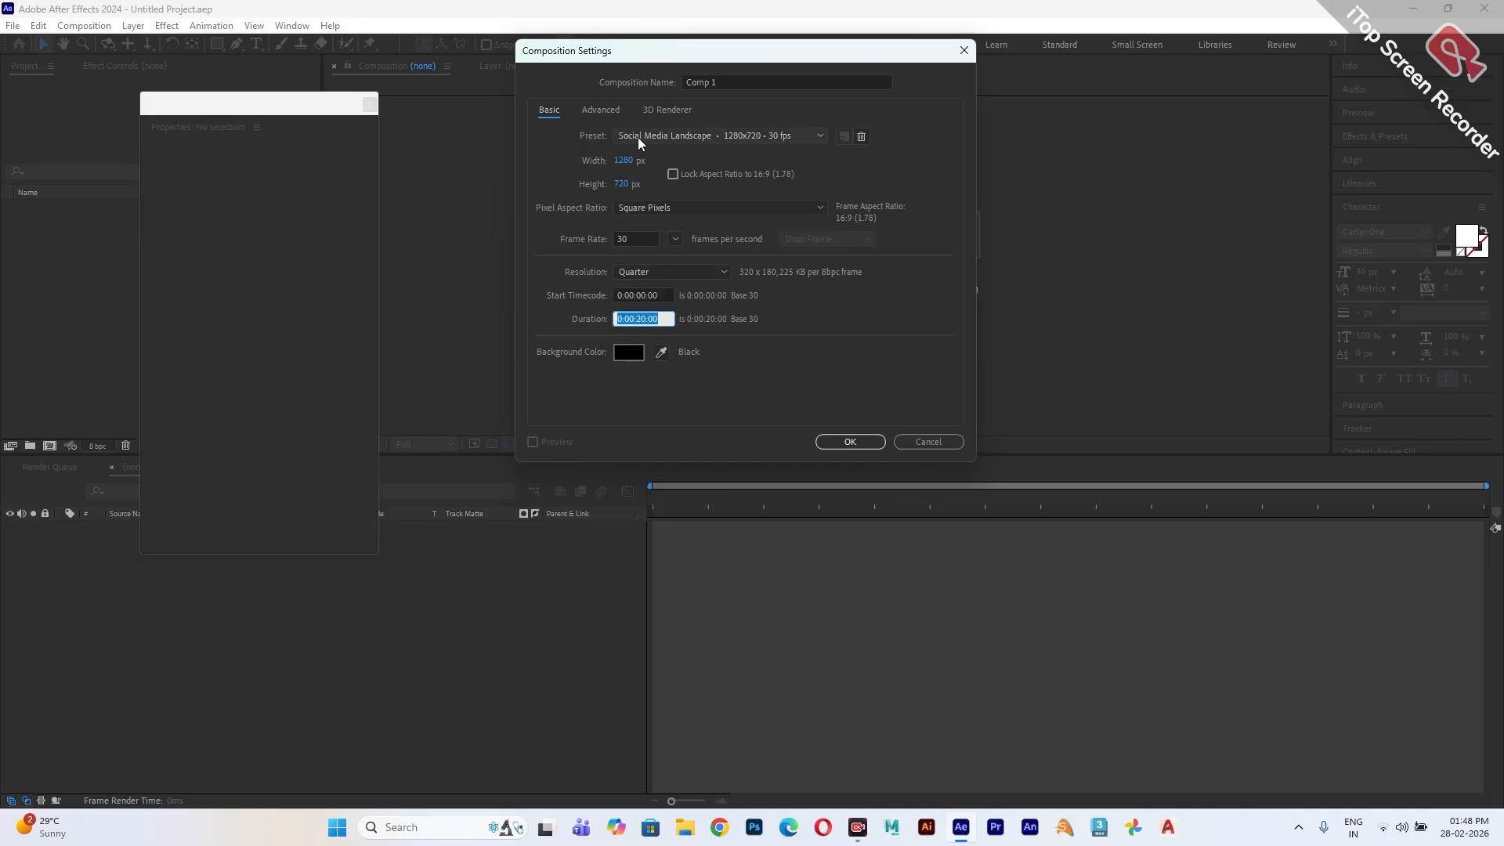
pyautogui.click(833, 440)
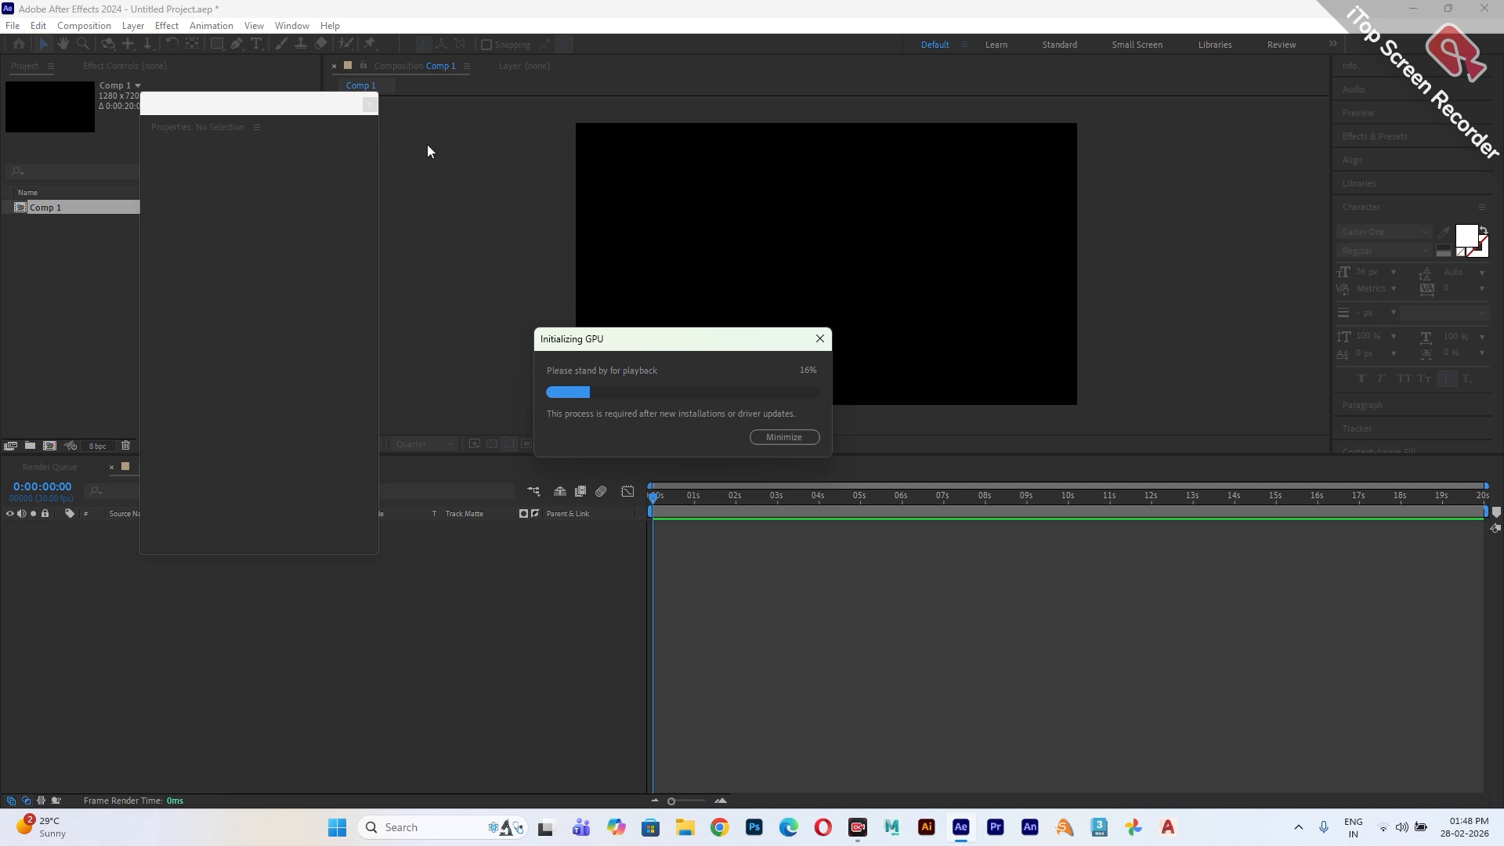
# - Dismiss the GPU initialization dialog and close the floating Properties panel
pyautogui.click(821, 338)
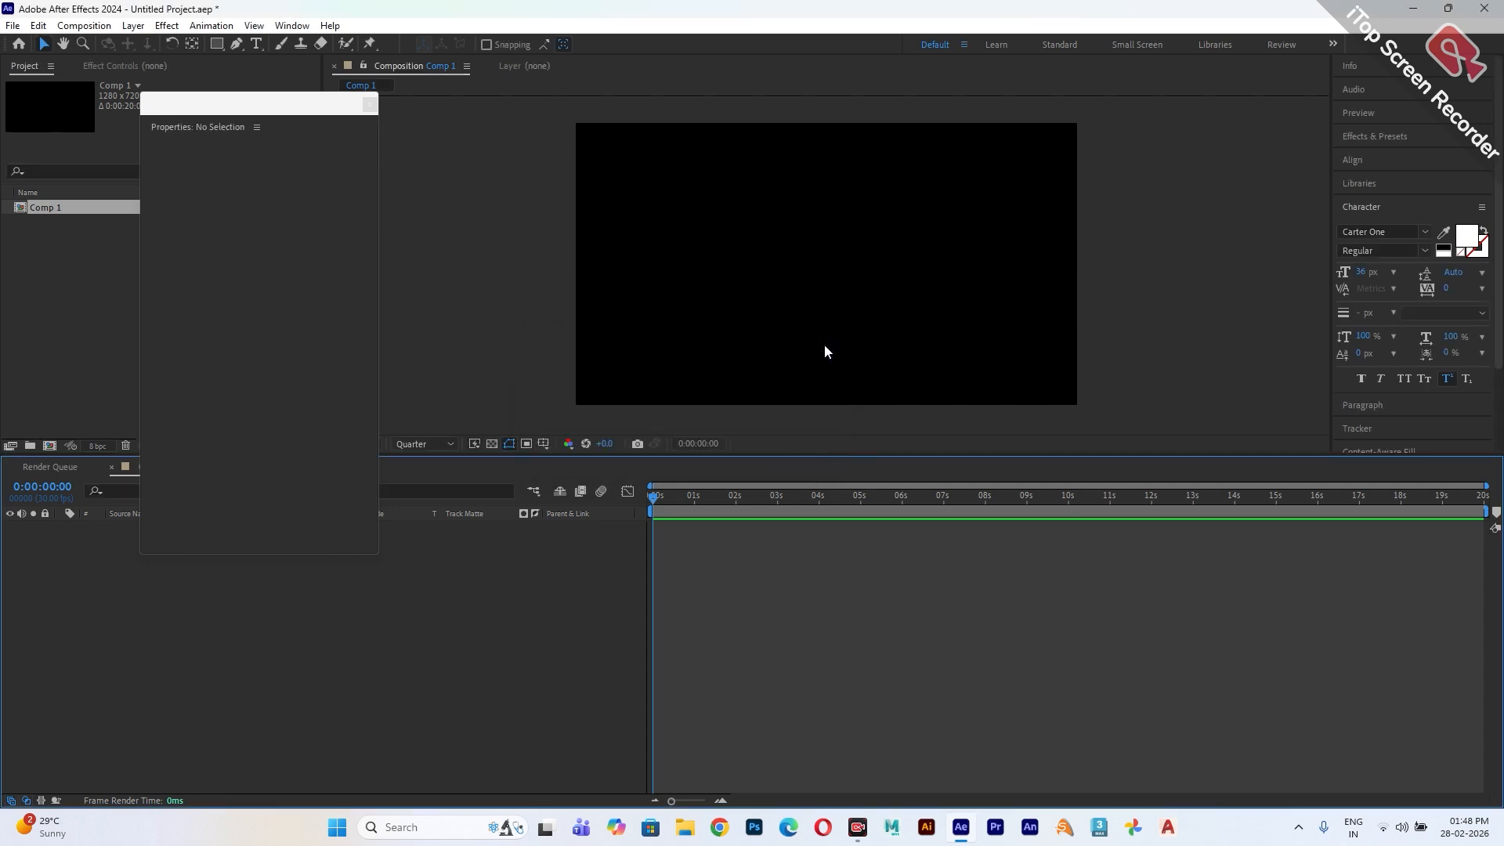
pyautogui.moveTo(276, 103); pyautogui.dragTo(425, 119)
pyautogui.click(520, 120)
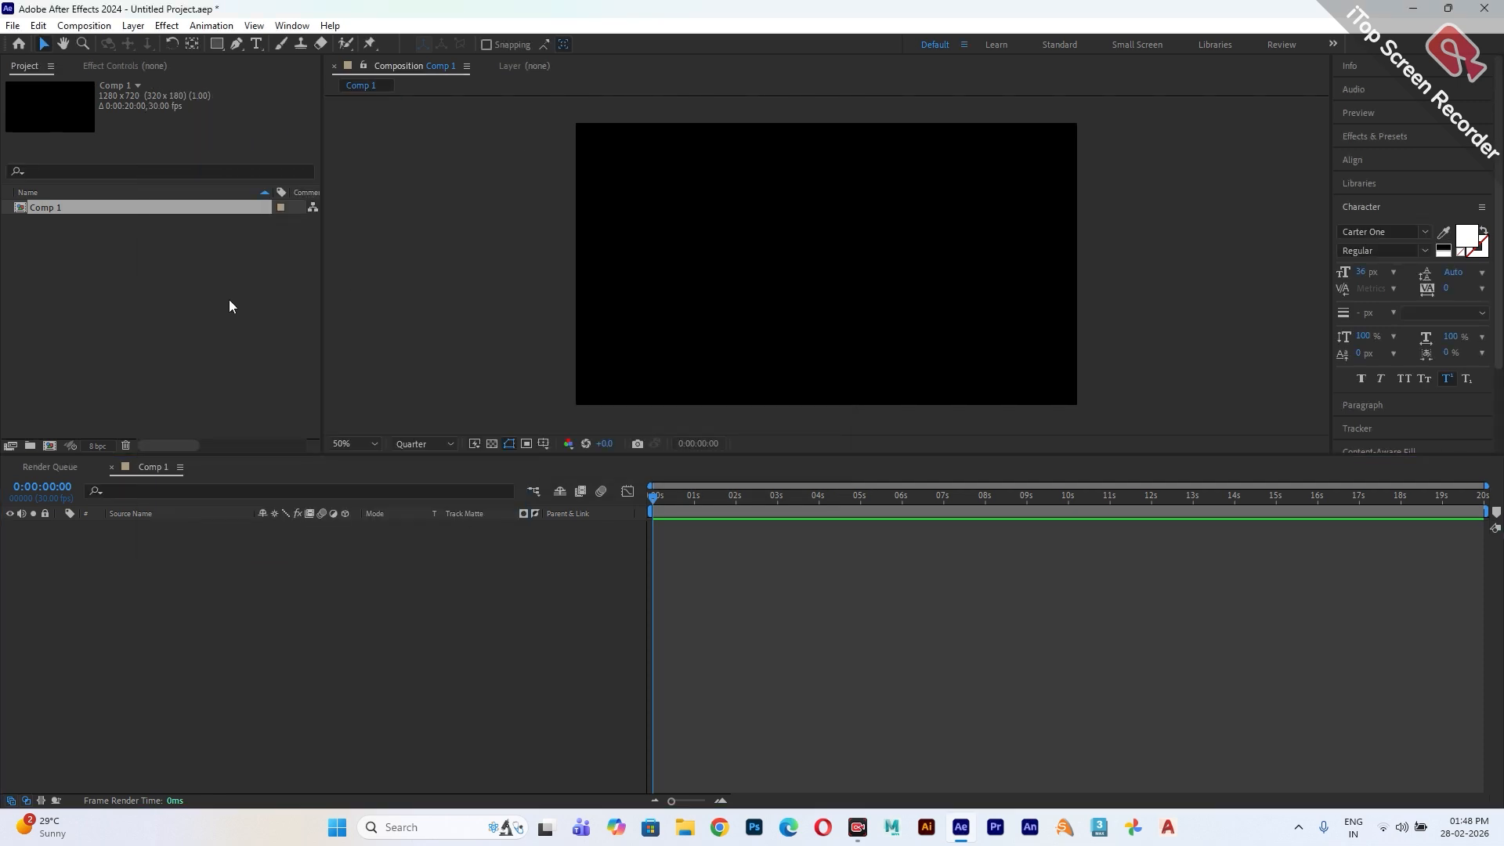
# - Import the match new PSD from the crick folder as Composition - Retain Layer Sizes with editable layer styles
pyautogui.doubleClick(160, 293)
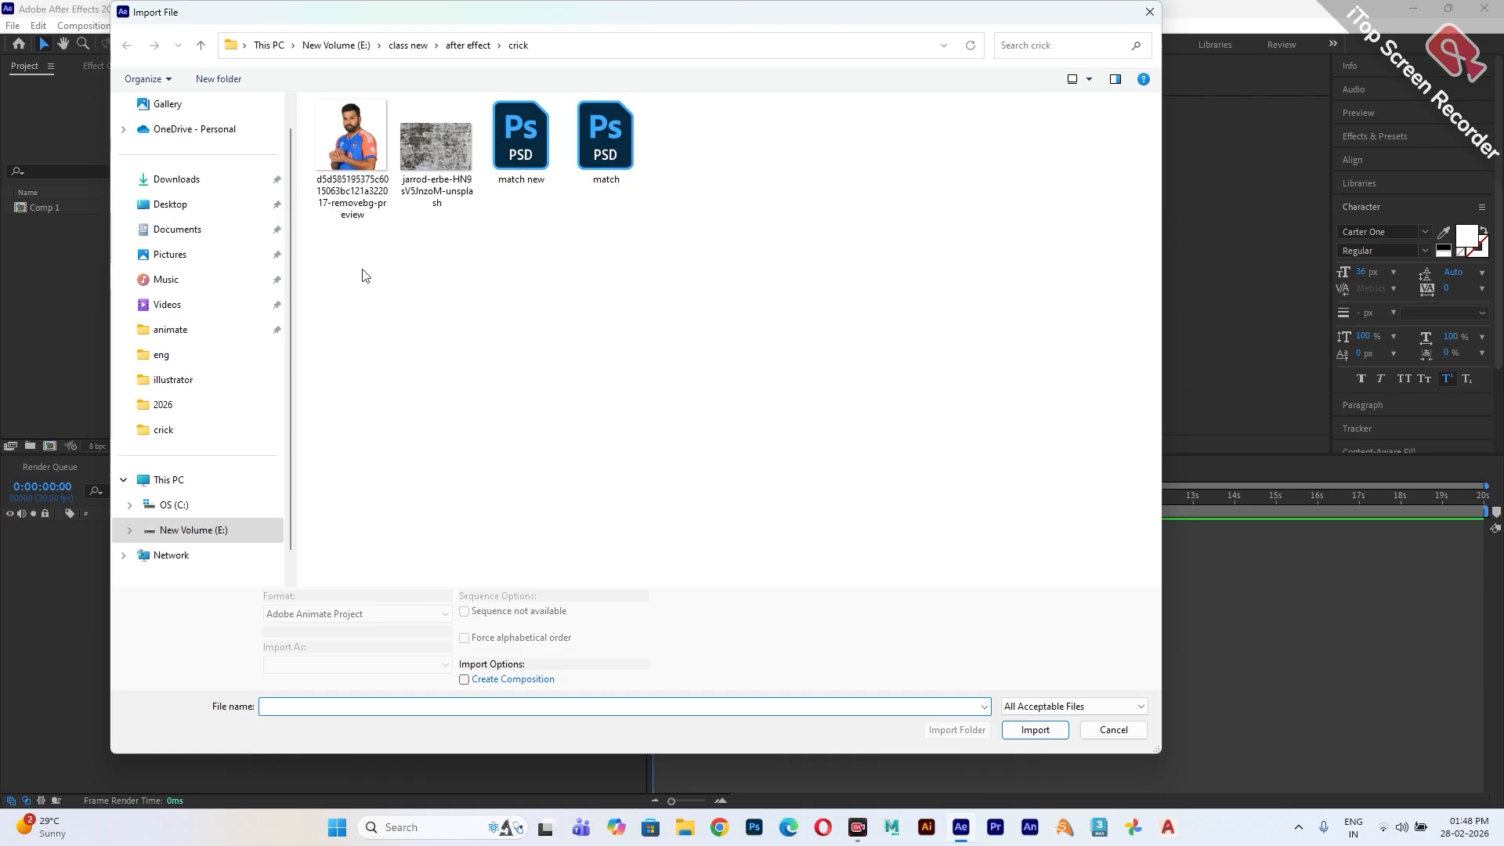
pyautogui.click(527, 161)
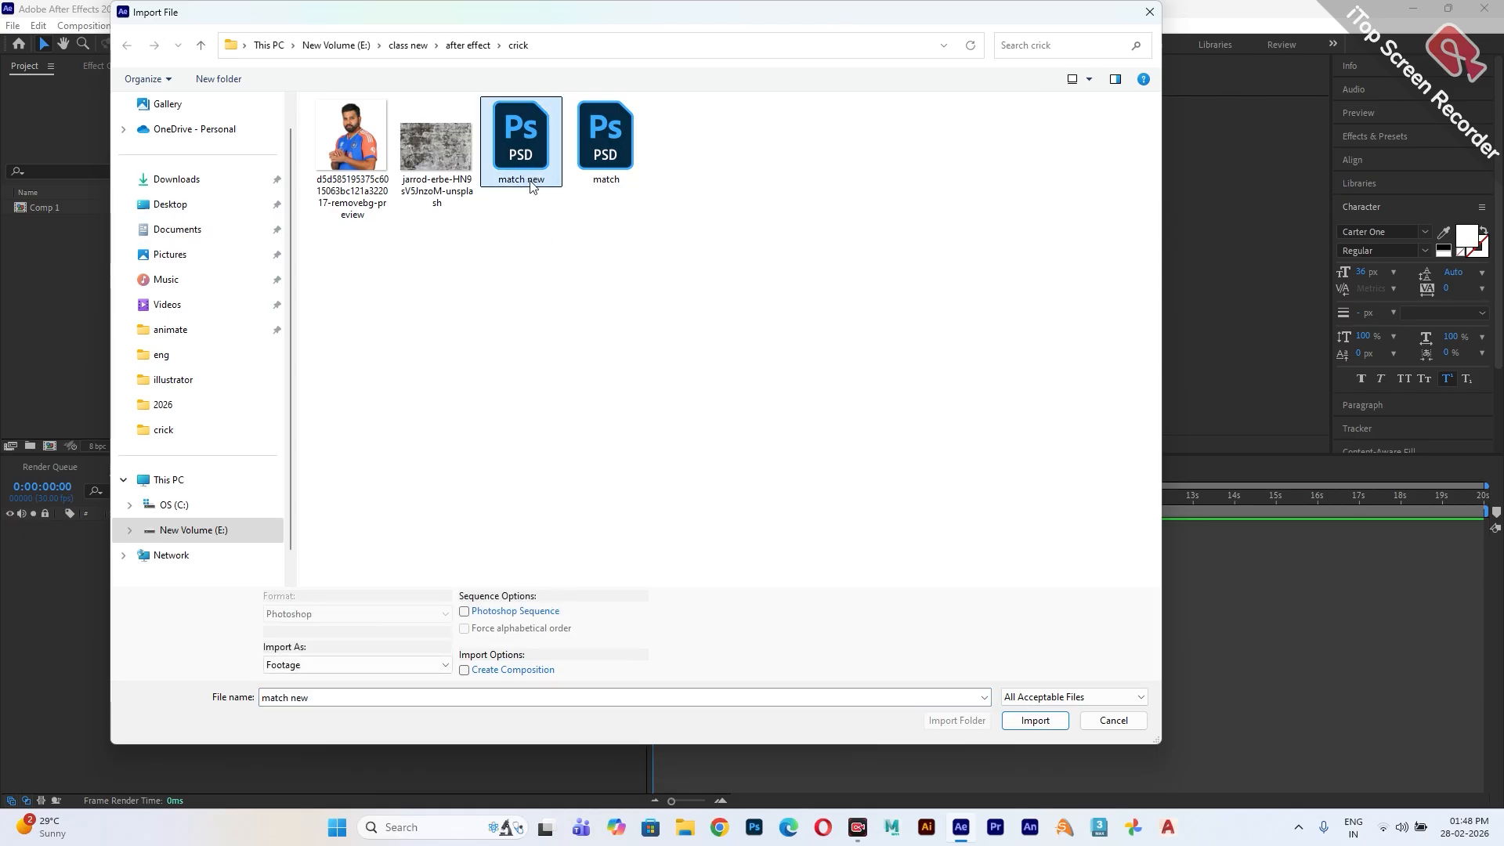
pyautogui.click(294, 667)
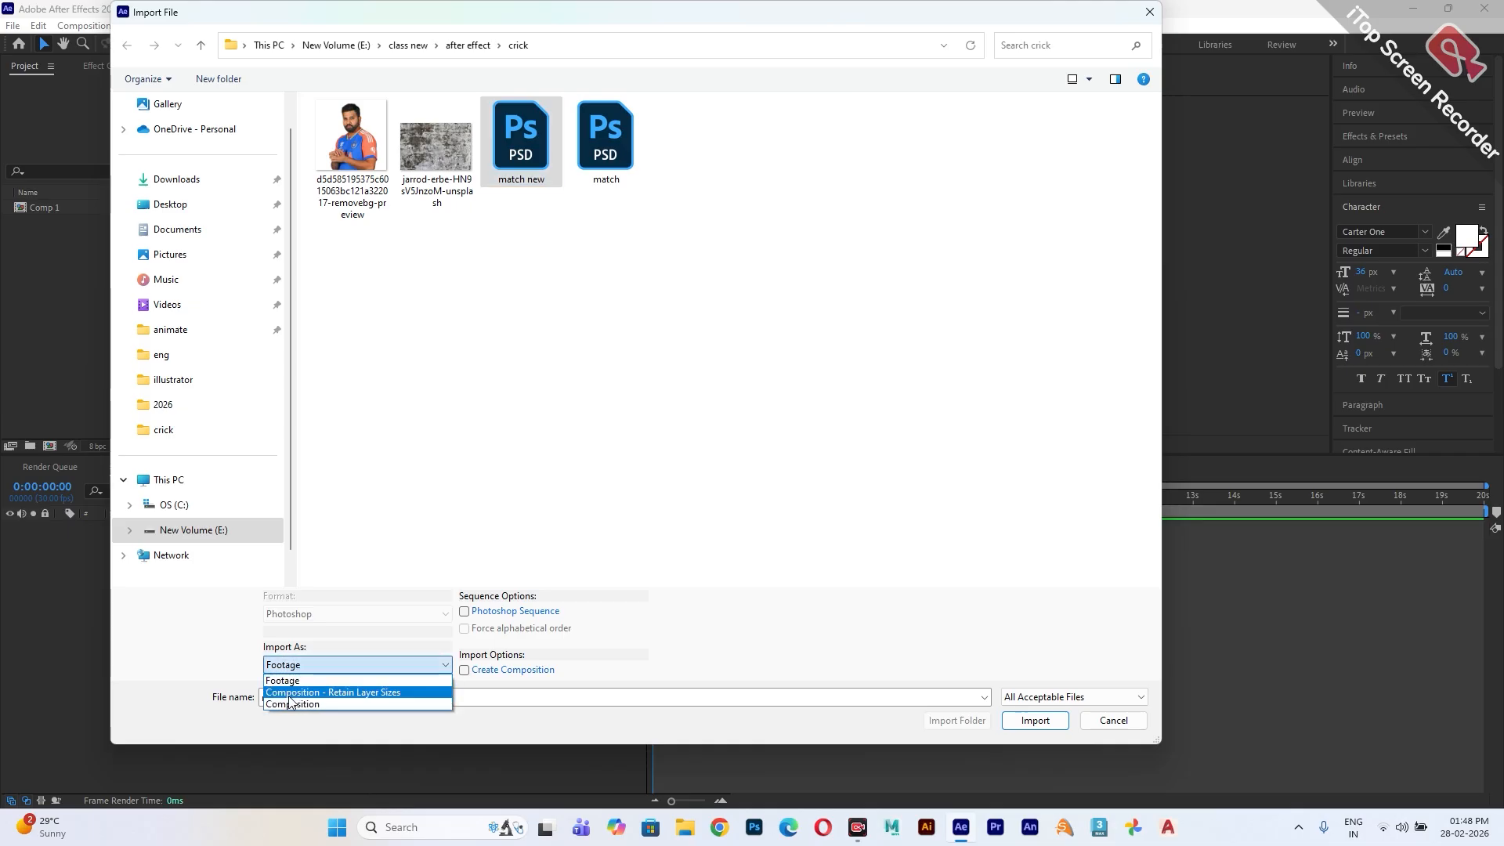
pyautogui.click(292, 693)
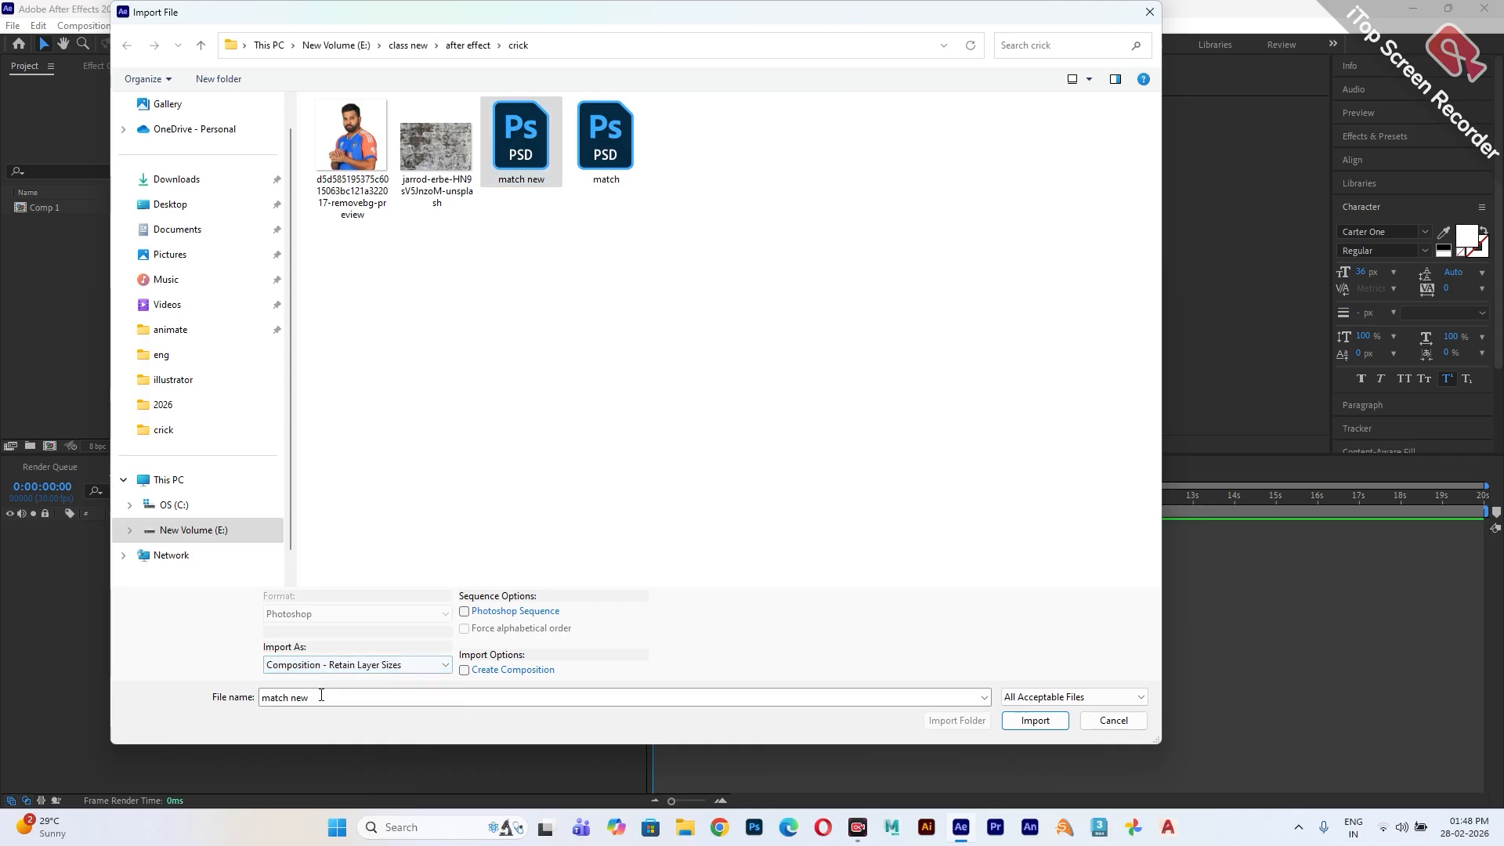
pyautogui.click(524, 184)
pyautogui.click(1034, 720)
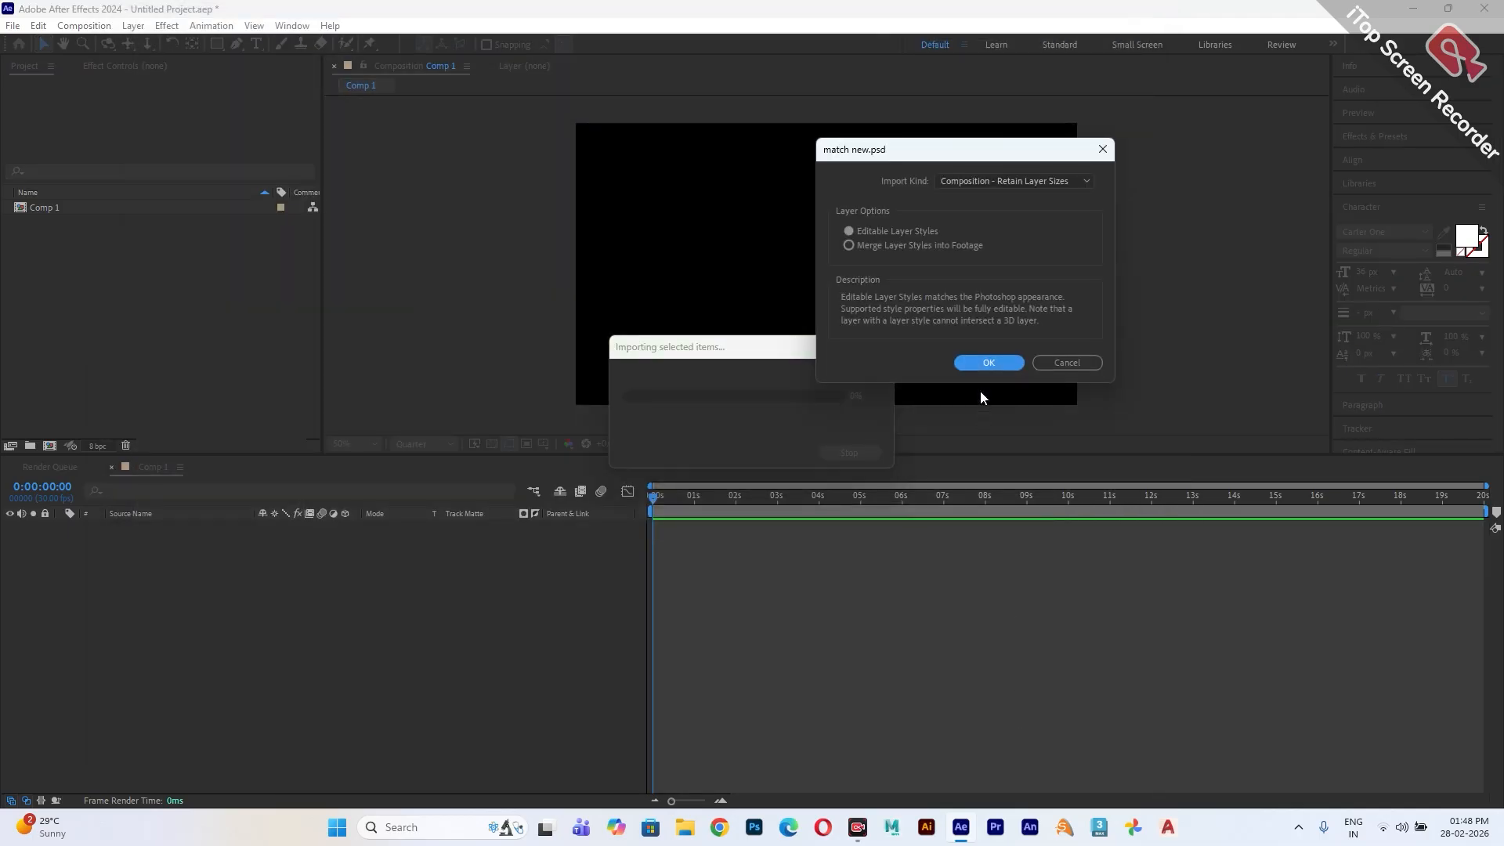
pyautogui.click(990, 367)
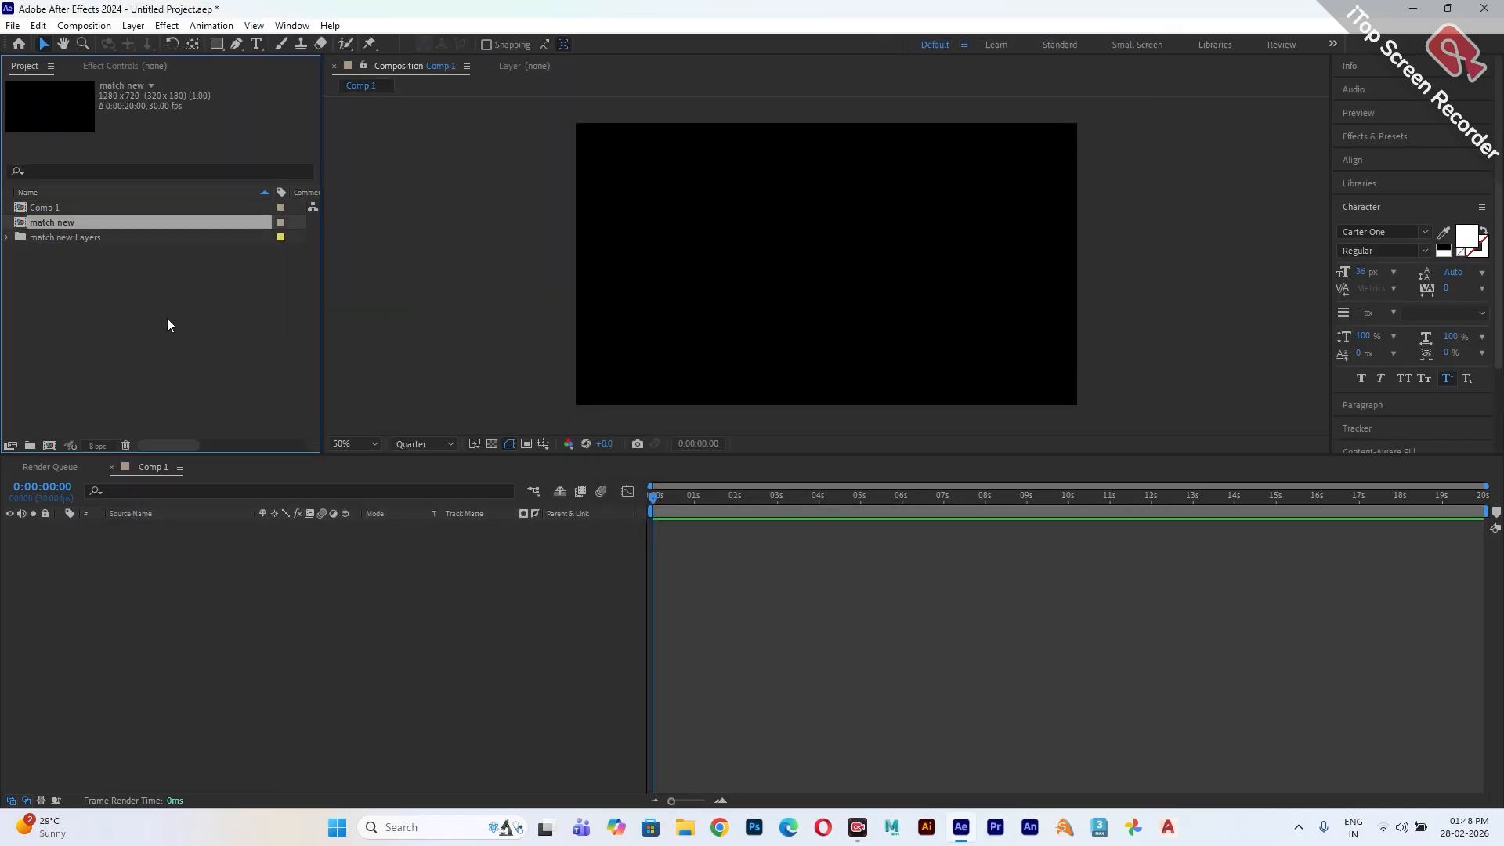
# - Open the imported match new composition and hide every layer except the bg stadium background
pyautogui.doubleClick(67, 226)
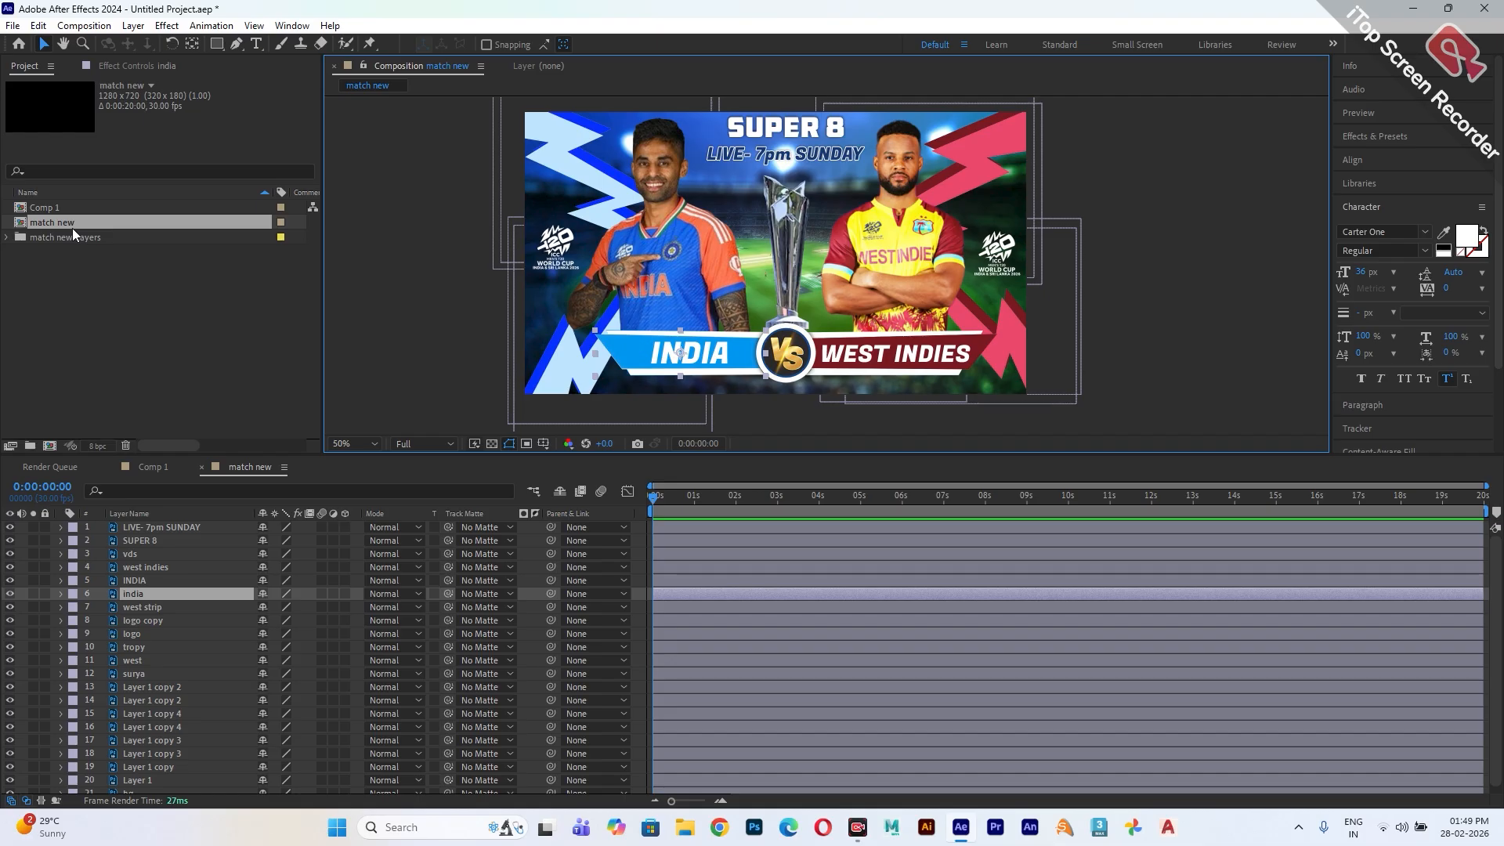
pyautogui.scroll(-2, 820, 188)
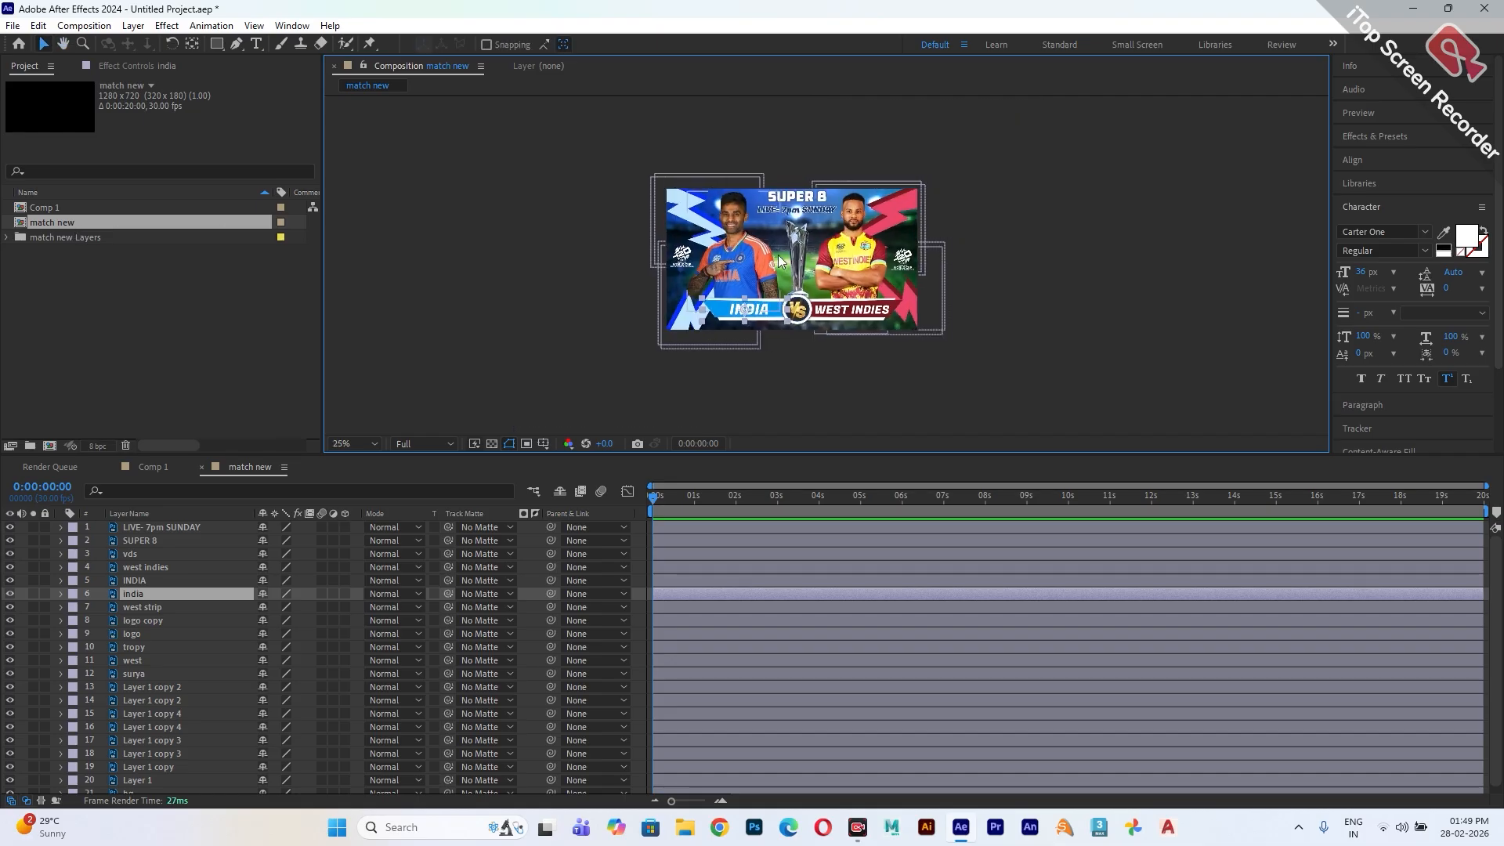
pyautogui.scroll(2, 780, 260)
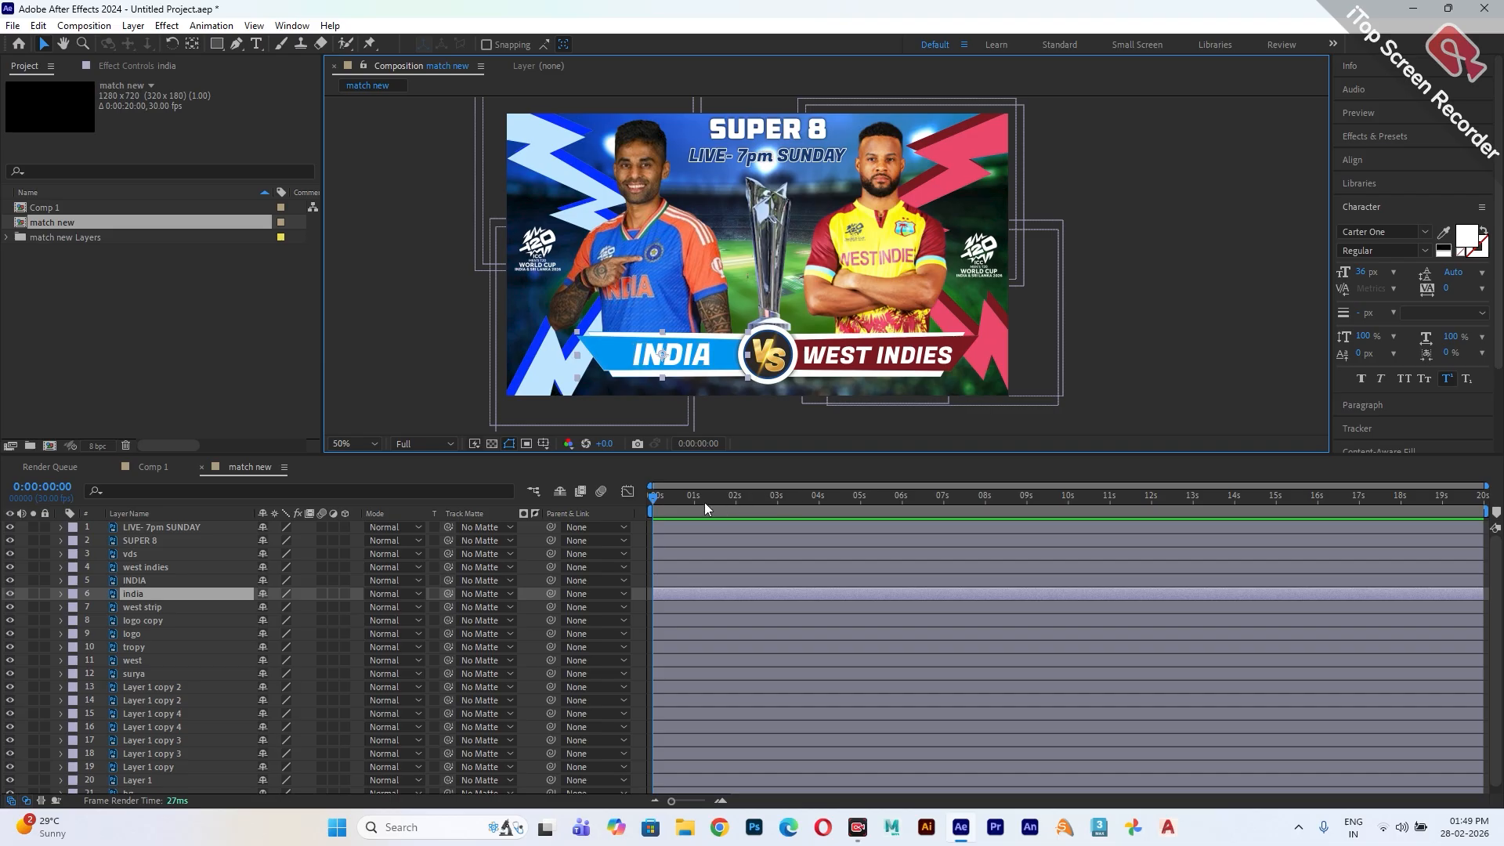
pyautogui.moveTo(704, 504); pyautogui.dragTo(954, 505)
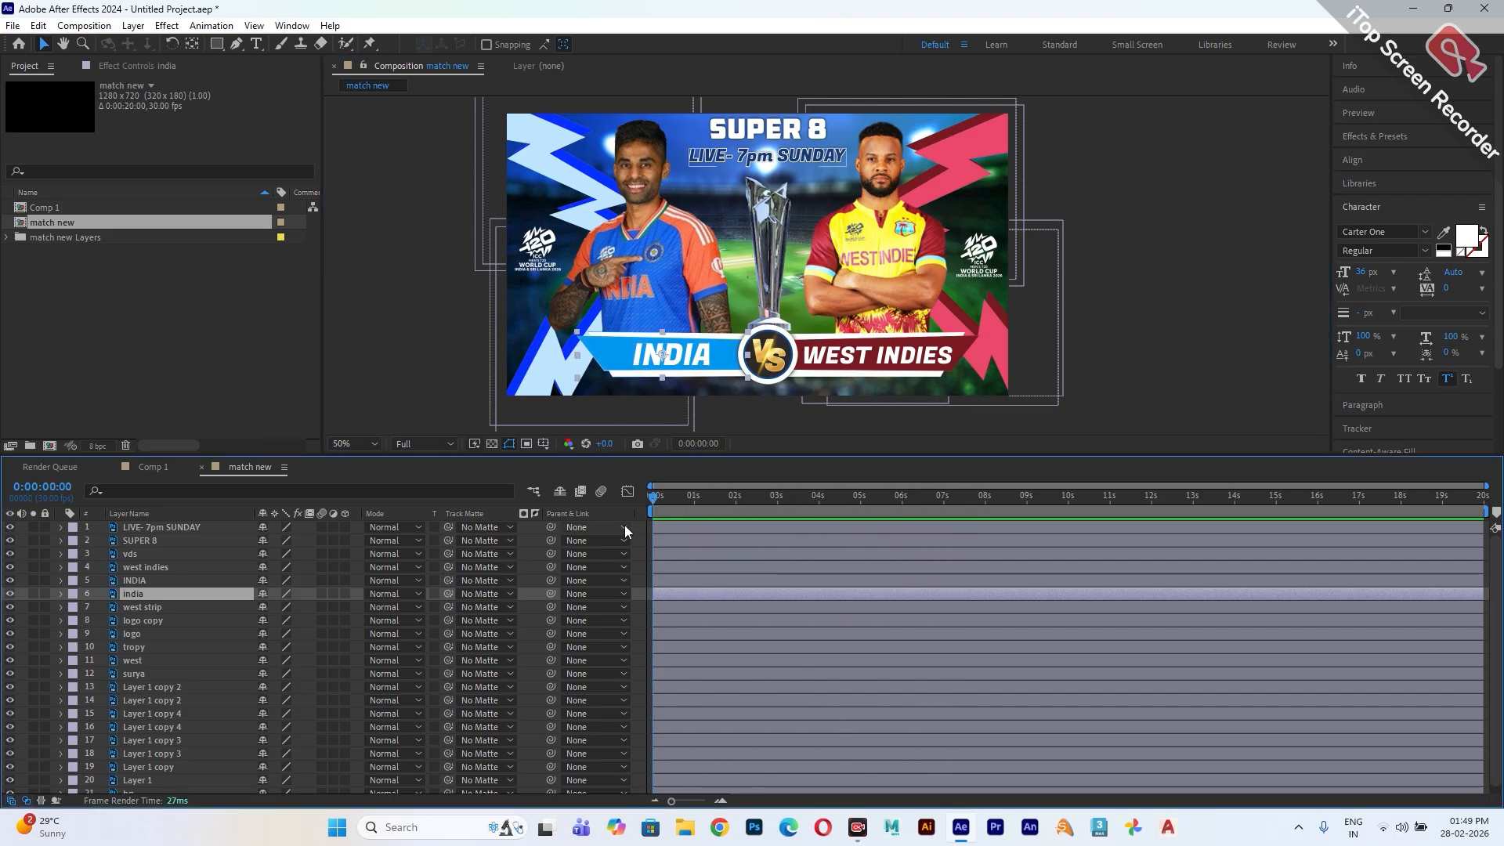
pyautogui.press('Home')
pyautogui.moveTo(9, 527); pyautogui.dragTo(10, 778)
pyautogui.scroll(-1, 50, 697)
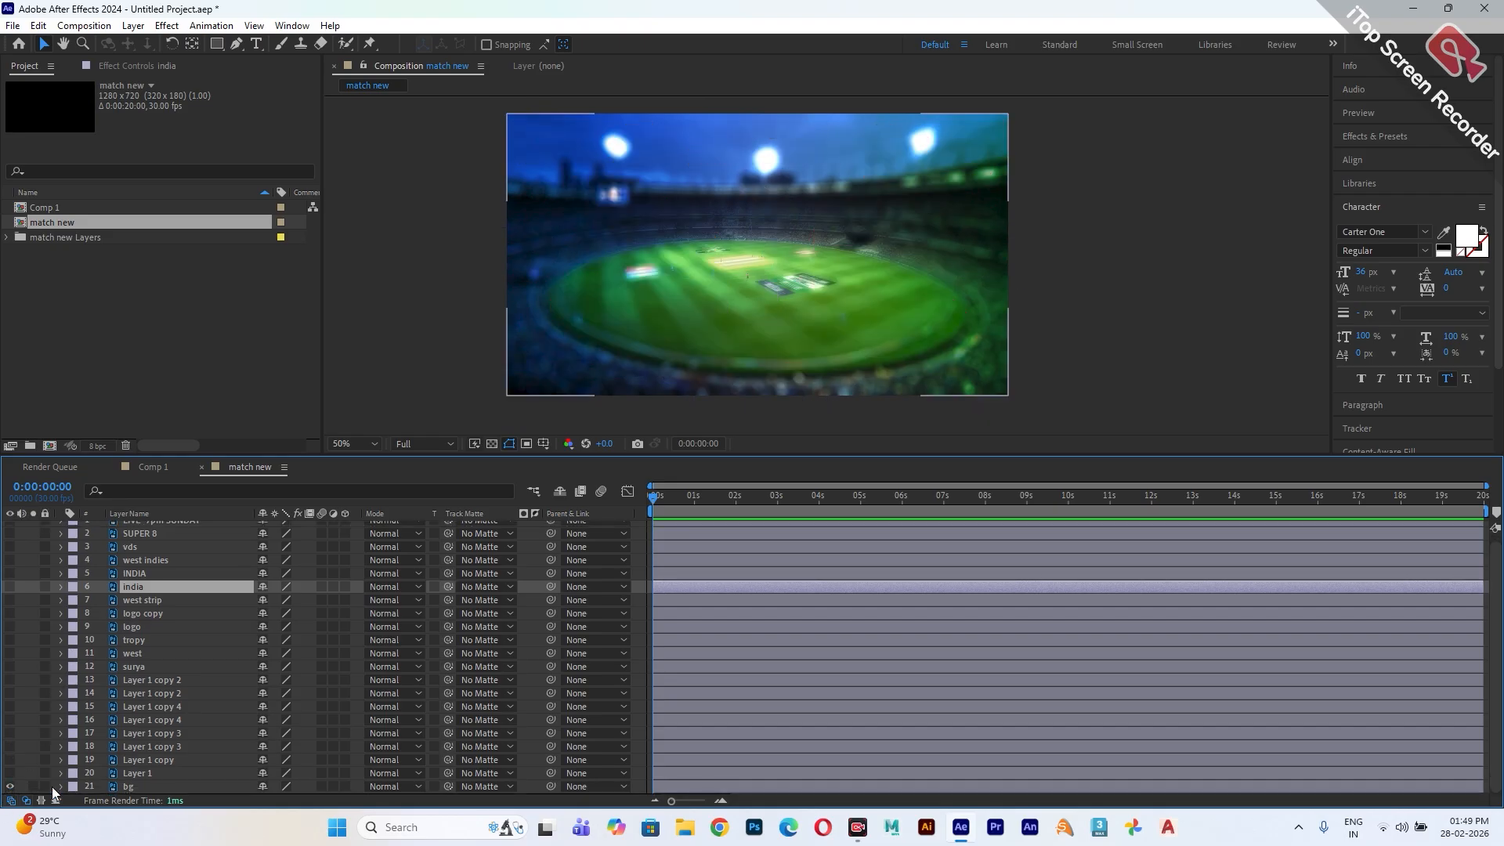
# - Add 100% opacity keyframes to the bg layer at the start and just before the 1-second mark
pyautogui.click(138, 788)
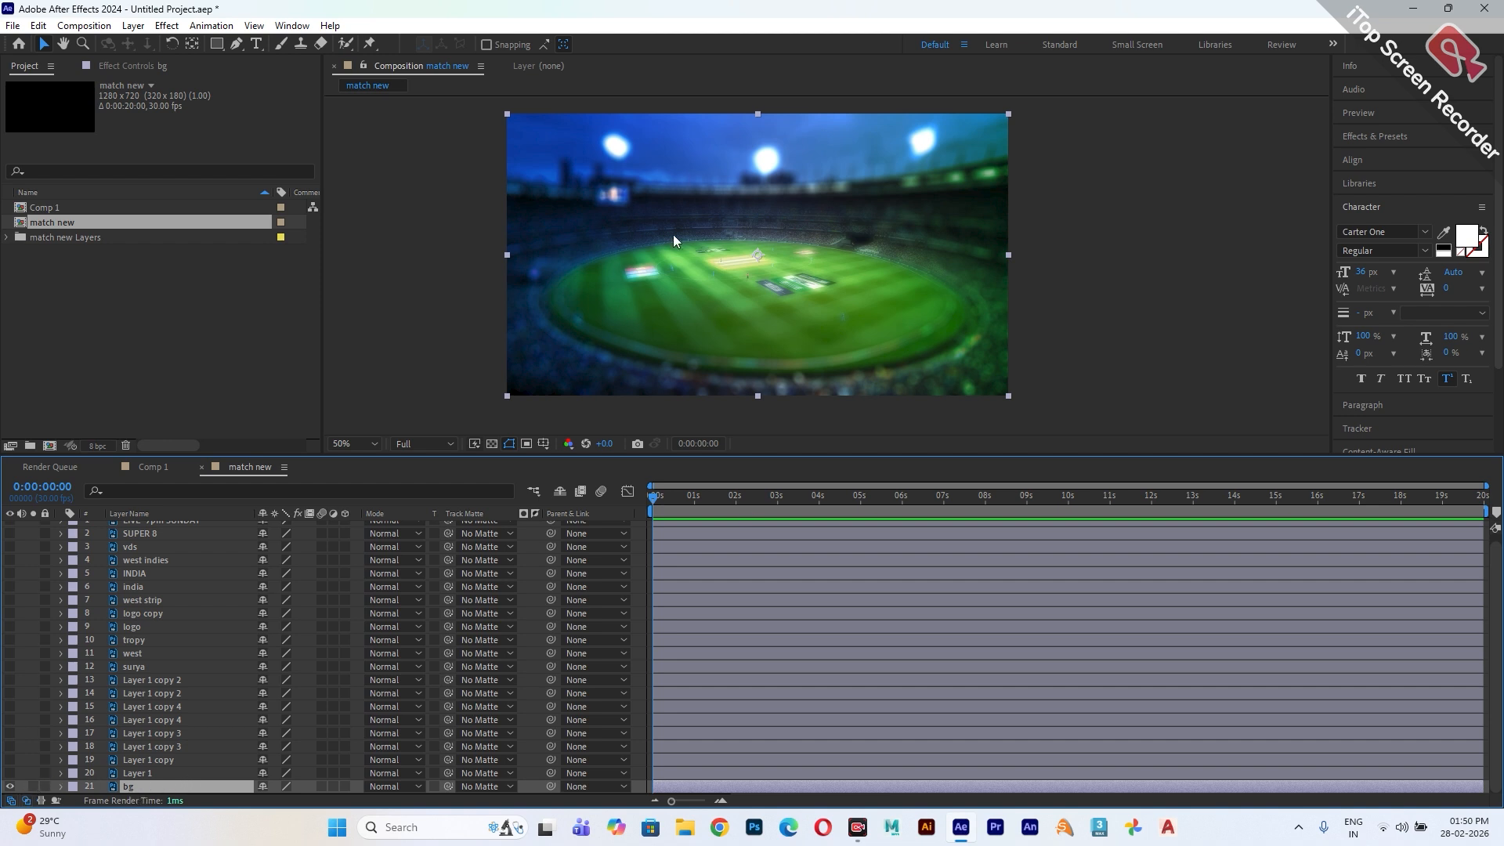
pyautogui.press('t')
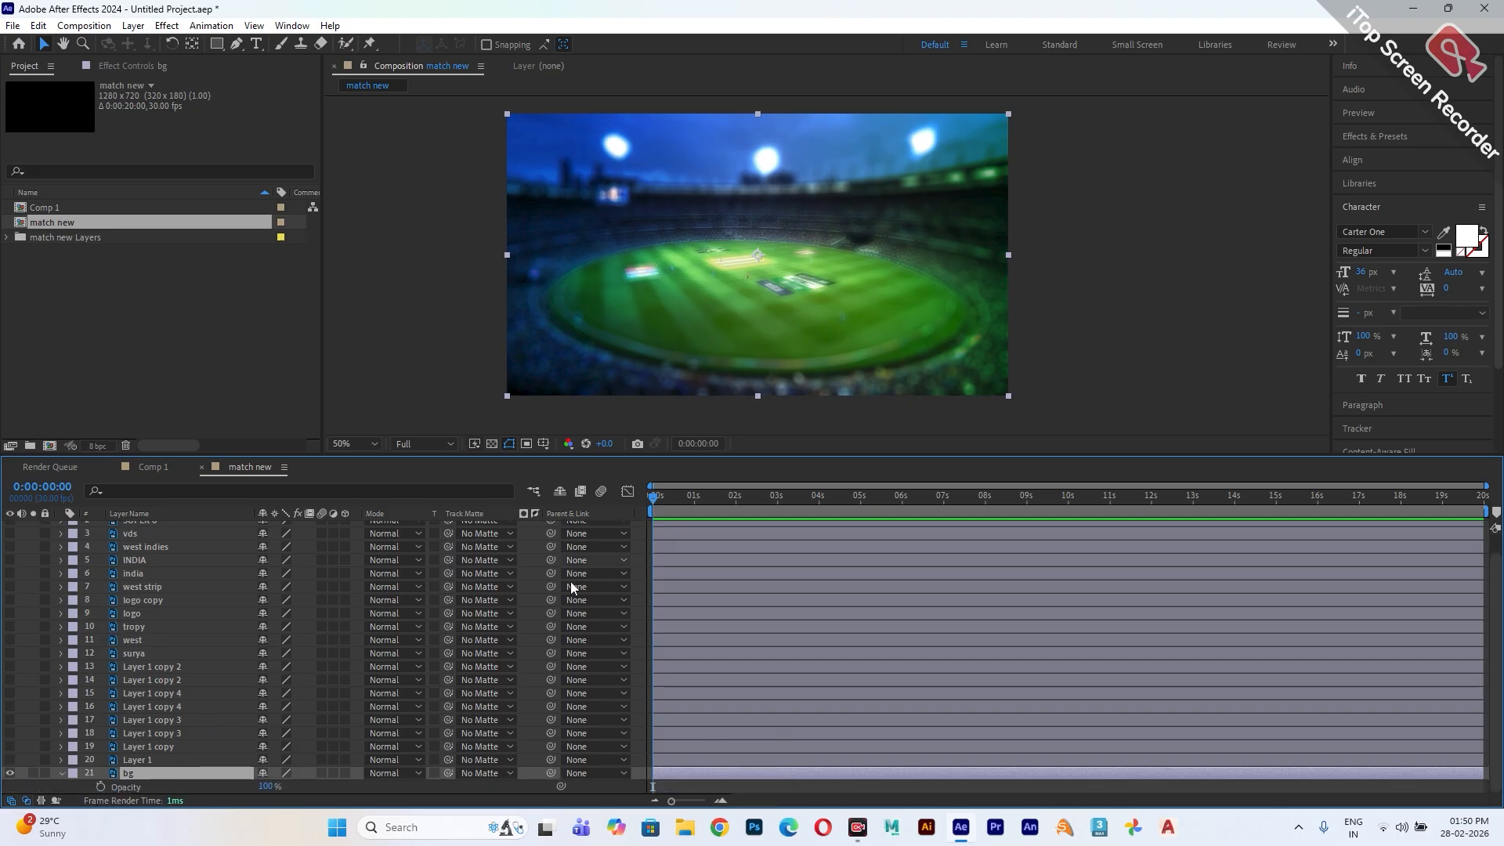
pyautogui.click(100, 787)
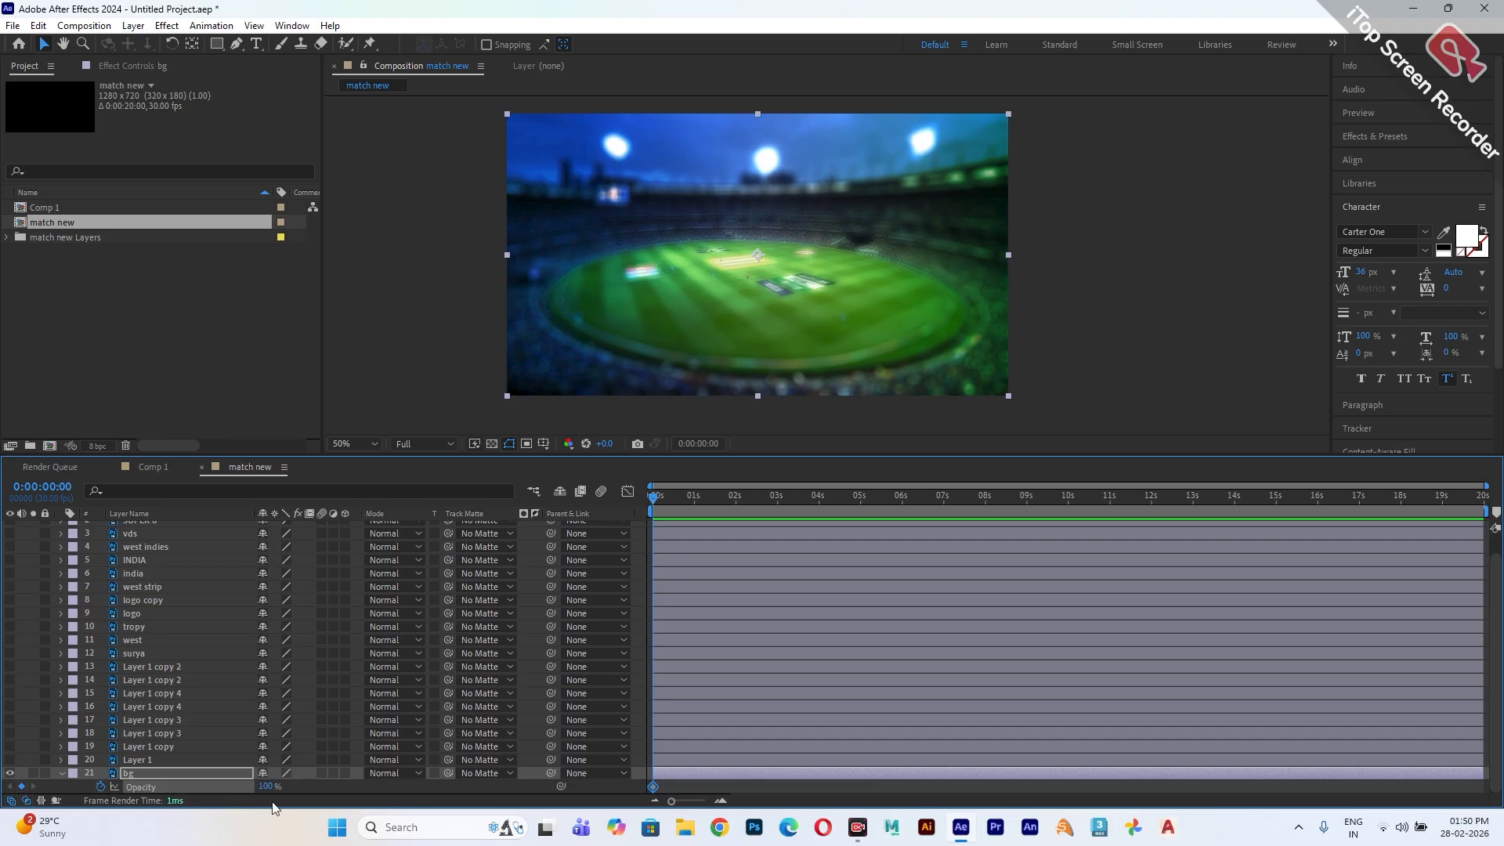
pyautogui.moveTo(672, 495)
pyautogui.mouseDown()
pyautogui.moveTo(695, 499)
pyautogui.moveTo(685, 507)
pyautogui.mouseUp()
pyautogui.click(22, 787)
# - Set the bg layer's opacity to 0% at the start of the timeline
pyautogui.moveTo(689, 495); pyautogui.dragTo(652, 507)
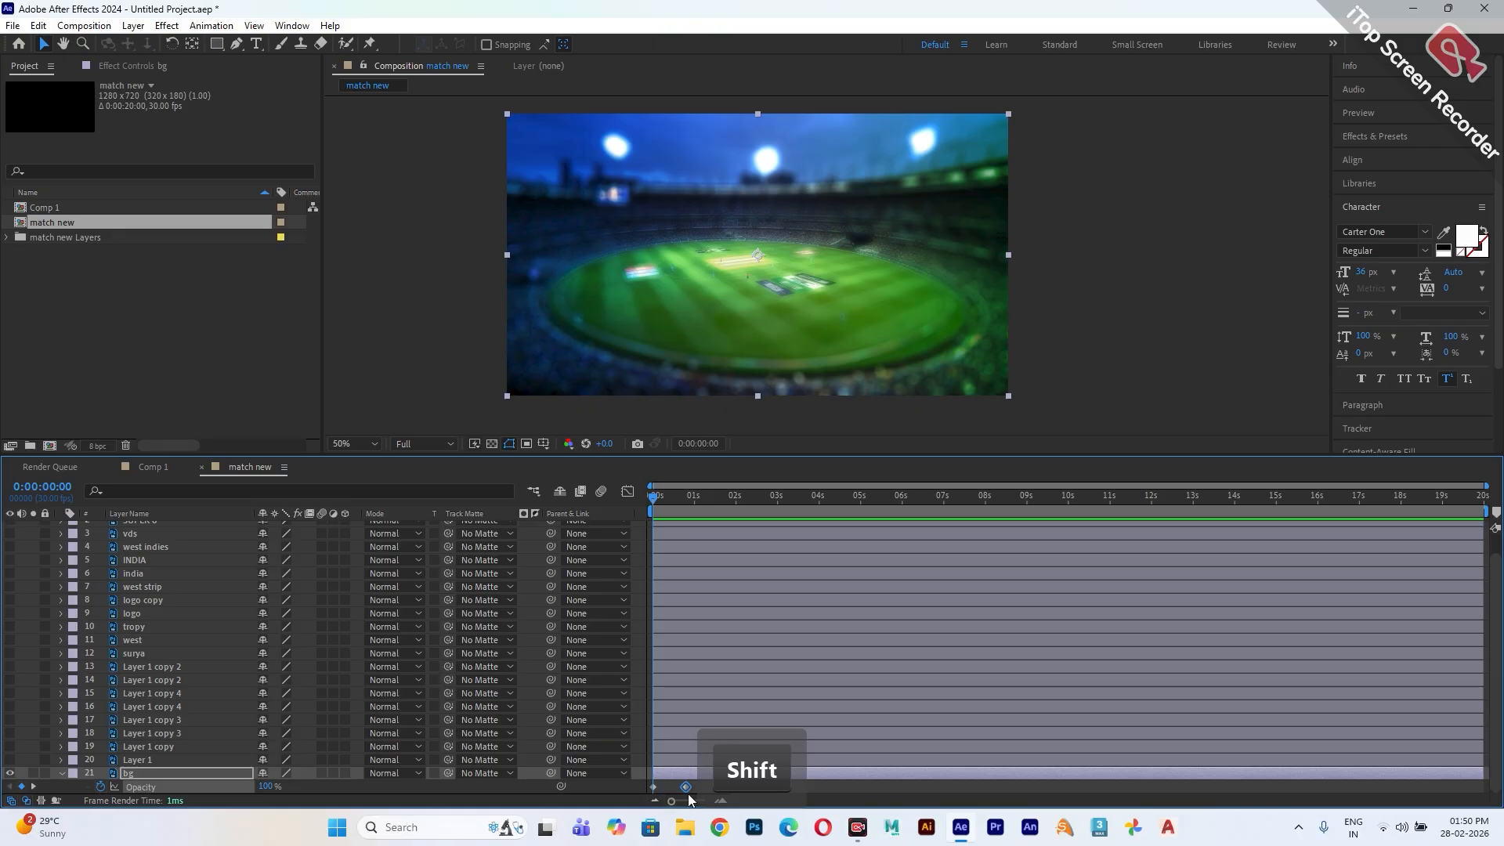
pyautogui.click(266, 787)
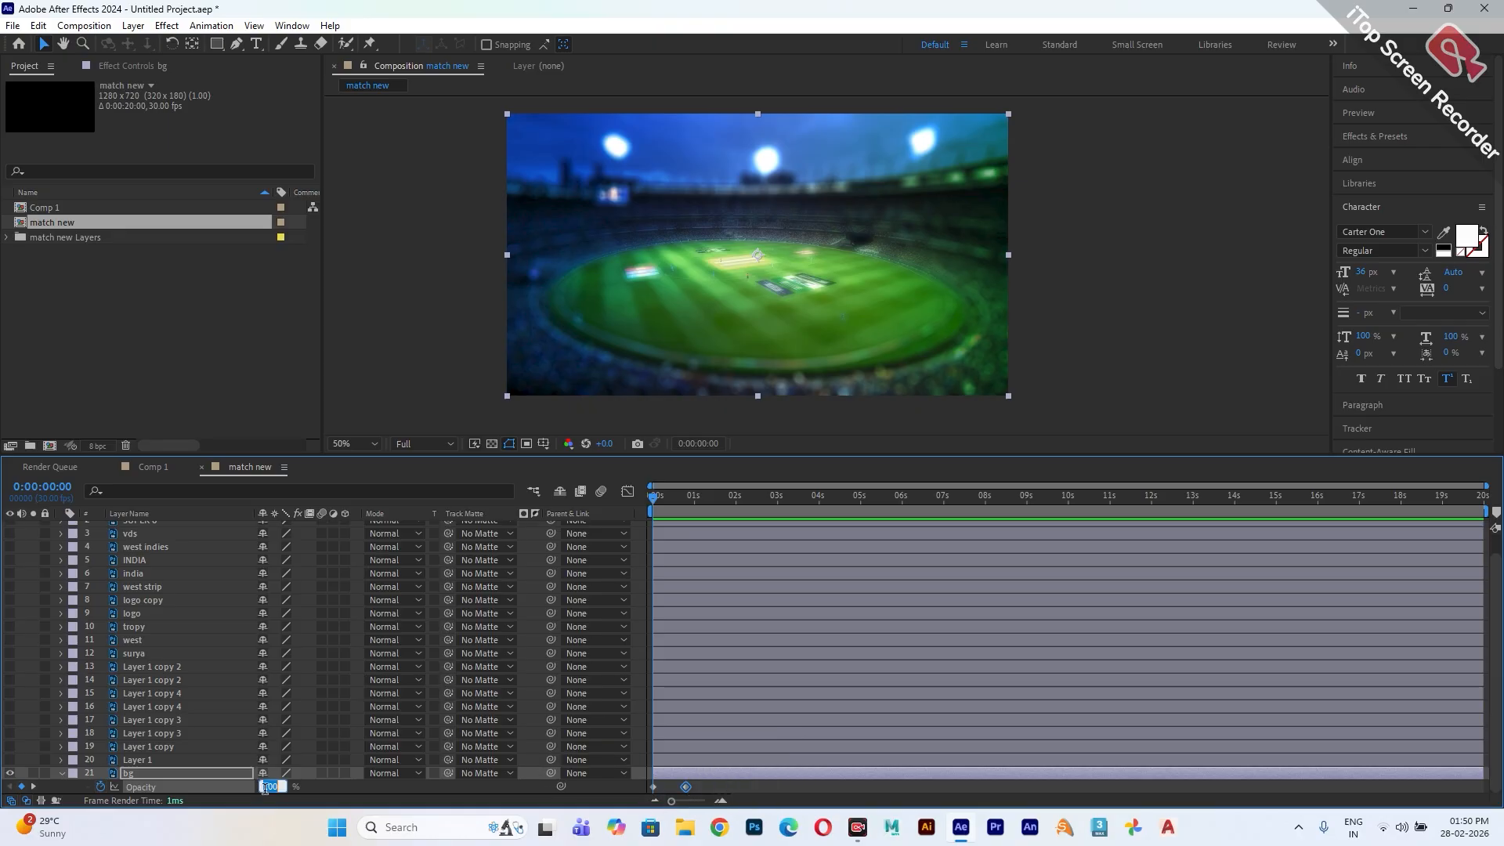
pyautogui.write('0')
pyautogui.press('Return')
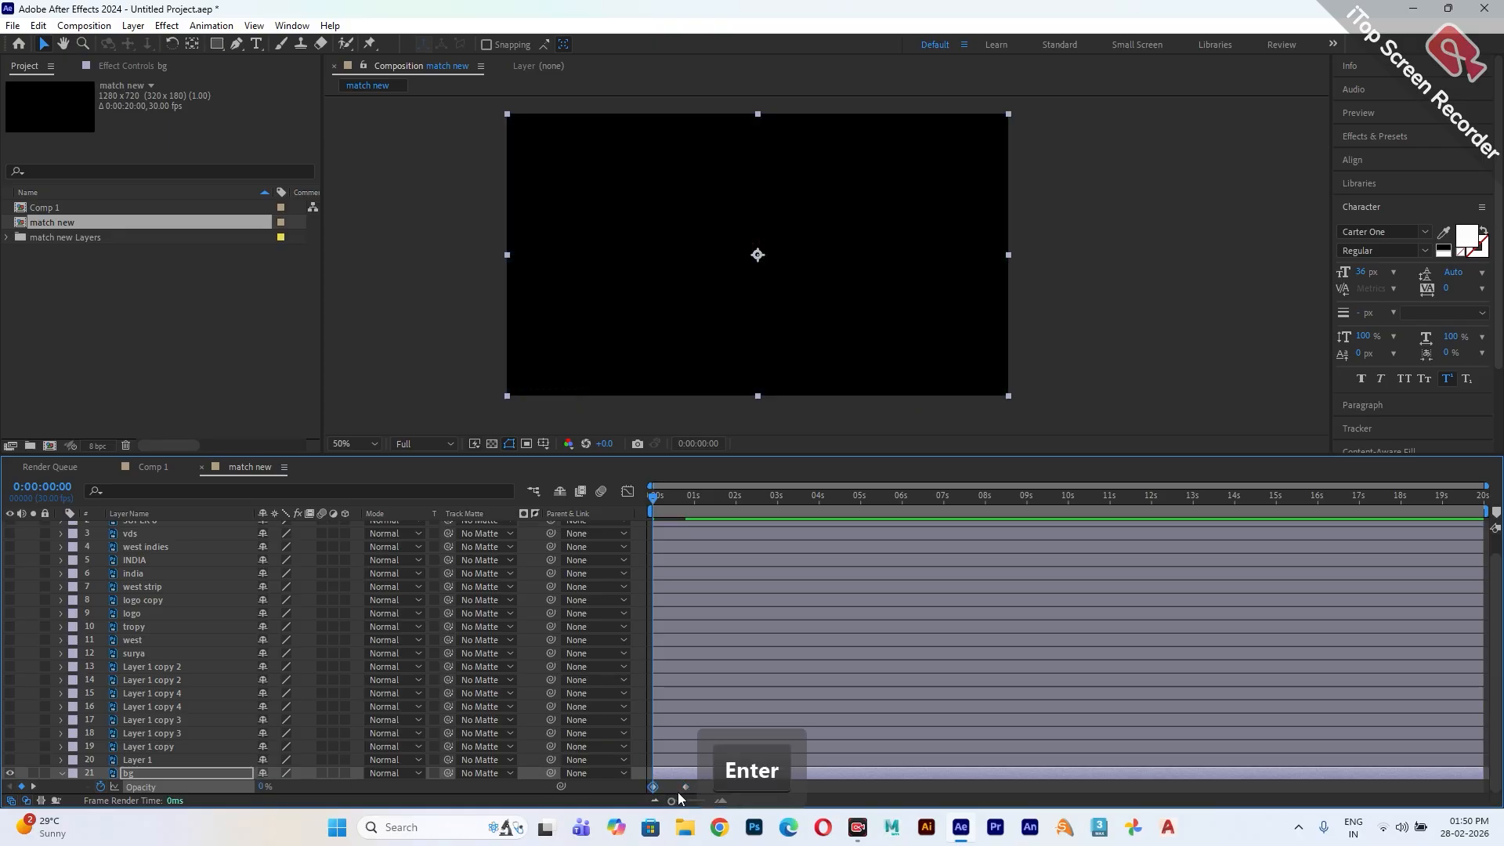
# - Apply Easy Ease to both bg opacity keyframes and preview the fade-in
pyautogui.moveTo(694, 783); pyautogui.dragTo(653, 788)
pyautogui.rightClick(652, 788)
pyautogui.moveTo(830, 778)
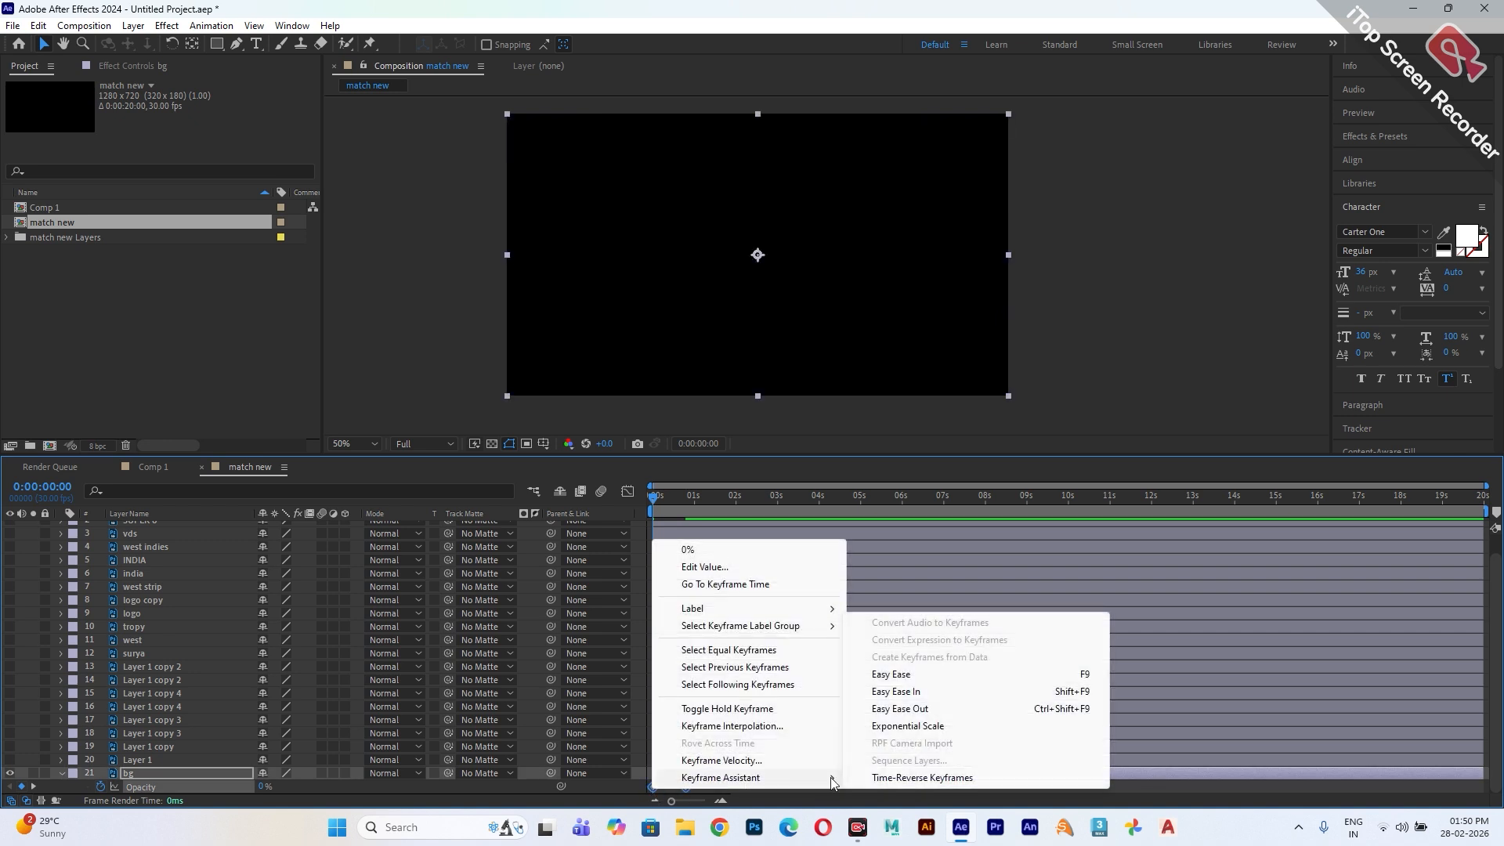
pyautogui.click(899, 680)
pyautogui.press('space')
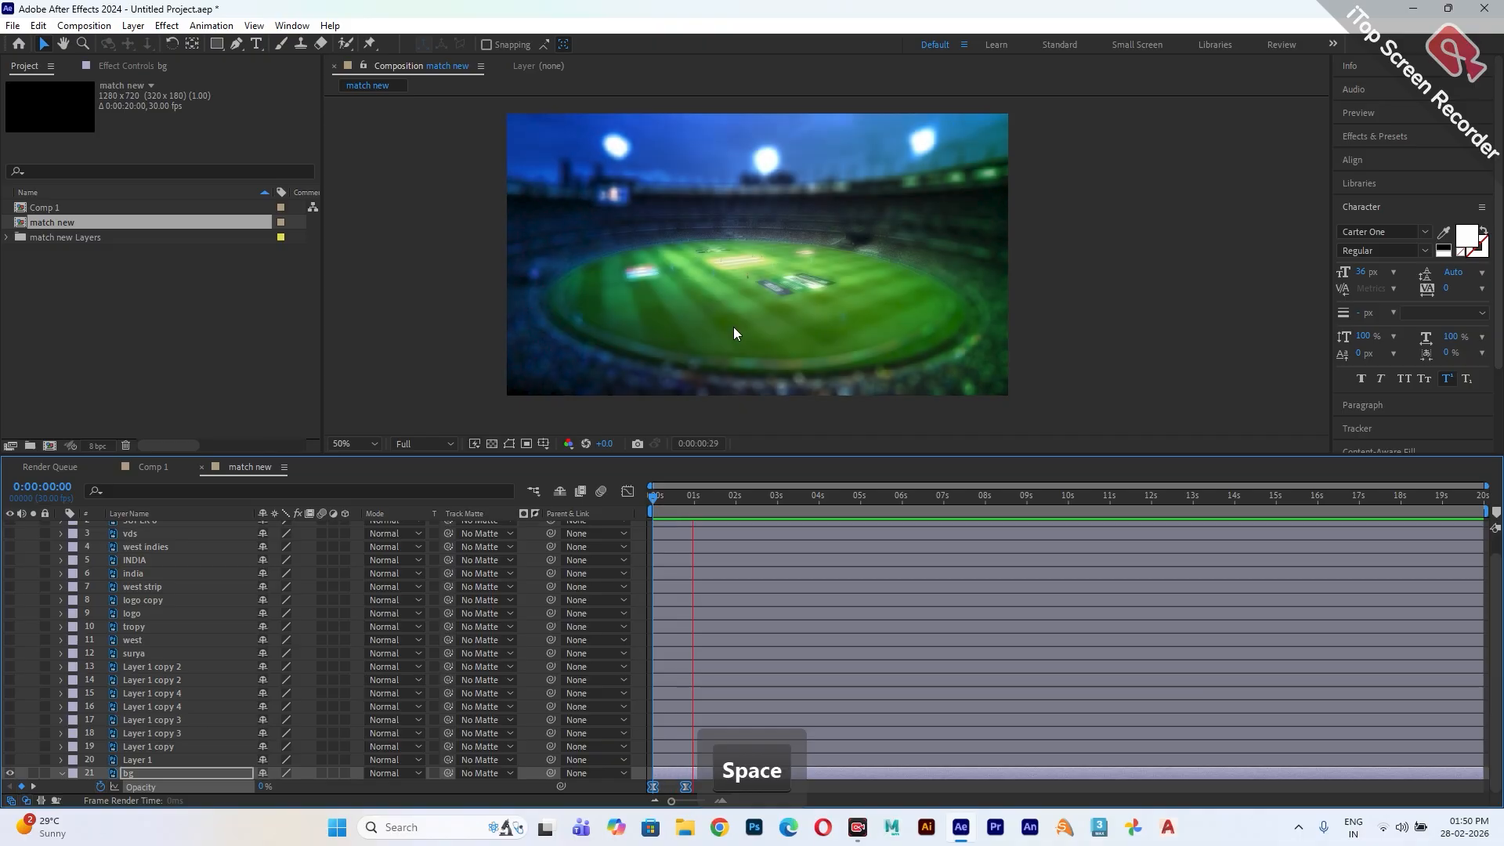
# - Show the blue lightning bolt Layer 1 over the stadium, checking Layer 1 copy against it but leaving the copy hidden
pyautogui.press('space')
pyautogui.moveTo(697, 498); pyautogui.dragTo(685, 552)
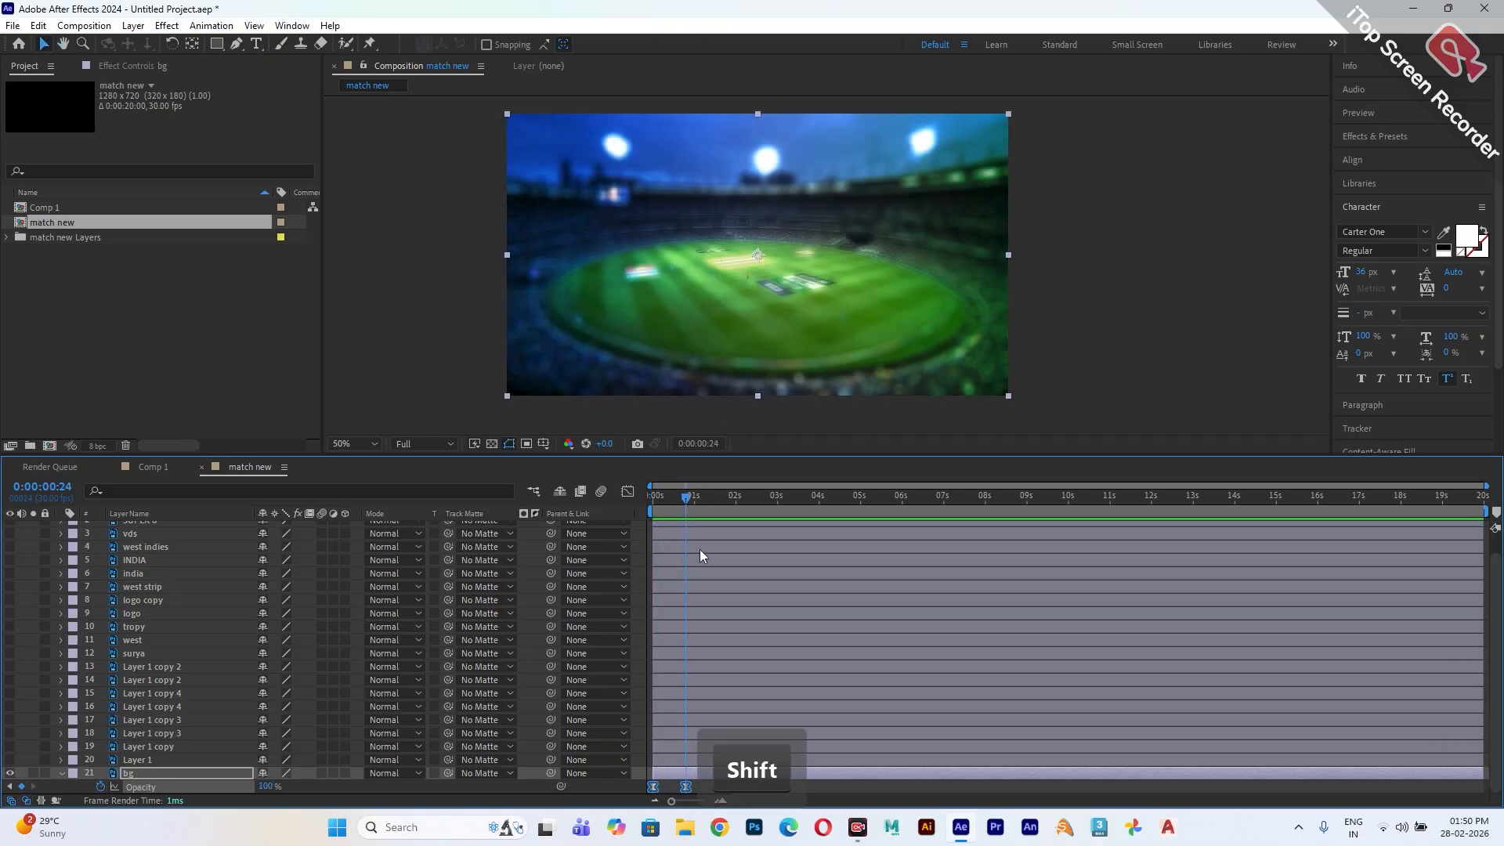
pyautogui.click(9, 760)
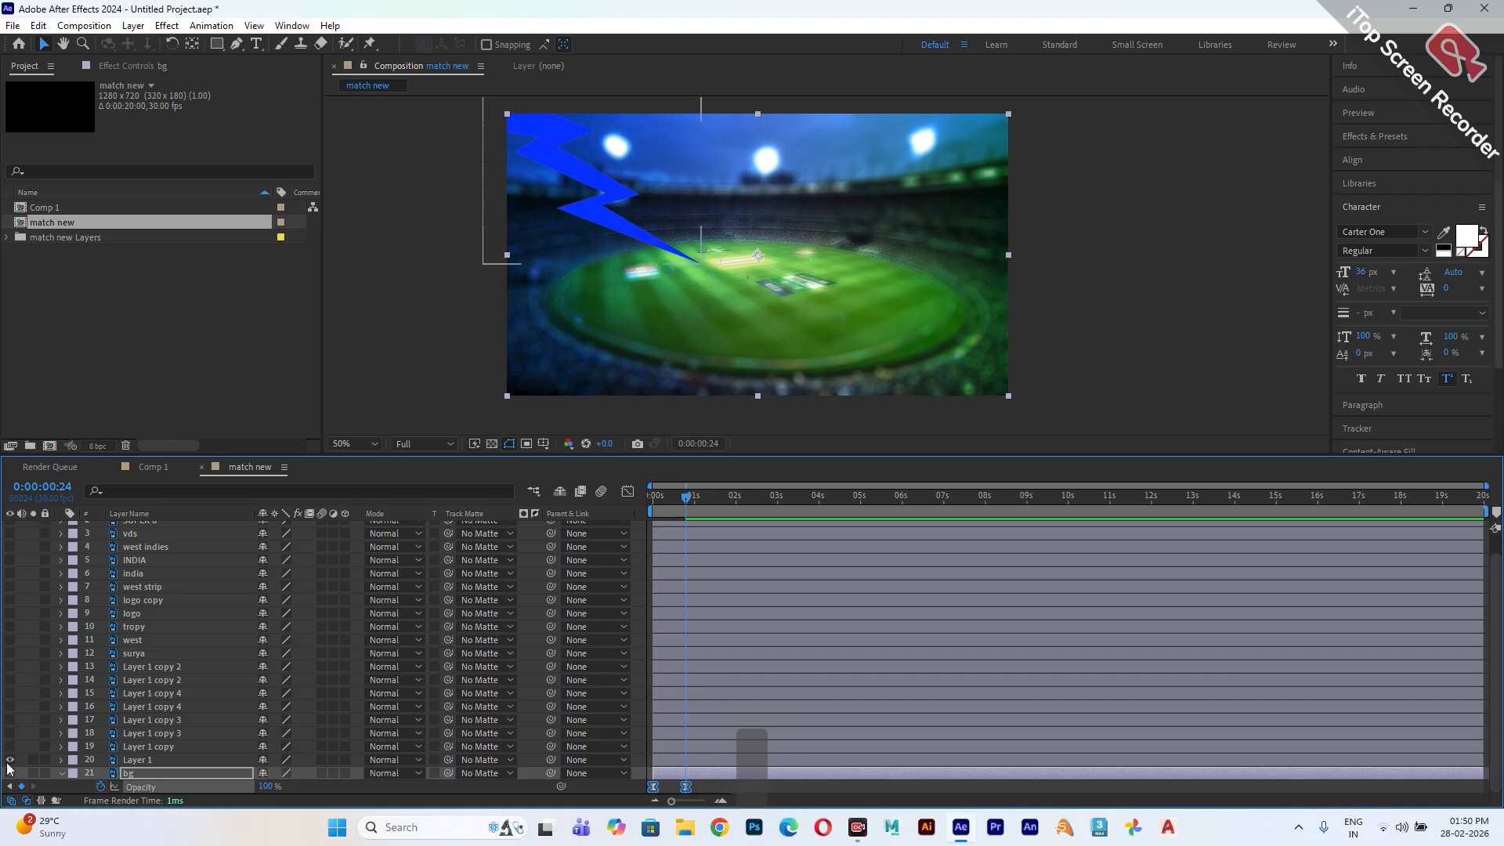
pyautogui.click(9, 747)
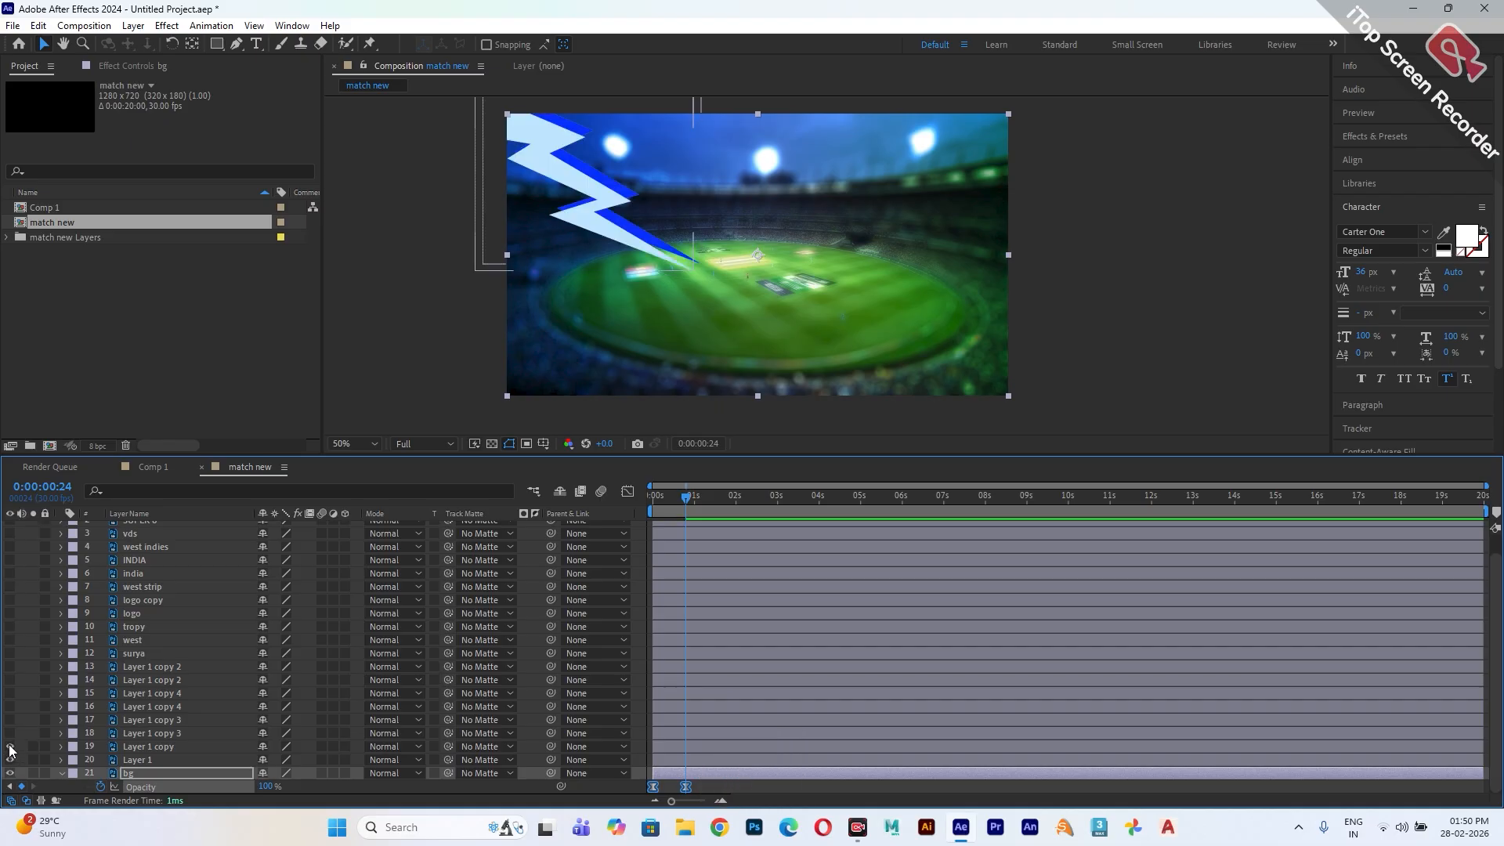
pyautogui.click(9, 746)
pyautogui.click(9, 760)
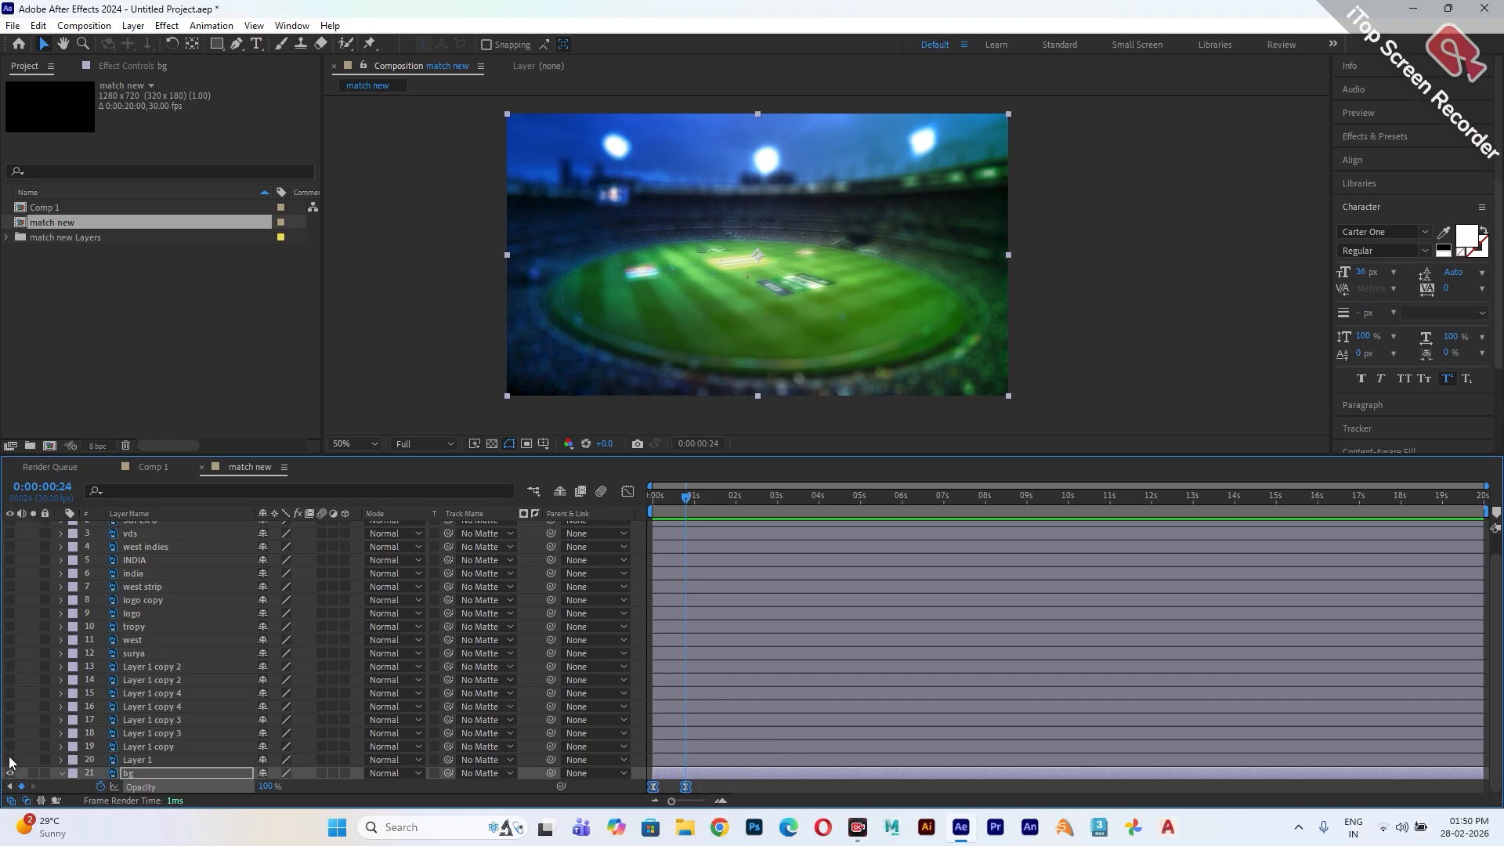
pyautogui.click(9, 760)
pyautogui.click(10, 748)
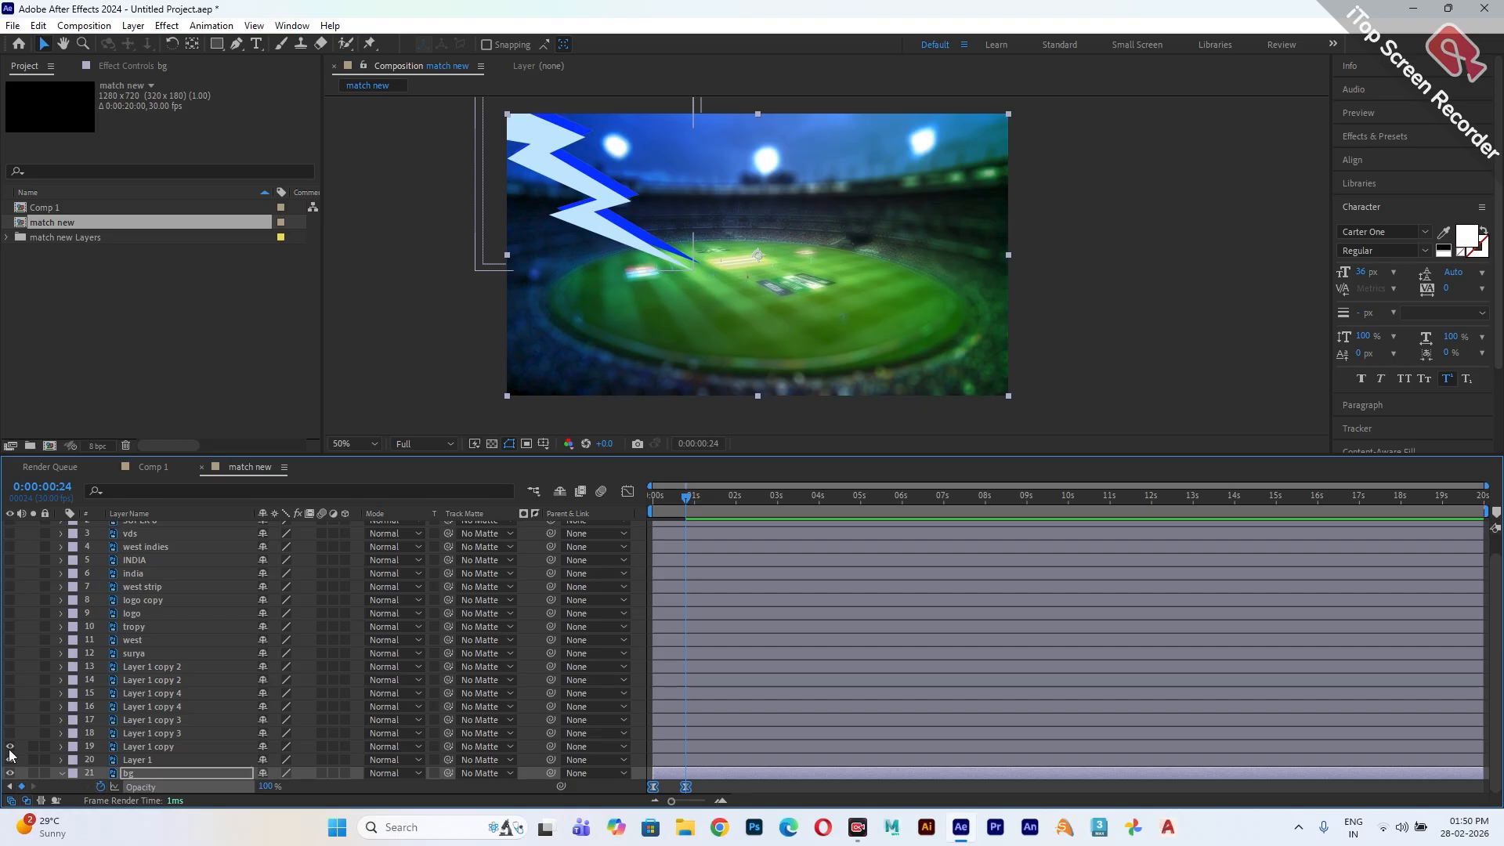
pyautogui.click(9, 748)
pyautogui.click(9, 760)
pyautogui.click(9, 760)
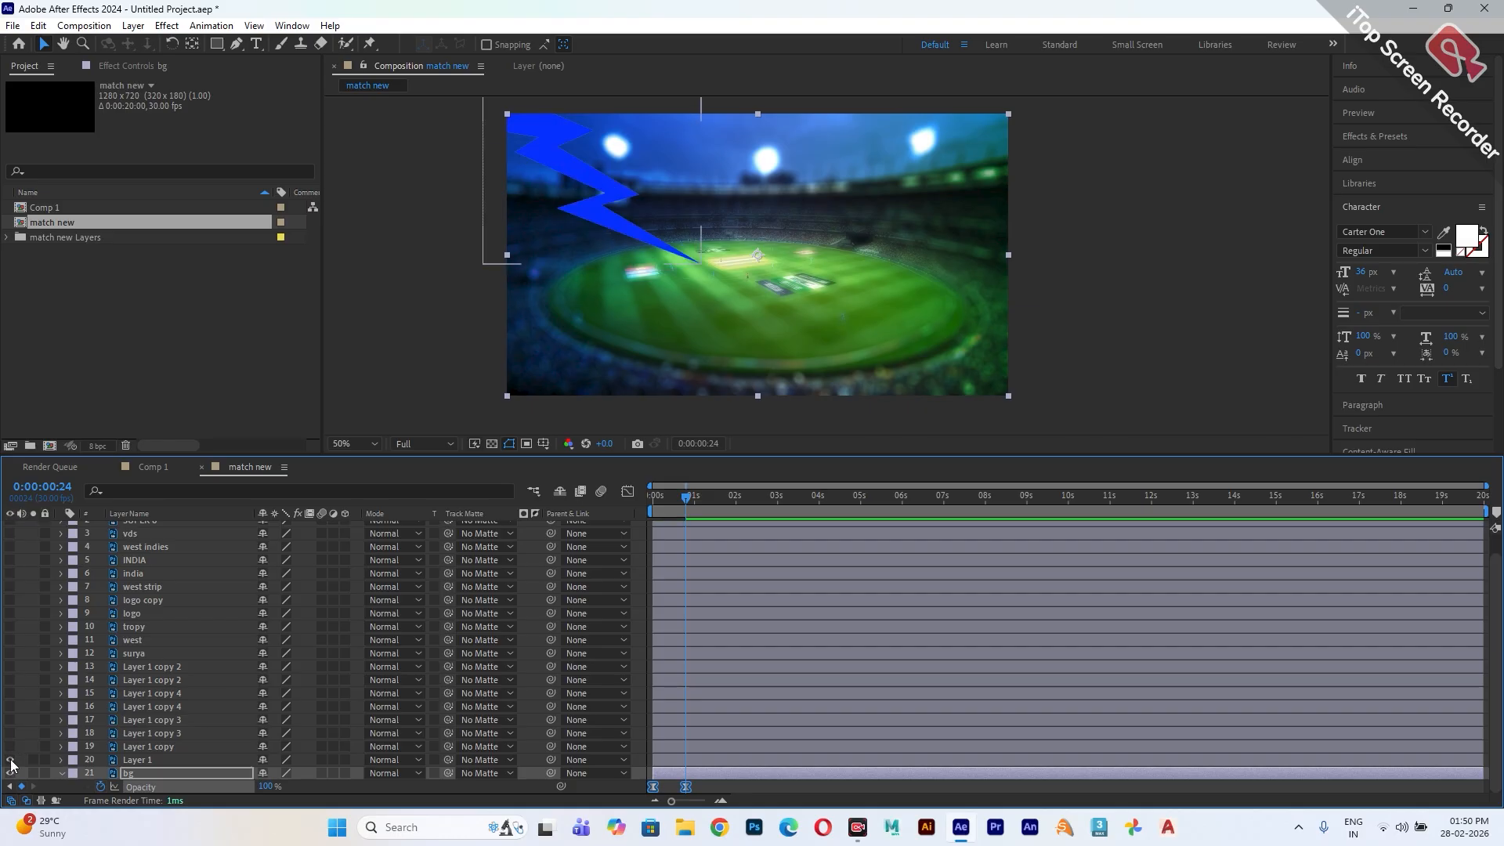
# - Compare the blue Layer 1 bolt with the pale Layer 1 copy by showing them together and separately
pyautogui.click(157, 759)
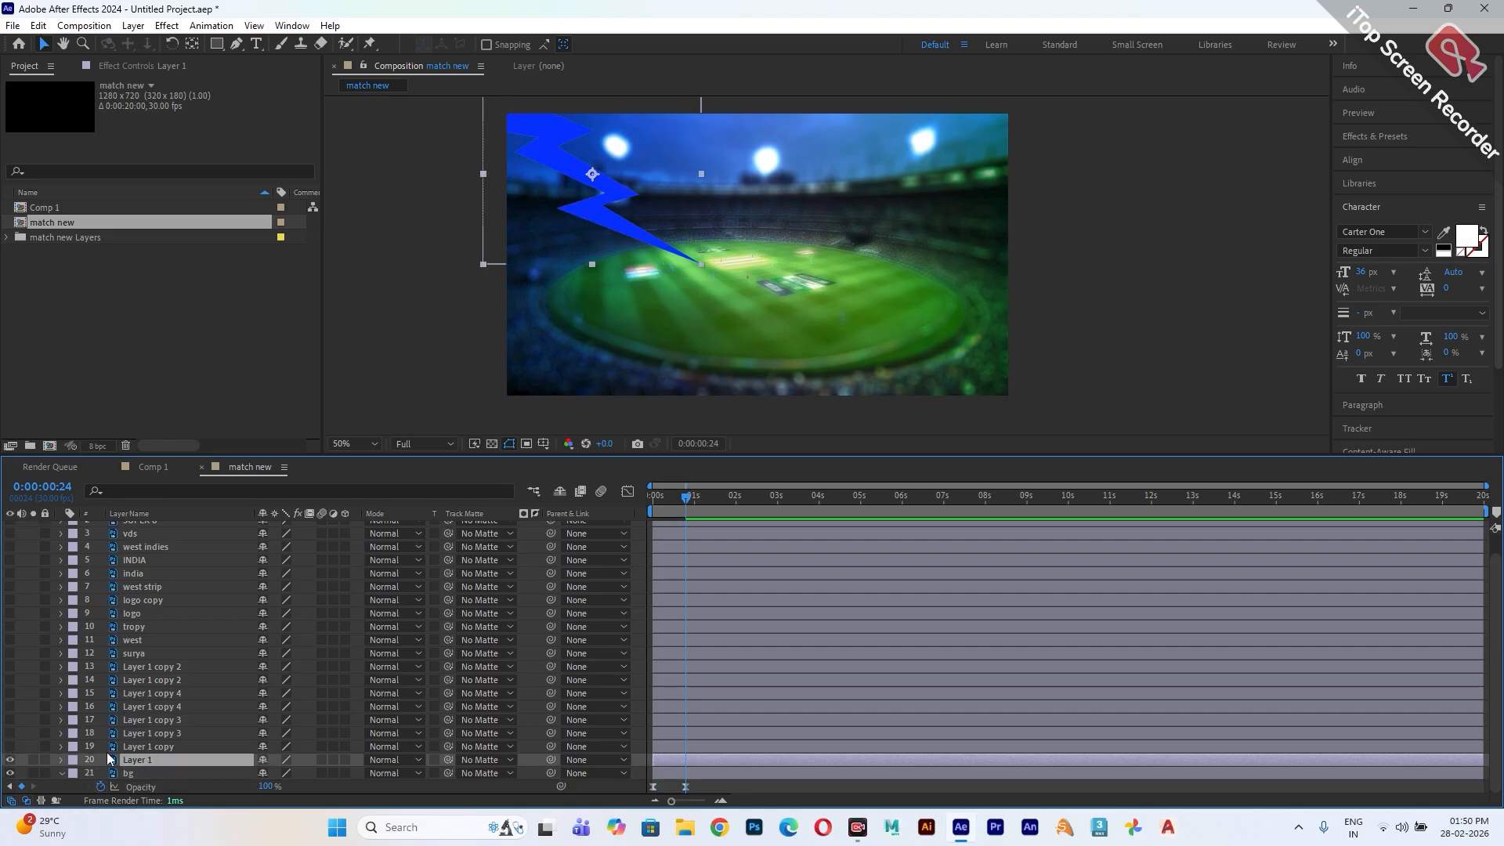
pyautogui.click(10, 748)
pyautogui.click(8, 752)
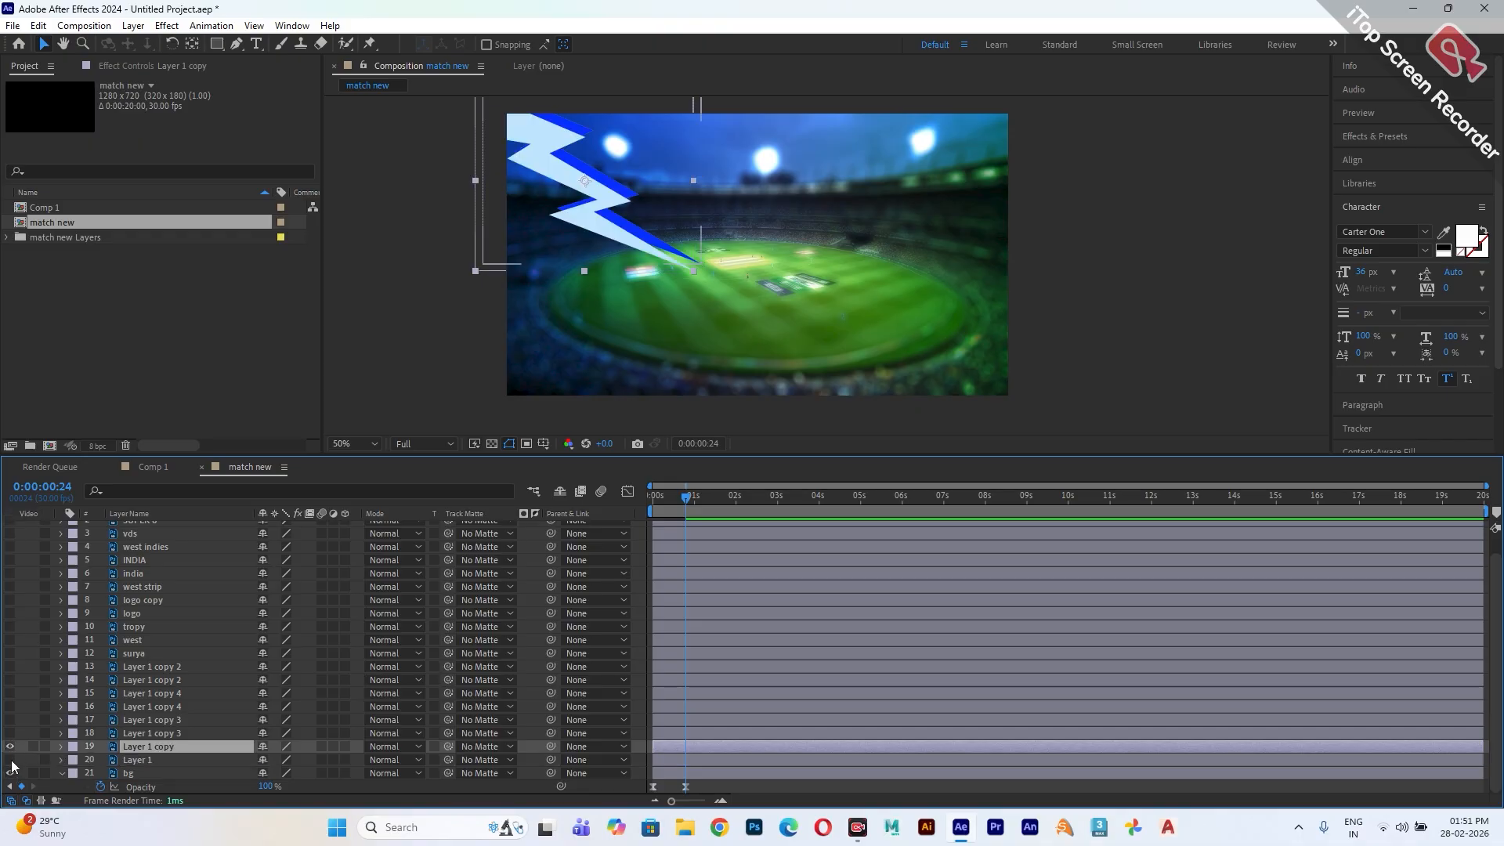
pyautogui.click(10, 759)
pyautogui.click(9, 747)
pyautogui.click(9, 748)
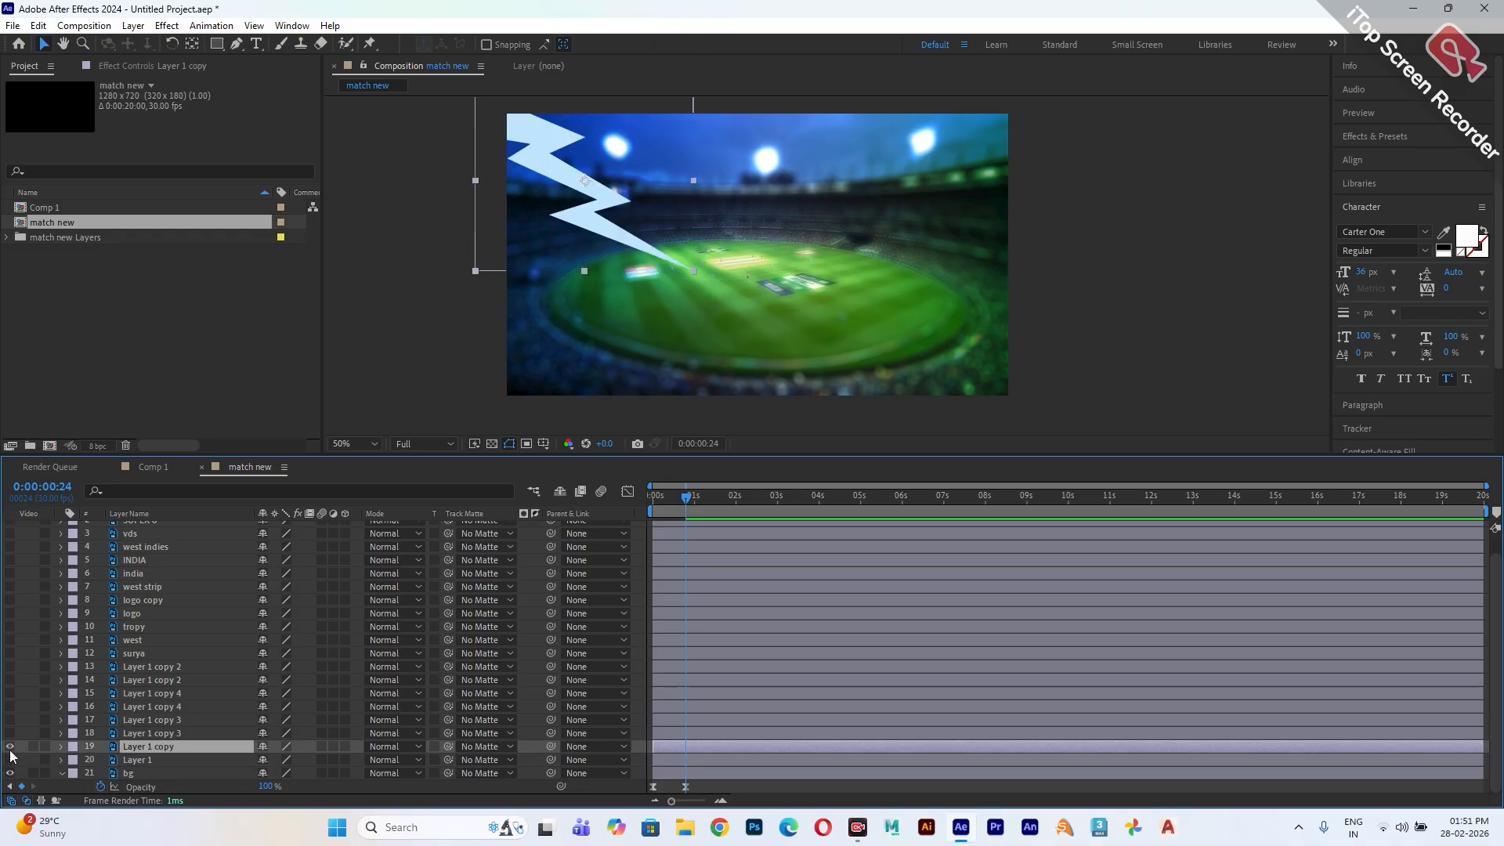
pyautogui.click(10, 746)
pyautogui.click(10, 760)
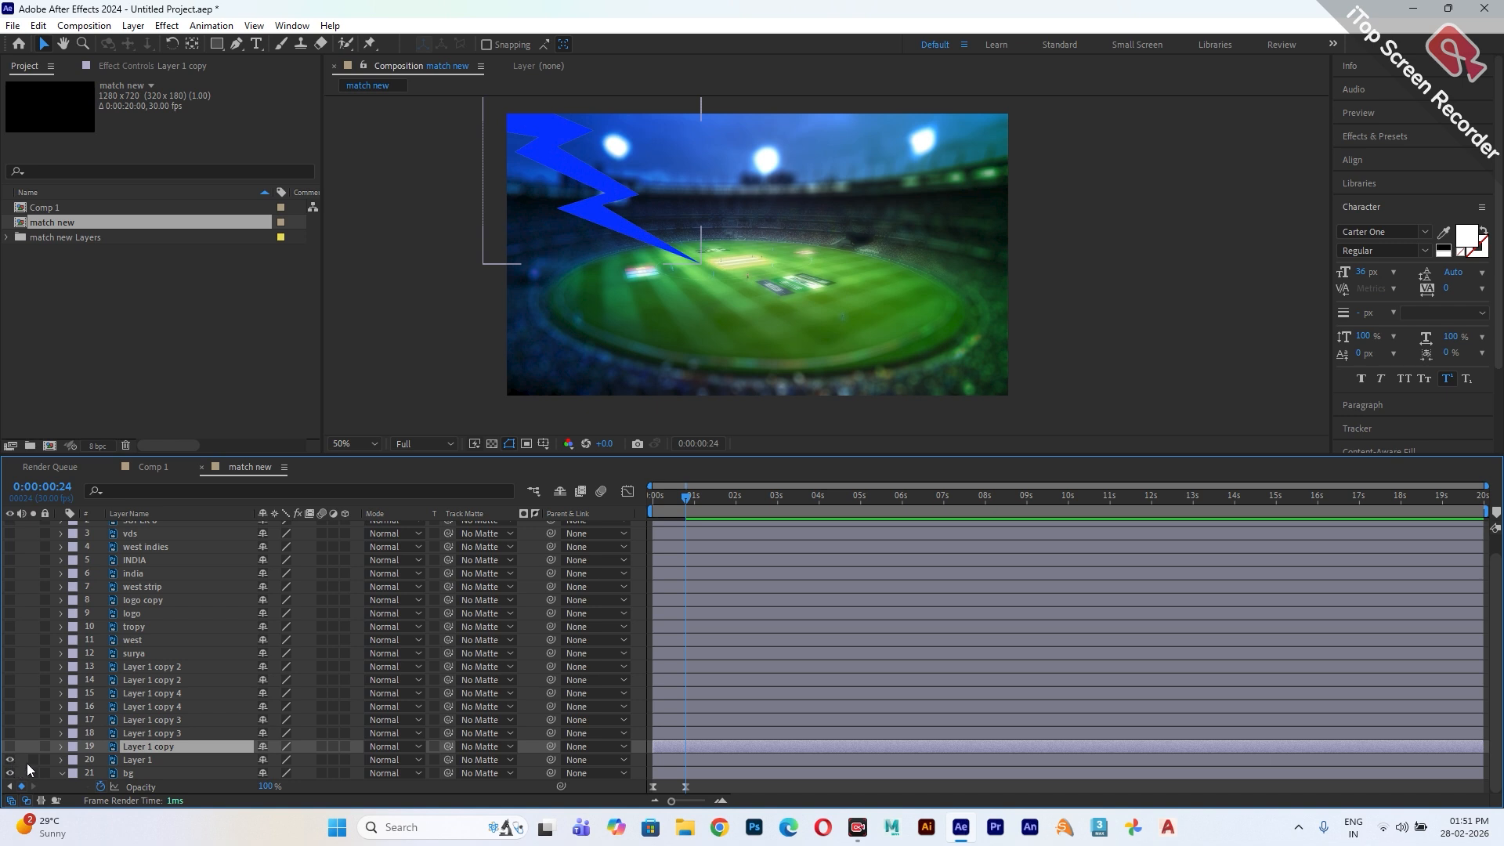
# - Add position keyframes holding Layer 1's current placement at 0:00:00:11 and 0:00:01:04
pyautogui.moveTo(670, 505)
pyautogui.mouseDown()
pyautogui.moveTo(641, 502)
pyautogui.moveTo(669, 497)
pyautogui.mouseUp()
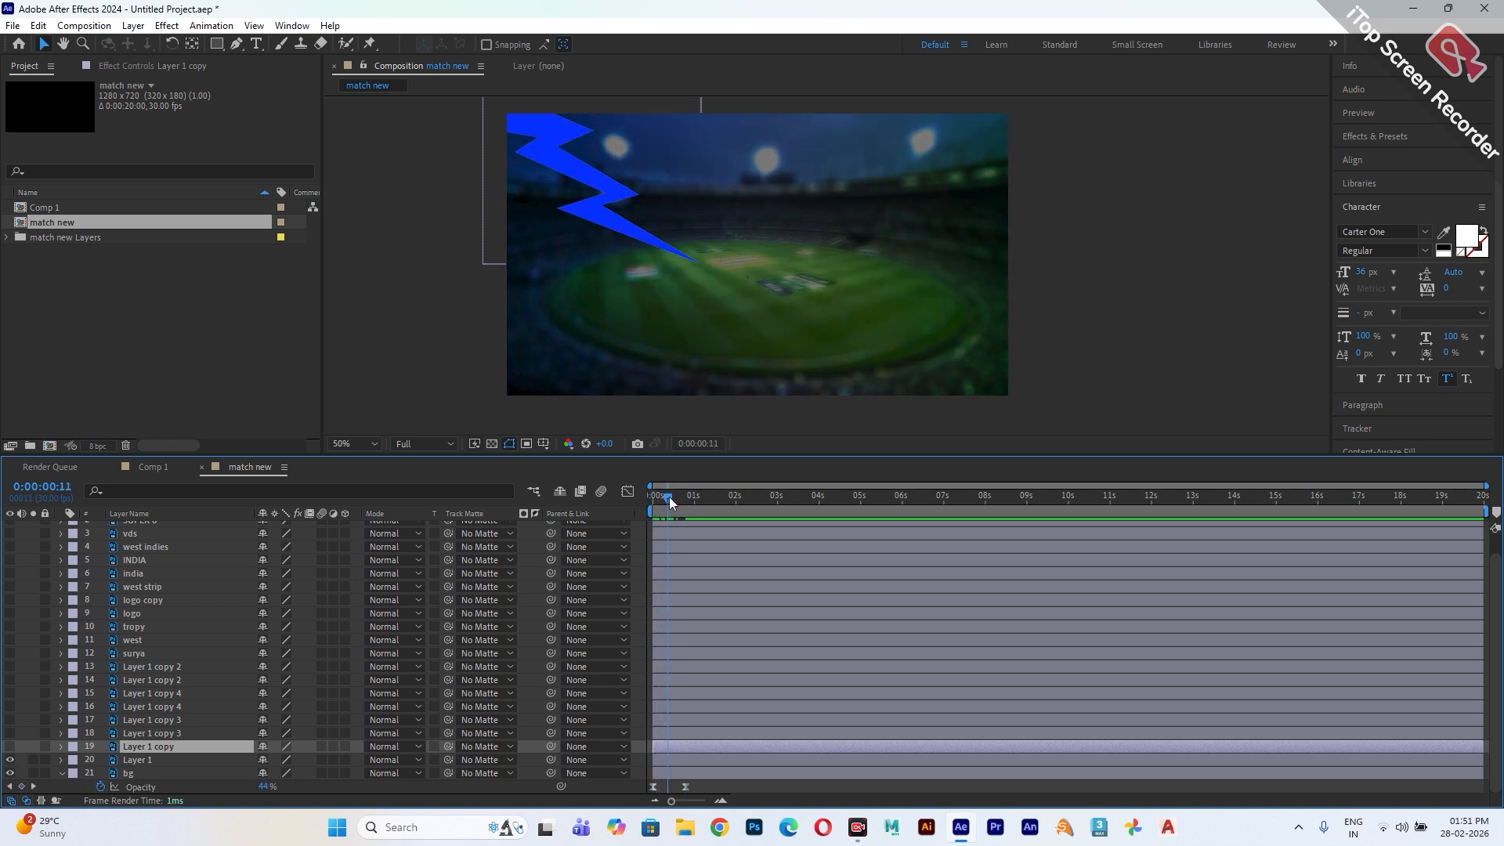
pyautogui.click(139, 759)
pyautogui.press('p')
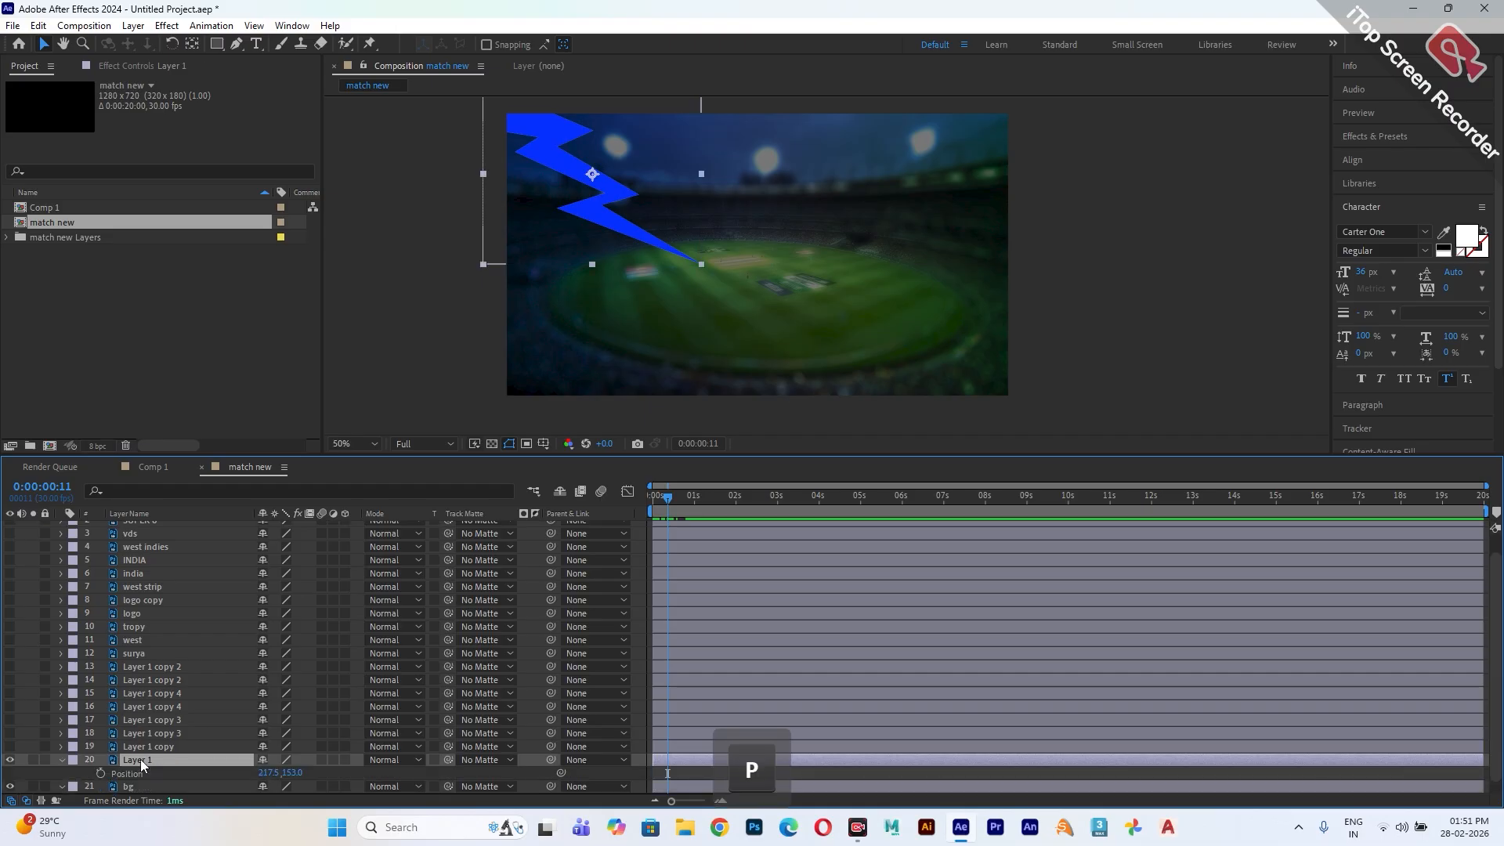
pyautogui.click(100, 774)
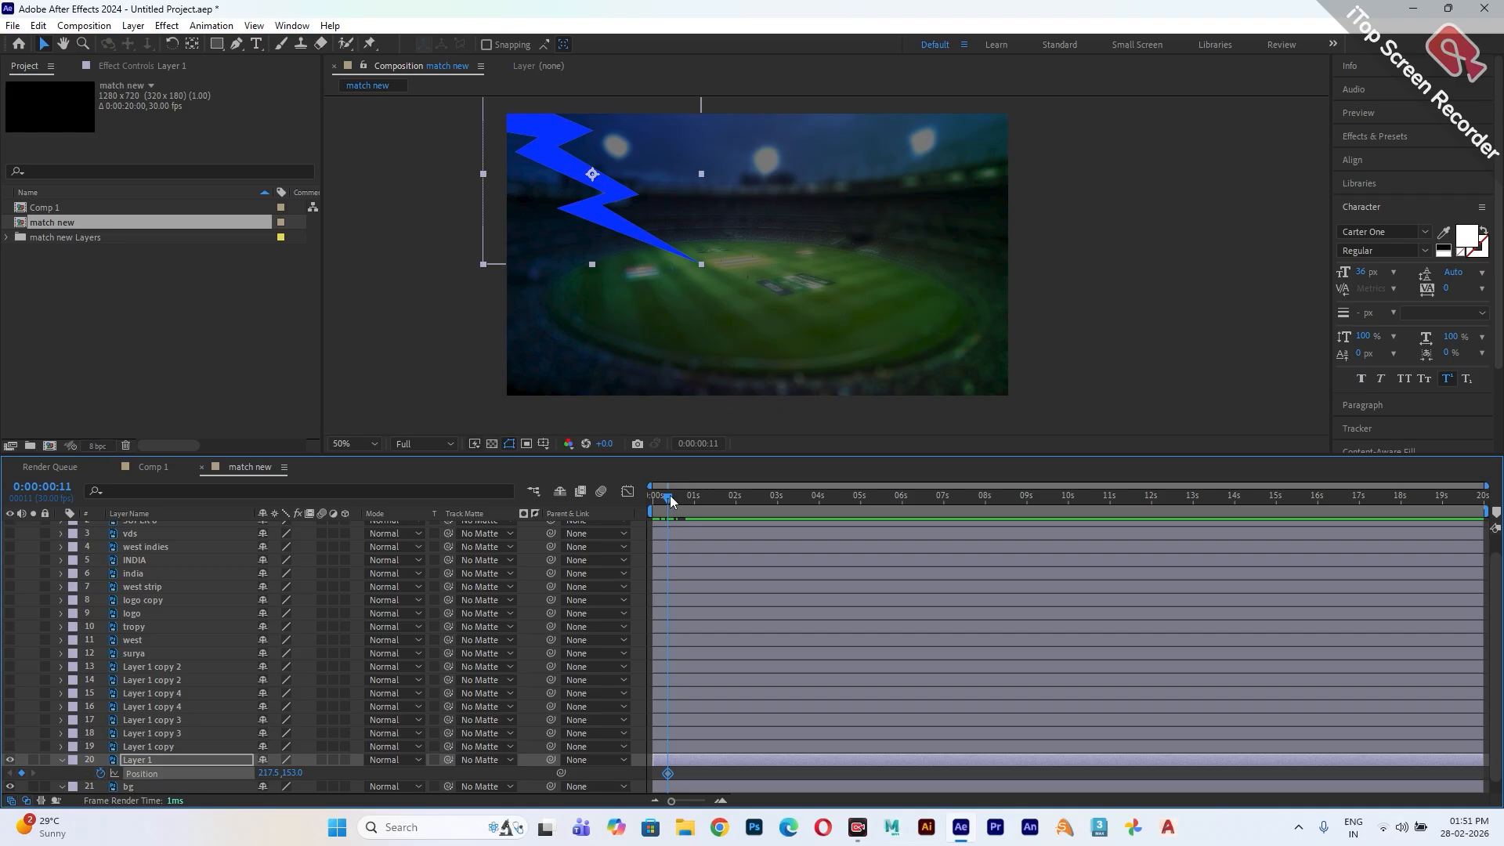
pyautogui.moveTo(669, 498); pyautogui.dragTo(705, 510)
pyautogui.press('shift')
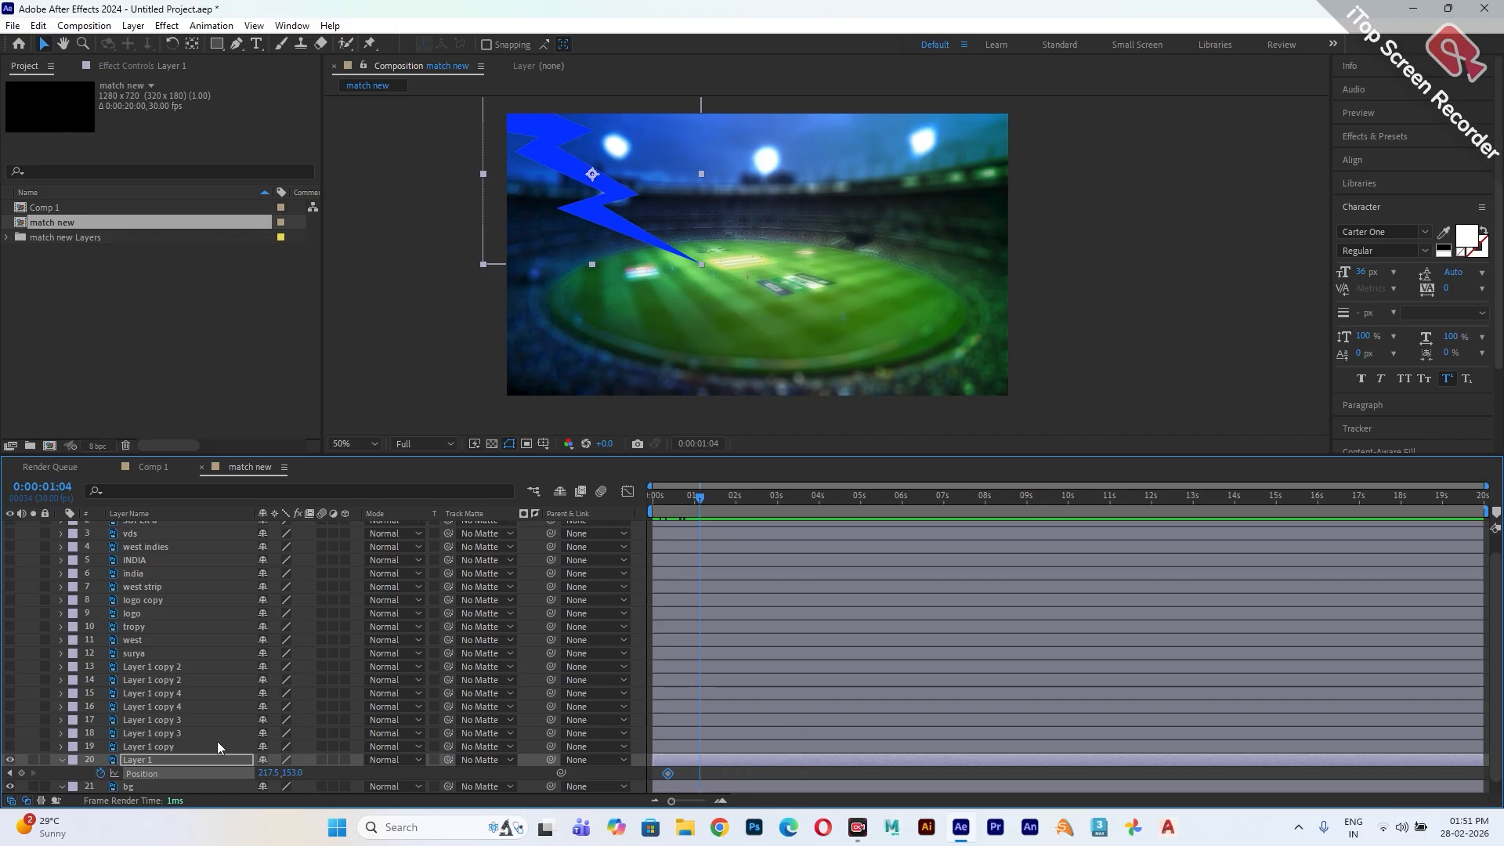
pyautogui.click(22, 773)
# - At the 0:00:00:11 keyframe, move Layer 1 diagonally up and left off the canvas to about -202.5, -291.0
pyautogui.moveTo(702, 502); pyautogui.dragTo(676, 504)
pyautogui.press('shift')
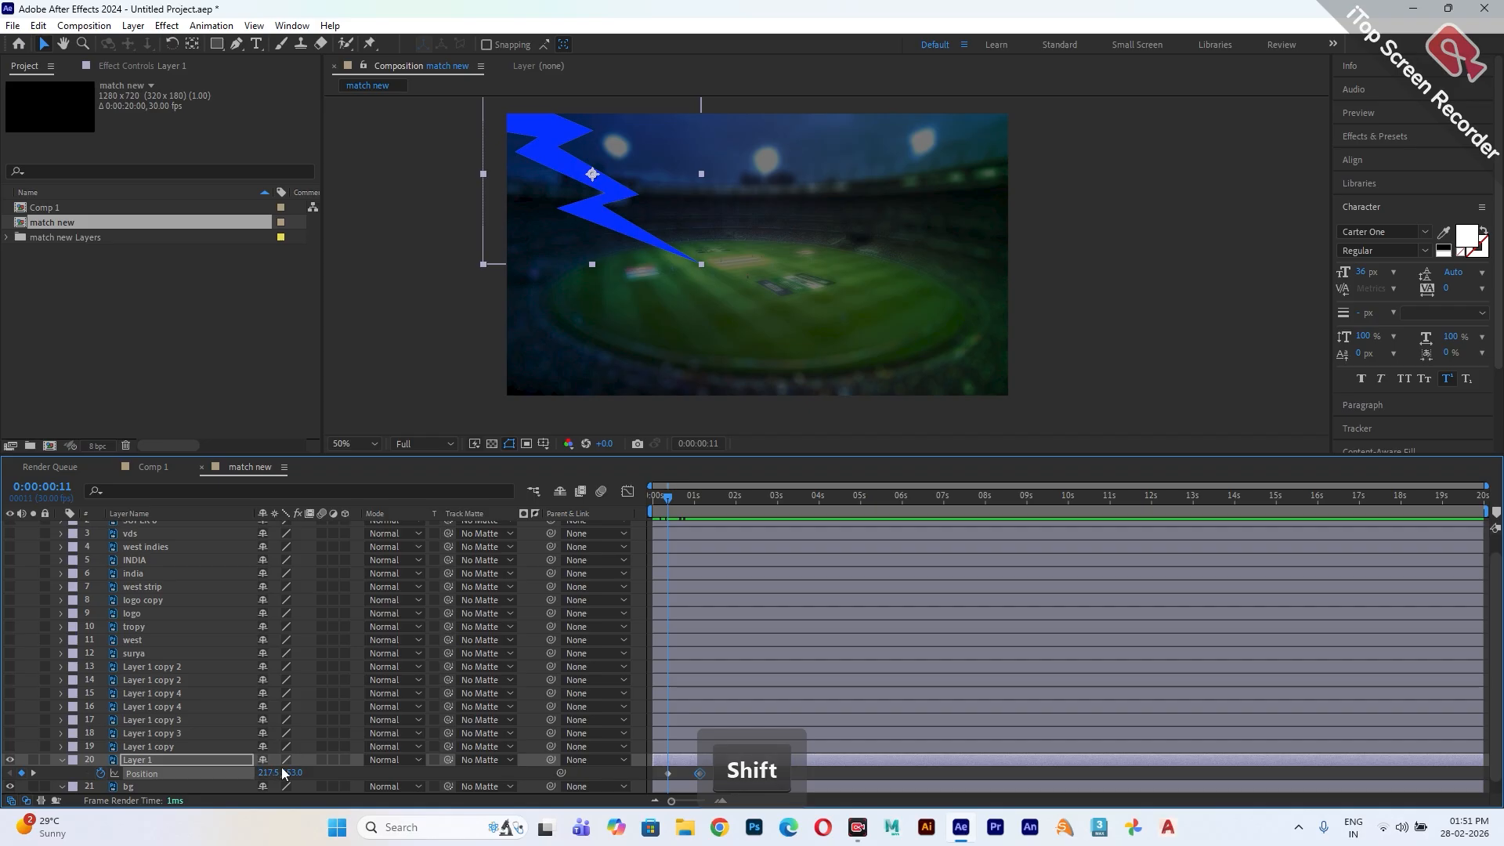
pyautogui.scroll(-1, 601, 245)
pyautogui.moveTo(602, 245); pyautogui.dragTo(637, 330)
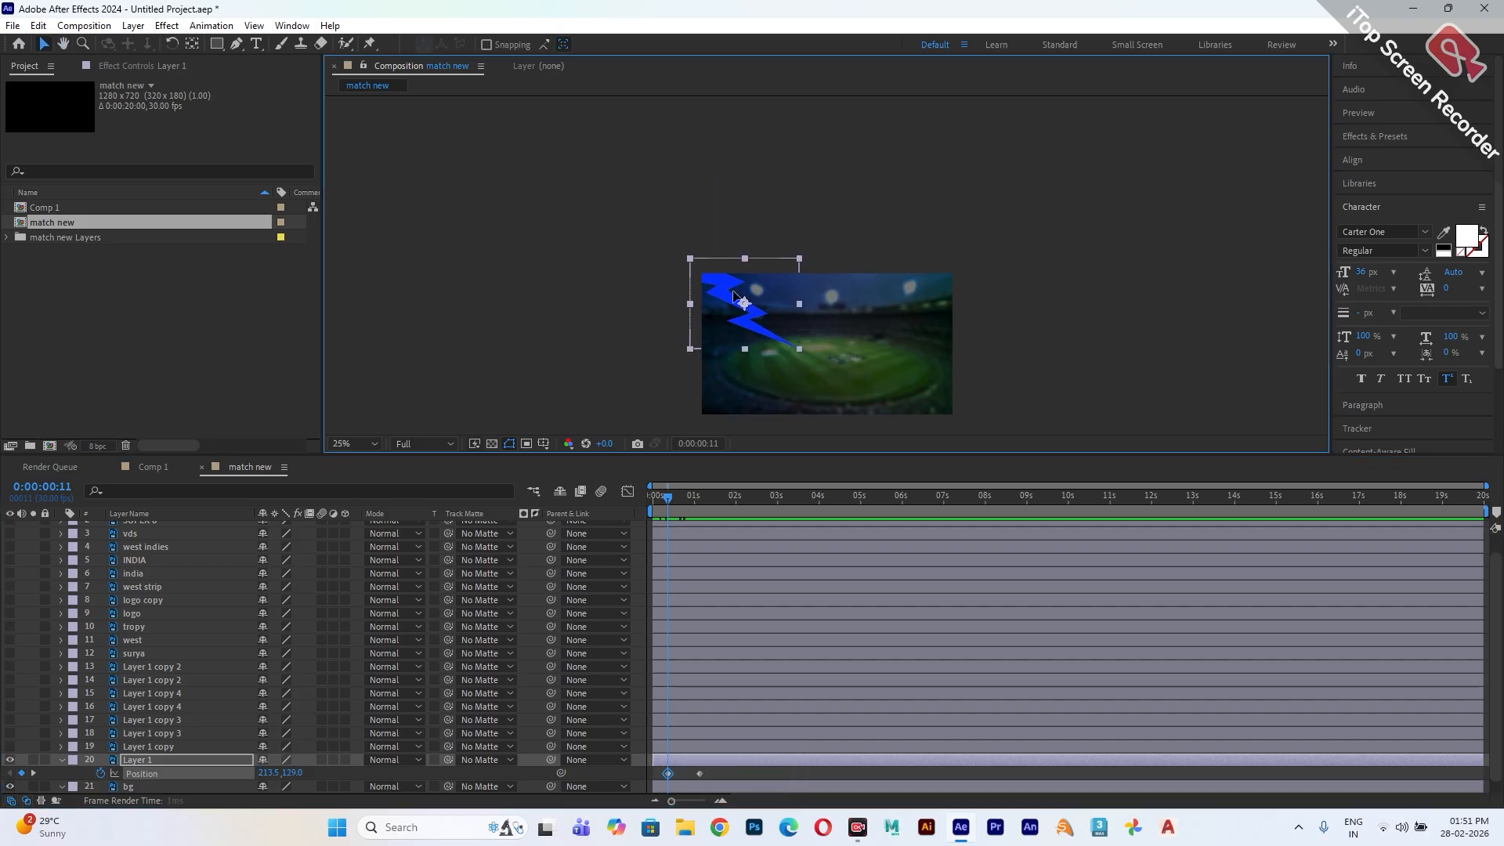
pyautogui.moveTo(758, 328); pyautogui.dragTo(676, 240)
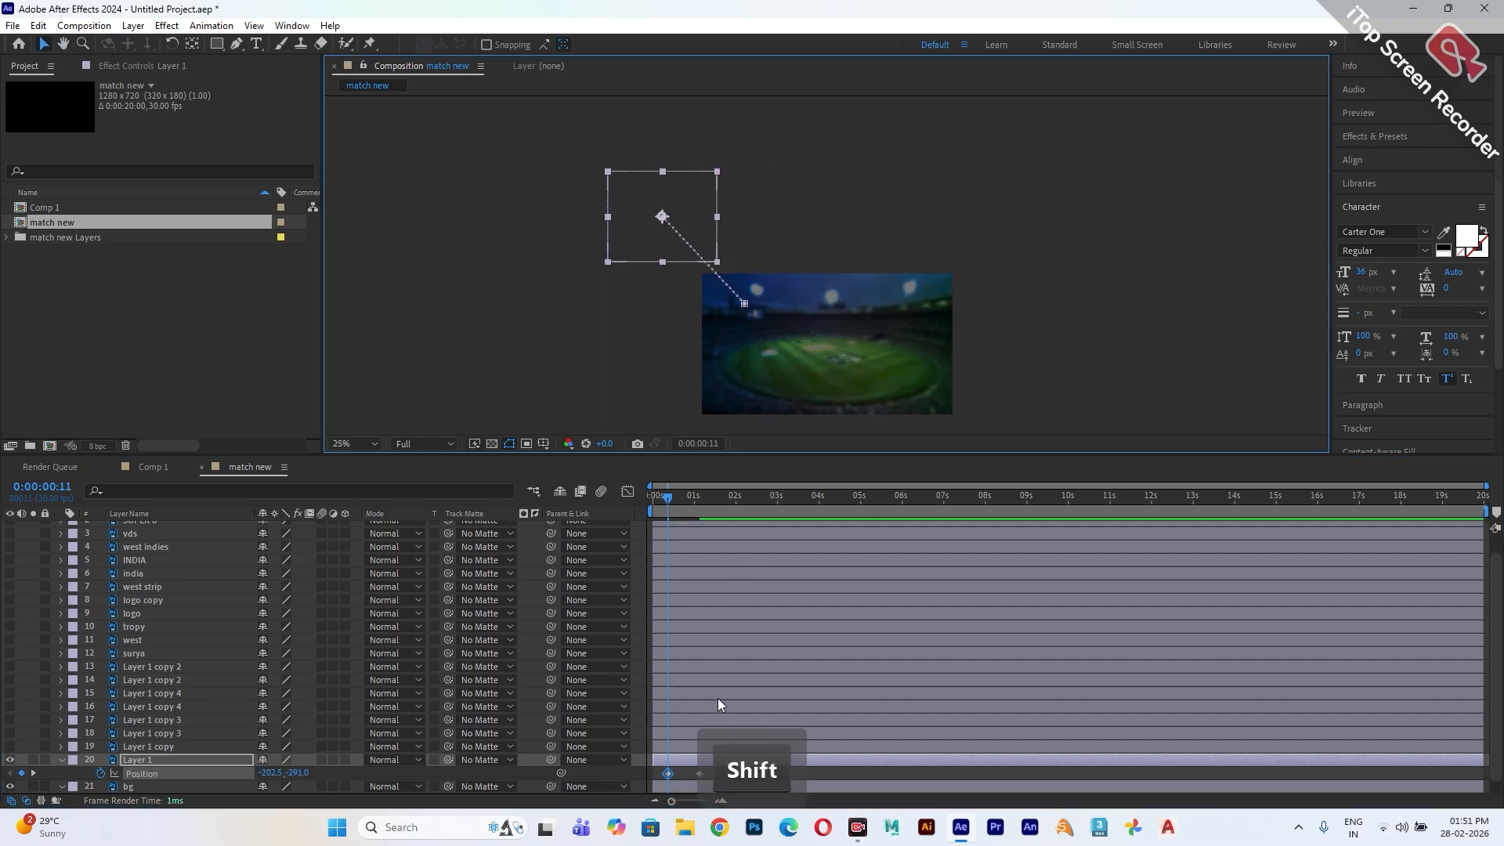
# - Apply Easy Ease to both of Layer 1's position keyframes
pyautogui.scroll(-1, 704, 669)
pyautogui.click(712, 759)
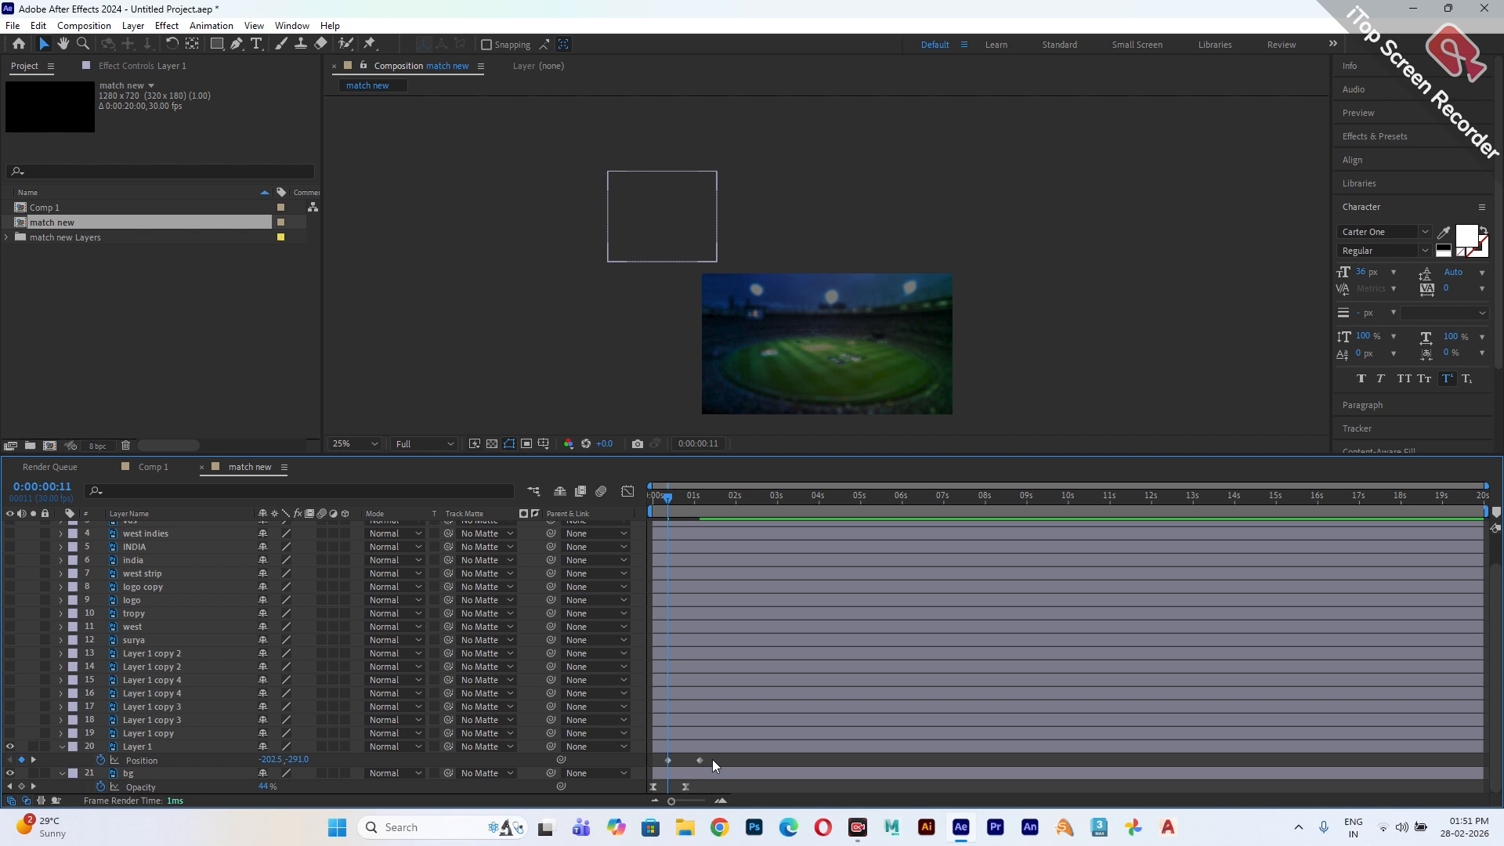
pyautogui.rightClick(668, 760)
pyautogui.moveTo(735, 751)
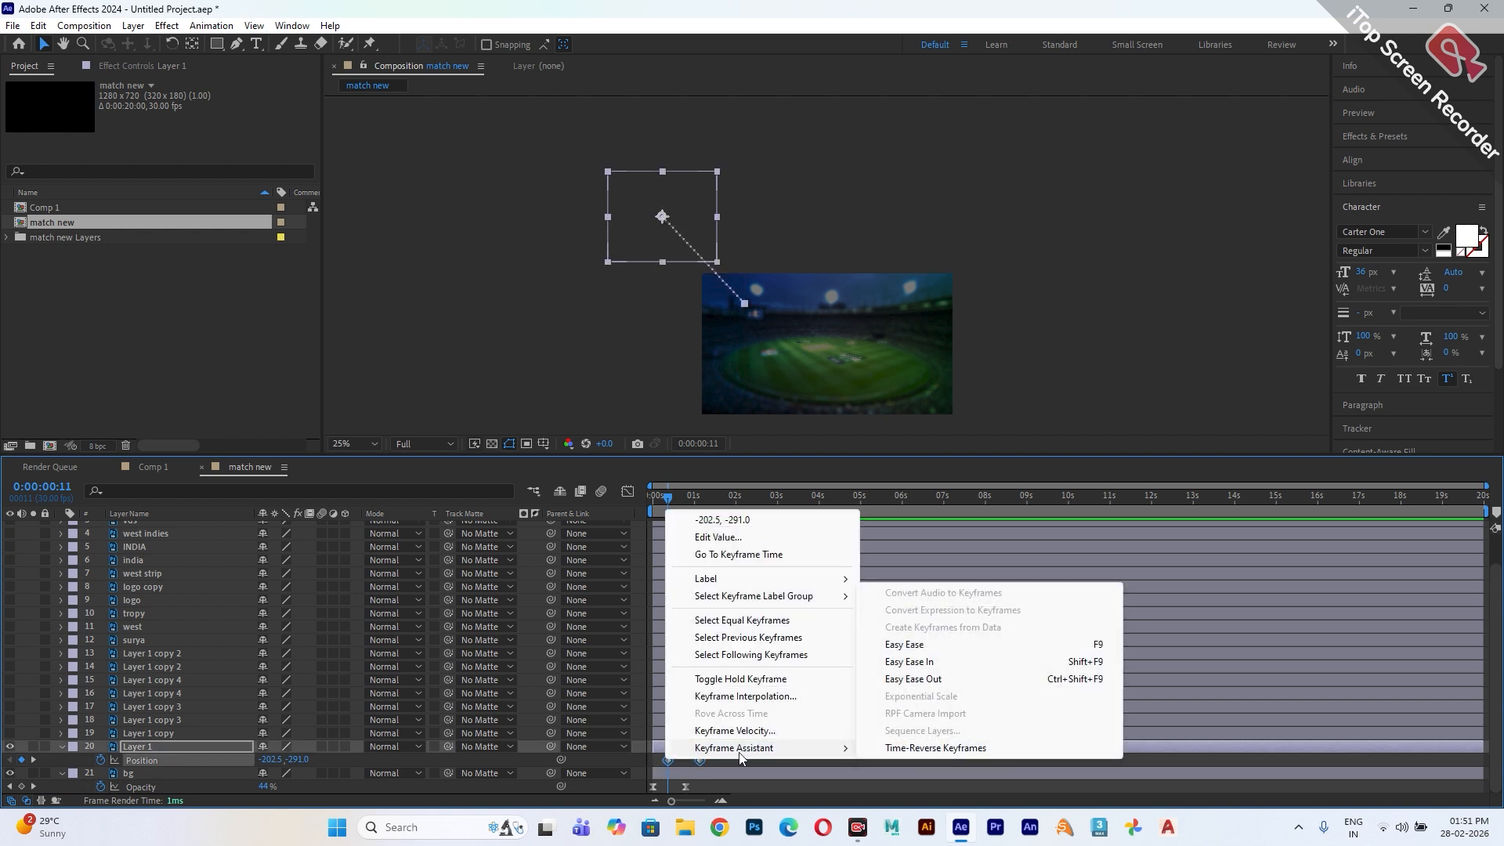
pyautogui.click(913, 648)
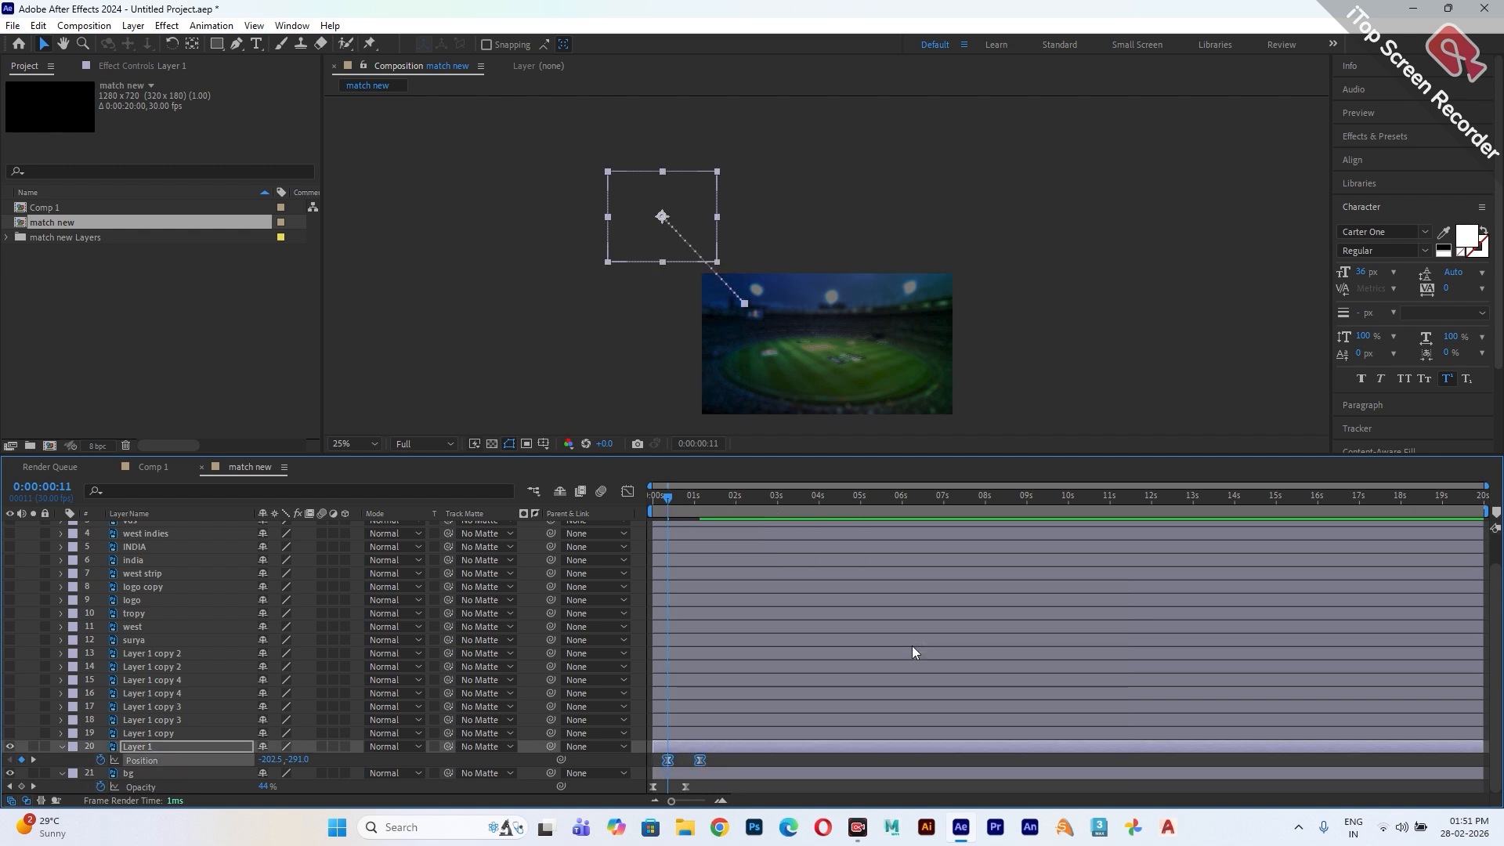
# - Reshape Layer 1's position speed graph with a short ease out of the first keyframe and a long ease into the last
pyautogui.click(627, 492)
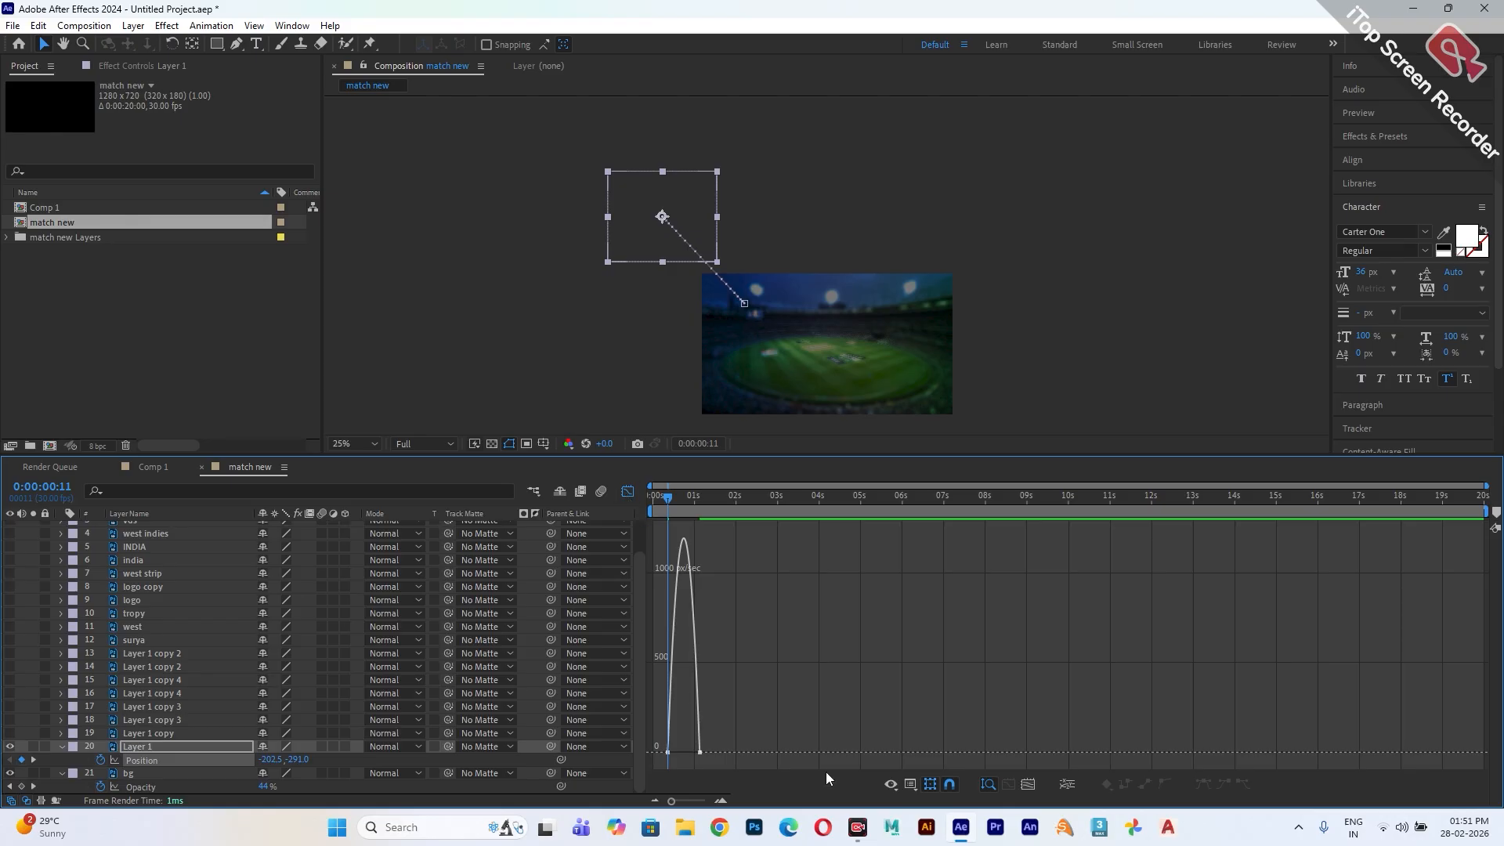
pyautogui.click(910, 785)
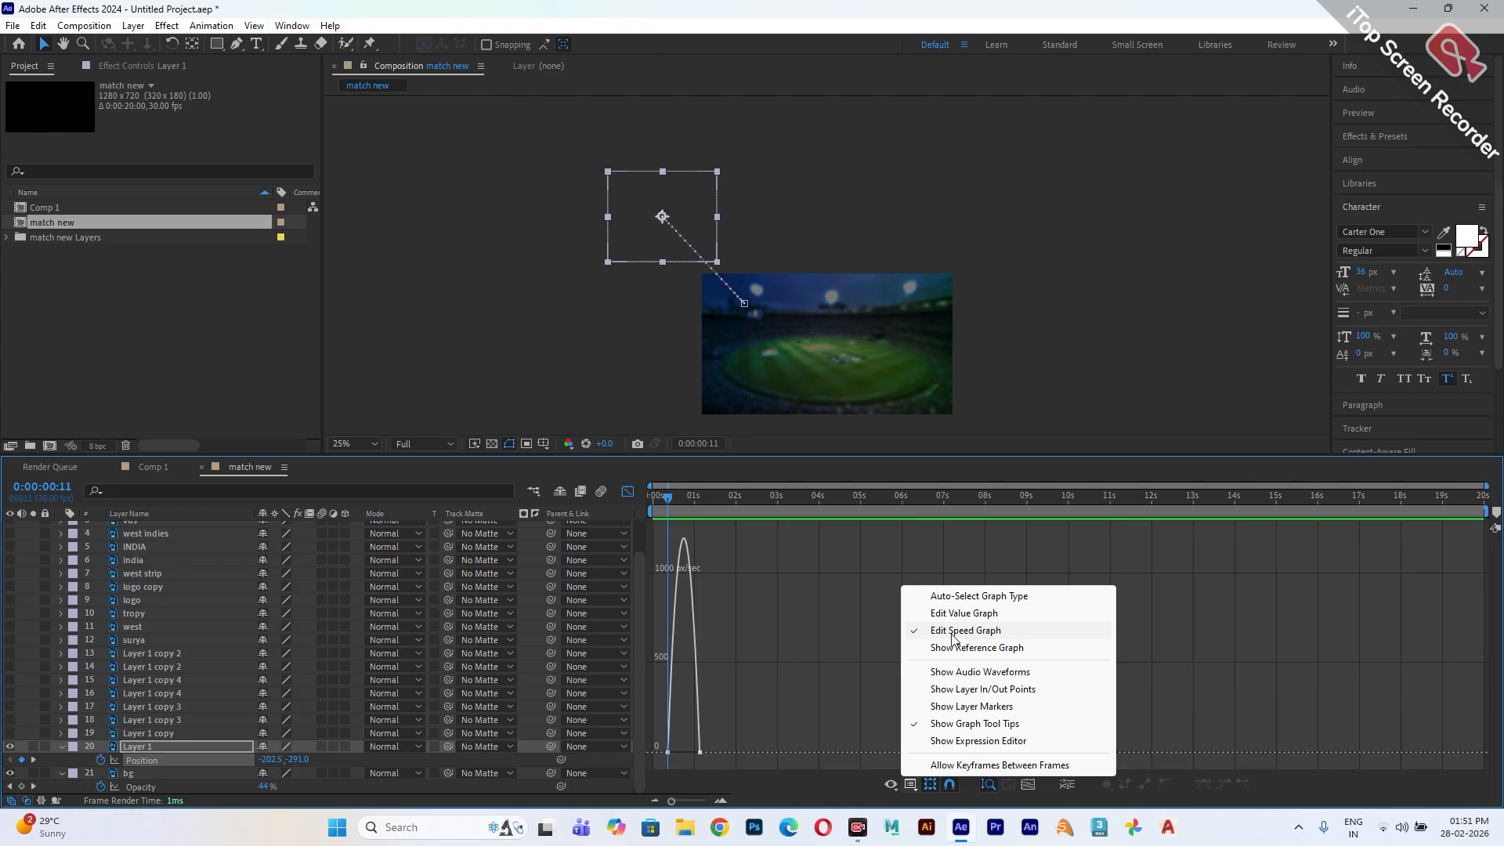
pyautogui.click(952, 632)
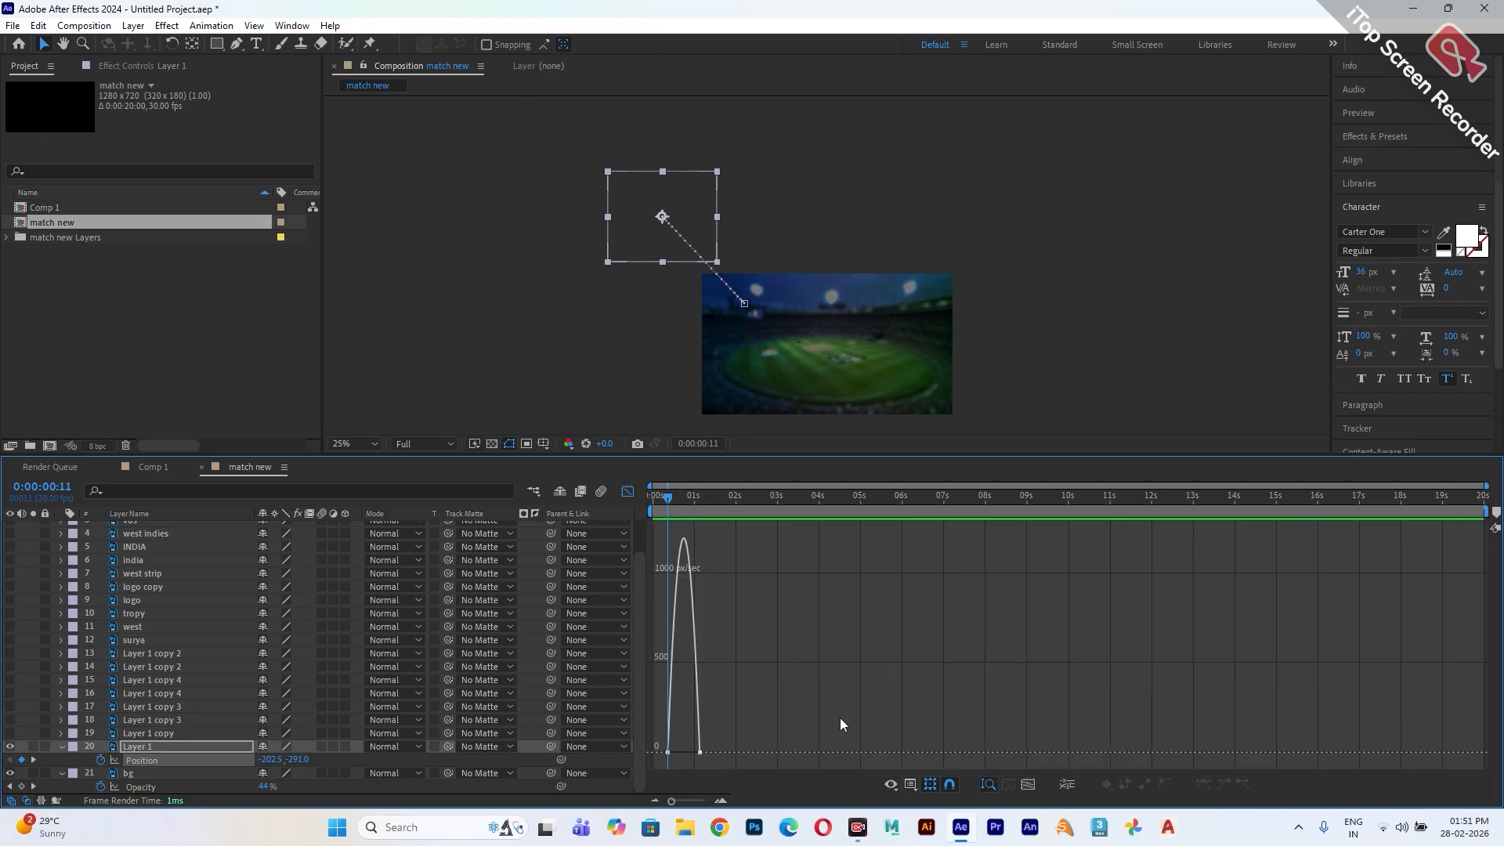
pyautogui.click(1019, 786)
pyautogui.moveTo(865, 700); pyautogui.dragTo(650, 763)
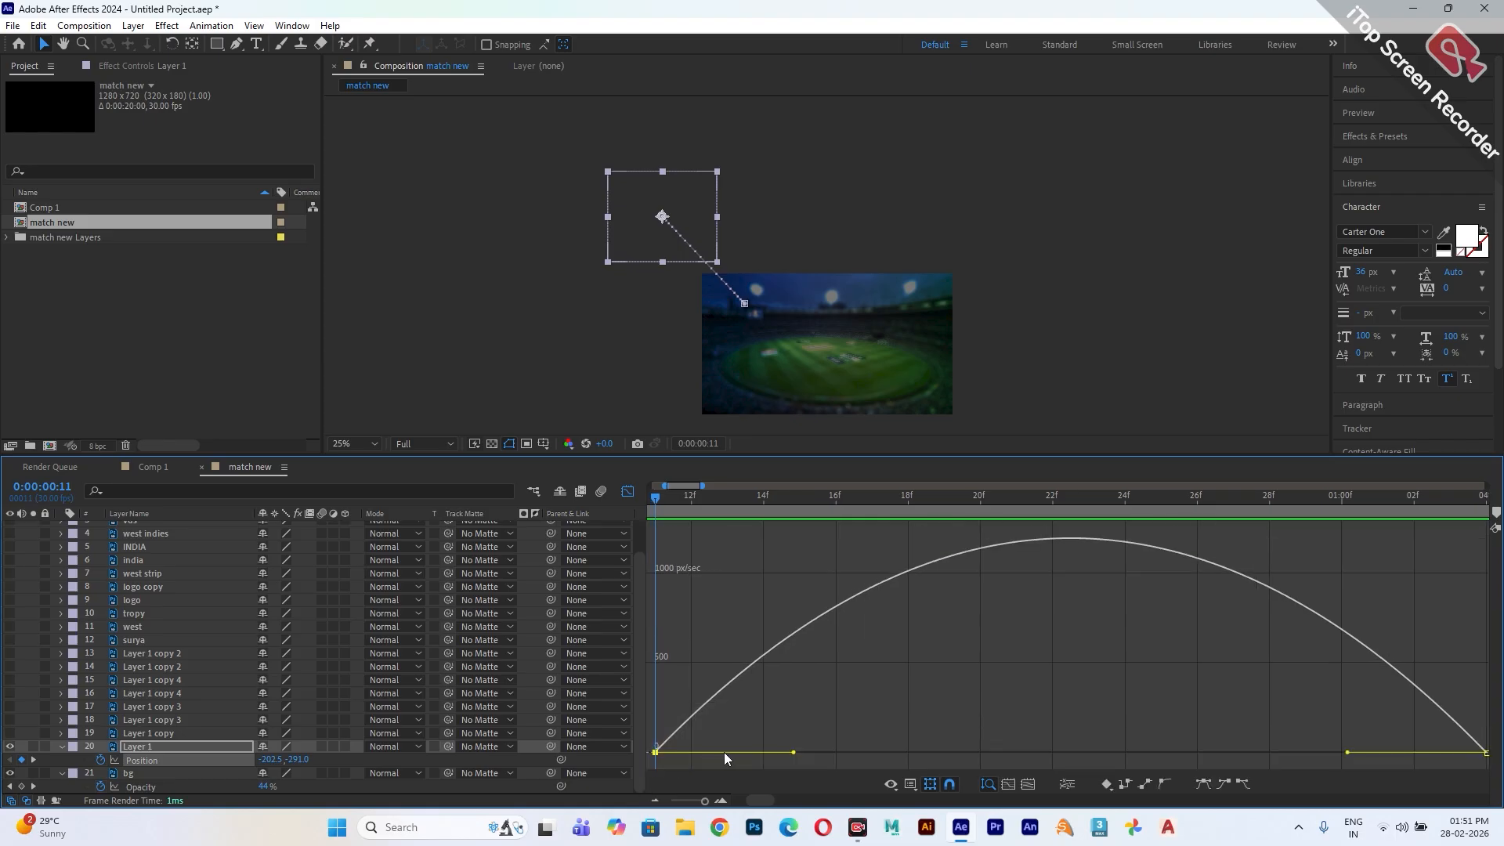
pyautogui.moveTo(793, 753); pyautogui.dragTo(704, 755)
pyautogui.moveTo(1375, 626); pyautogui.dragTo(1492, 770)
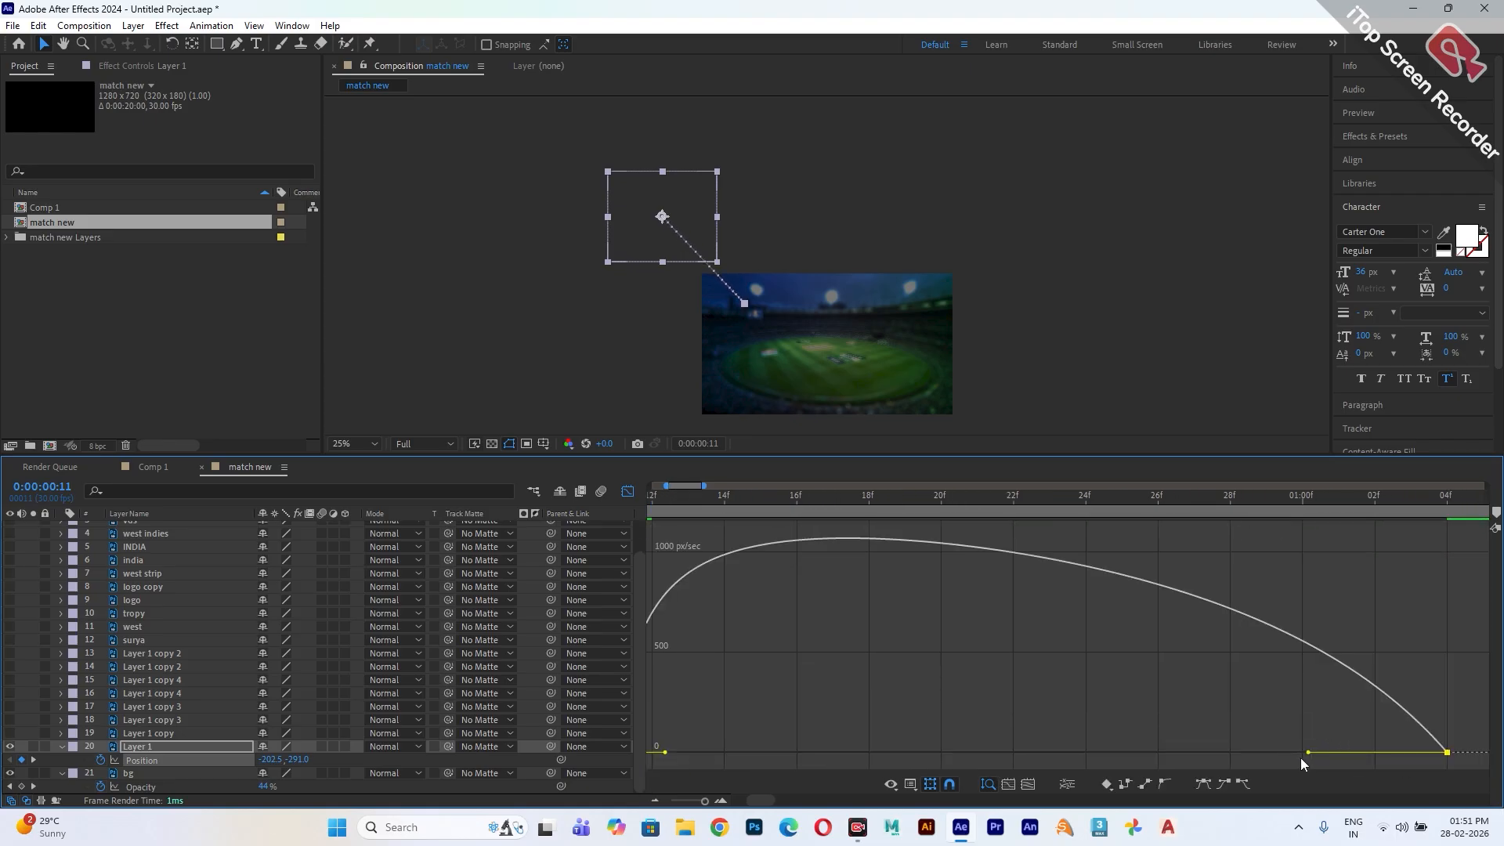
pyautogui.moveTo(1307, 753); pyautogui.dragTo(1122, 753)
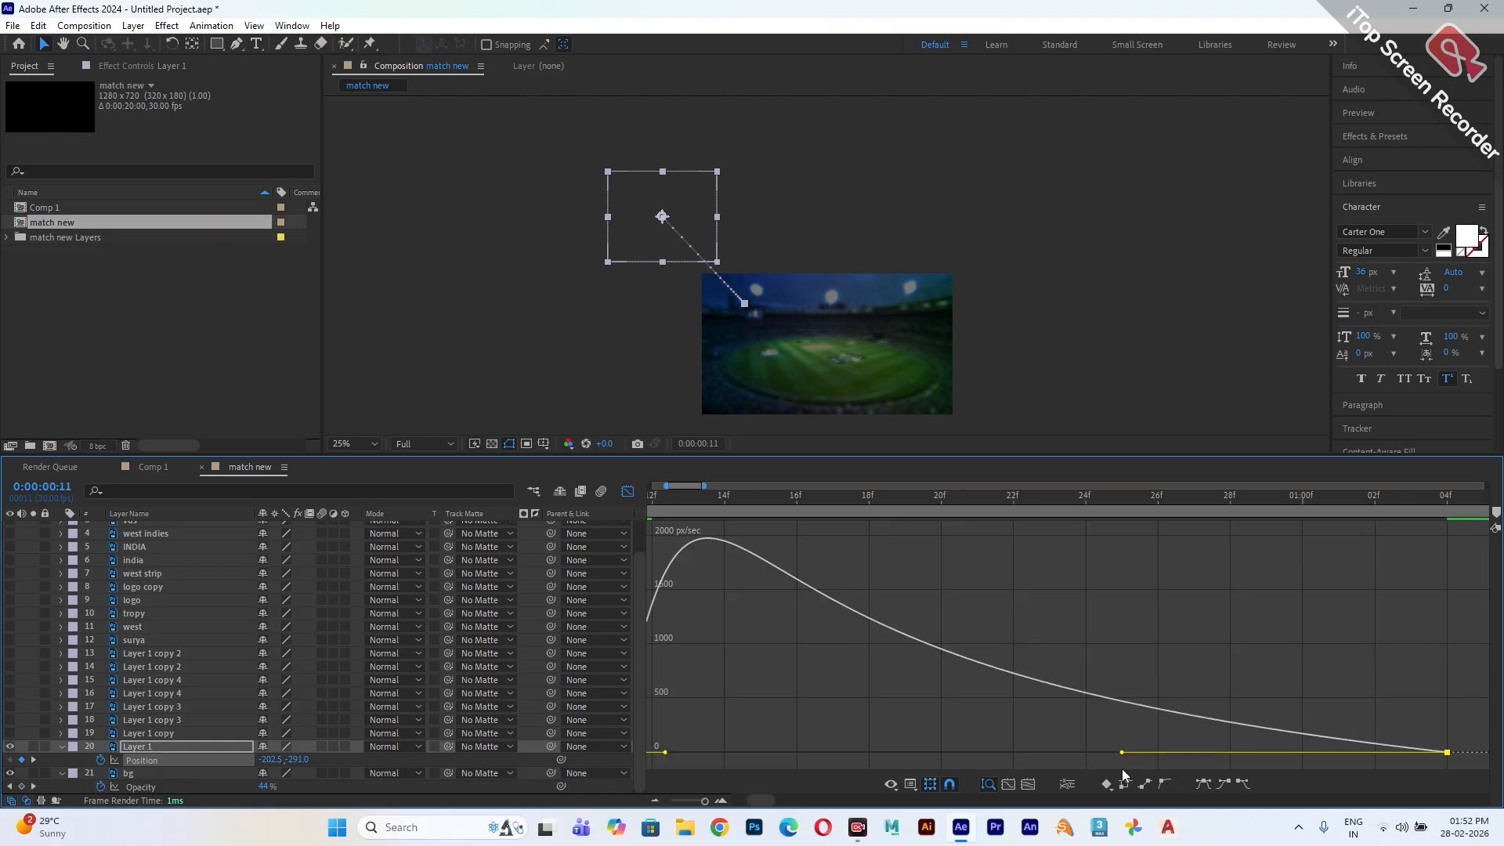
pyautogui.click(628, 491)
# - Preview the blue lightning bolt's slide-in several times from the start of the timeline
pyautogui.moveTo(705, 800); pyautogui.dragTo(673, 801)
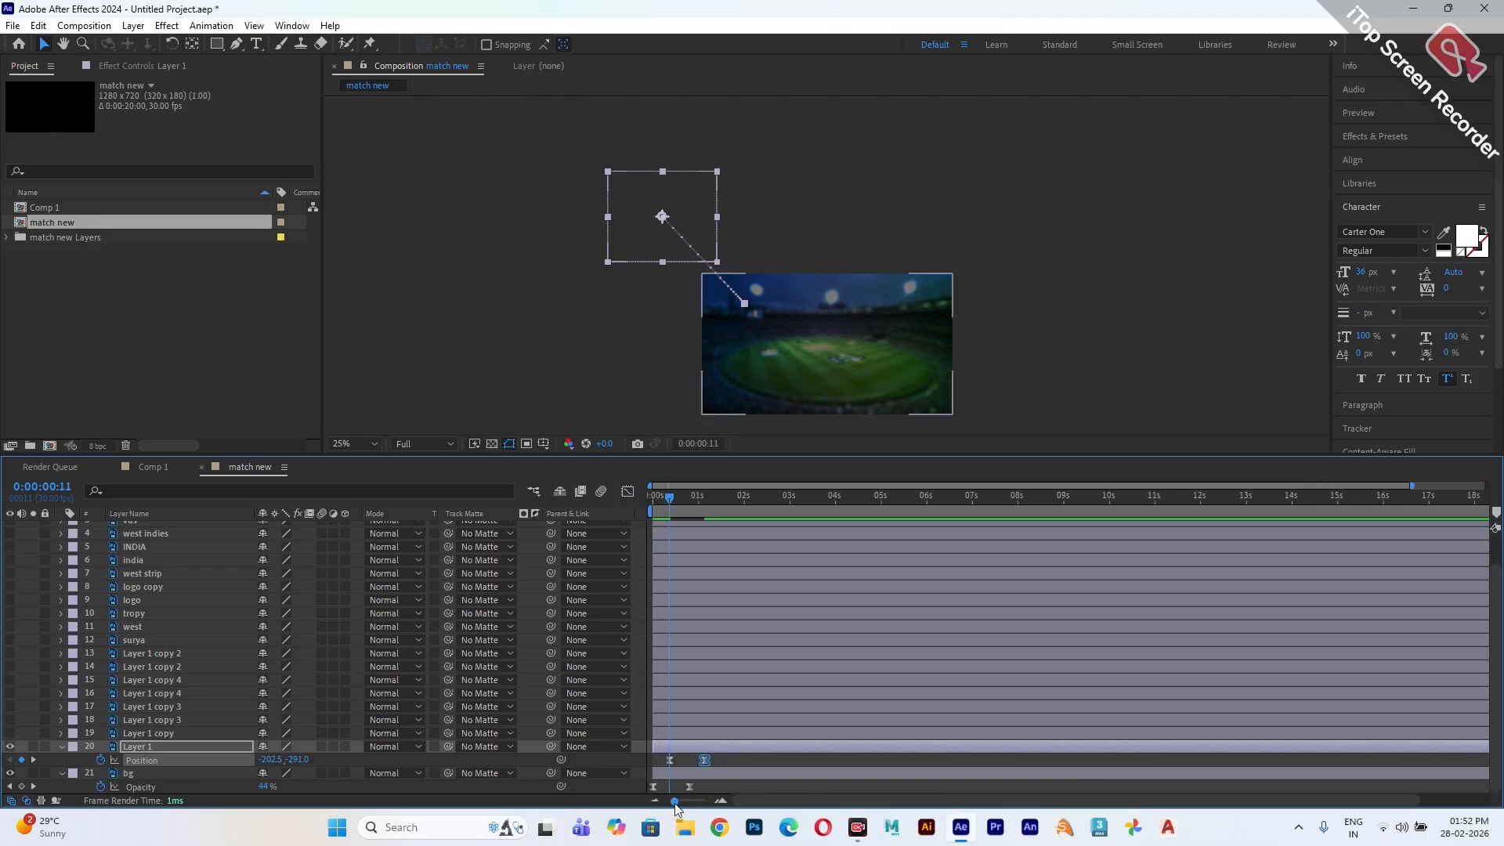
pyautogui.moveTo(665, 491); pyautogui.dragTo(642, 501)
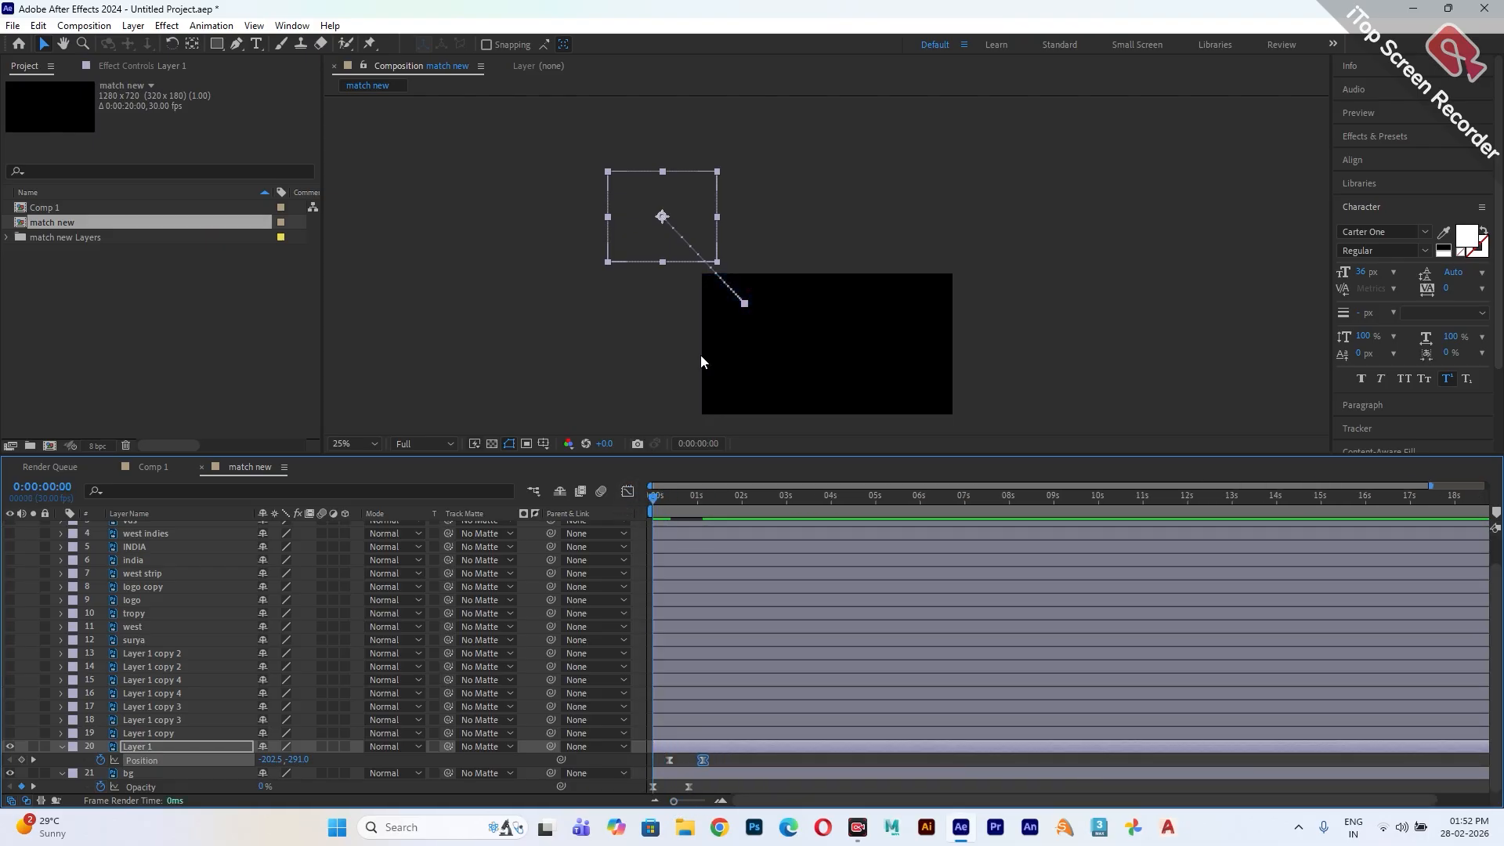
pyautogui.press('space')
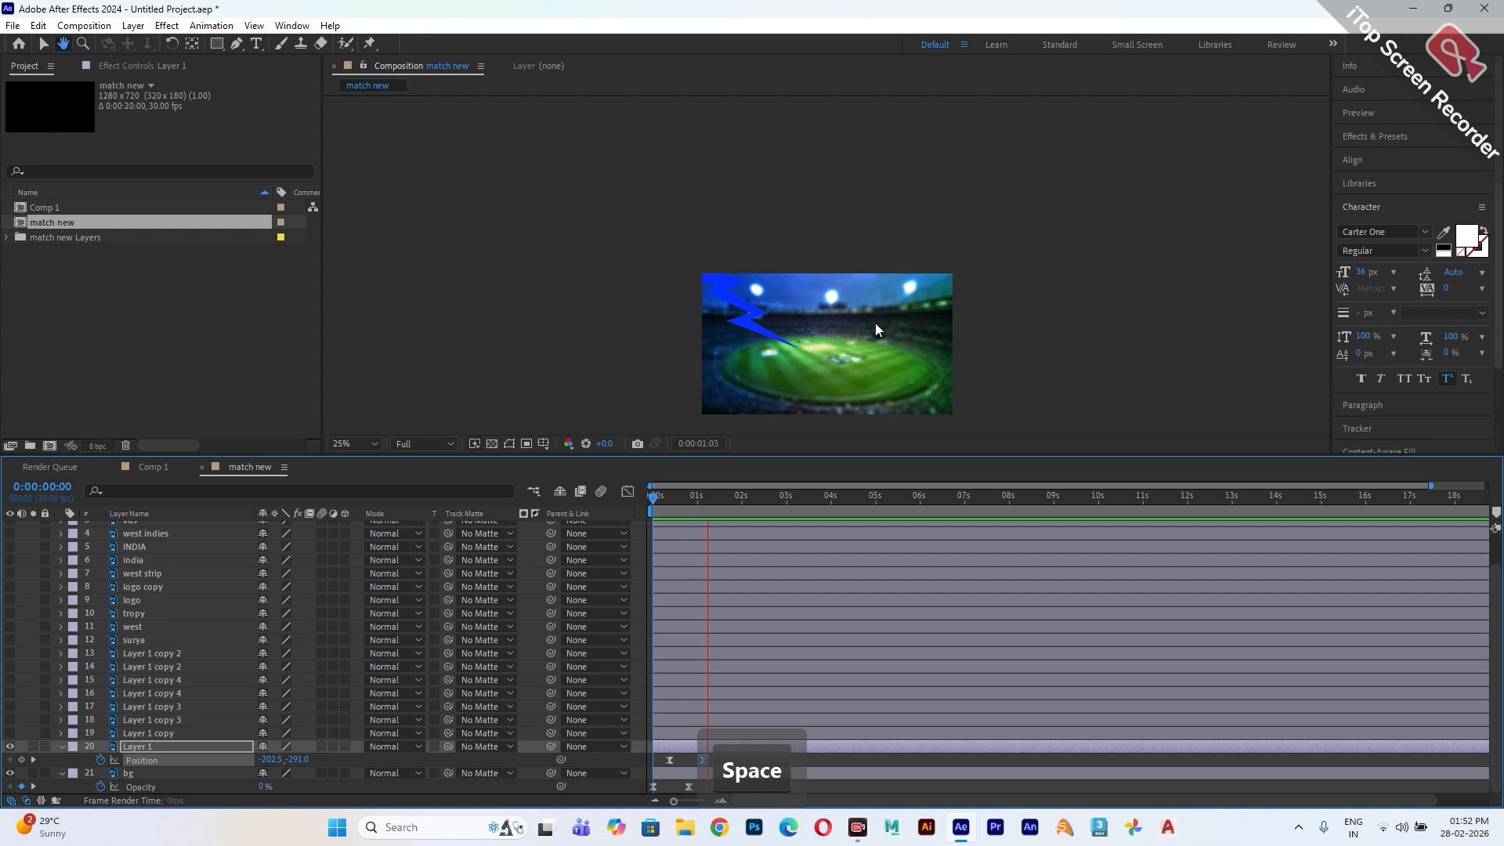
pyautogui.press('space')
pyautogui.press('space')
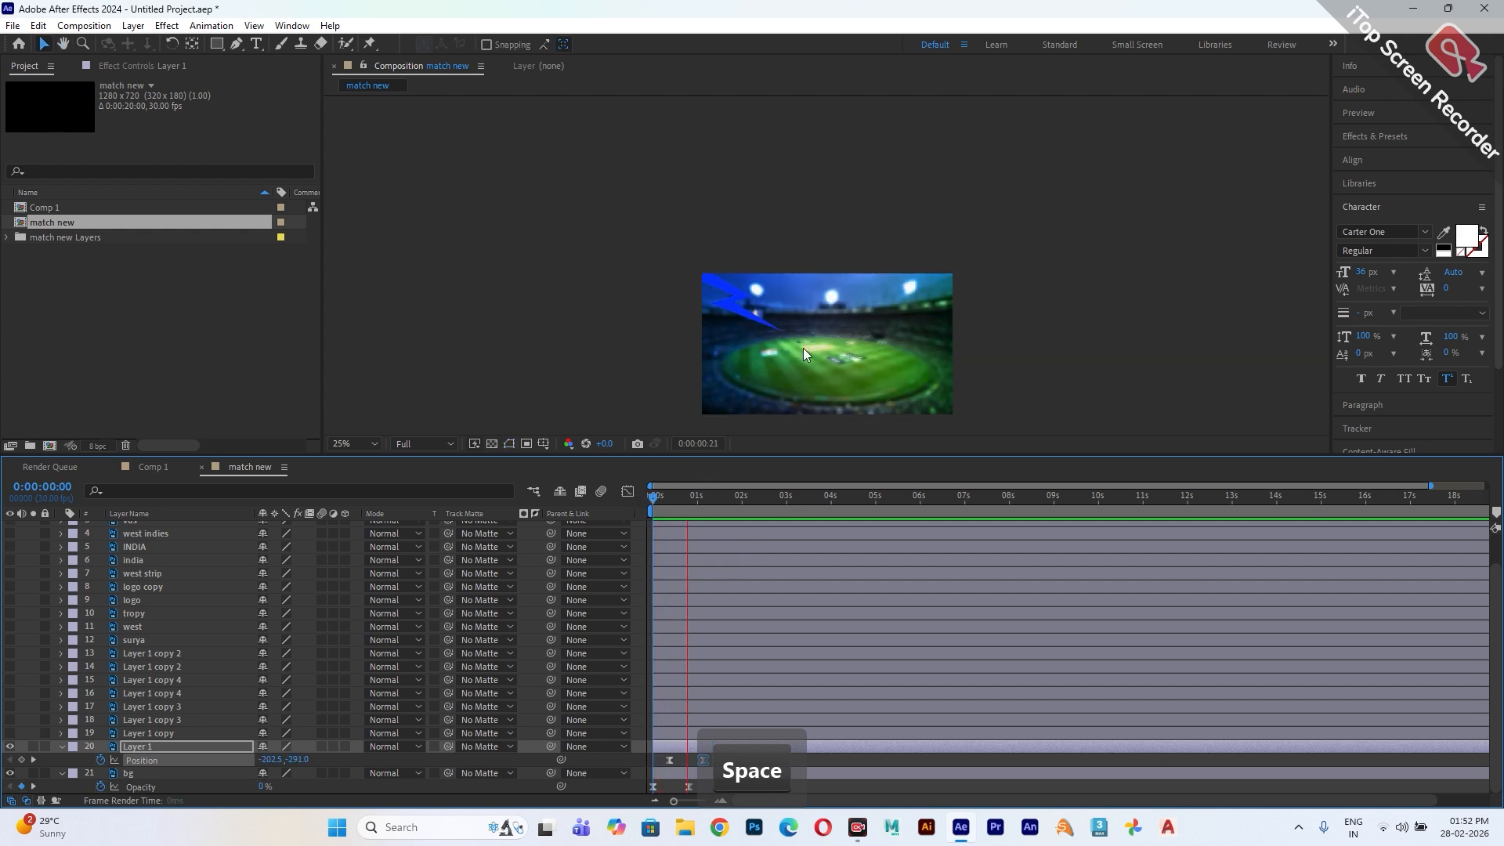
pyautogui.press('space')
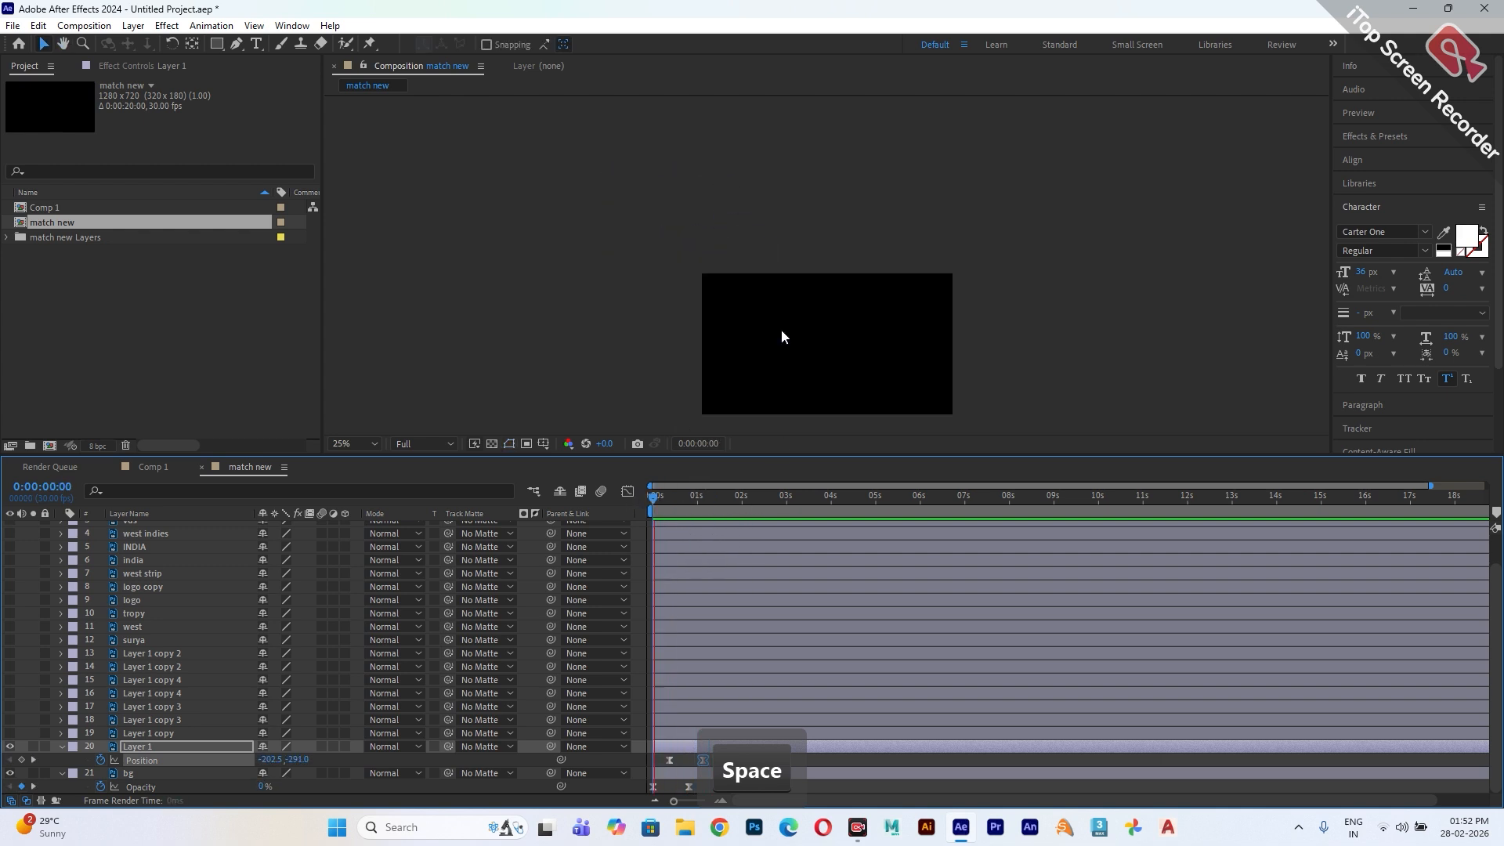
pyautogui.press('space')
pyautogui.press('space')
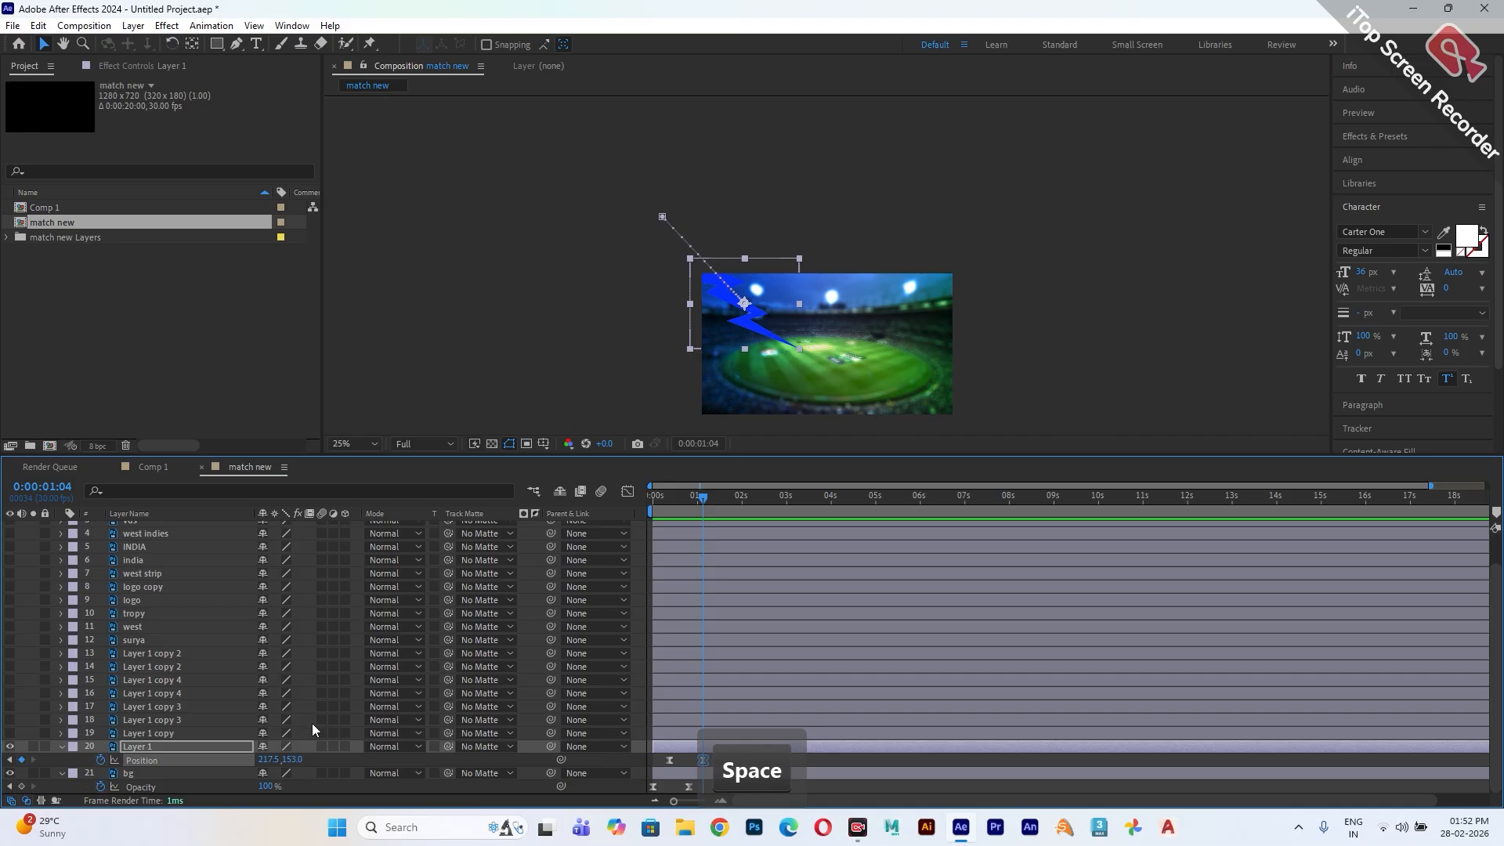
# - Show Layer 1 copy and add position keyframes for its current placement at 0:00:00:17 and 0:00:01:11
pyautogui.click(176, 734)
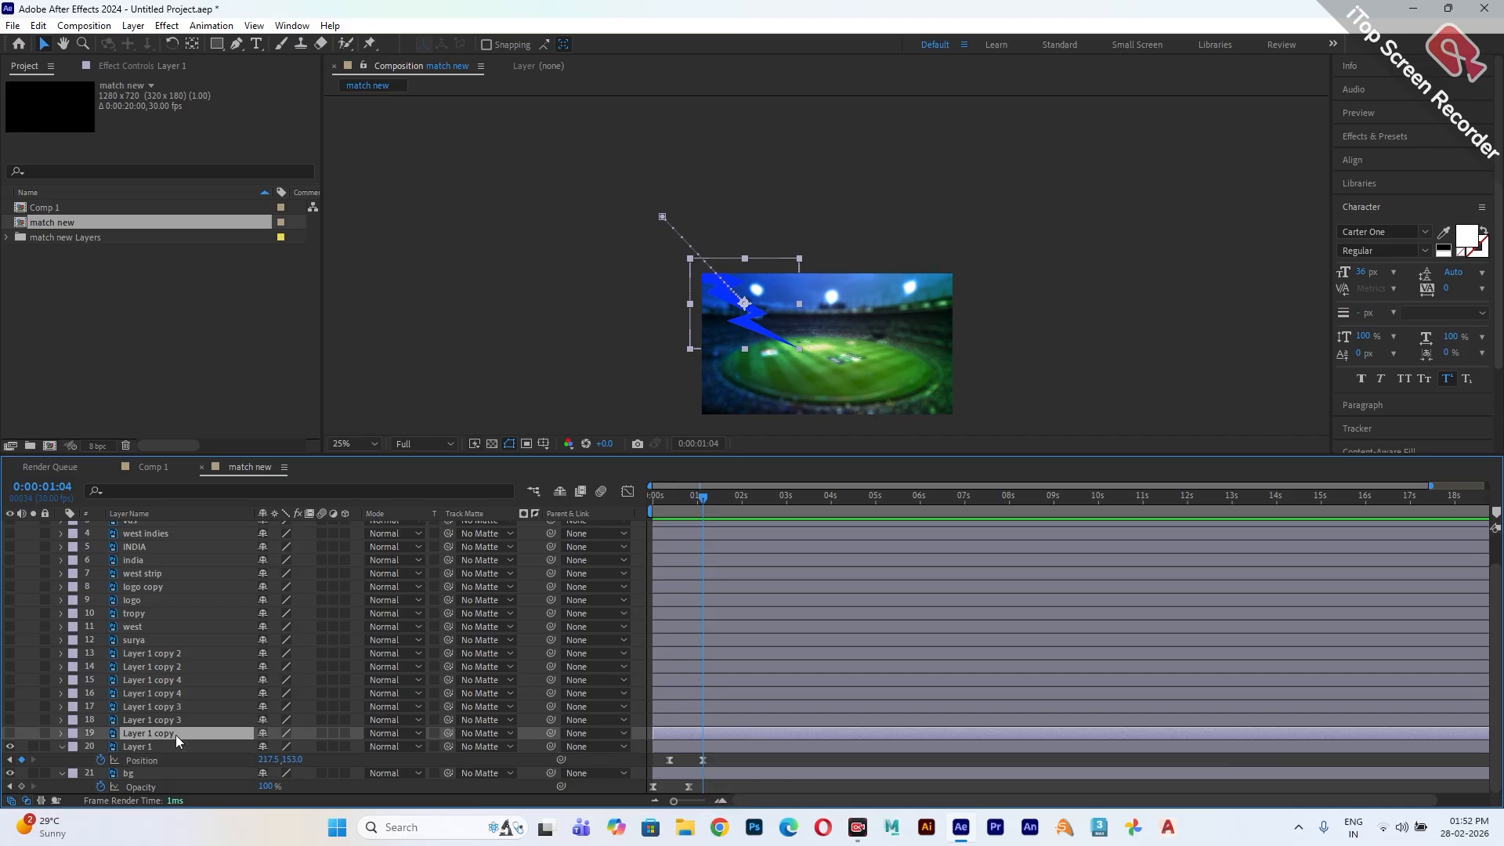
pyautogui.click(10, 734)
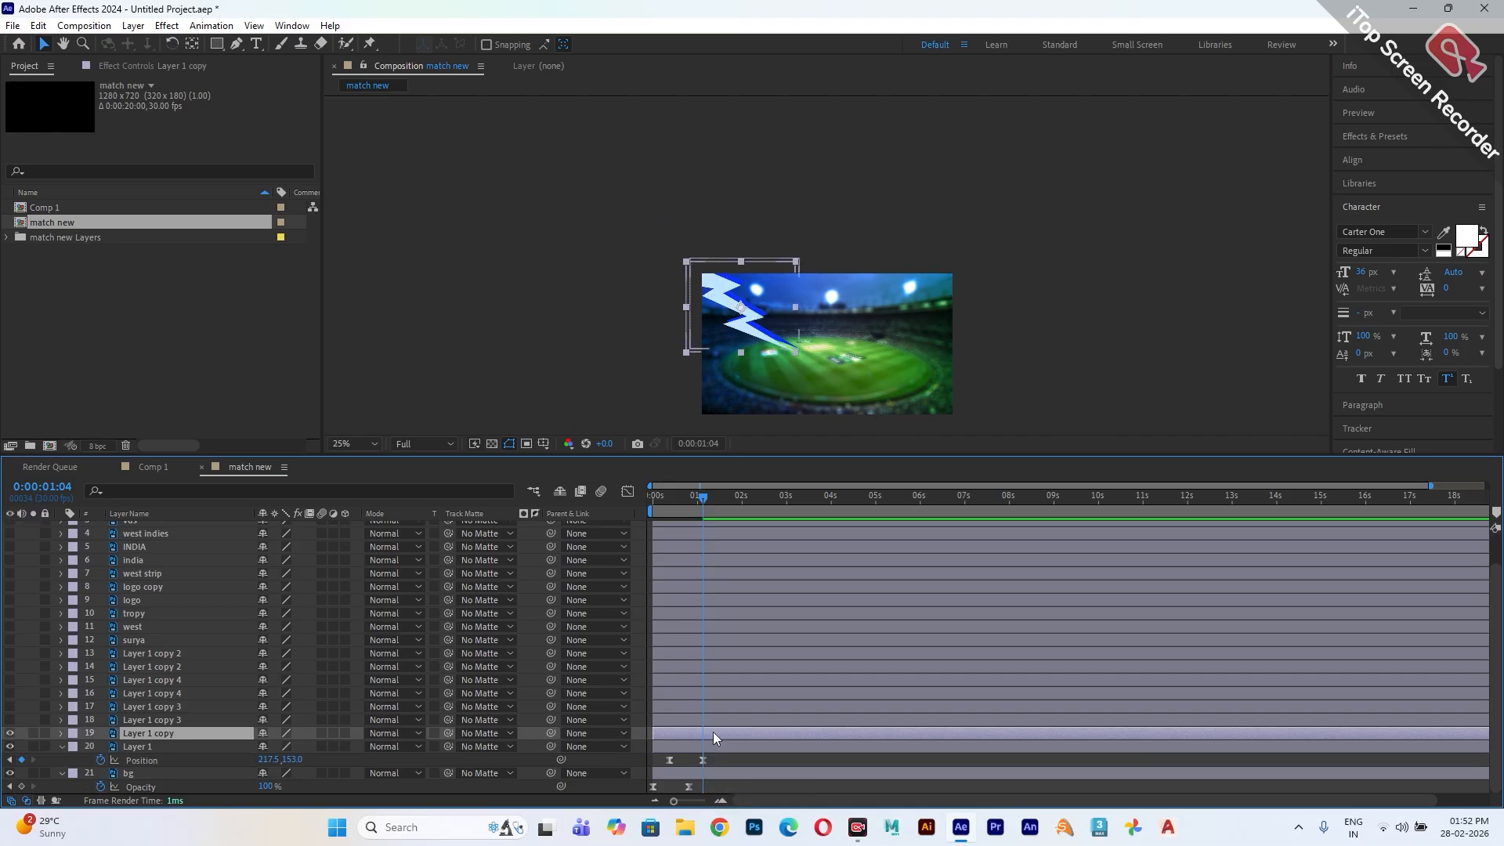
pyautogui.moveTo(703, 510); pyautogui.dragTo(682, 509)
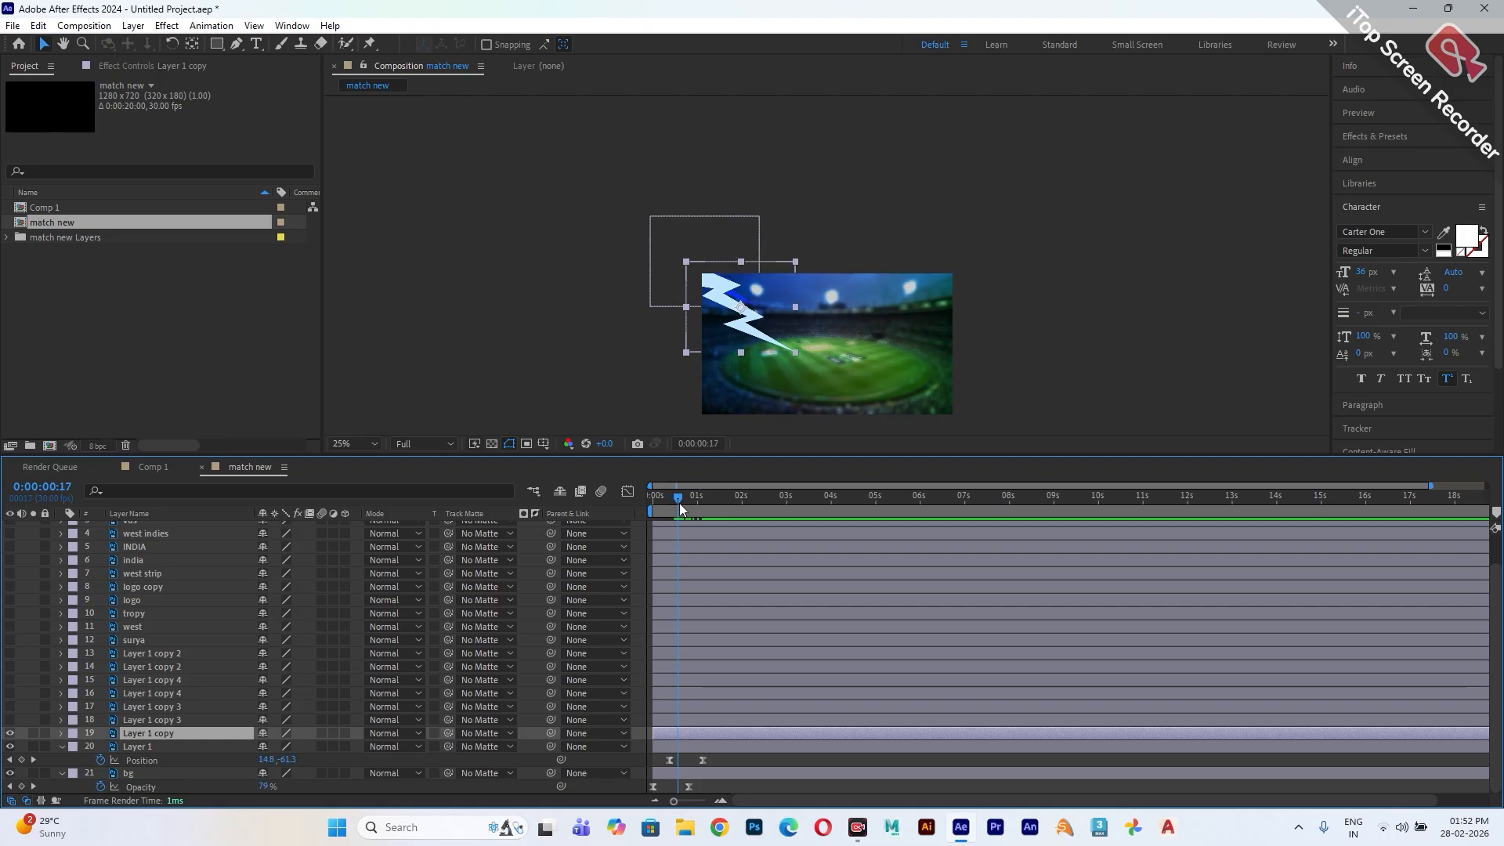
pyautogui.press('p')
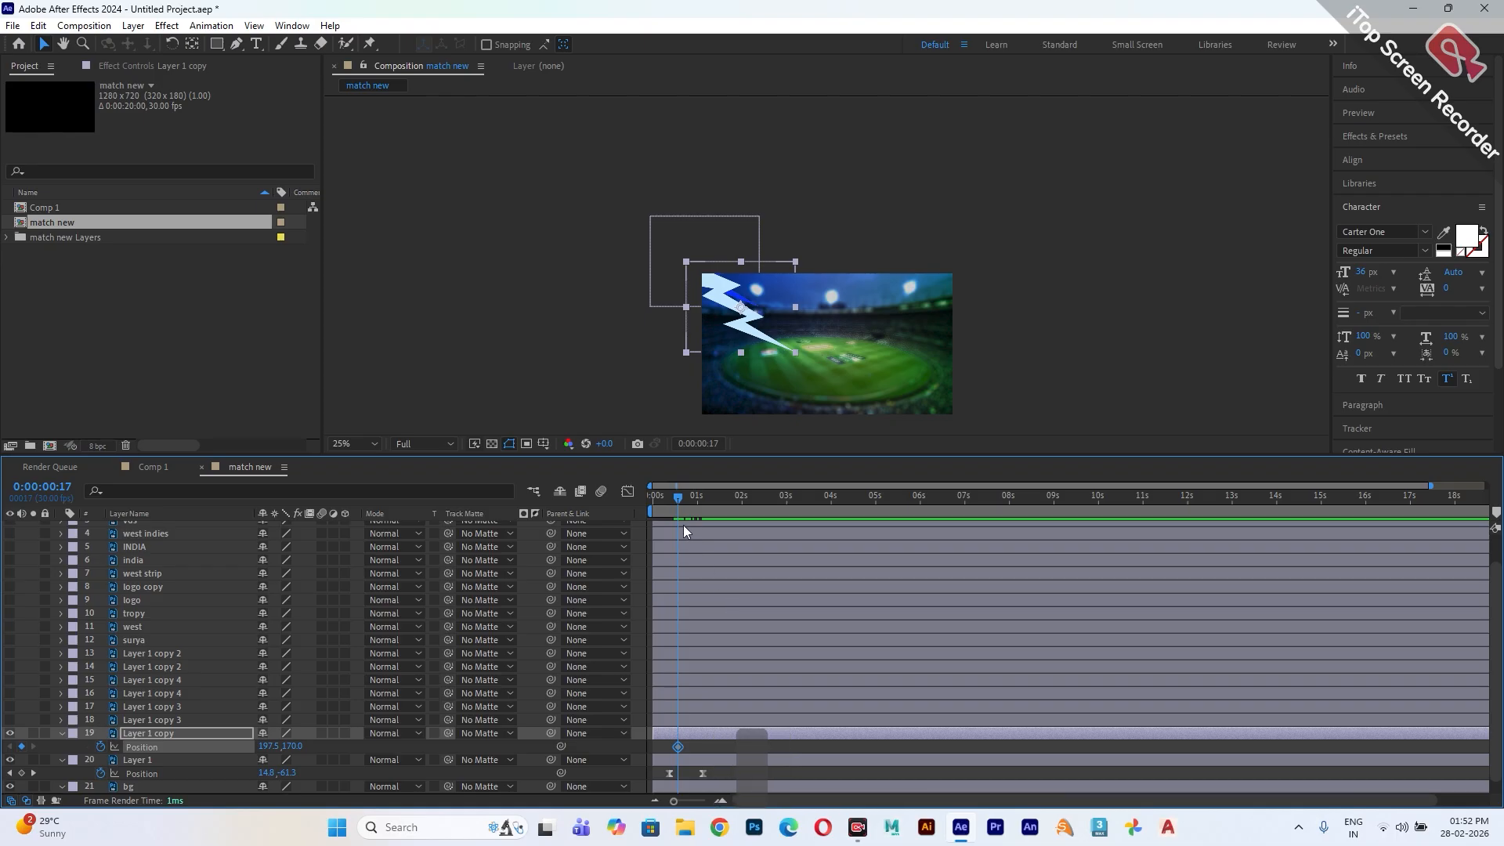
pyautogui.moveTo(679, 517); pyautogui.dragTo(714, 518)
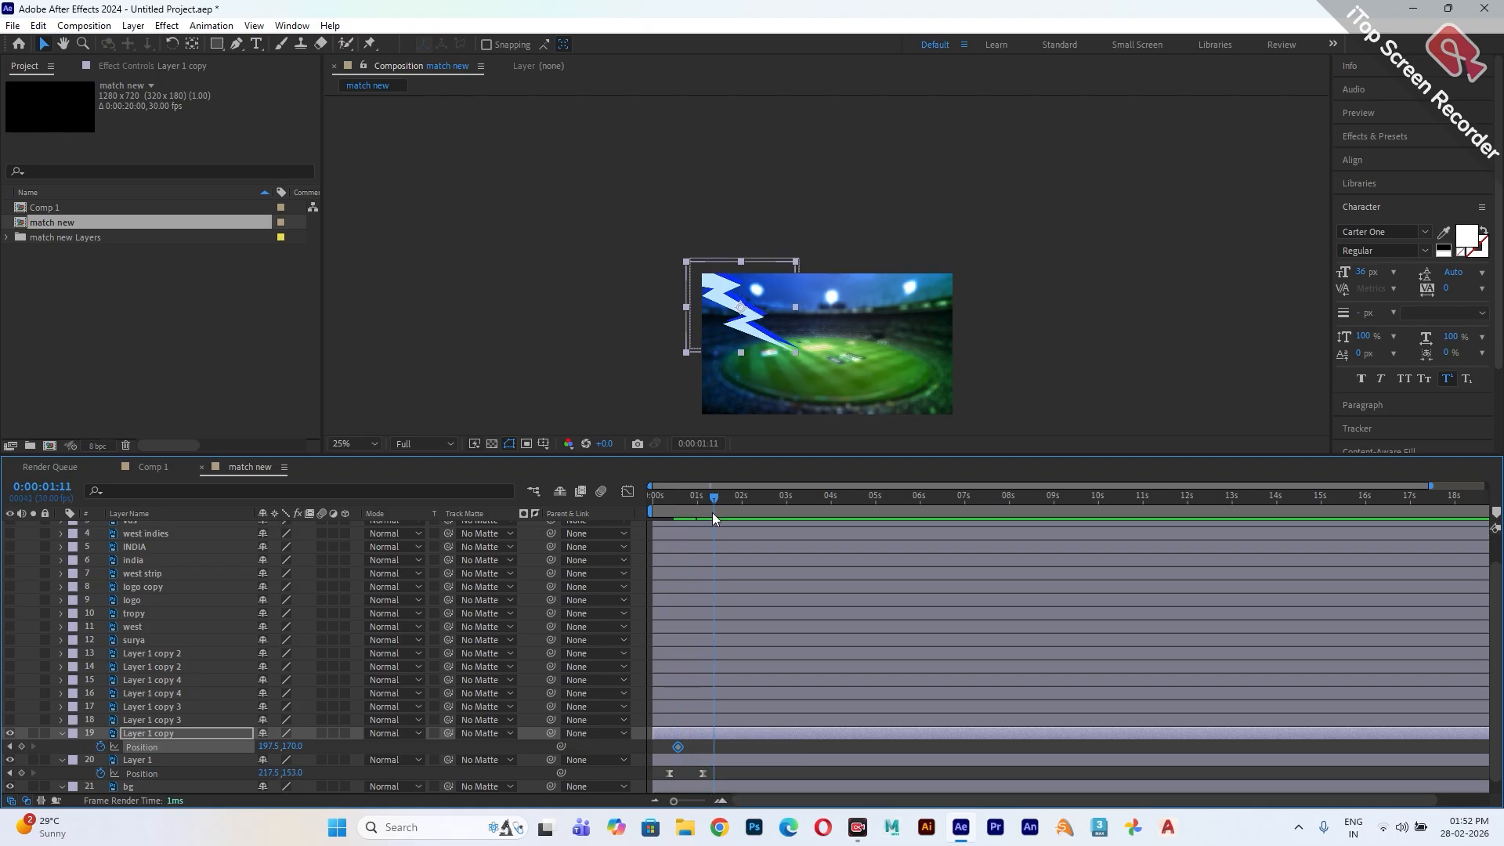
pyautogui.click(21, 746)
# - At 0:00:00:17, move Layer 1 copy up and left off the canvas to about -238.5, -206.0, and apply Easy Ease to both position keyframes
pyautogui.moveTo(714, 501); pyautogui.dragTo(682, 511)
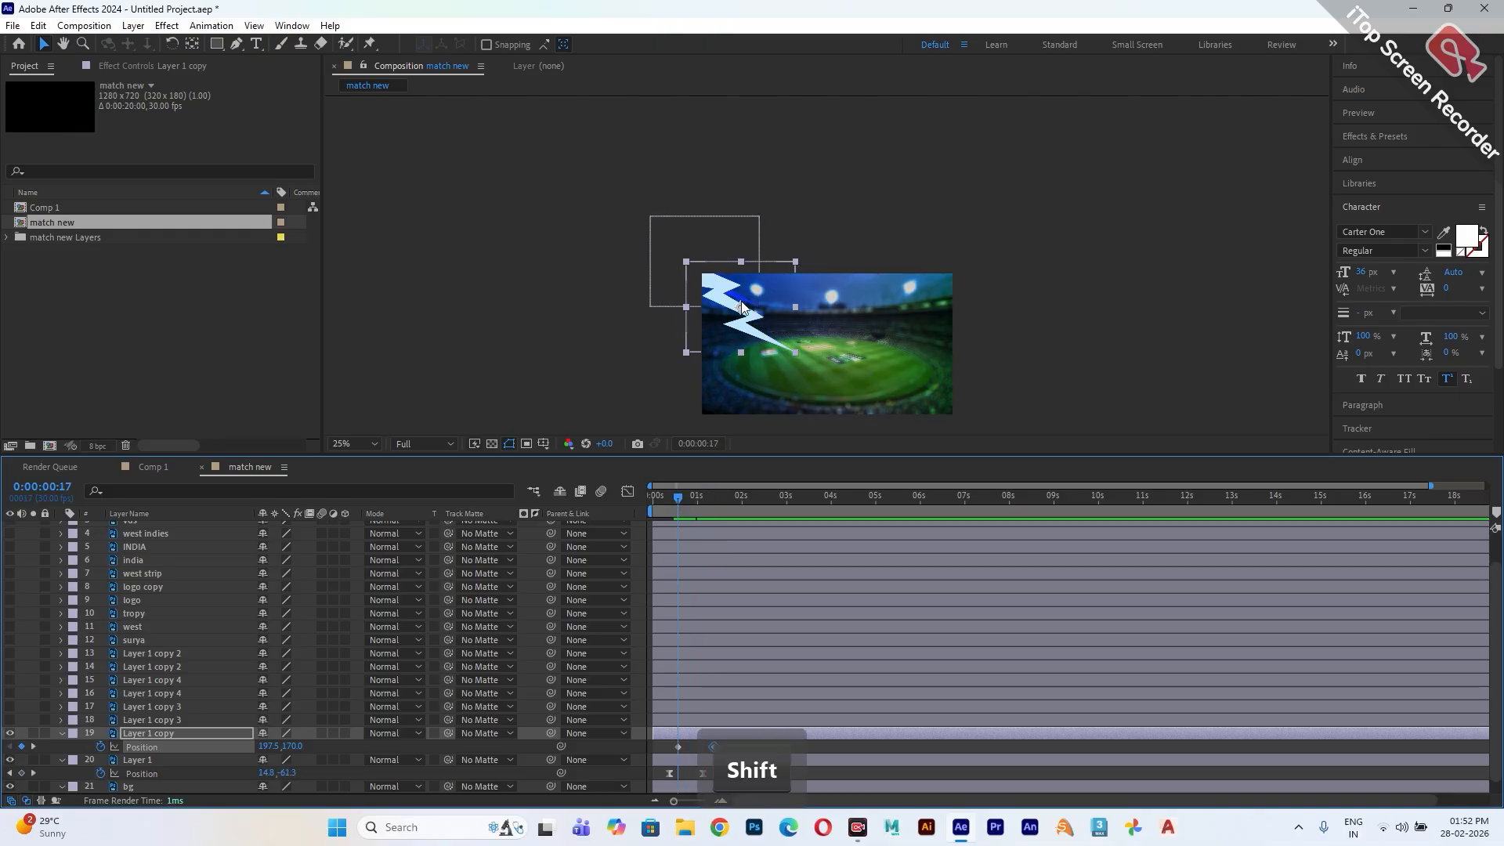
pyautogui.moveTo(760, 343); pyautogui.dragTo(674, 265)
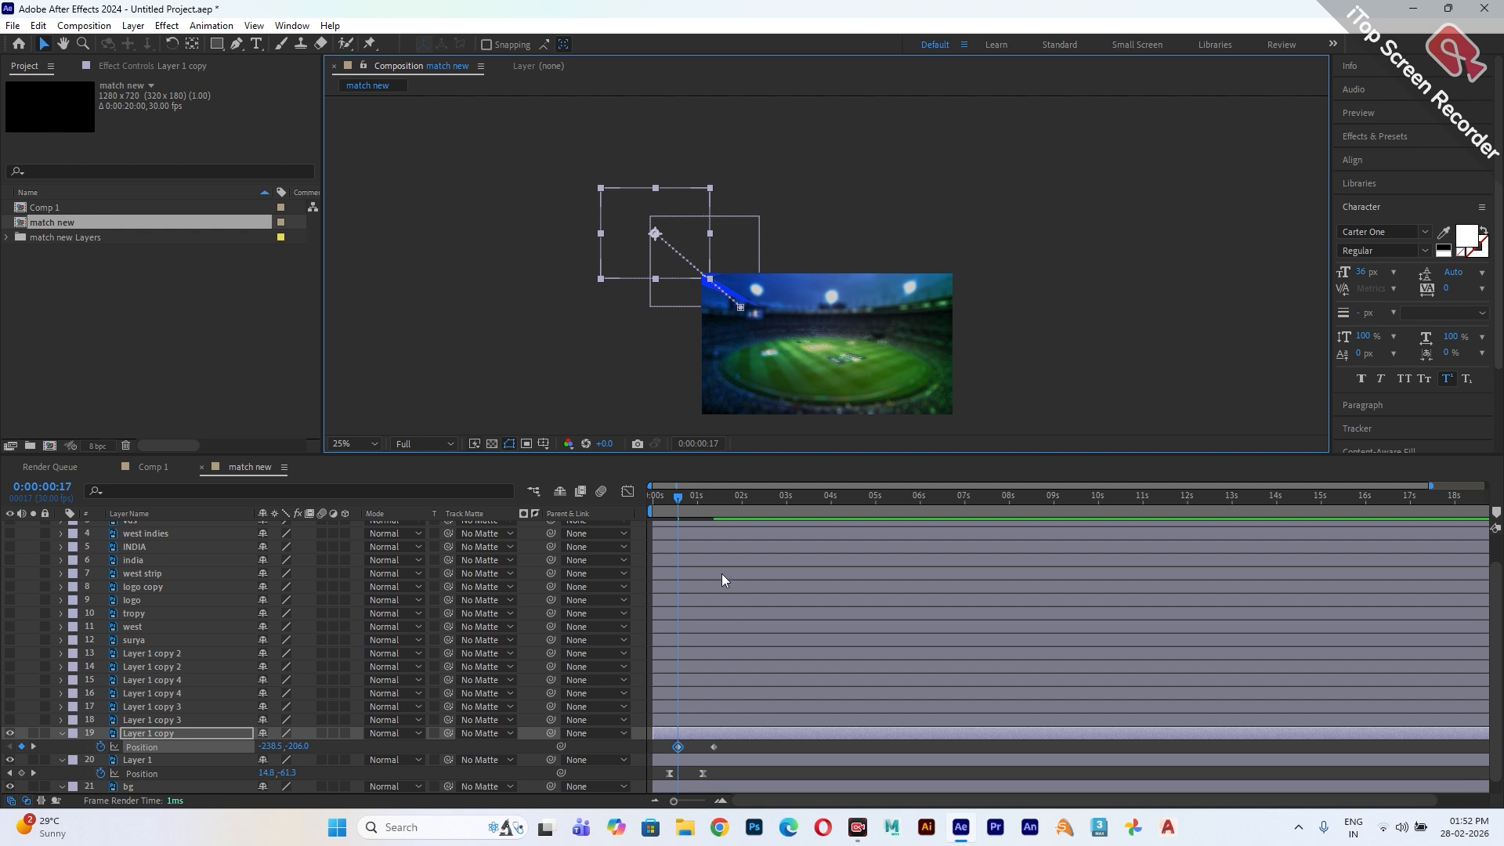
pyautogui.moveTo(740, 761); pyautogui.dragTo(678, 744)
pyautogui.rightClick(678, 748)
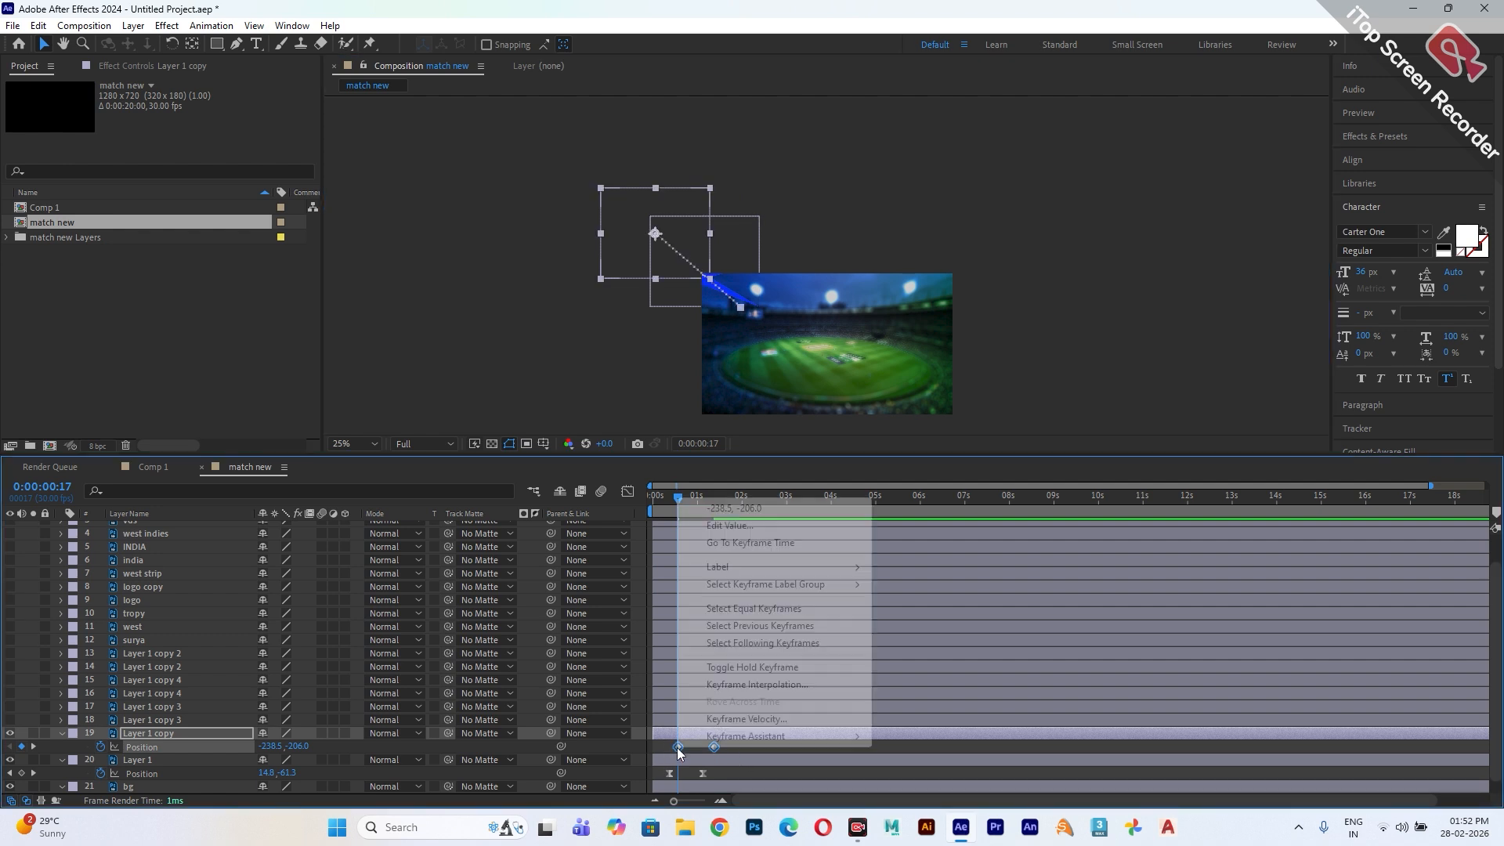
pyautogui.moveTo(740, 736)
pyautogui.click(918, 636)
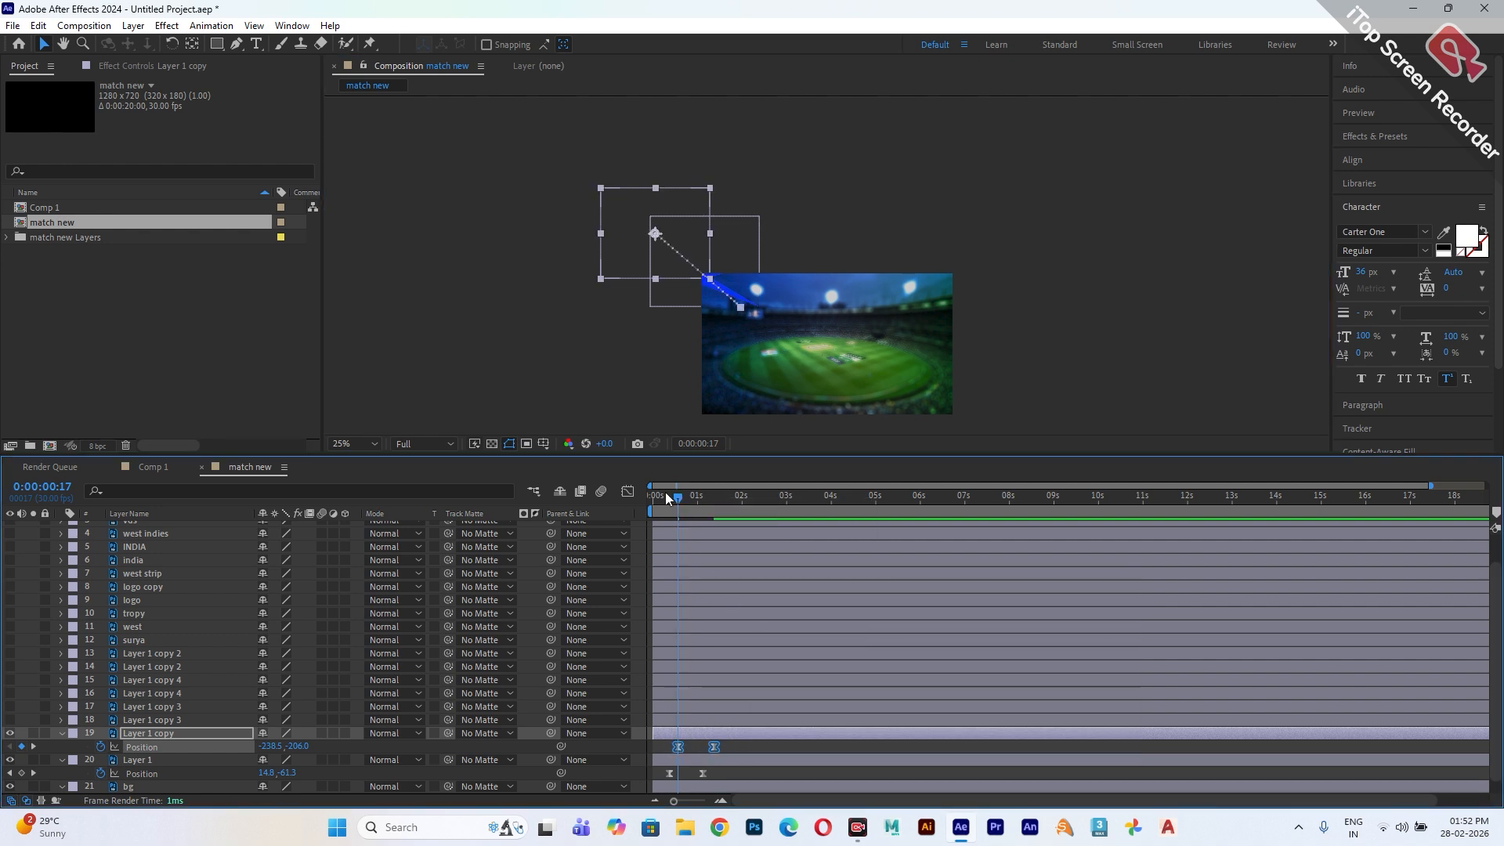
# - Reshape Layer 1 copy's position speed graph with a short ease out of the first keyframe and a long ease into the last
pyautogui.click(627, 491)
pyautogui.click(1028, 784)
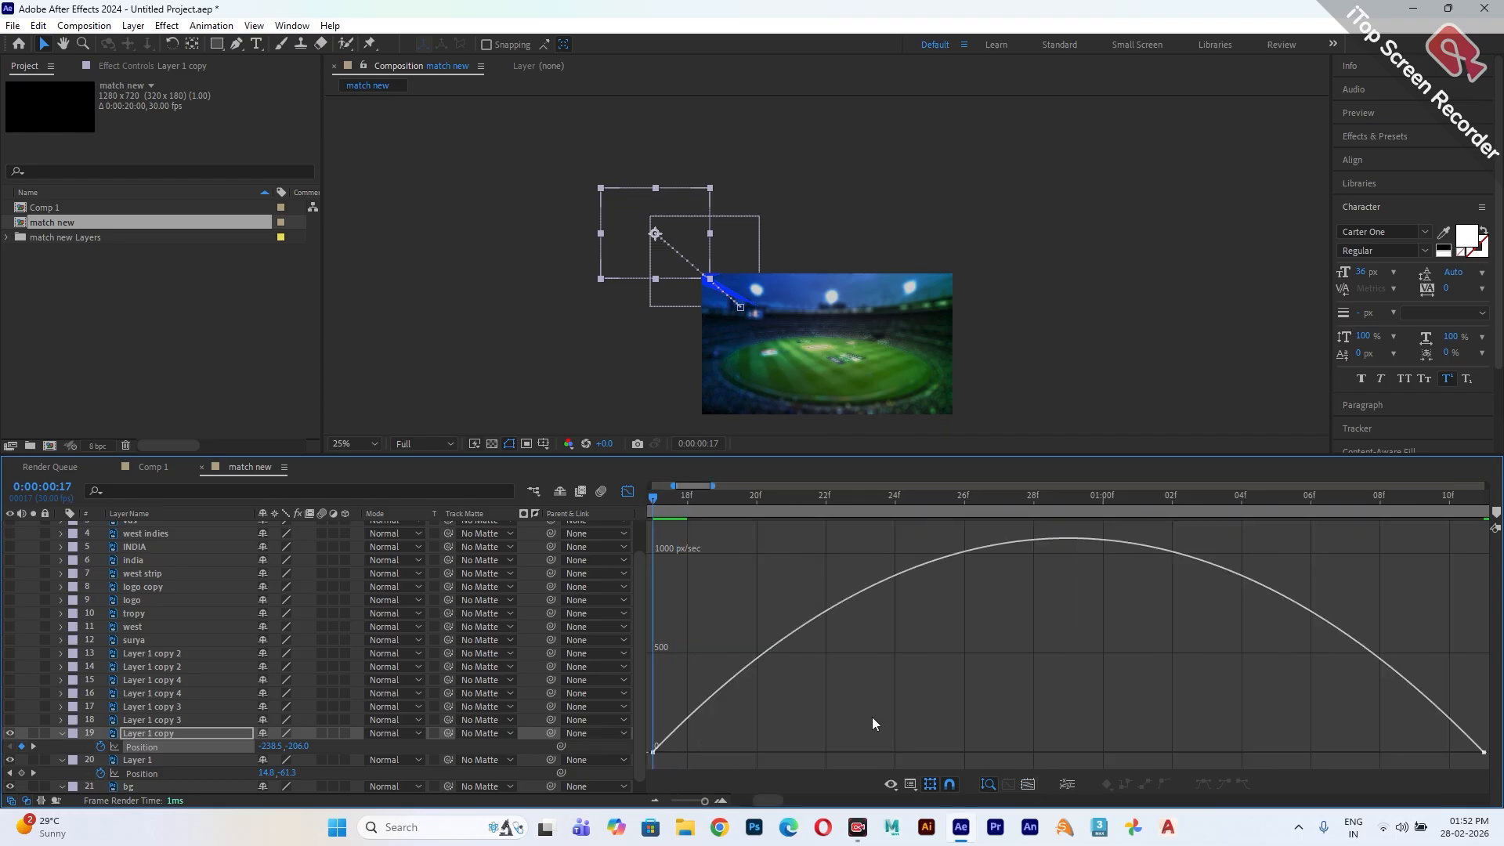
pyautogui.moveTo(825, 695); pyautogui.dragTo(642, 766)
pyautogui.moveTo(910, 753); pyautogui.dragTo(820, 759)
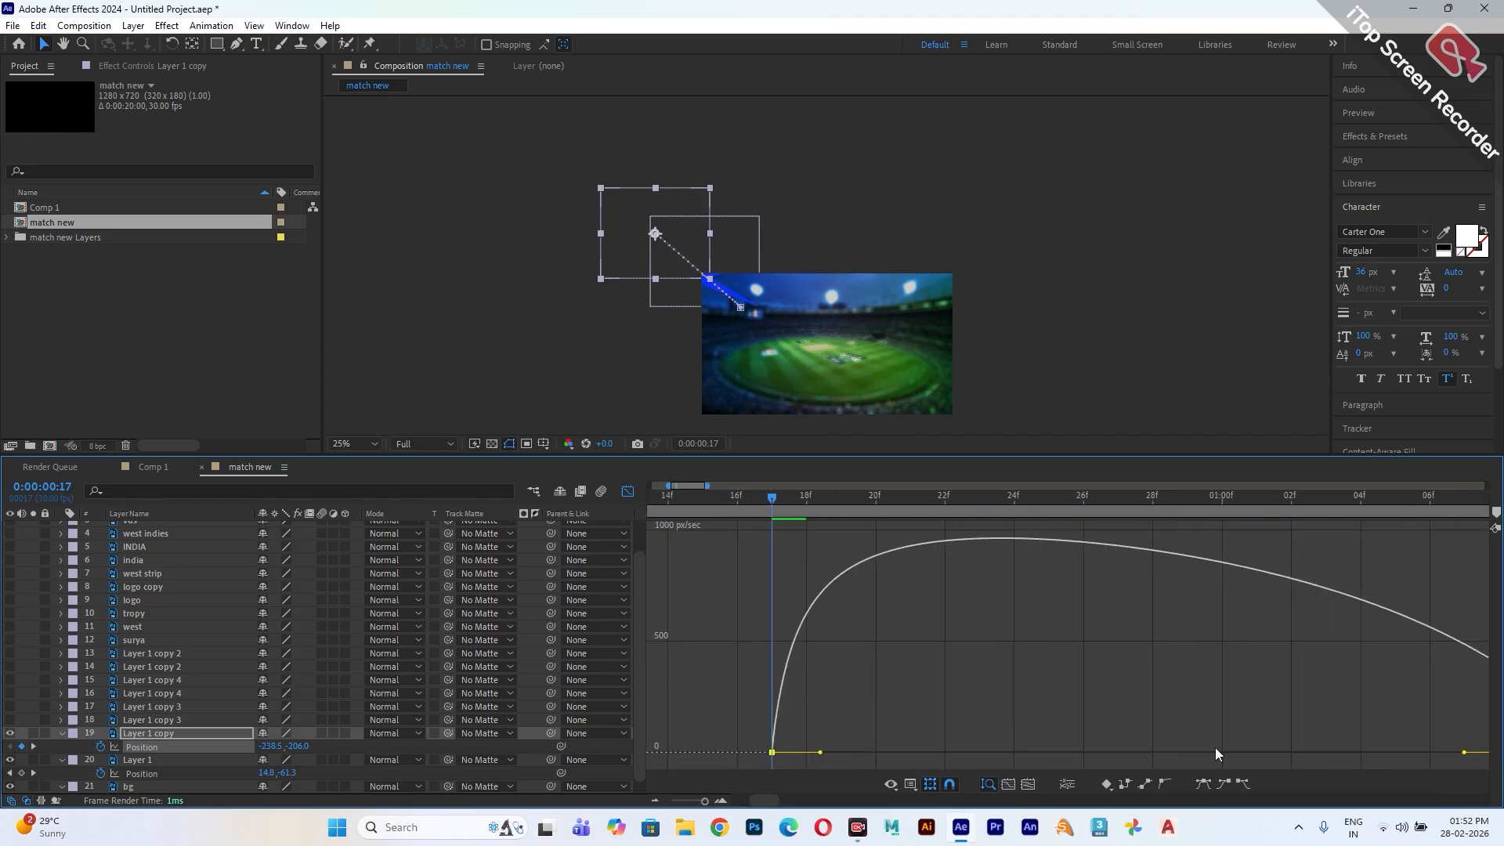
pyautogui.moveTo(1337, 697); pyautogui.dragTo(1485, 797)
pyautogui.moveTo(1369, 721); pyautogui.dragTo(1483, 795)
pyautogui.click(1028, 786)
pyautogui.moveTo(1232, 705); pyautogui.dragTo(1485, 772)
pyautogui.moveTo(1324, 753); pyautogui.dragTo(1148, 752)
pyautogui.click(628, 492)
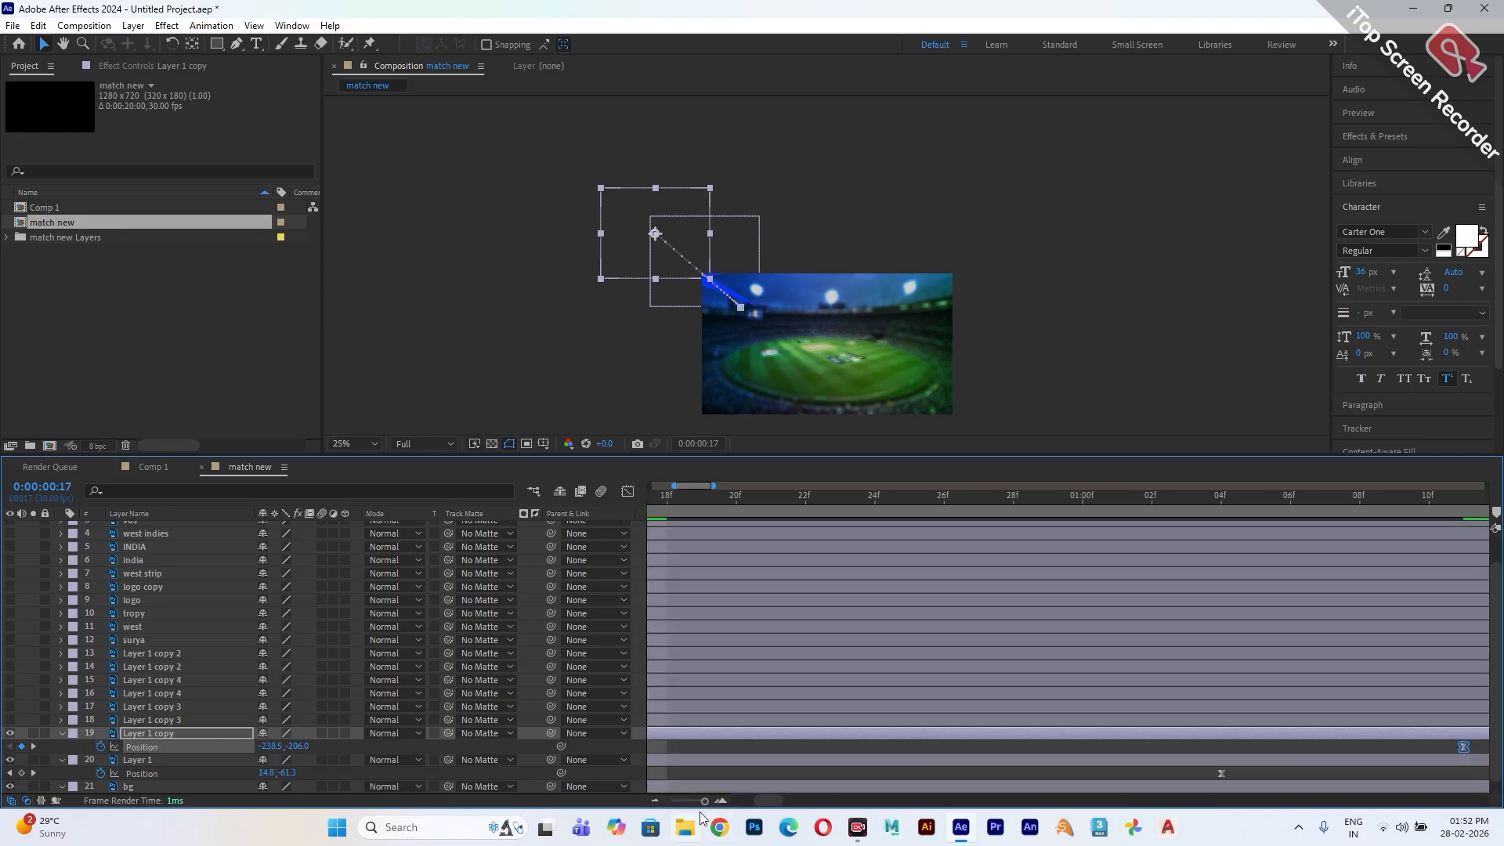
pyautogui.moveTo(705, 801); pyautogui.dragTo(670, 803)
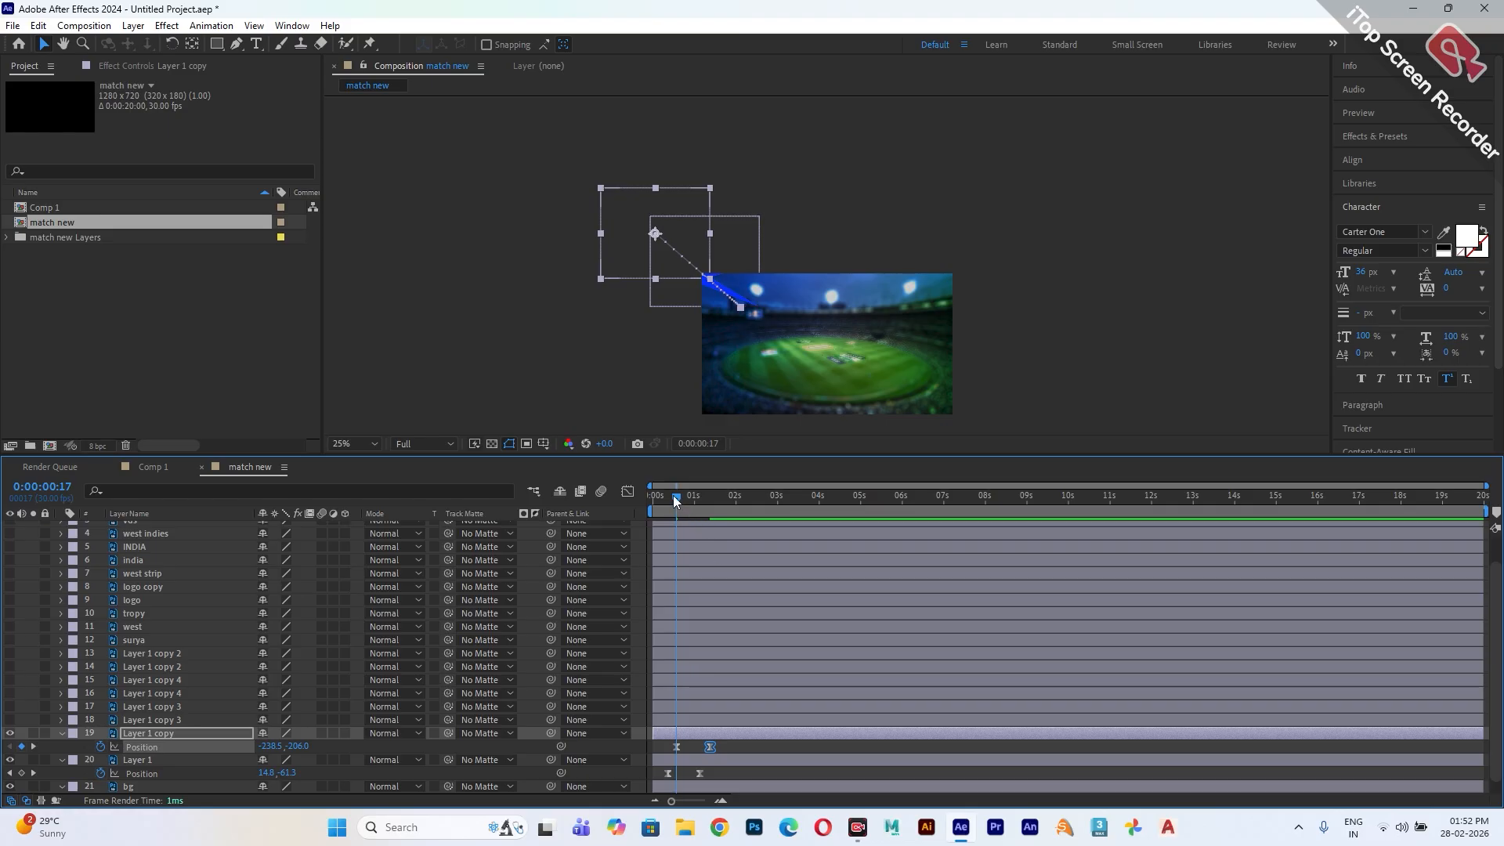
# - Preview the blue and white lightning bolts' slide-in twice from the start of the timeline
pyautogui.moveTo(675, 499); pyautogui.dragTo(610, 499)
pyautogui.press('space')
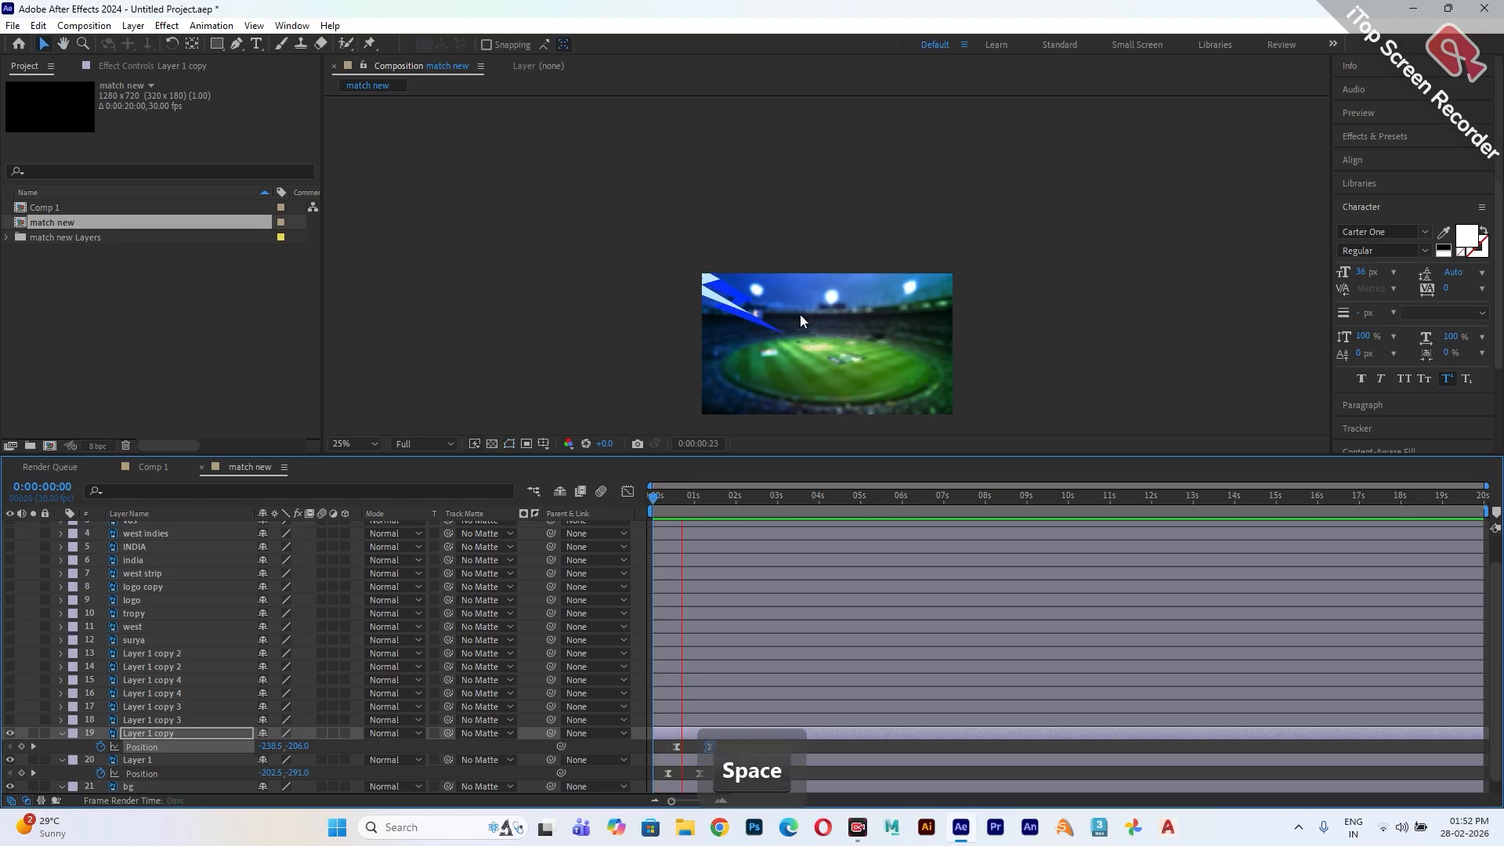
pyautogui.click(724, 492)
pyautogui.moveTo(725, 500); pyautogui.dragTo(643, 500)
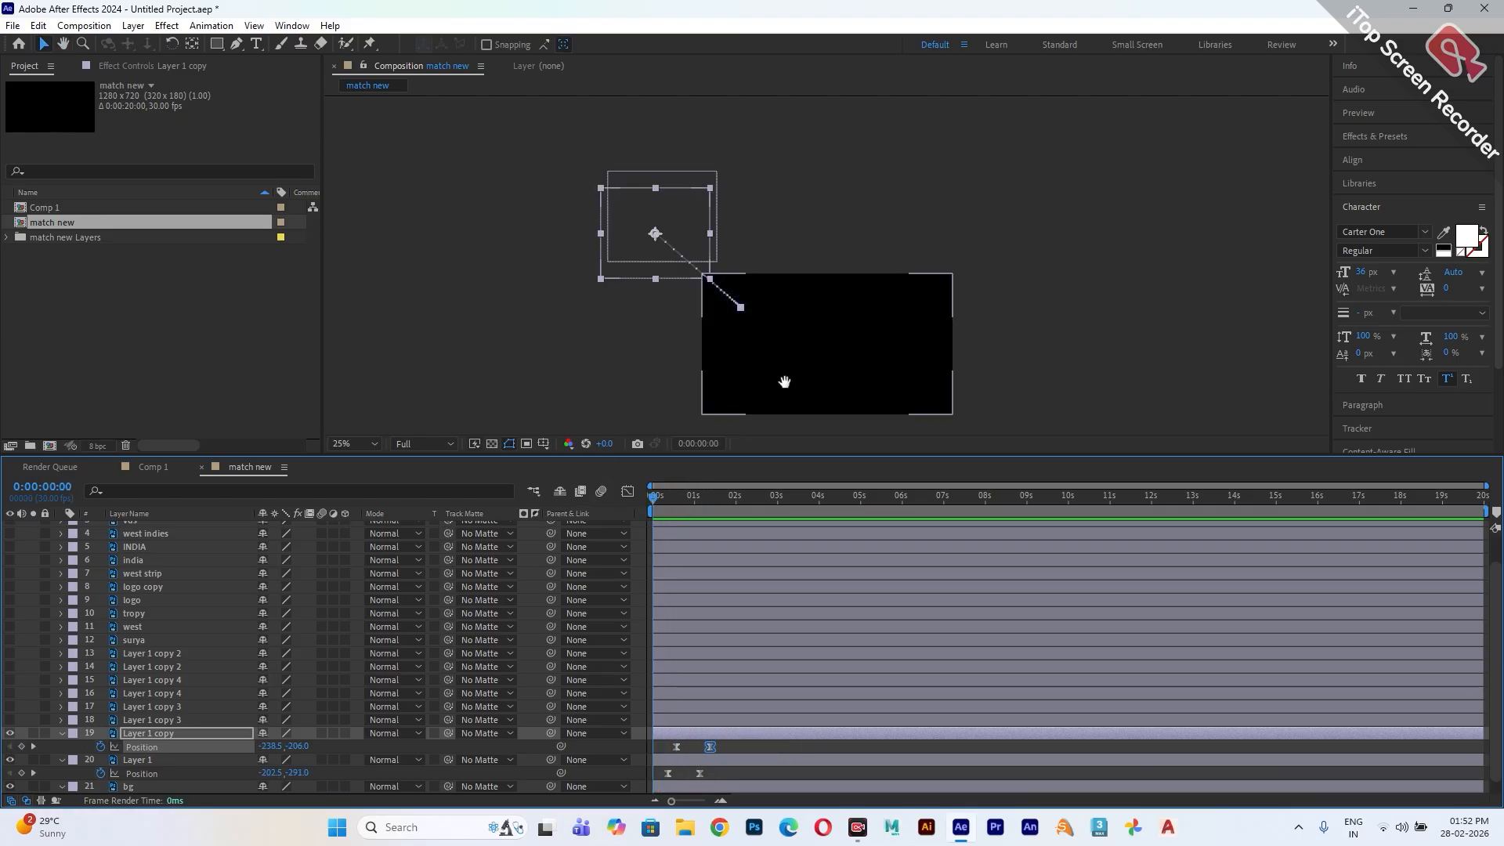
pyautogui.press('space')
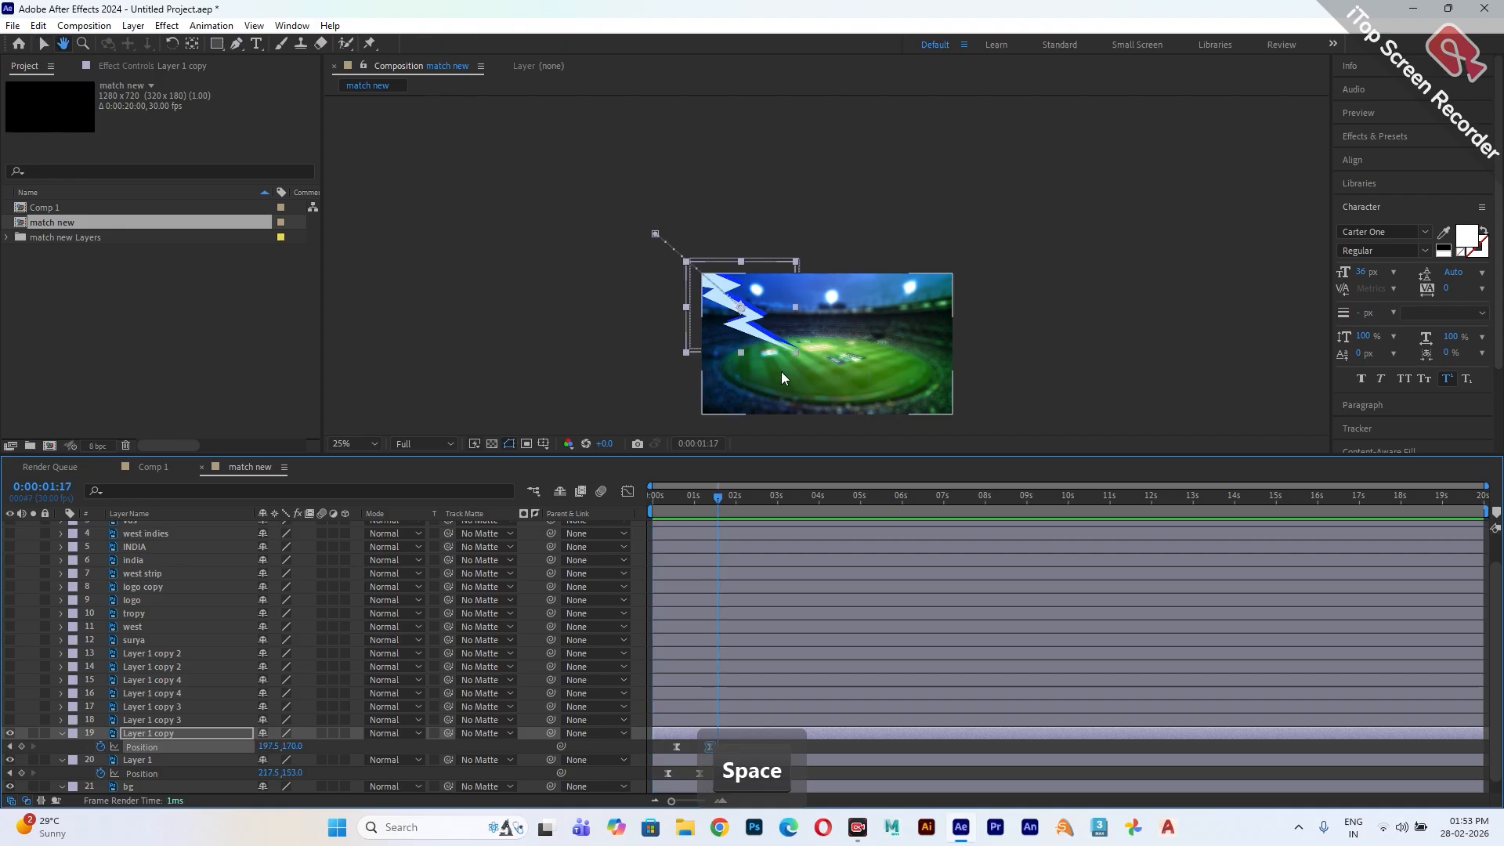
# - Show both Layer 1 copy 3 red bolts to tell them apart, leaving only the dark red one (layer 18) visible
pyautogui.keyDown('ctrl'); pyautogui.click(144, 759); pyautogui.keyUp('ctrl')
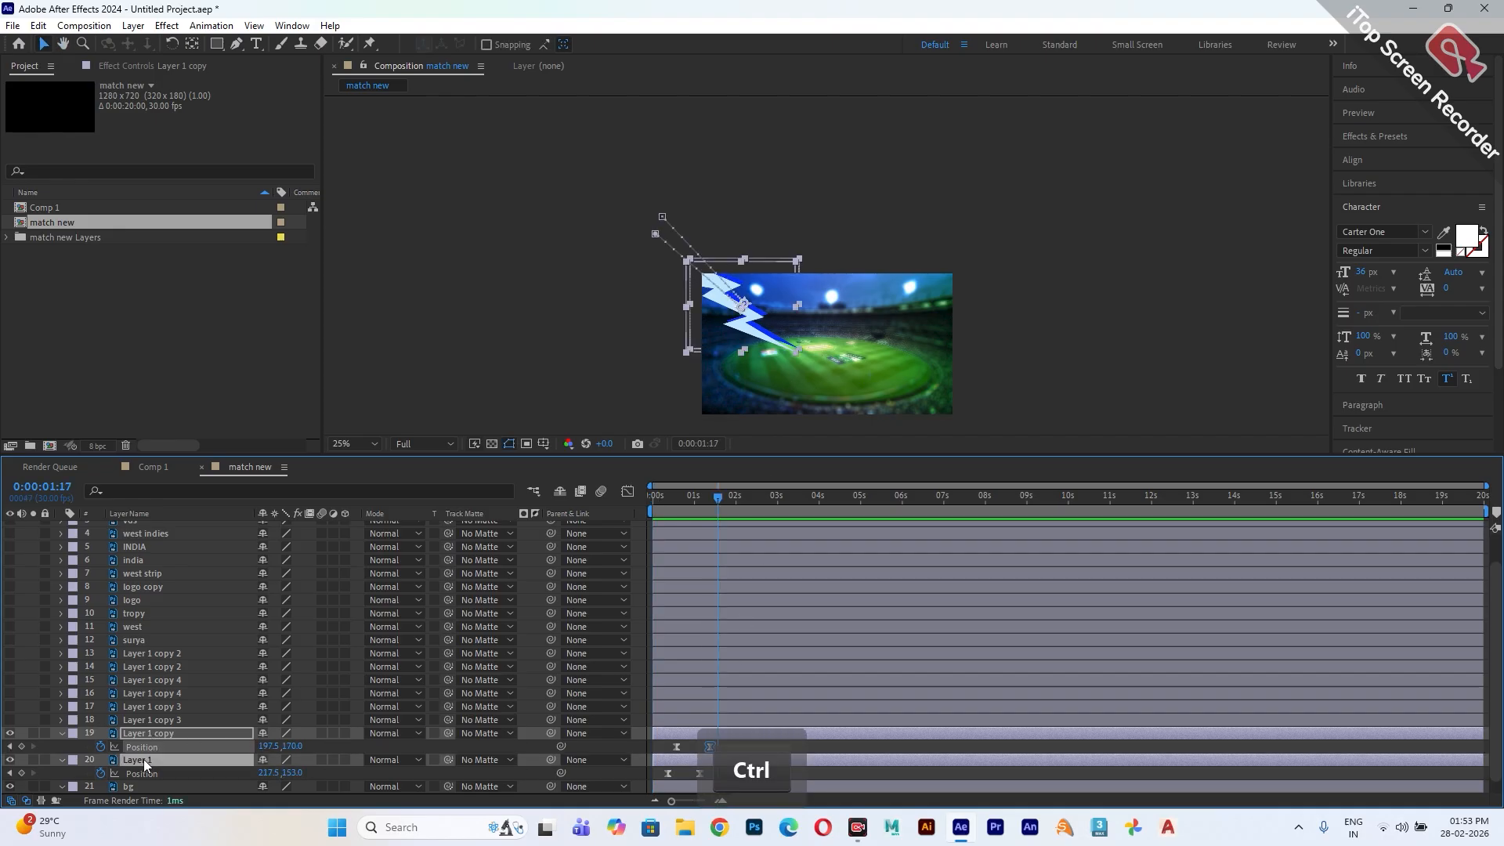
pyautogui.click(10, 721)
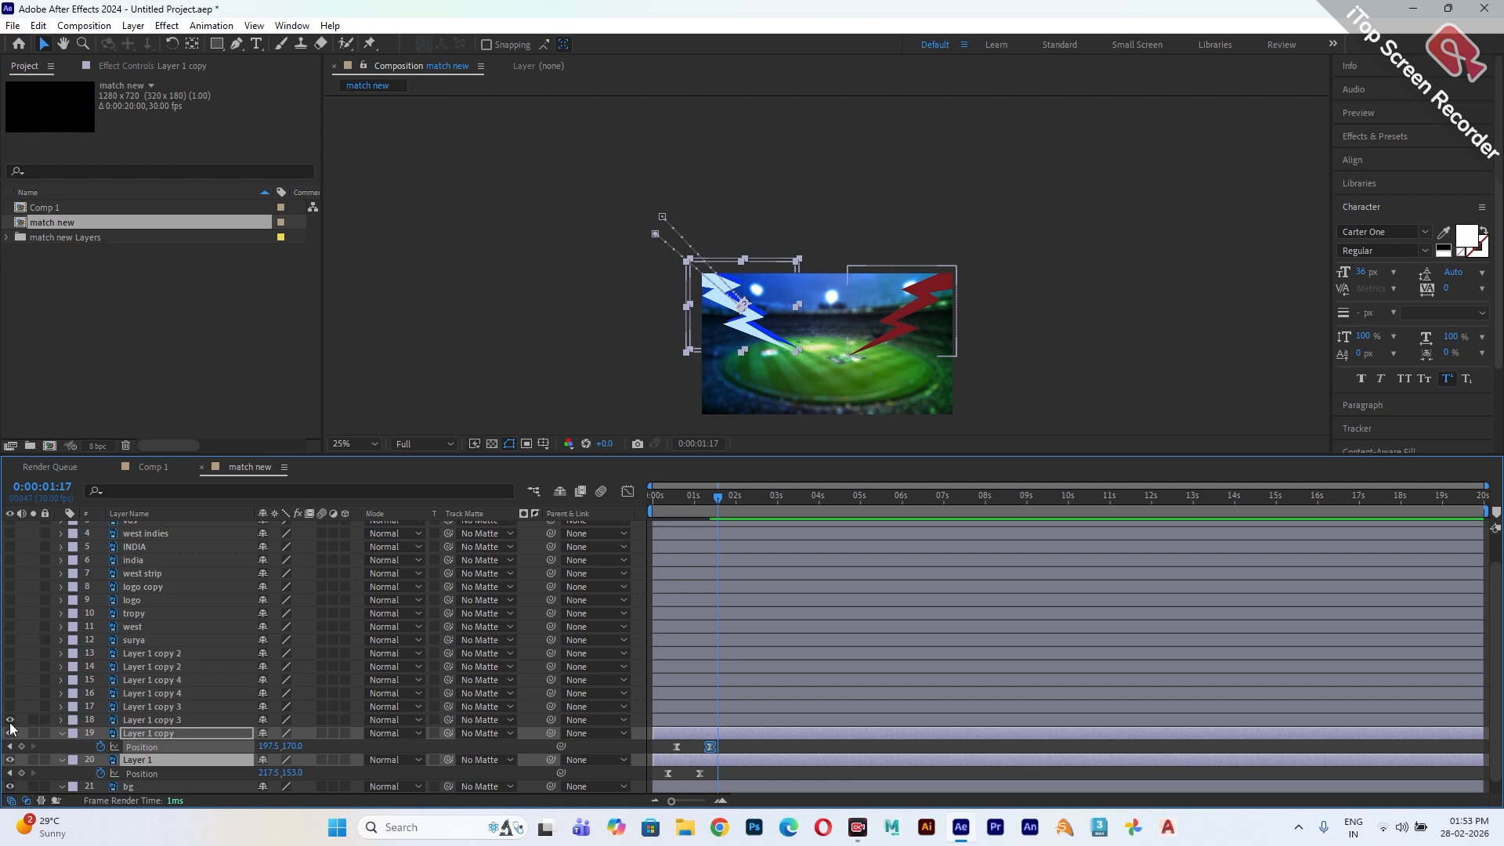
pyautogui.click(11, 706)
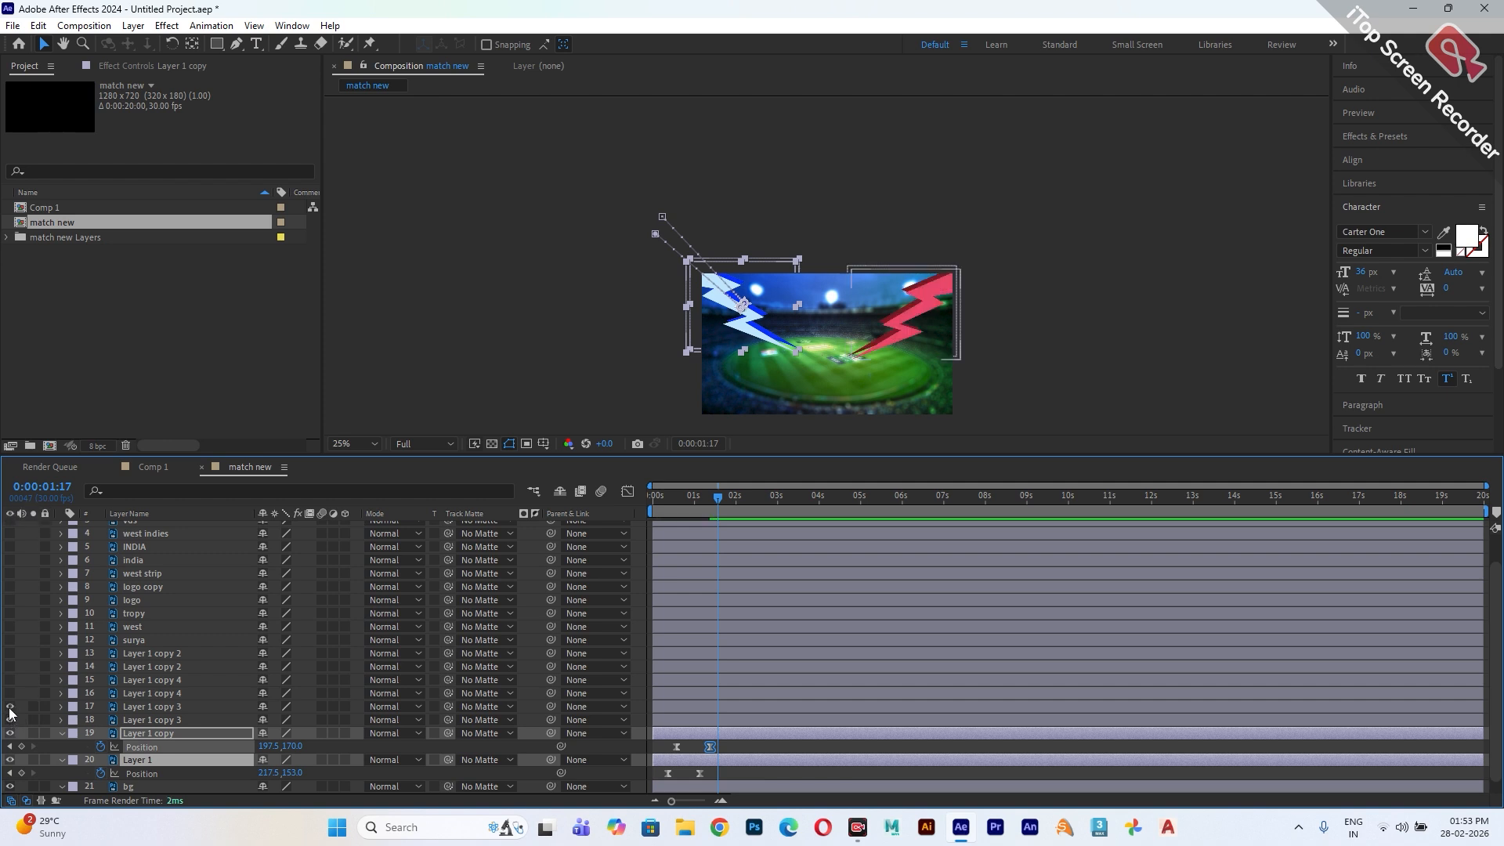
pyautogui.click(153, 723)
pyautogui.click(152, 711)
pyautogui.click(147, 721)
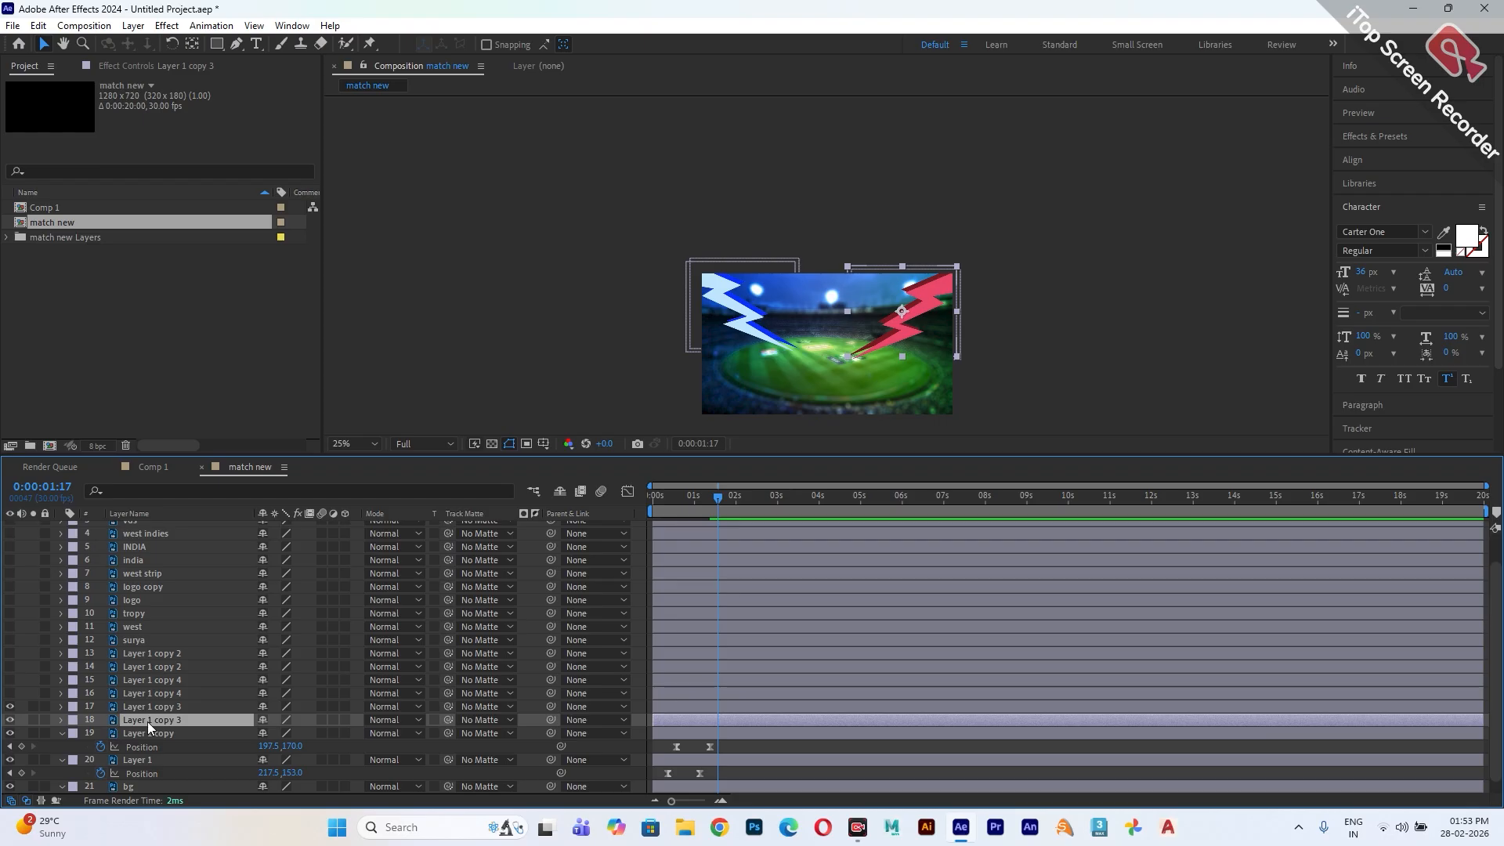
pyautogui.click(145, 709)
pyautogui.click(11, 720)
pyautogui.click(8, 708)
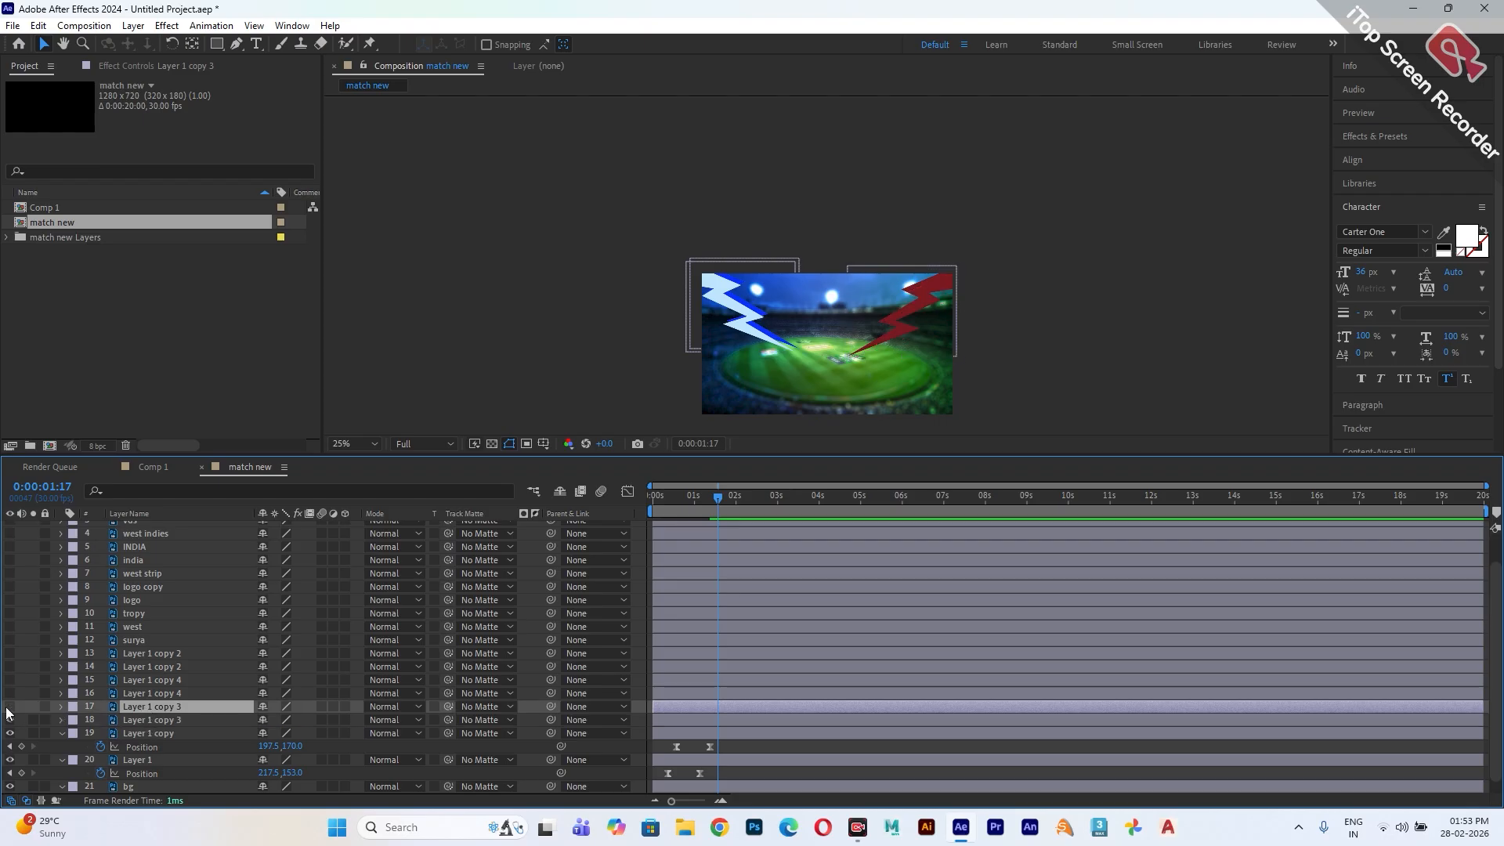
pyautogui.click(10, 720)
# - Add position keyframes for the dark red bolt's current placement at 0:00:00:11 and 0:00:01:04
pyautogui.click(149, 722)
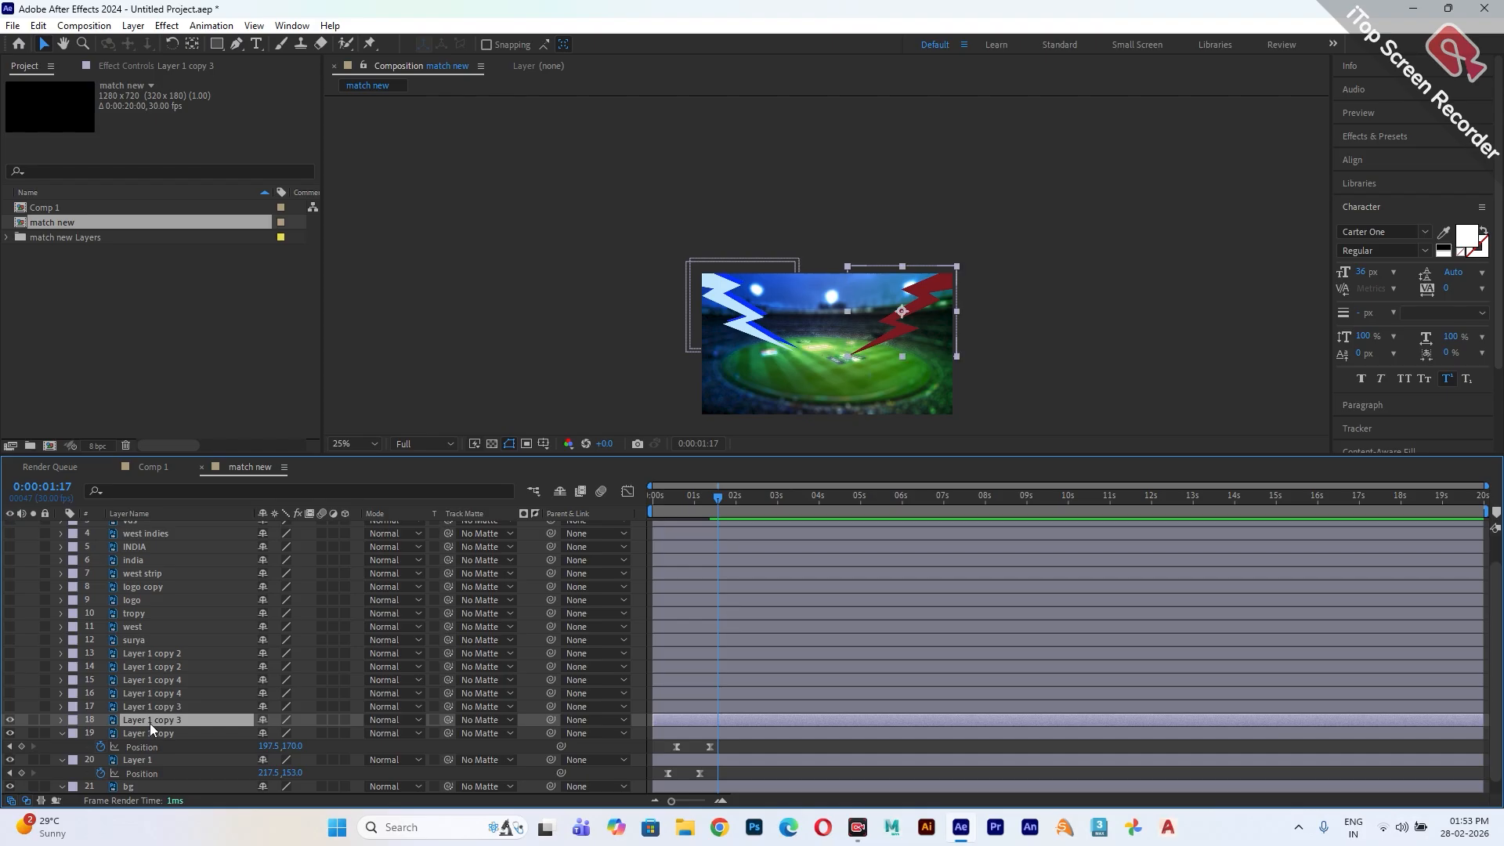
pyautogui.press('p')
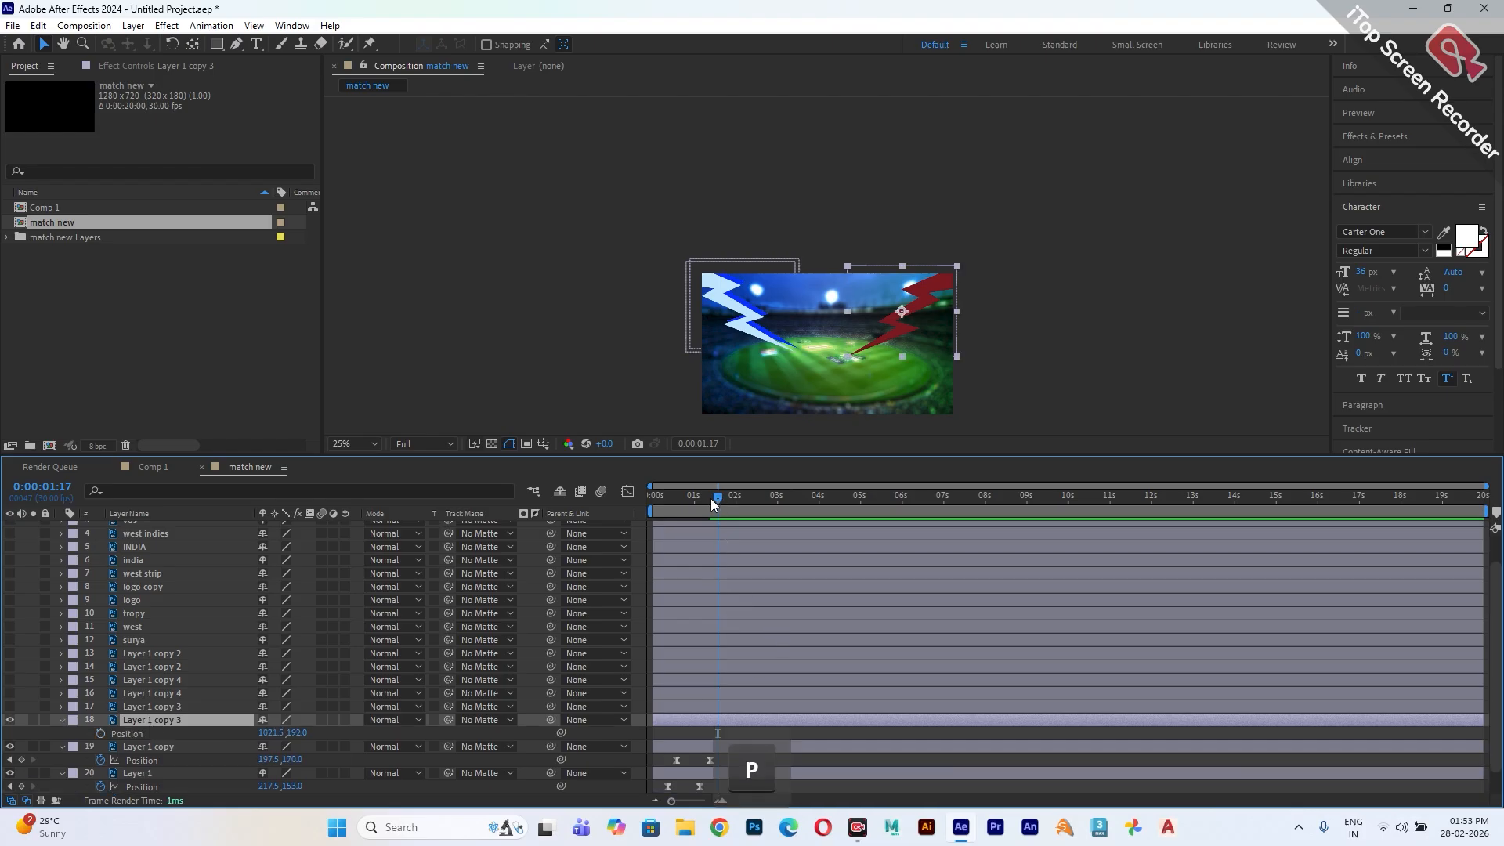
pyautogui.moveTo(711, 499); pyautogui.dragTo(669, 519)
pyautogui.press('shift')
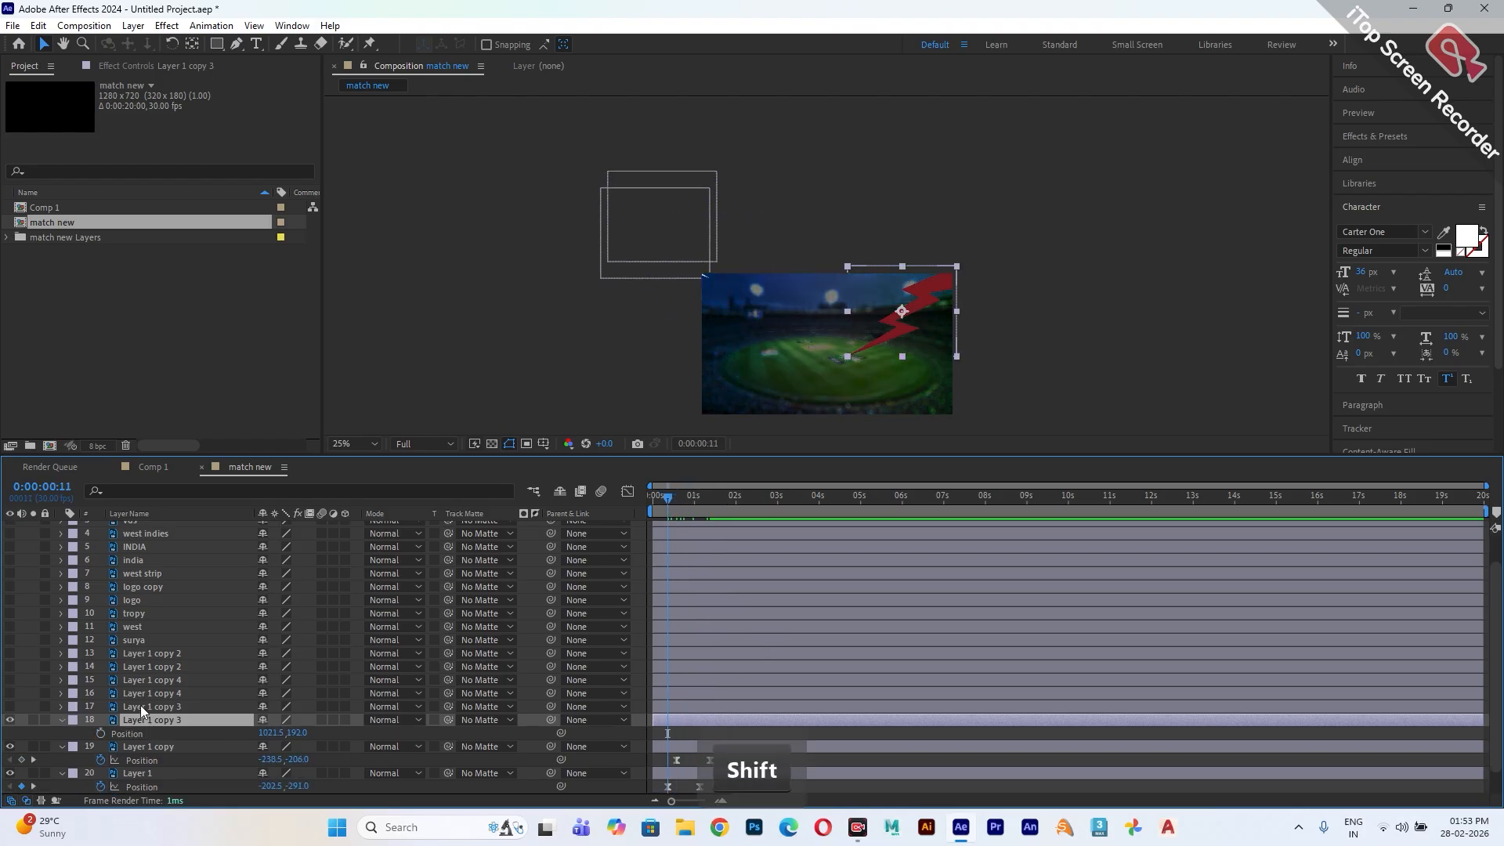
pyautogui.click(100, 734)
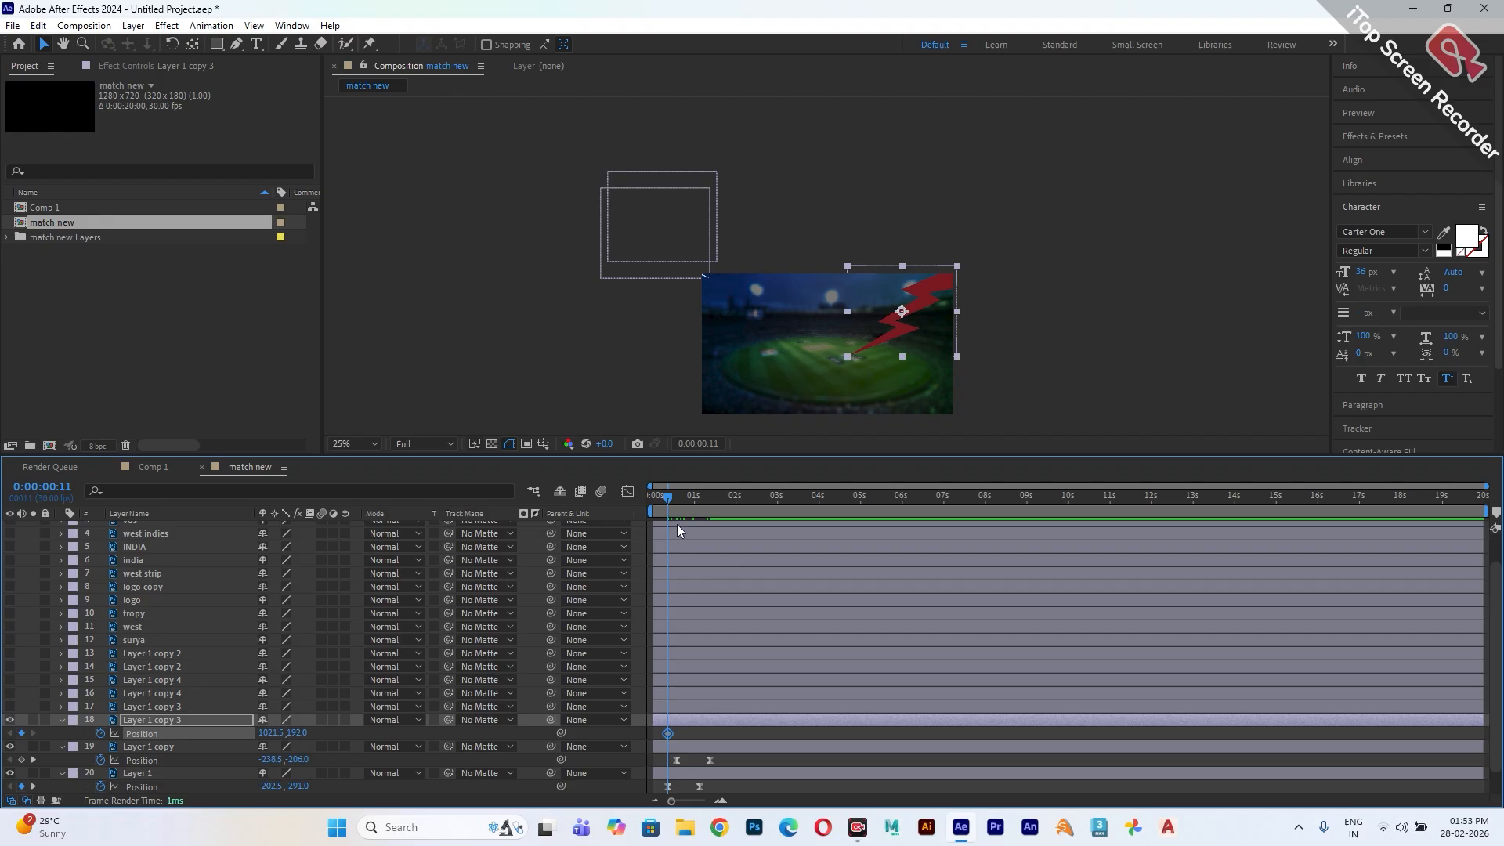
pyautogui.moveTo(689, 505); pyautogui.dragTo(701, 519)
pyautogui.press('shift')
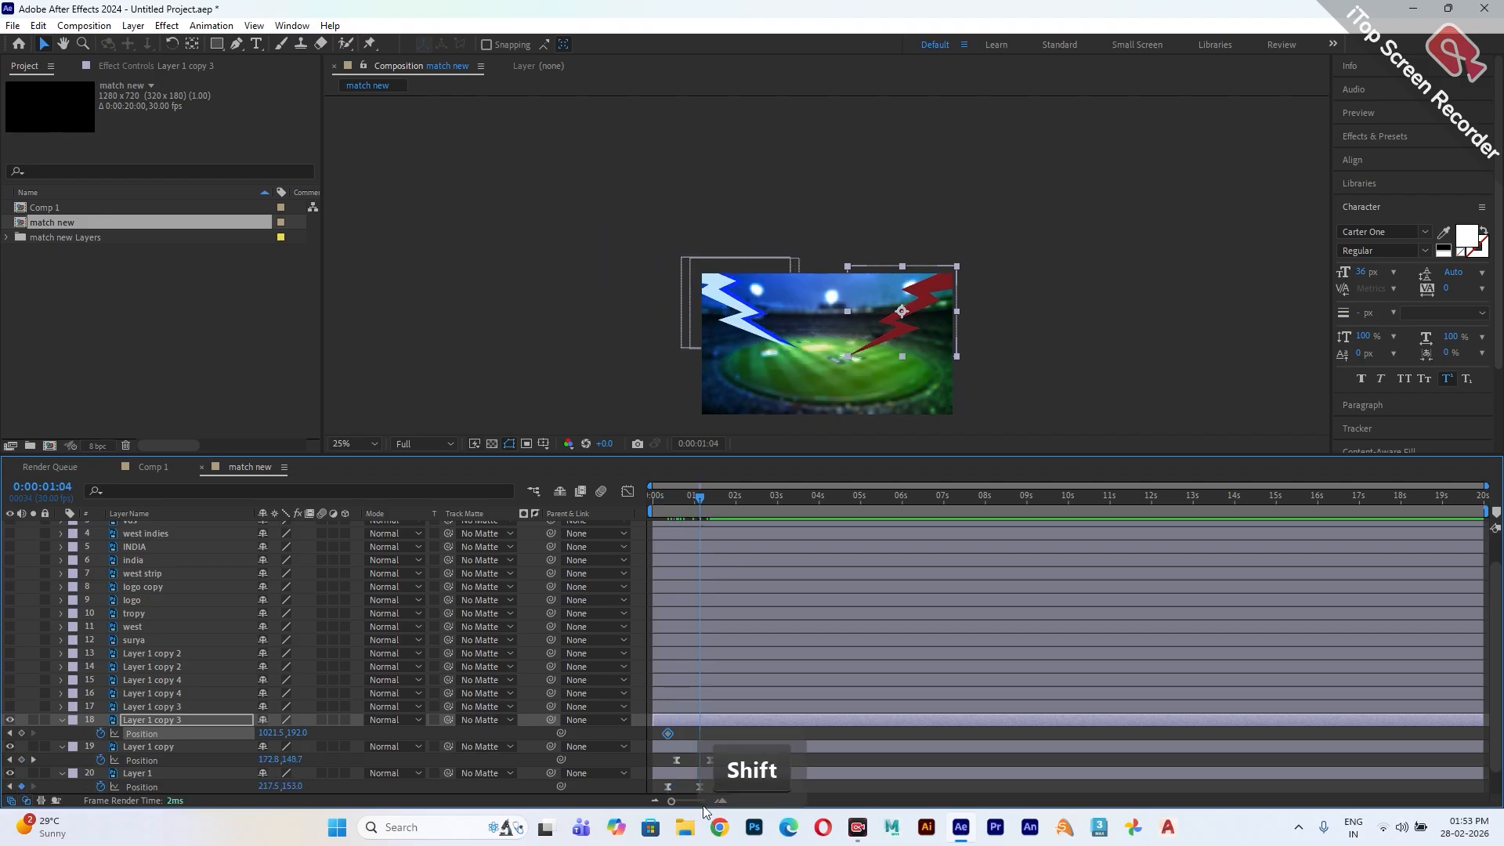
pyautogui.click(21, 734)
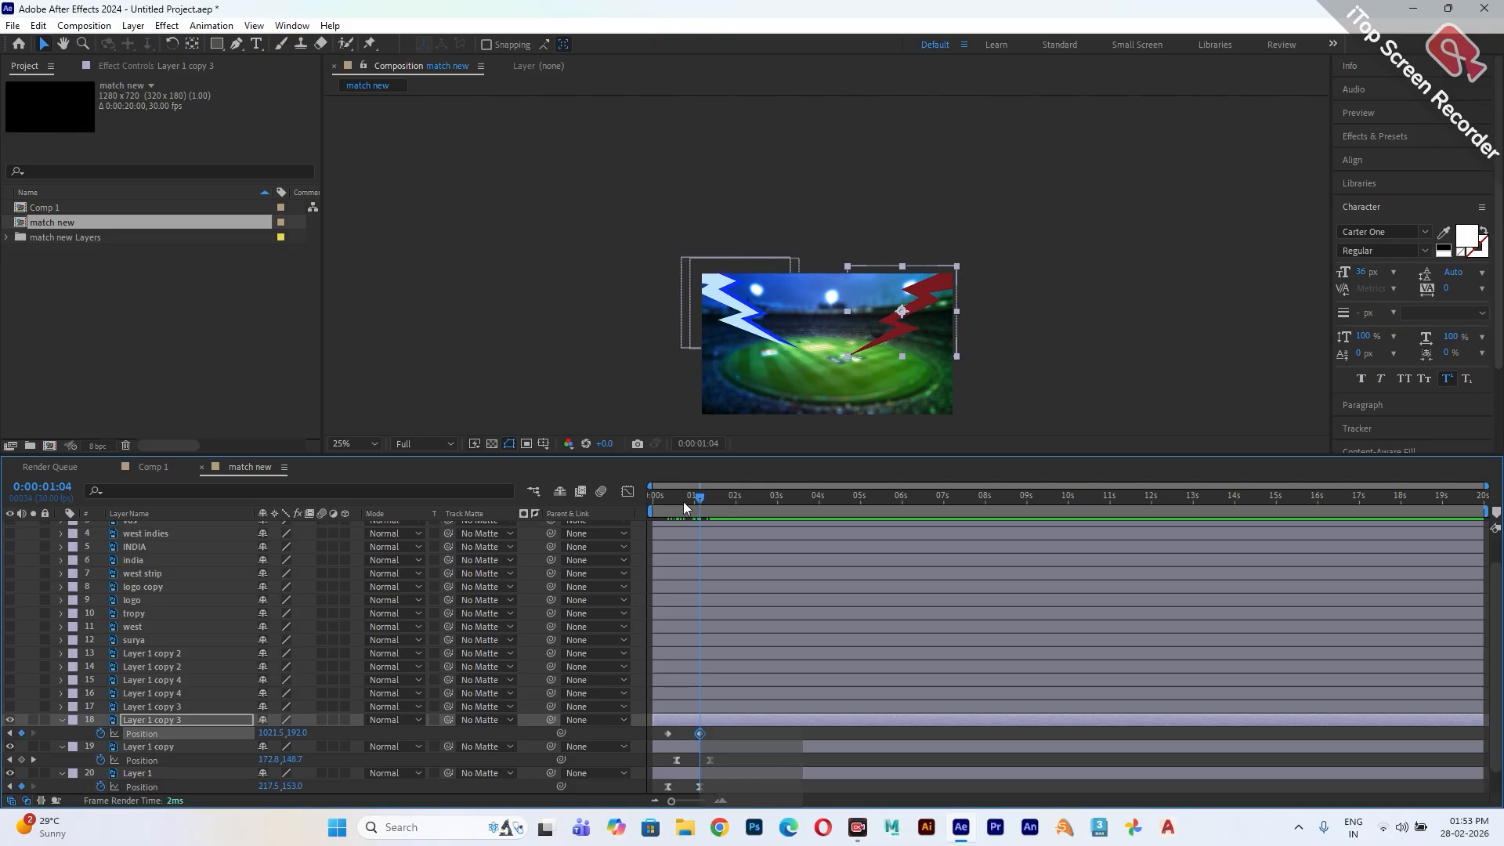
# - At 0:00:00:11, move the dark red bolt up and right off the canvas to about 1565.5, -300.0, and apply Easy Ease to both keyframes
pyautogui.keyDown('shift'); pyautogui.click(666, 506); pyautogui.keyUp('shift')
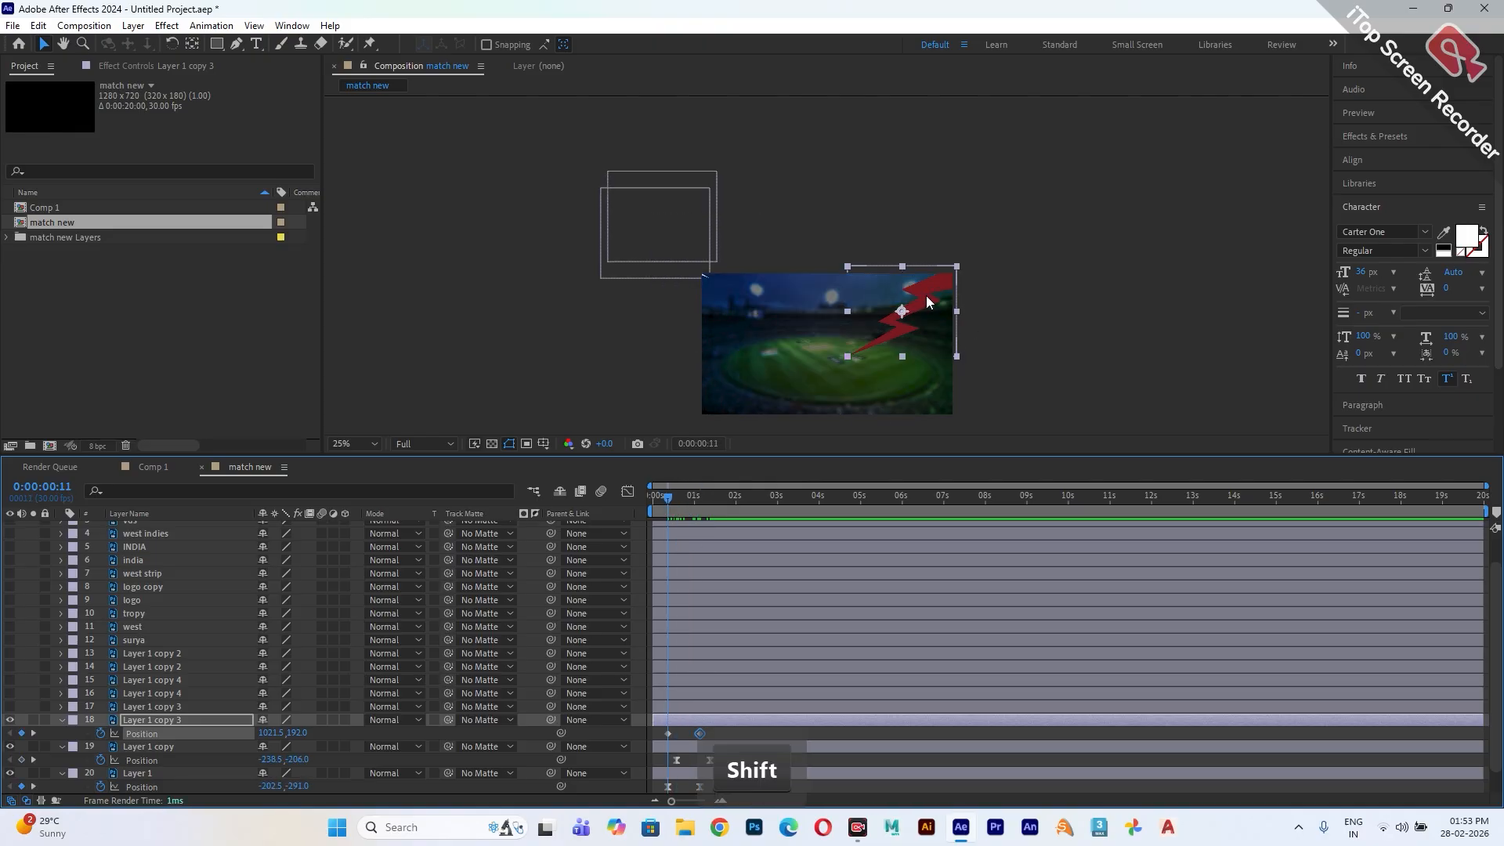
pyautogui.moveTo(926, 294); pyautogui.dragTo(1037, 205)
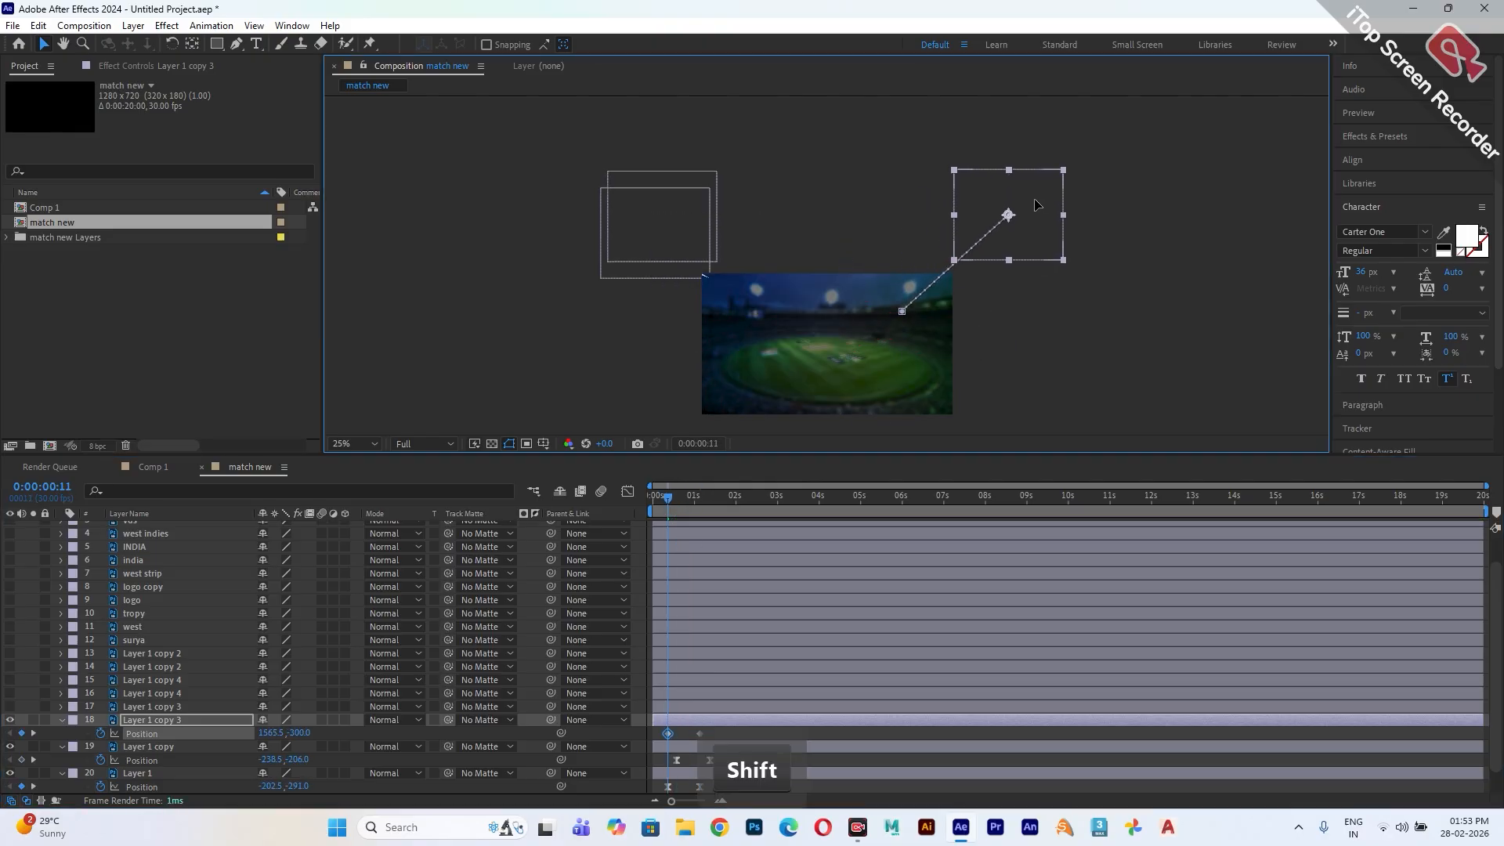
pyautogui.click(658, 732)
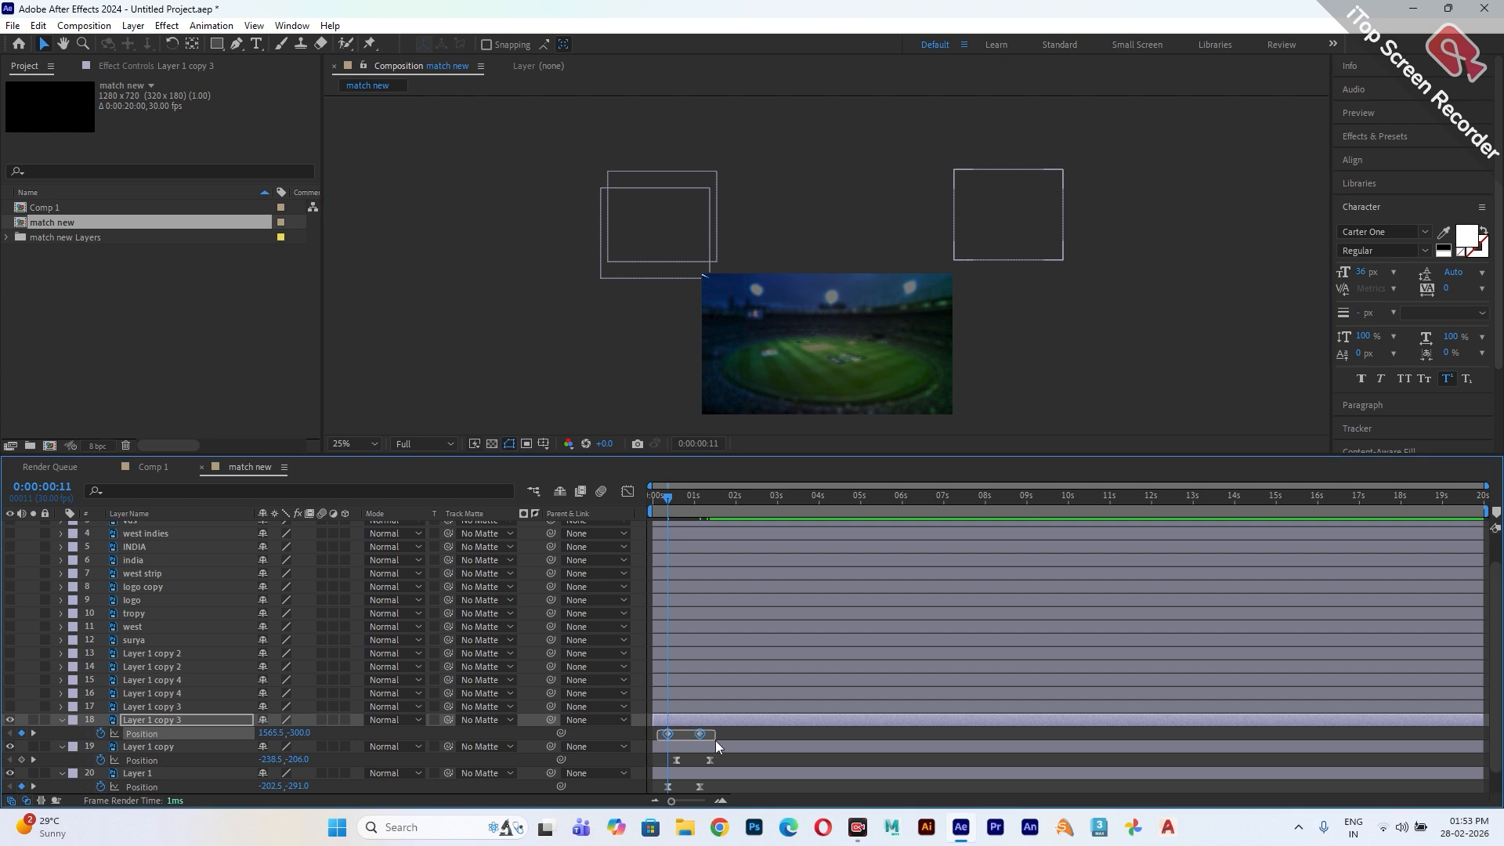
pyautogui.click(702, 734)
pyautogui.rightClick(702, 735)
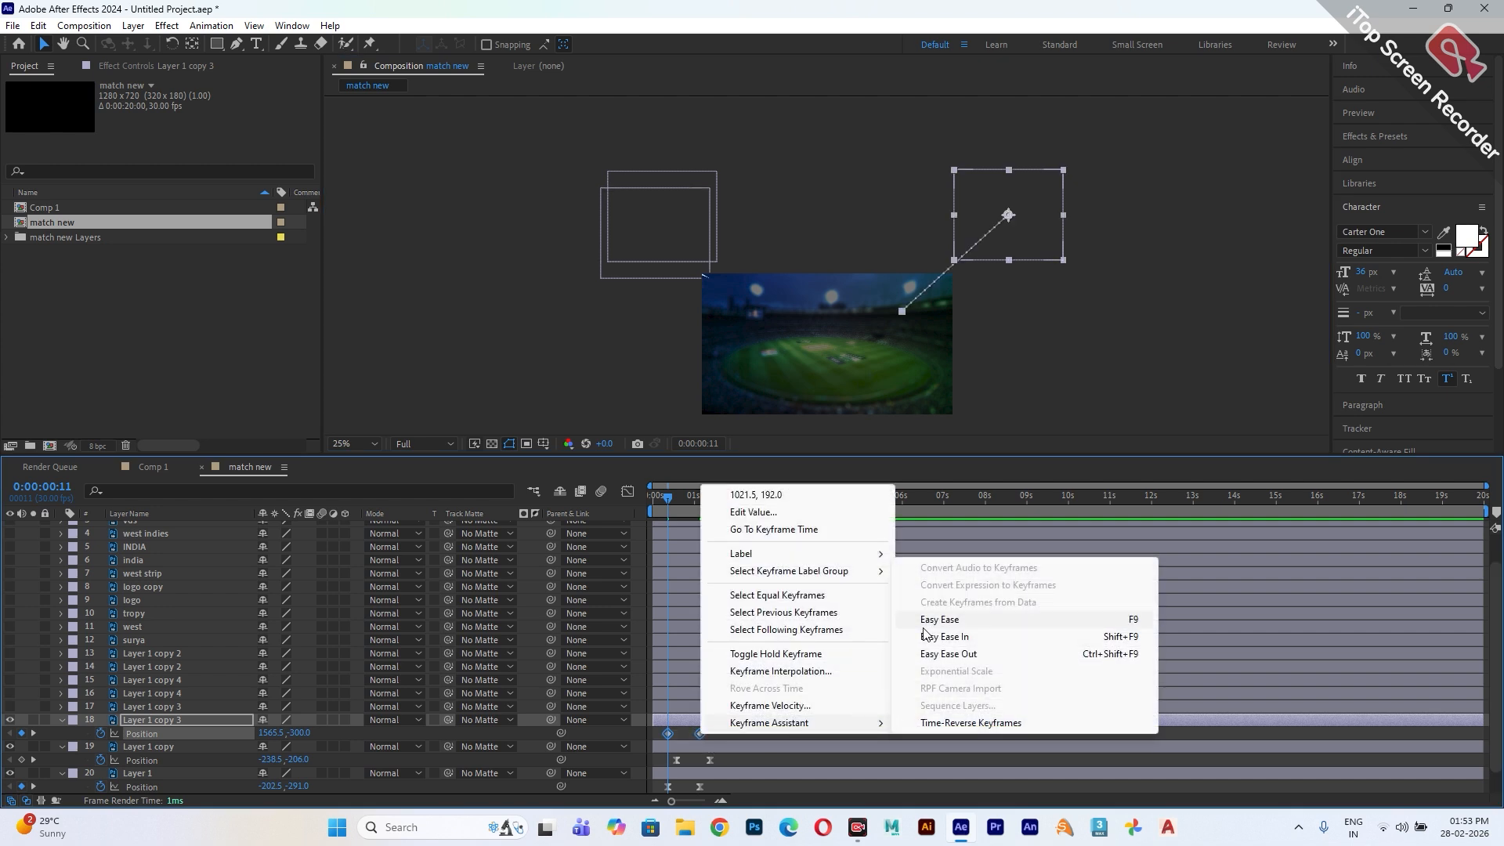
pyautogui.click(939, 620)
# - Reshape the dark red bolt's position speed graph for a fast start and slow stop, shortening the first keyframe's handle and lengthening the last one's
pyautogui.click(626, 492)
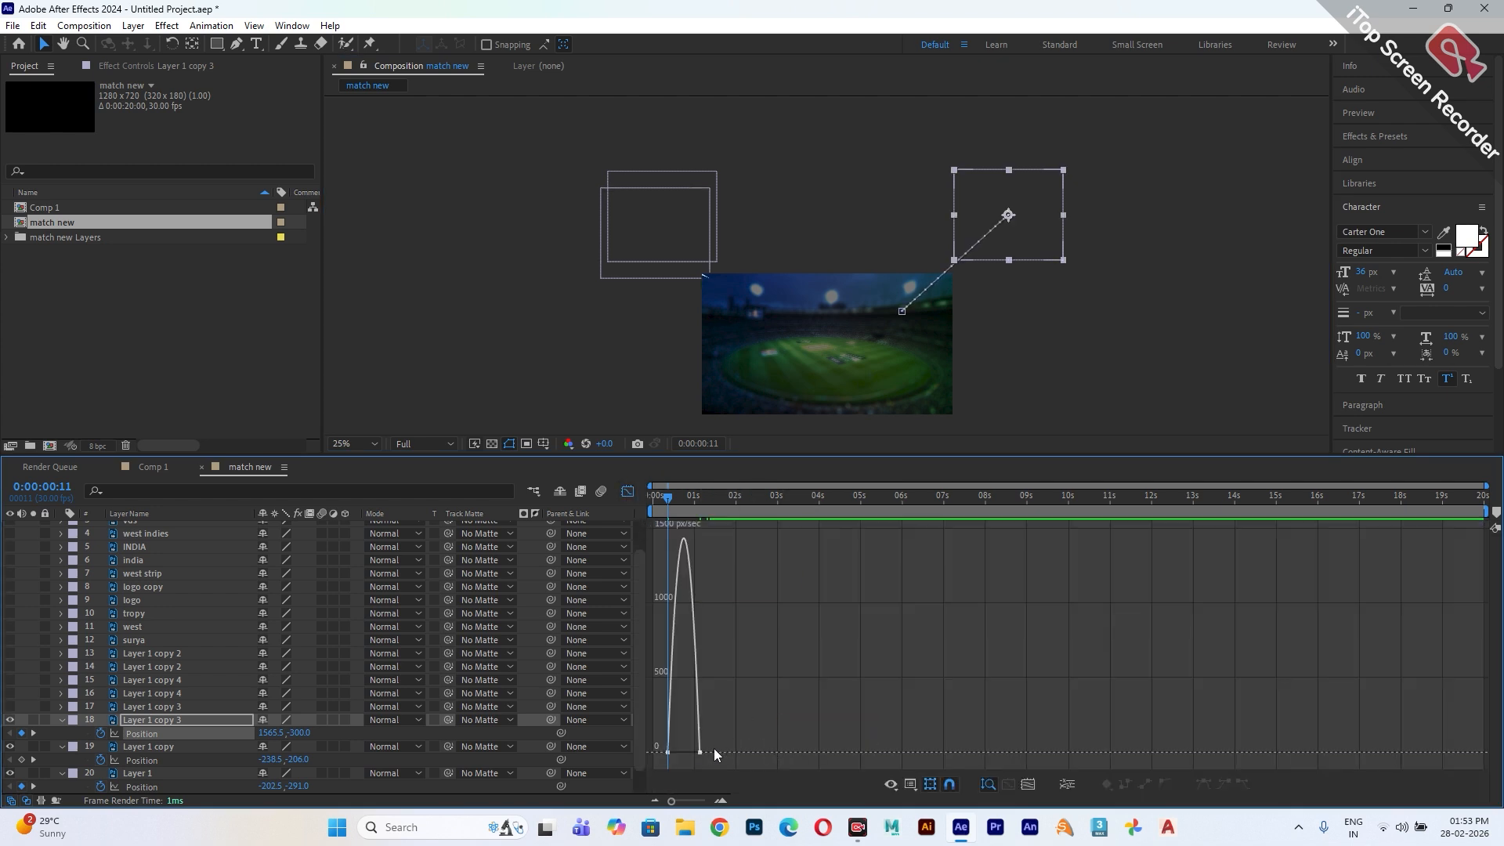
pyautogui.click(1029, 787)
pyautogui.moveTo(854, 711); pyautogui.dragTo(675, 767)
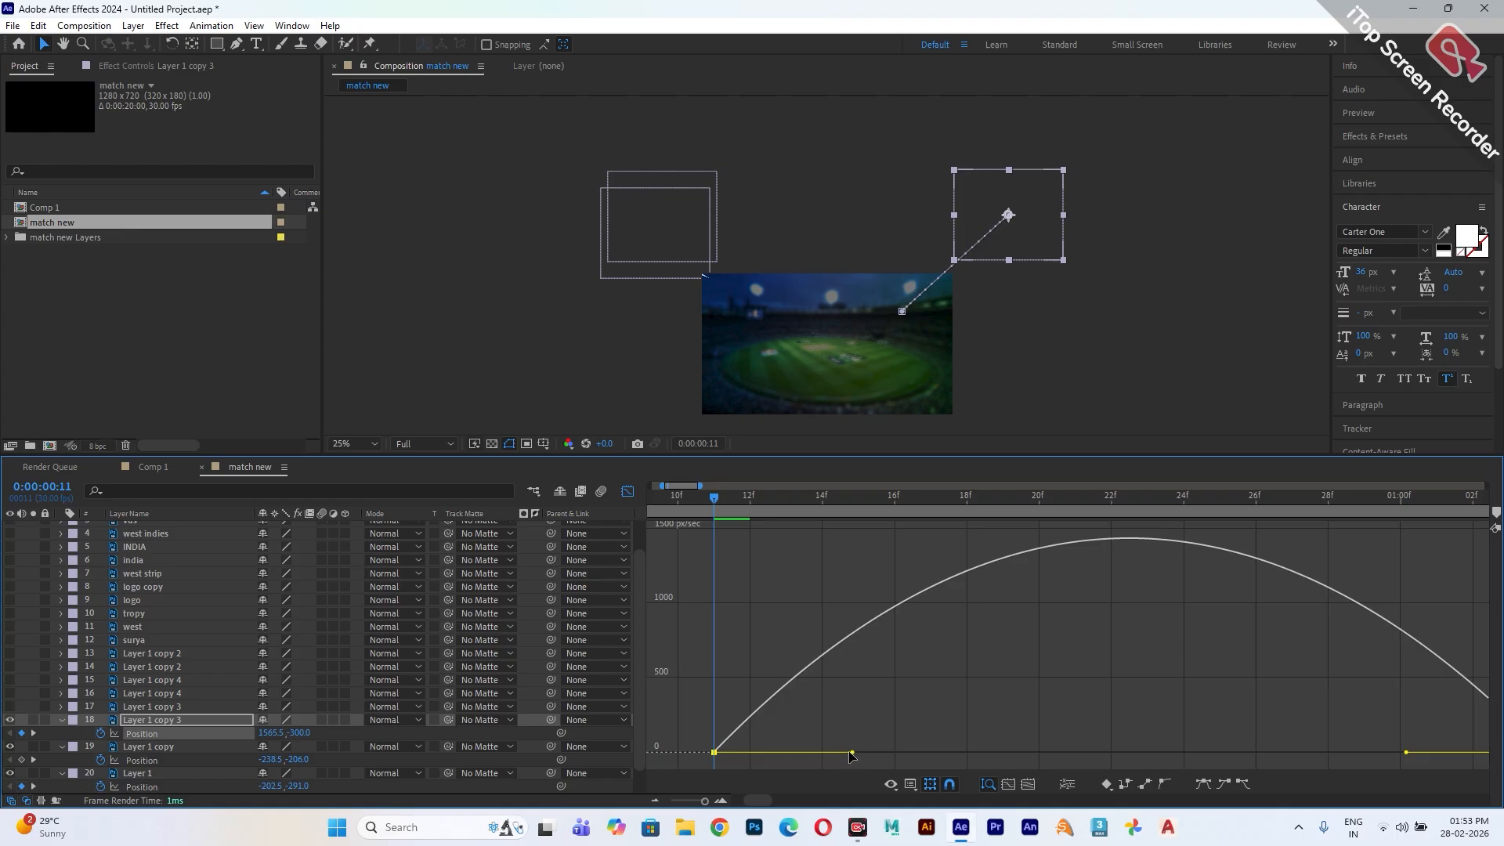
pyautogui.moveTo(851, 753); pyautogui.dragTo(751, 754)
pyautogui.moveTo(1383, 684); pyautogui.dragTo(1491, 732)
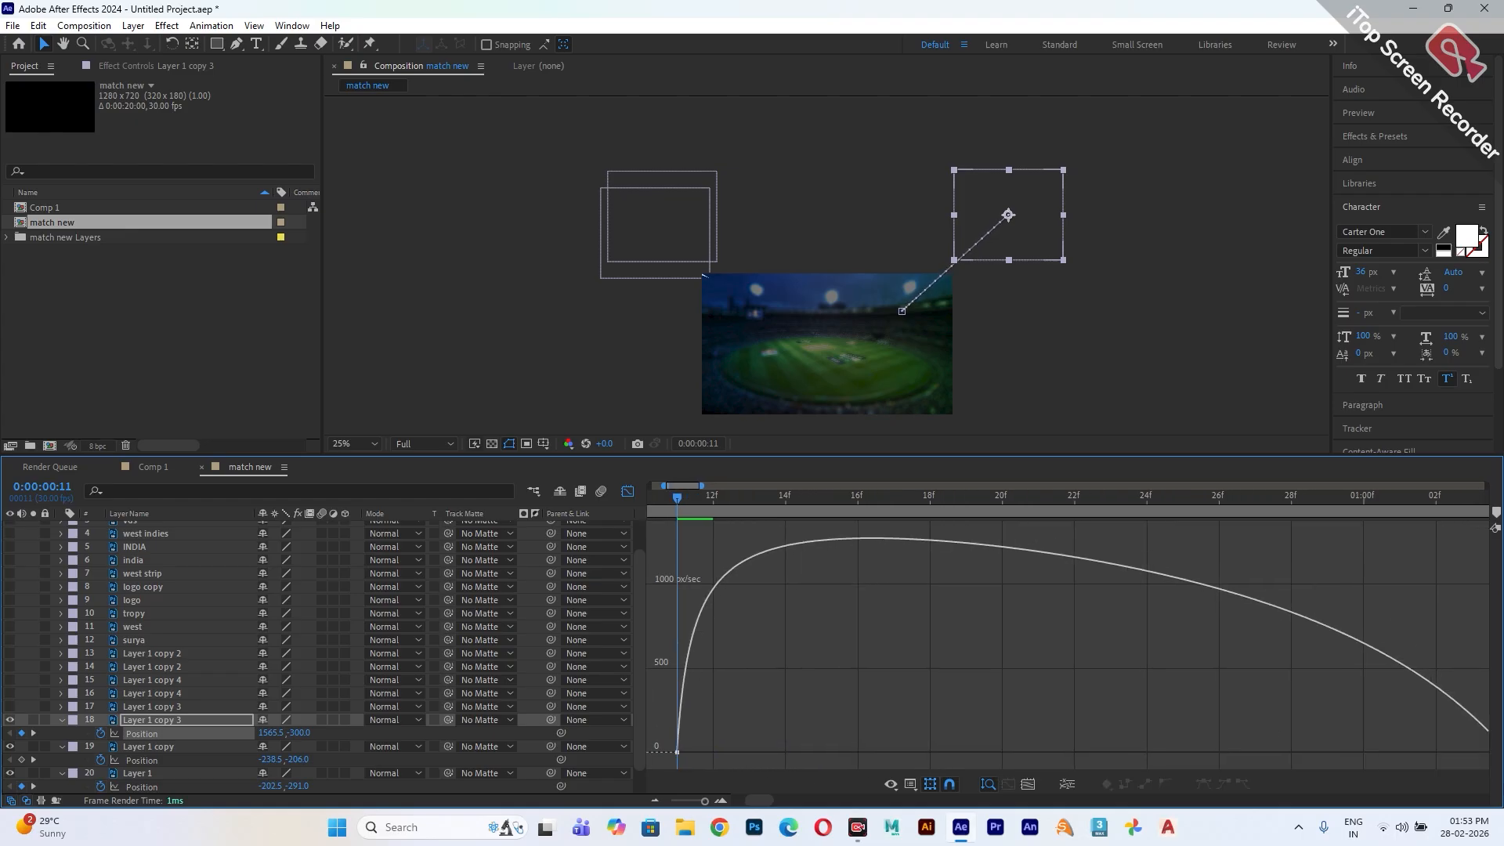
pyautogui.moveTo(1157, 733); pyautogui.dragTo(1408, 758)
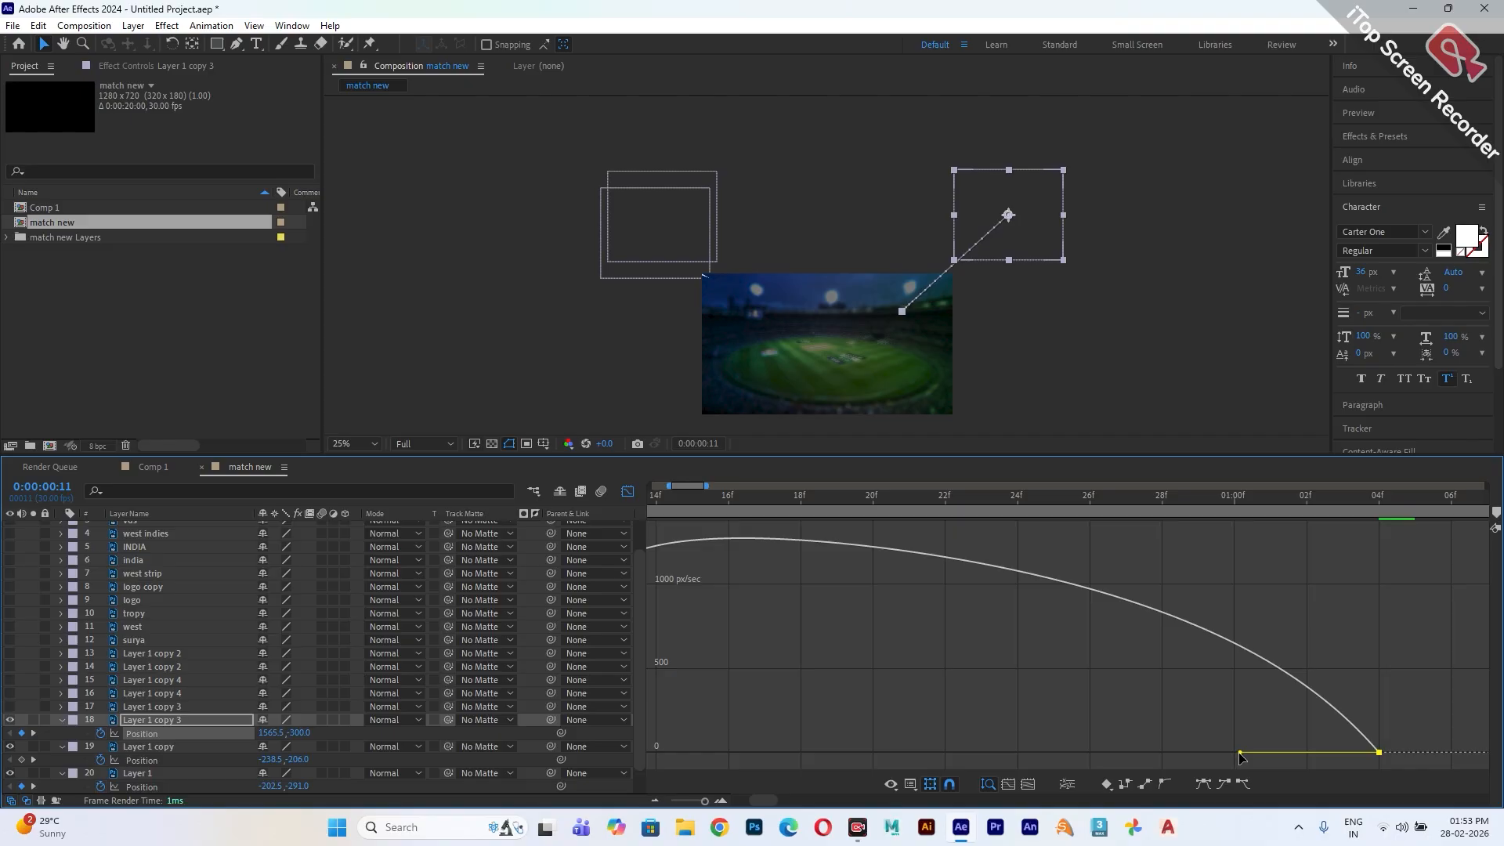
pyautogui.moveTo(1240, 754); pyautogui.dragTo(1059, 754)
pyautogui.click(628, 491)
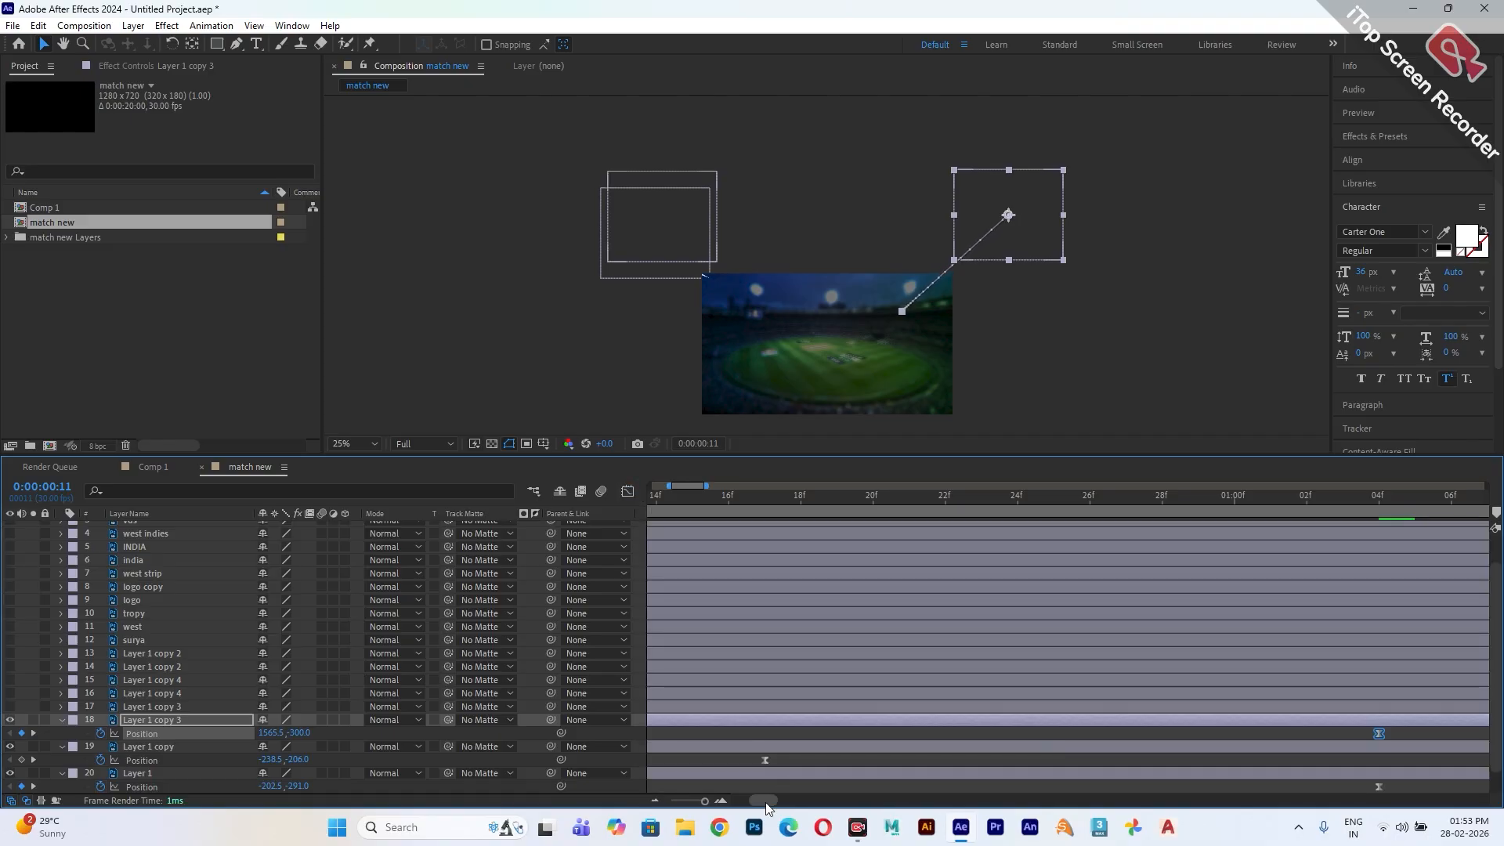
pyautogui.moveTo(705, 801); pyautogui.dragTo(662, 803)
# - Preview the dark red bolt's slide-in from the start of the timeline
pyautogui.moveTo(667, 496); pyautogui.dragTo(617, 495)
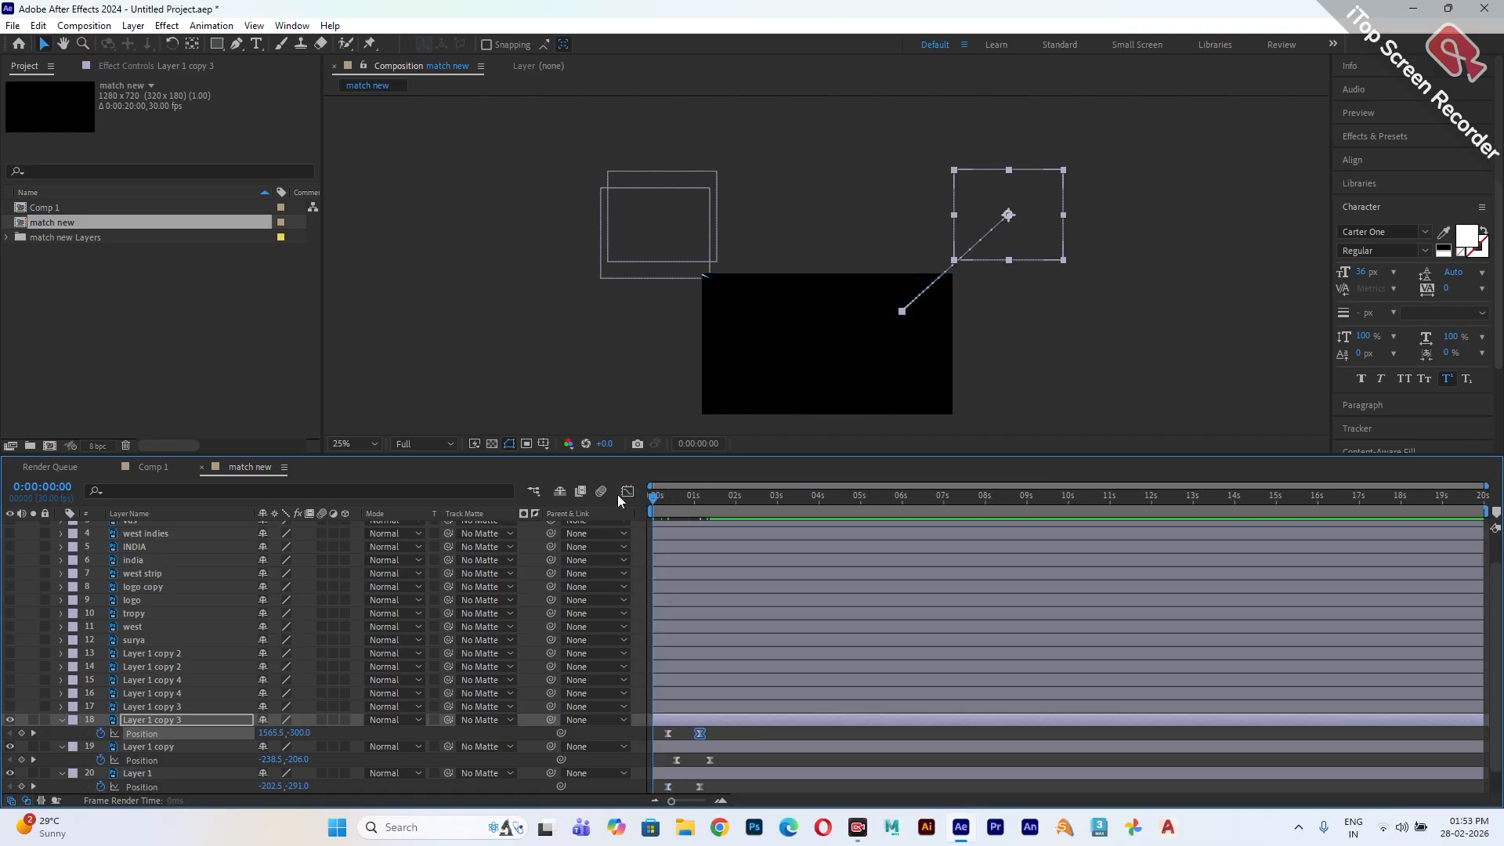
pyautogui.press('space')
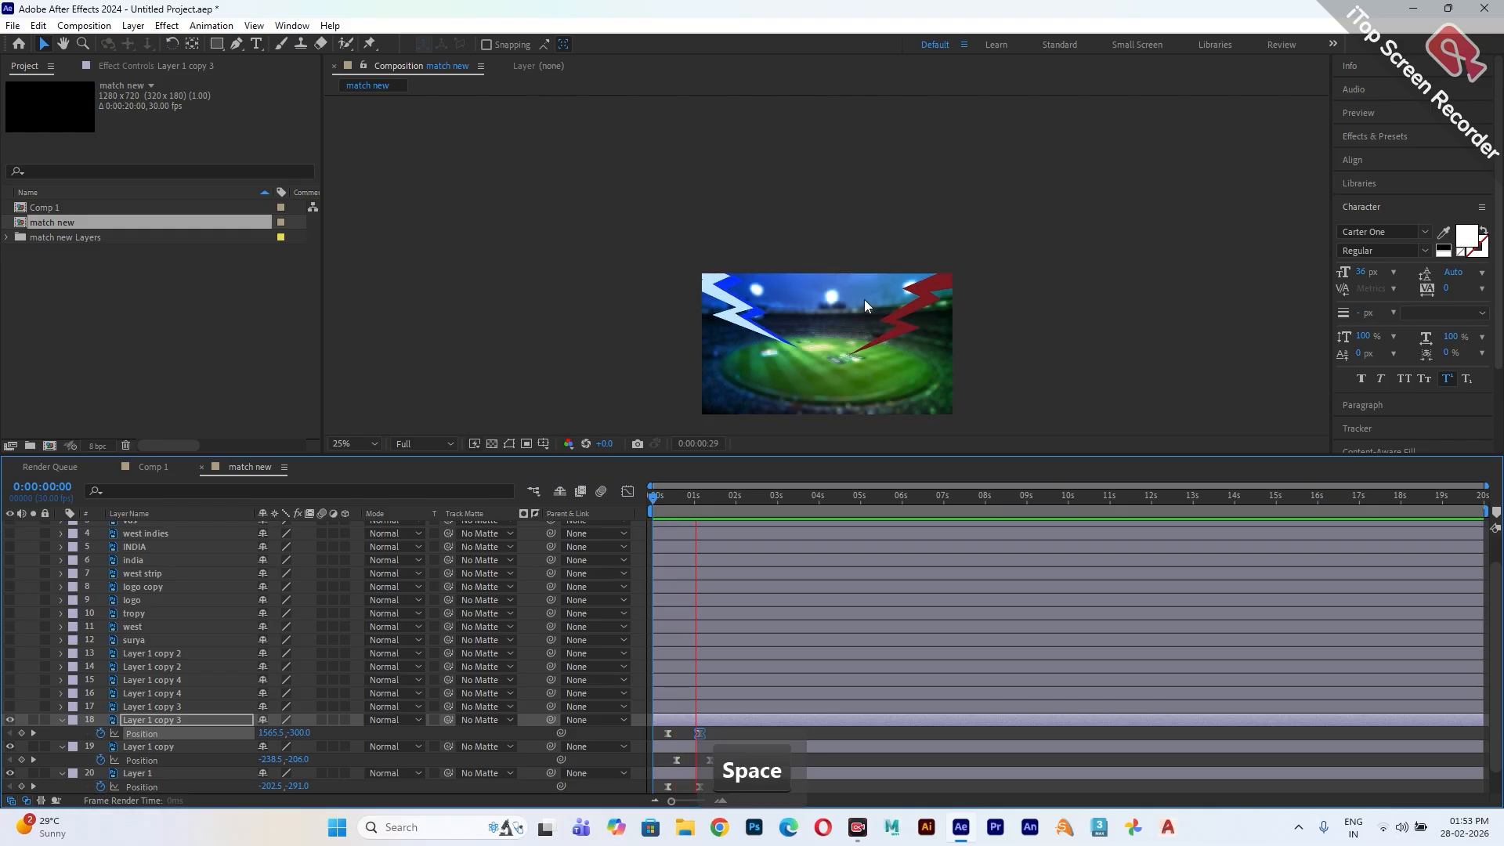
pyautogui.press('space')
# - Show the light red bolt (layer 17) and add position keyframes for its current placement at 0:00:00:17 and 0:00:01:11
pyautogui.click(152, 706)
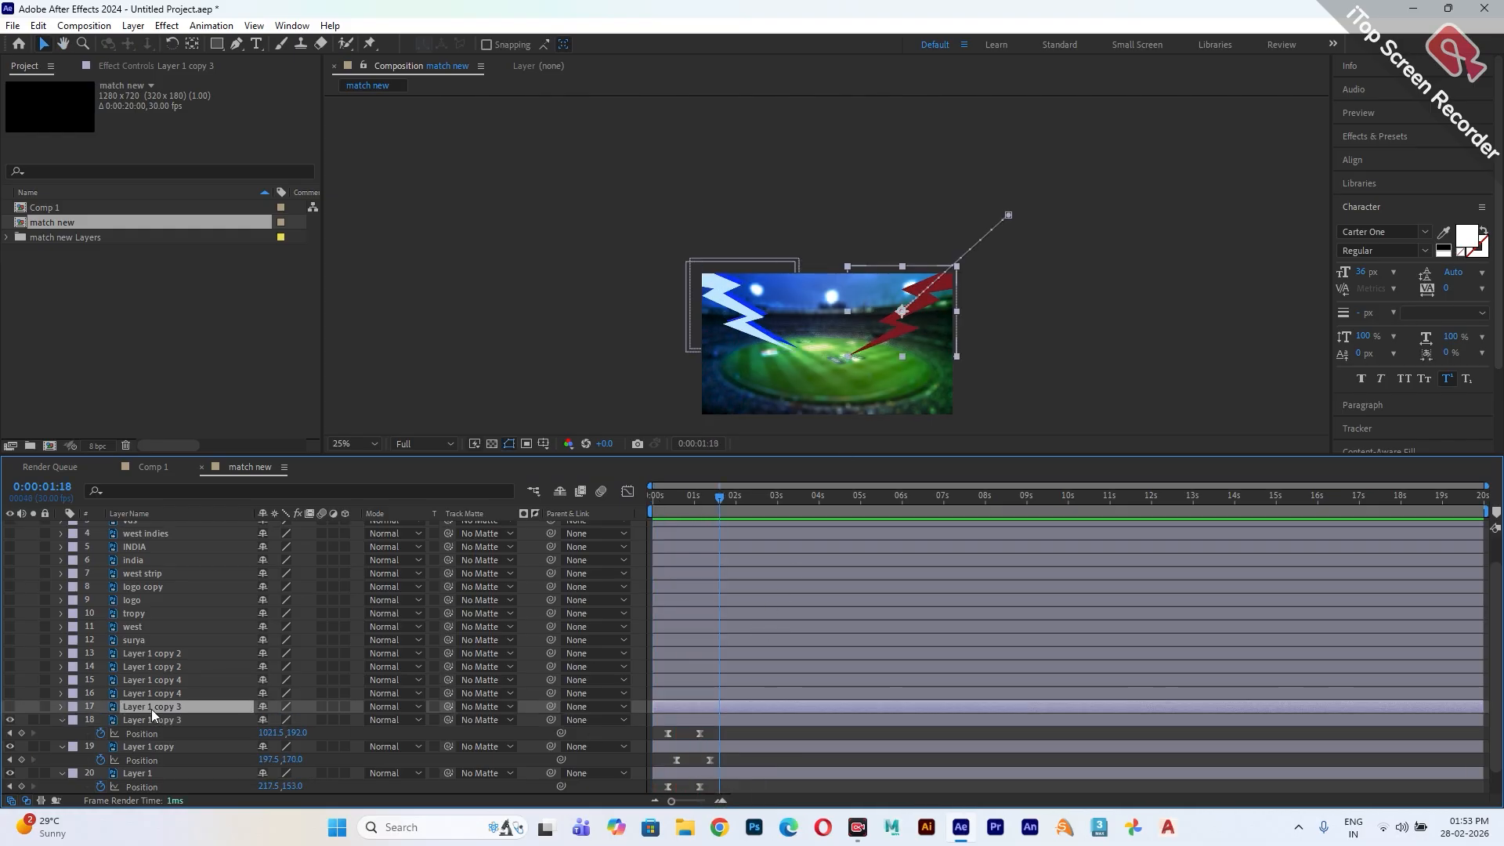
pyautogui.click(9, 707)
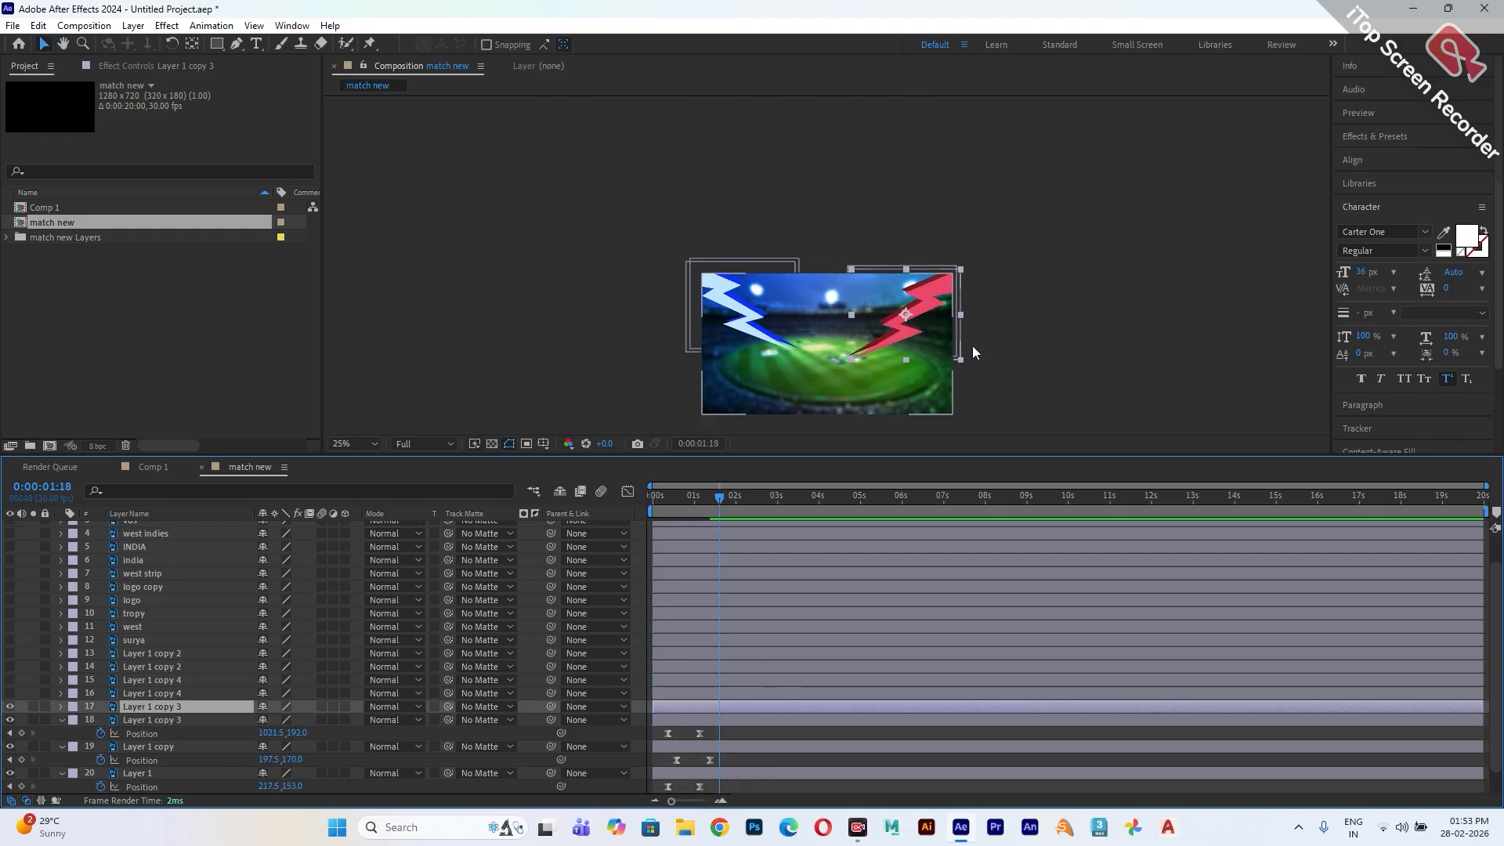
pyautogui.moveTo(728, 511); pyautogui.dragTo(676, 524)
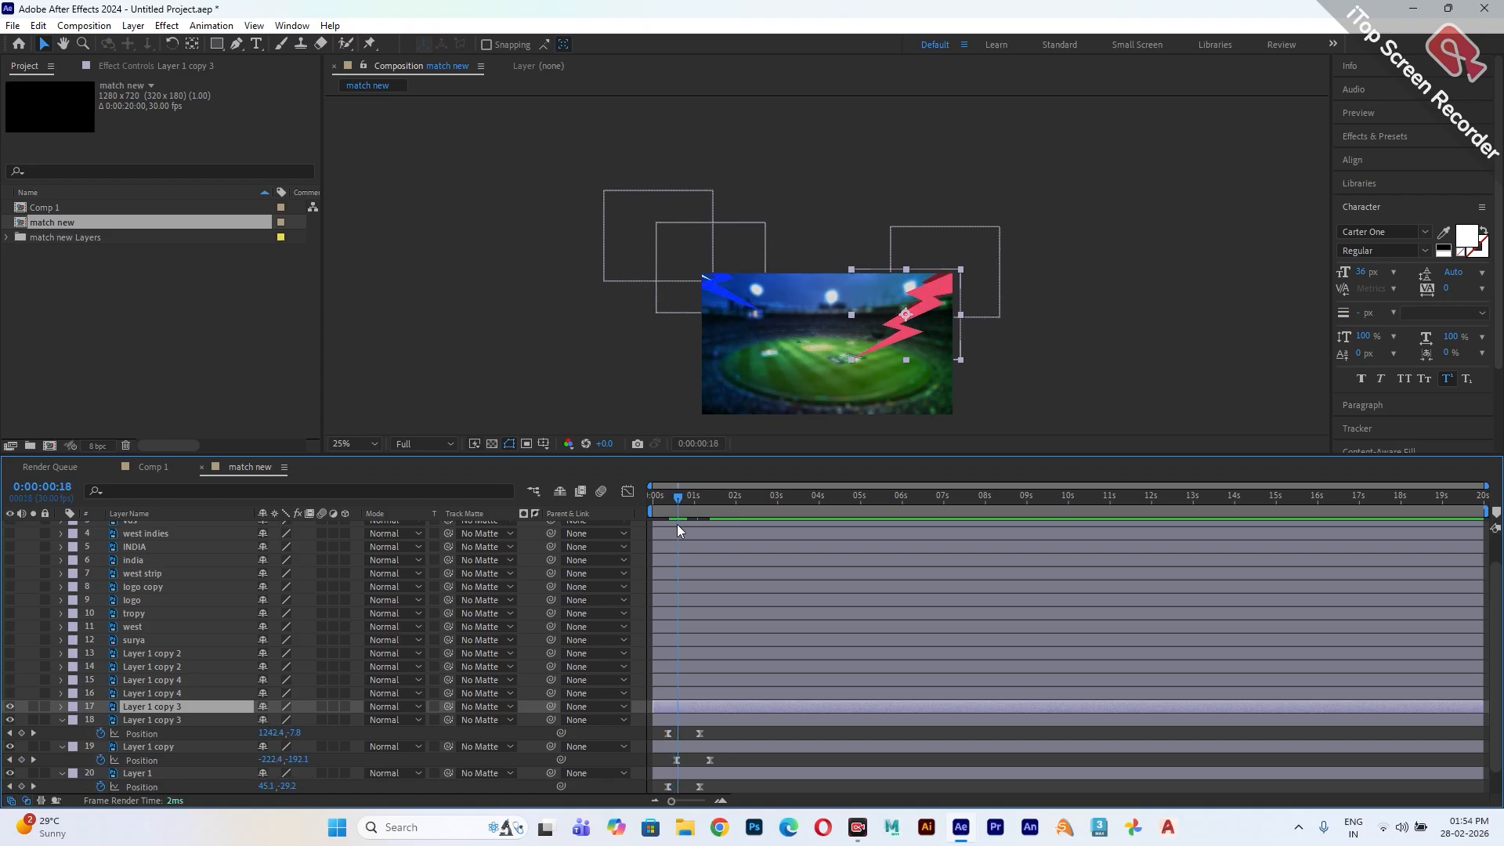
pyautogui.press('End')
pyautogui.press('p')
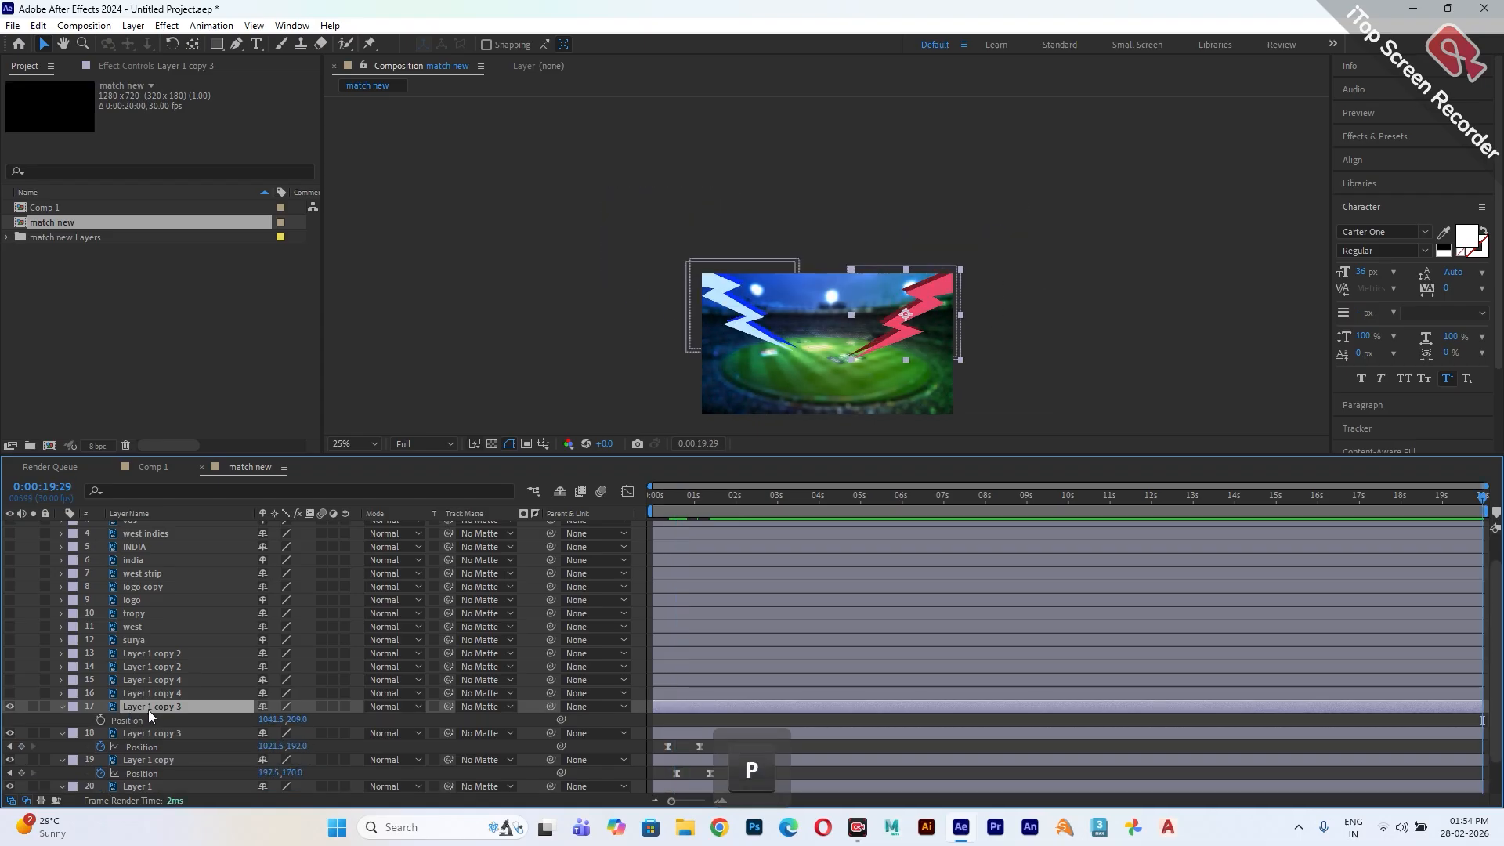
pyautogui.click(115, 721)
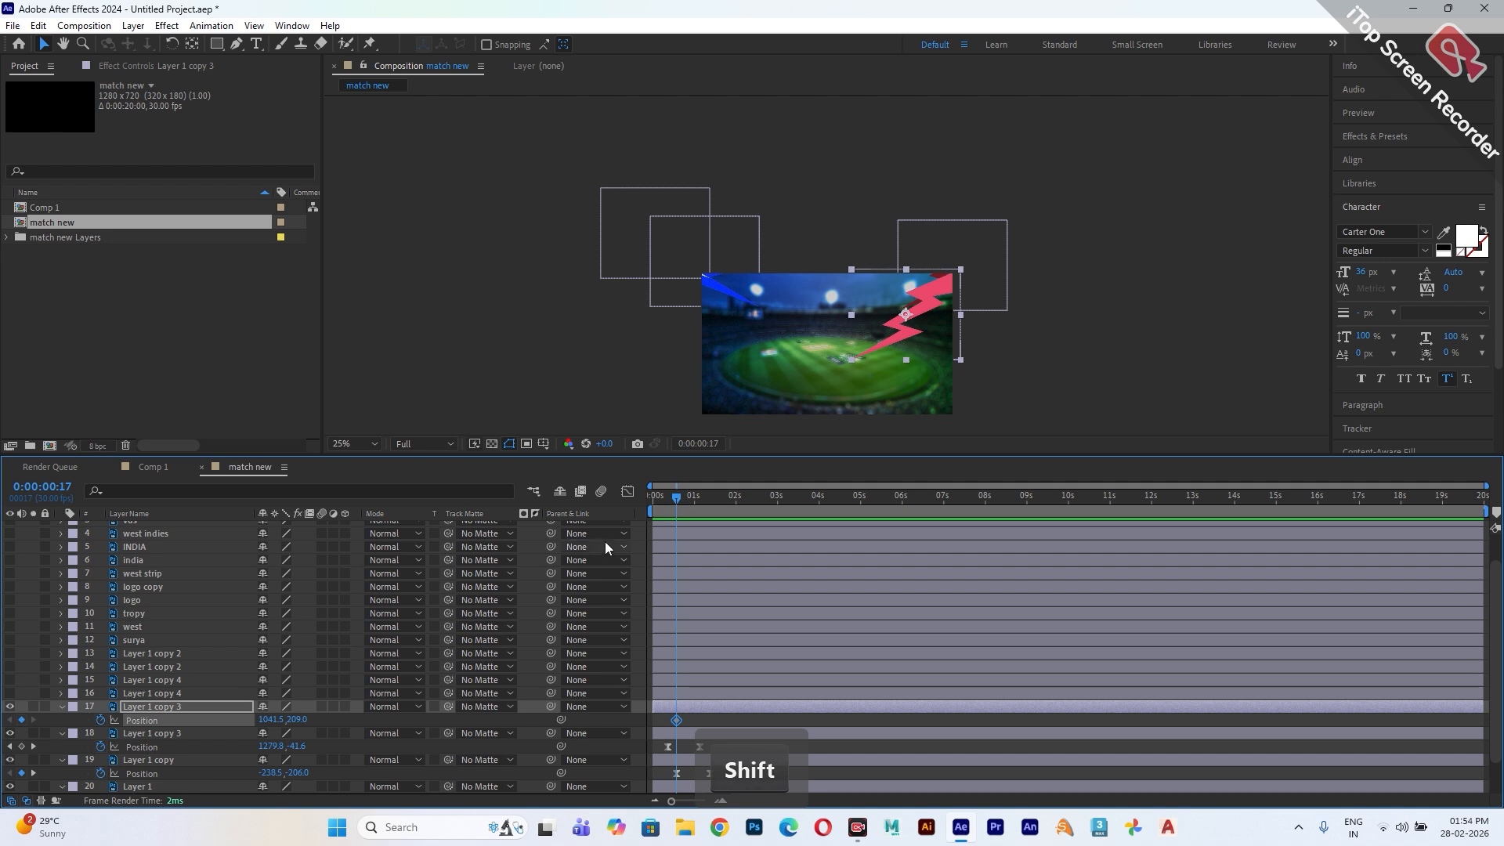
pyautogui.moveTo(698, 509); pyautogui.dragTo(712, 510)
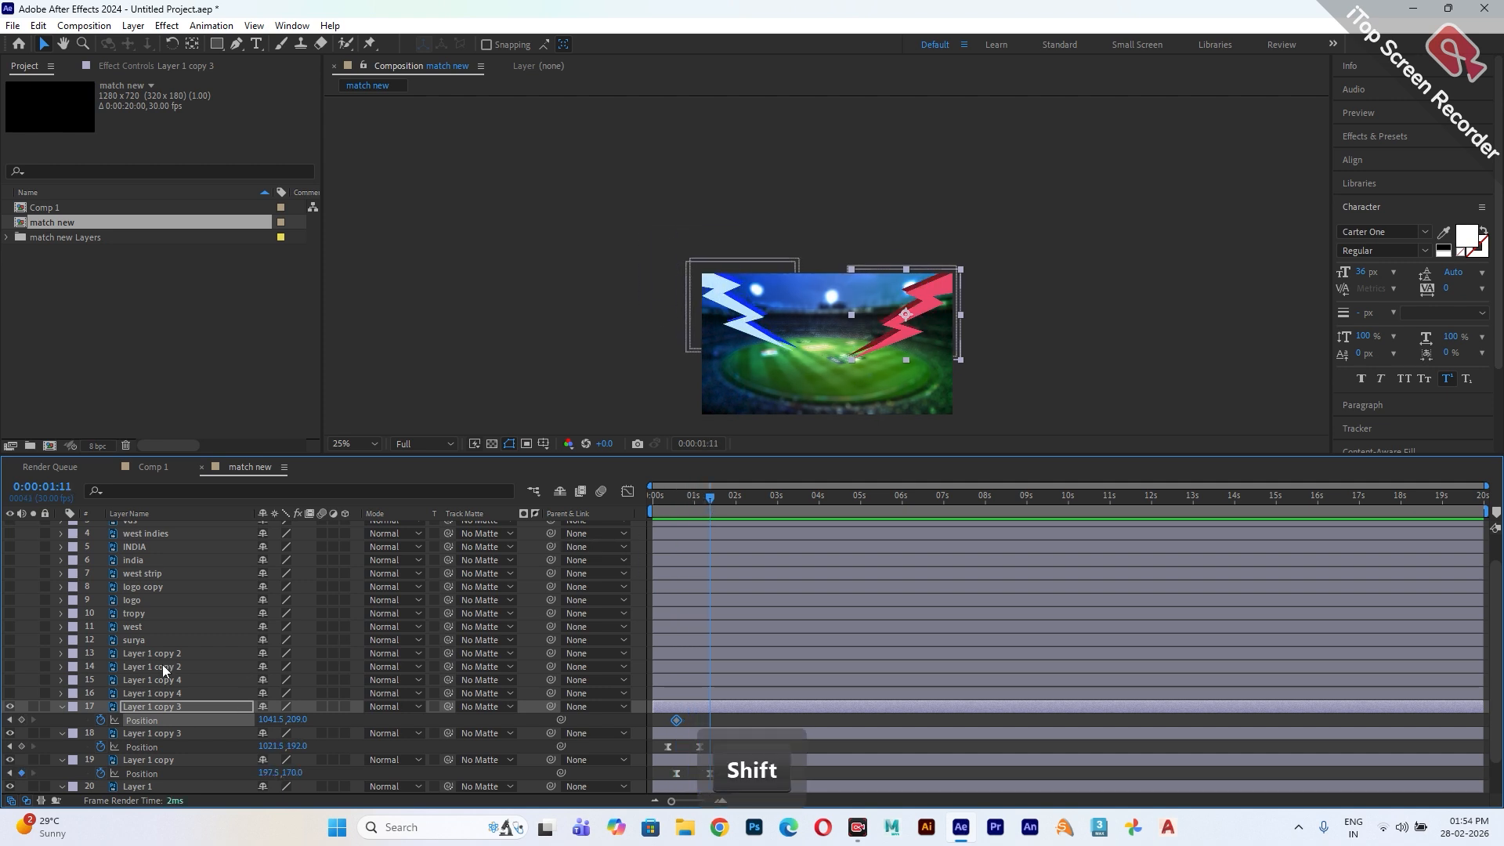
pyautogui.click(22, 720)
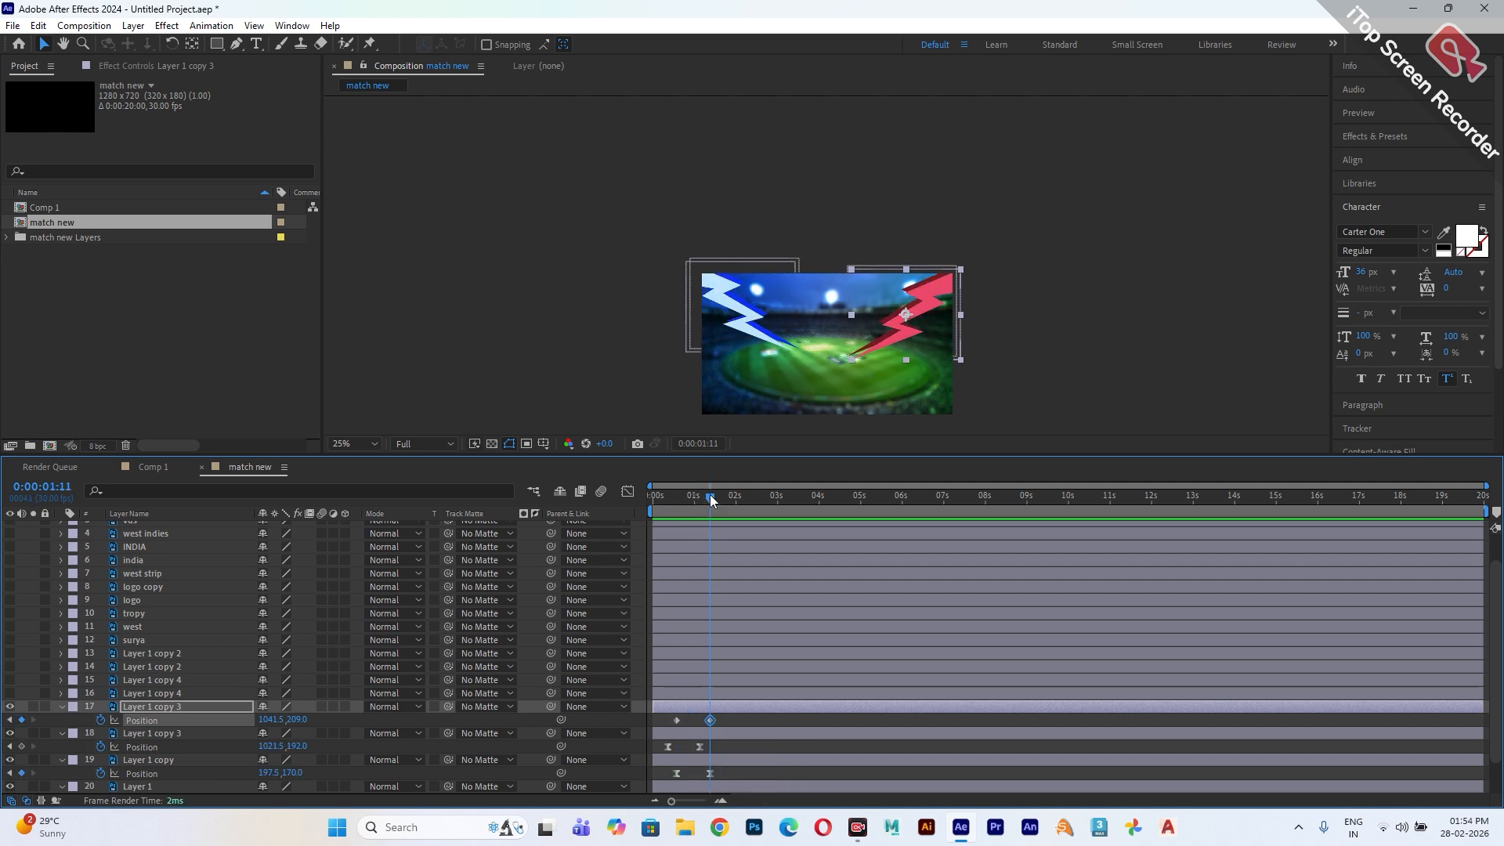
# - At 0:00:00:17, move the light red bolt up and right off the canvas to about 1537.5, -271.0, and apply Easy Ease to both keyframes
pyautogui.moveTo(709, 495); pyautogui.dragTo(679, 509)
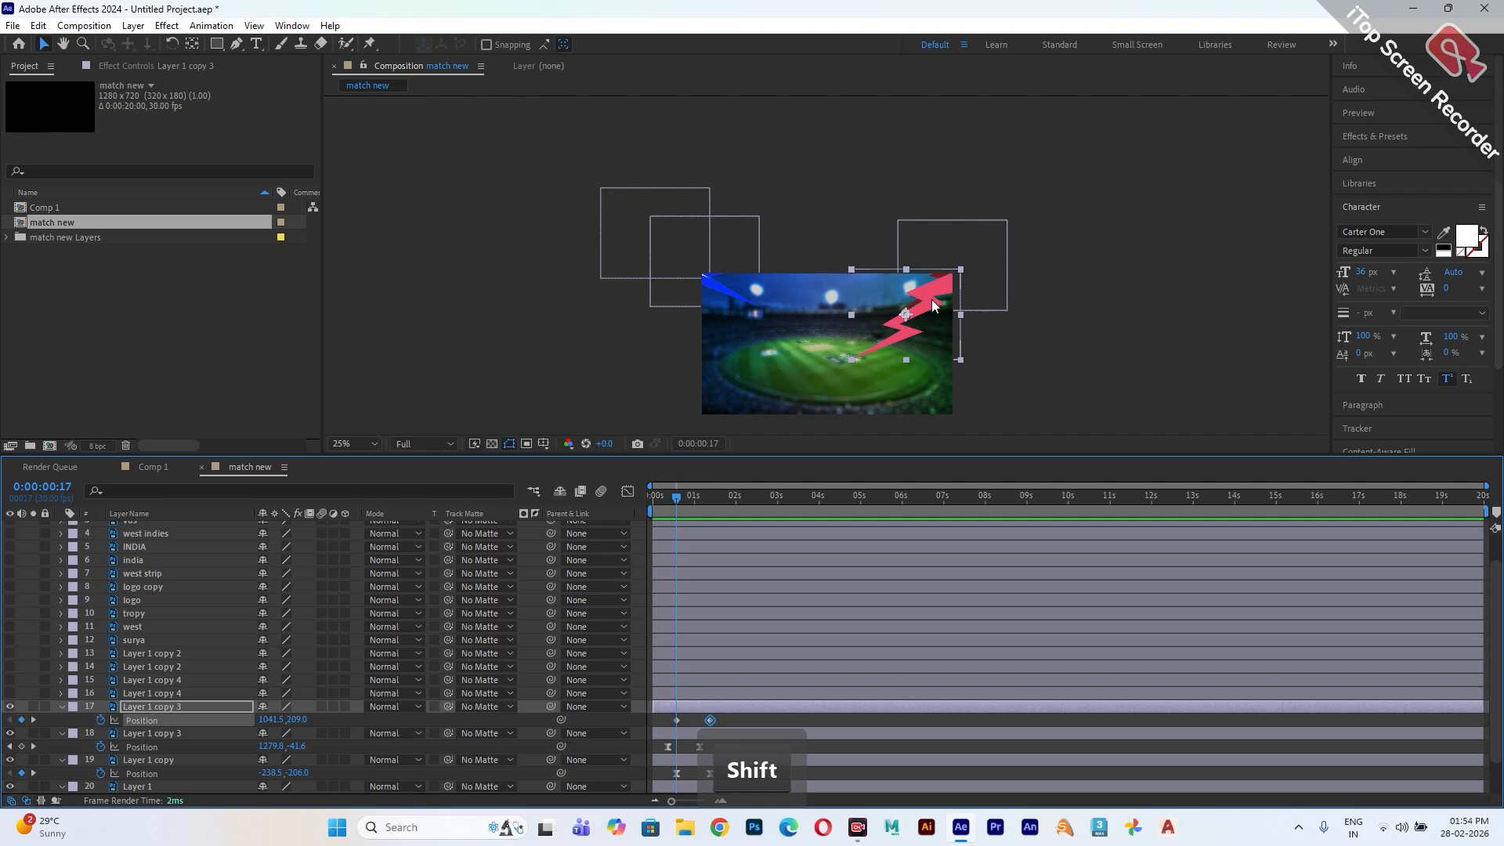
pyautogui.moveTo(933, 299); pyautogui.dragTo(1029, 206)
pyautogui.moveTo(718, 717); pyautogui.dragTo(680, 722)
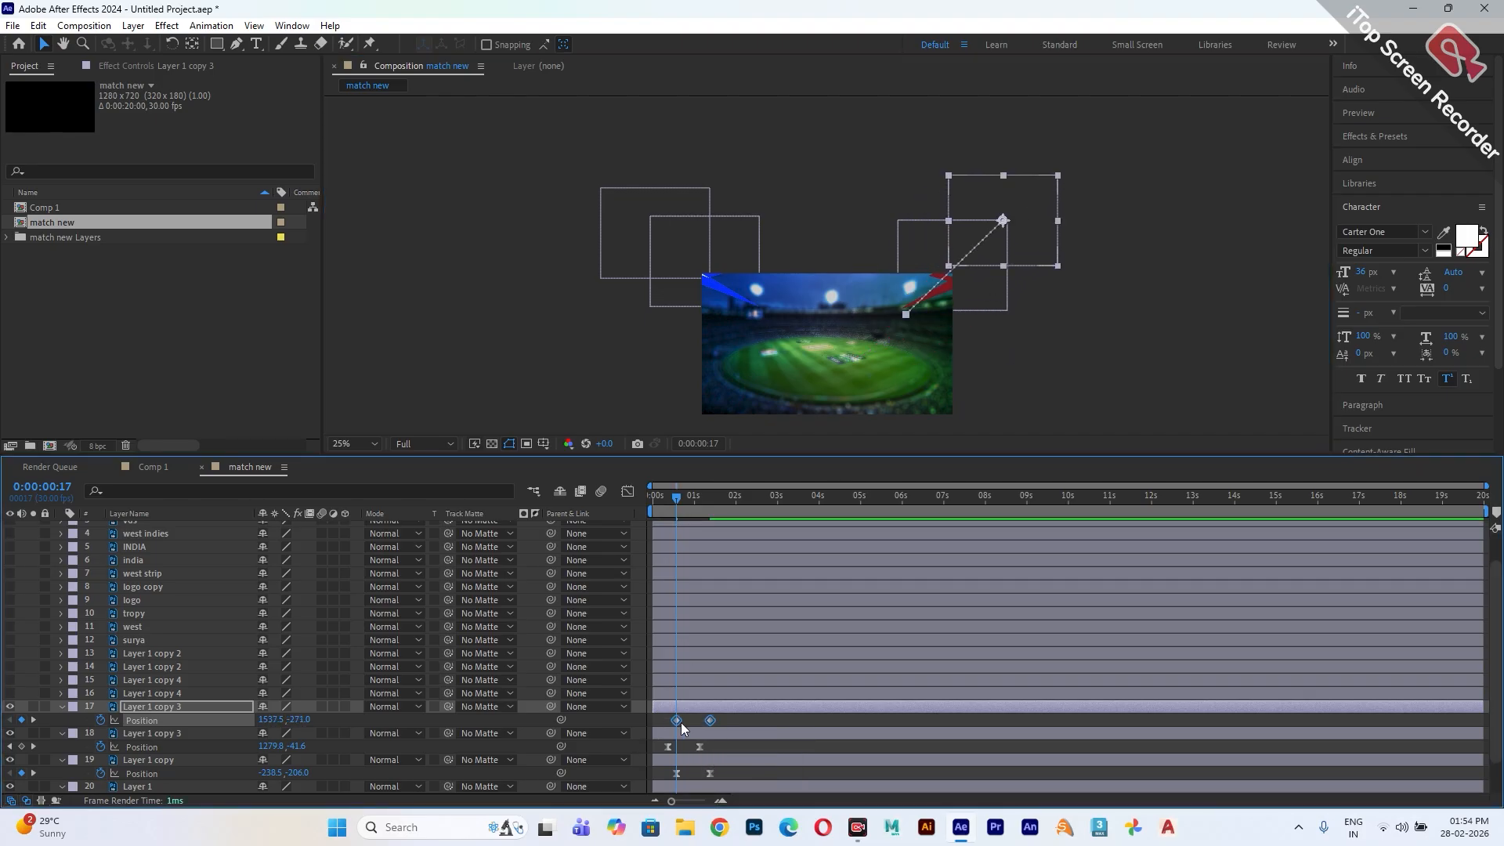
pyautogui.rightClick(678, 721)
pyautogui.moveTo(794, 719)
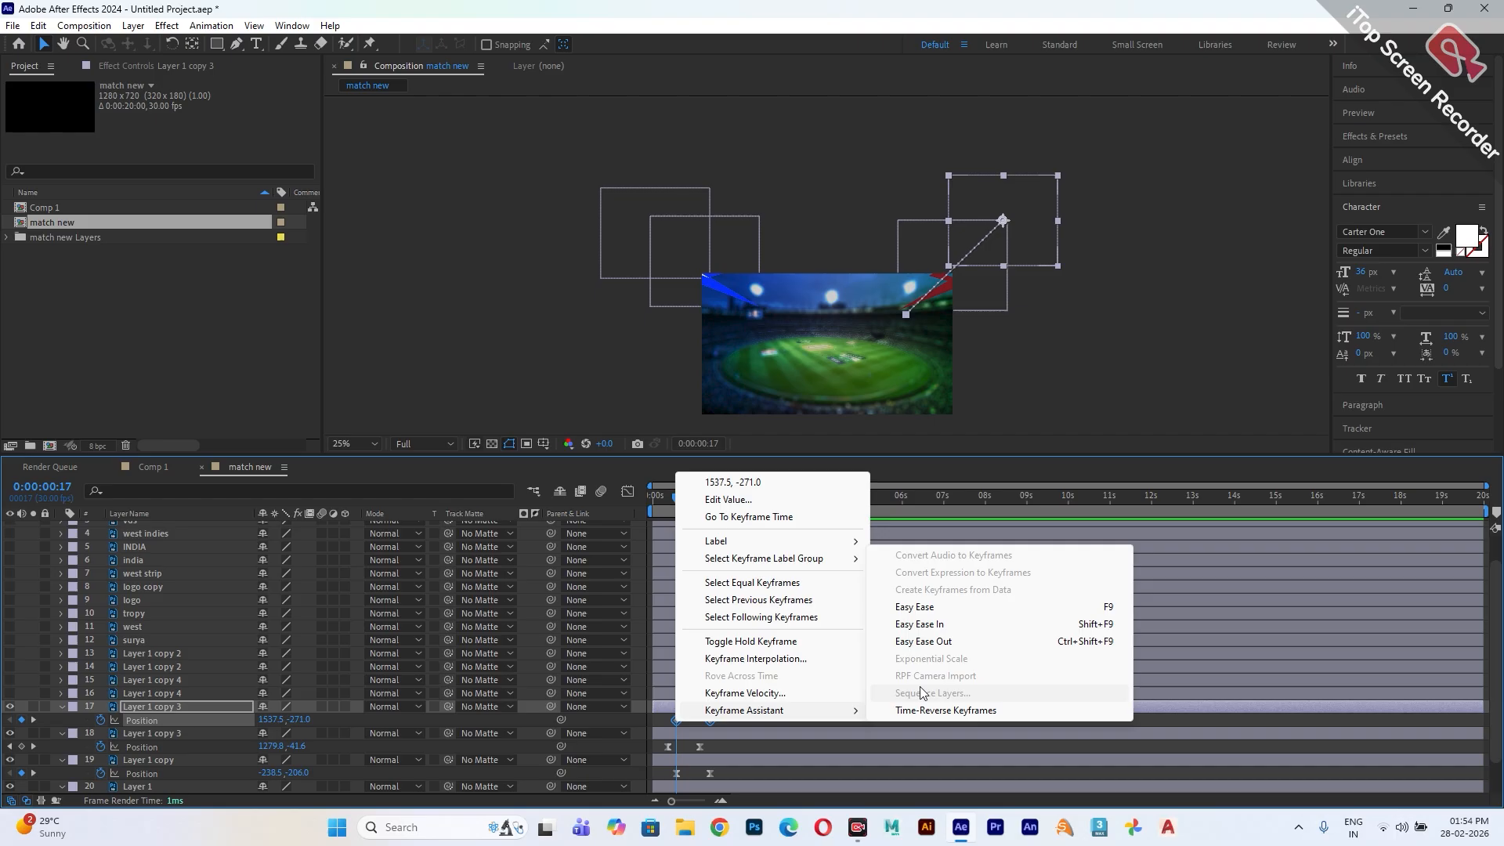
pyautogui.click(922, 620)
# - Reshape the light red bolt's position speed graph, shortening the first keyframe's handle and lengthening the last one's for a fast start and slow stop
pyautogui.click(627, 492)
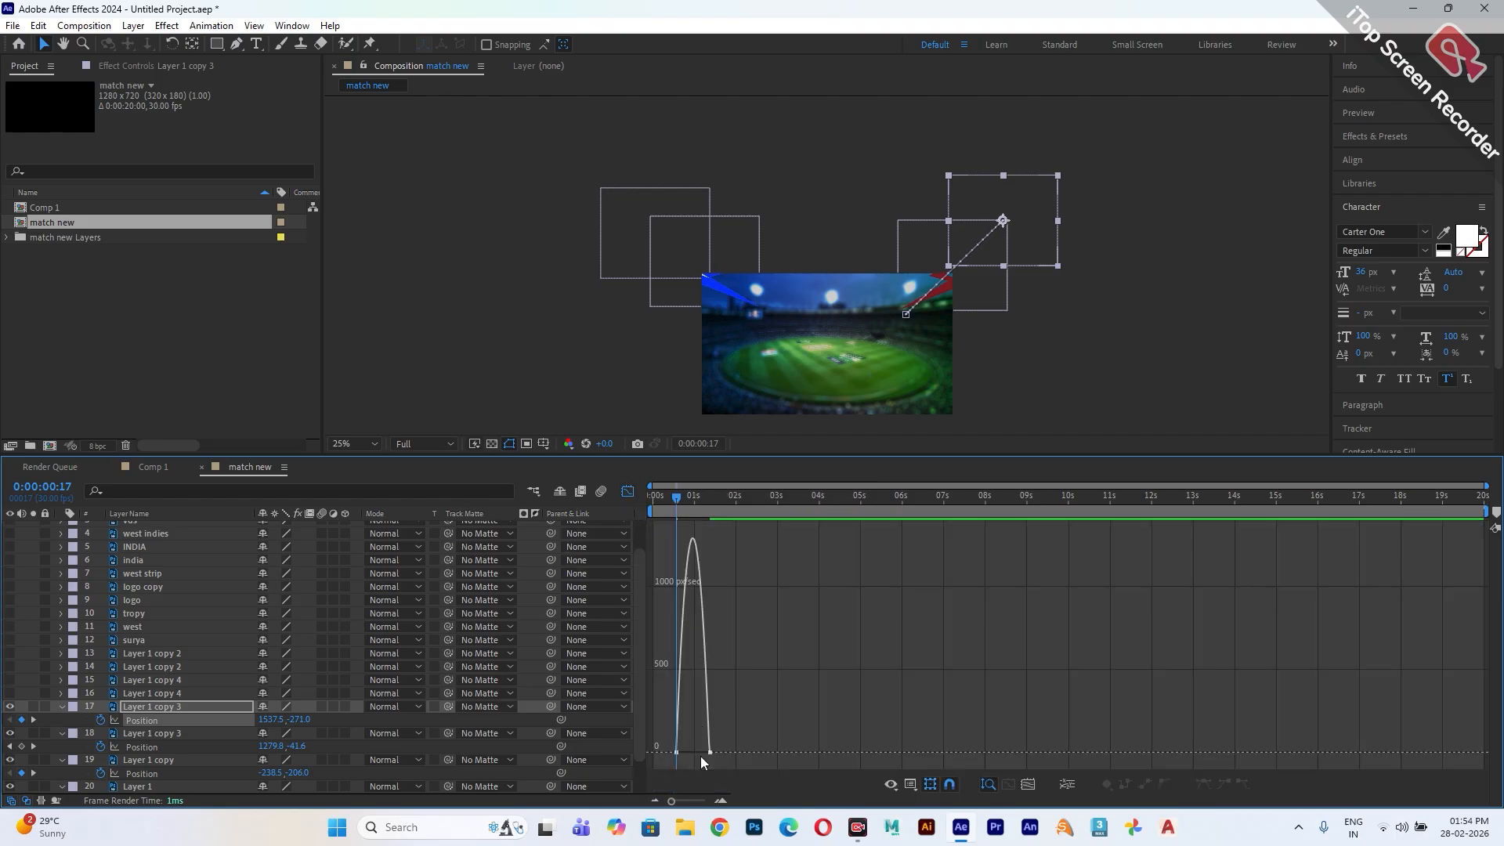
pyautogui.click(1028, 790)
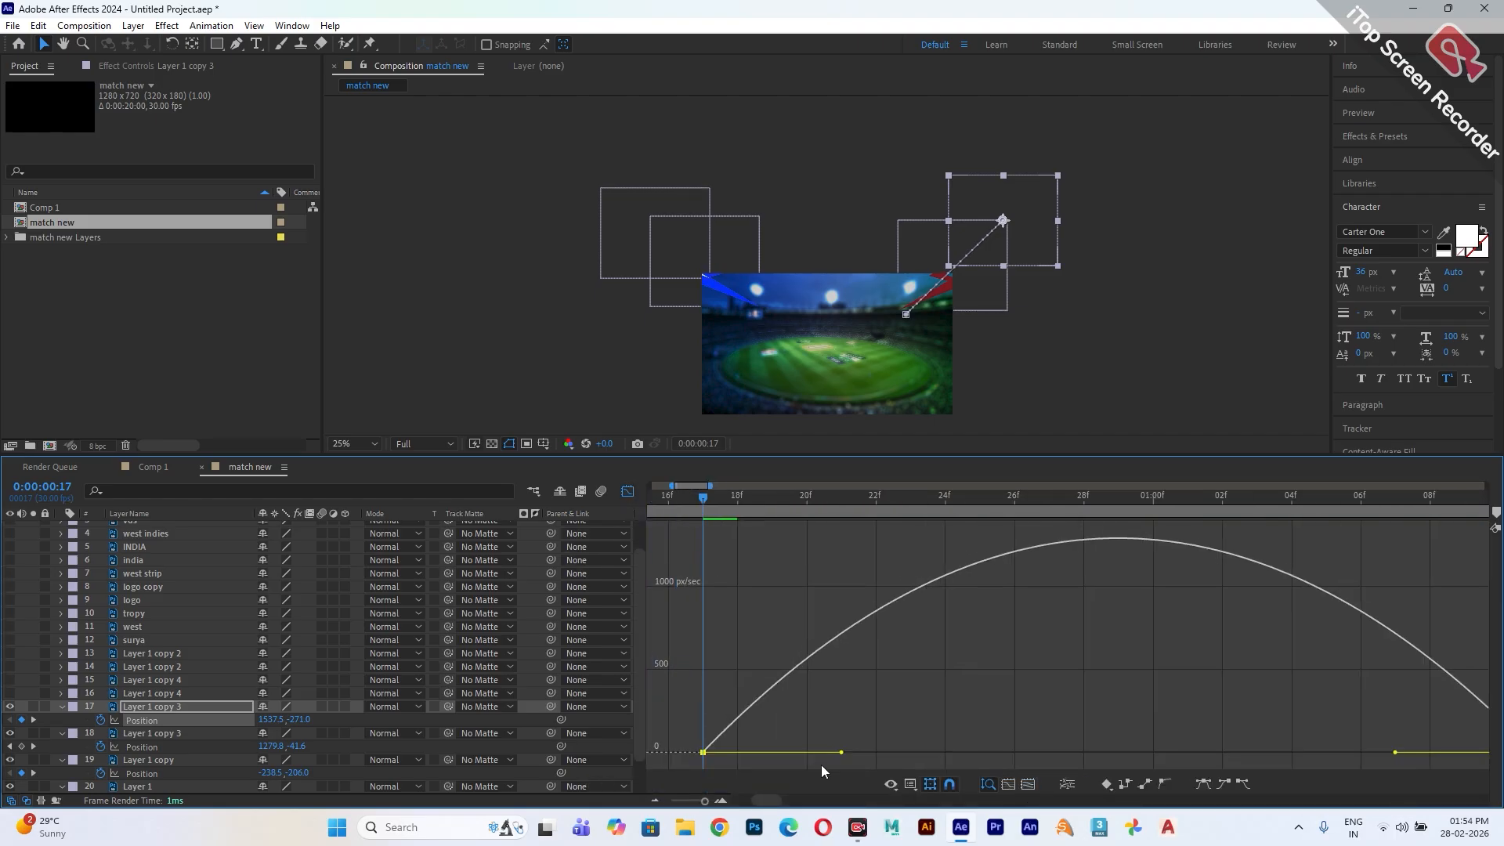
pyautogui.moveTo(841, 754); pyautogui.dragTo(766, 755)
pyautogui.moveTo(1282, 665); pyautogui.dragTo(1152, 752)
pyautogui.click(628, 491)
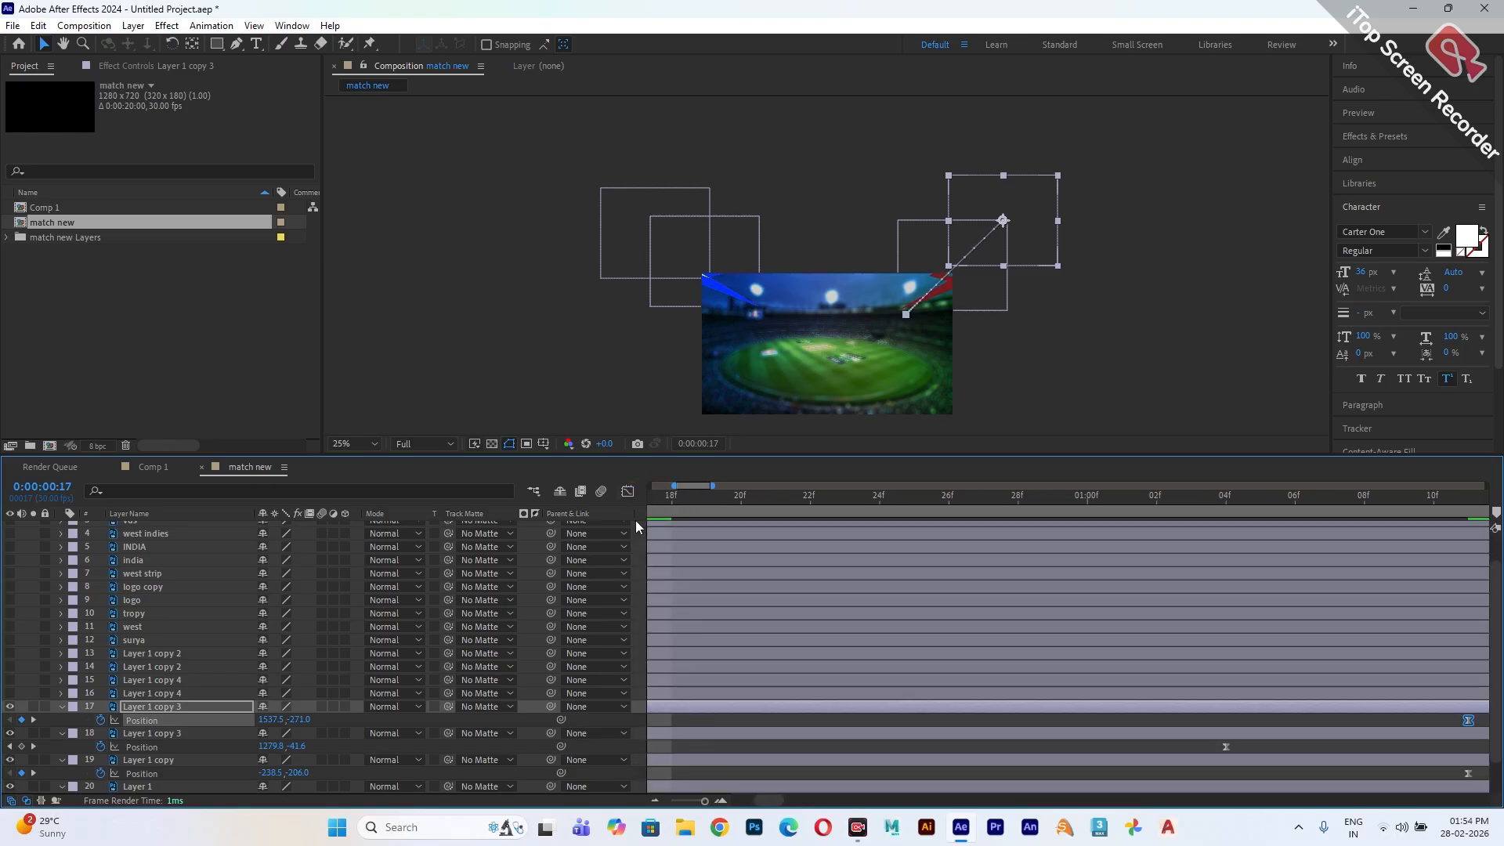
pyautogui.moveTo(705, 802); pyautogui.dragTo(667, 809)
# - Preview all four lightning bolts sliding in twice from the start of the timeline
pyautogui.moveTo(676, 497); pyautogui.dragTo(606, 500)
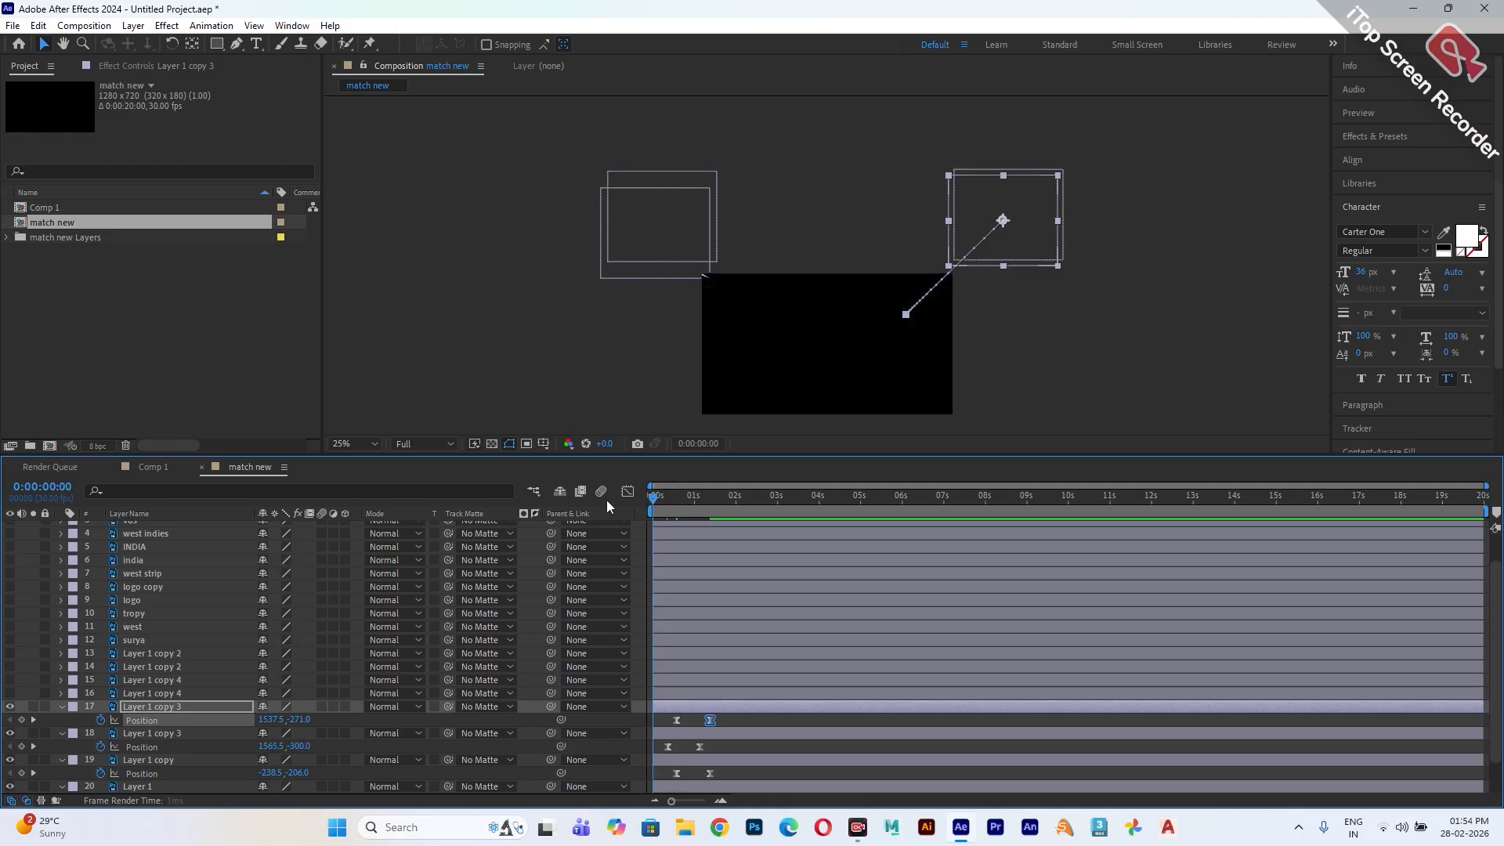
pyautogui.press('space')
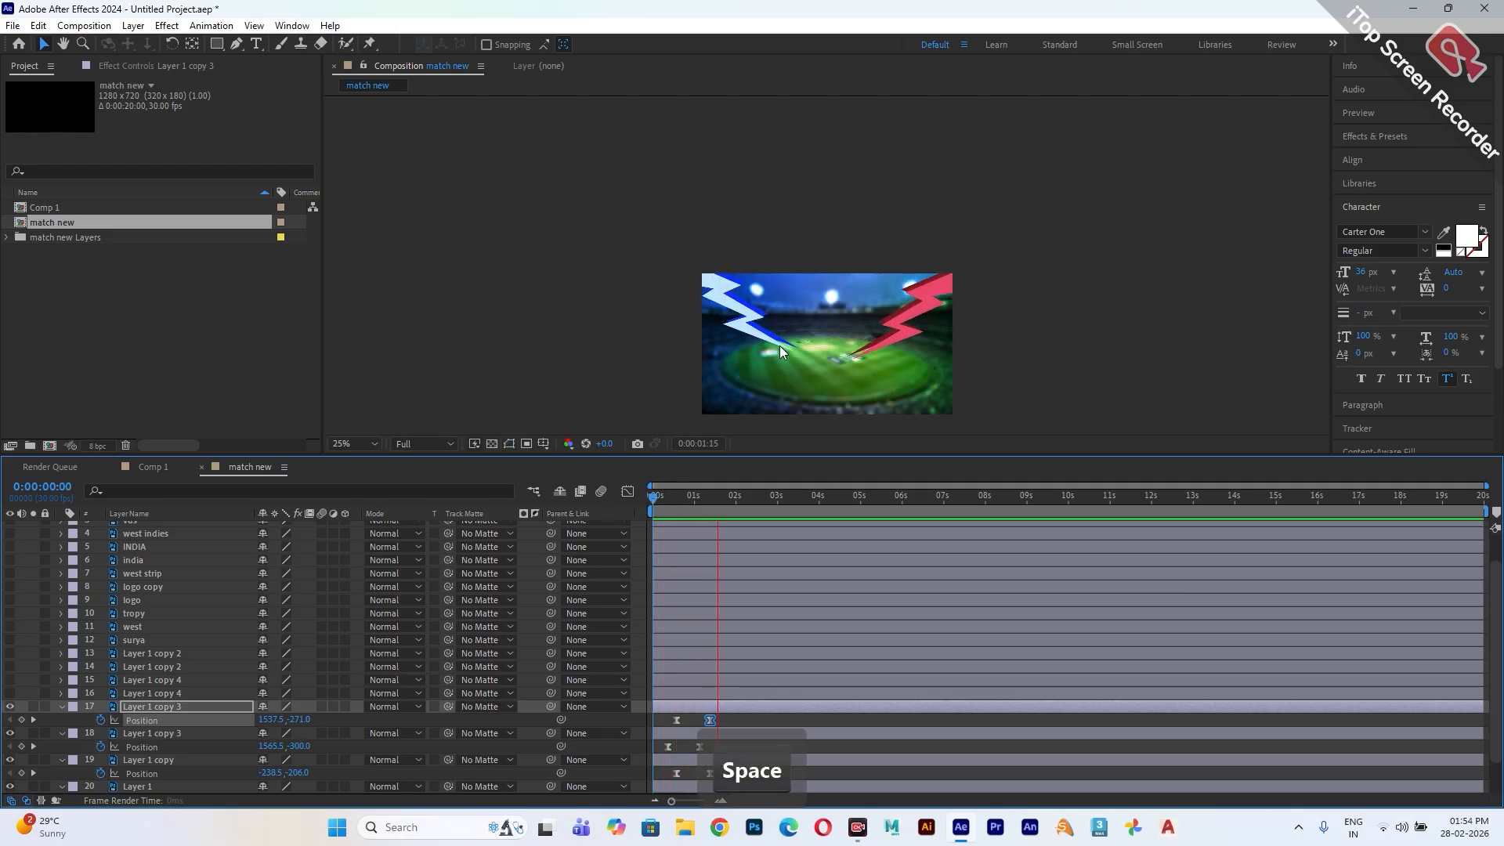
pyautogui.press('space')
pyautogui.press('space')
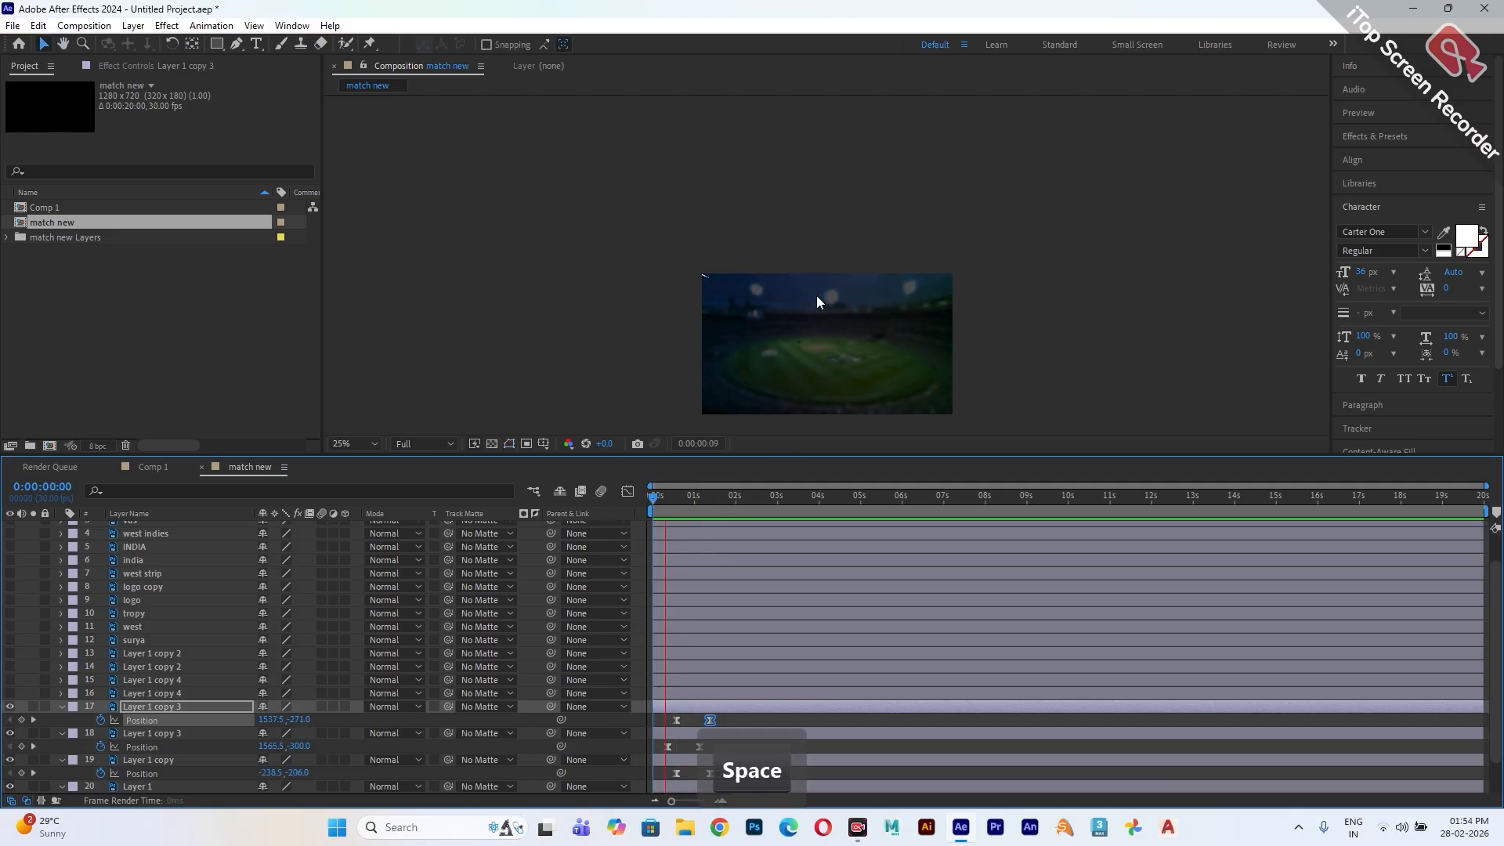
pyautogui.press('space')
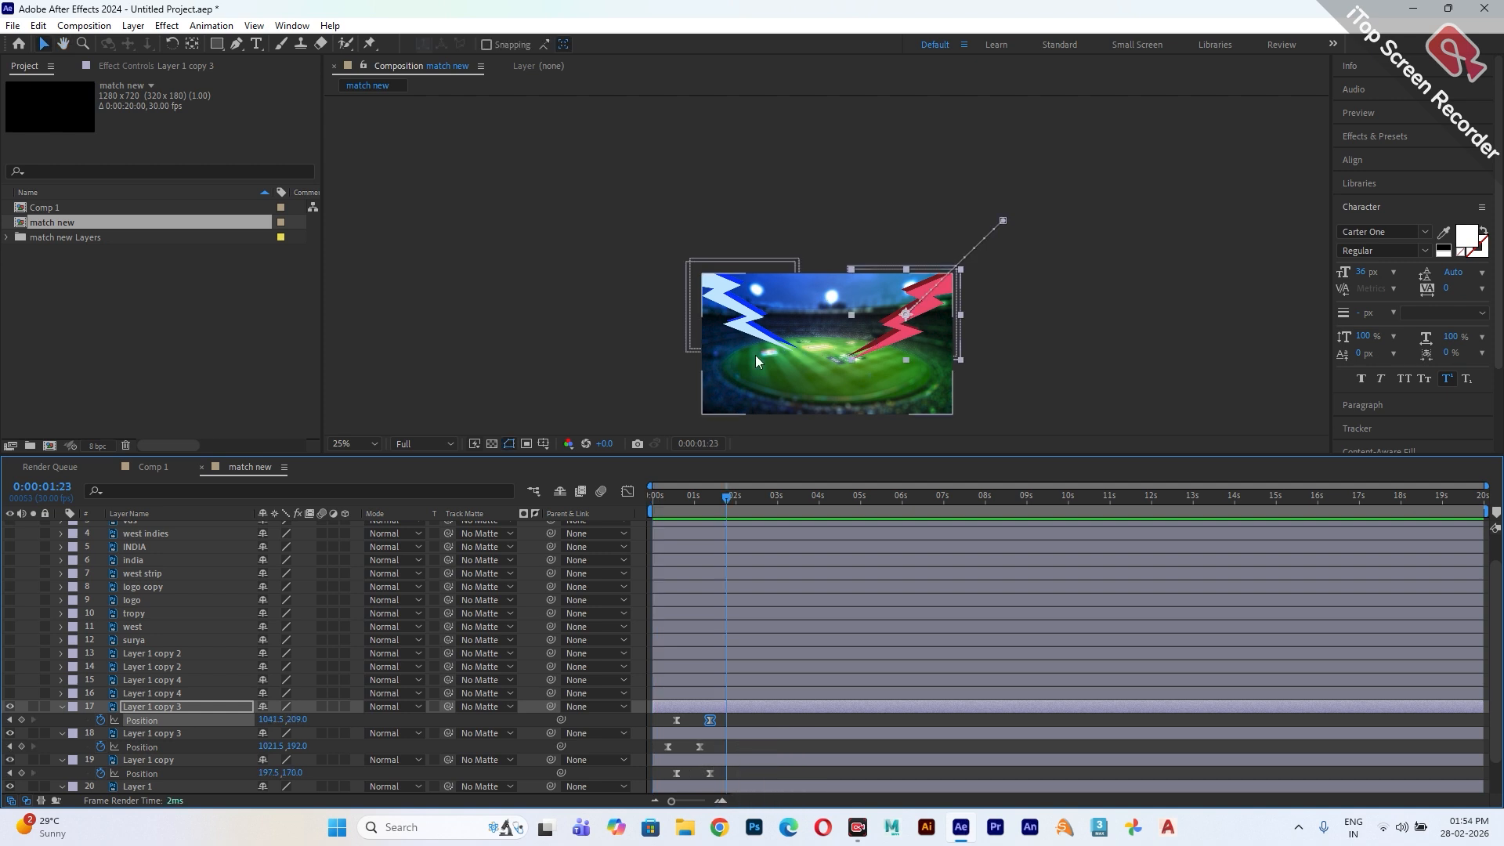
# - Show both Layer 1 copy 4 bolts to check their placement, and hide them again
pyautogui.click(9, 681)
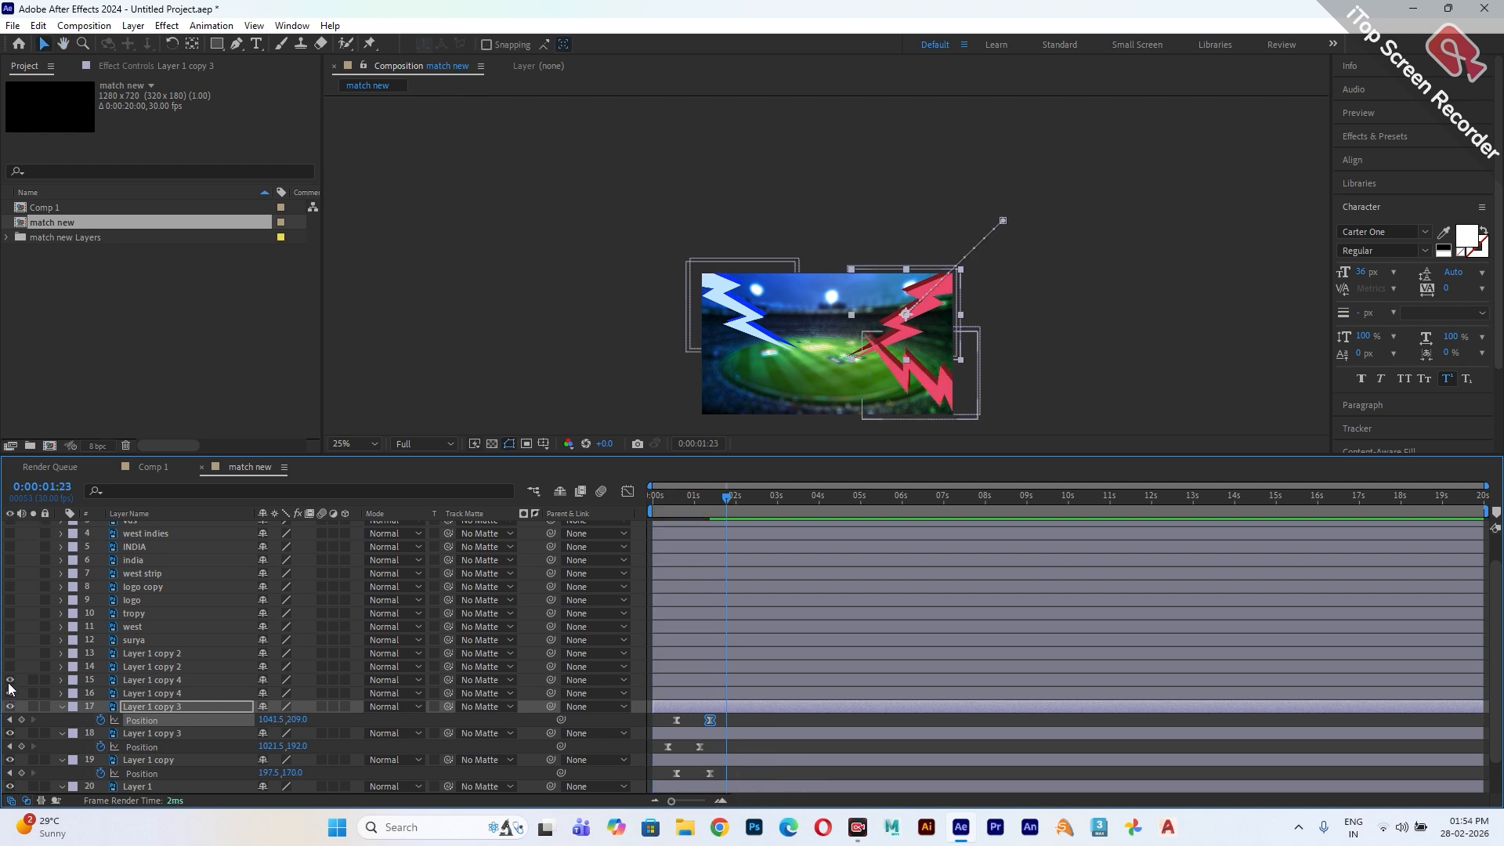
pyautogui.click(8, 682)
pyautogui.click(10, 693)
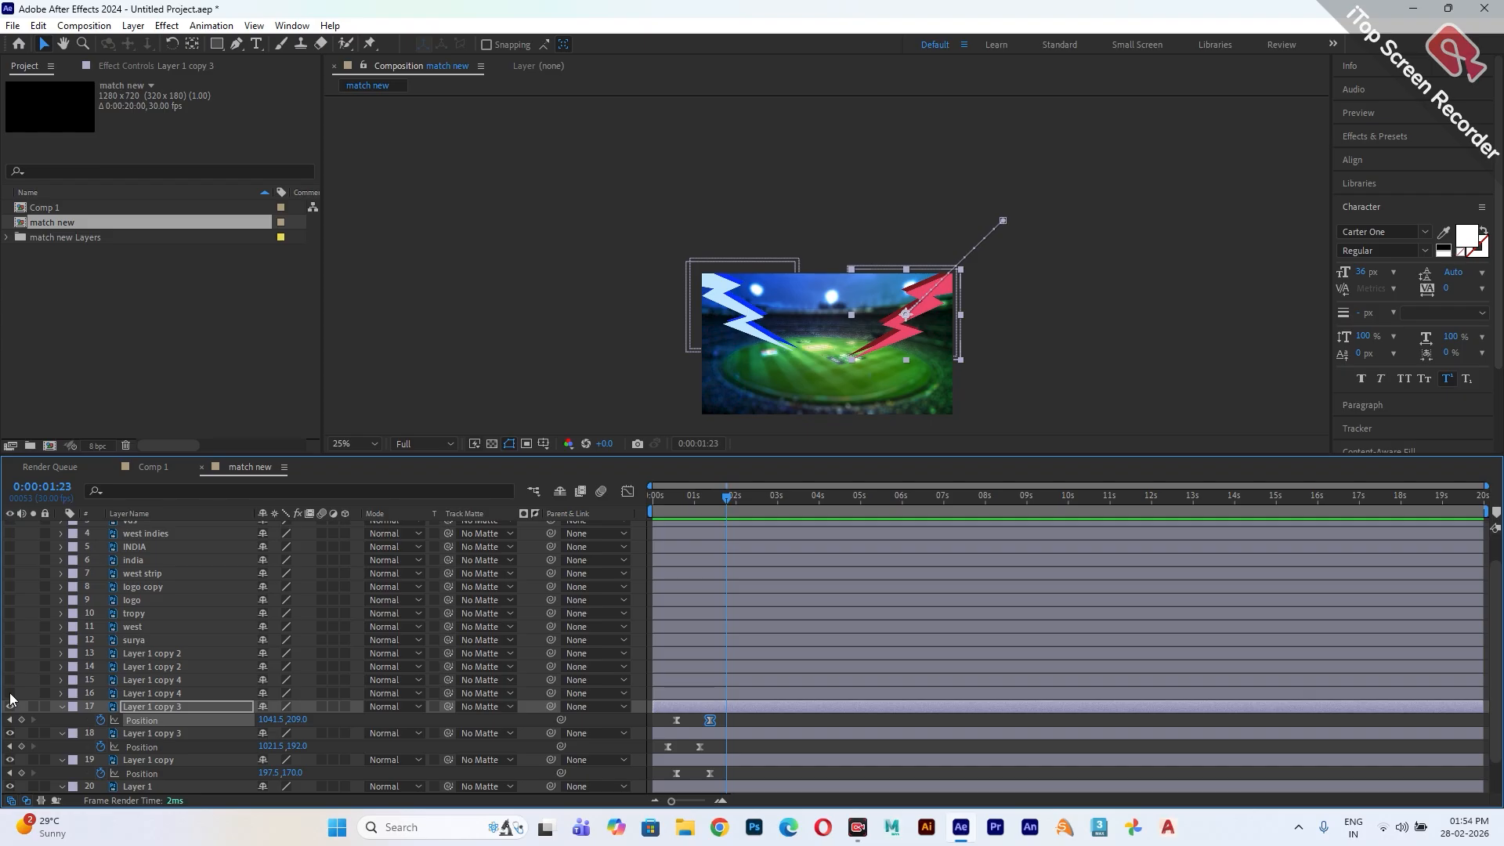
# - Pre-compose the four lightning bolt layers (Layer 1, Layer 1 copy and both Layer 1 copy 3) as "strip", moving all attributes into it
pyautogui.scroll(-3, 933, 281)
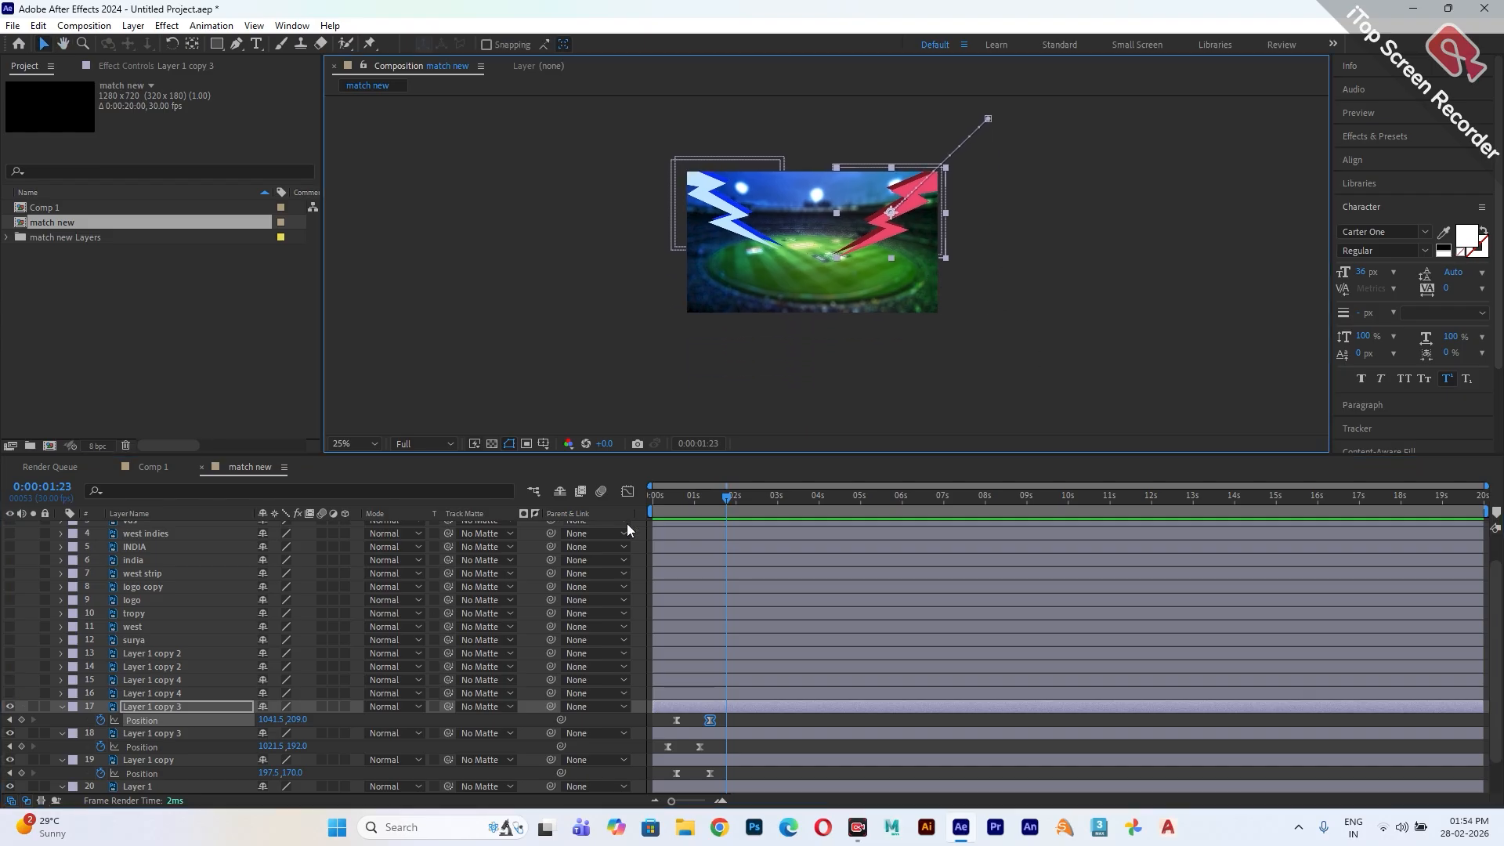
pyautogui.scroll(-3, 154, 717)
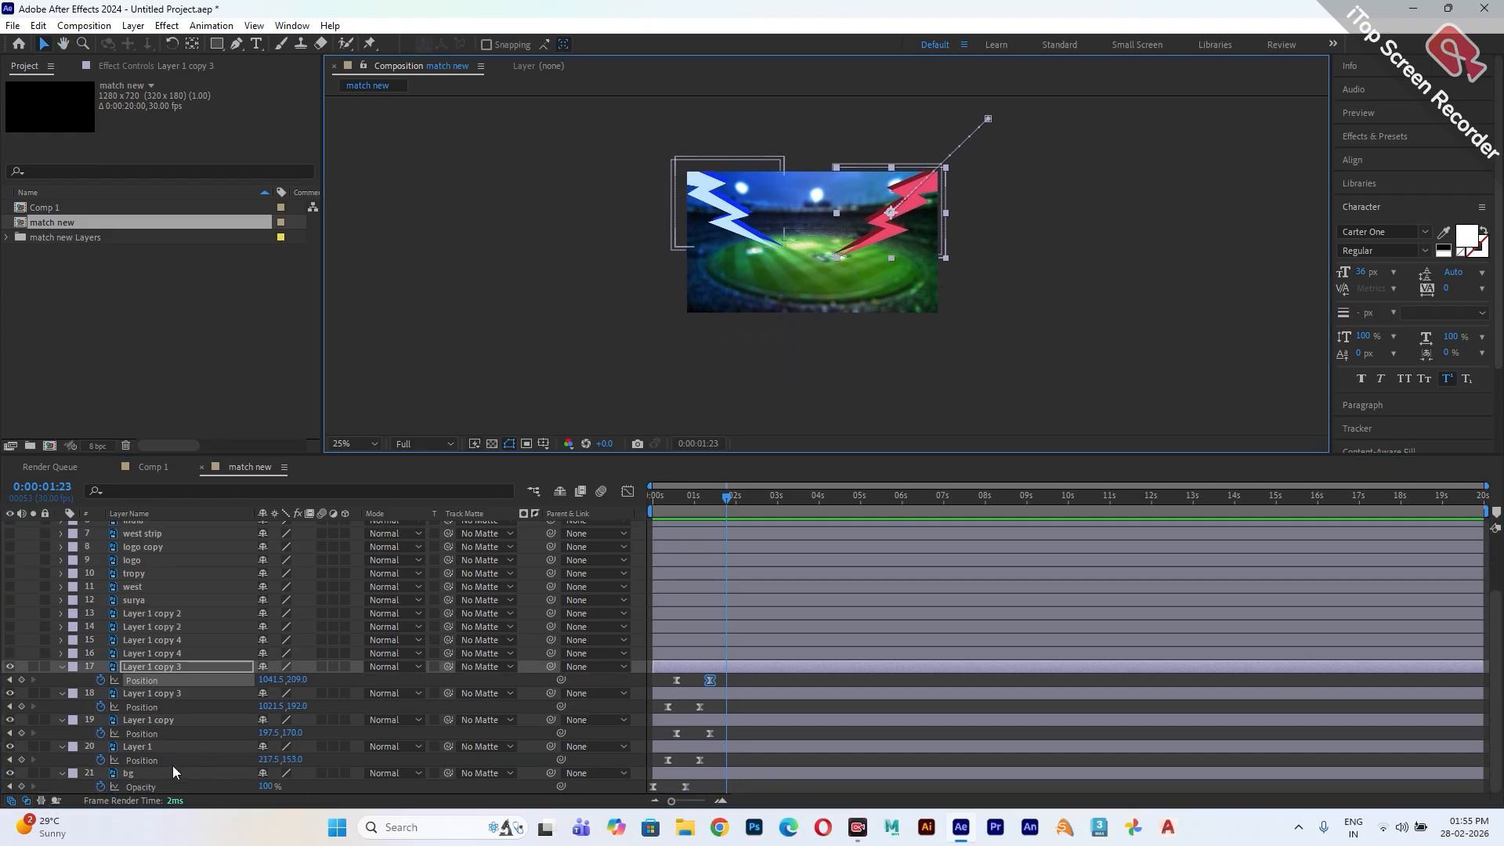
pyautogui.click(129, 749)
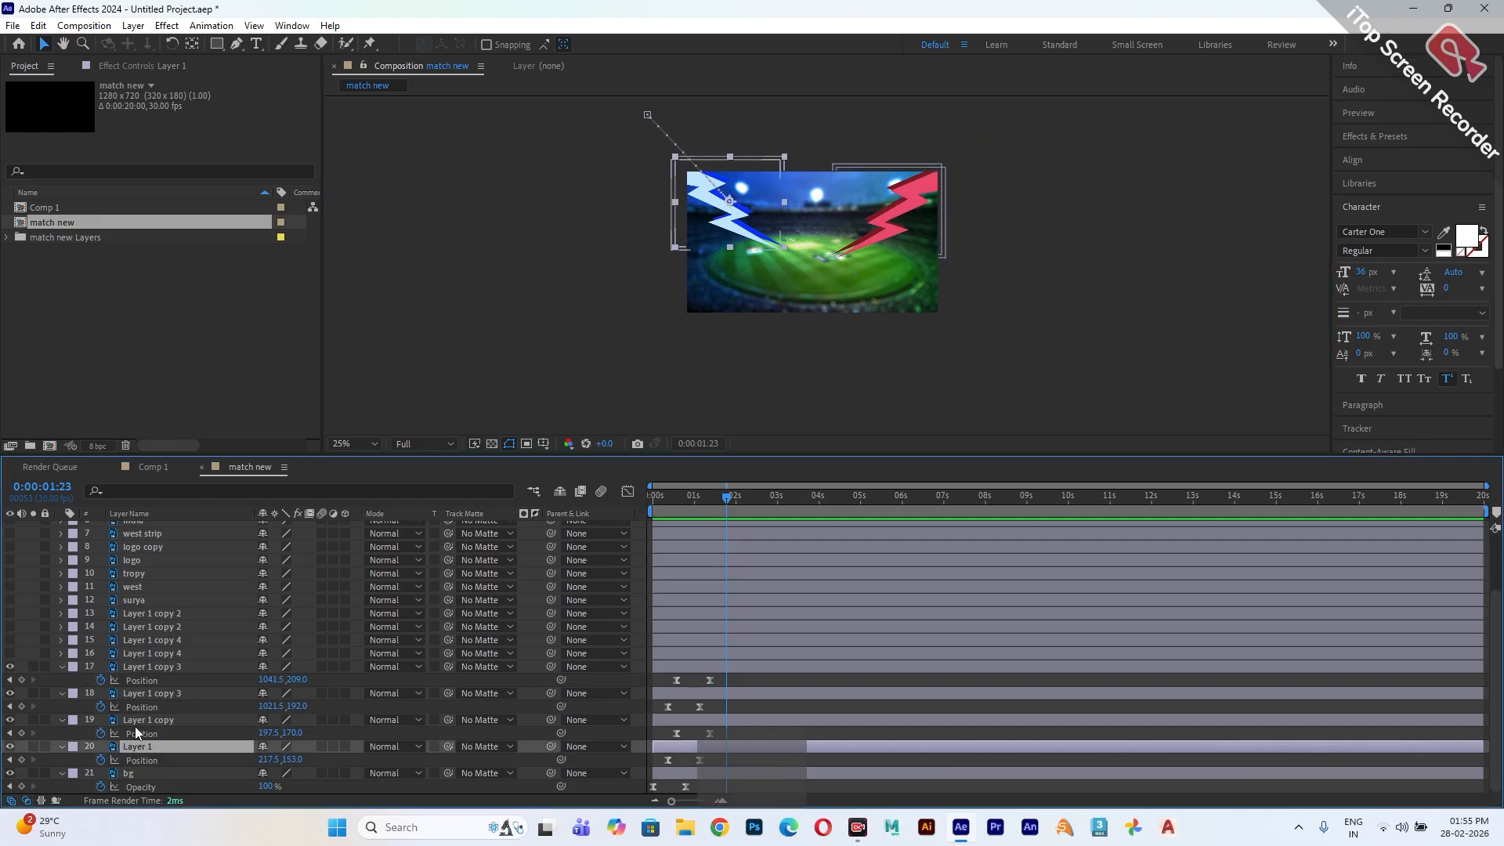
pyautogui.keyDown('ctrl'); pyautogui.click(136, 721); pyautogui.keyUp('ctrl')
pyautogui.keyDown('ctrl'); pyautogui.click(143, 697); pyautogui.keyUp('ctrl')
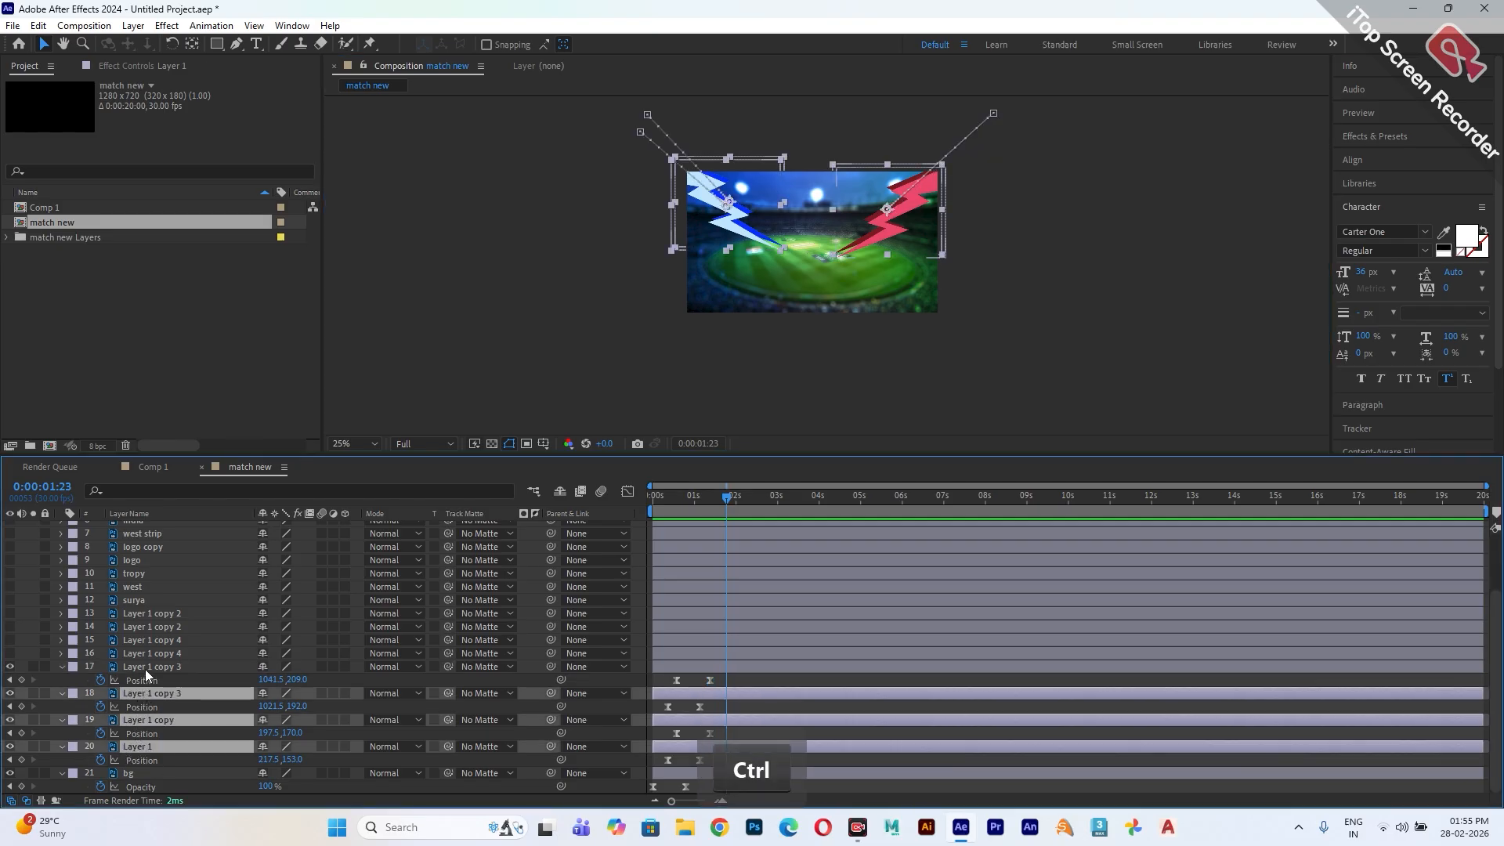
pyautogui.keyDown('ctrl'); pyautogui.click(144, 669); pyautogui.keyUp('ctrl')
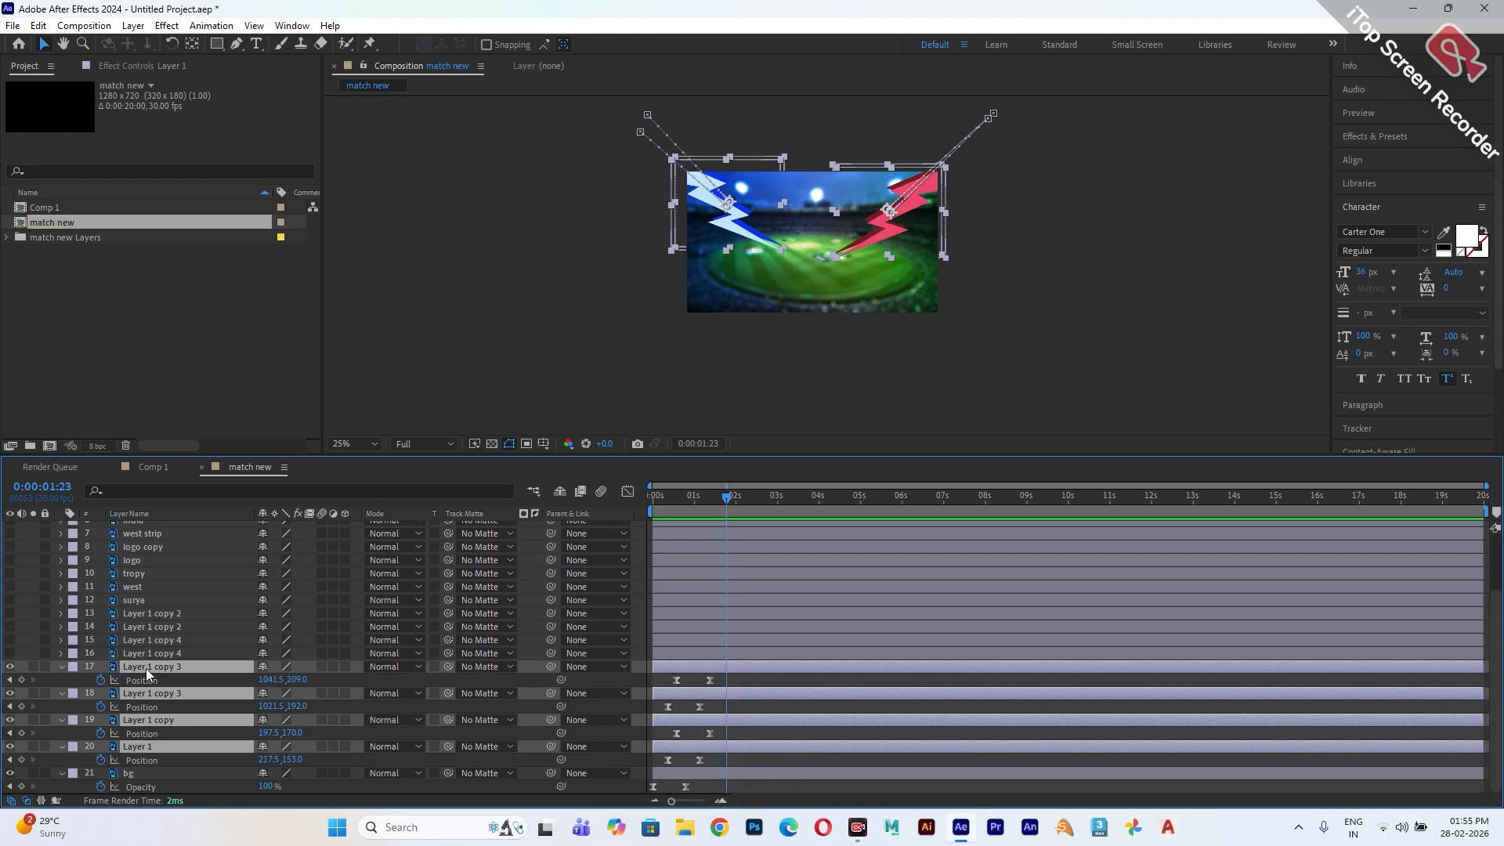
pyautogui.rightClick(145, 669)
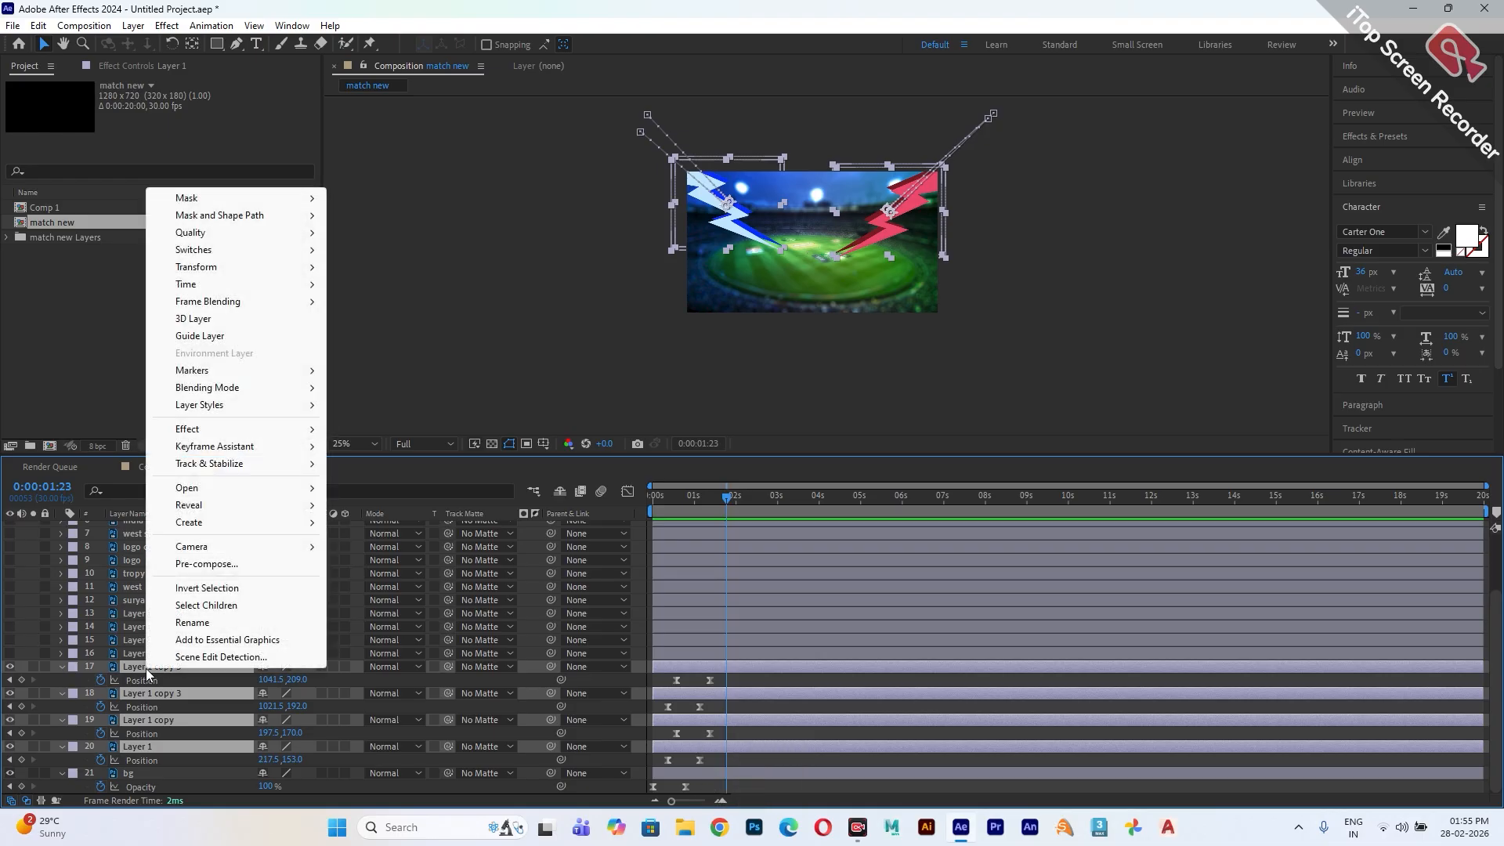
pyautogui.click(191, 565)
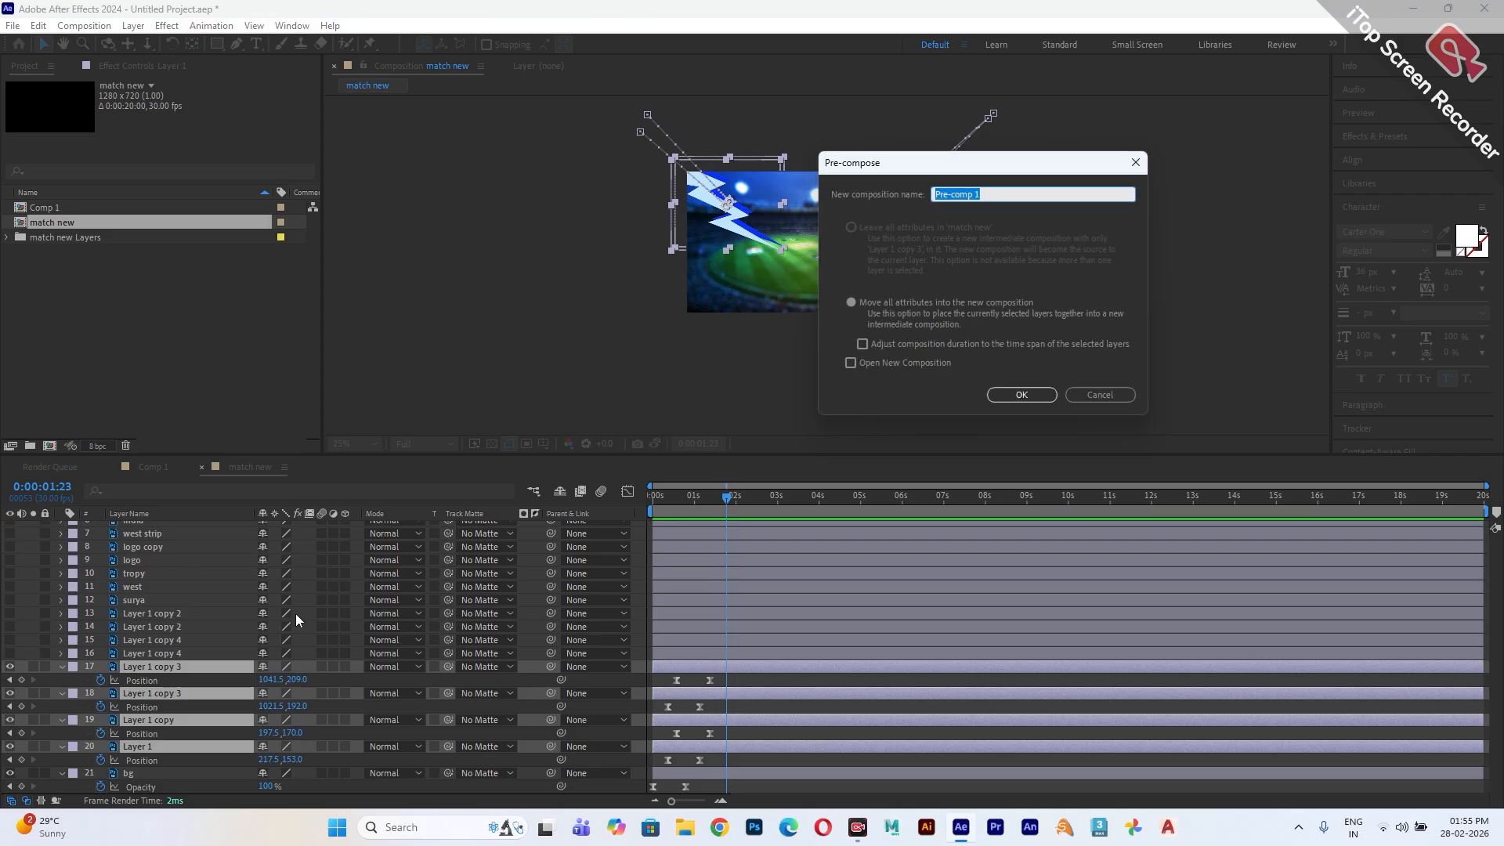
pyautogui.click(876, 305)
pyautogui.moveTo(983, 195); pyautogui.dragTo(913, 204)
pyautogui.write('strip')
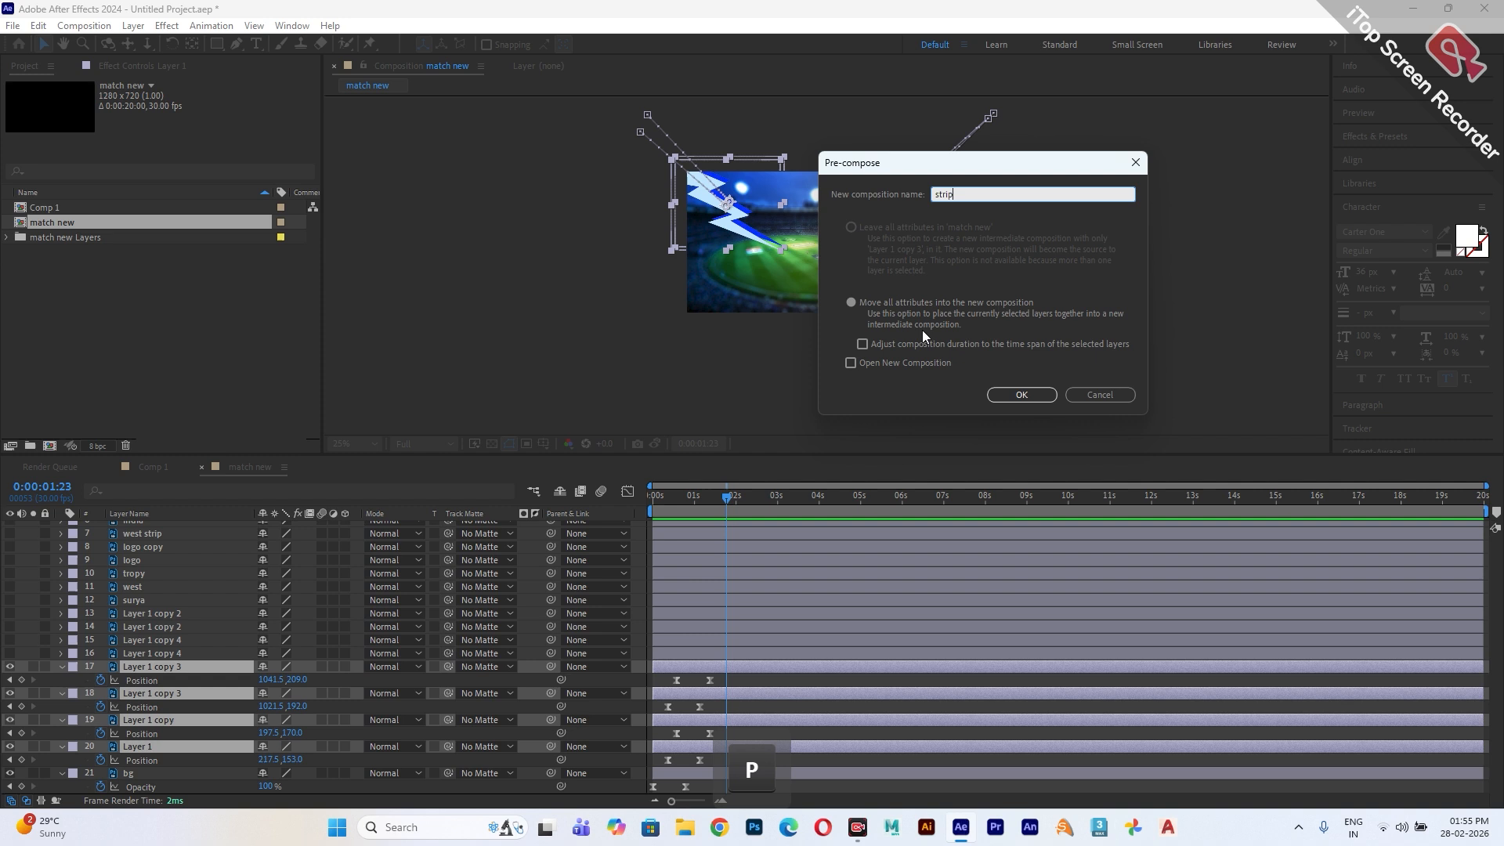
pyautogui.click(852, 302)
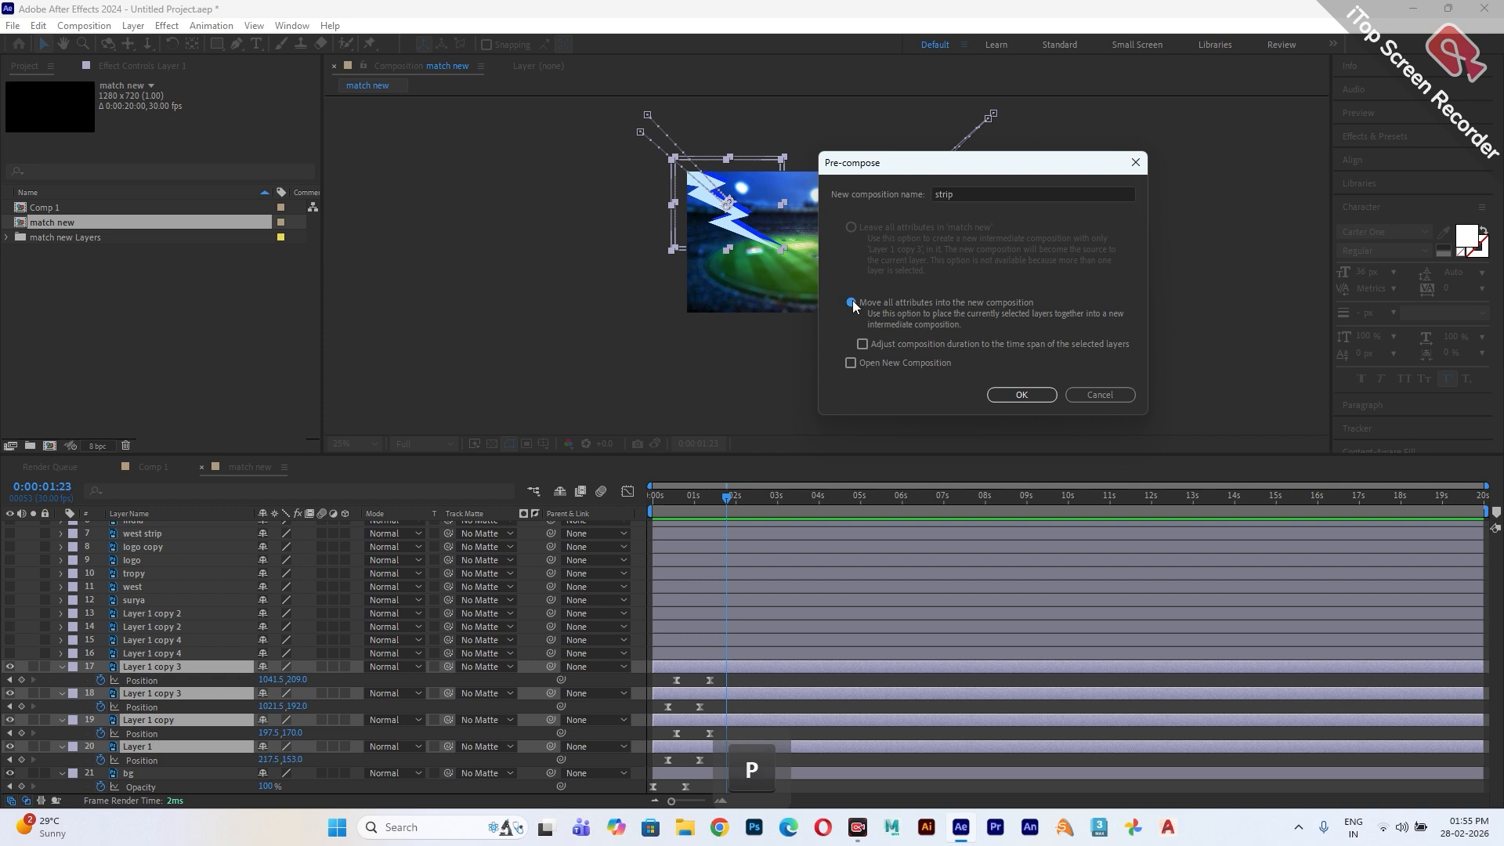
pyautogui.click(1021, 396)
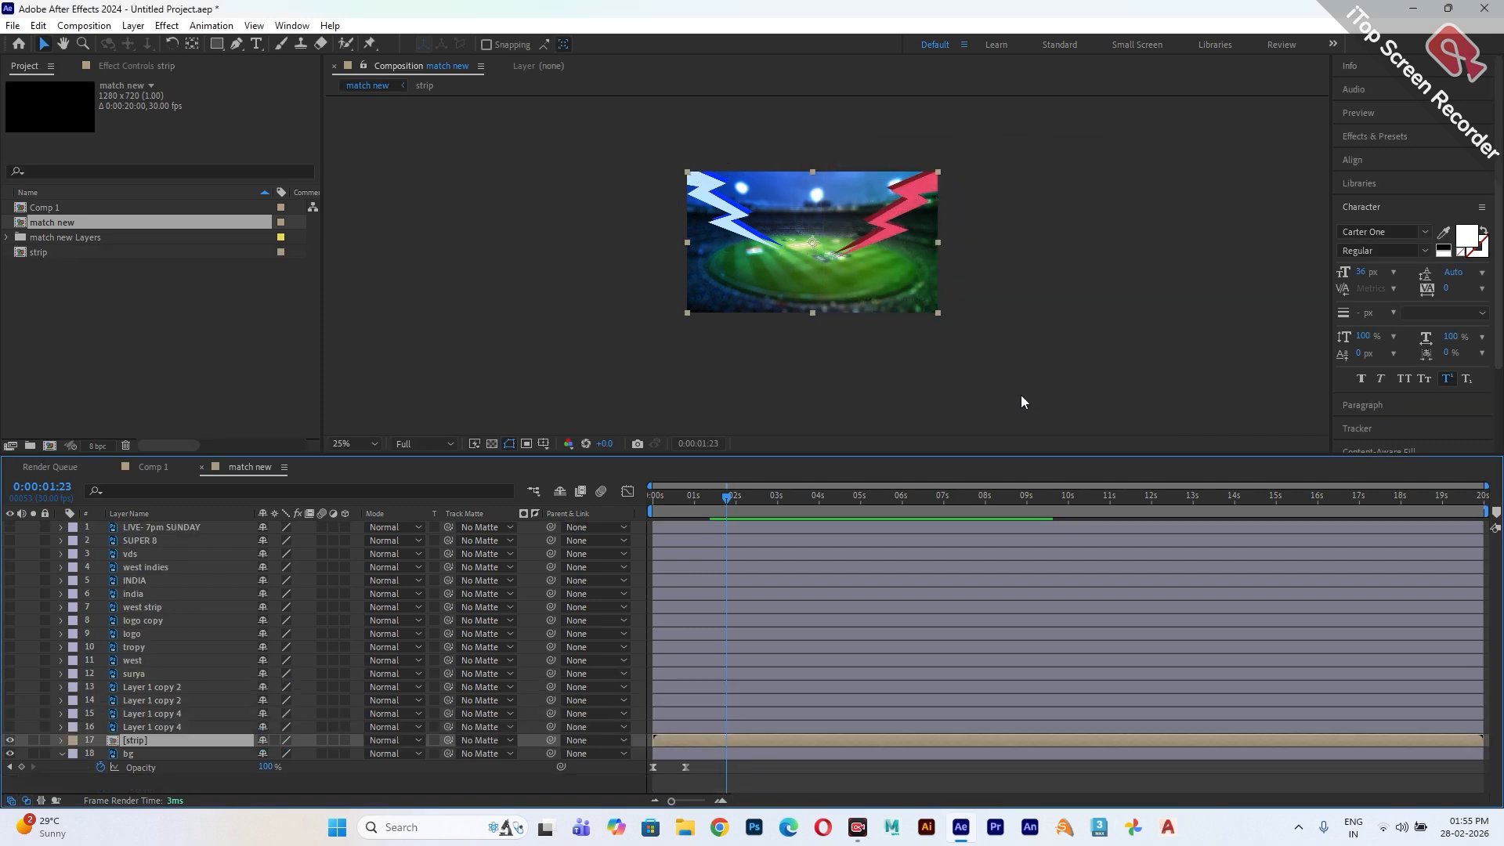
# - Toggle the strip pre-comp's visibility off and on to check that it contains all the bolts
pyautogui.click(9, 740)
pyautogui.click(10, 741)
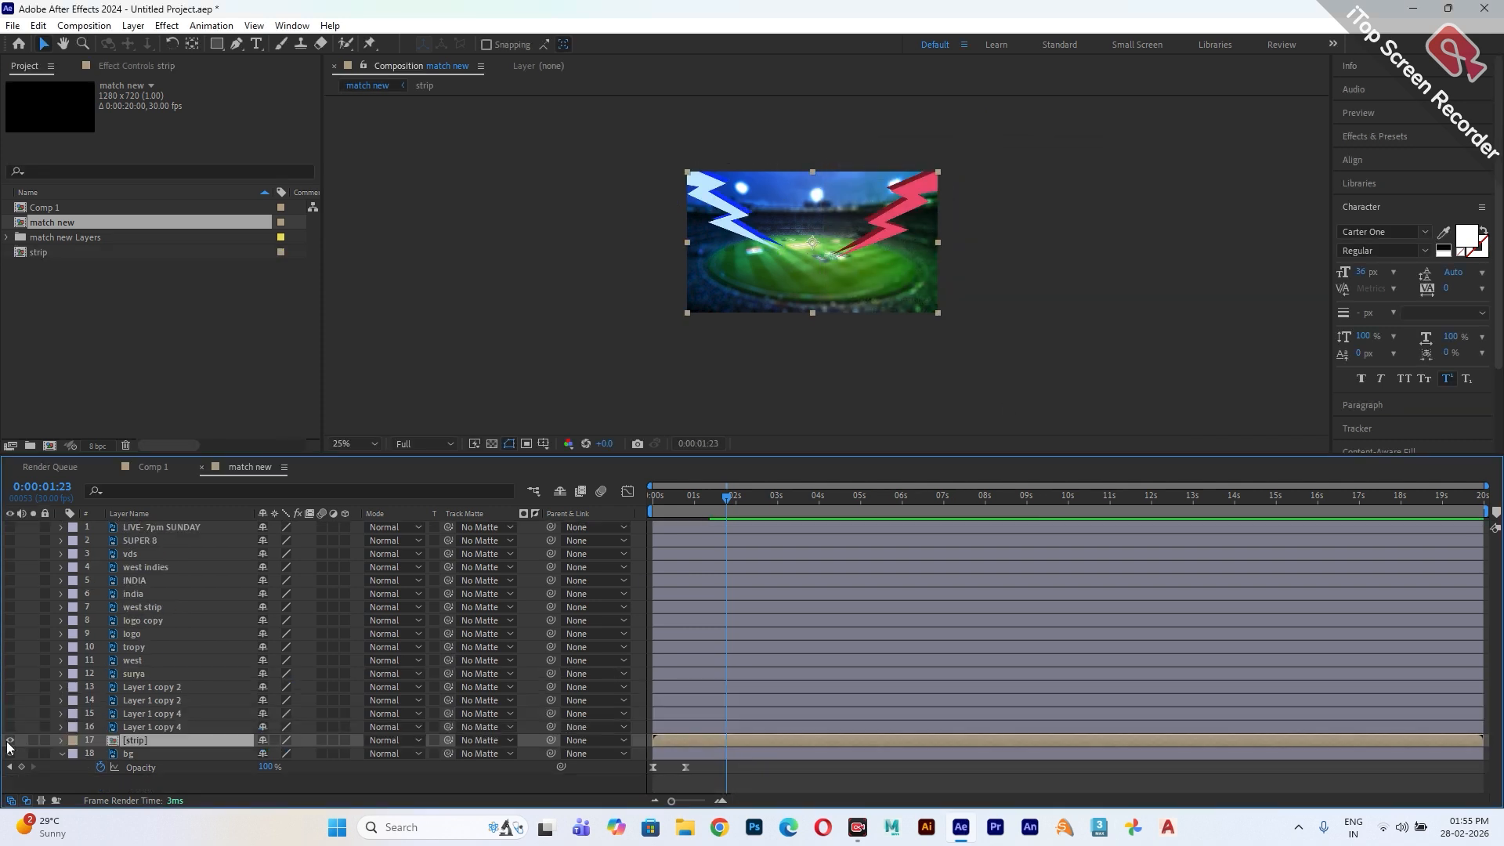
pyautogui.click(9, 740)
pyautogui.click(10, 741)
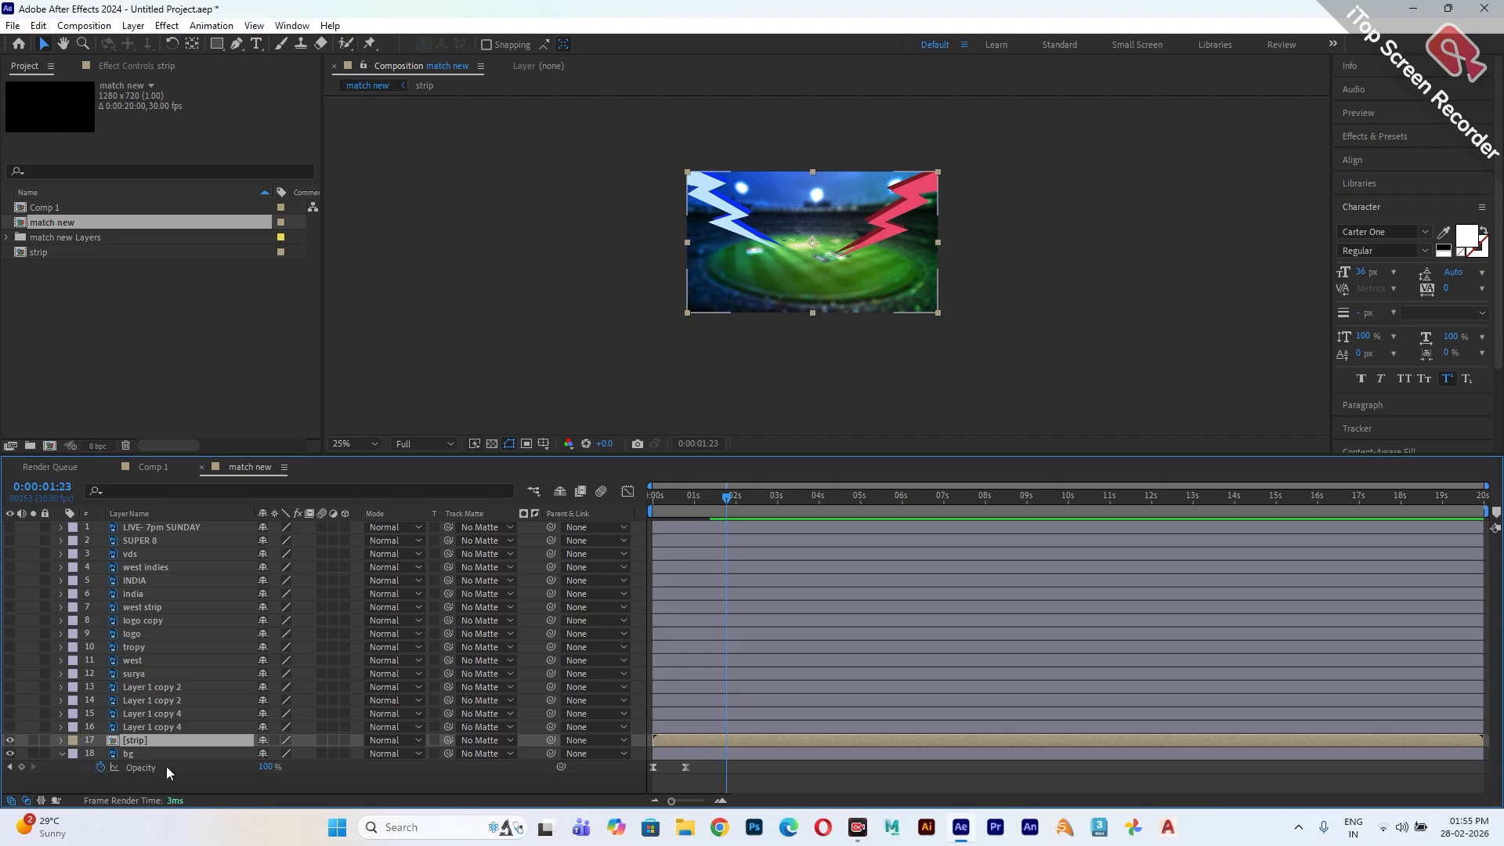
# - Duplicate the strip pre-comp and flip the copy vertically to mirror the bolts onto the lower half of the poster
pyautogui.hotkey('ctrl', 'd')
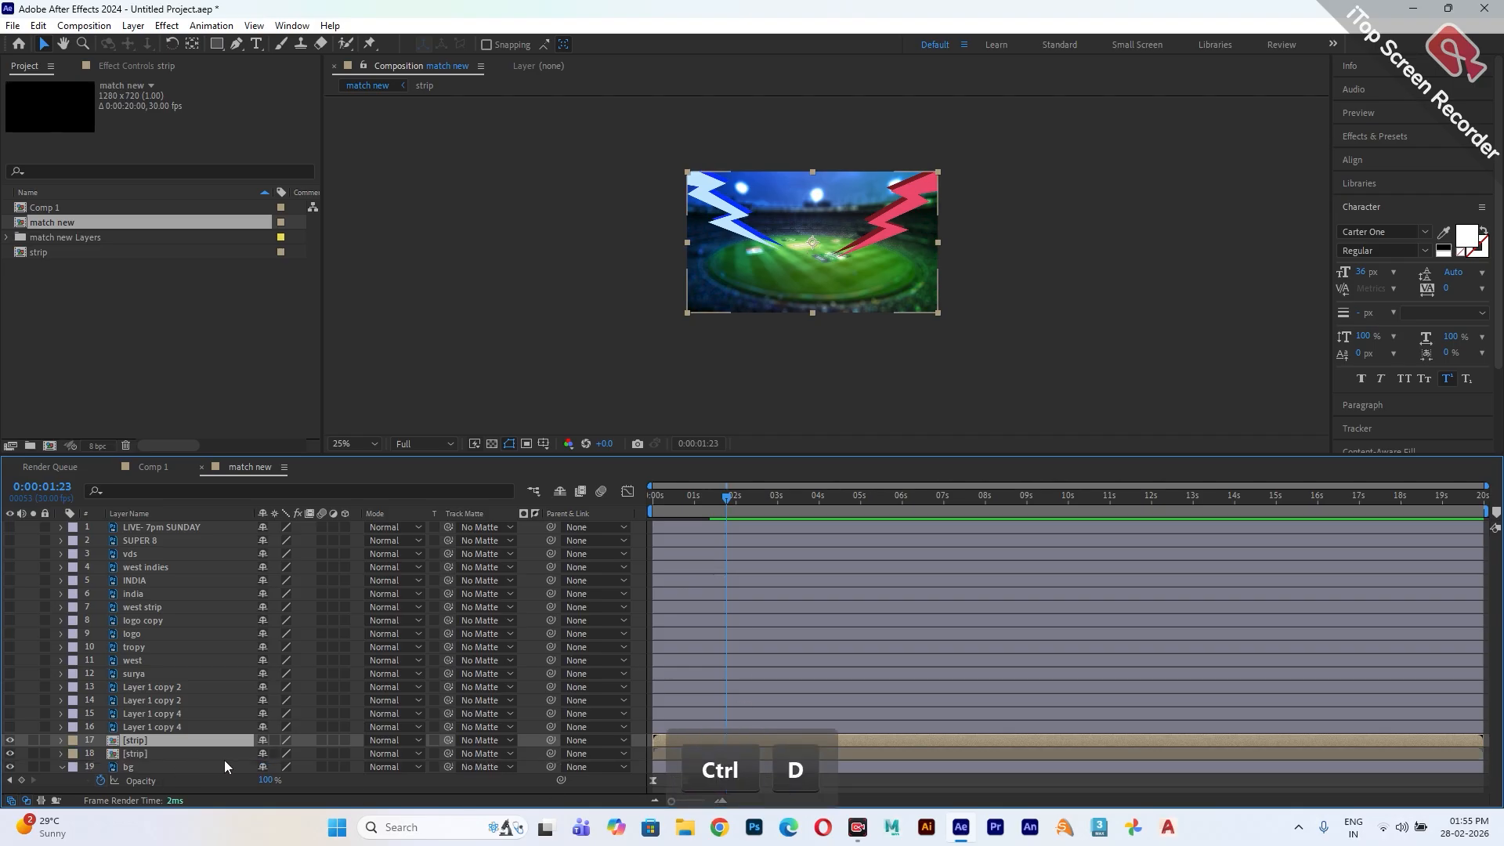
pyautogui.rightClick(850, 738)
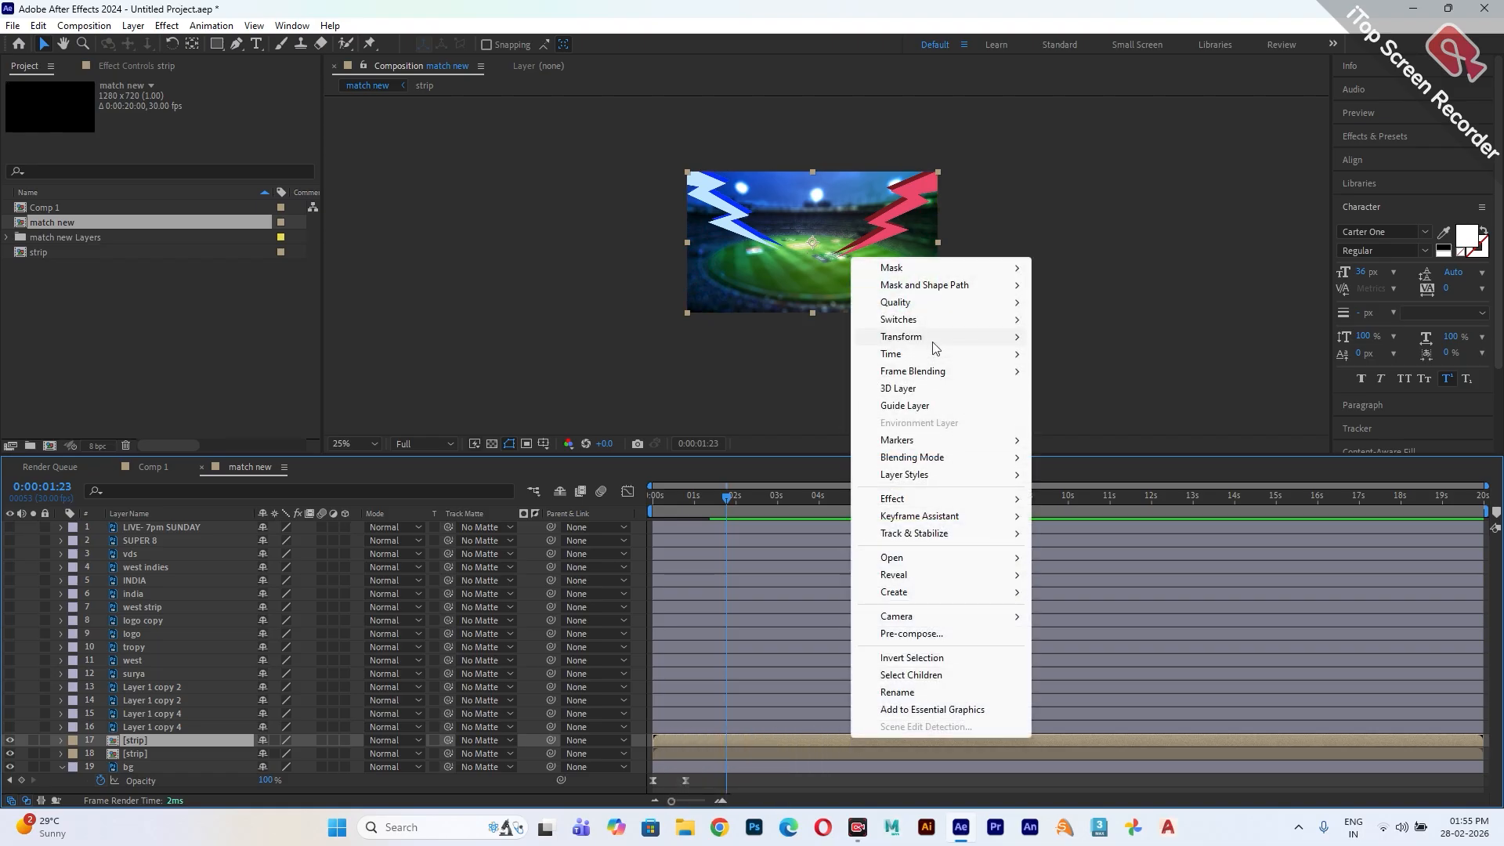
pyautogui.moveTo(932, 340)
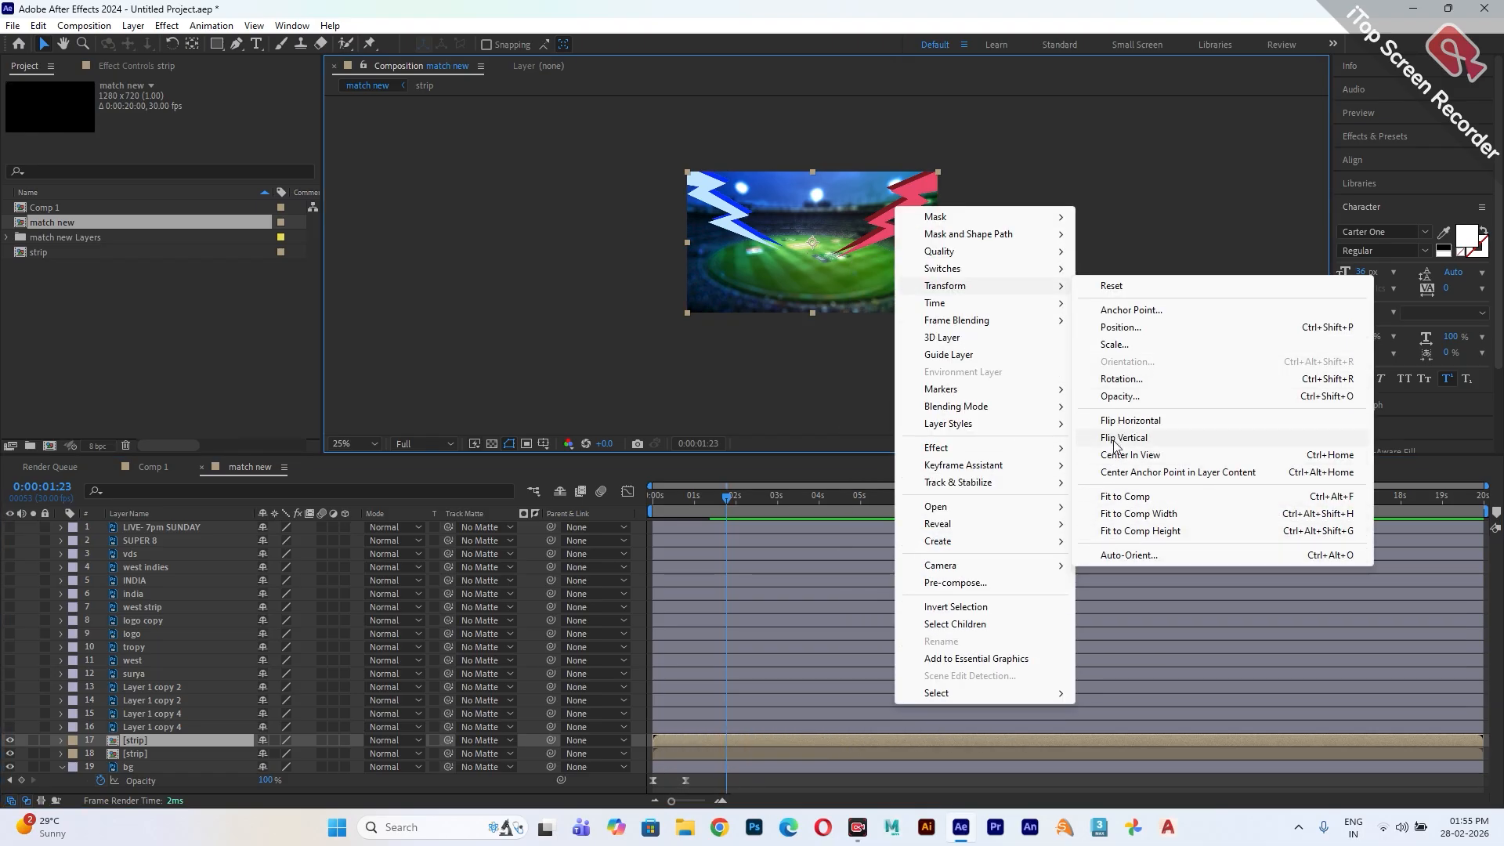
pyautogui.click(1115, 437)
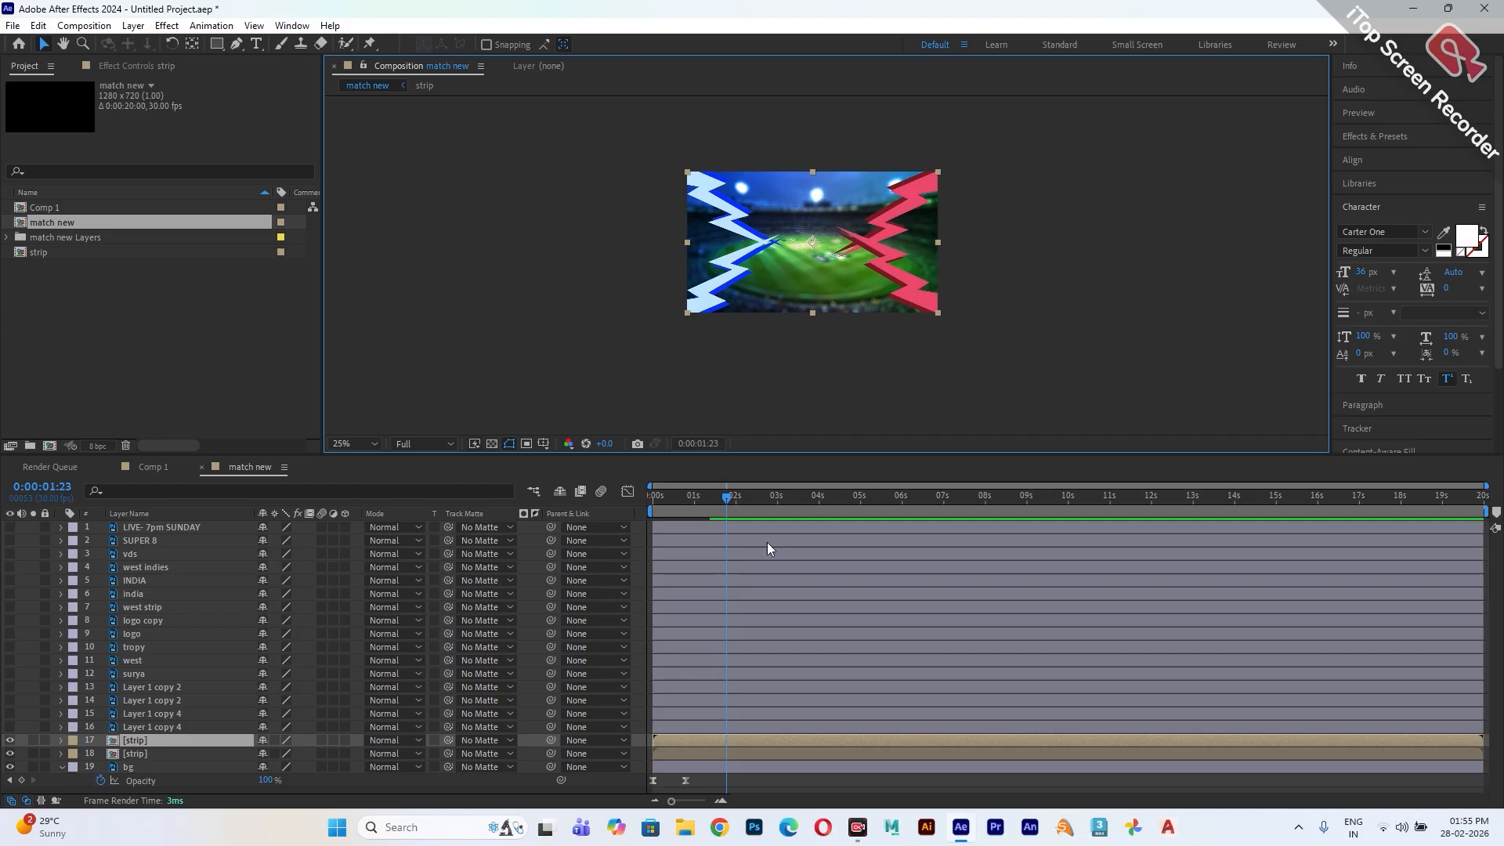
# - Delay the flipped strip layer slightly in the timeline and preview the bolts from the start
pyautogui.moveTo(727, 500); pyautogui.dragTo(637, 503)
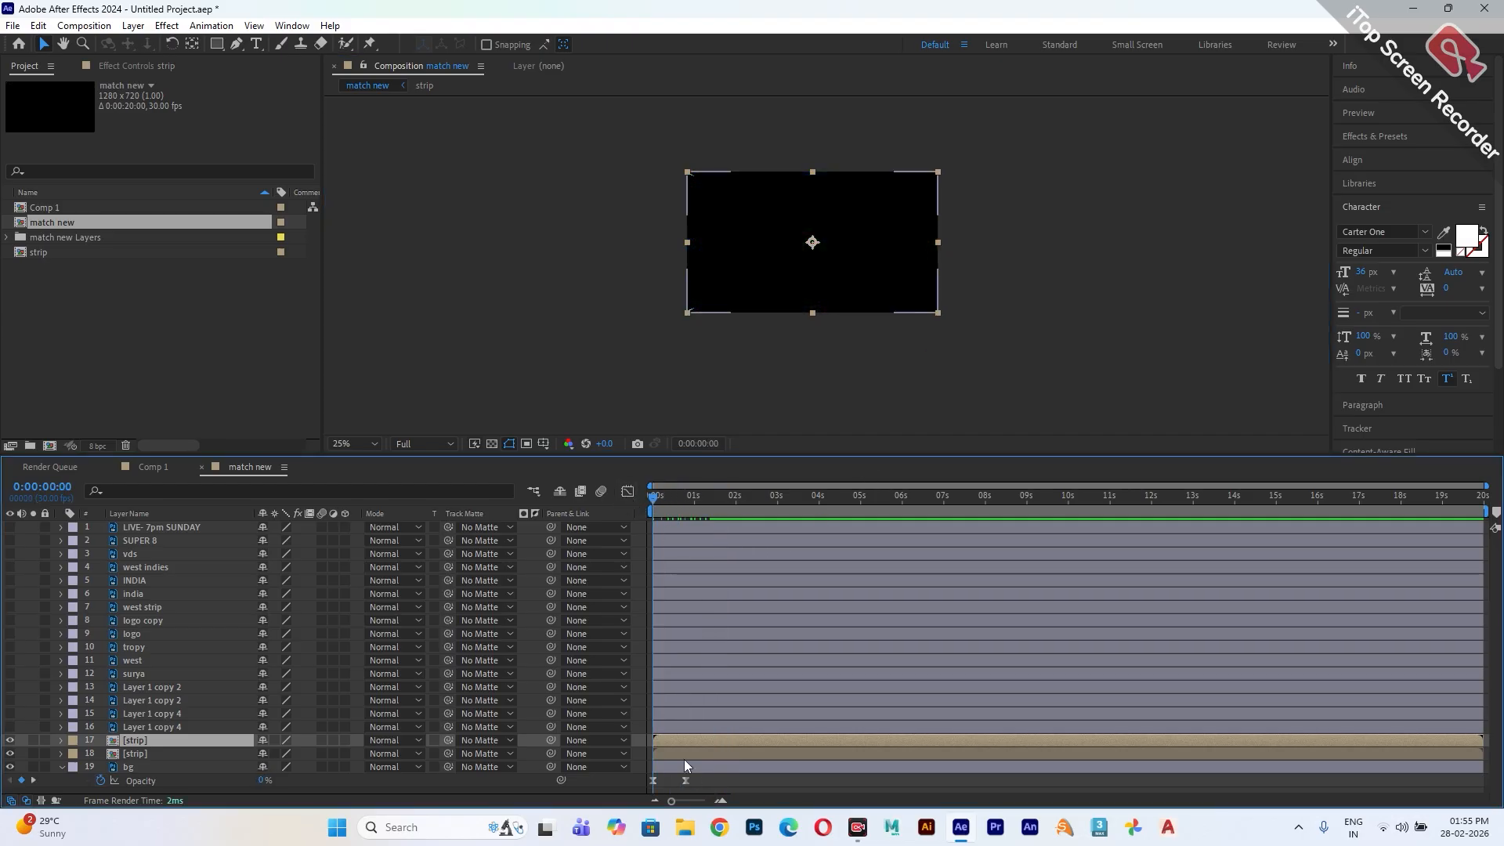
pyautogui.moveTo(677, 744); pyautogui.dragTo(688, 745)
pyautogui.press('space')
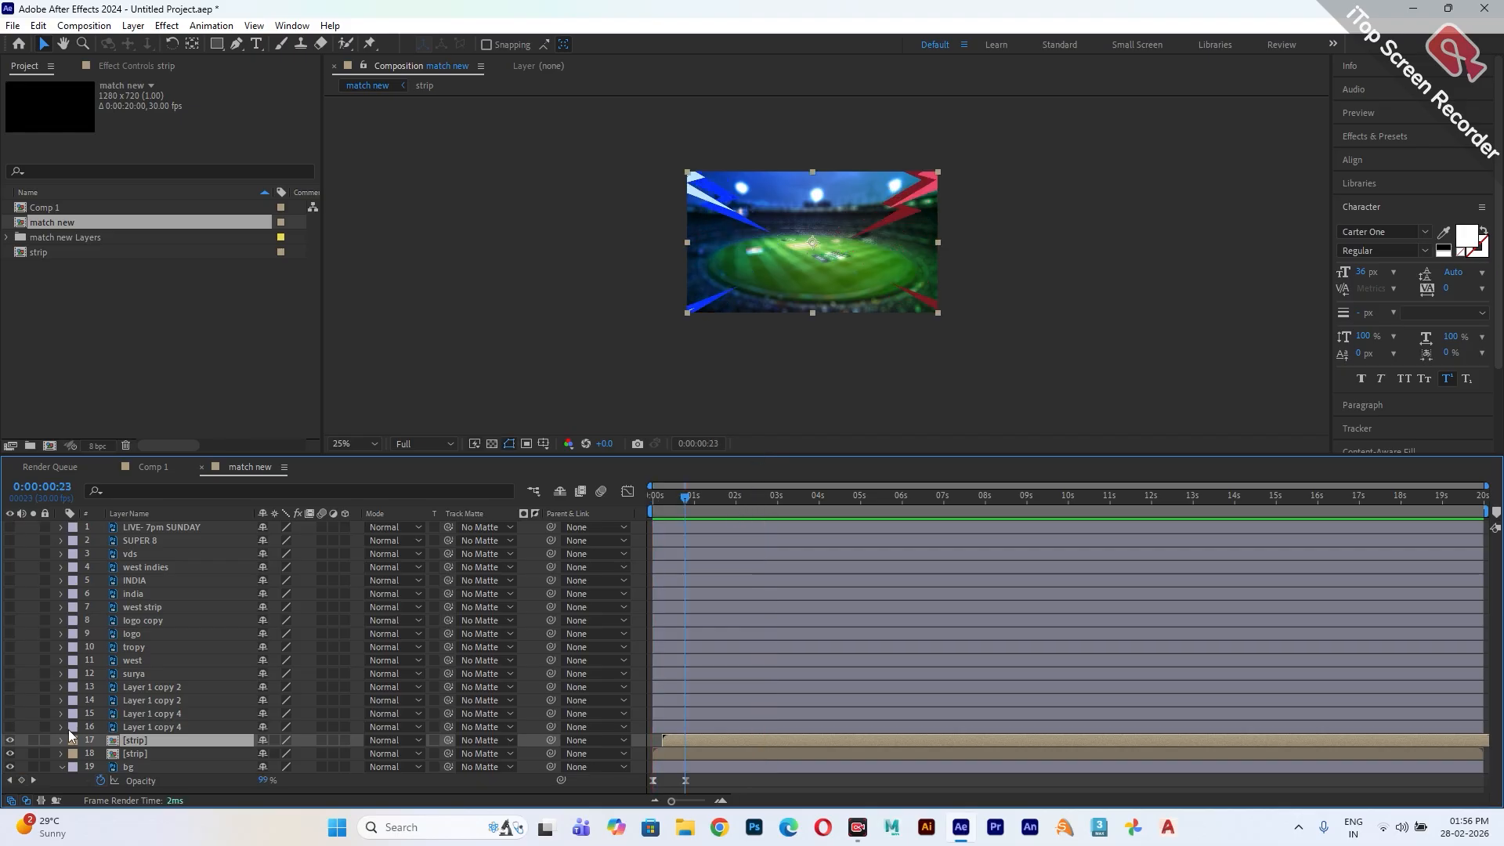
# - Delete the four unused bolt layers, both Layer 1 copy 4 and both Layer 1 copy 2
pyautogui.click(139, 727)
pyautogui.keyDown('ctrl'); pyautogui.click(143, 714); pyautogui.keyUp('ctrl')
pyautogui.keyDown('ctrl'); pyautogui.click(142, 702); pyautogui.keyUp('ctrl')
pyautogui.keyDown('ctrl'); pyautogui.click(144, 689); pyautogui.keyUp('ctrl')
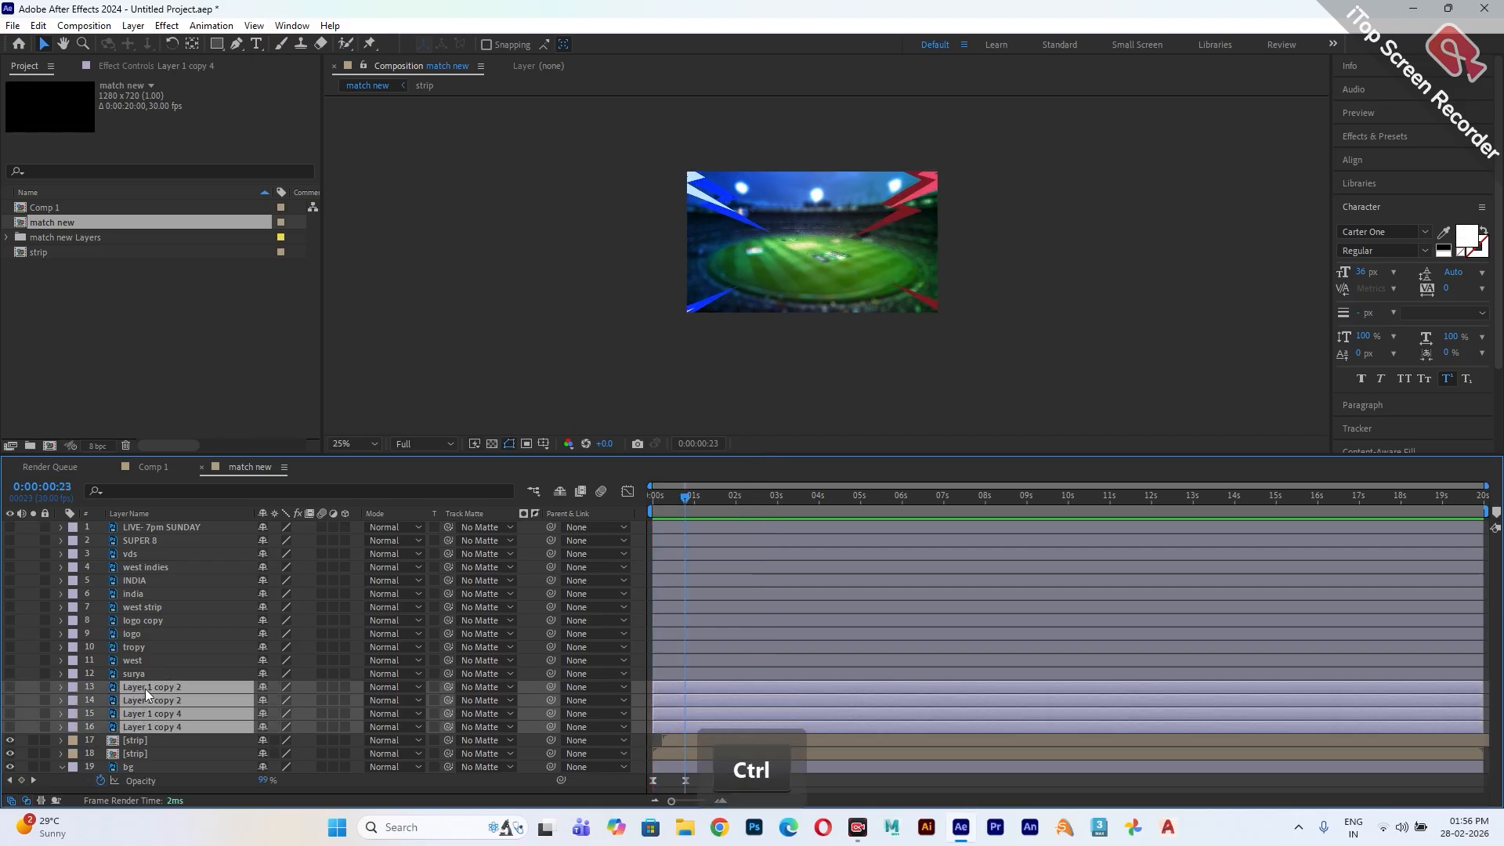
pyautogui.press('Delete')
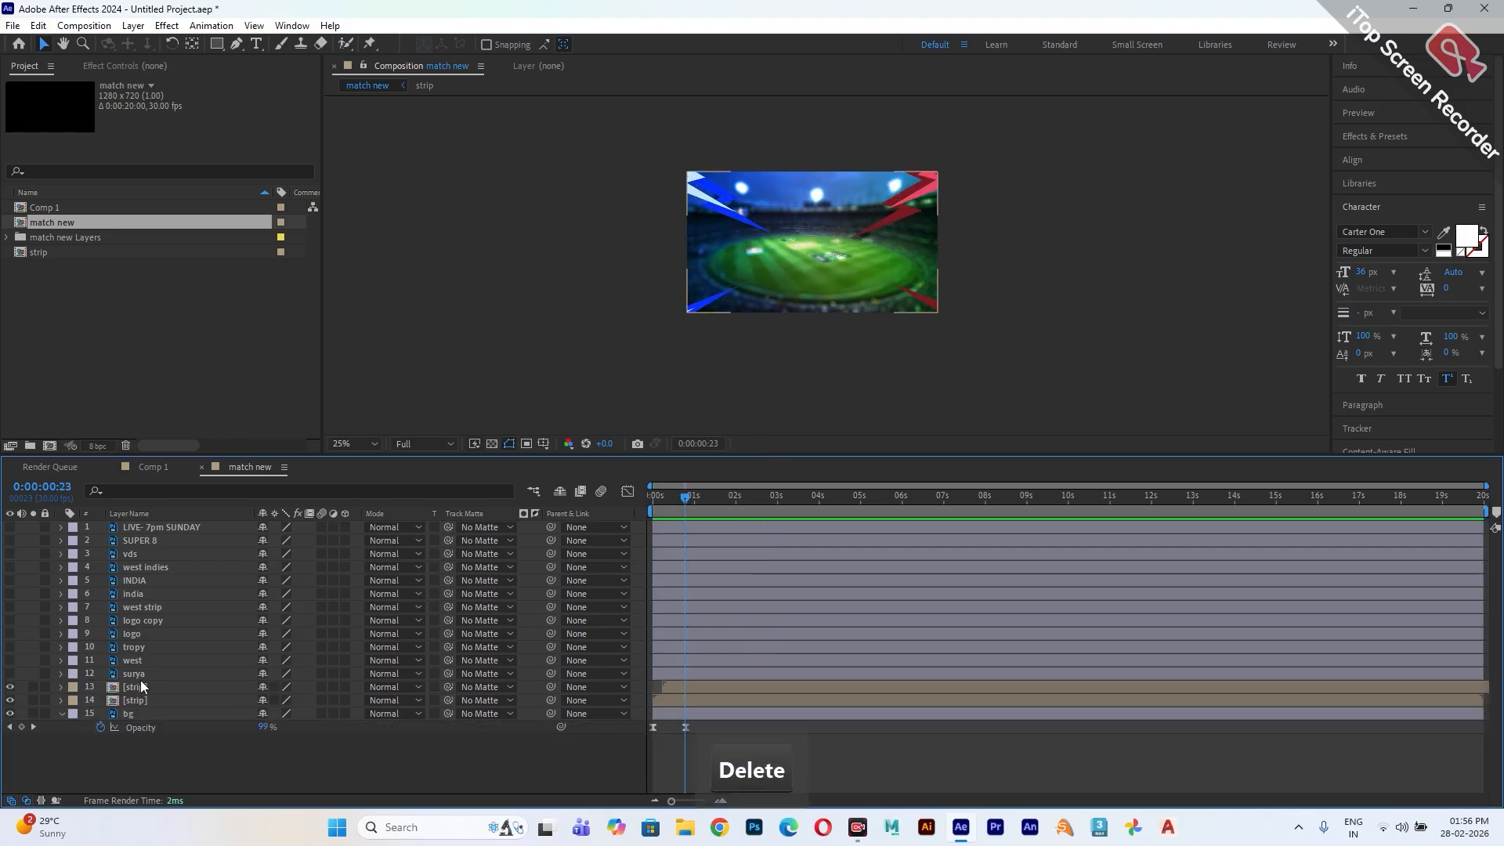
# - Show and hide the surya, west, logo and logo copy layers one by one to check their contents, leaving nothing selected
pyautogui.click(139, 678)
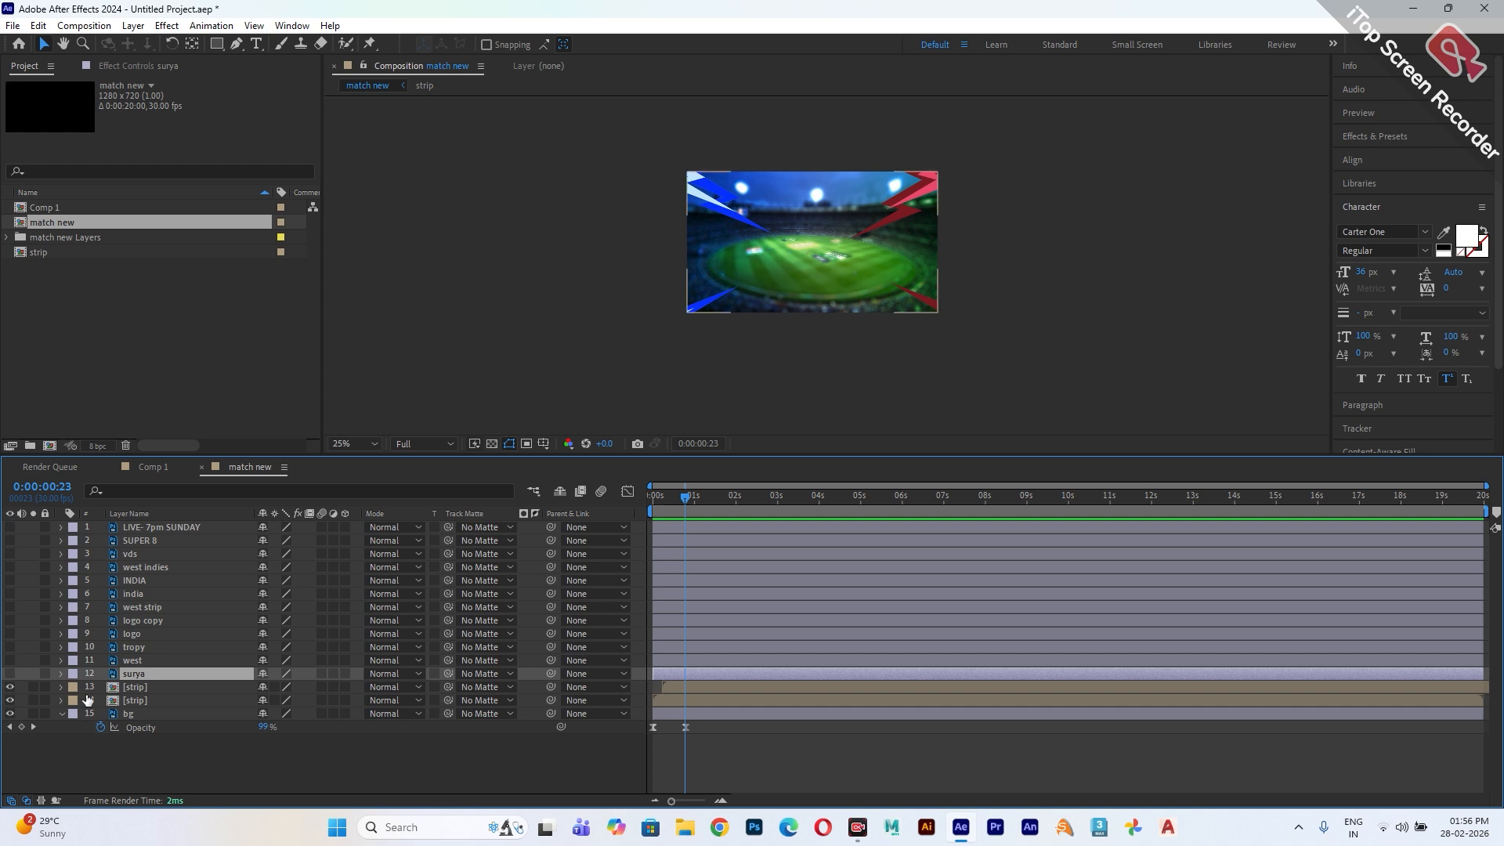
pyautogui.click(10, 675)
pyautogui.click(11, 674)
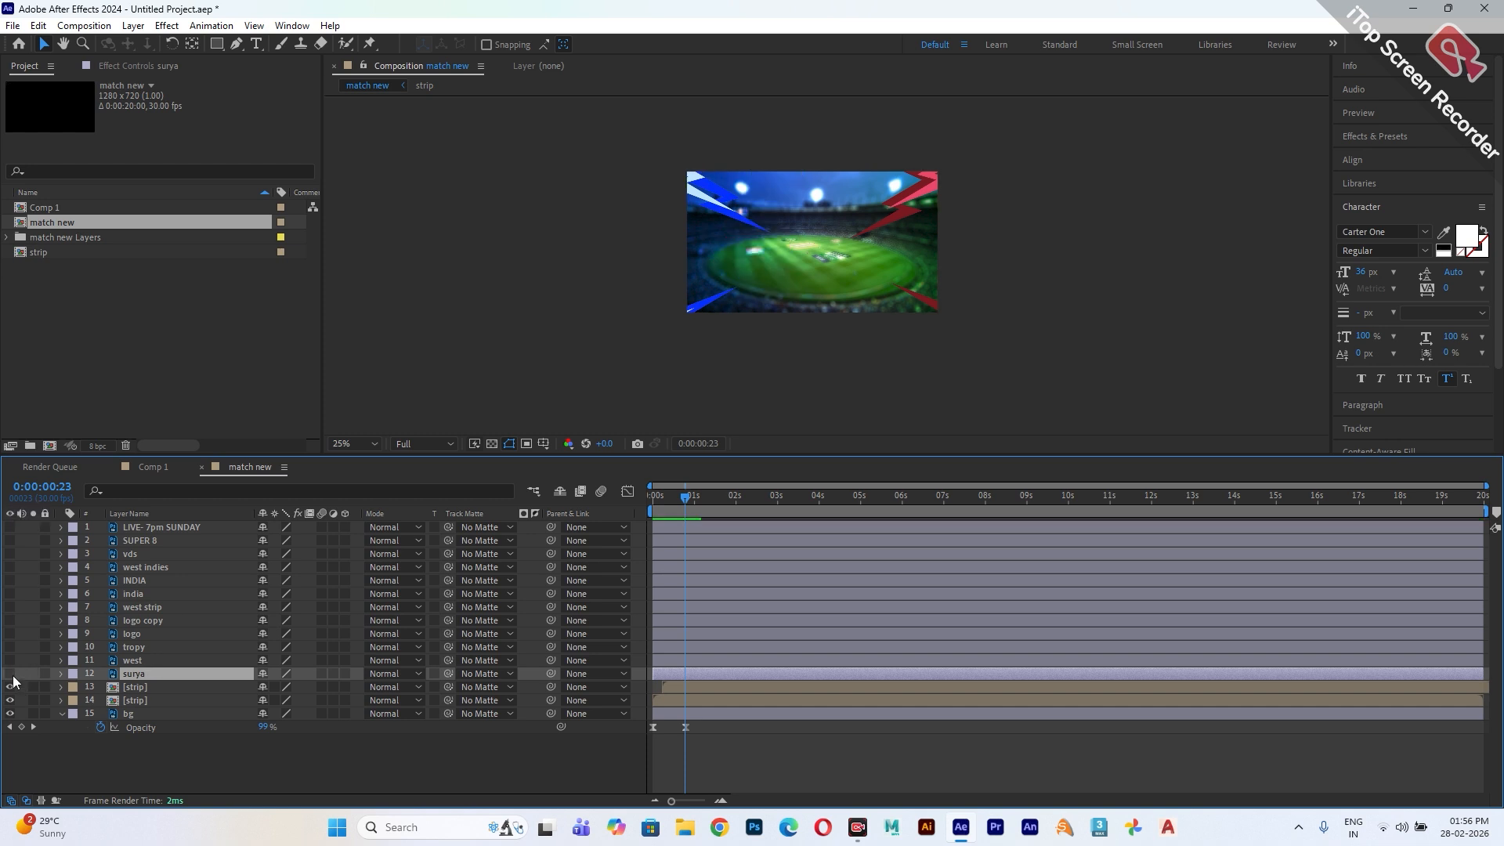
pyautogui.click(10, 660)
pyautogui.click(11, 660)
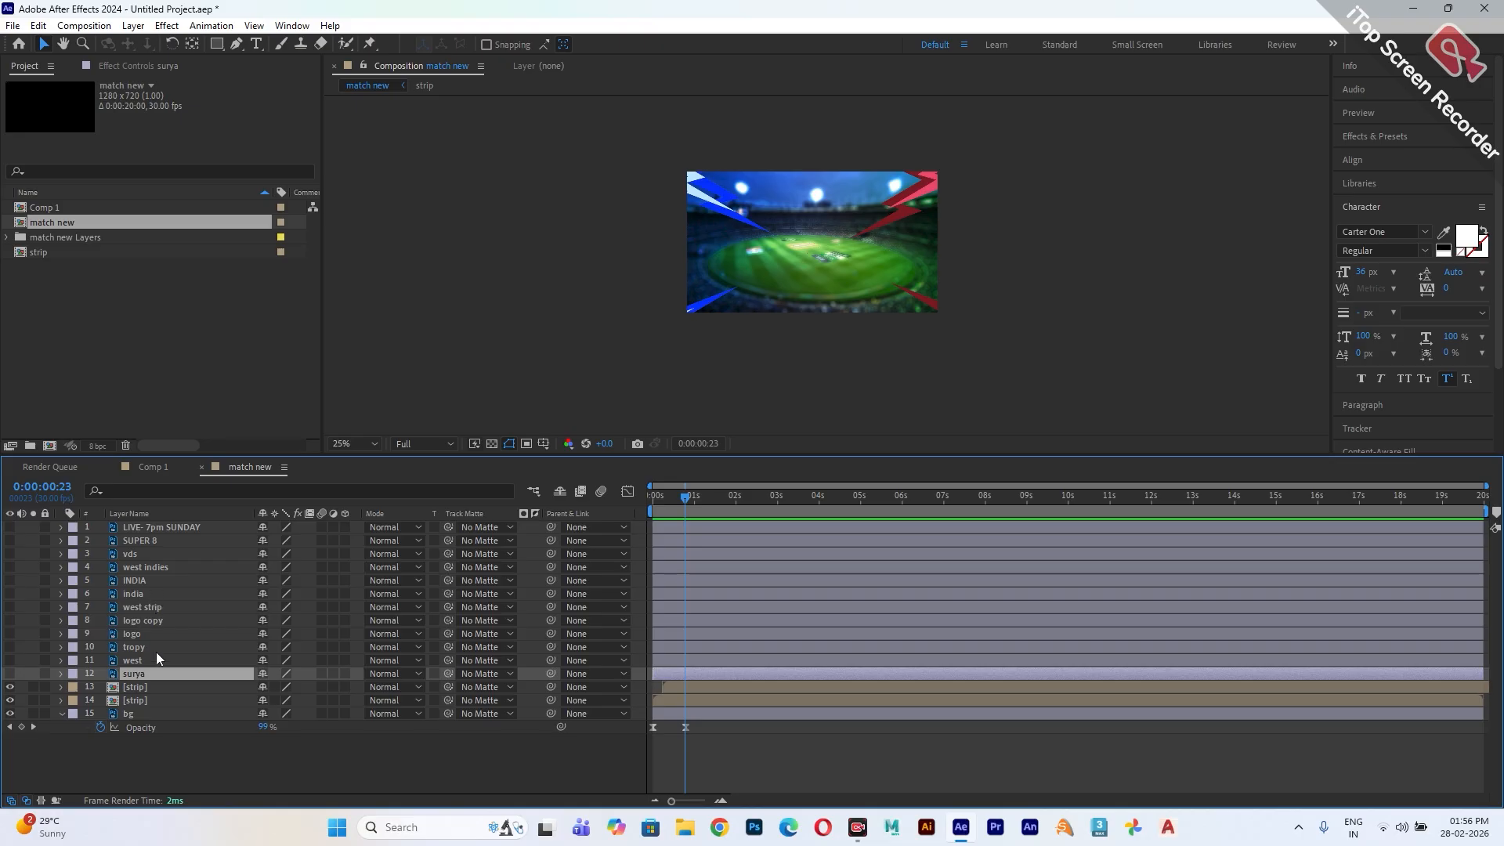
pyautogui.click(138, 636)
pyautogui.click(13, 634)
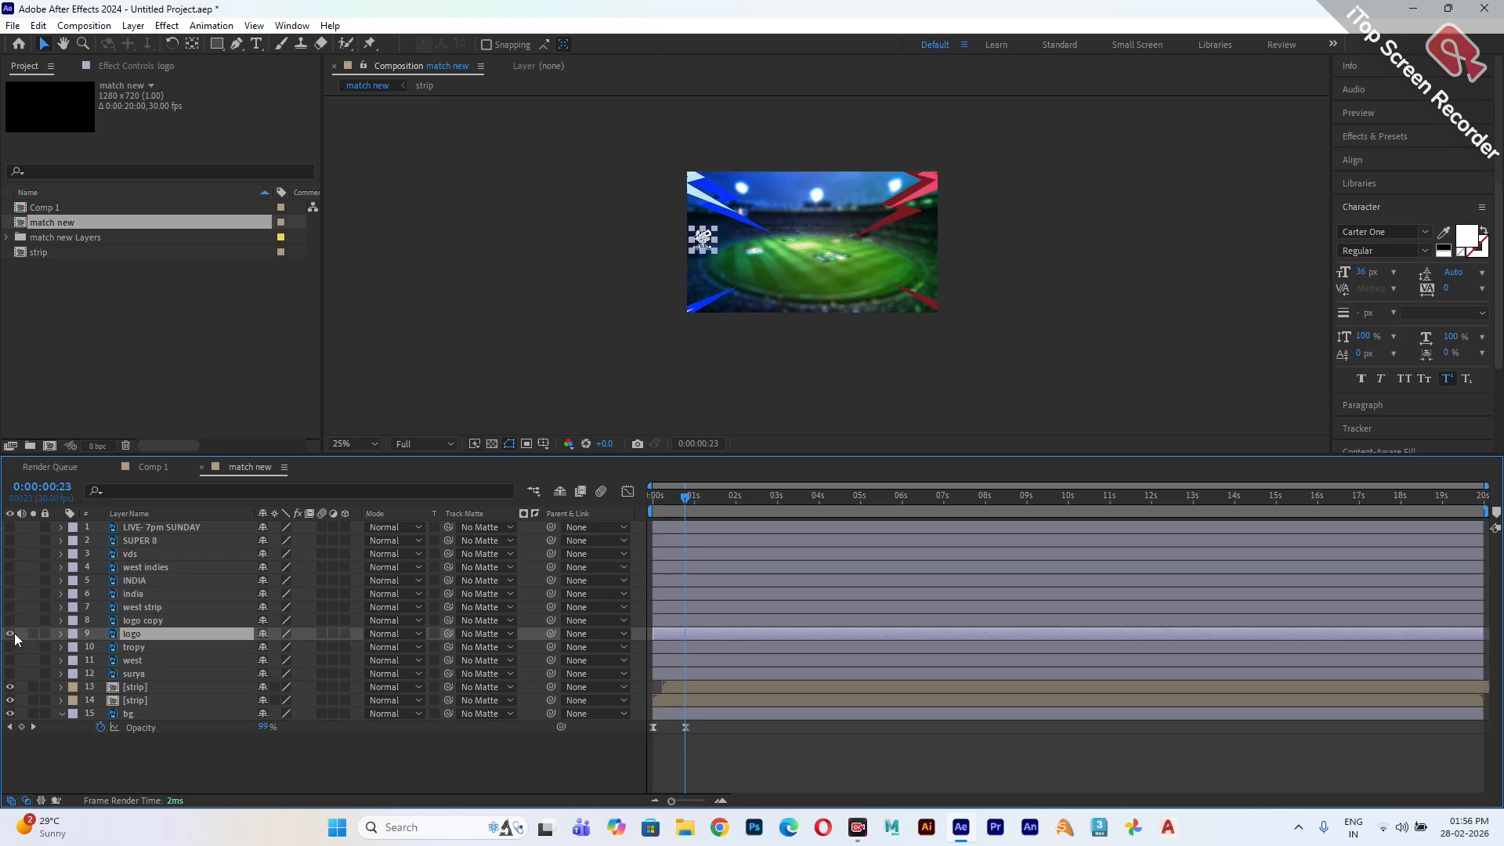
pyautogui.click(11, 634)
pyautogui.click(10, 621)
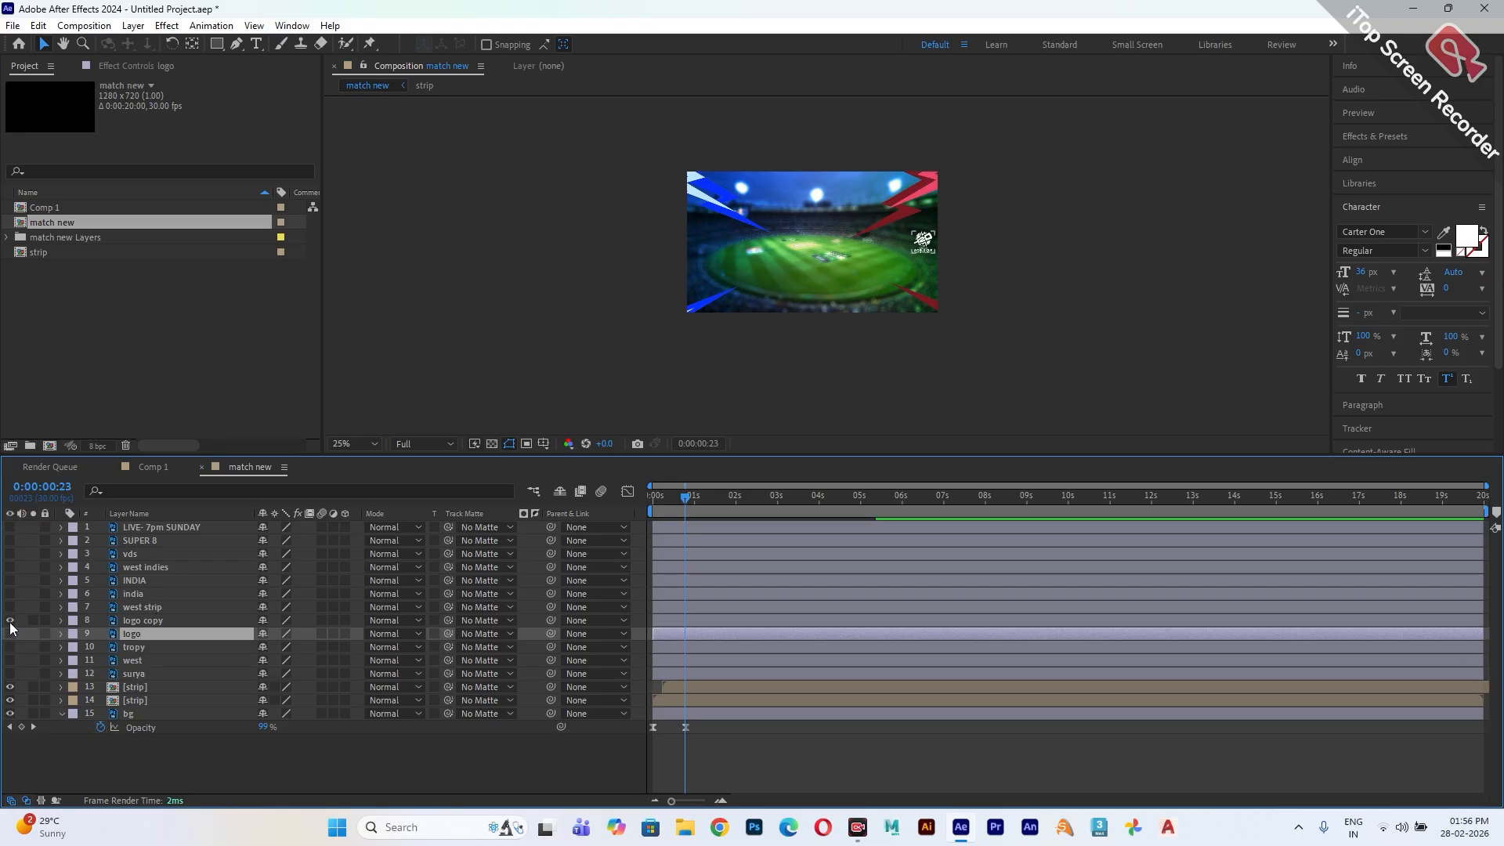
pyautogui.click(10, 620)
pyautogui.press('F2')
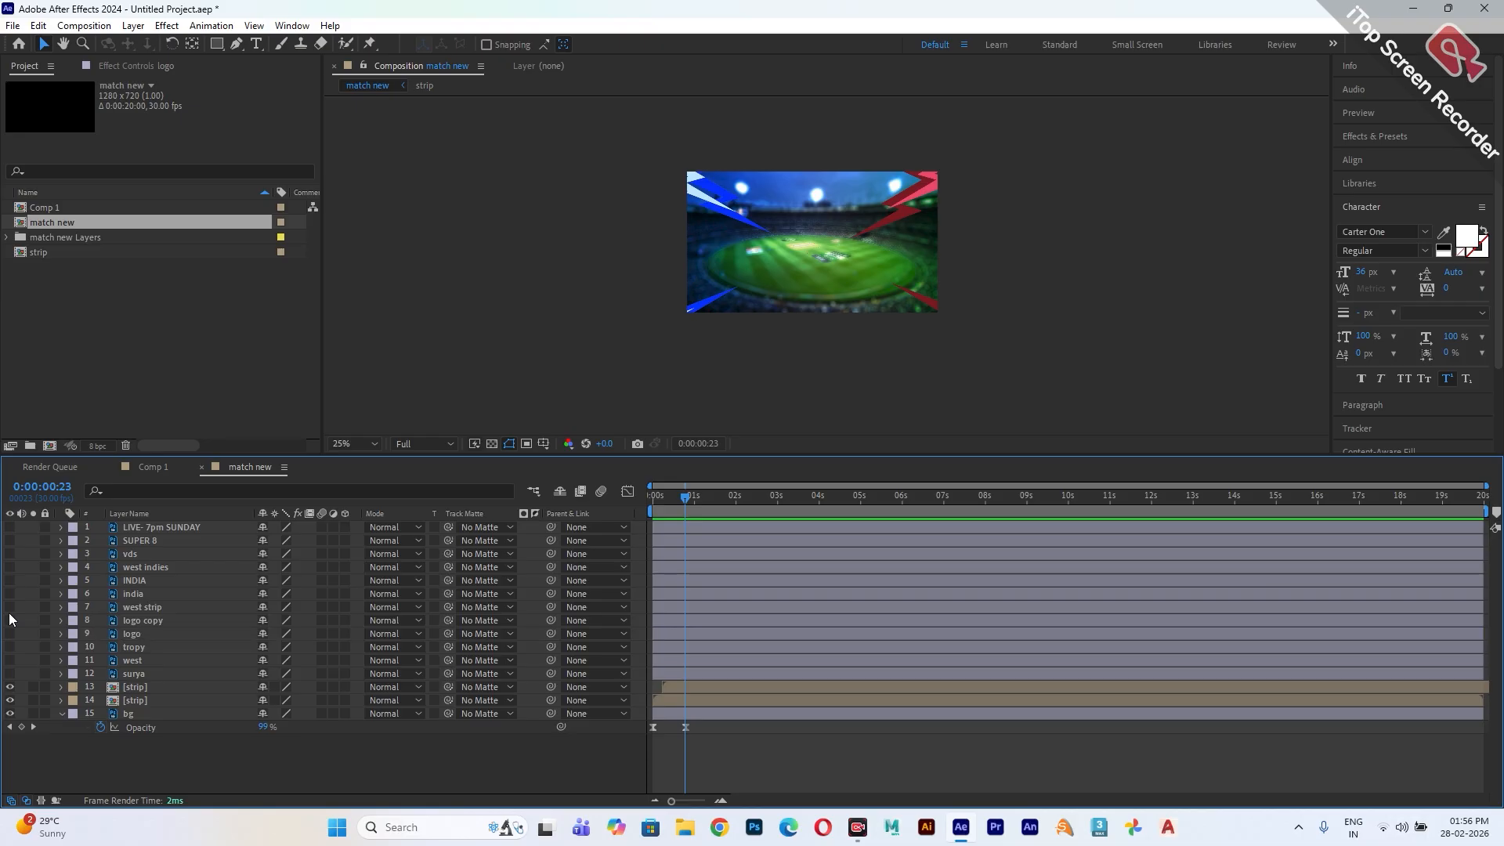
# - Make the team banner layers visible: west strip, india, INDIA, west indies and vds
pyautogui.click(153, 607)
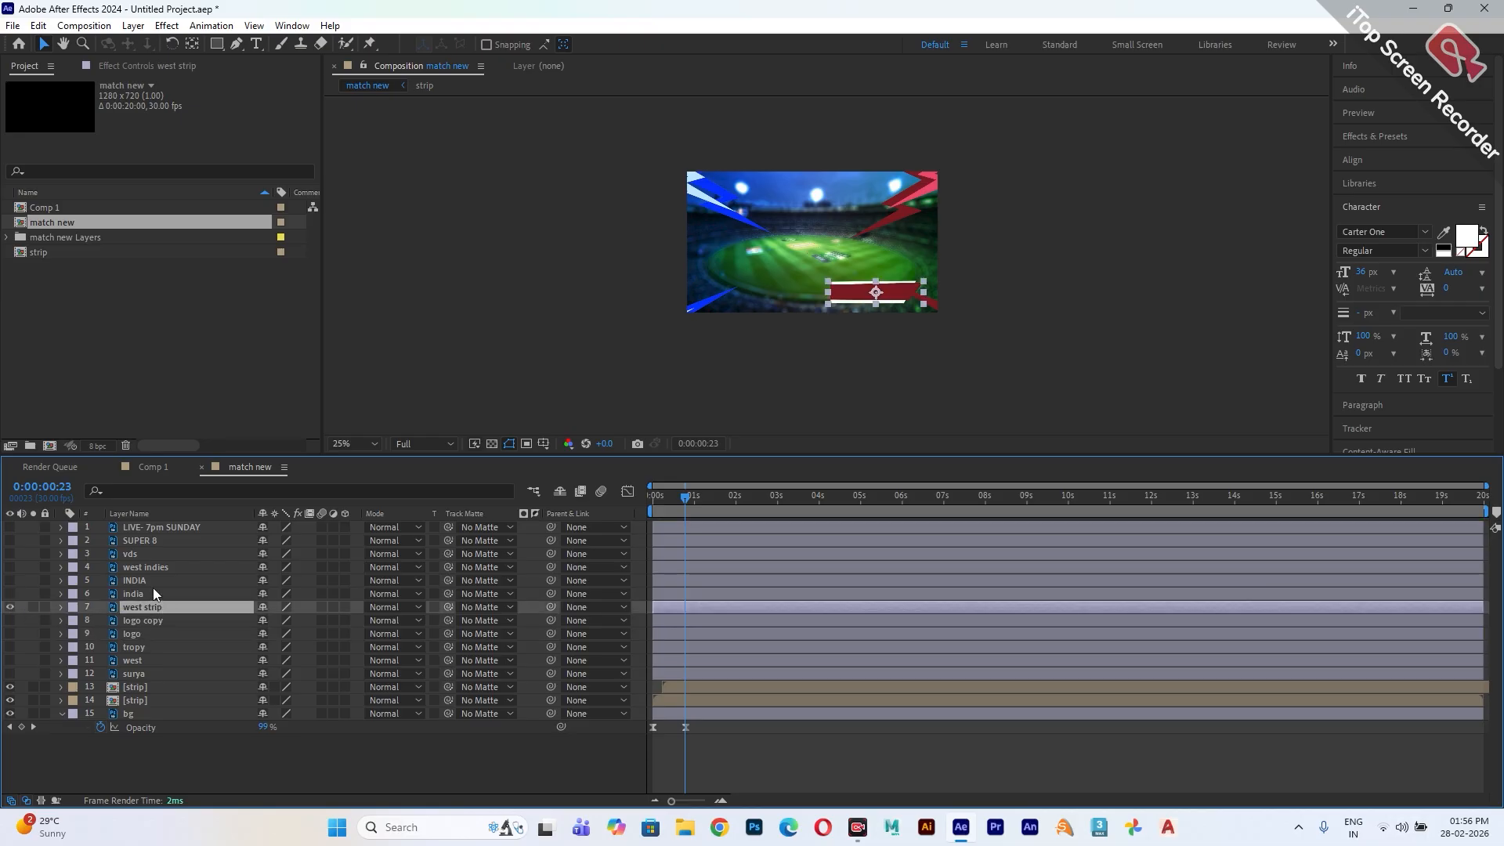
pyautogui.click(153, 589)
pyautogui.click(10, 594)
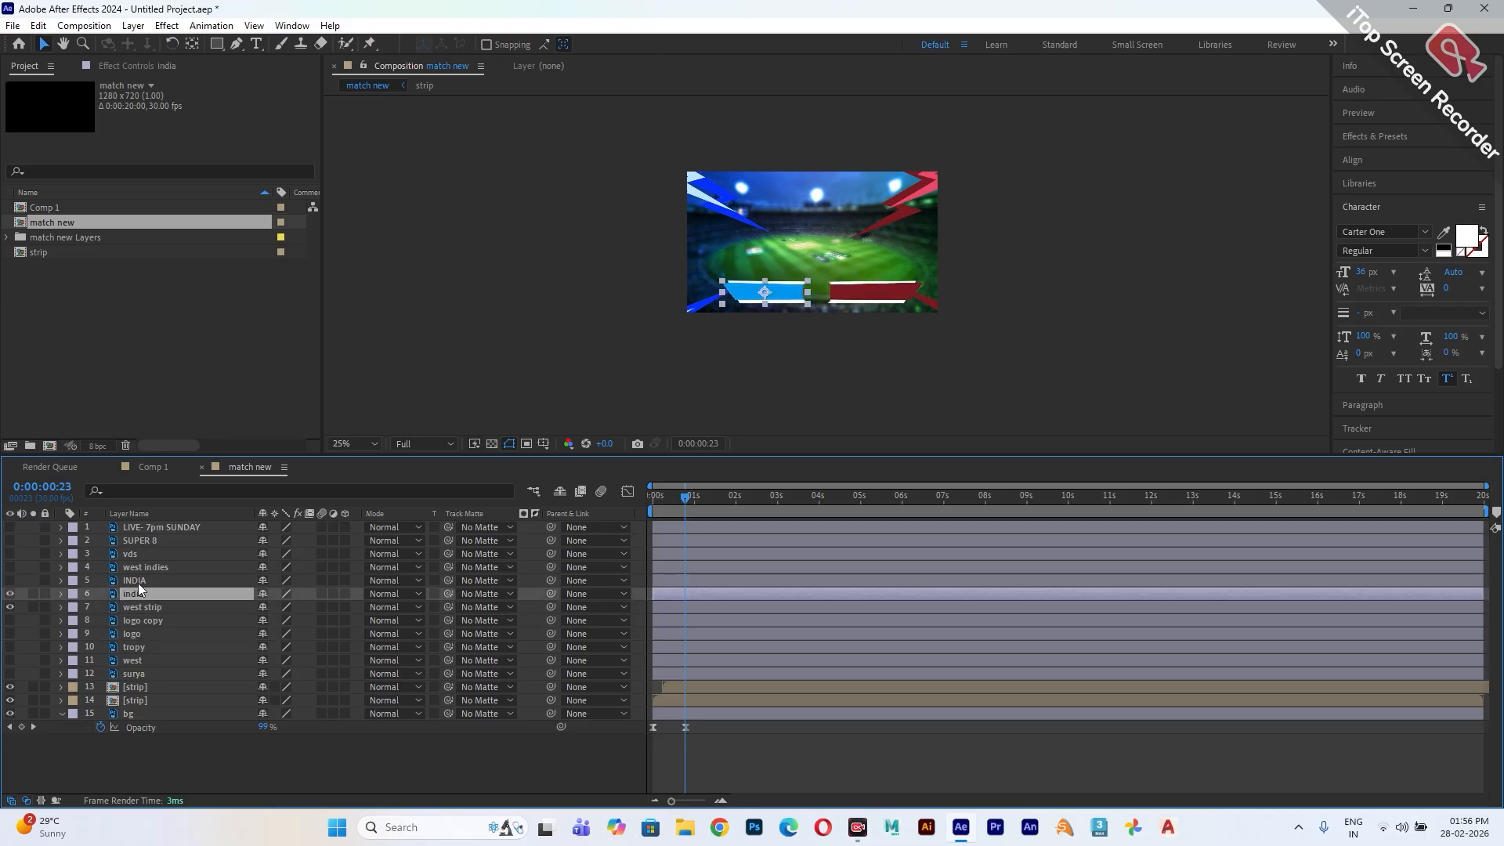
pyautogui.click(138, 582)
pyautogui.click(10, 580)
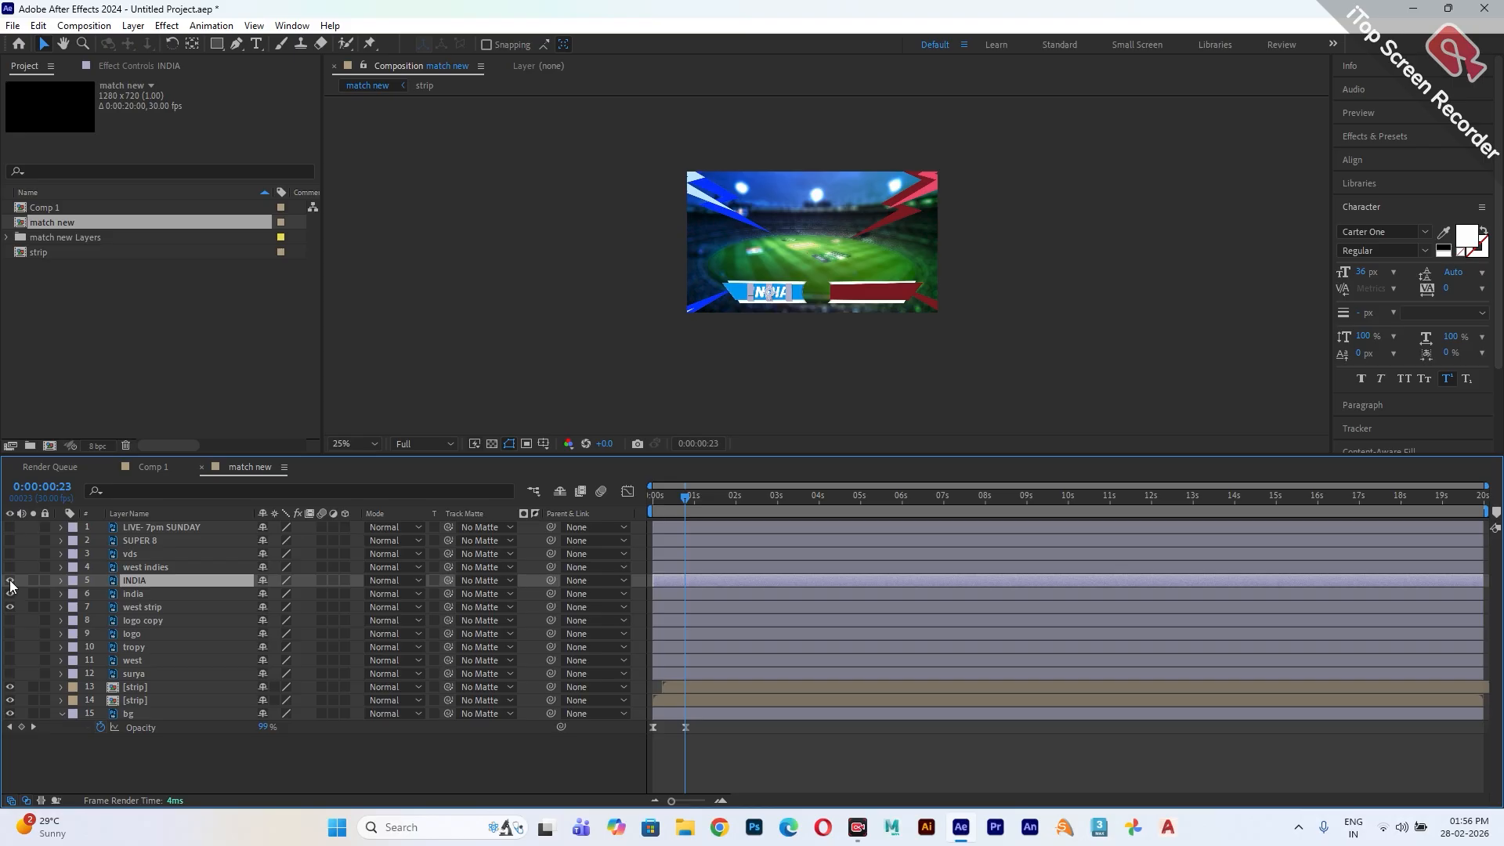
pyautogui.click(149, 567)
pyautogui.click(129, 553)
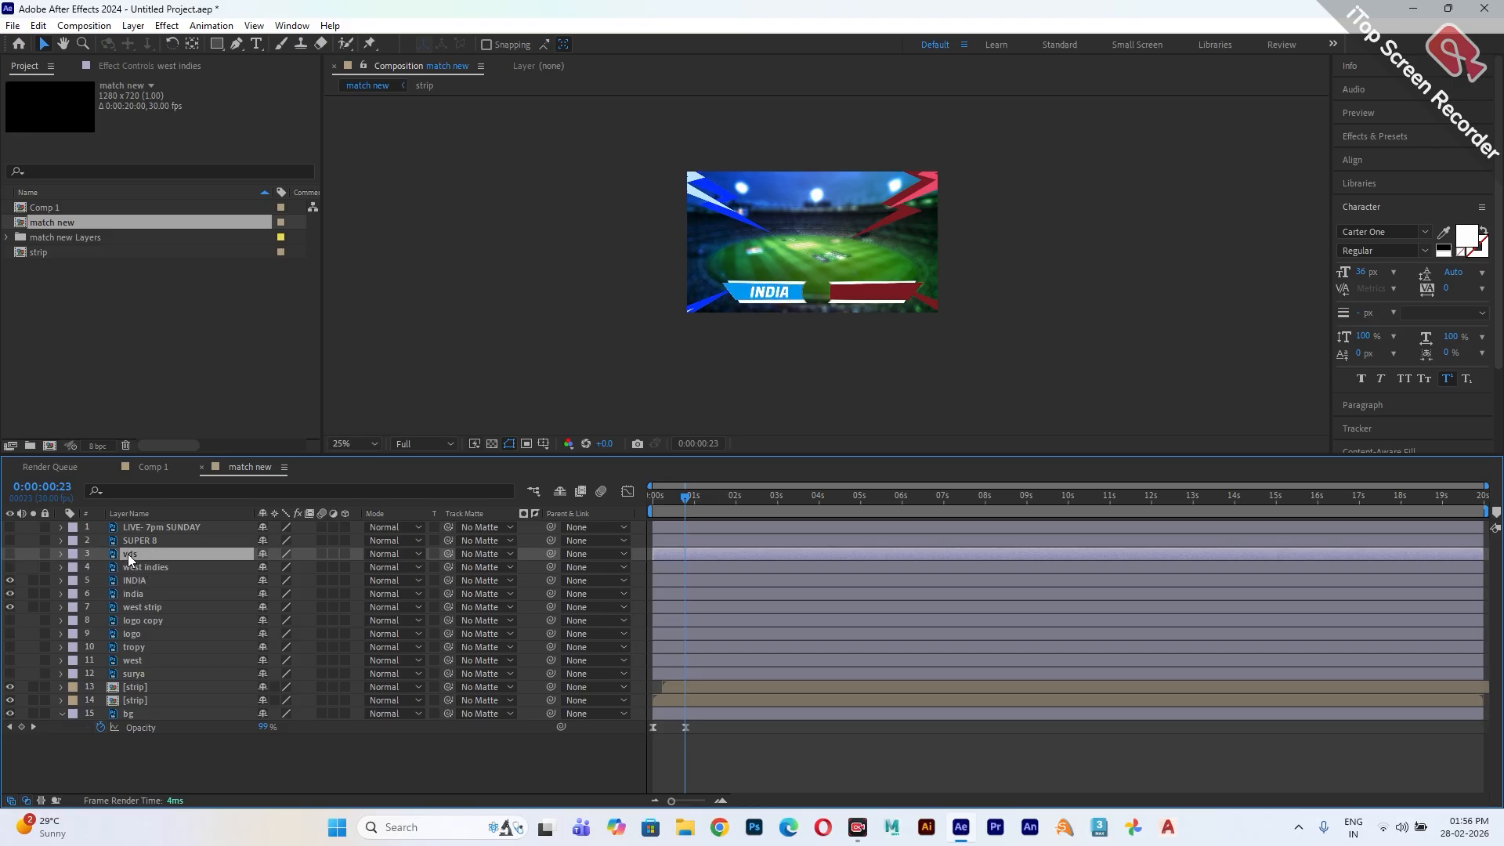
pyautogui.click(10, 554)
pyautogui.click(11, 567)
pyautogui.scroll(2, 805, 342)
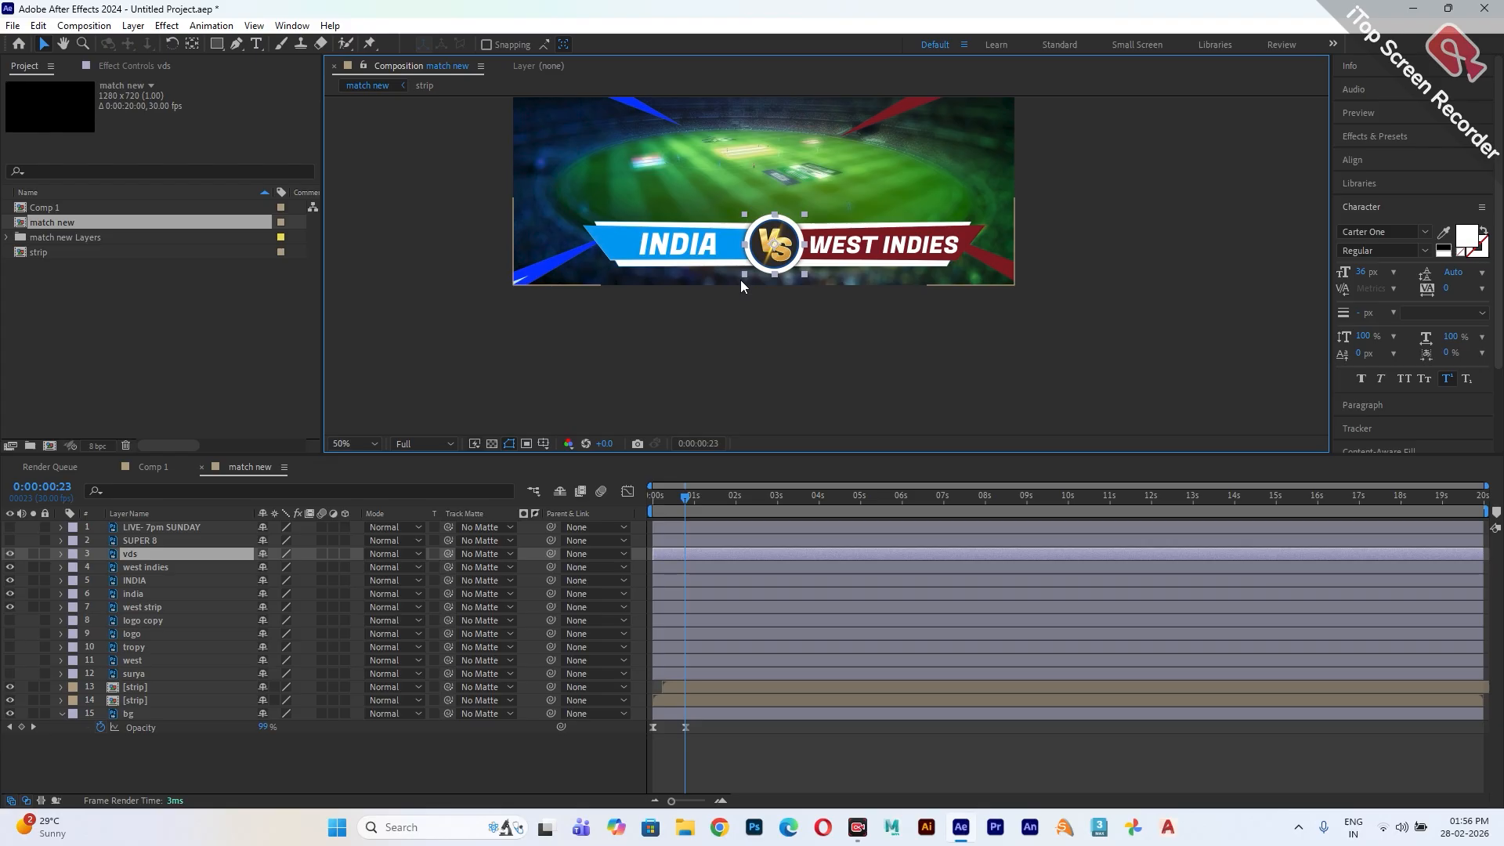
# - Assign the Pink label color to the vds, west indies, INDIA, india and west strip layers
pyautogui.click(137, 606)
pyautogui.keyDown('ctrl'); pyautogui.click(138, 594); pyautogui.keyUp('ctrl')
pyautogui.keyDown('ctrl'); pyautogui.click(139, 581); pyautogui.keyUp('ctrl')
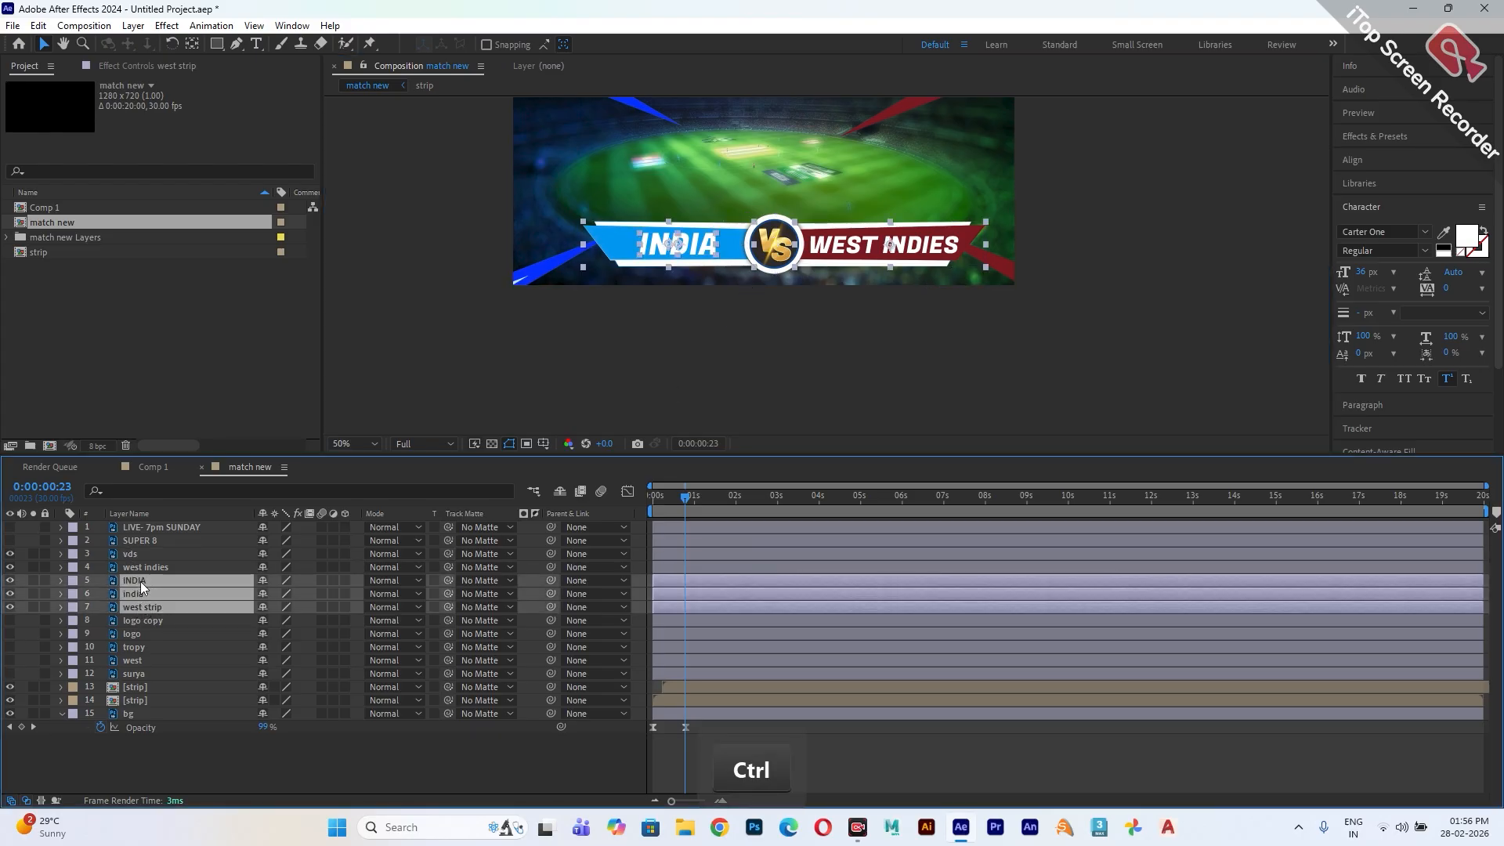
pyautogui.keyDown('ctrl'); pyautogui.click(143, 569); pyautogui.keyUp('ctrl')
pyautogui.keyDown('ctrl'); pyautogui.click(147, 554); pyautogui.keyUp('ctrl')
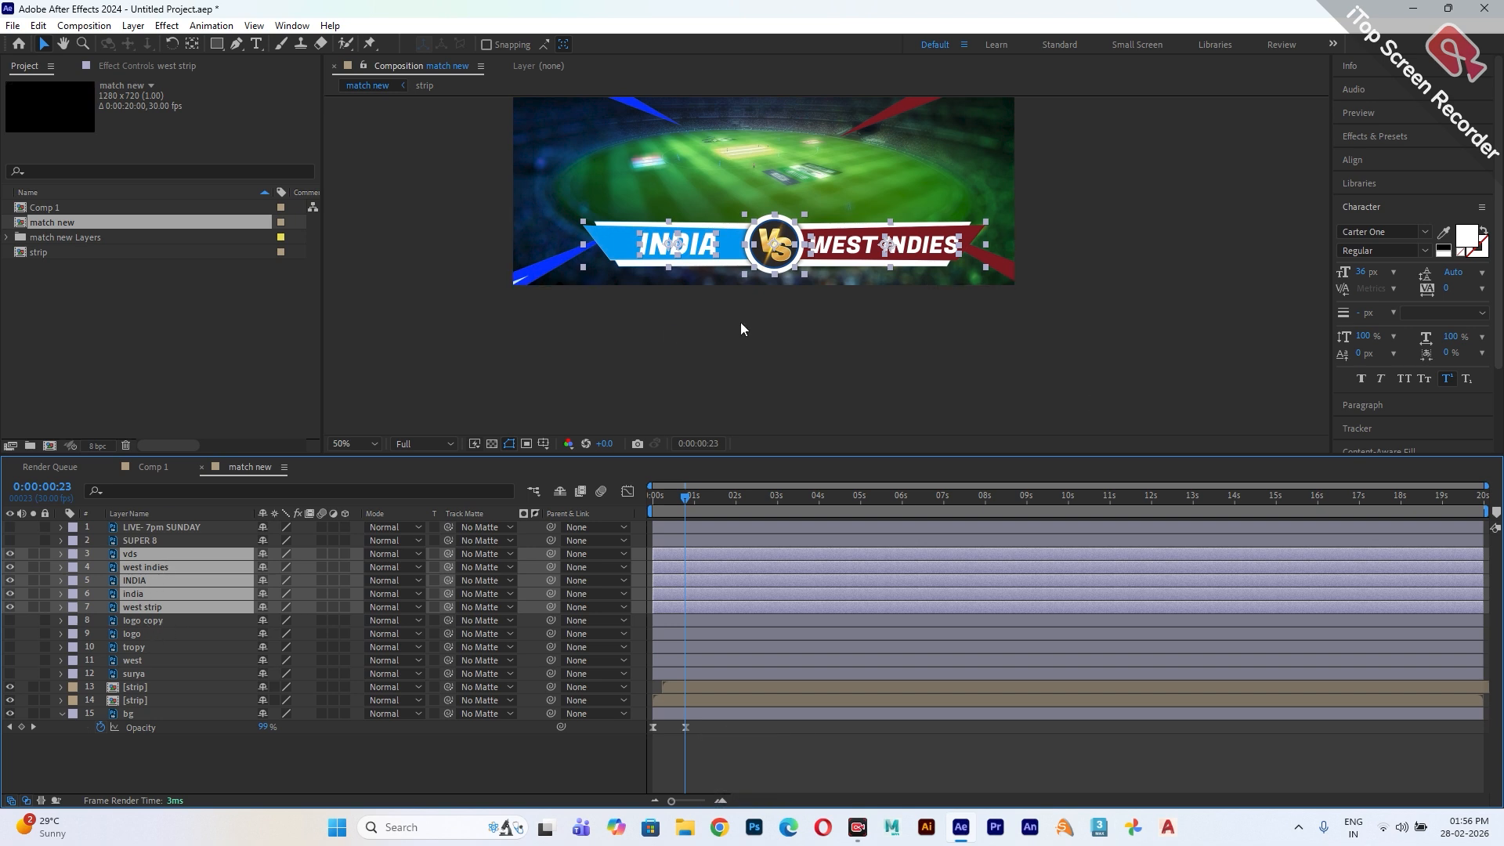
pyautogui.click(72, 615)
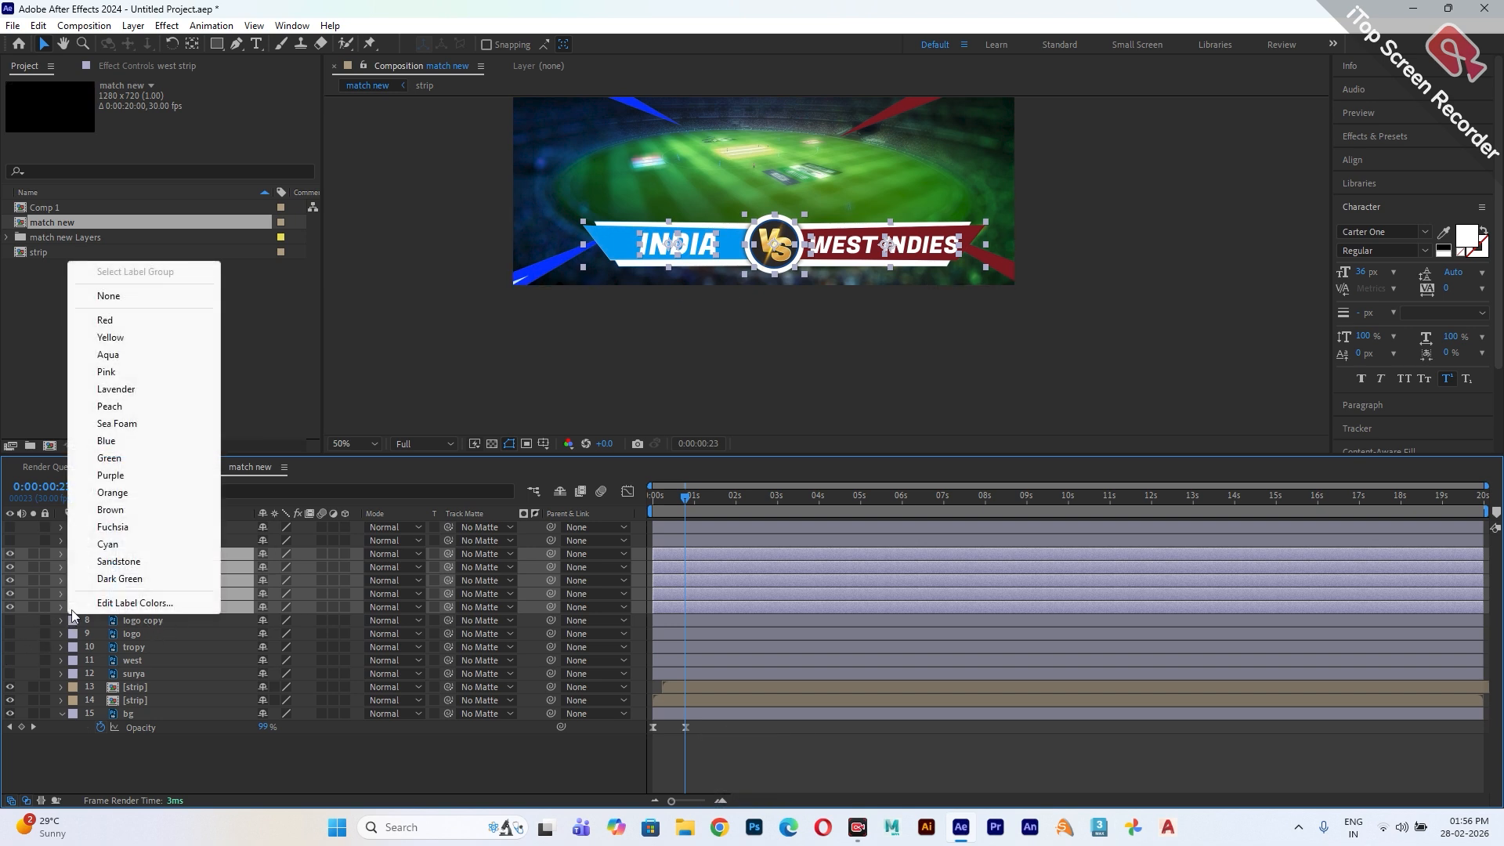
pyautogui.click(128, 372)
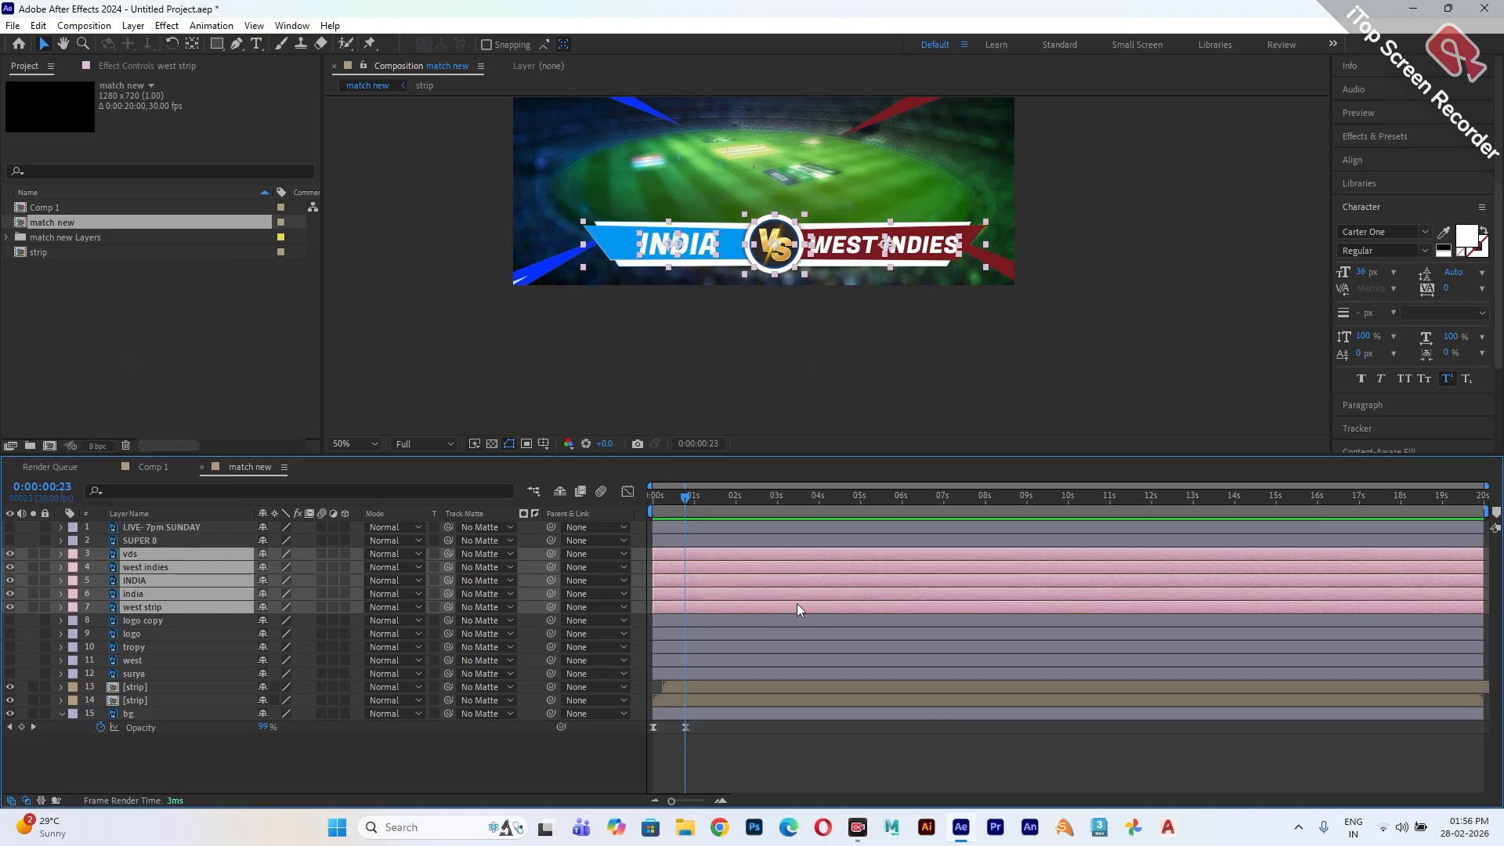
# - Move the vds layer so that it starts at 0:00:00:29 and reveal its Scale property
pyautogui.click(849, 783)
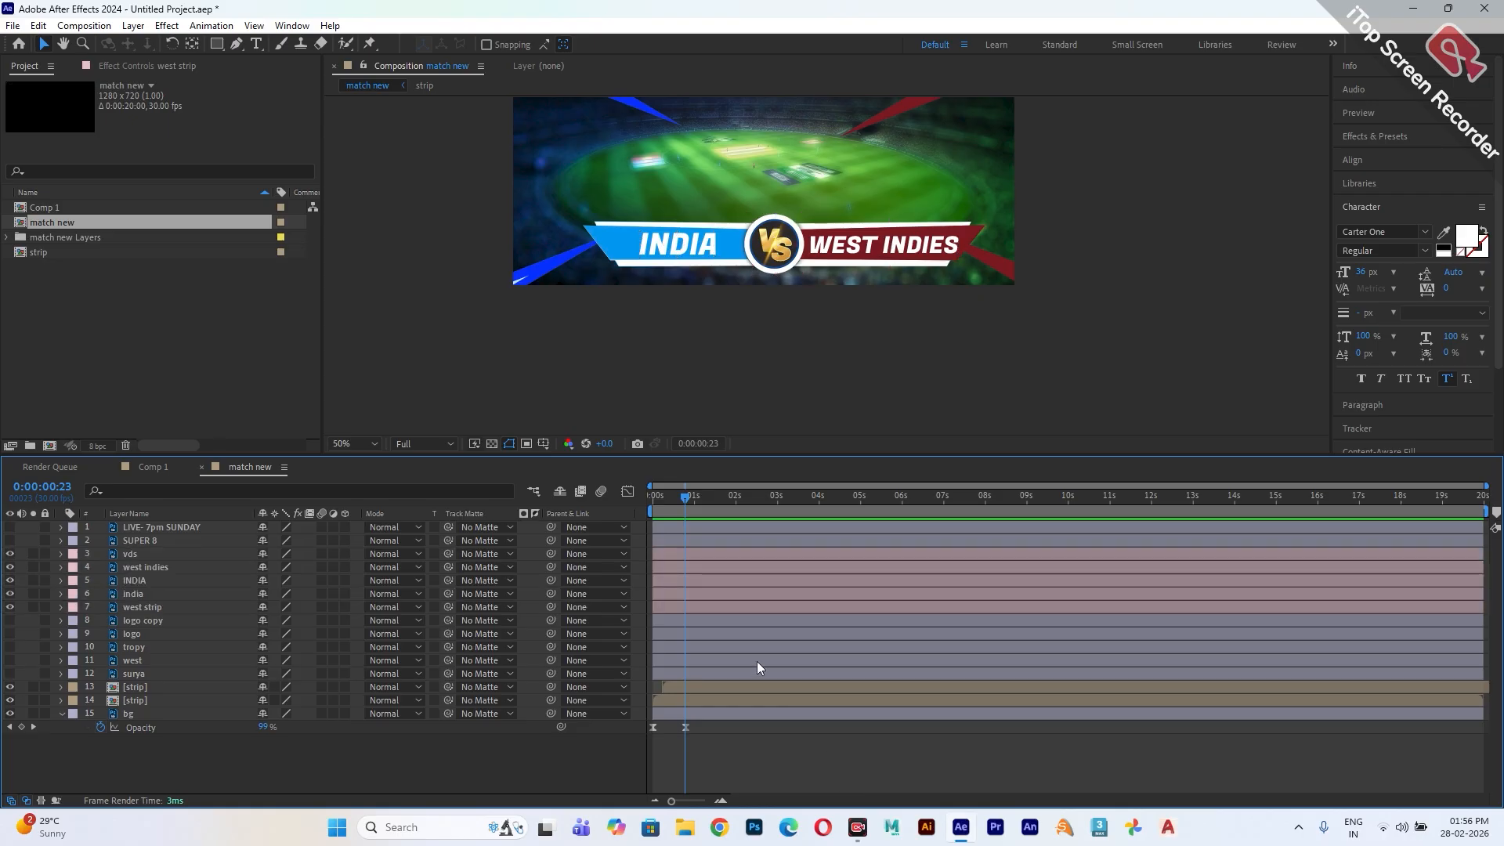
pyautogui.moveTo(691, 505)
pyautogui.mouseDown()
pyautogui.moveTo(755, 511)
pyautogui.moveTo(666, 520)
pyautogui.moveTo(694, 531)
pyautogui.mouseUp()
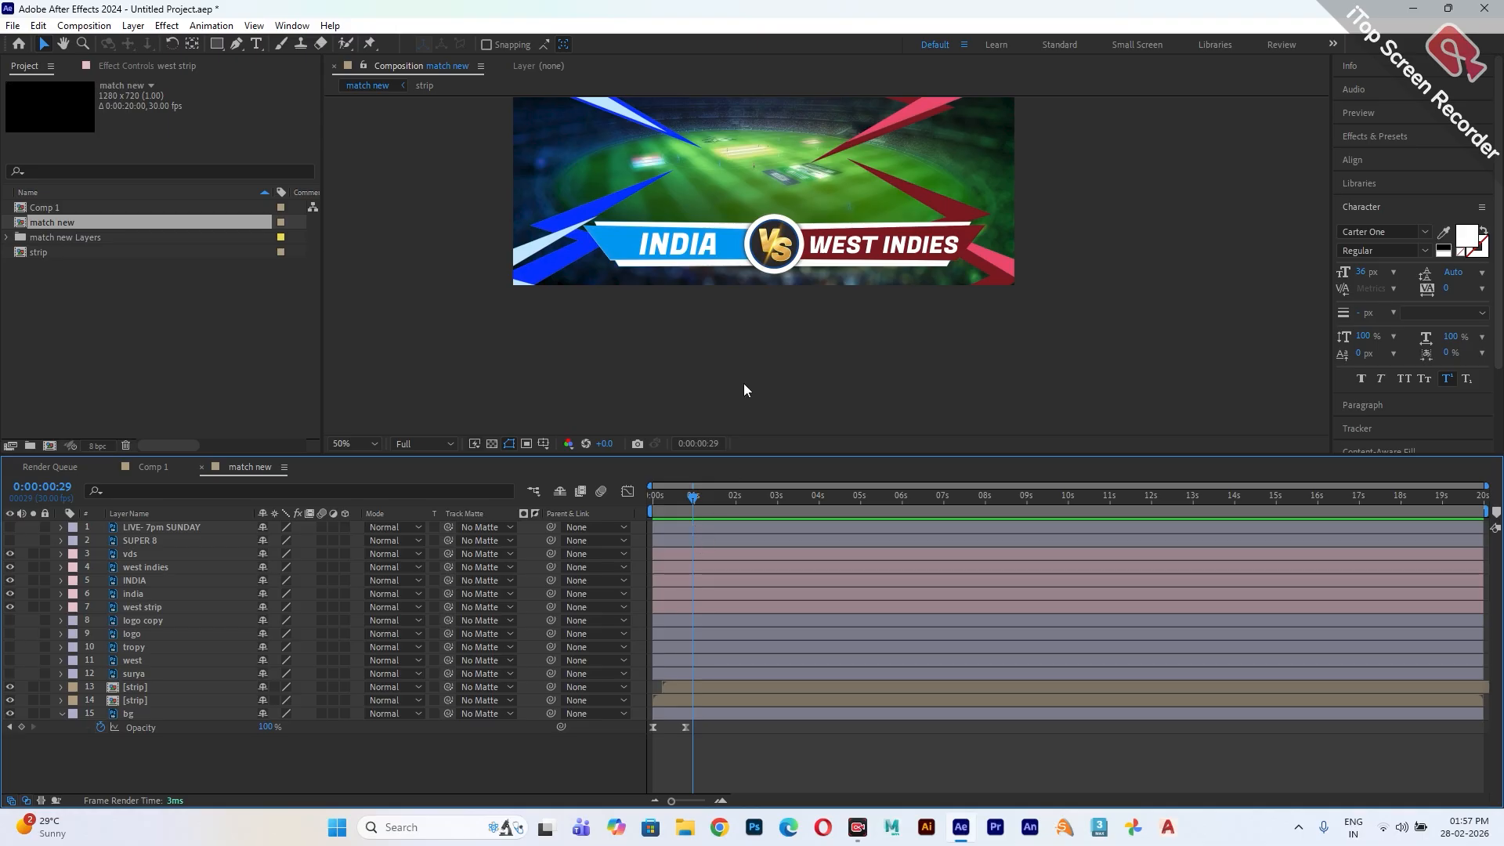
pyautogui.click(786, 247)
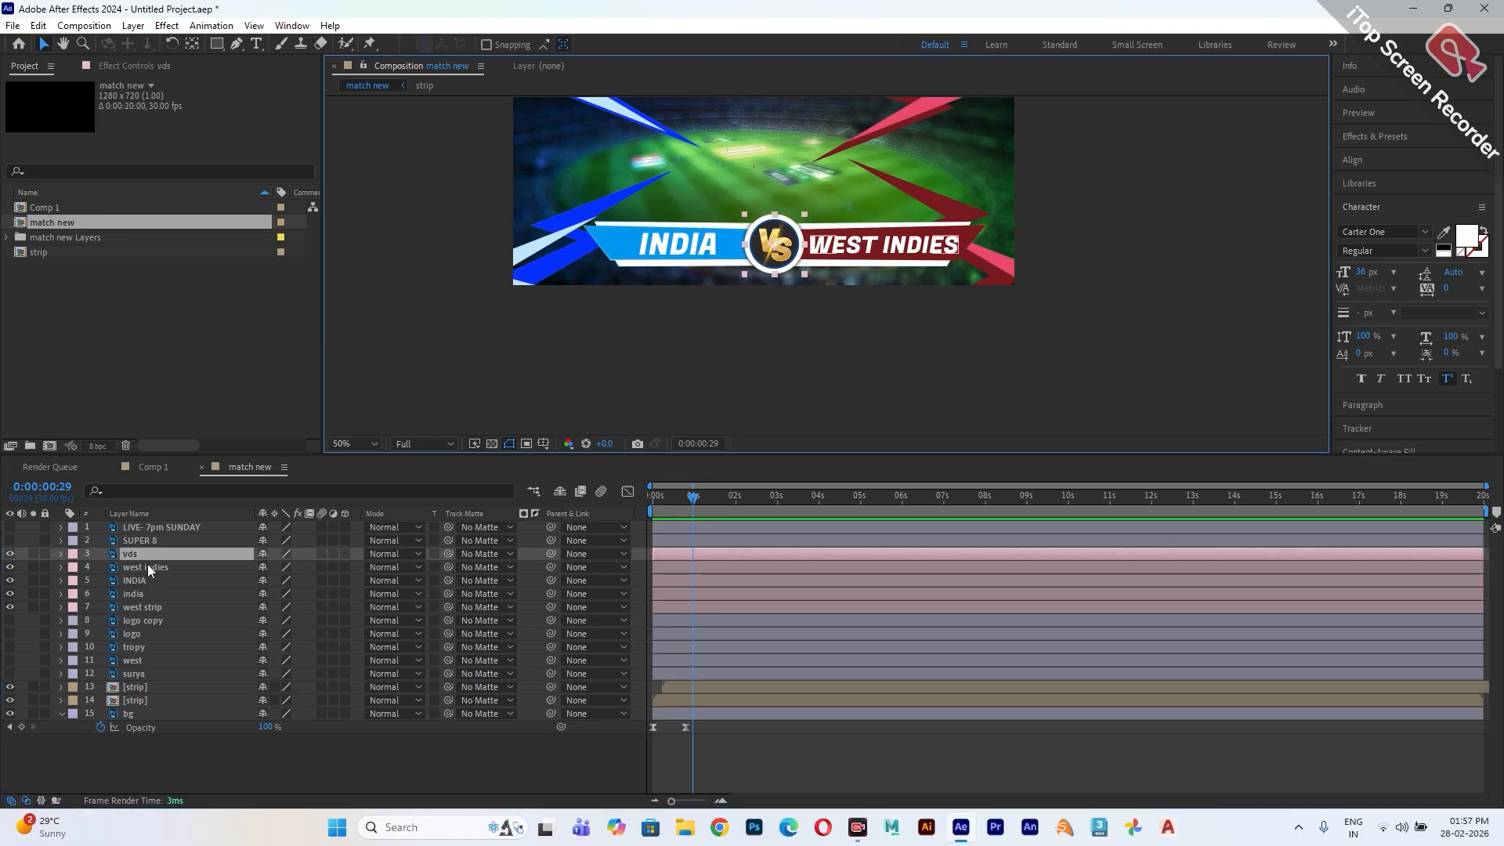
pyautogui.press('s')
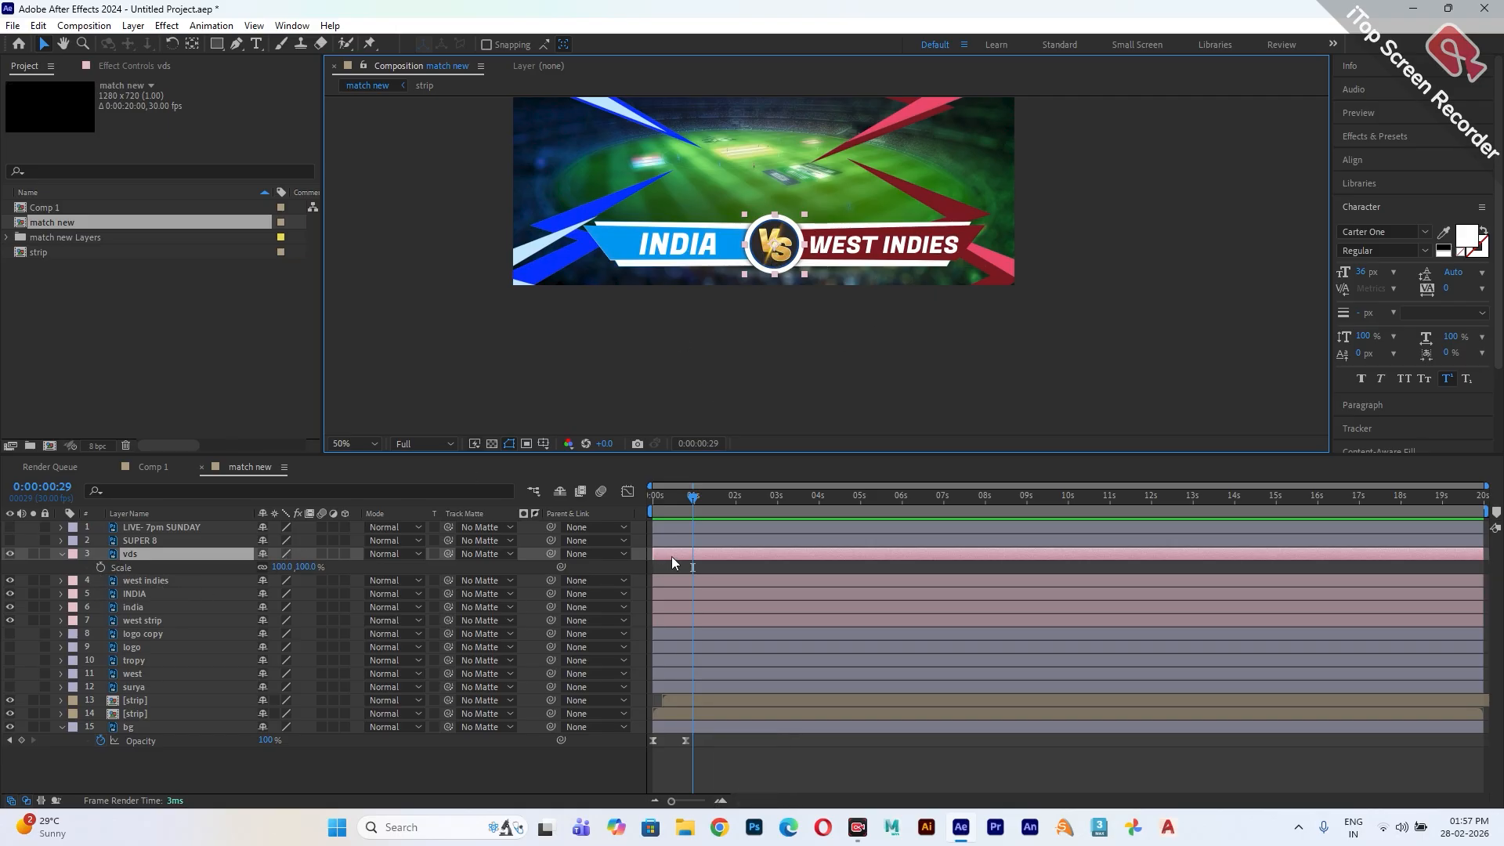
pyautogui.moveTo(671, 558)
pyautogui.mouseDown()
pyautogui.moveTo(713, 557)
pyautogui.moveTo(697, 561)
pyautogui.mouseUp()
# - Enable Scale keyframing on the vds layer and set the keyframe at 0:00:00:29 to 0%
pyautogui.click(100, 567)
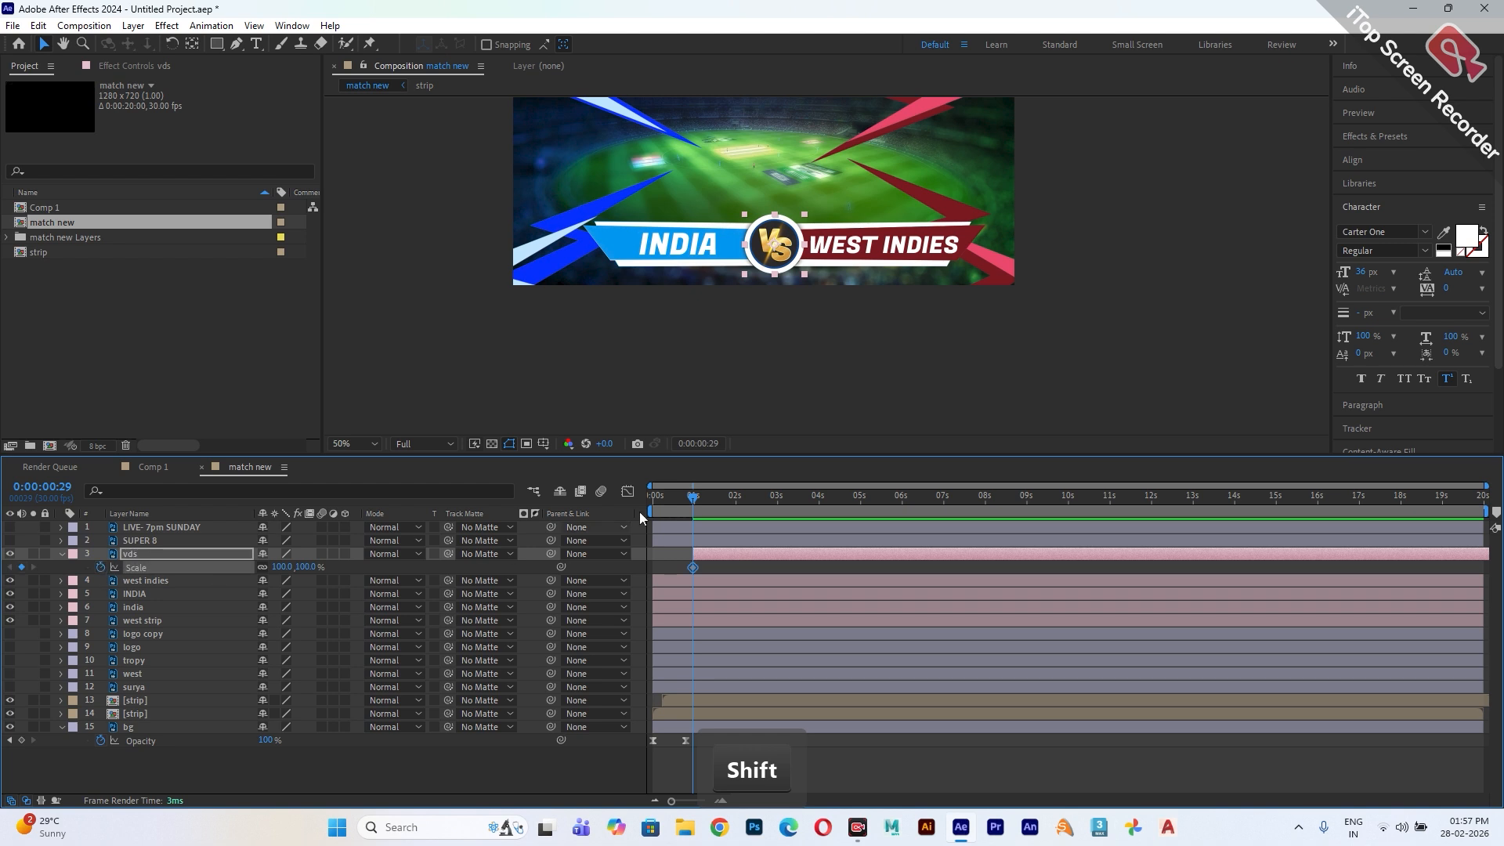
pyautogui.moveTo(699, 498)
pyautogui.mouseDown()
pyautogui.moveTo(740, 509)
pyautogui.moveTo(696, 503)
pyautogui.mouseUp()
pyautogui.click(282, 567)
pyautogui.click(306, 568)
pyautogui.write('0')
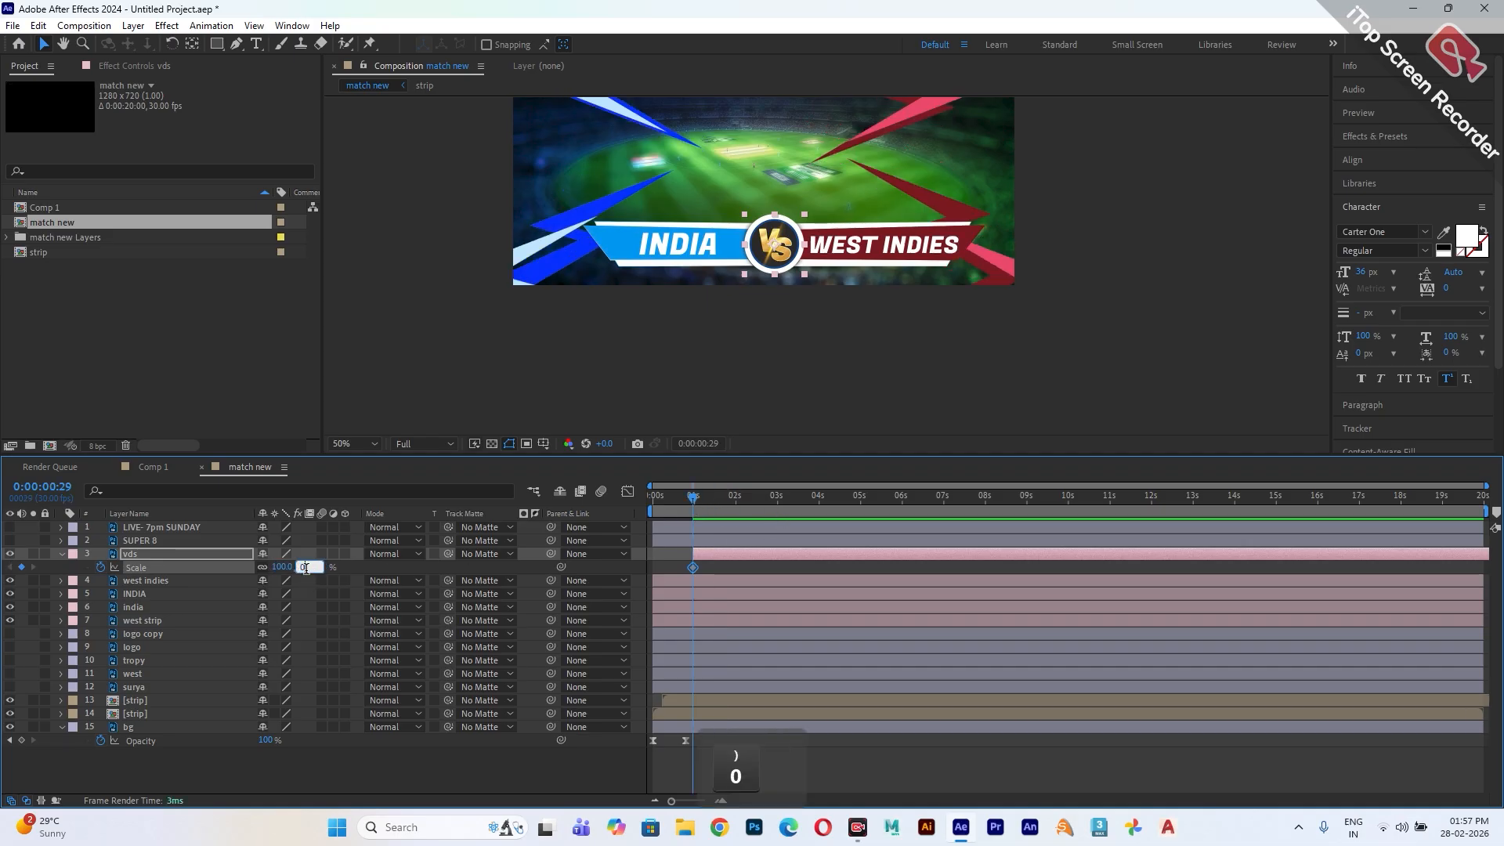
pyautogui.press('Return')
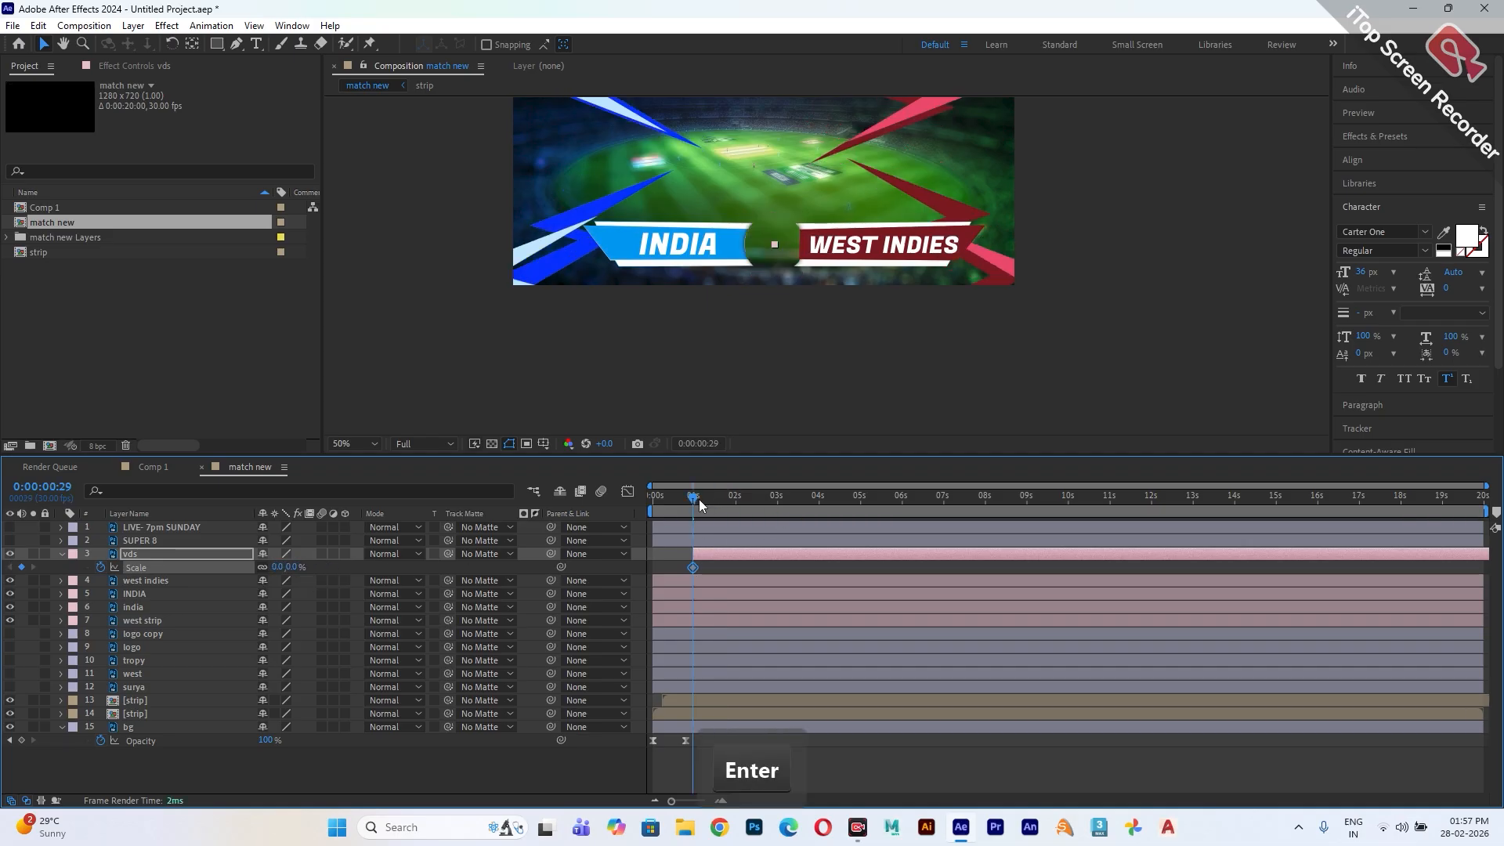
# - Add vds Scale keyframes of 110% at 0:00:01:21 and 100% at 0:00:02:10
pyautogui.moveTo(699, 499); pyautogui.dragTo(725, 504)
pyautogui.click(292, 567)
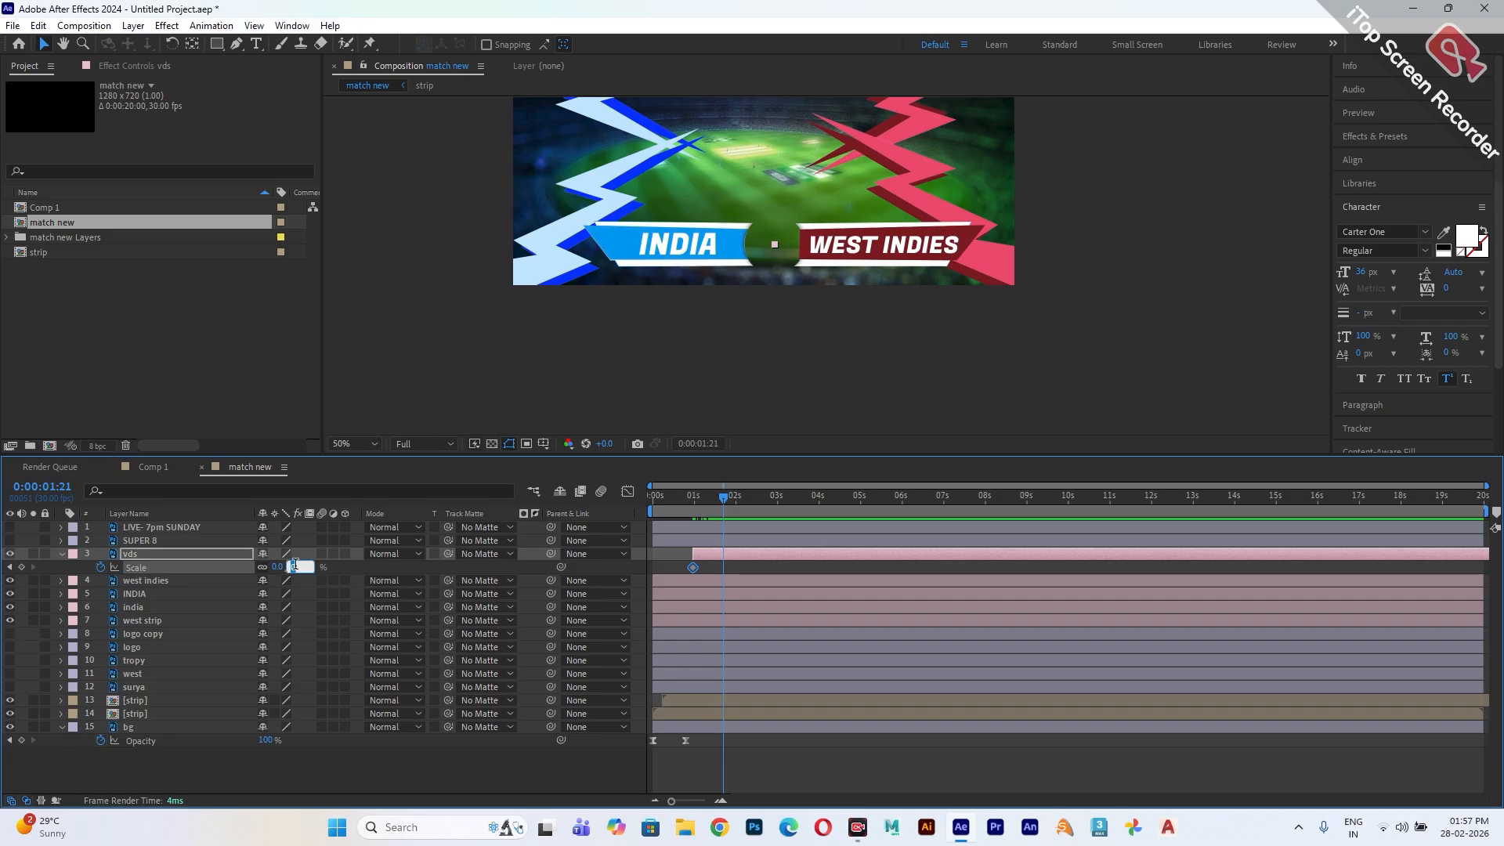
pyautogui.write('110')
pyautogui.press('Return')
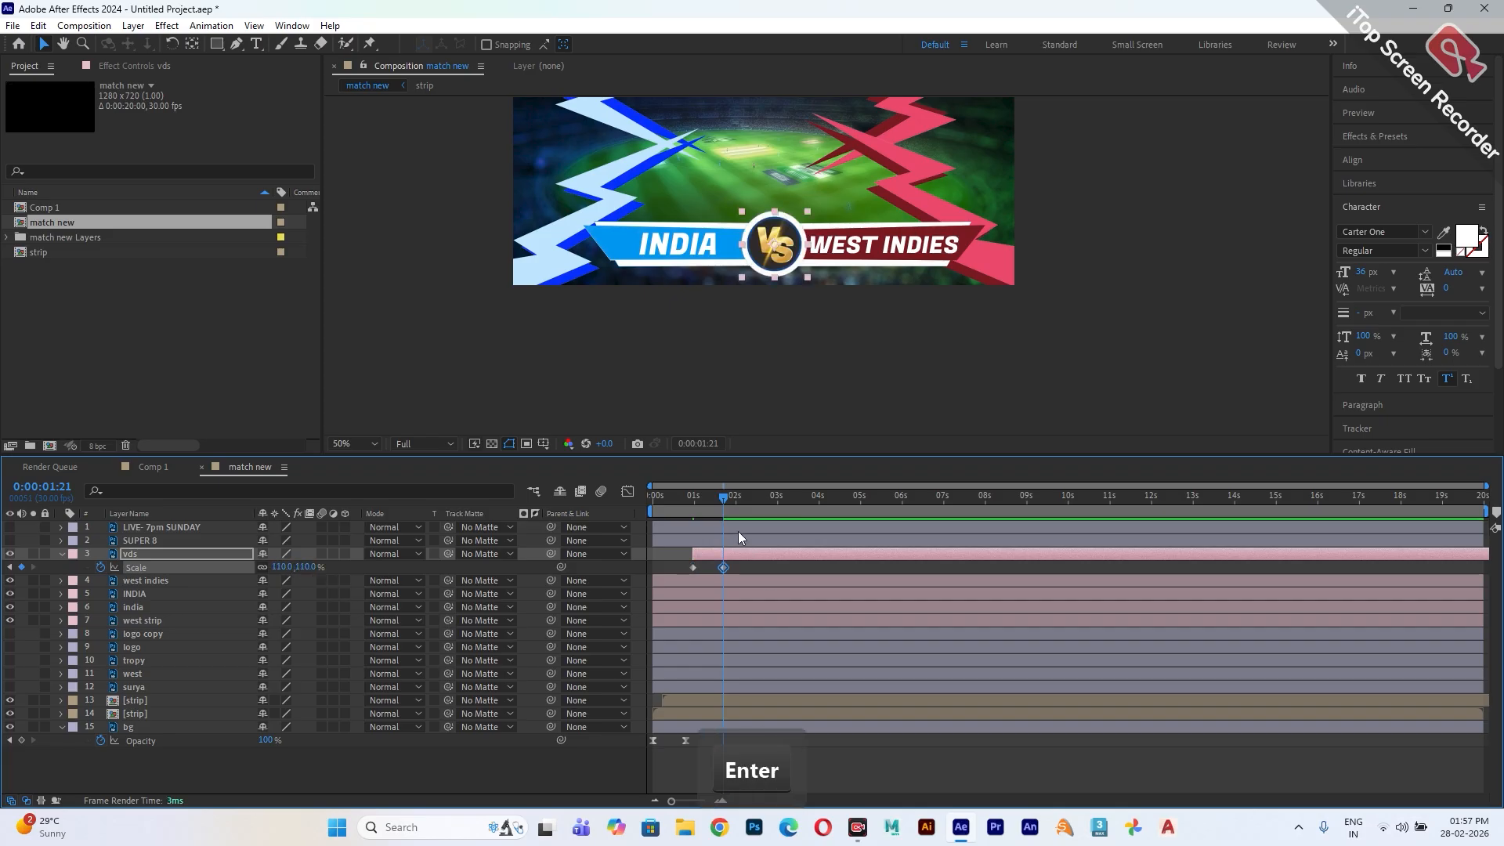
pyautogui.moveTo(738, 497); pyautogui.dragTo(749, 502)
pyautogui.click(309, 567)
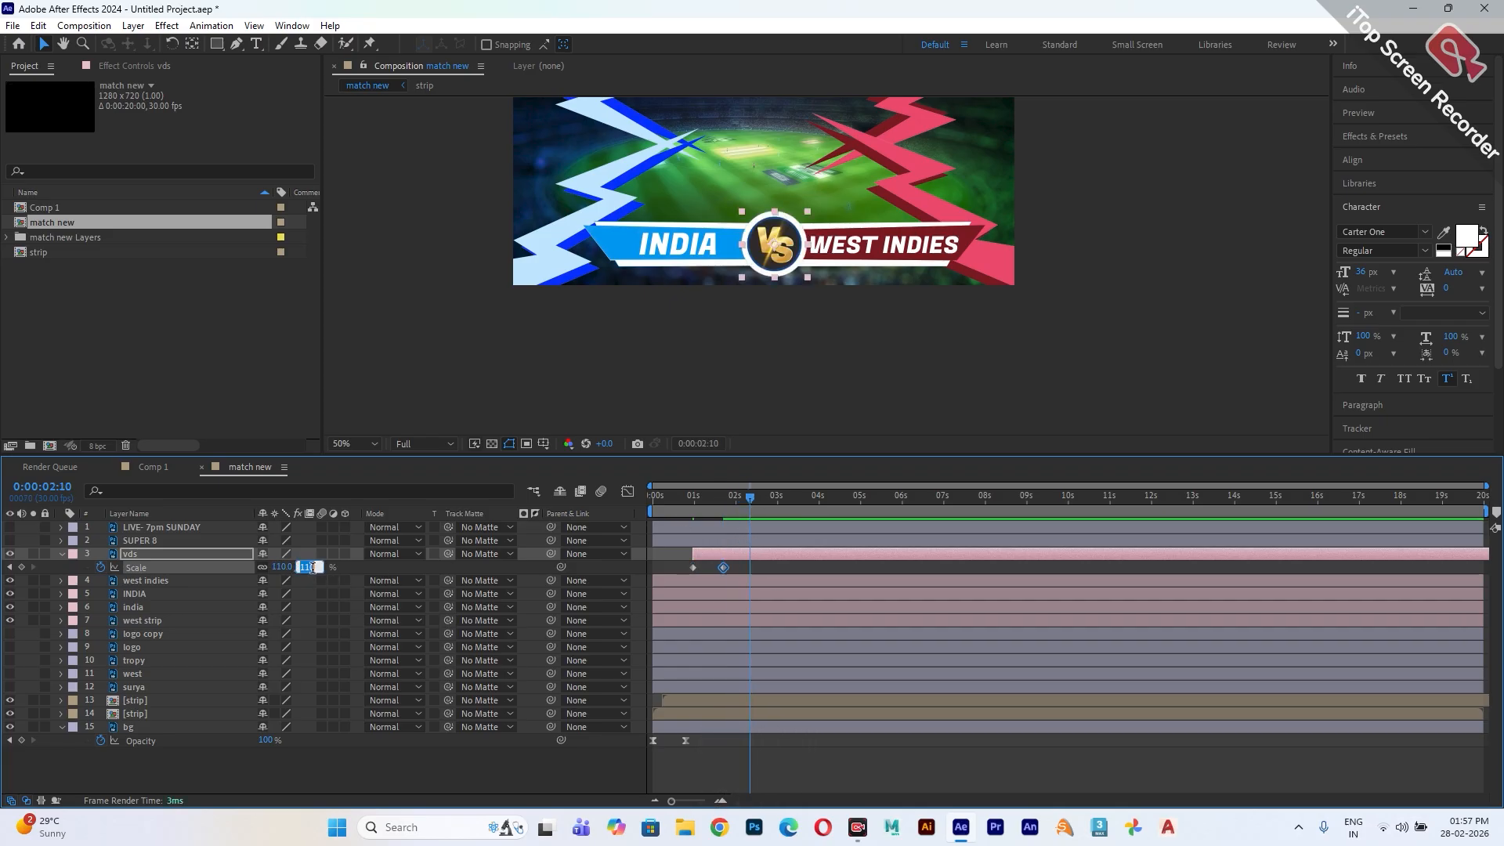
pyautogui.write('100')
pyautogui.press('Return')
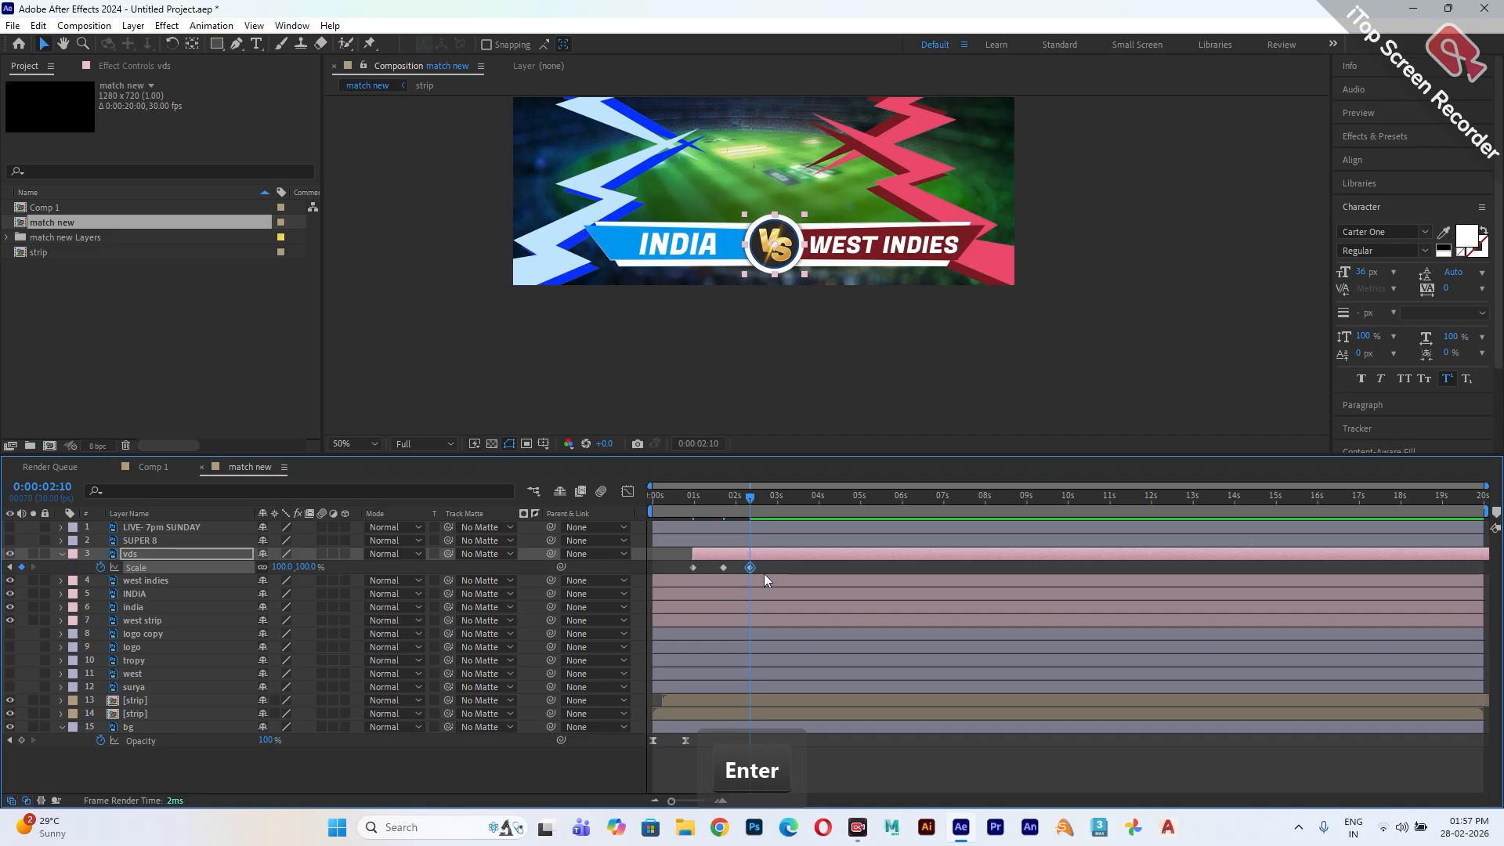
# - Apply Easy Ease to the three vds Scale keyframes and preview the VS badge animation
pyautogui.moveTo(778, 566); pyautogui.dragTo(674, 571)
pyautogui.rightClick(695, 566)
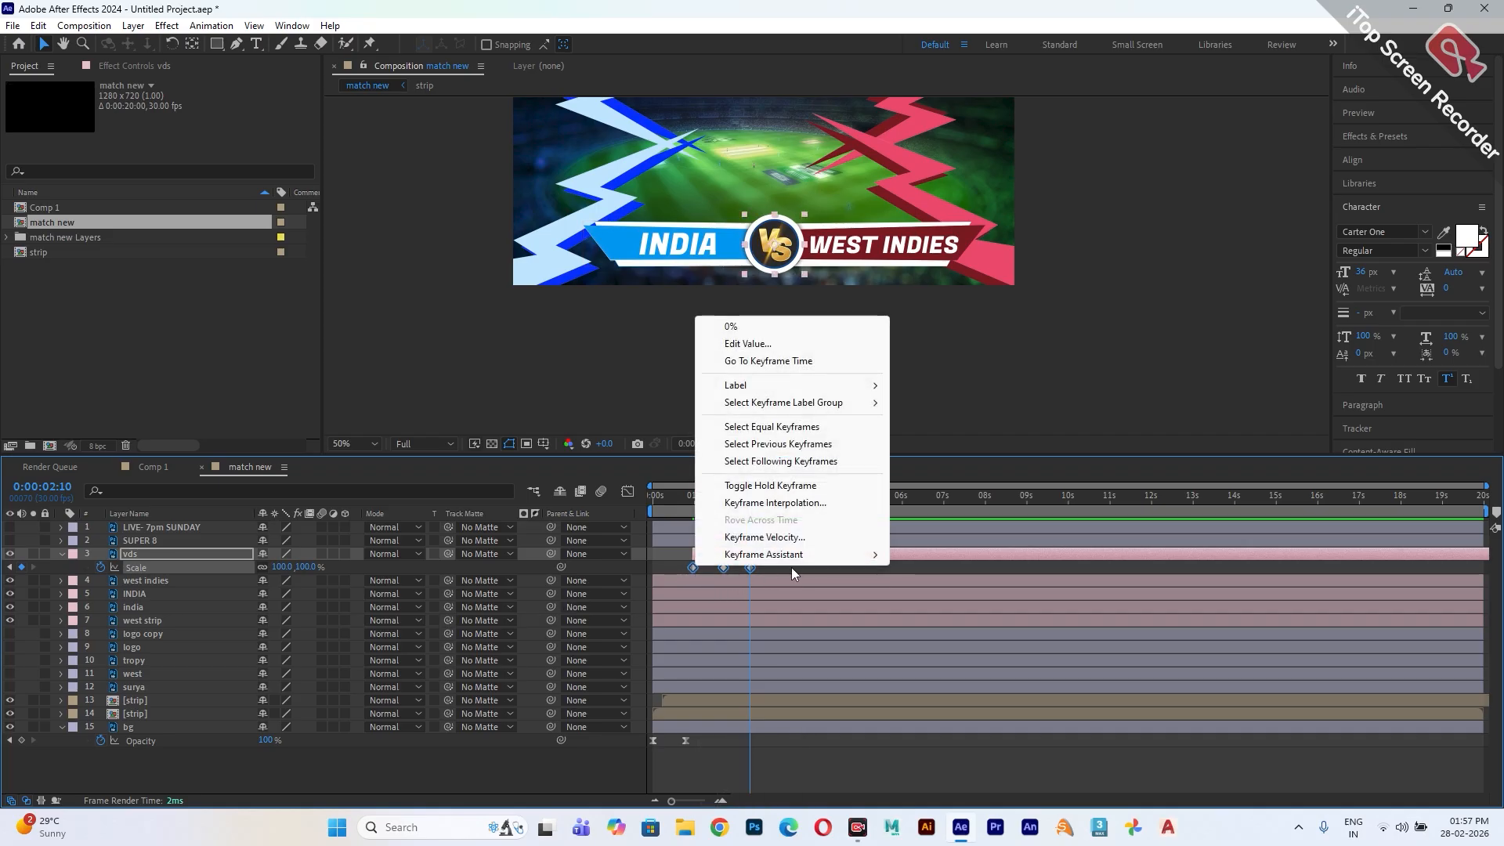
pyautogui.moveTo(809, 561)
pyautogui.click(947, 602)
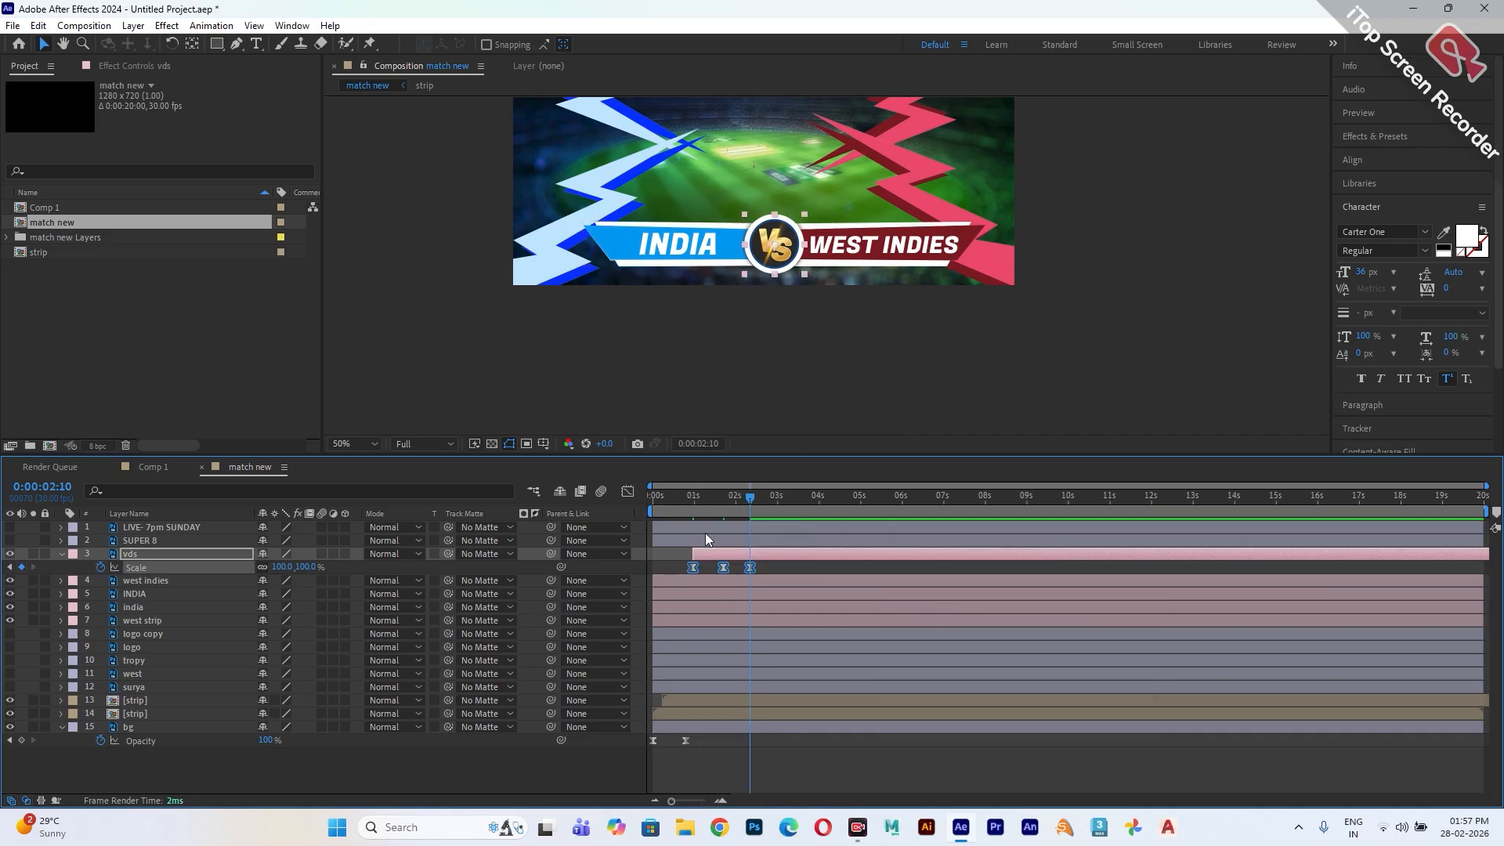
pyautogui.click(667, 499)
pyautogui.press('space')
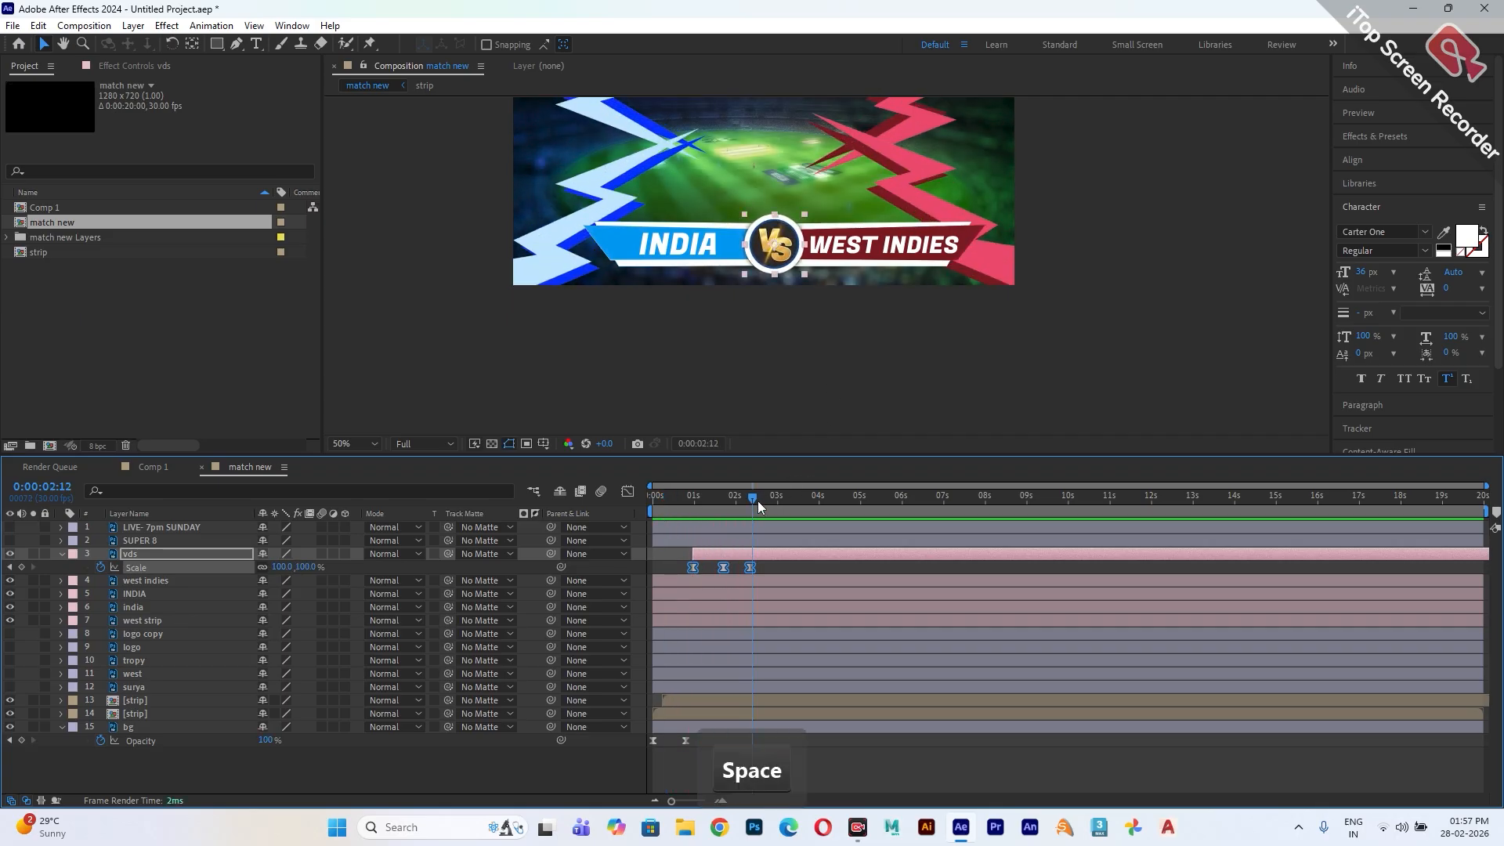
pyautogui.click(685, 506)
pyautogui.click(679, 508)
pyautogui.press('space')
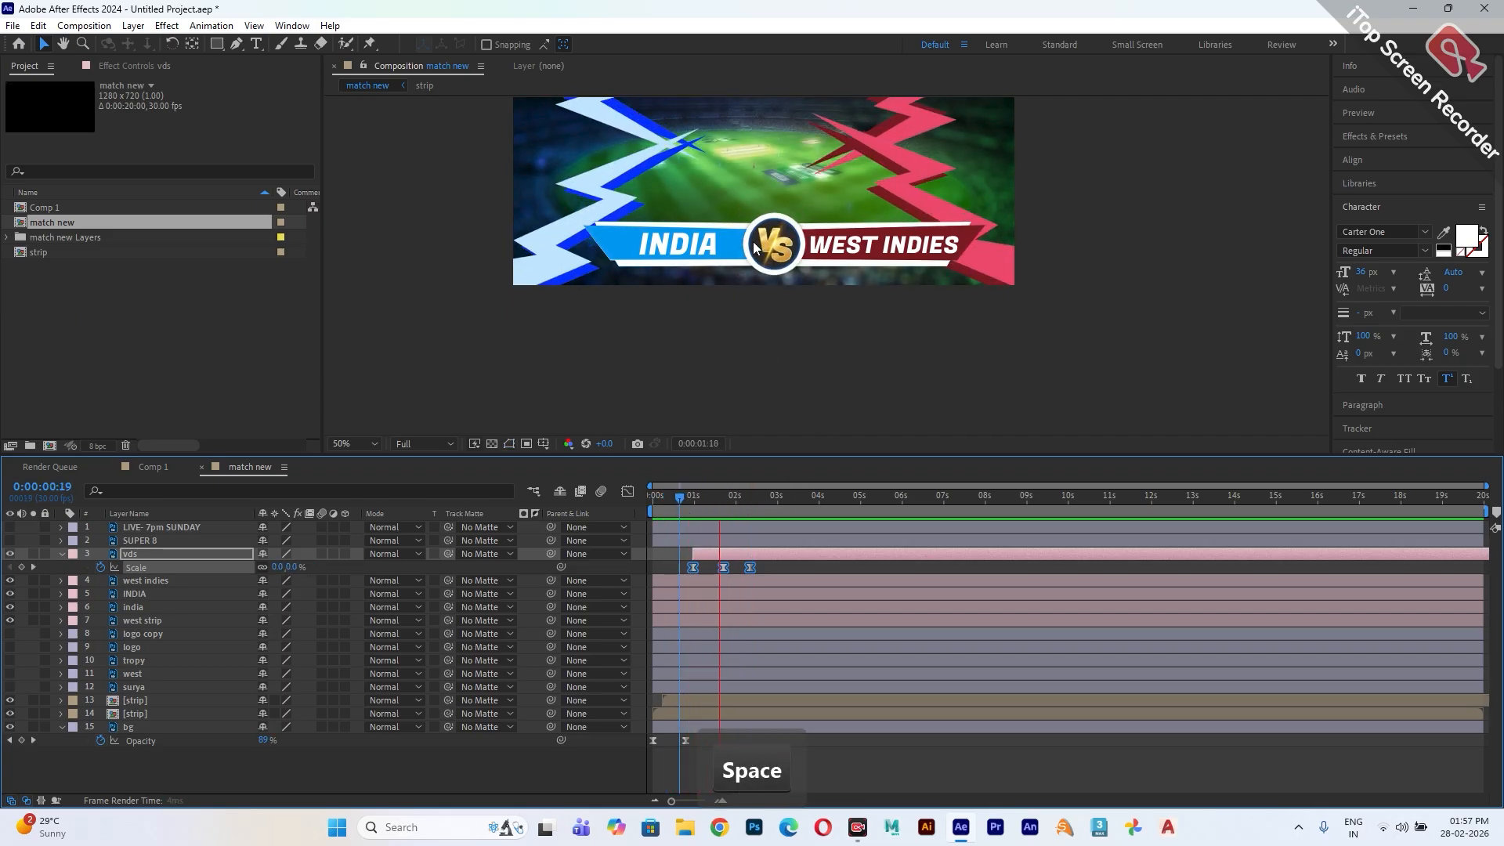
pyautogui.press('space')
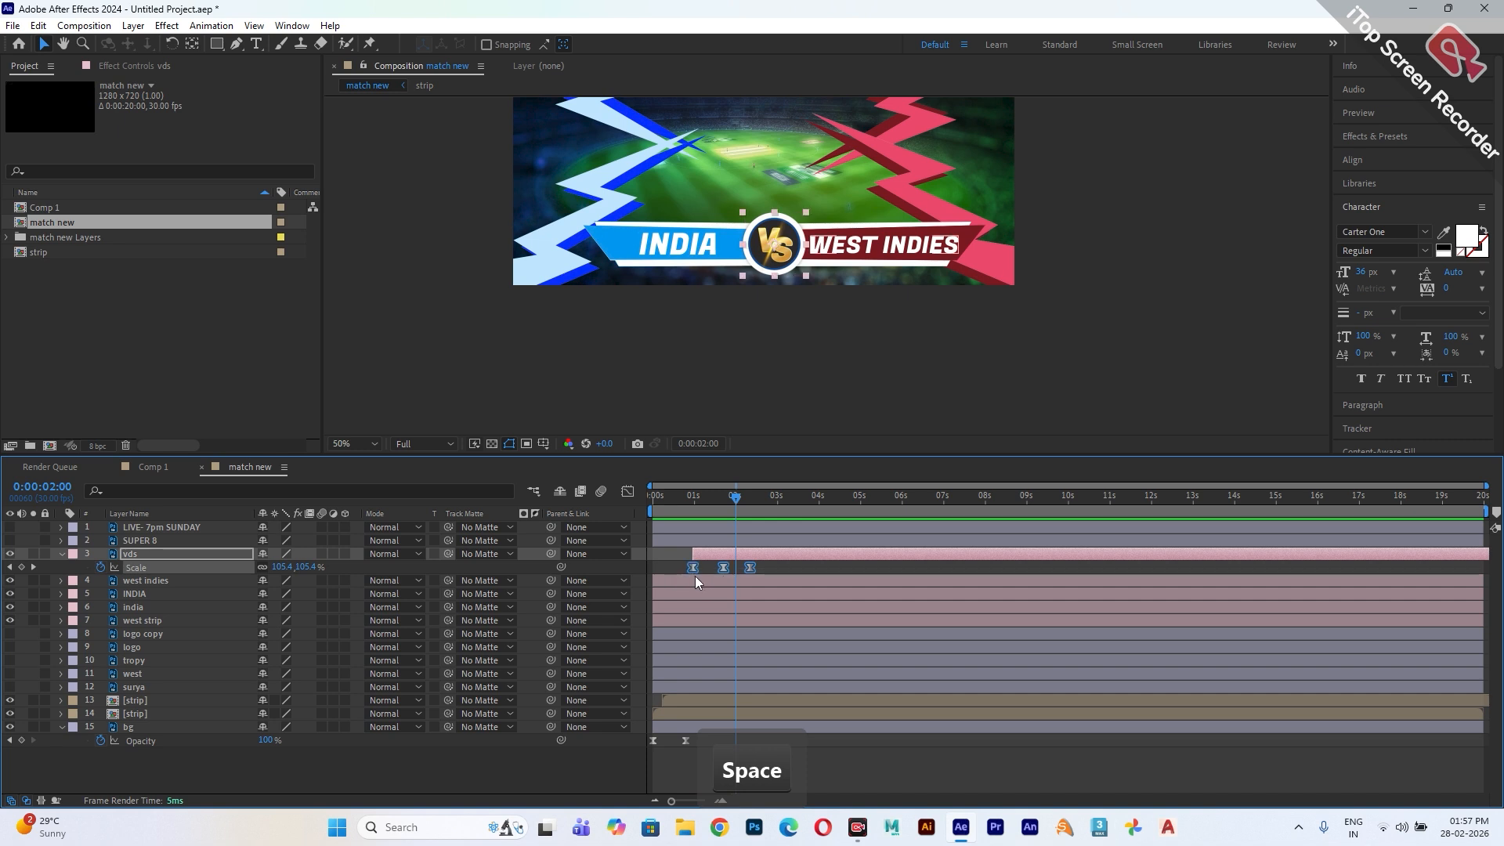
# - Compress the three vds Scale keyframes so the middle one falls at 0:00:01:13, and replay the badge animation
pyautogui.moveTo(750, 575); pyautogui.dragTo(727, 571)
pyautogui.click(693, 497)
pyautogui.press('space')
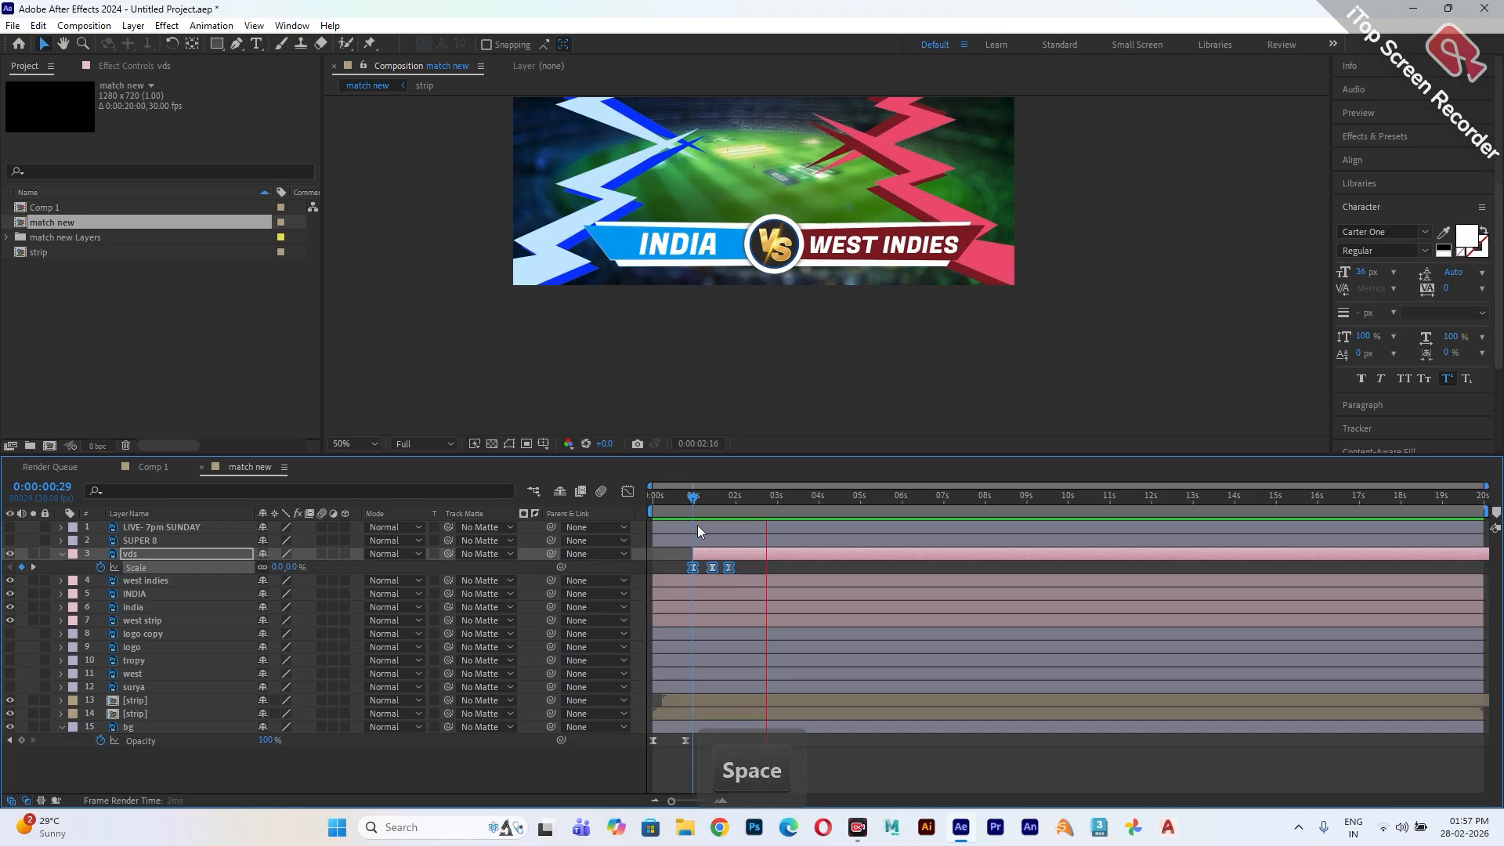
pyautogui.moveTo(701, 498); pyautogui.dragTo(678, 514)
pyautogui.press('space')
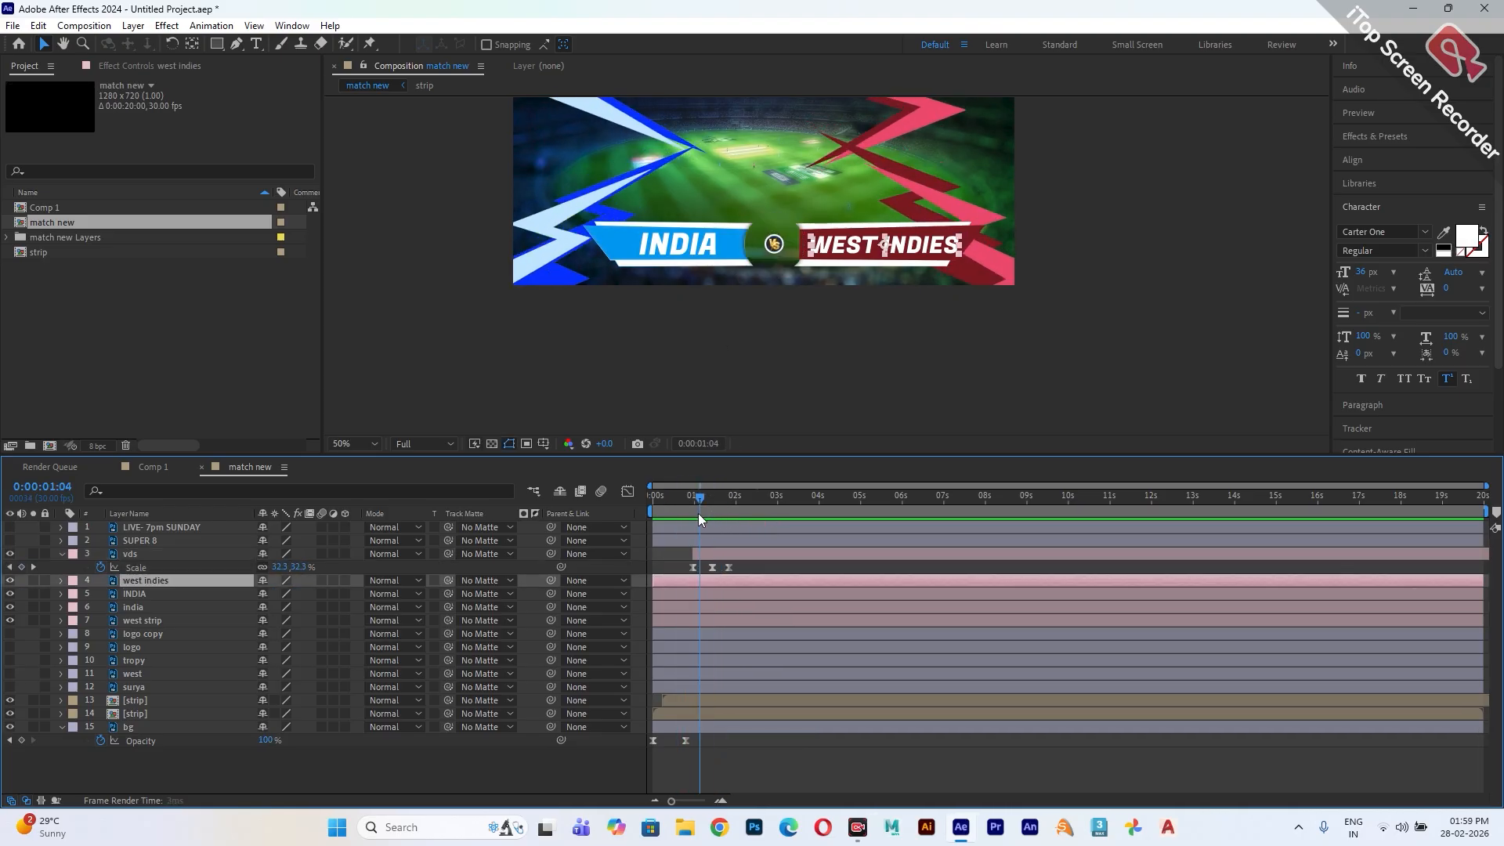
# - Select the west strip and logo copy layers and move both so they start at 0:00:01:13
pyautogui.moveTo(698, 514); pyautogui.dragTo(693, 519)
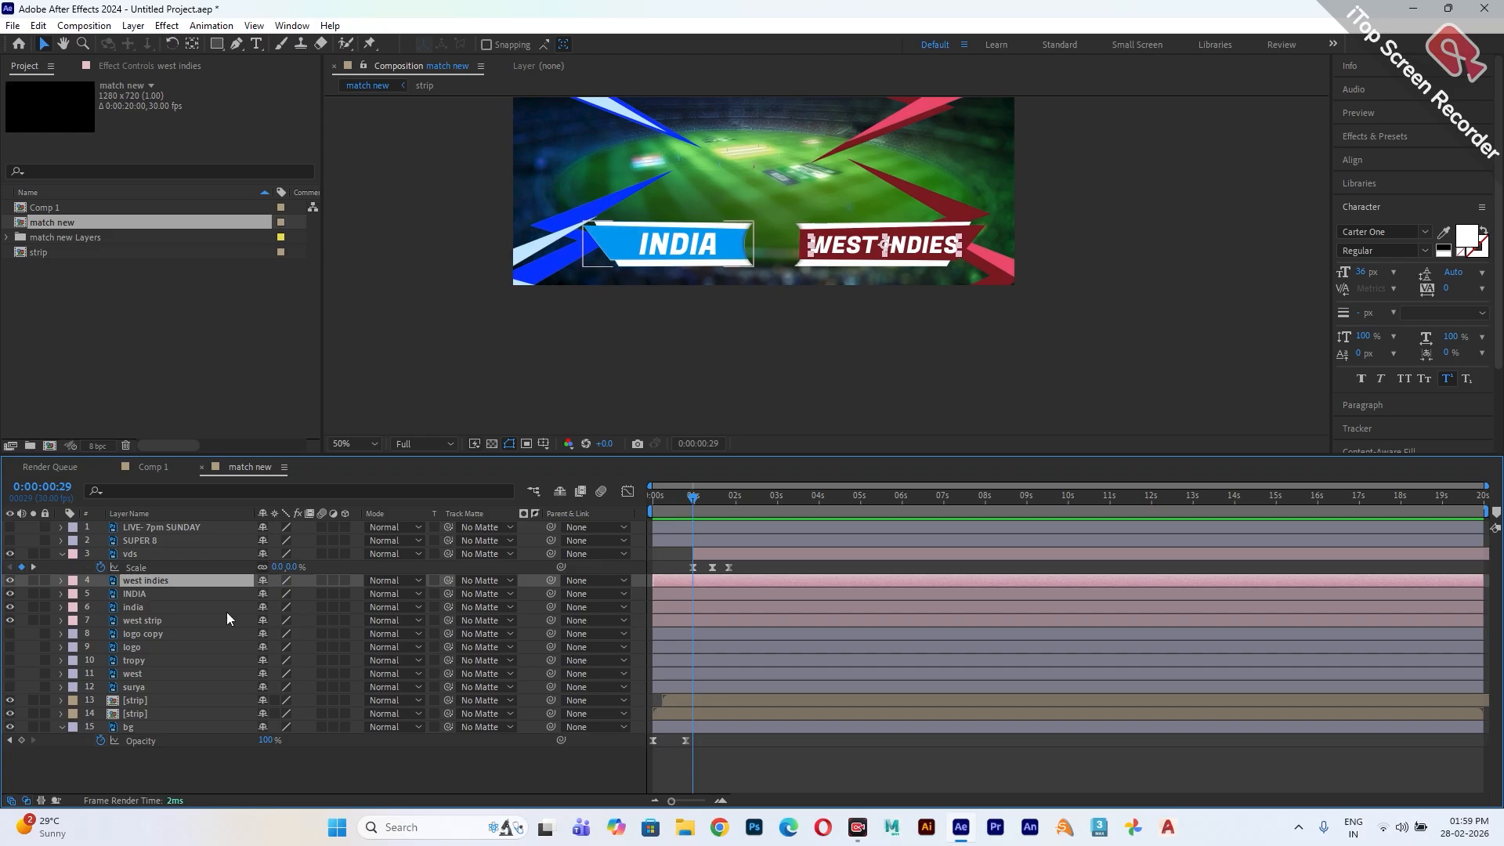
pyautogui.click(149, 596)
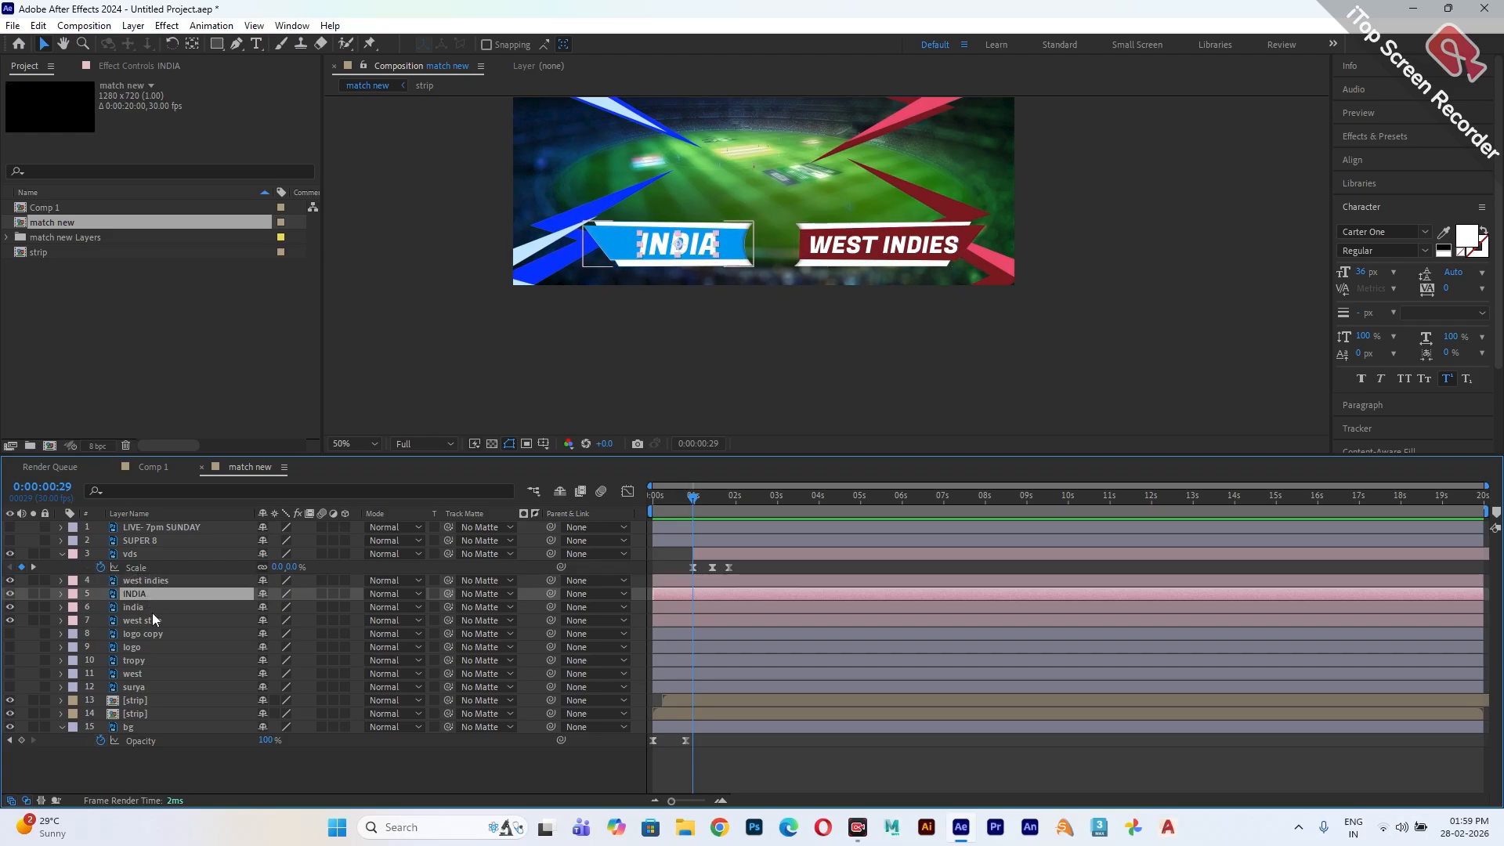
pyautogui.click(152, 611)
pyautogui.click(155, 620)
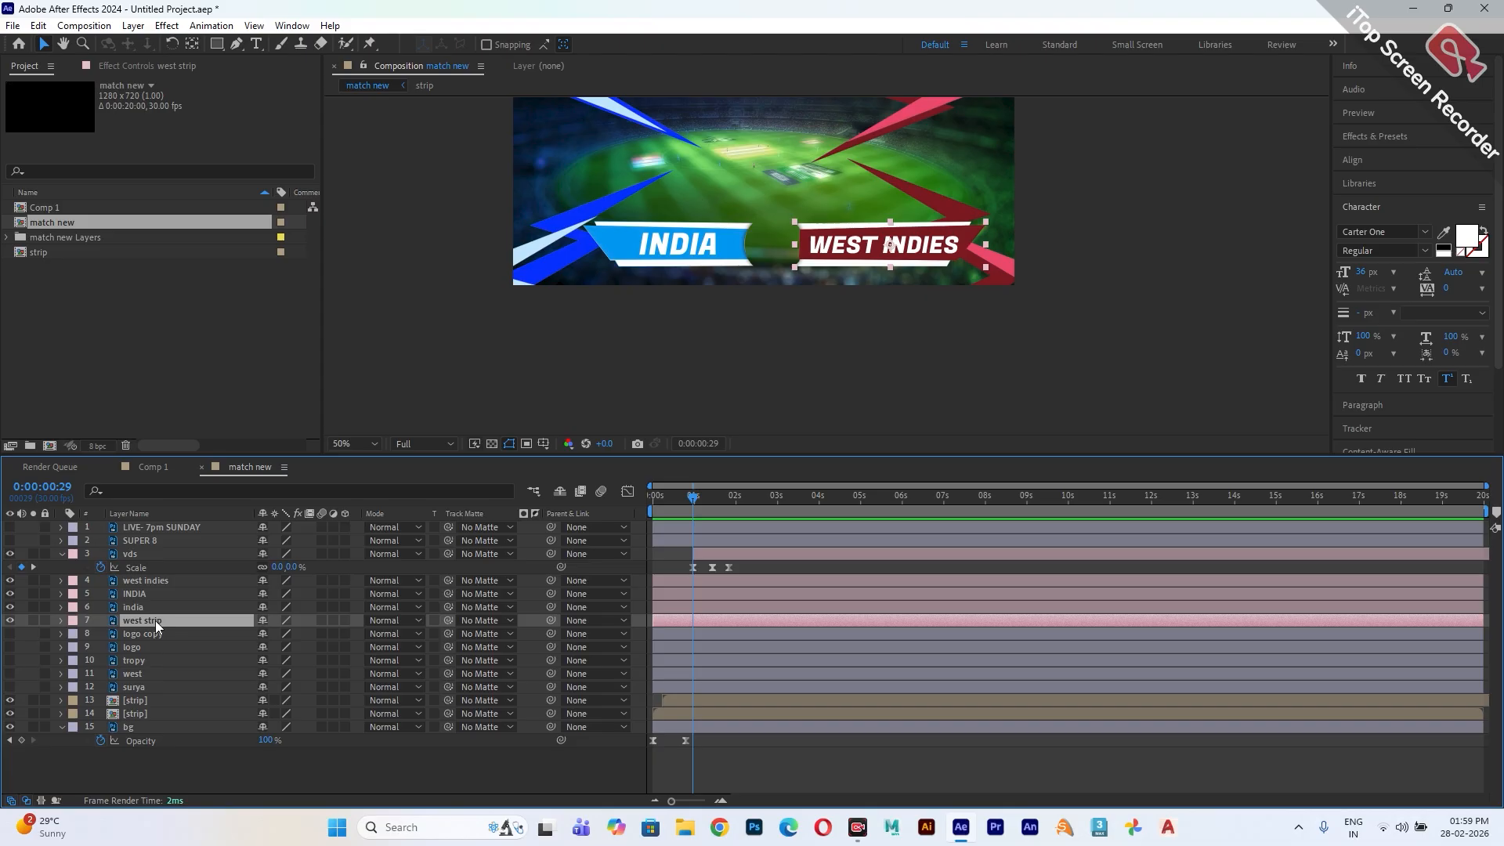
pyautogui.keyDown('ctrl'); pyautogui.click(157, 633); pyautogui.keyUp('ctrl')
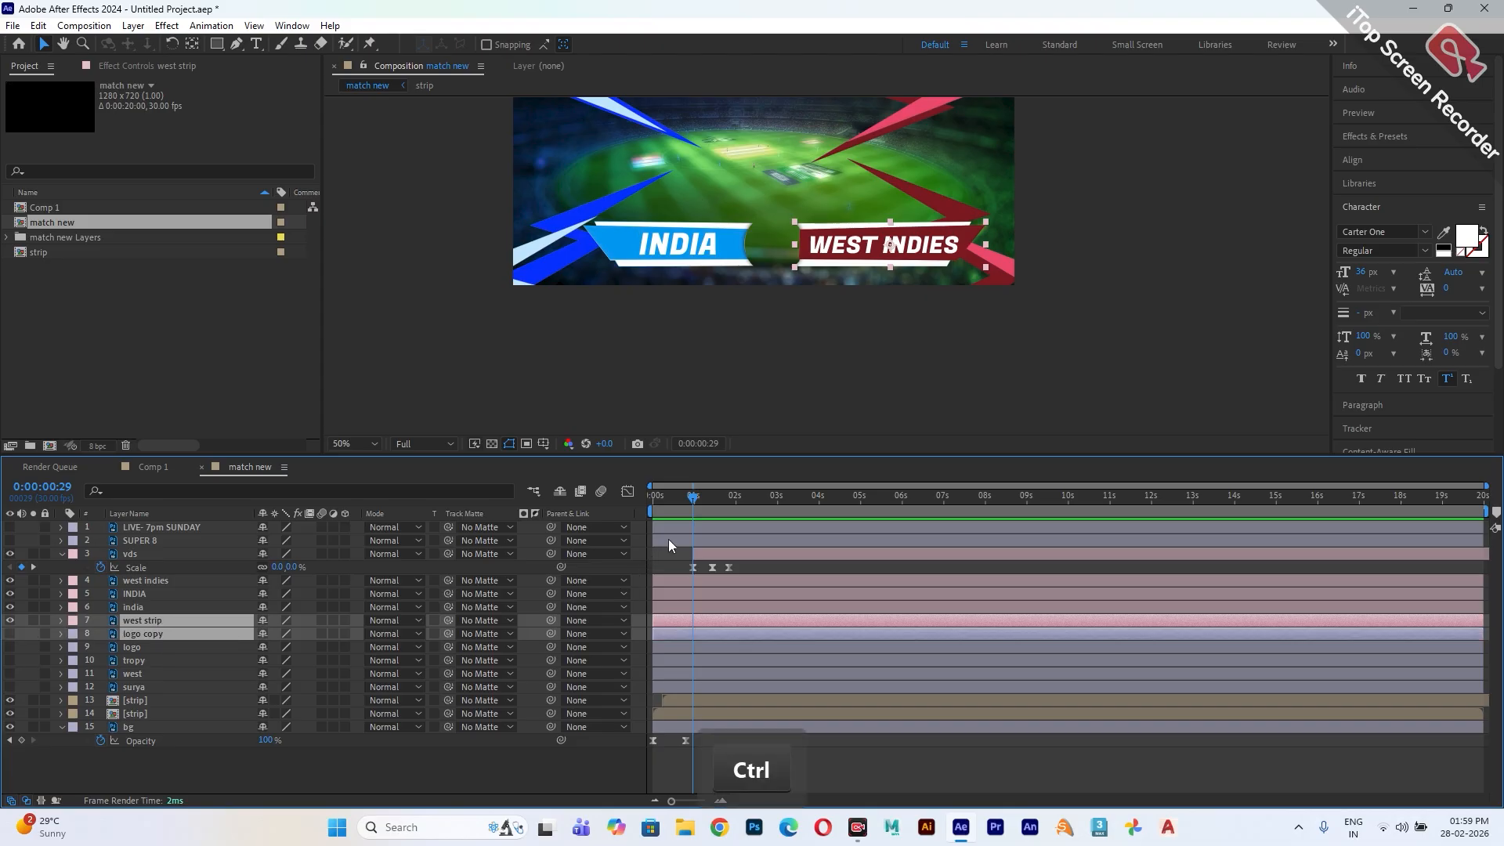
pyautogui.moveTo(696, 499); pyautogui.dragTo(716, 500)
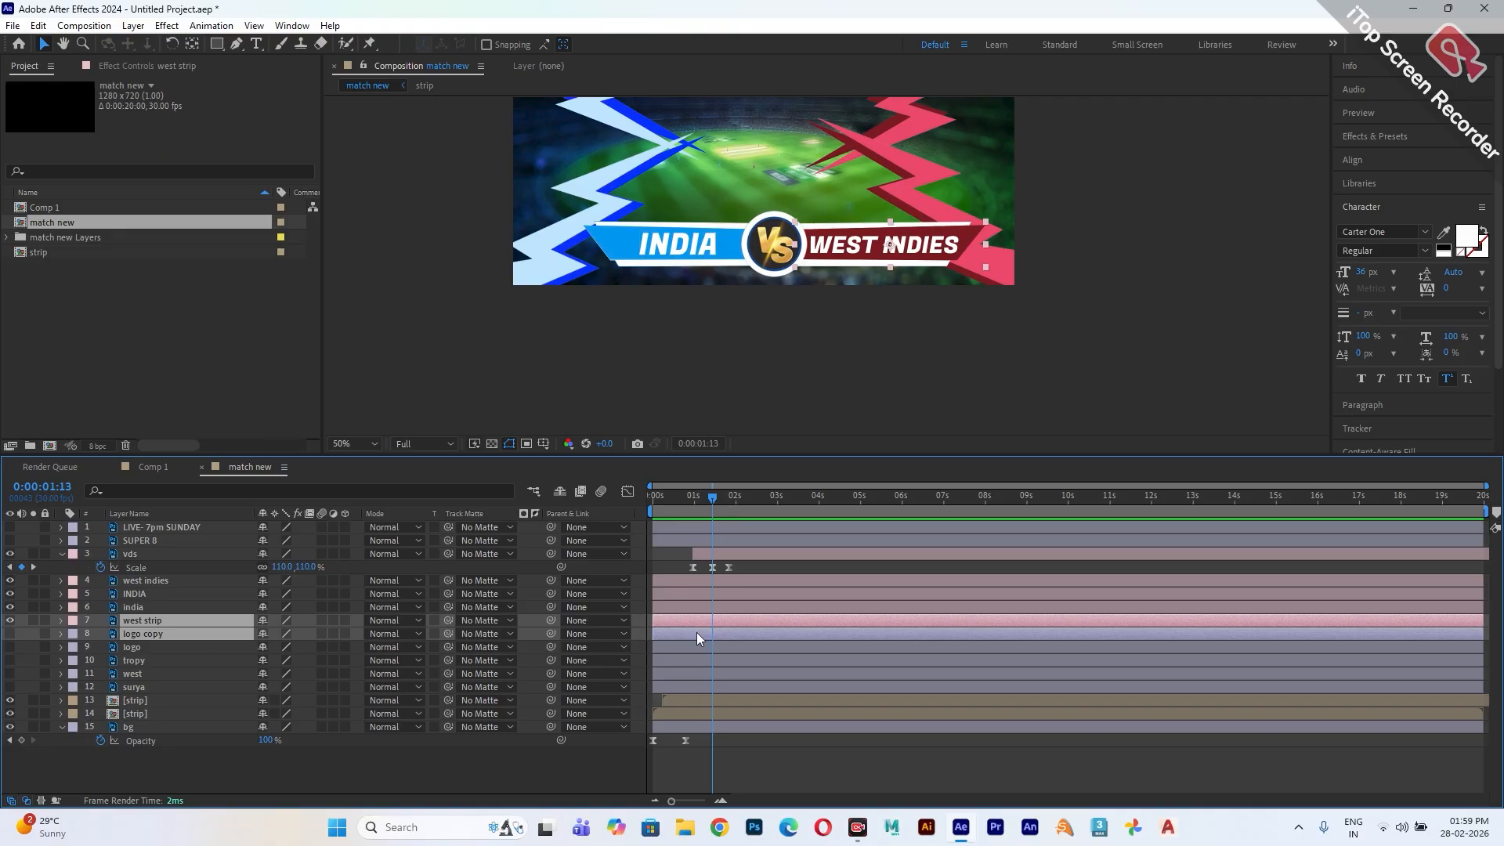
pyautogui.moveTo(697, 632); pyautogui.dragTo(758, 636)
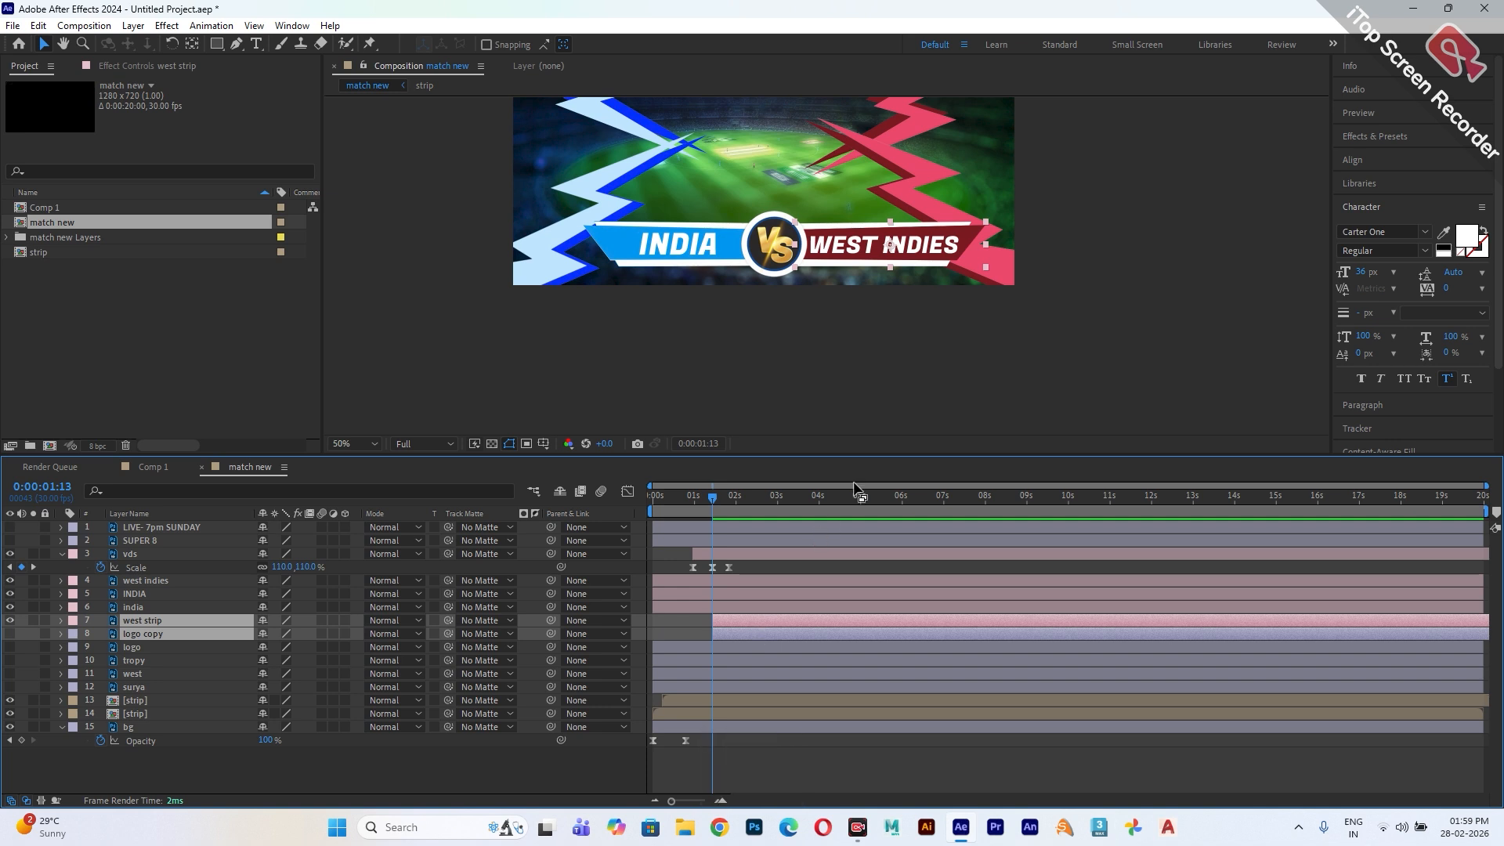
# - Move the anchor points of the west strip and india banner layers to their inner ends beside the VS badge
pyautogui.click(754, 610)
pyautogui.click(741, 622)
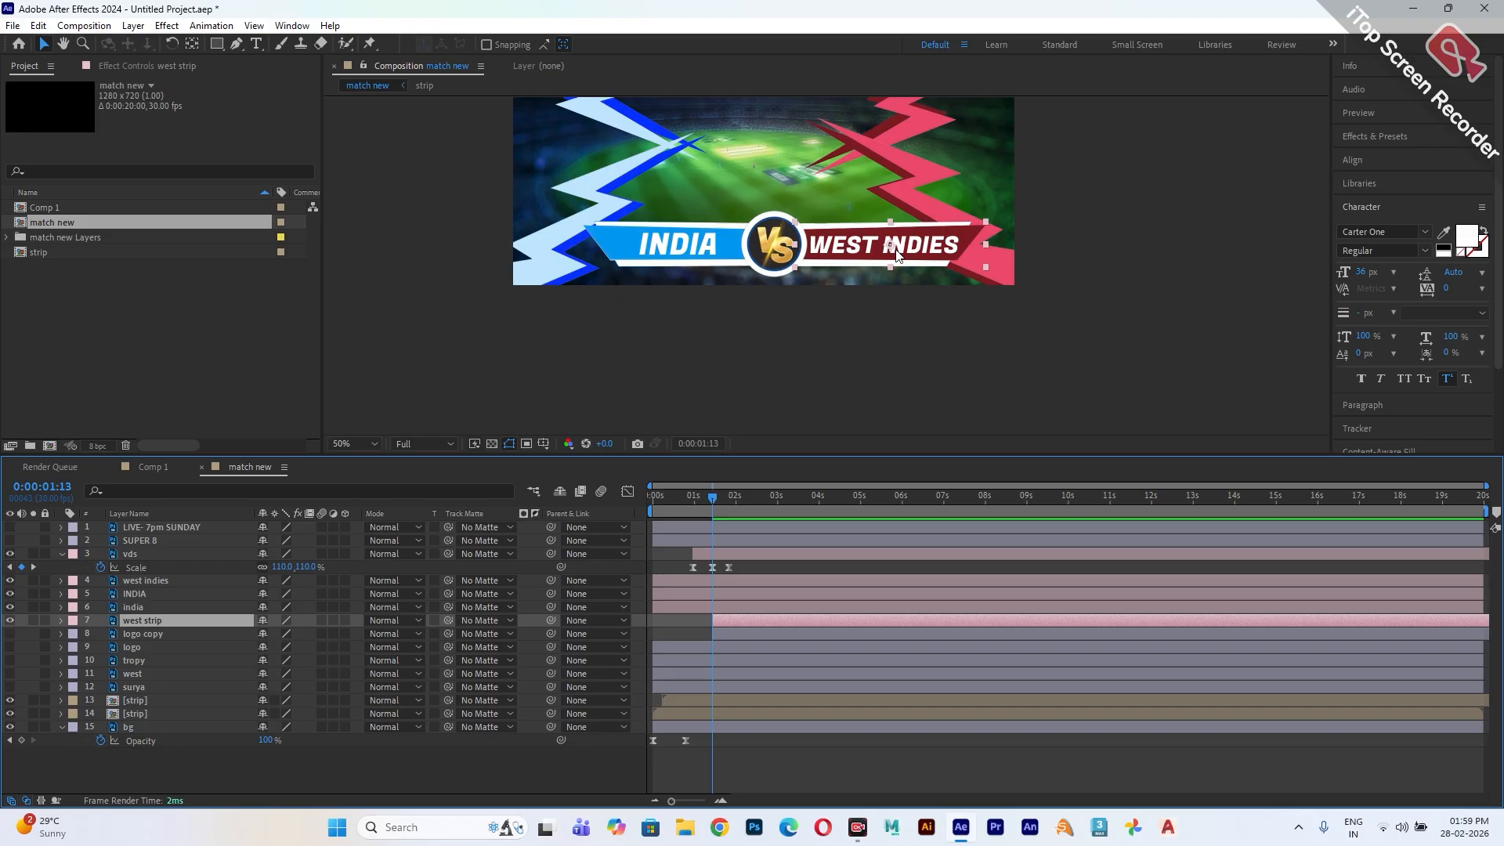
pyautogui.click(192, 44)
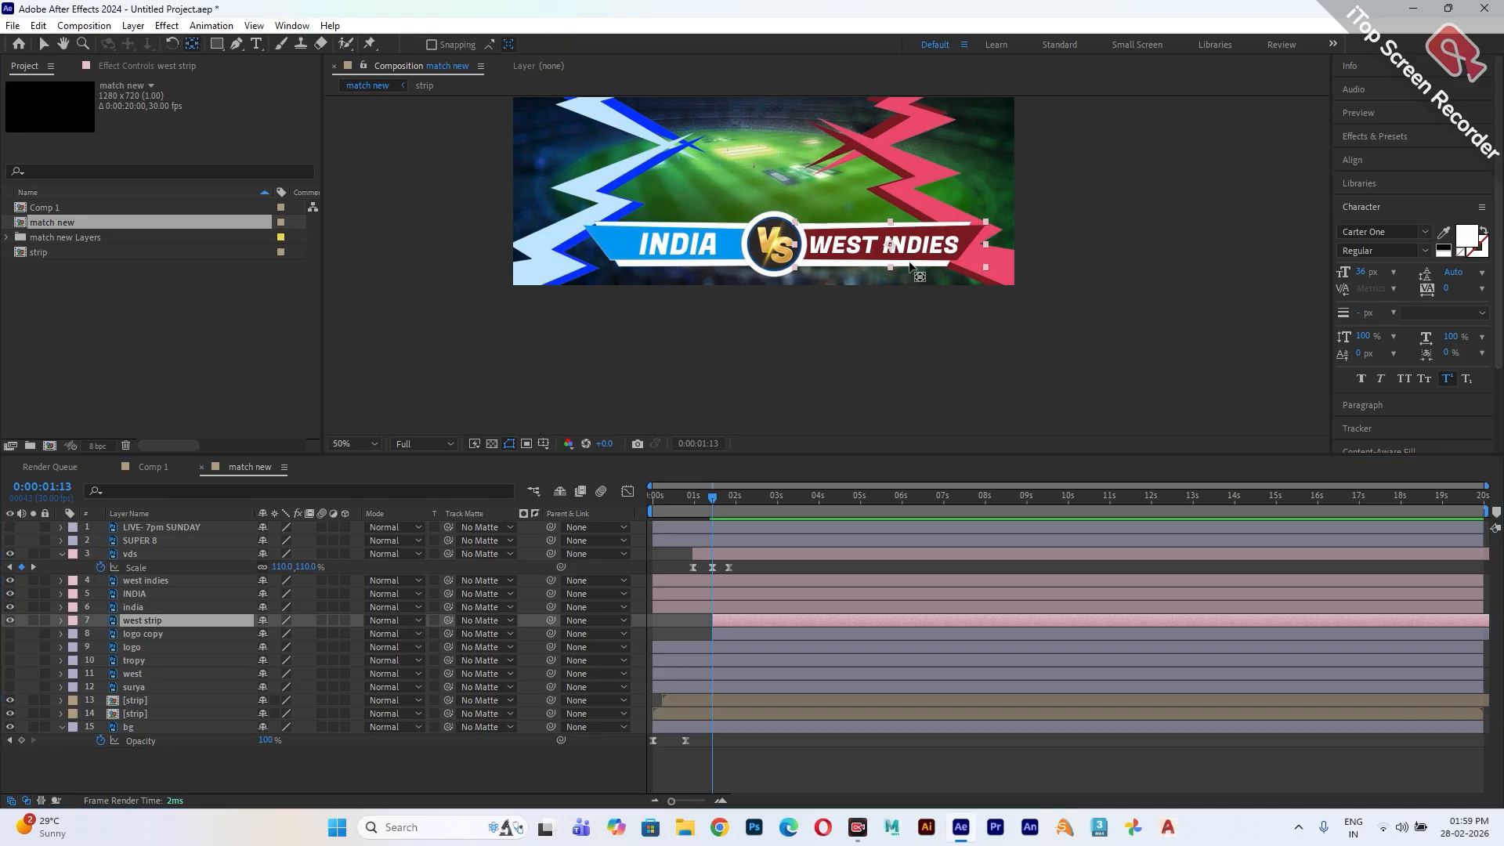
pyautogui.moveTo(862, 249); pyautogui.dragTo(797, 249)
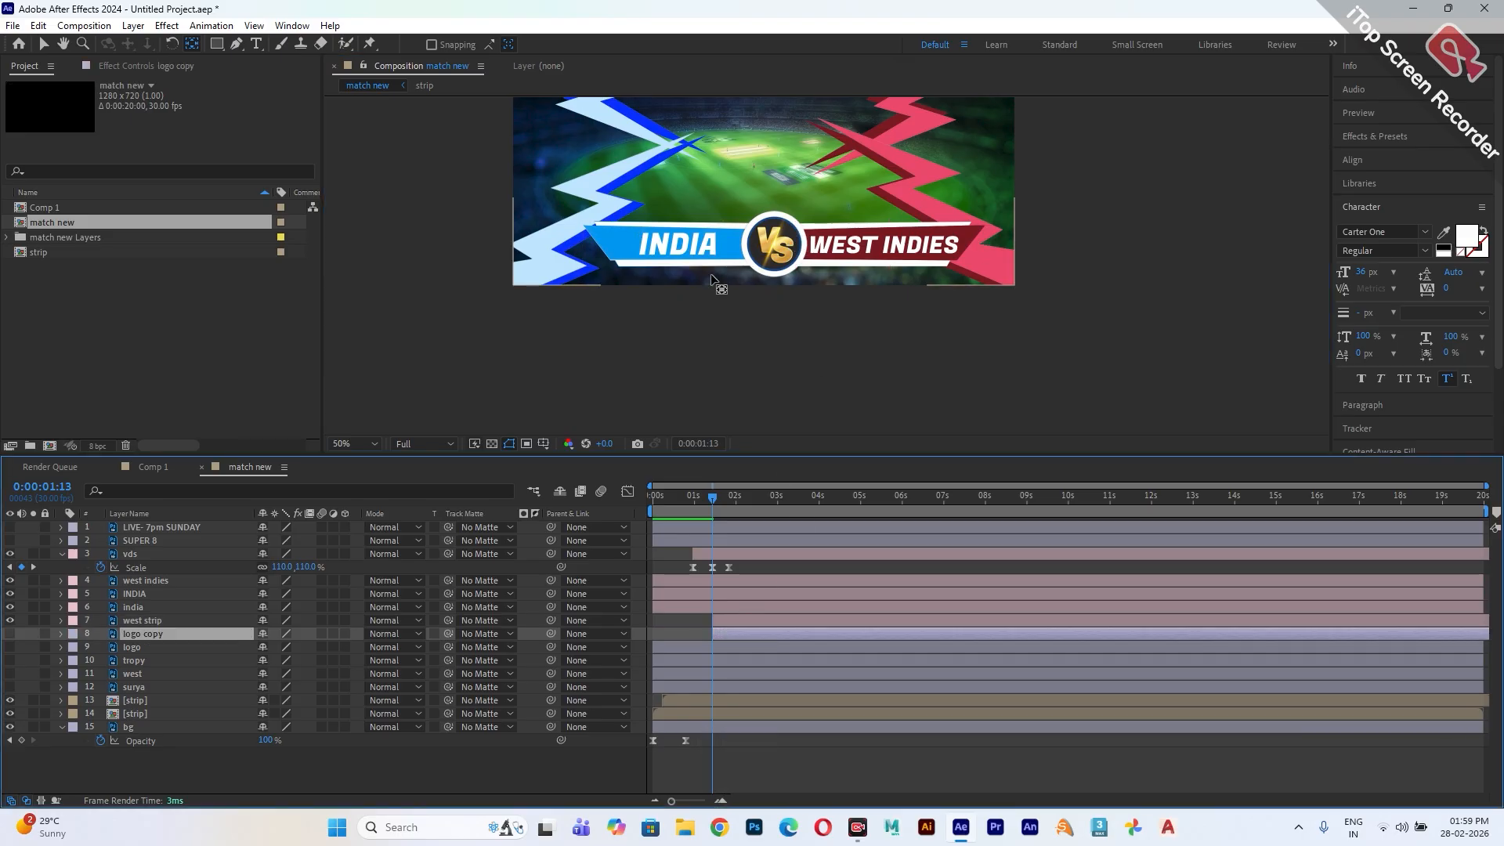
pyautogui.click(740, 257)
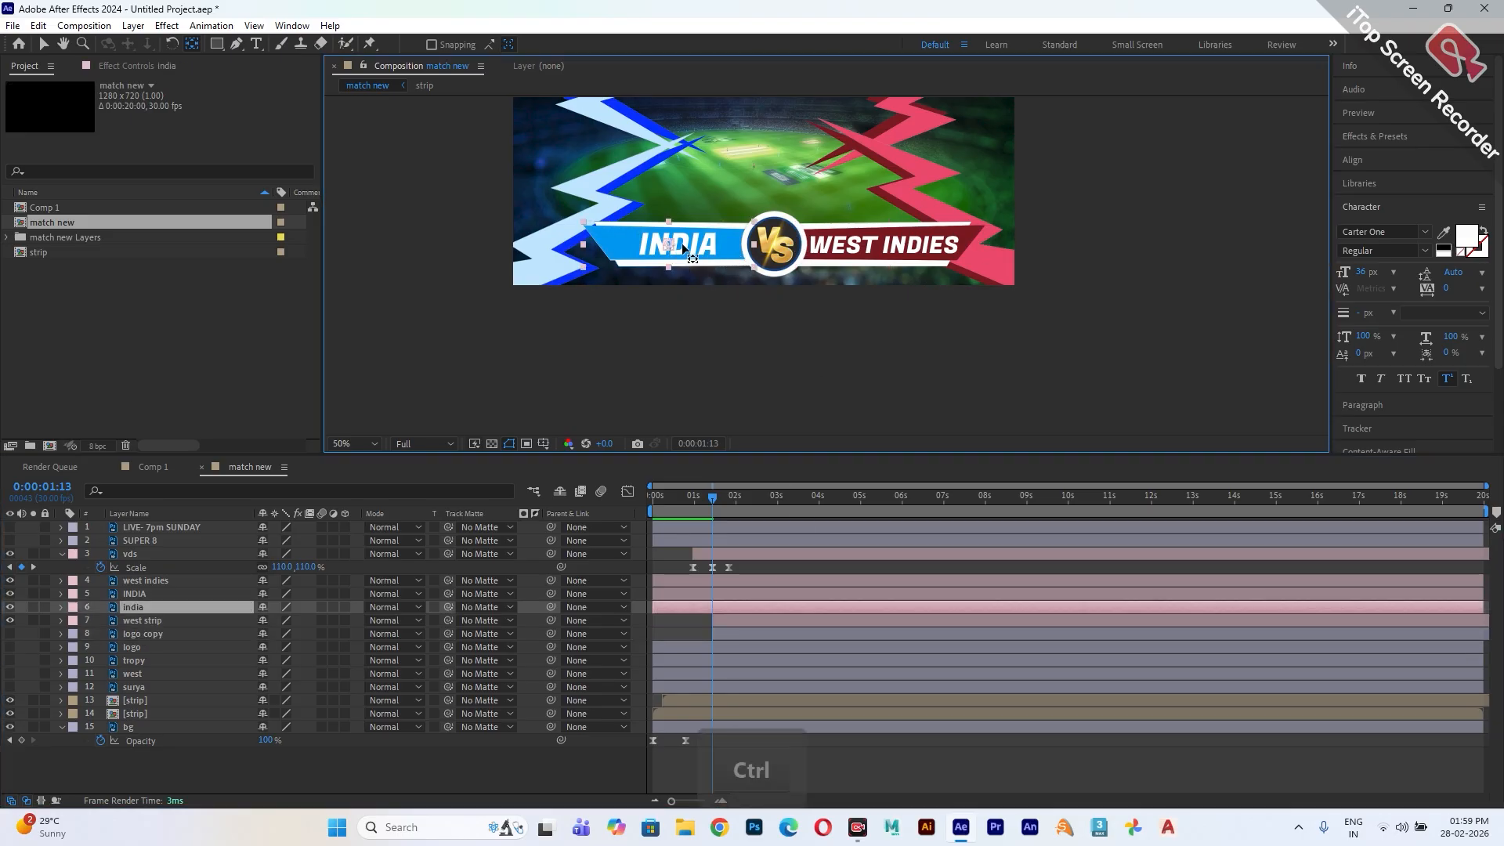
pyautogui.moveTo(668, 245); pyautogui.dragTo(750, 249)
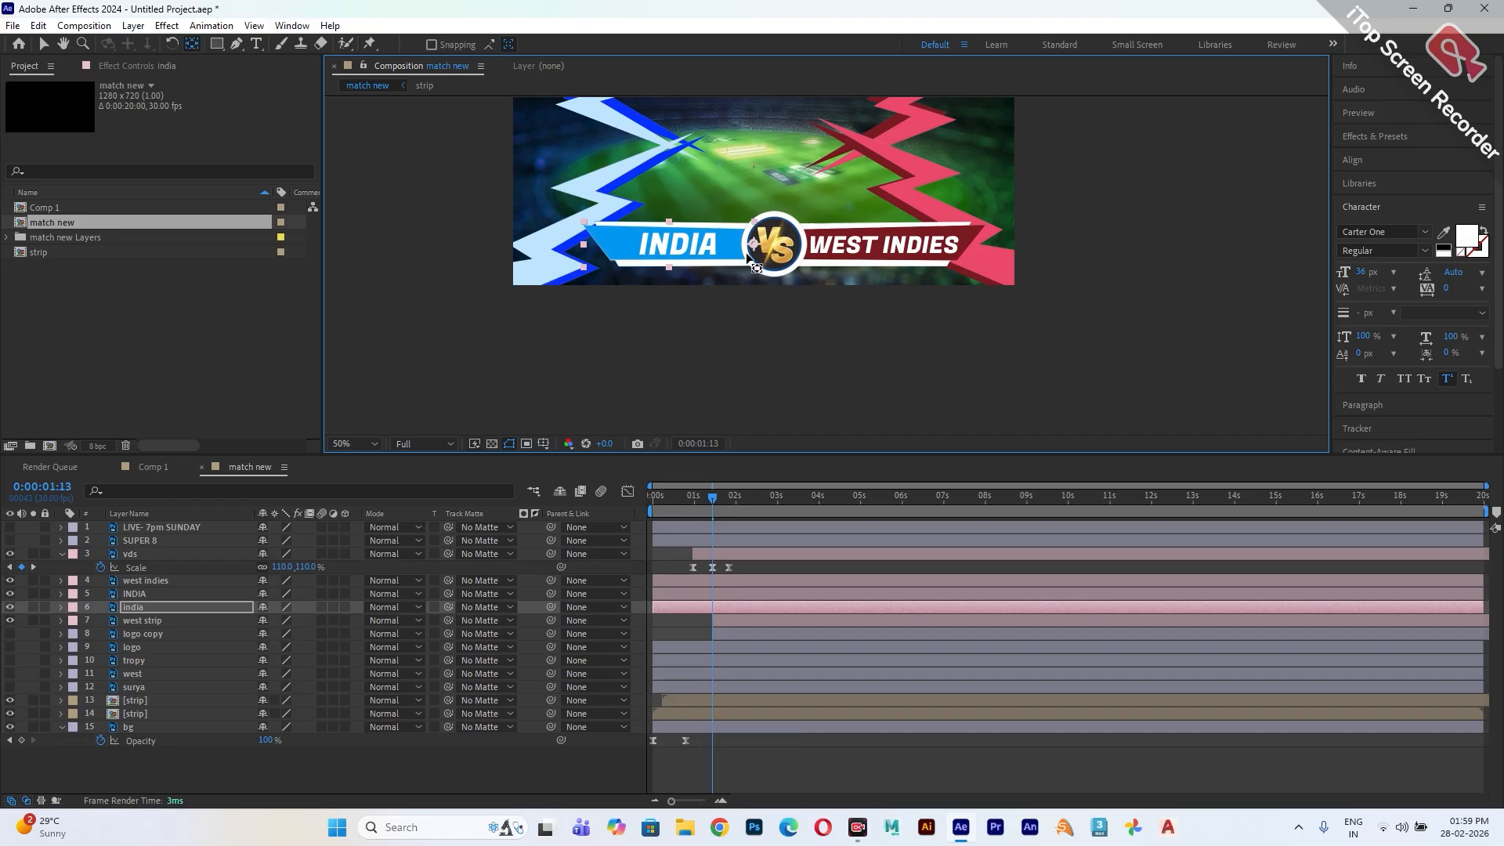
pyautogui.click(713, 502)
pyautogui.moveTo(713, 500)
pyautogui.mouseDown()
pyautogui.moveTo(692, 505)
pyautogui.moveTo(711, 514)
pyautogui.mouseUp()
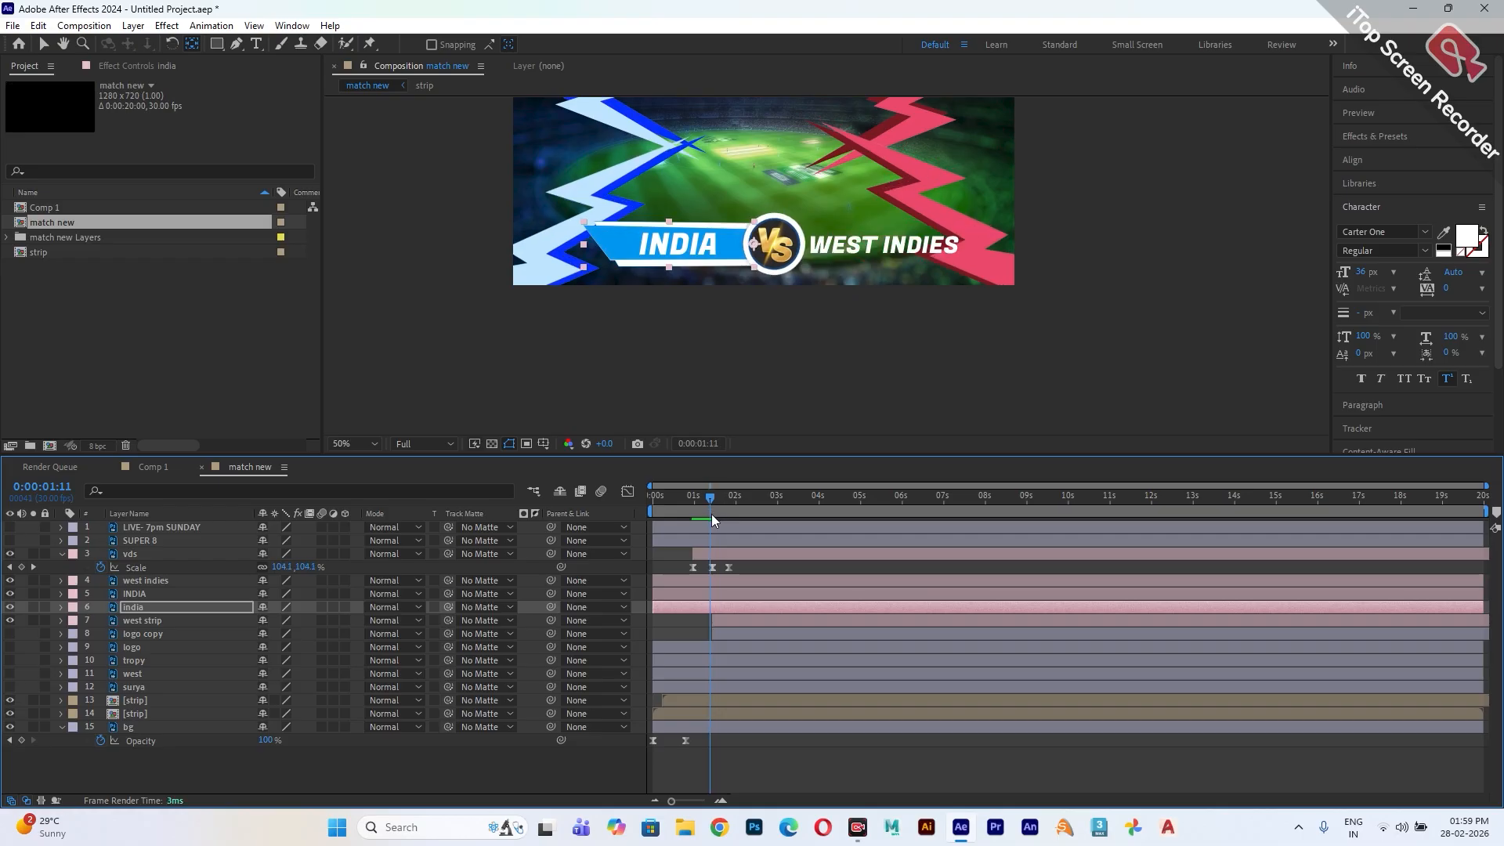
pyautogui.click(45, 49)
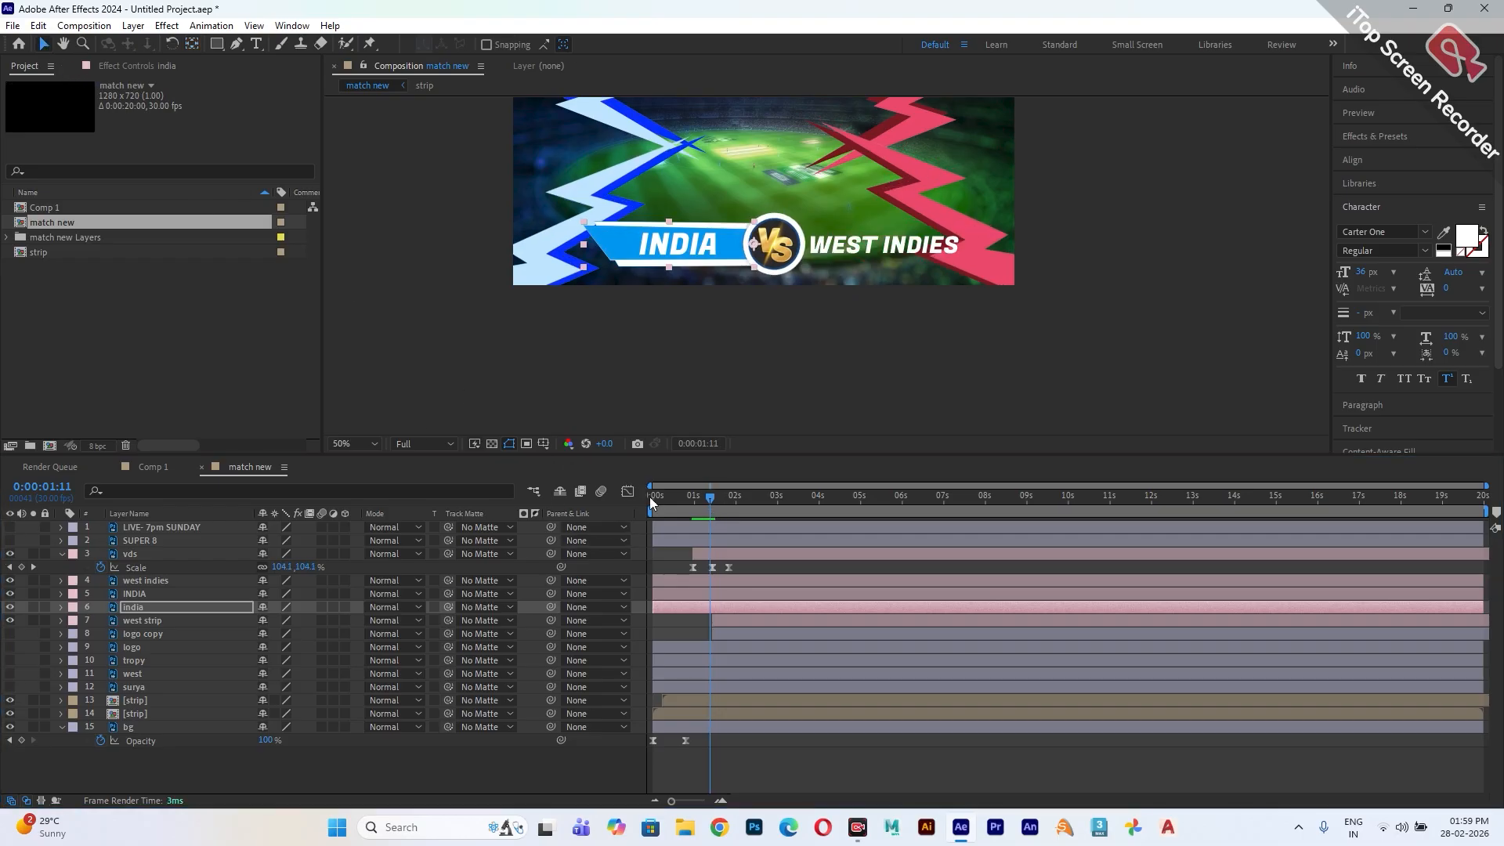
# - Move to 0:00:01:13 and reveal only the Scale and Rotation properties of the west strip layer
pyautogui.click(713, 496)
pyautogui.press('shift')
pyautogui.click(728, 619)
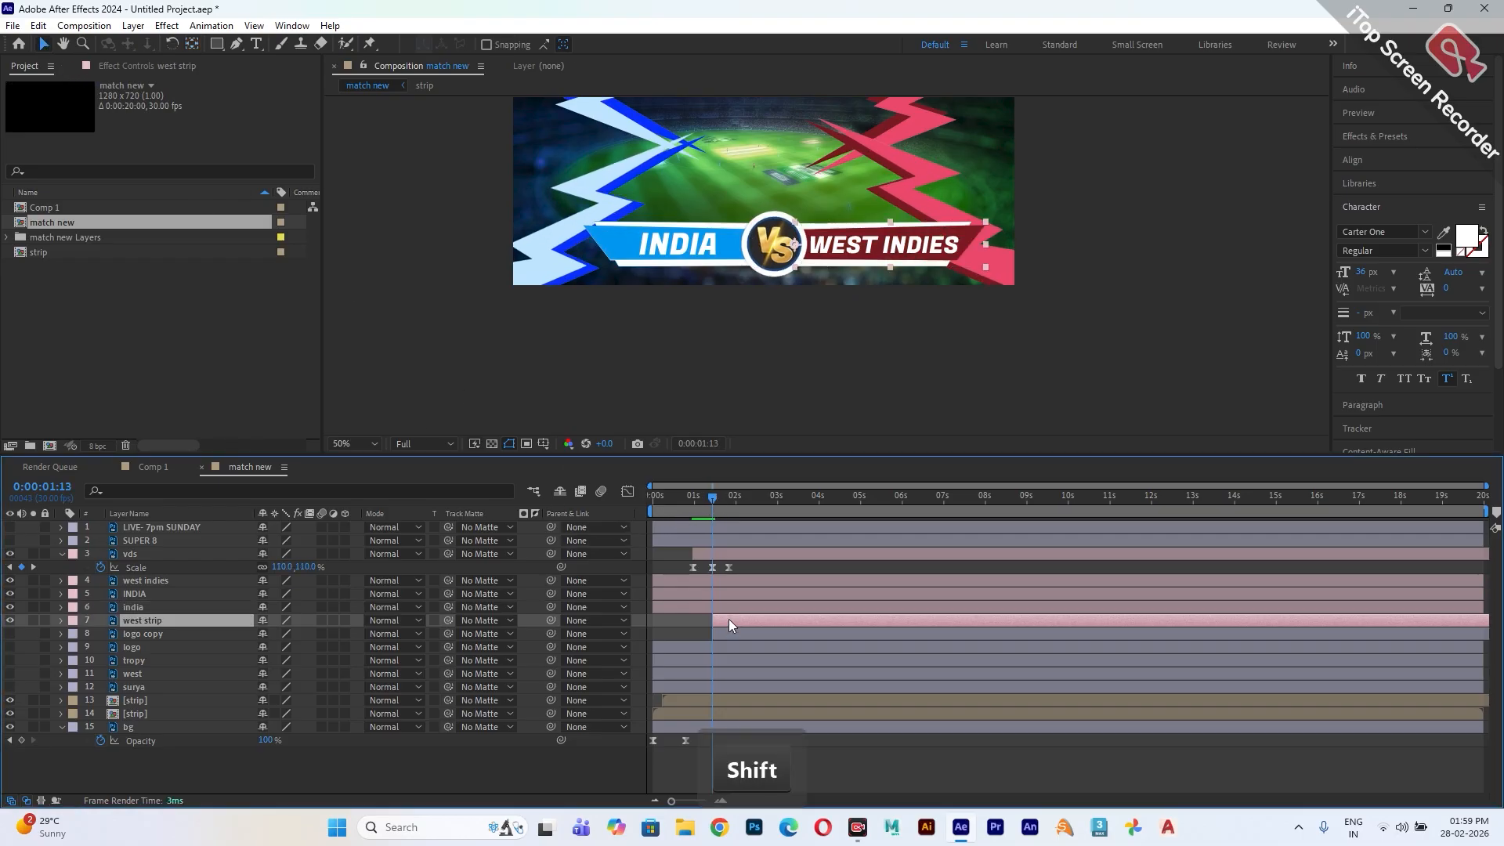
pyautogui.hotkey('shift', 'p')
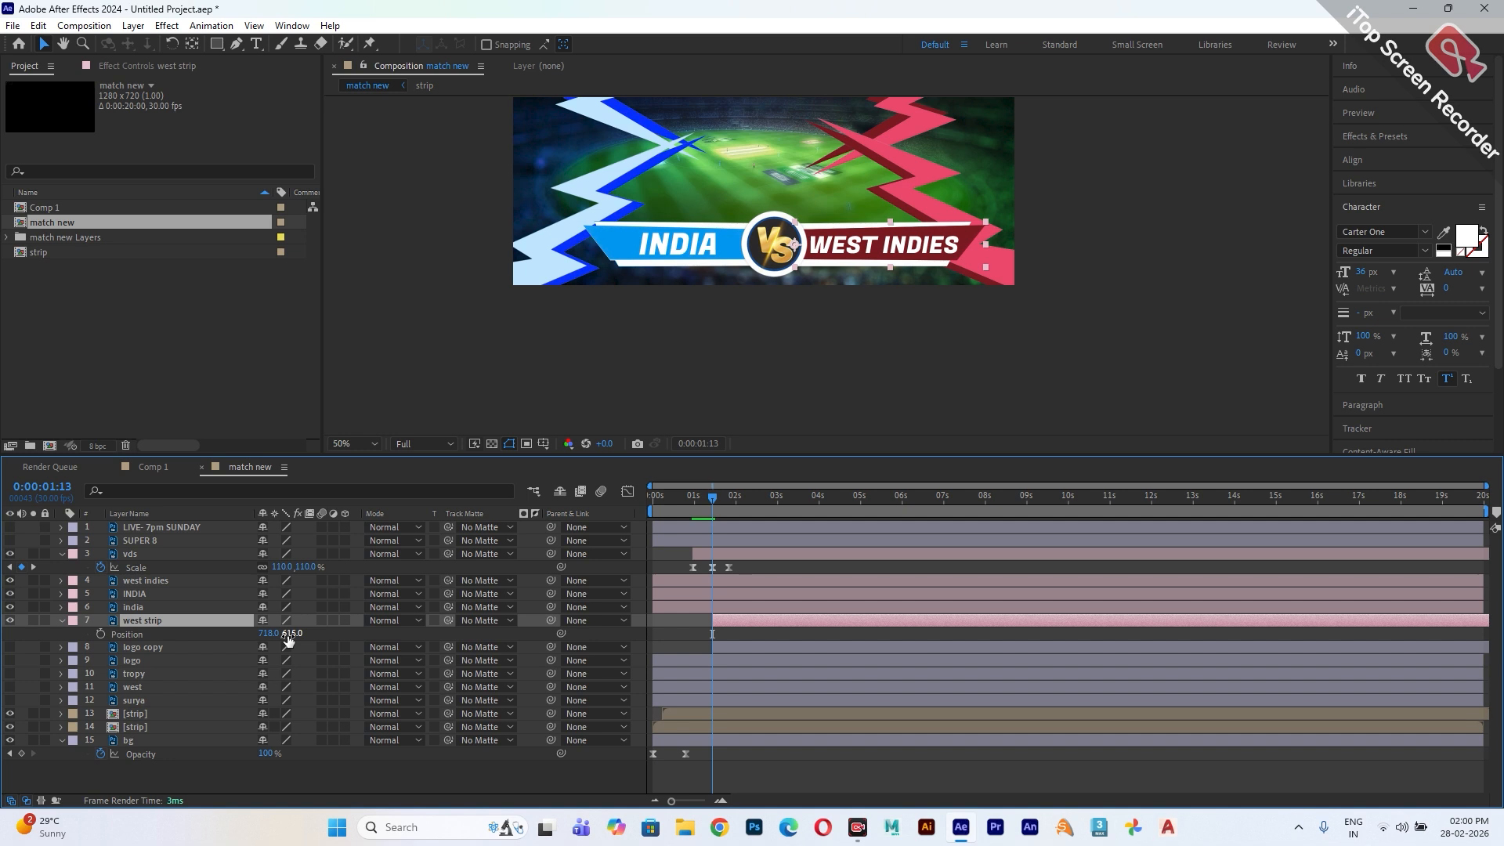
pyautogui.hotkey('shift', 'r')
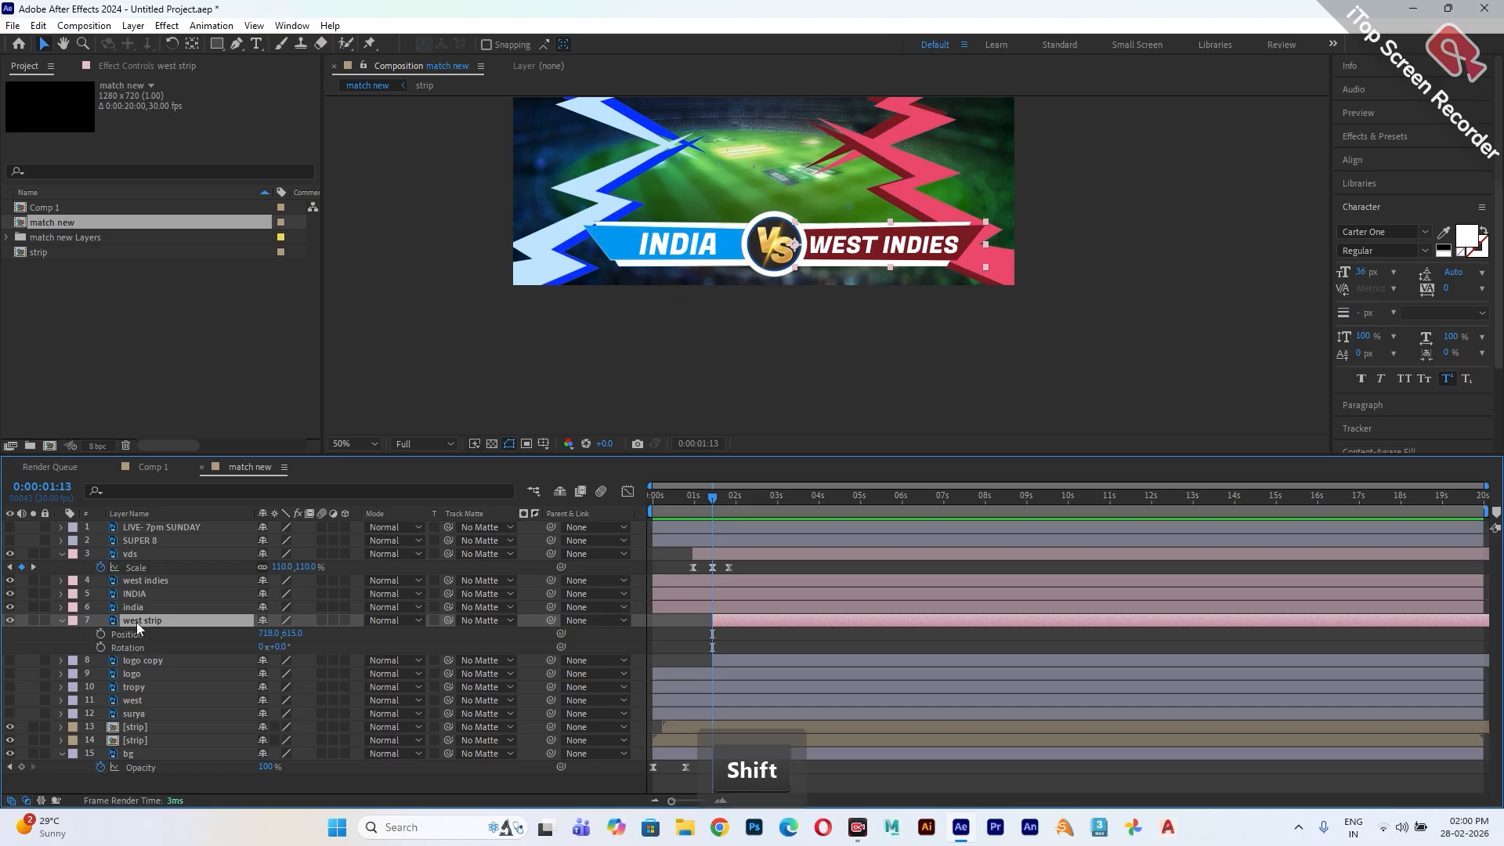
pyautogui.hotkey('shift', 'p')
pyautogui.hotkey('shift', 's')
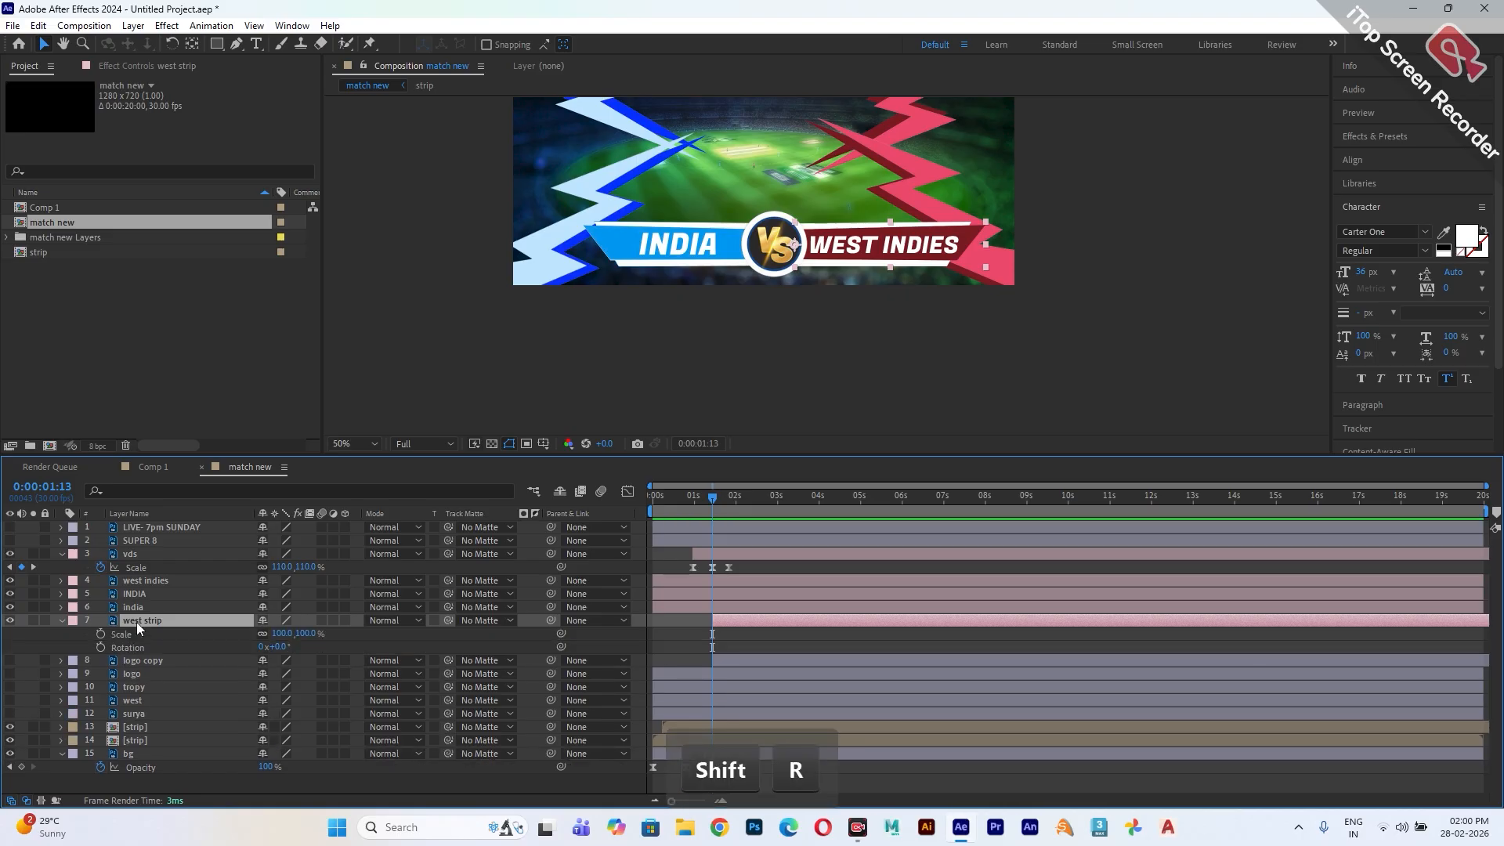
# - Set the west strip Scale to 0% and start keyframing it at 0:00:01:13
pyautogui.click(279, 633)
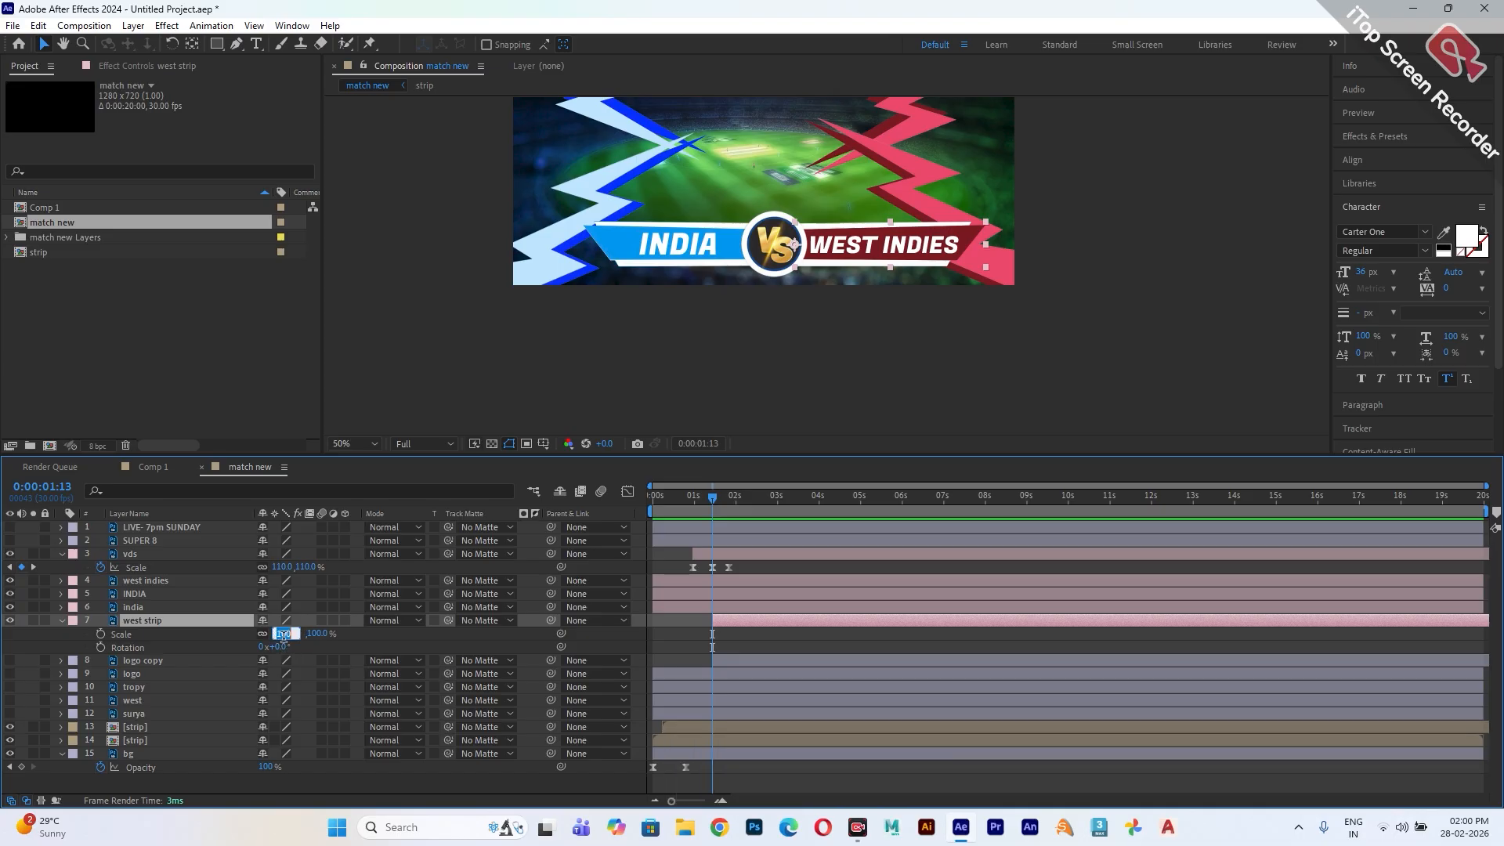
pyautogui.write('0')
pyautogui.press('Return')
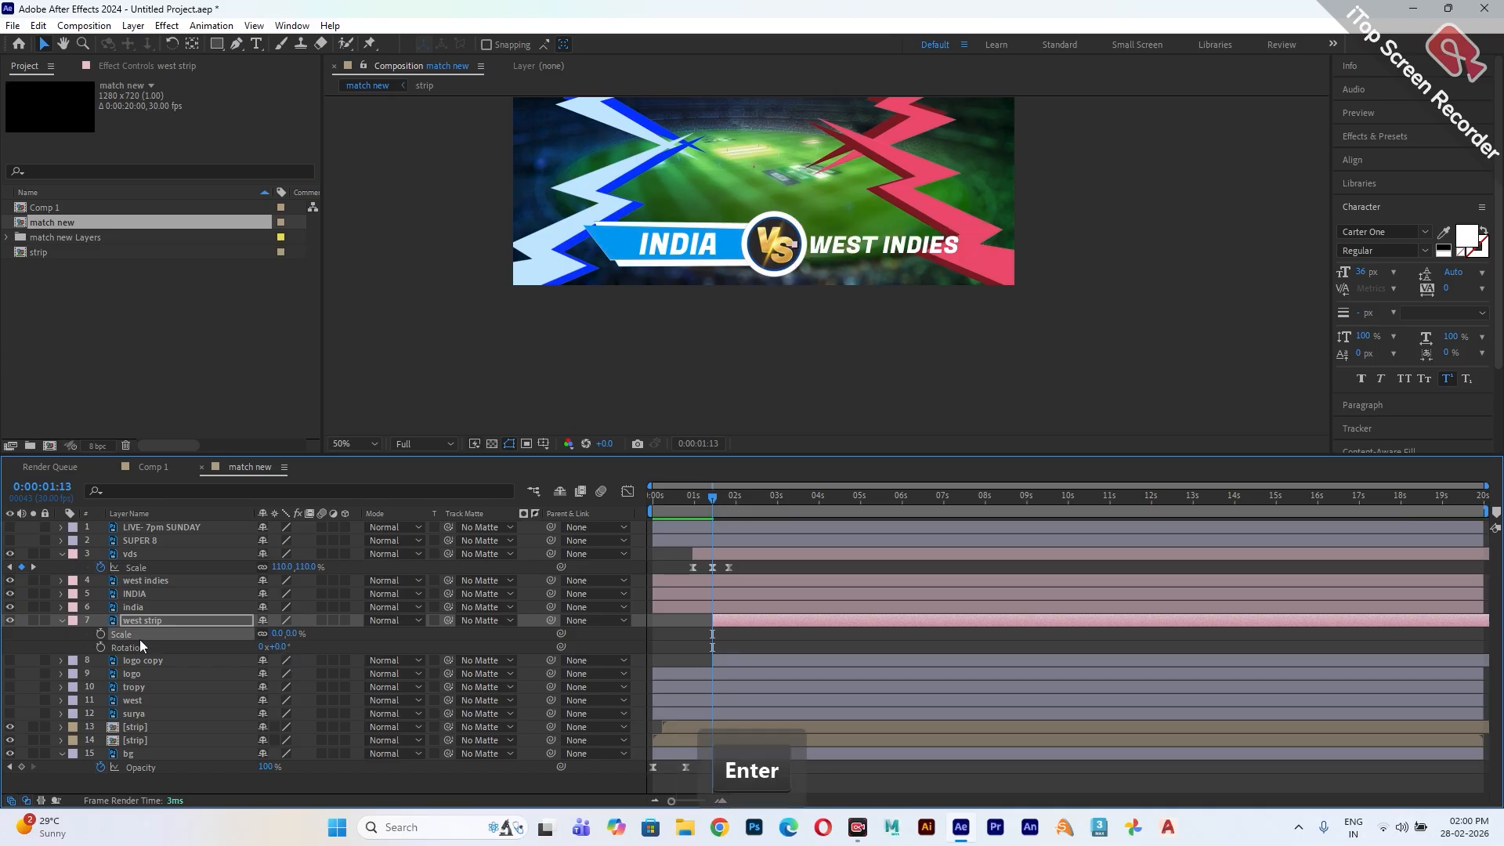
pyautogui.click(100, 634)
# - Keyframe the west strip Scale at 110% at 0:00:02:00 and at 100% at 0:00:02:15
pyautogui.moveTo(713, 501); pyautogui.dragTo(738, 508)
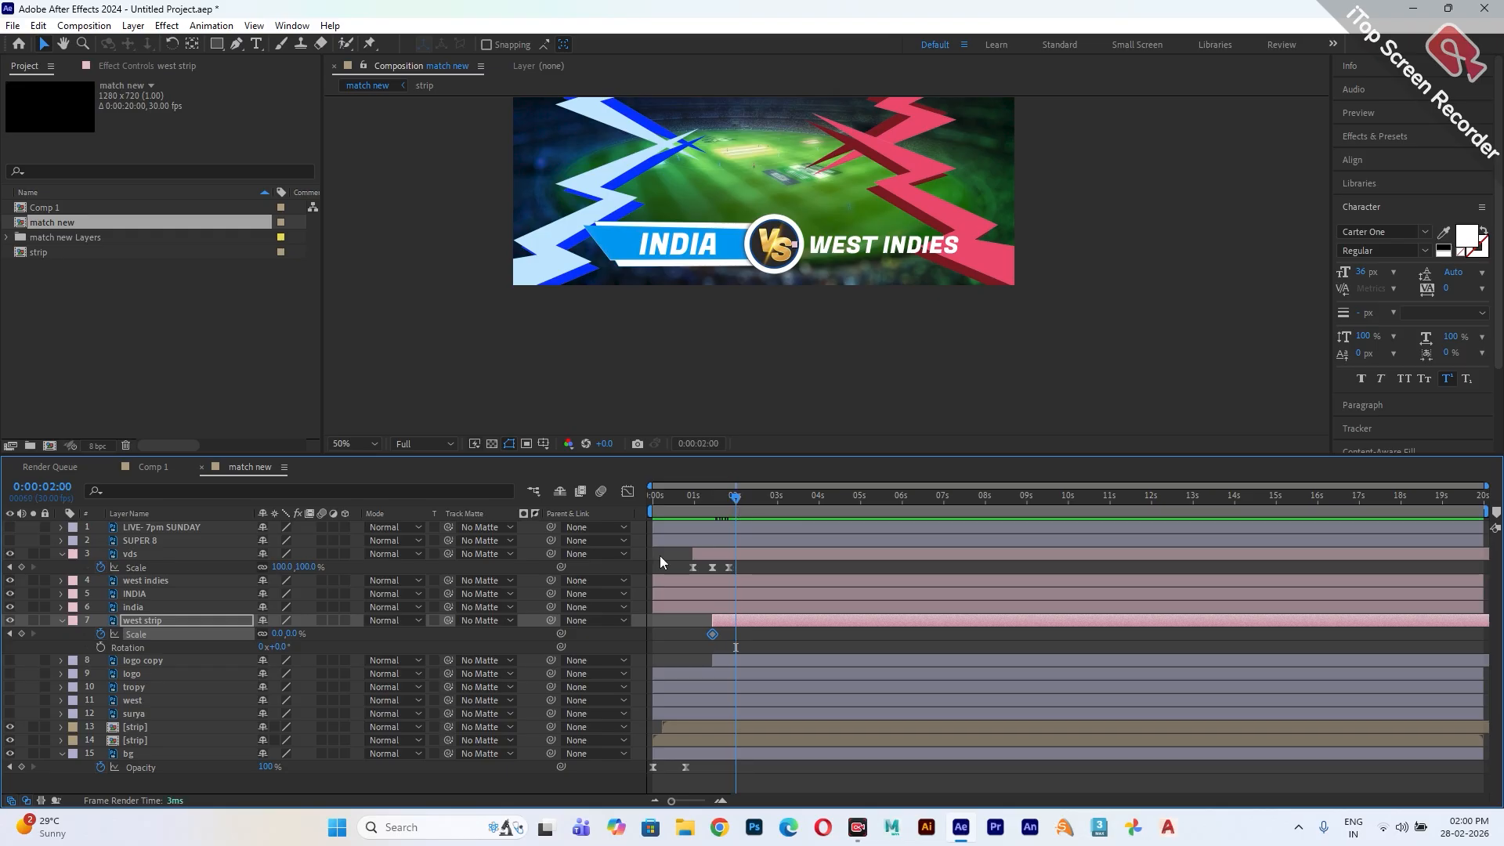
pyautogui.click(284, 639)
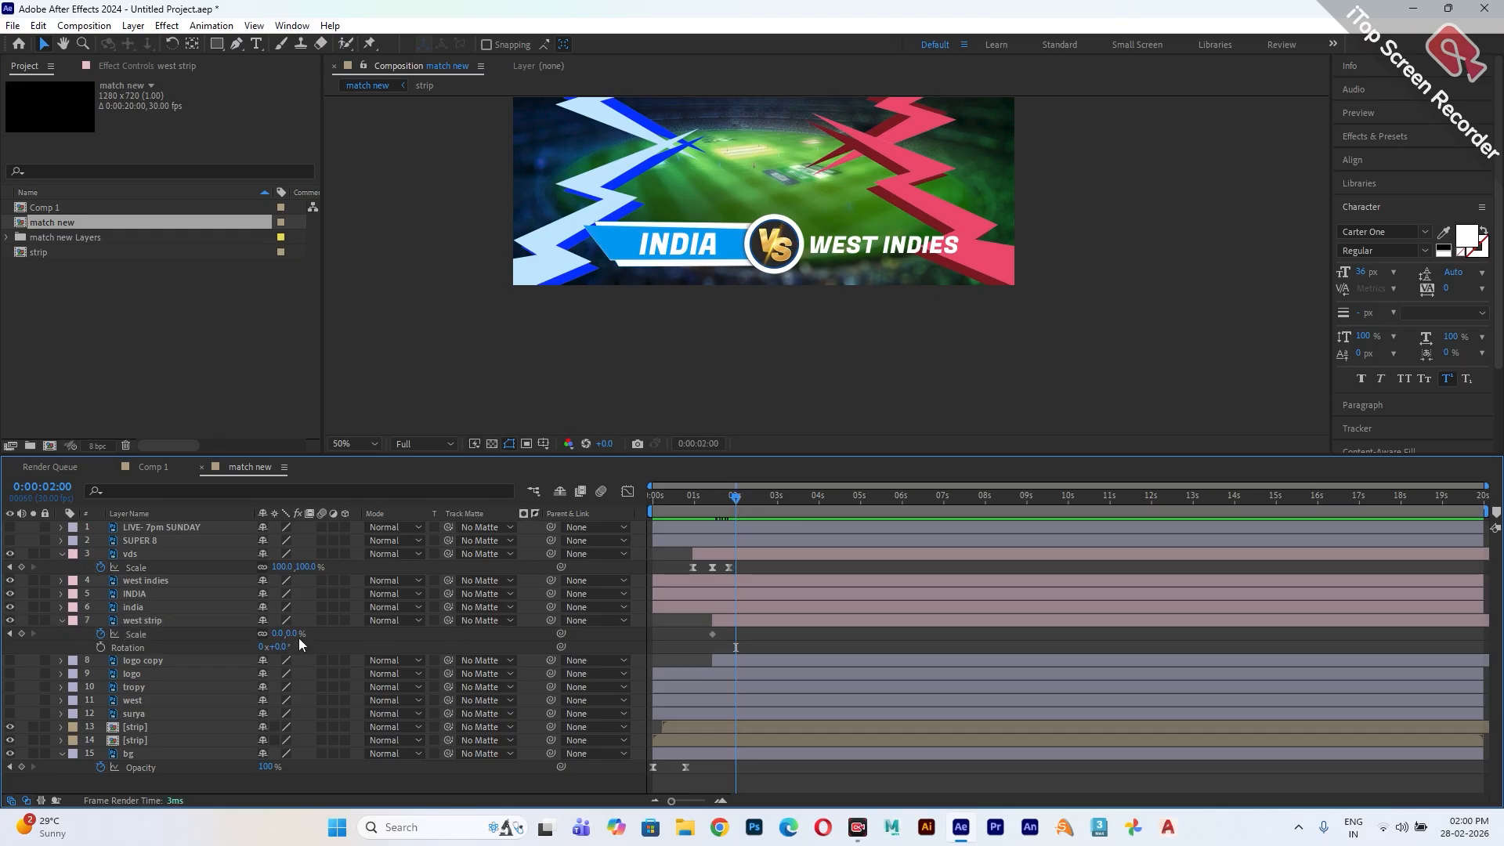
pyautogui.click(299, 636)
pyautogui.write('110')
pyautogui.press('Return')
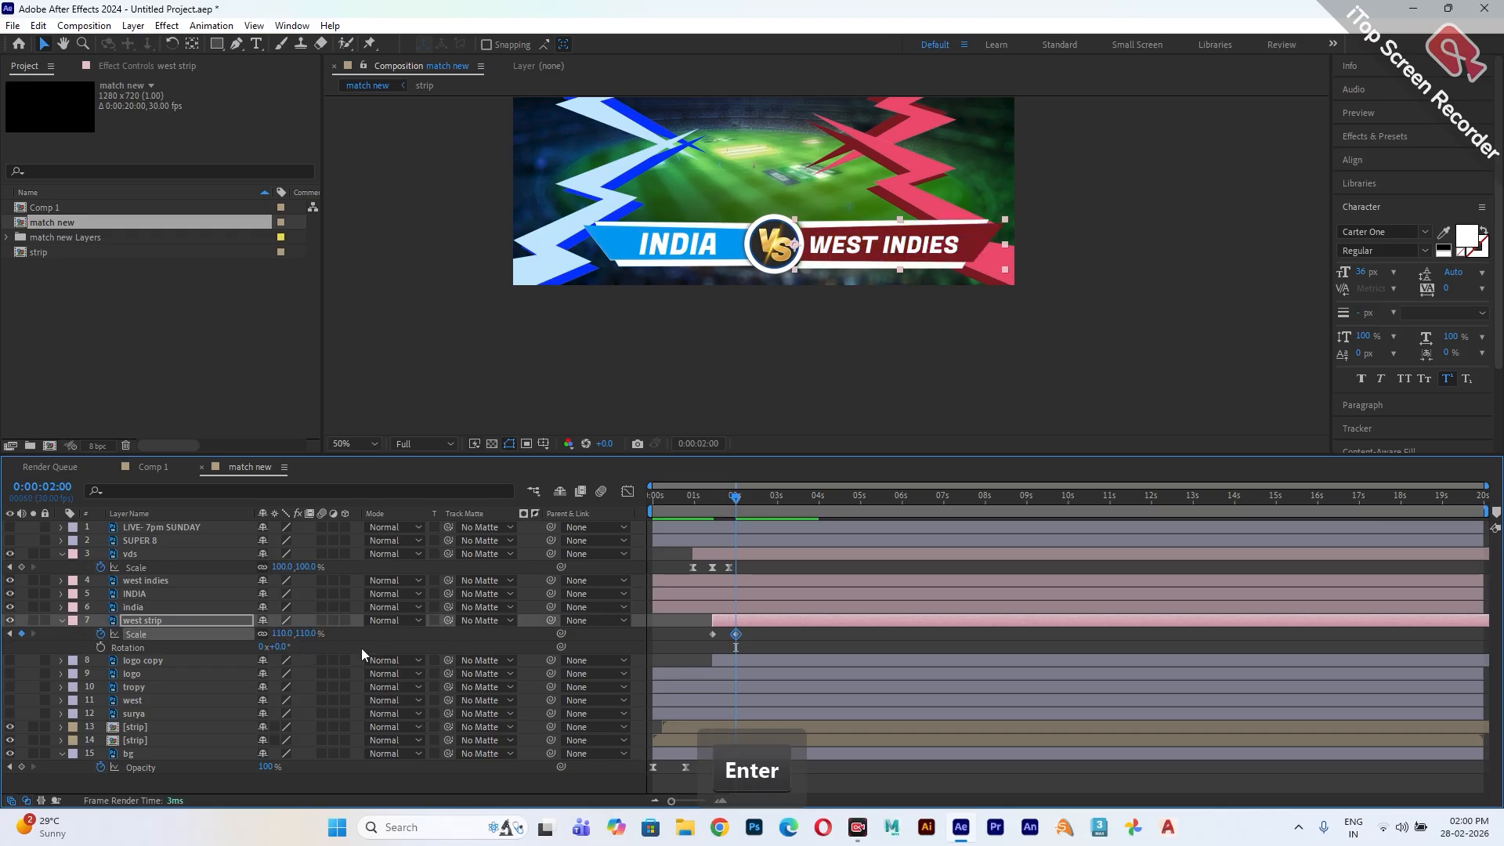
pyautogui.moveTo(744, 502); pyautogui.dragTo(757, 502)
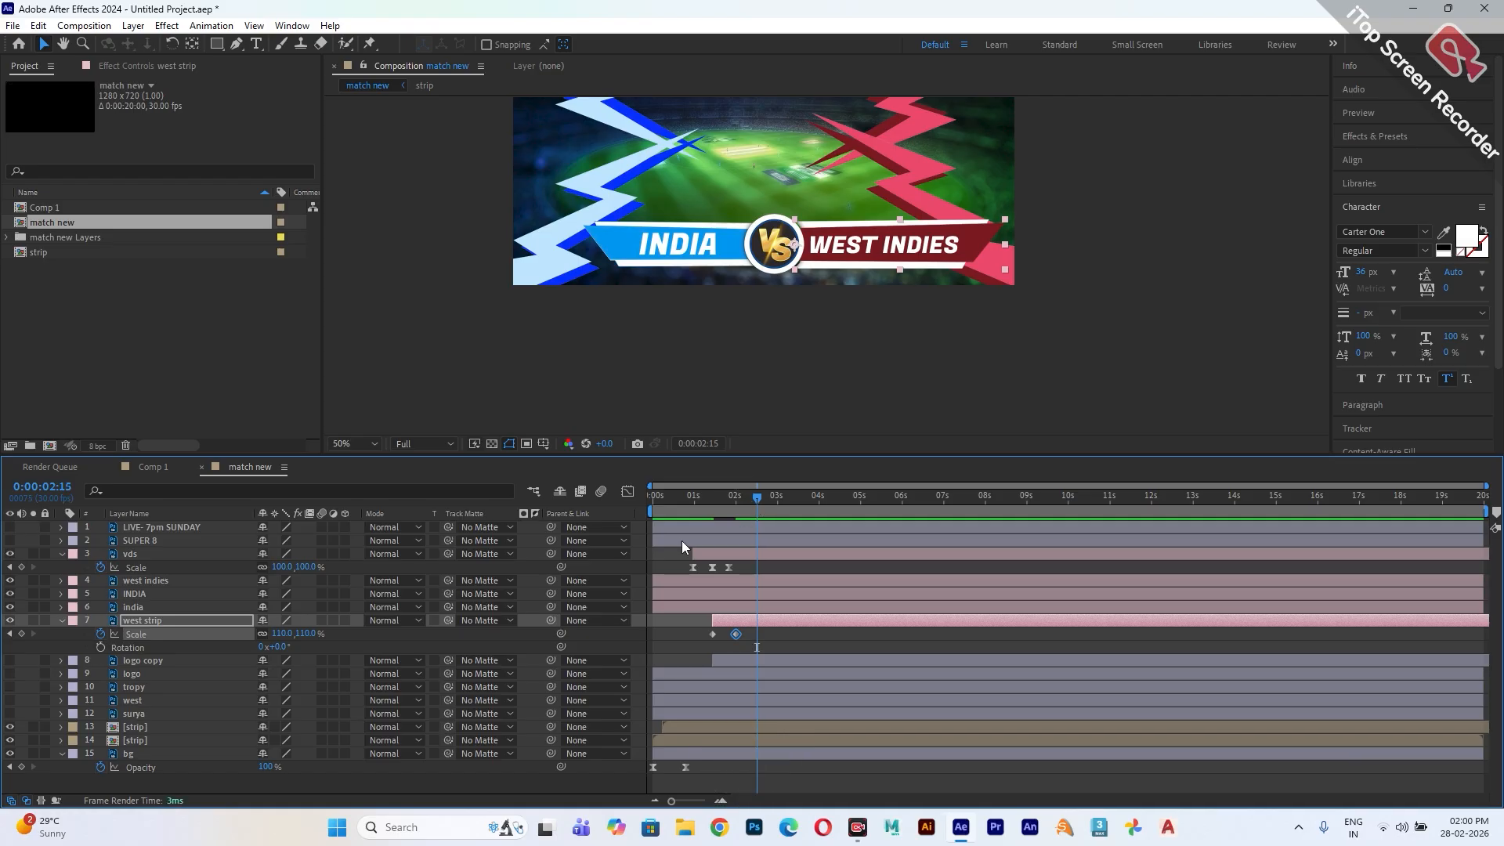
pyautogui.click(307, 634)
pyautogui.write('100')
pyautogui.press('Return')
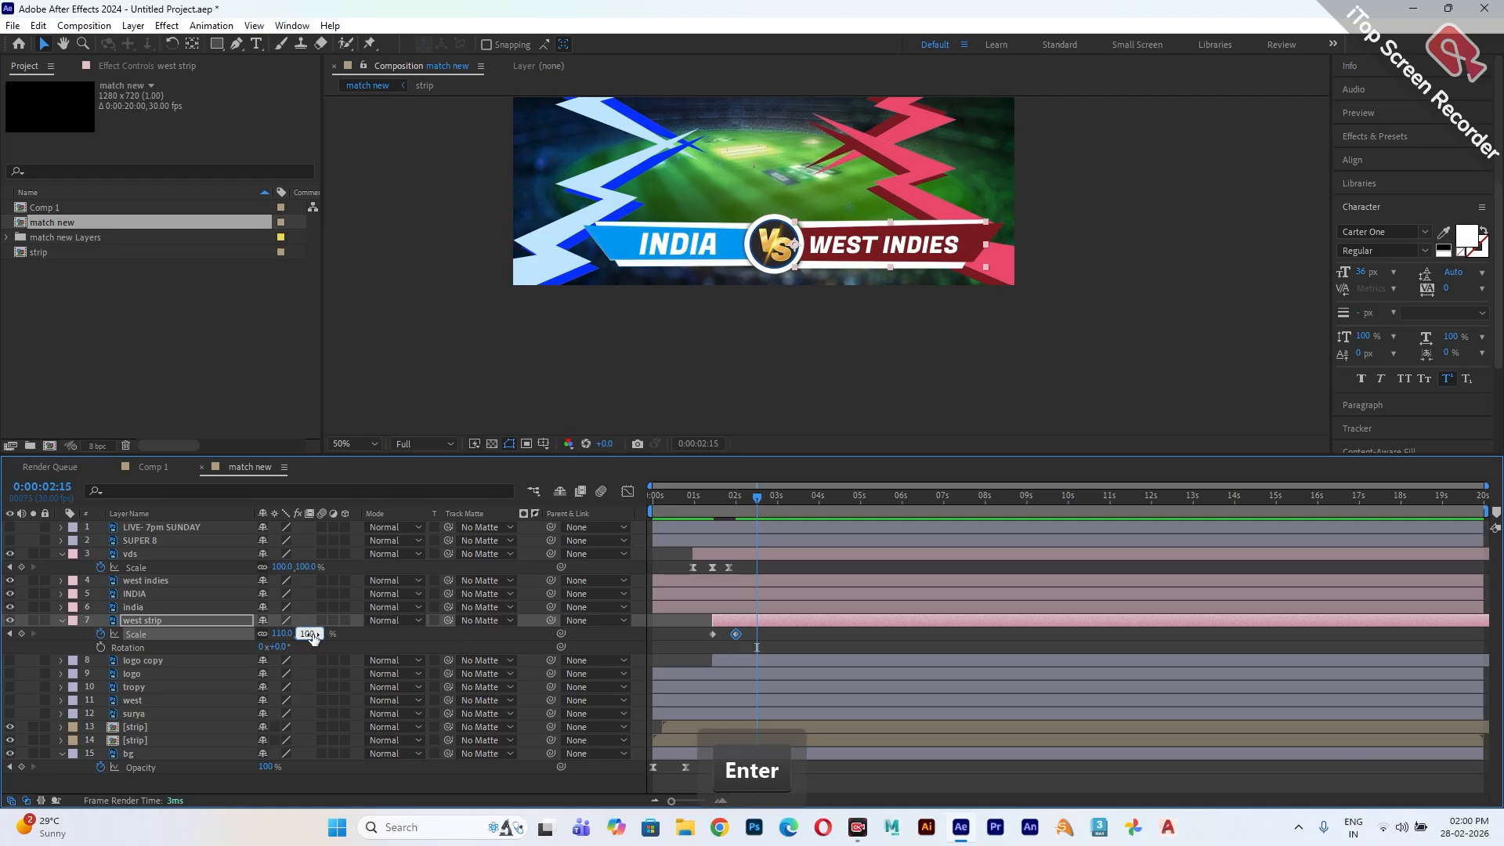
# - Apply Easy Ease to the three west strip Scale keyframes and preview the banner pop-in
pyautogui.moveTo(784, 636); pyautogui.dragTo(705, 650)
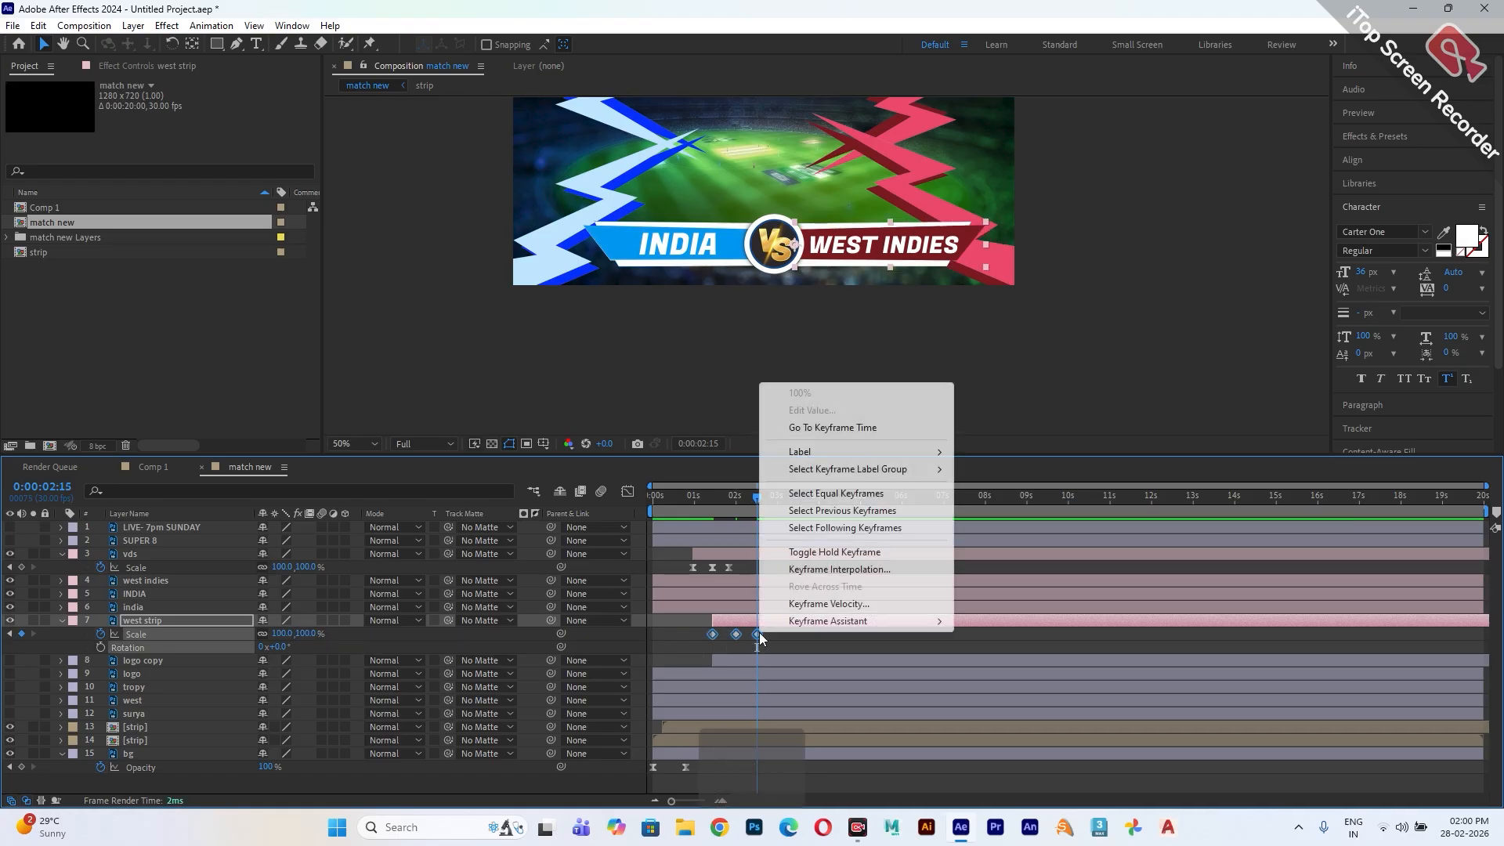
pyautogui.rightClick(758, 633)
pyautogui.moveTo(826, 627)
pyautogui.click(1011, 673)
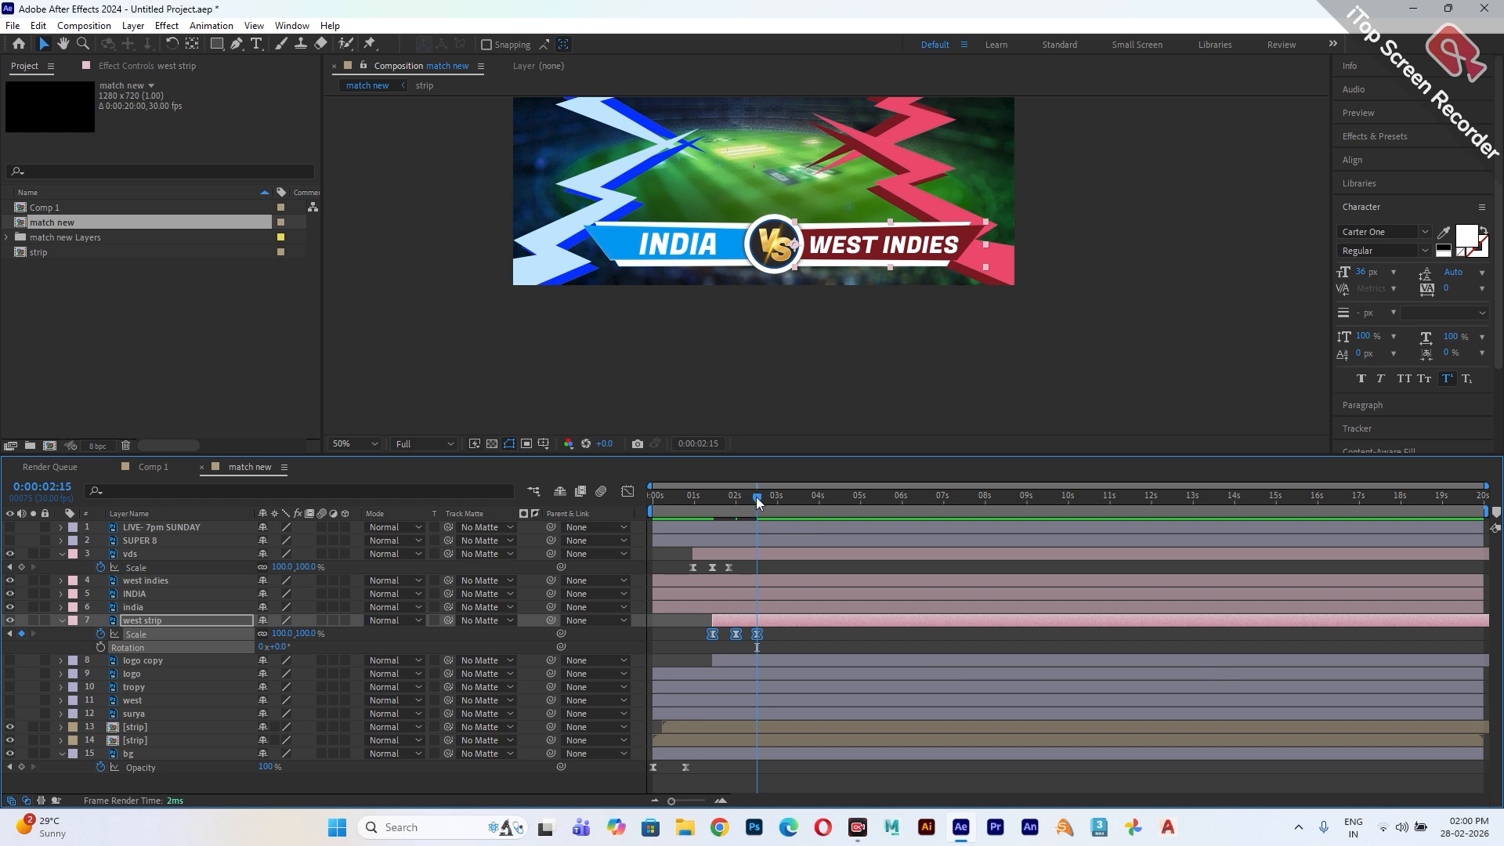
pyautogui.moveTo(755, 497); pyautogui.dragTo(704, 499)
pyautogui.press('space')
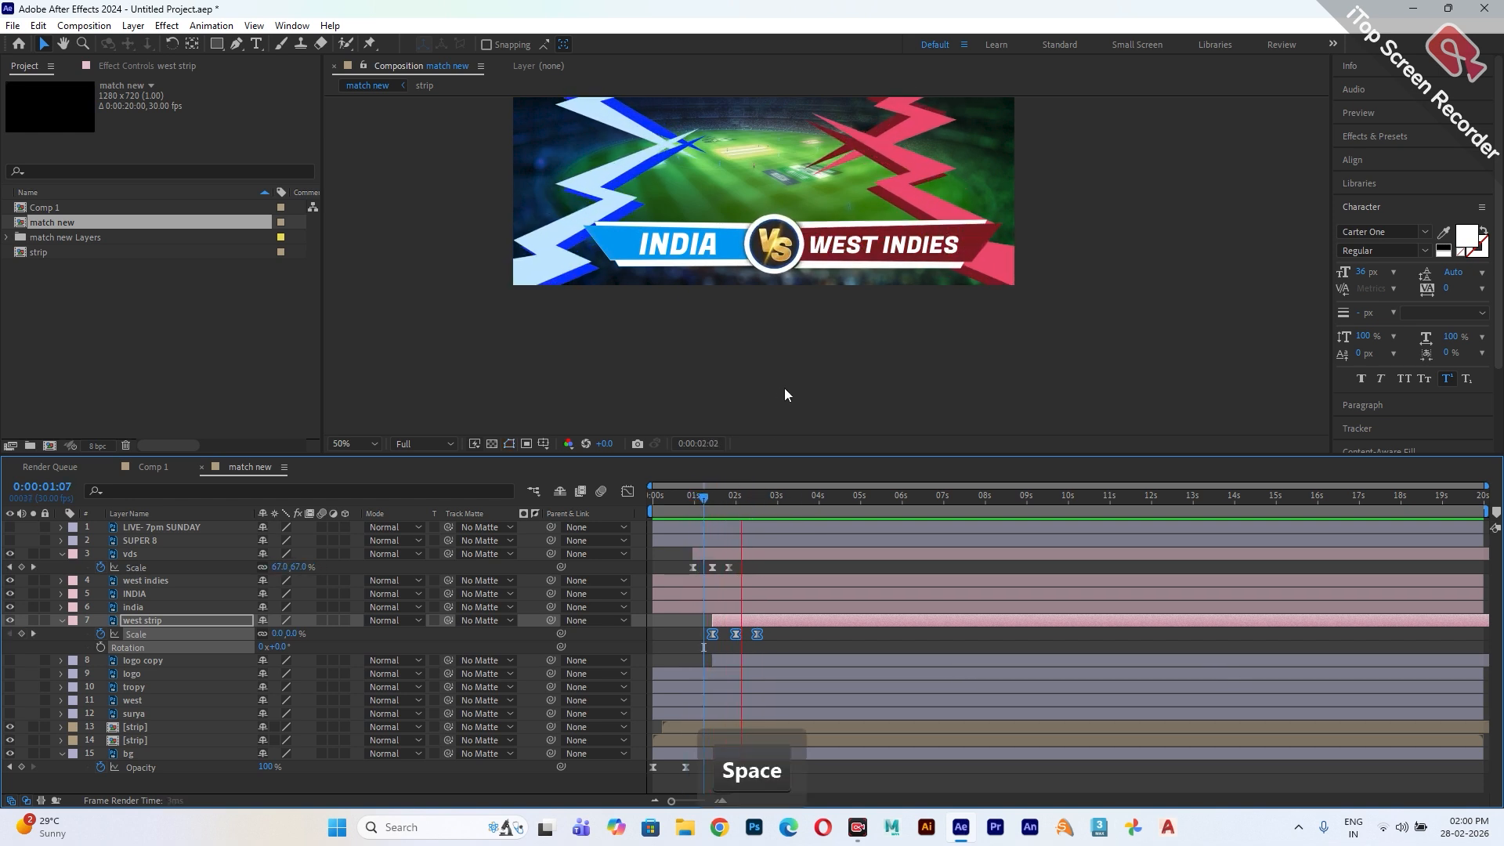
pyautogui.press('space')
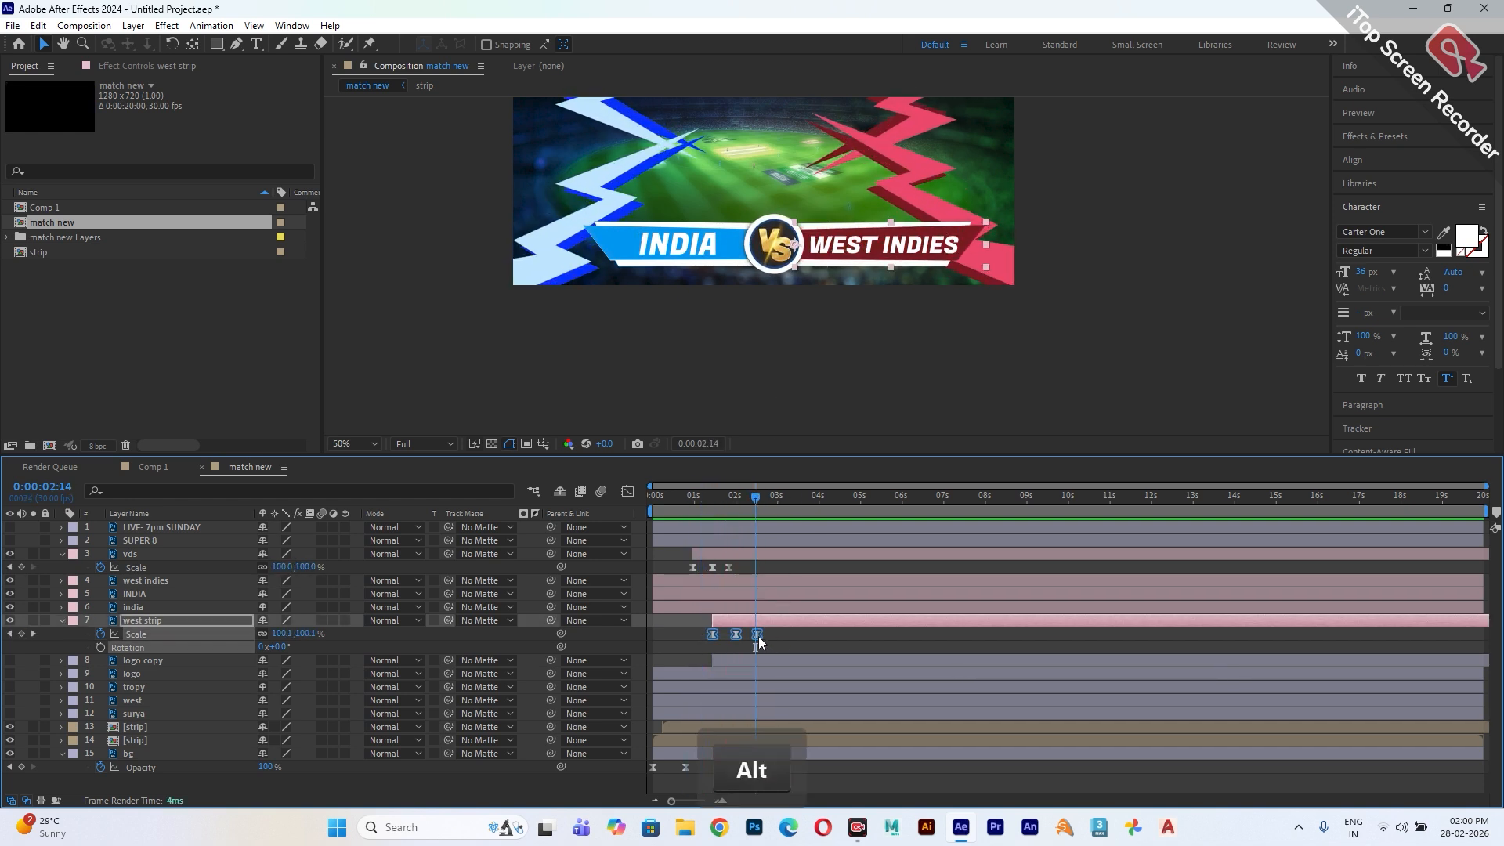
# - Compress the three west strip Scale keyframes slightly, keeping the first at 0:00:01:13, and replay the banner animation
pyautogui.moveTo(757, 634); pyautogui.dragTo(751, 636)
pyautogui.press('space')
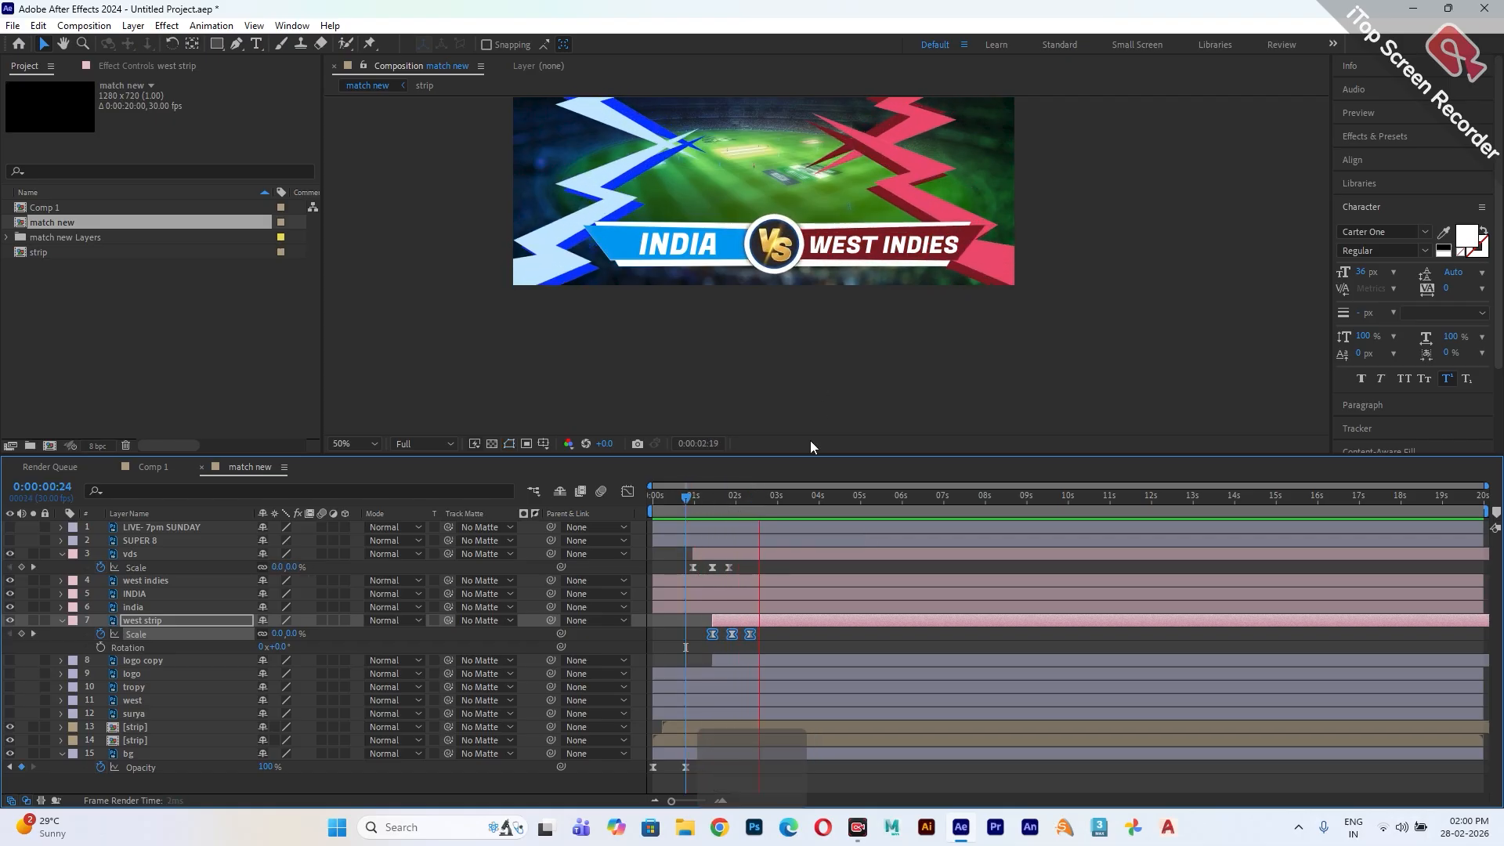
pyautogui.press('space')
pyautogui.moveTo(716, 506); pyautogui.dragTo(698, 502)
pyautogui.press('space')
pyautogui.press('space')
pyautogui.press('space')
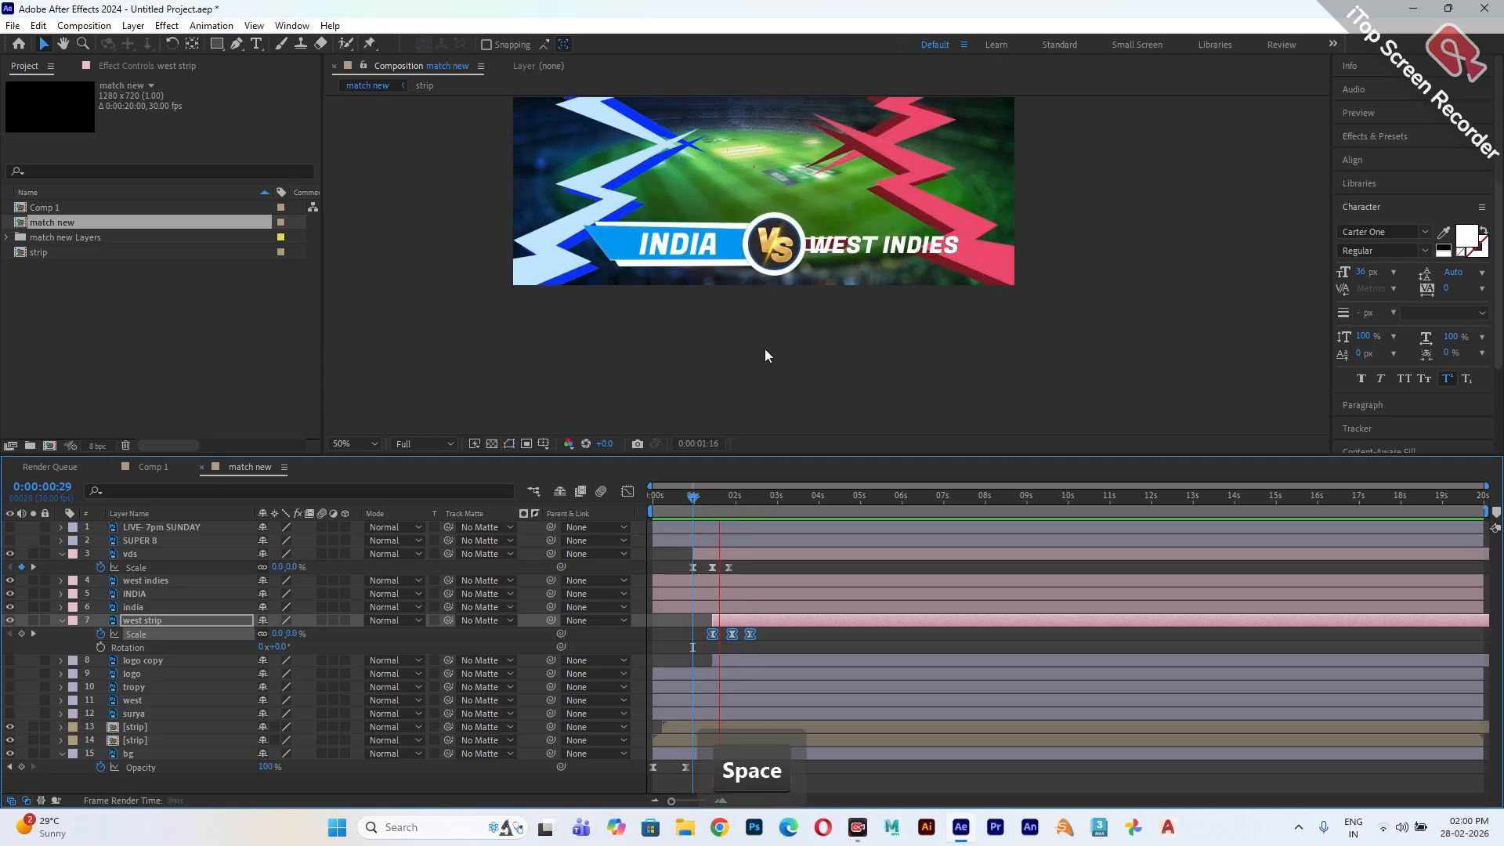
pyautogui.press('space')
# - Keyframe the west strip Rotation from 125° at 0:00:01:13 to 0° at the last Scale keyframe, and preview it
pyautogui.moveTo(754, 495); pyautogui.dragTo(712, 501)
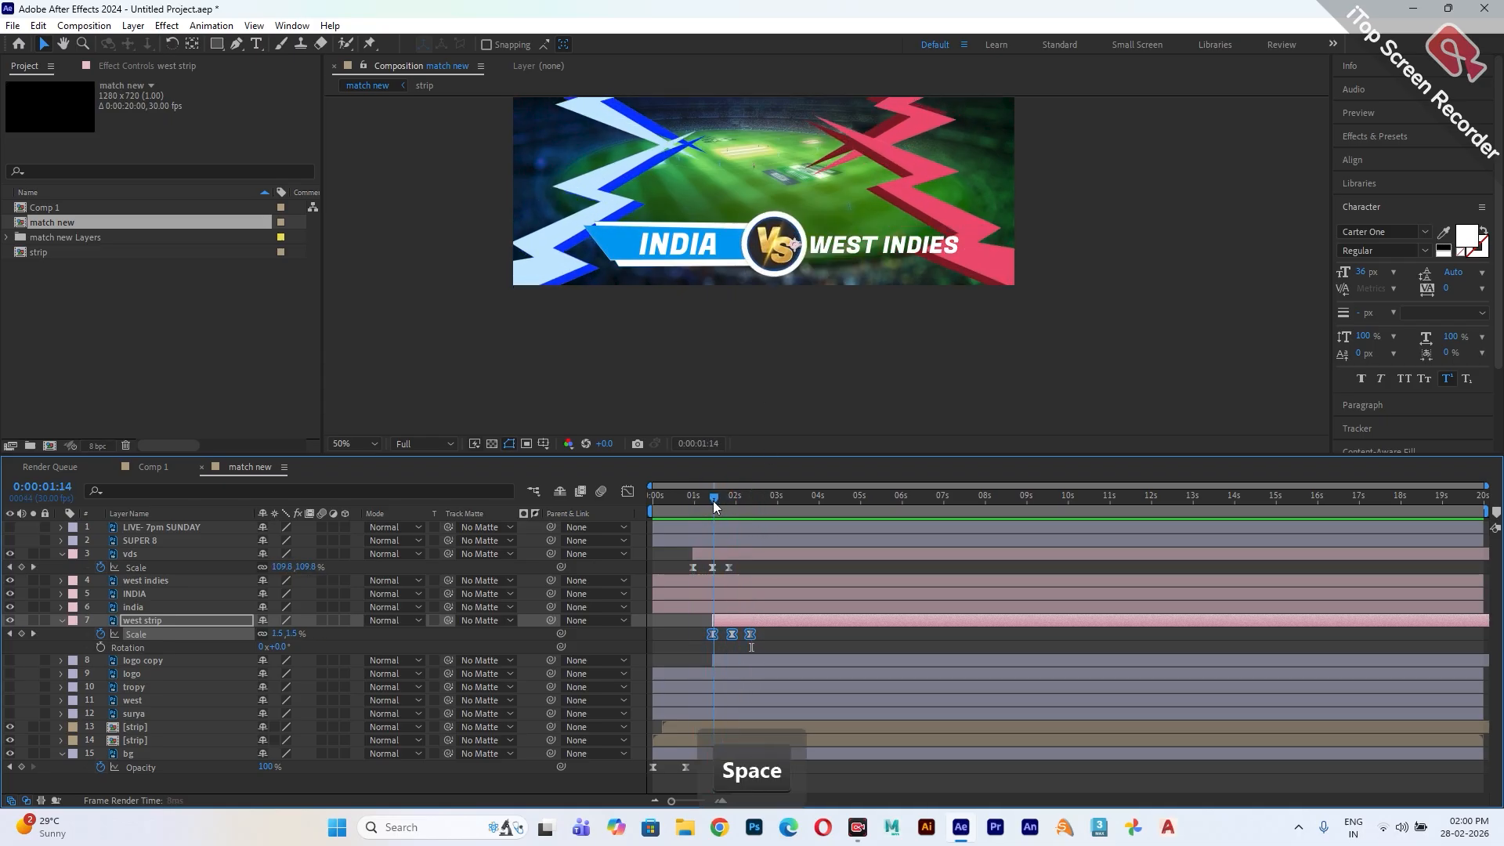
pyautogui.click(730, 624)
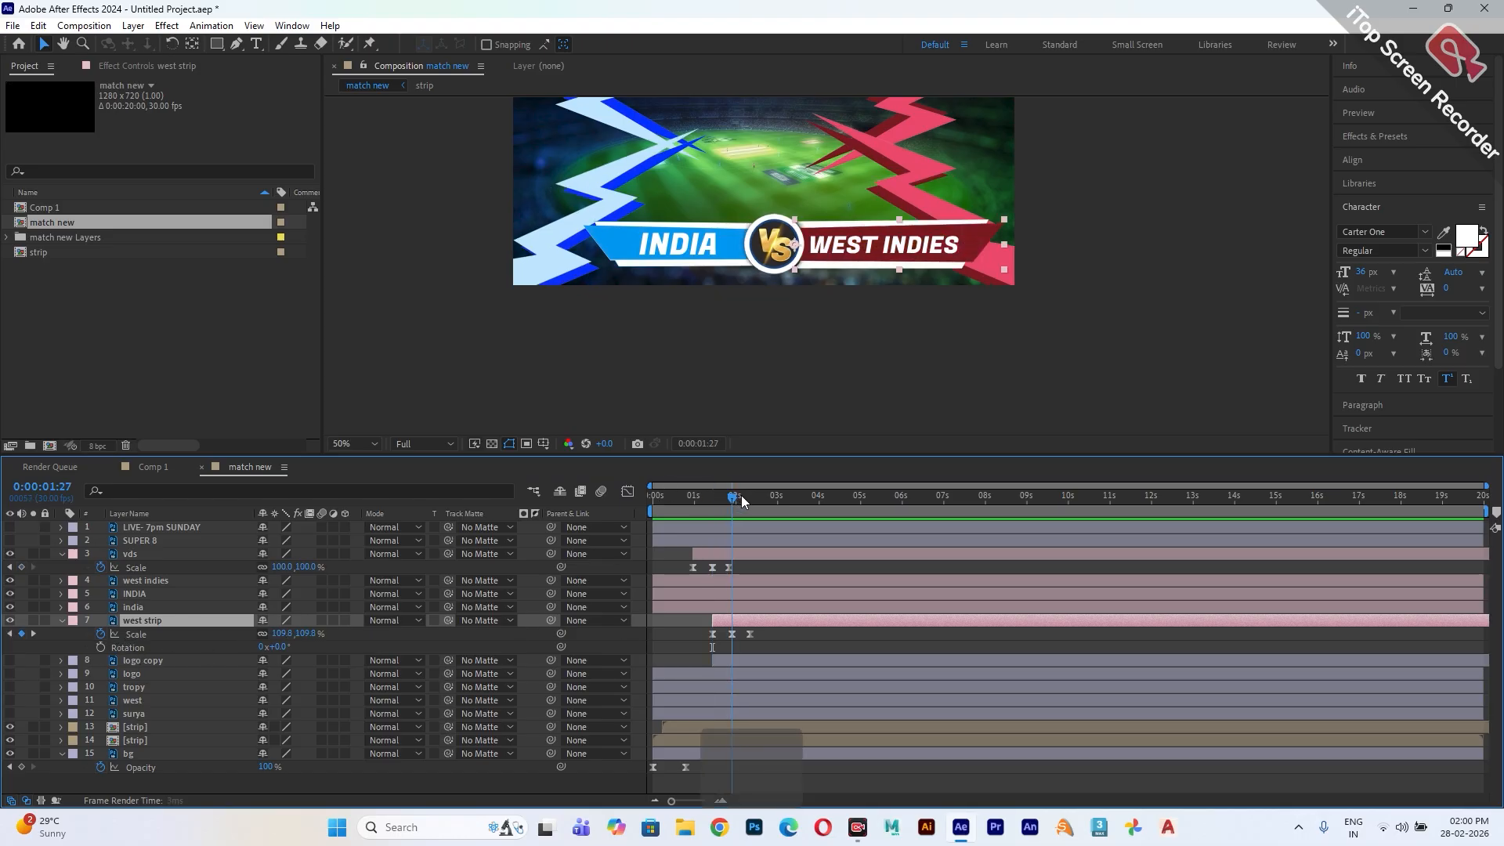
pyautogui.click(101, 647)
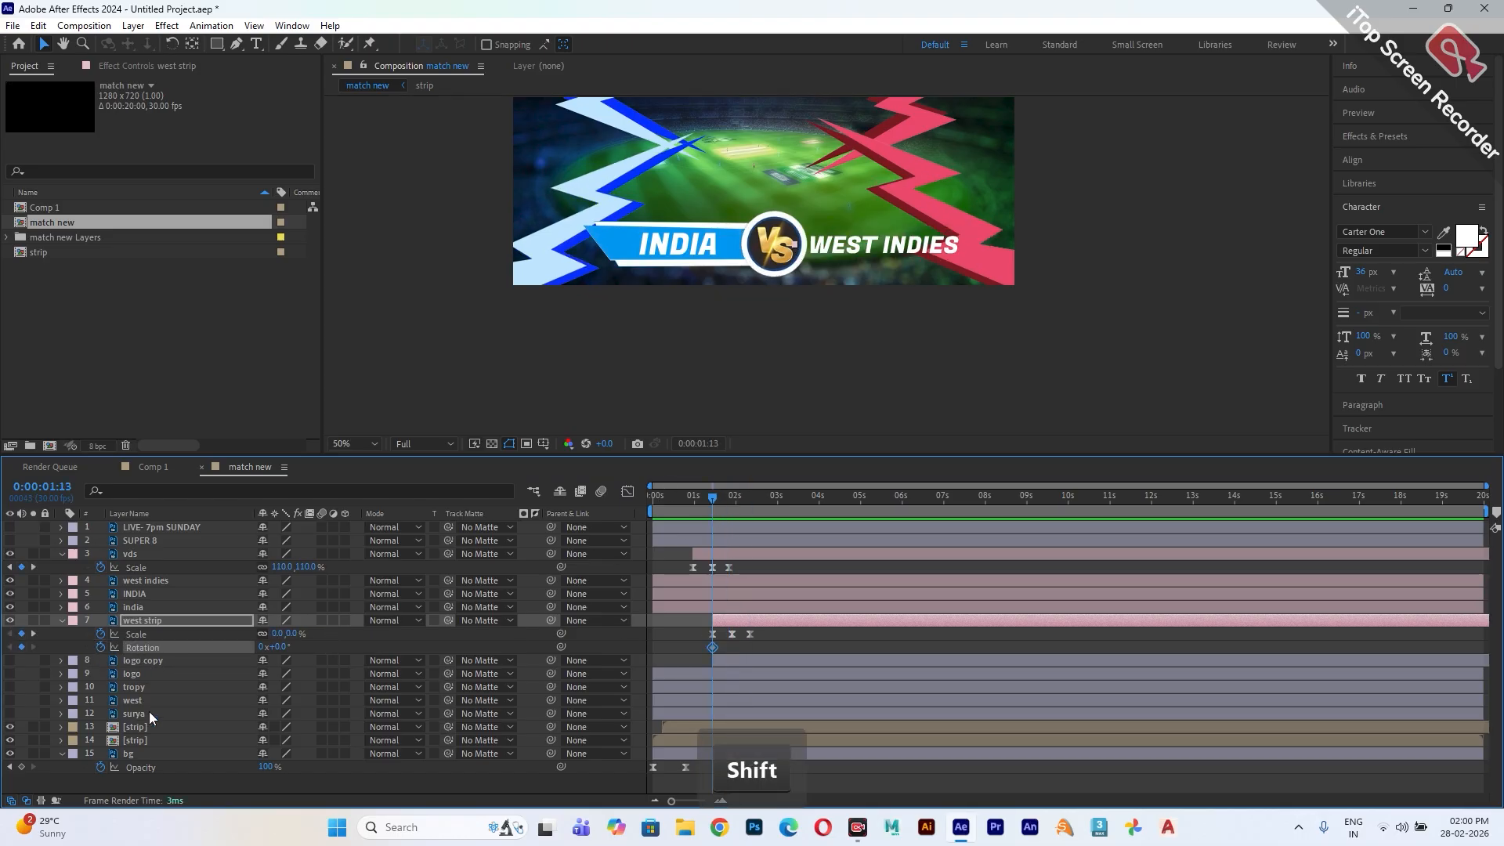
pyautogui.moveTo(718, 495)
pyautogui.mouseDown()
pyautogui.moveTo(747, 509)
pyautogui.moveTo(712, 513)
pyautogui.mouseUp()
pyautogui.click(22, 648)
pyautogui.moveTo(280, 647); pyautogui.dragTo(371, 642)
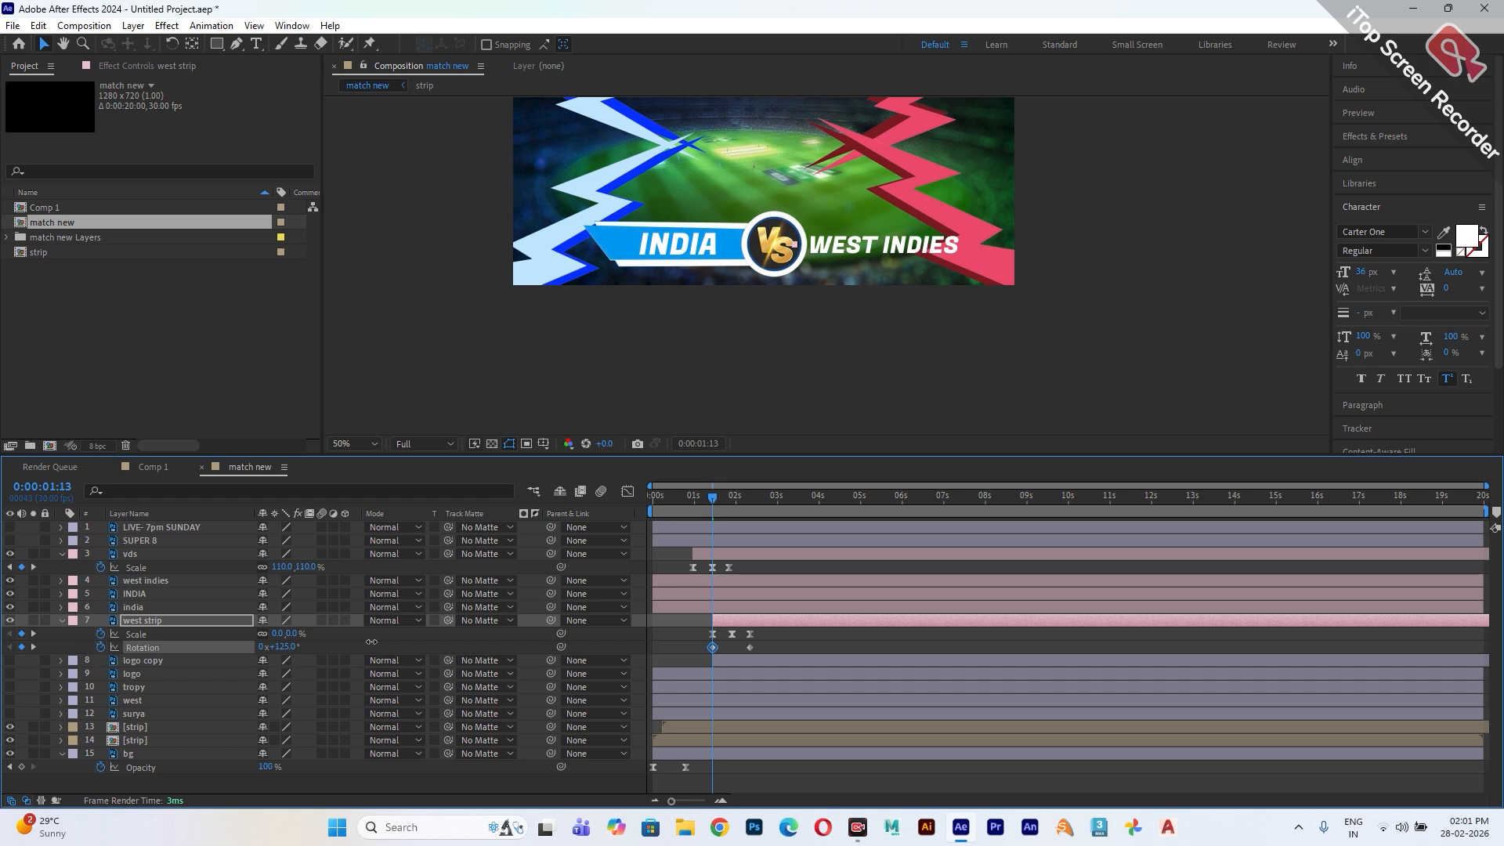
pyautogui.press('space')
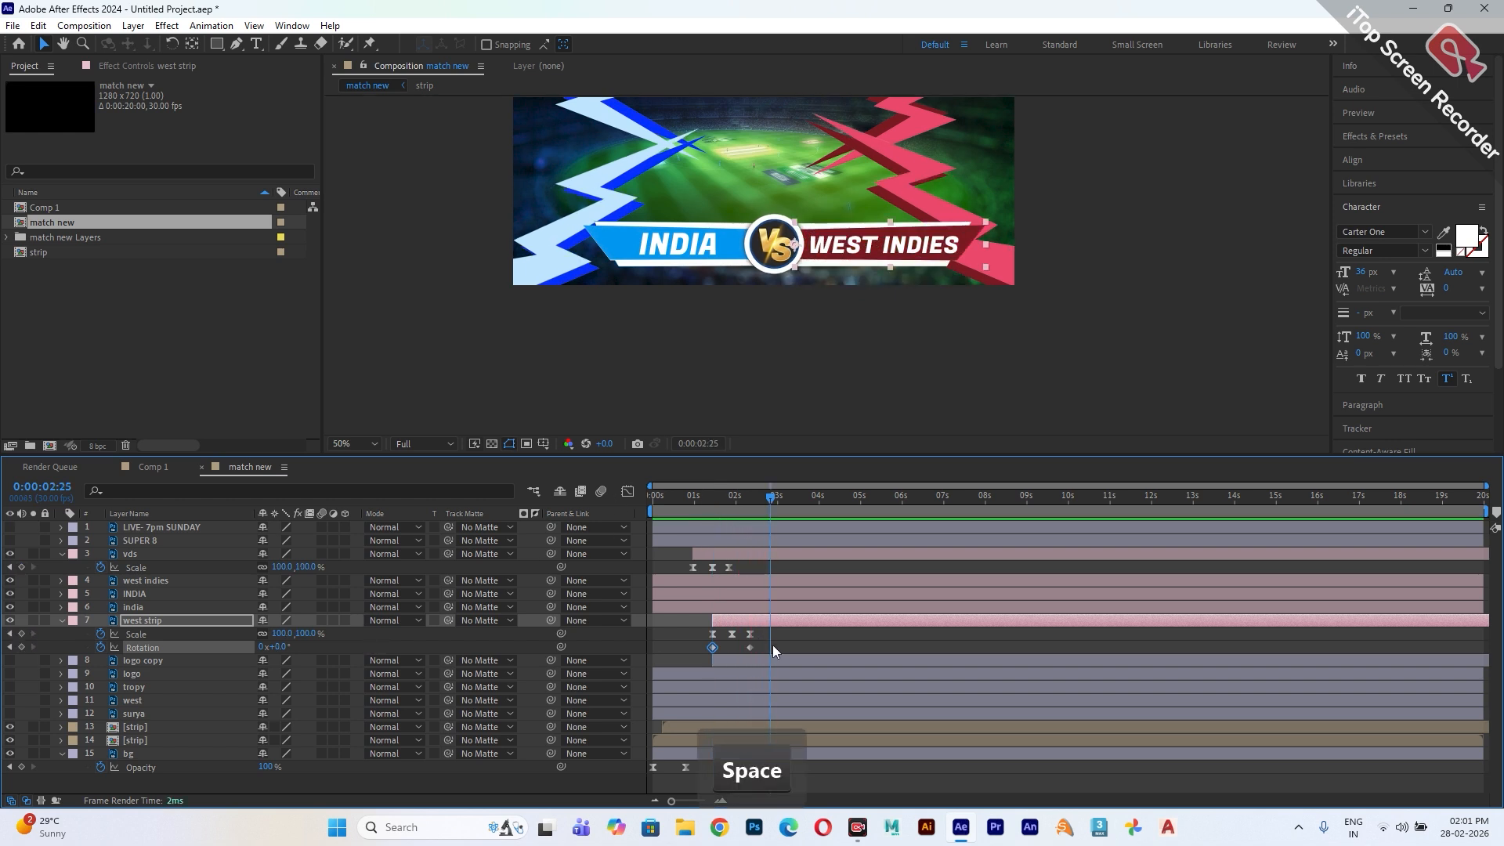
# - Apply Easy Ease to both west strip Rotation keyframes and replay the banner swing
pyautogui.keyDown('shift'); pyautogui.click(749, 647); pyautogui.keyUp('shift')
pyautogui.rightClick(711, 648)
pyautogui.moveTo(877, 642)
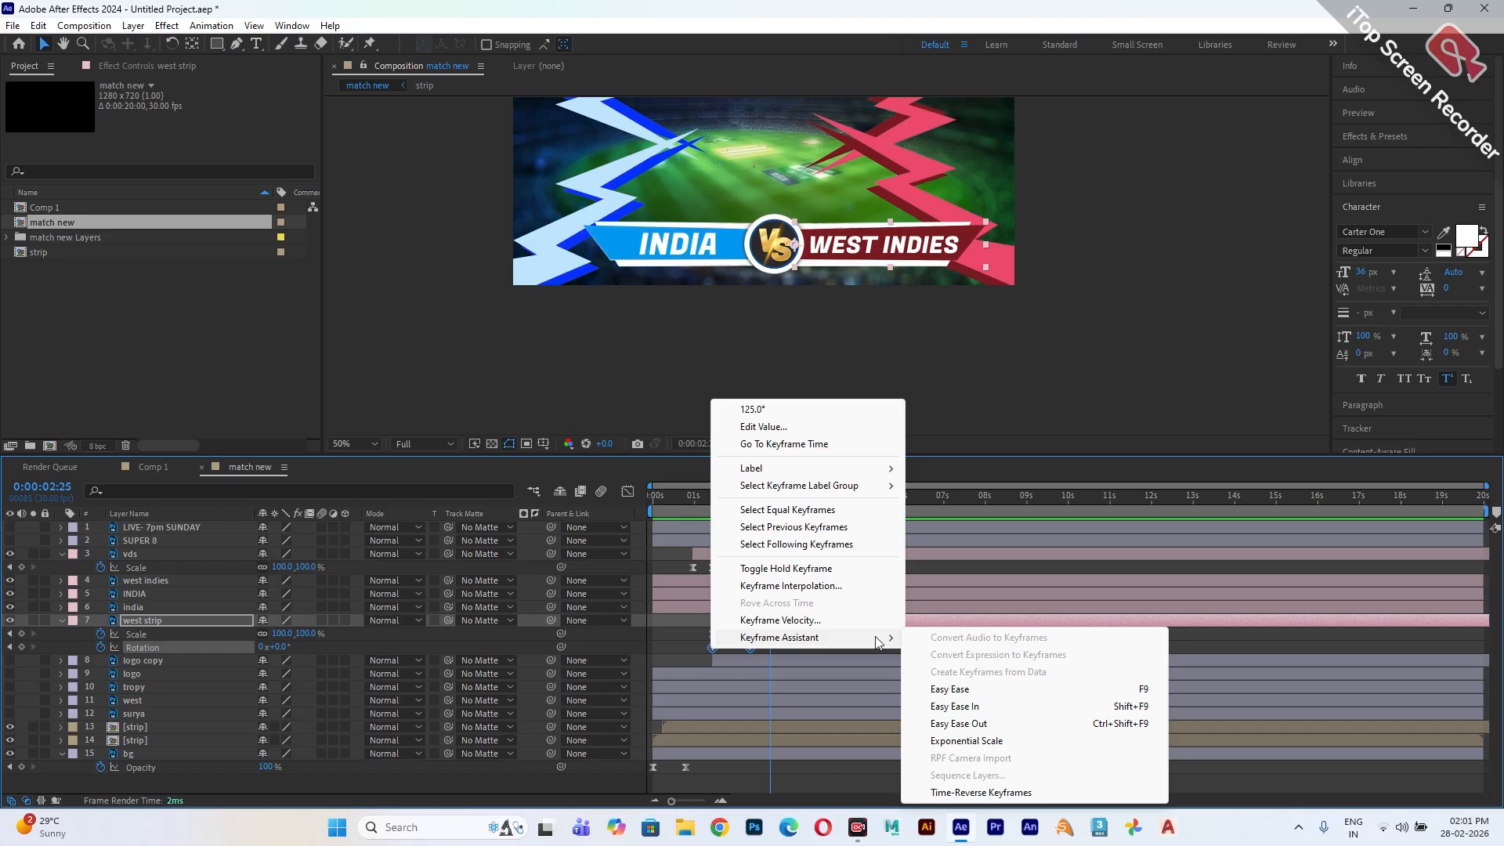
pyautogui.click(933, 691)
pyautogui.moveTo(773, 501); pyautogui.dragTo(709, 501)
pyautogui.press('space')
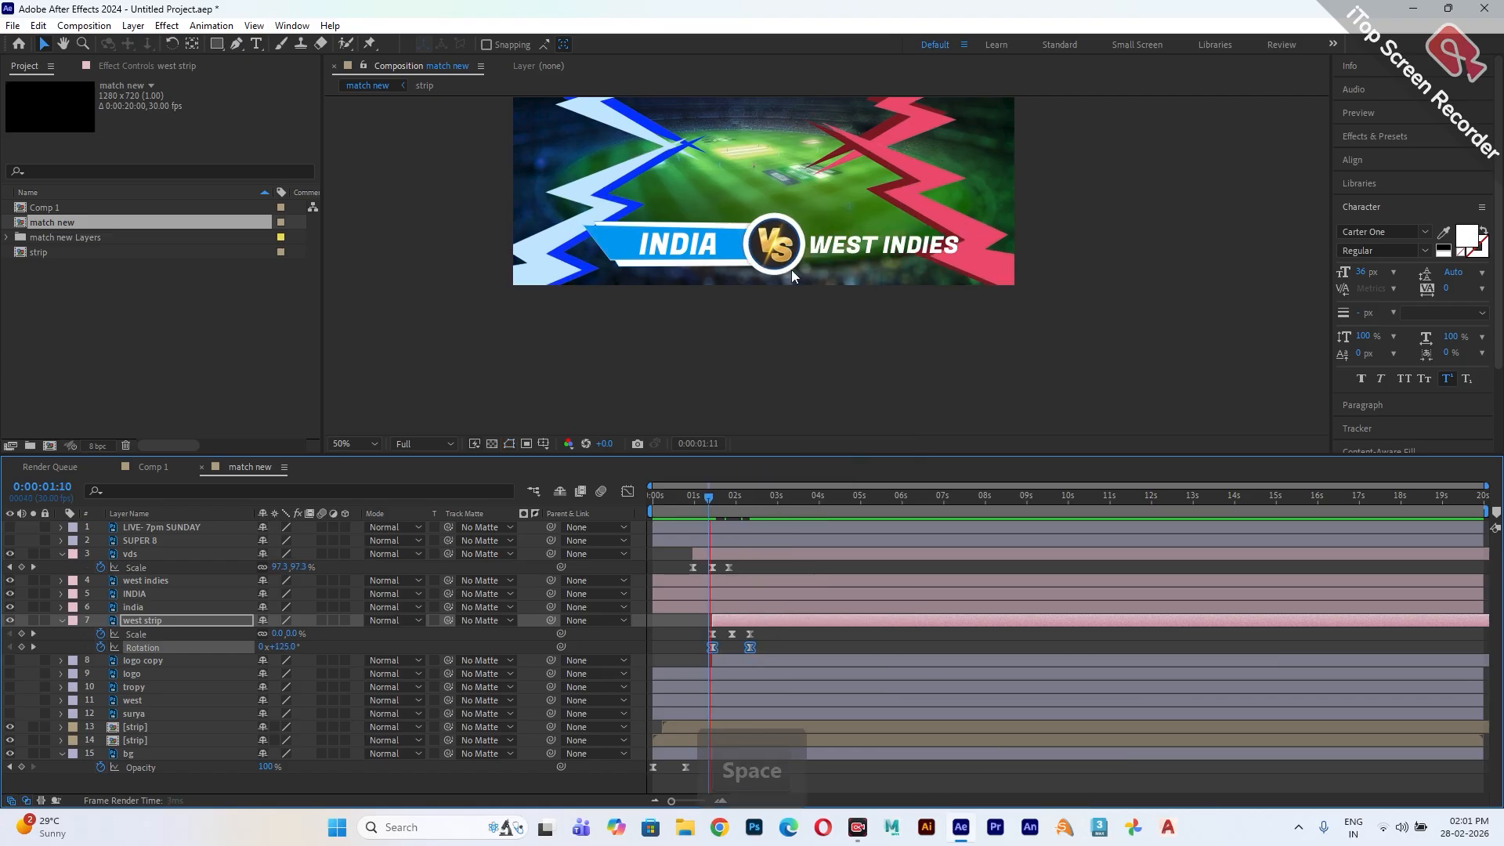
# - Move the last west strip Rotation keyframe back to align with the middle Scale keyframe, and preview the result
pyautogui.moveTo(750, 649); pyautogui.dragTo(731, 653)
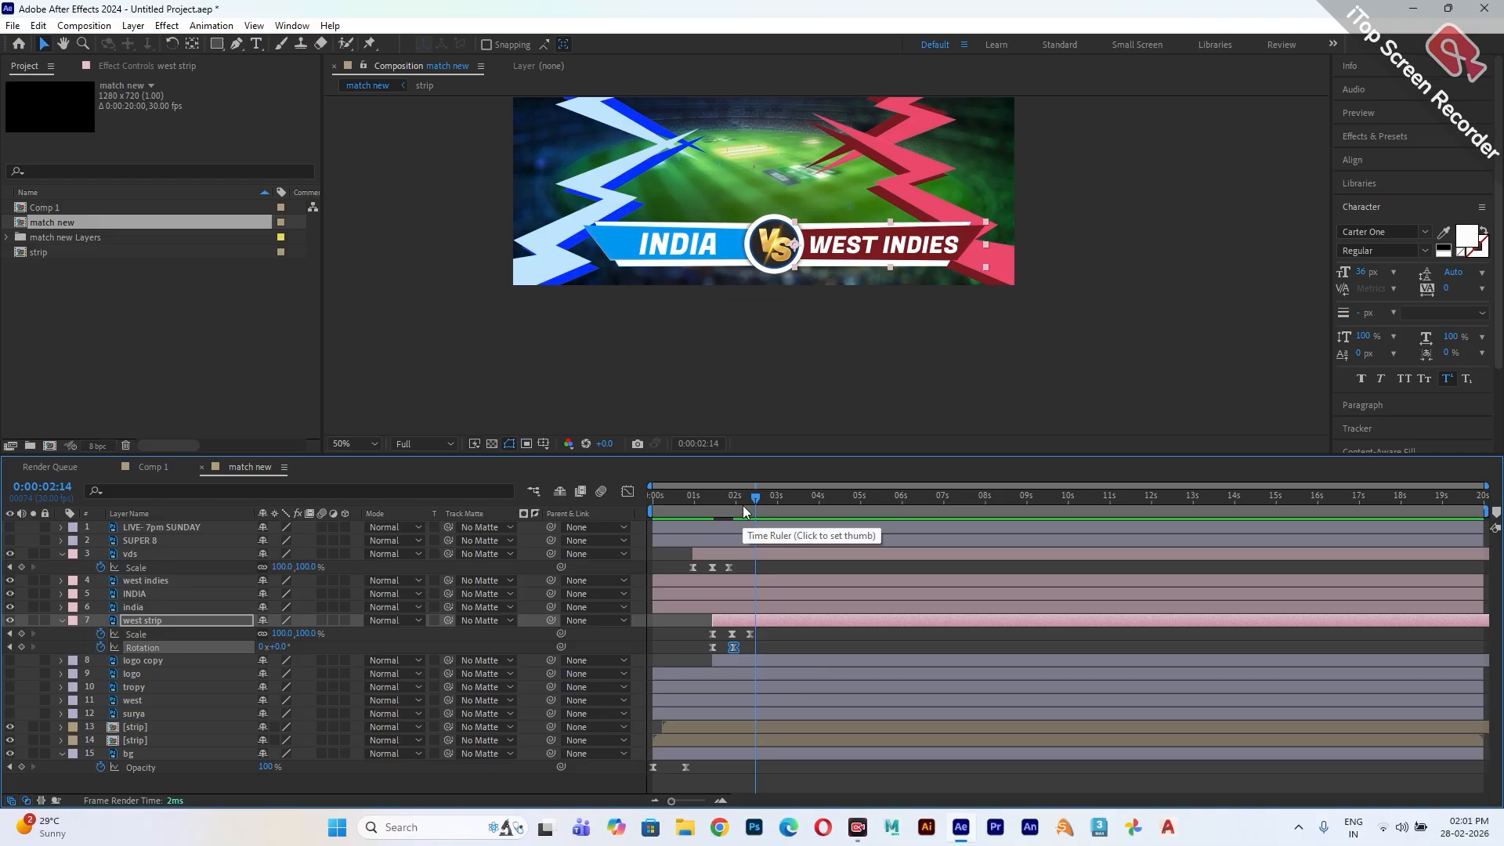
pyautogui.moveTo(739, 501); pyautogui.dragTo(662, 501)
pyautogui.press('space')
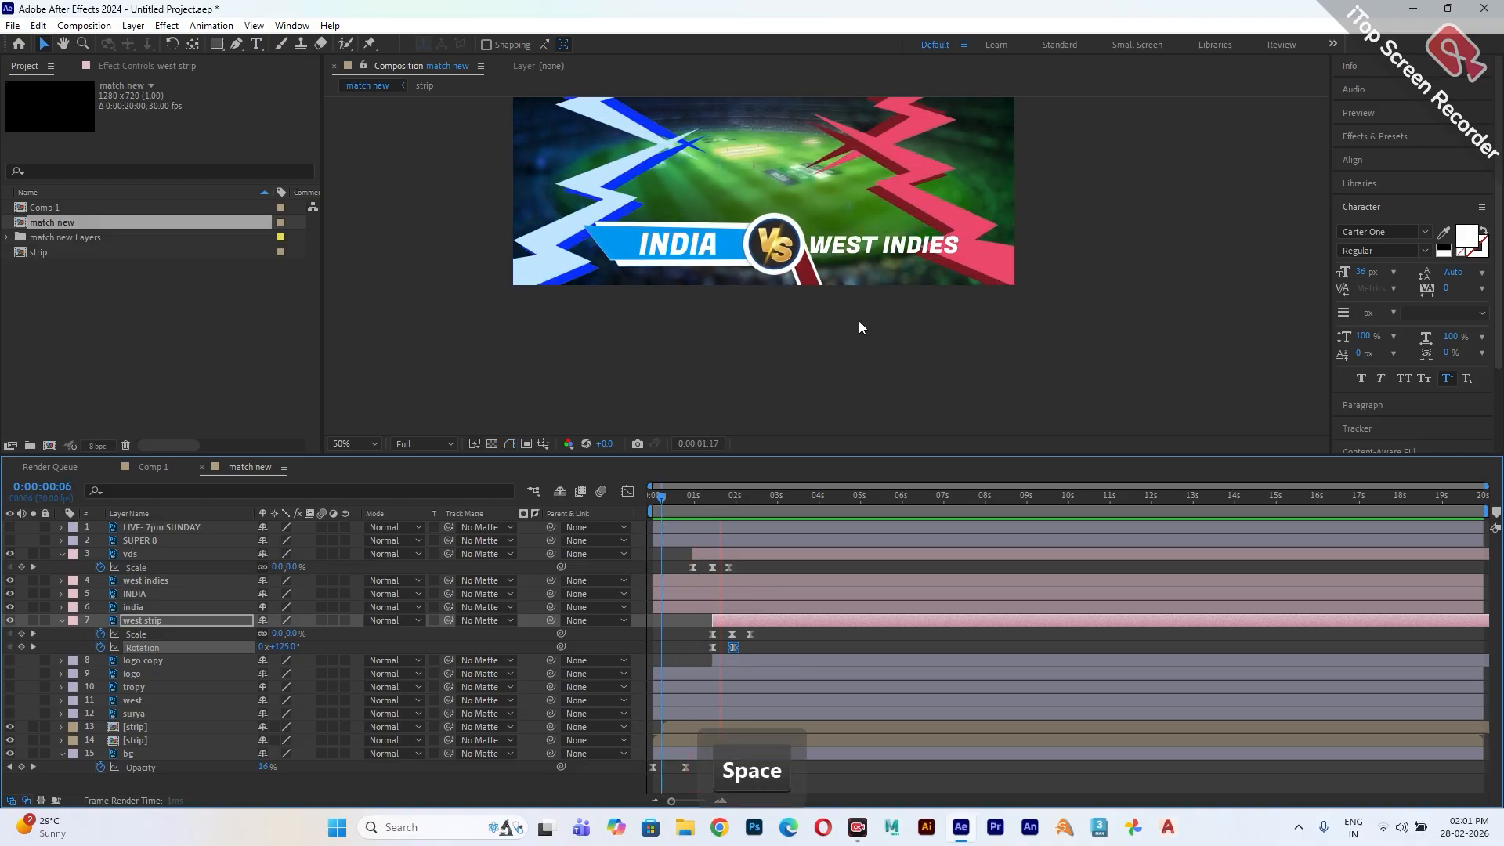
pyautogui.press('space')
# - Reshape the west strip Rotation speed graph with about 15.6% outgoing influence and a longer incoming ease, then replay the animation
pyautogui.click(730, 495)
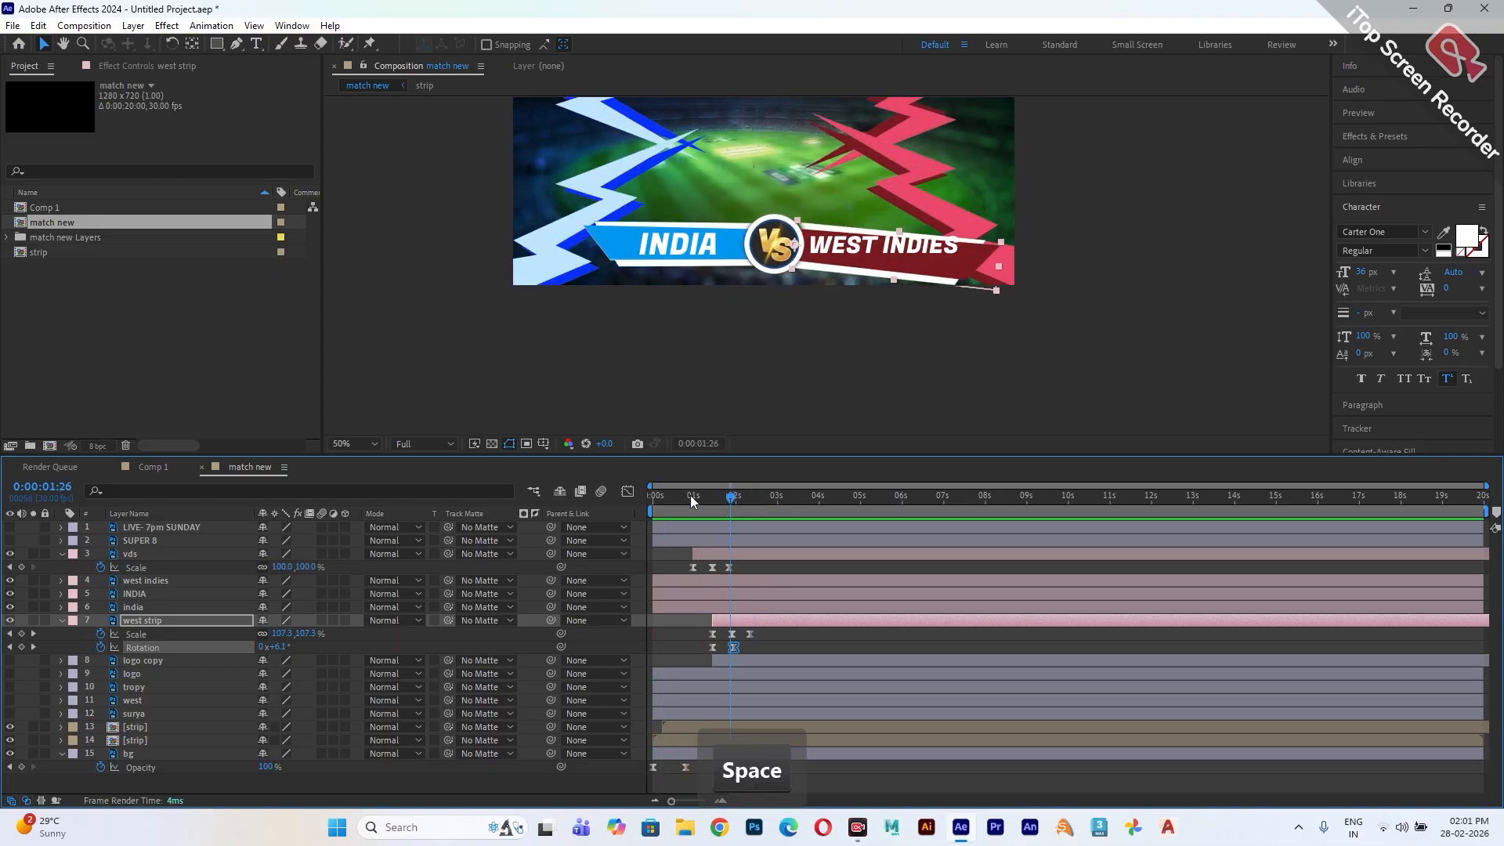
pyautogui.click(628, 491)
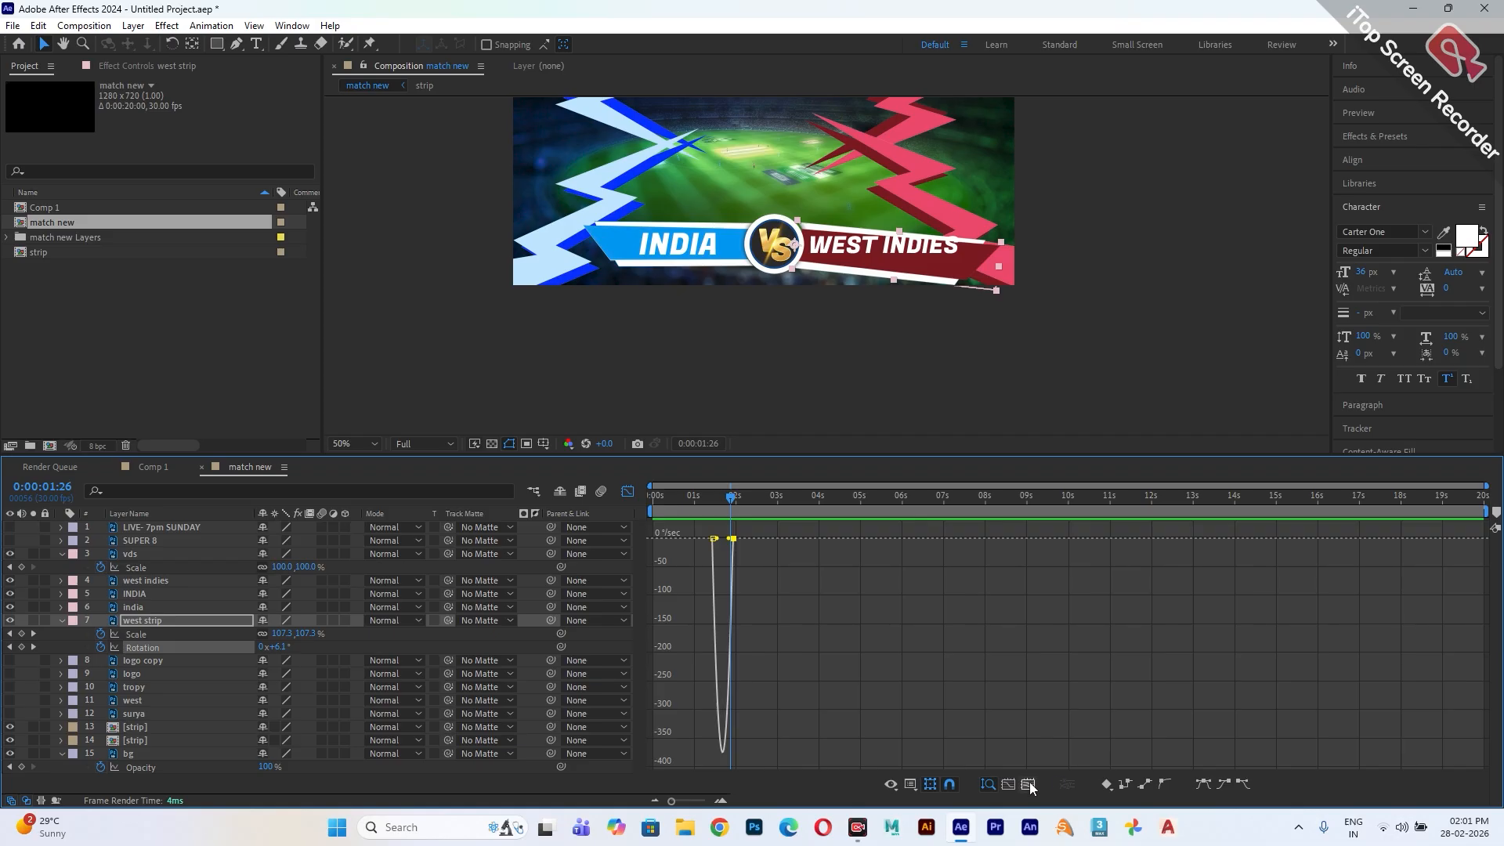
pyautogui.click(1029, 785)
pyautogui.moveTo(871, 539); pyautogui.dragTo(820, 539)
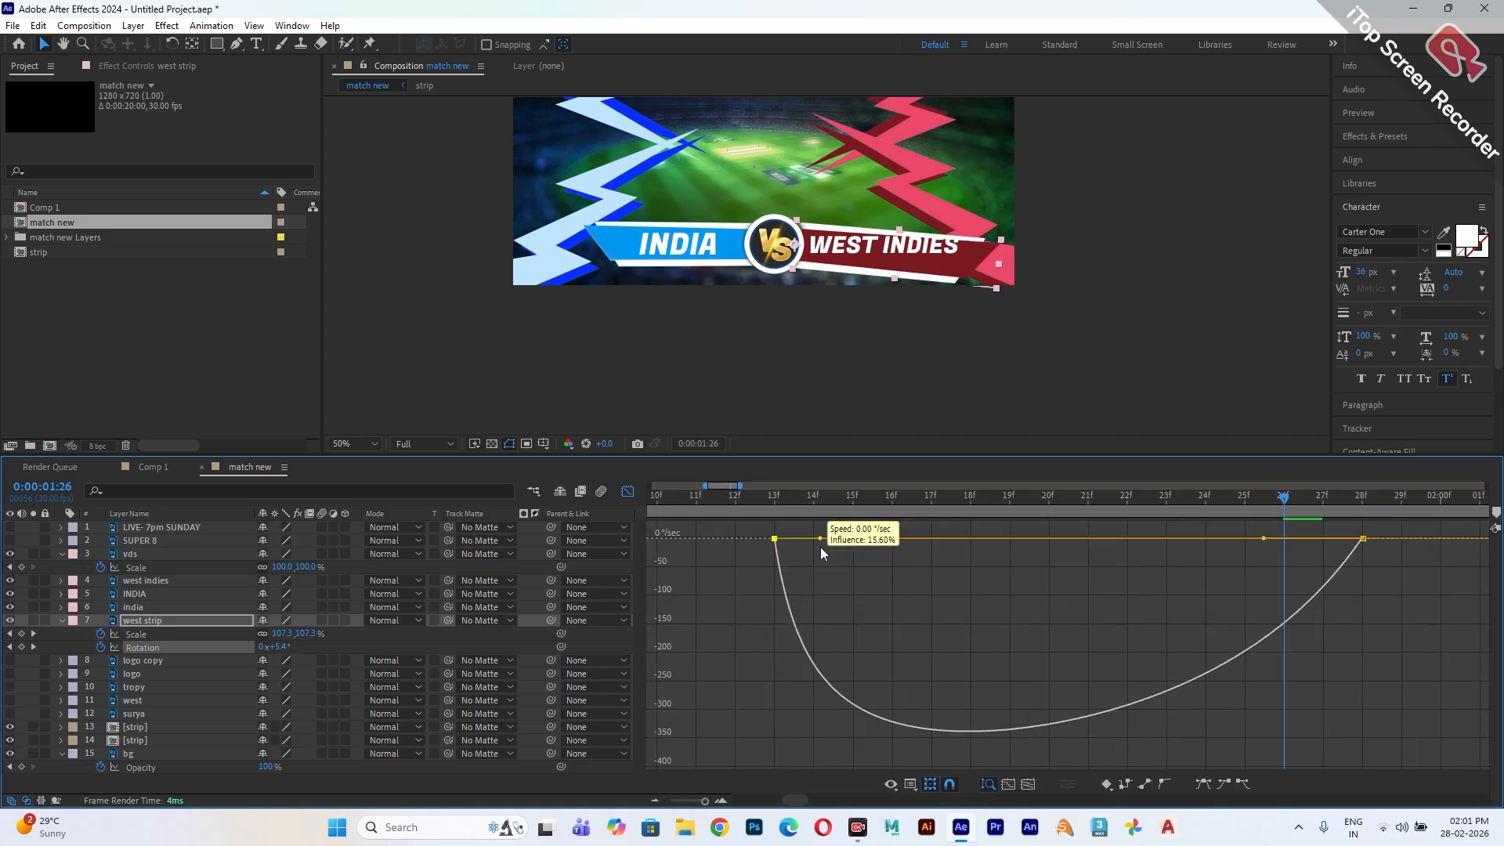
pyautogui.moveTo(1263, 539); pyautogui.dragTo(1167, 542)
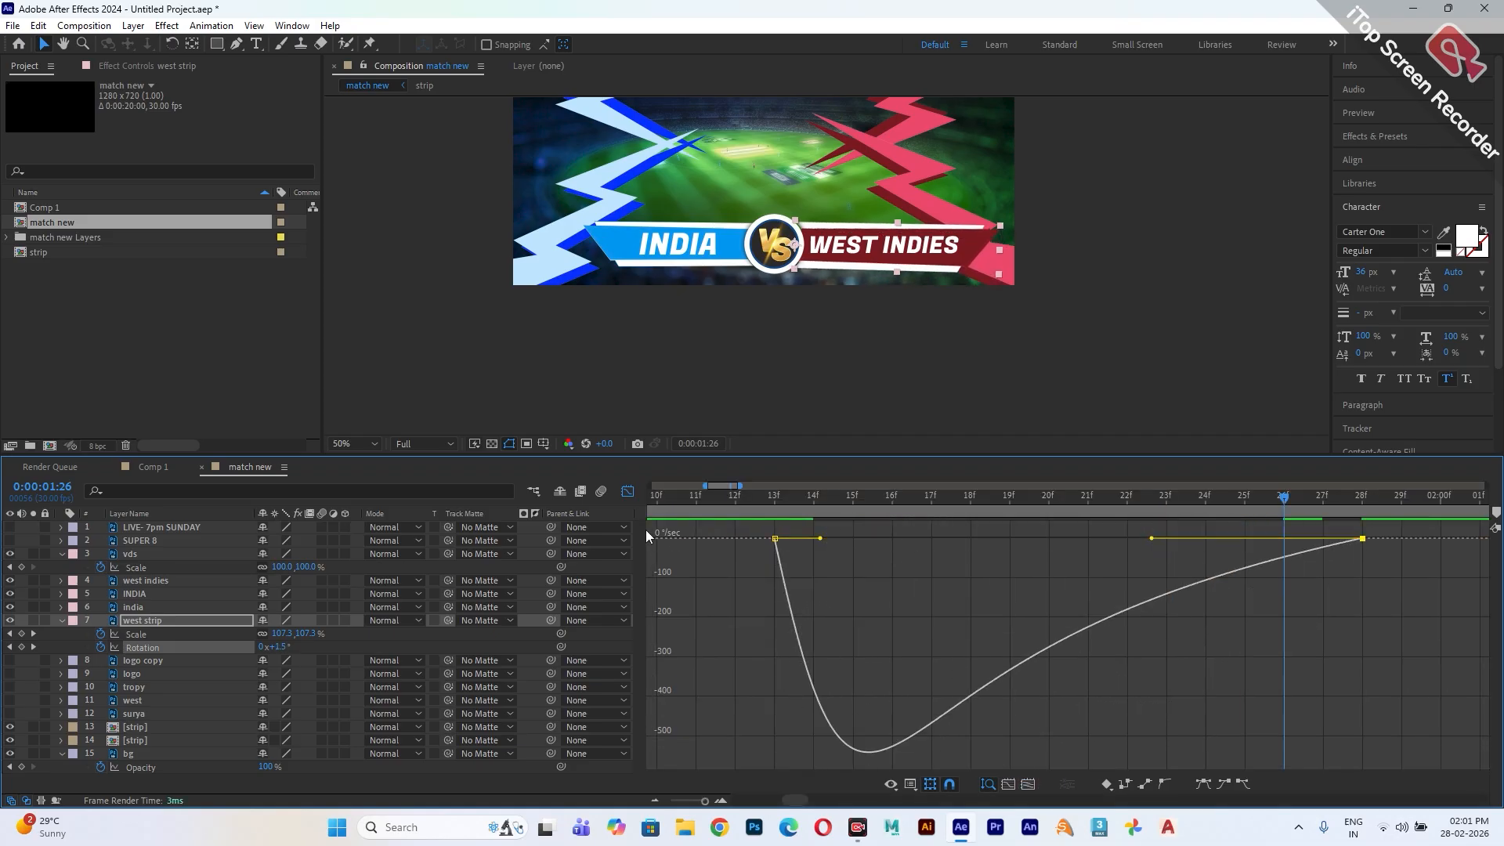
pyautogui.click(627, 491)
pyautogui.moveTo(703, 801); pyautogui.dragTo(671, 801)
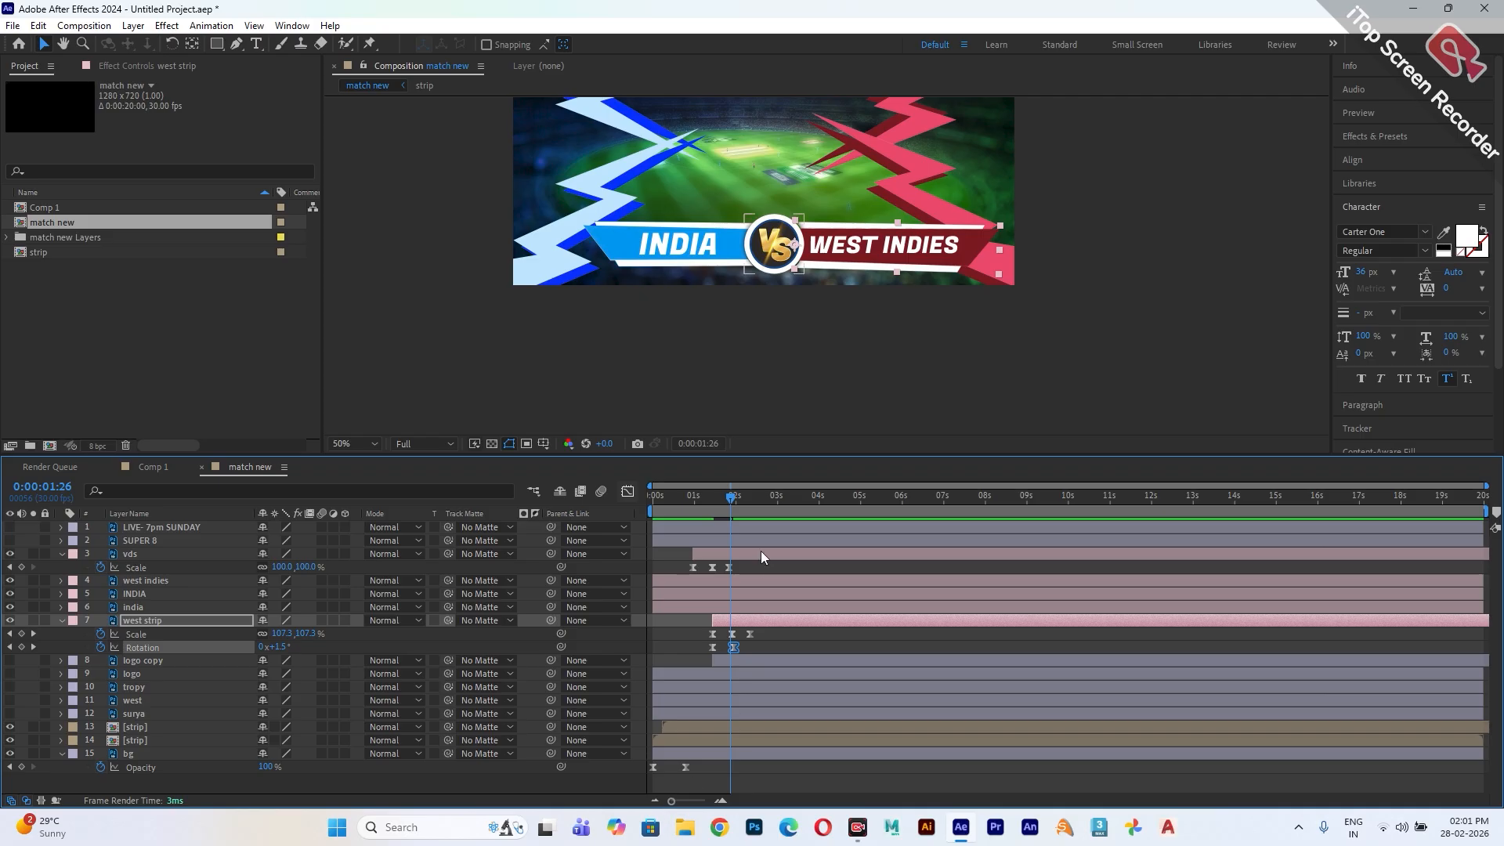
pyautogui.click(674, 495)
pyautogui.press('space')
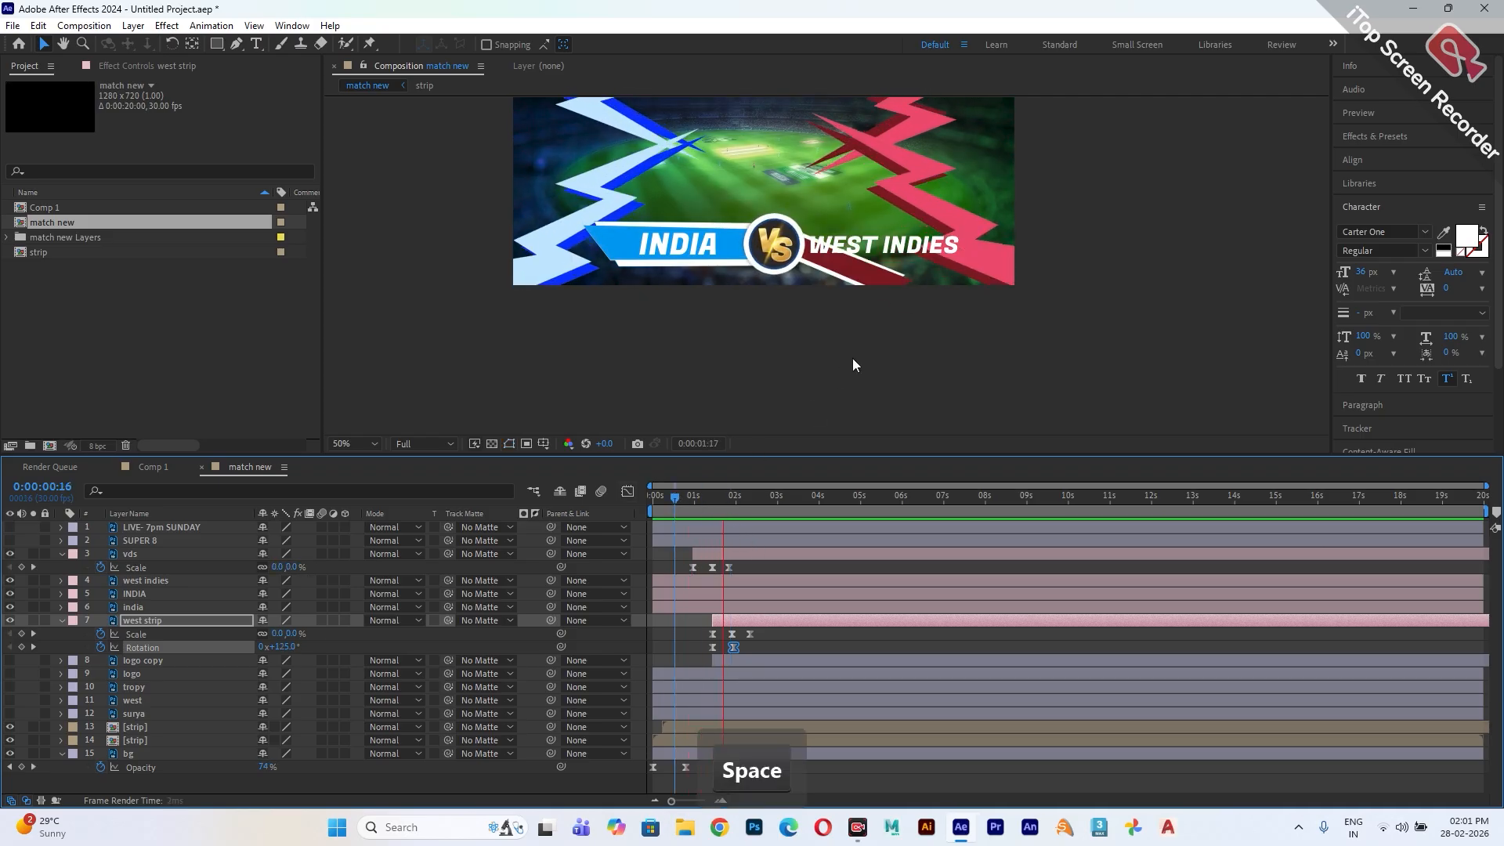
pyautogui.press('space')
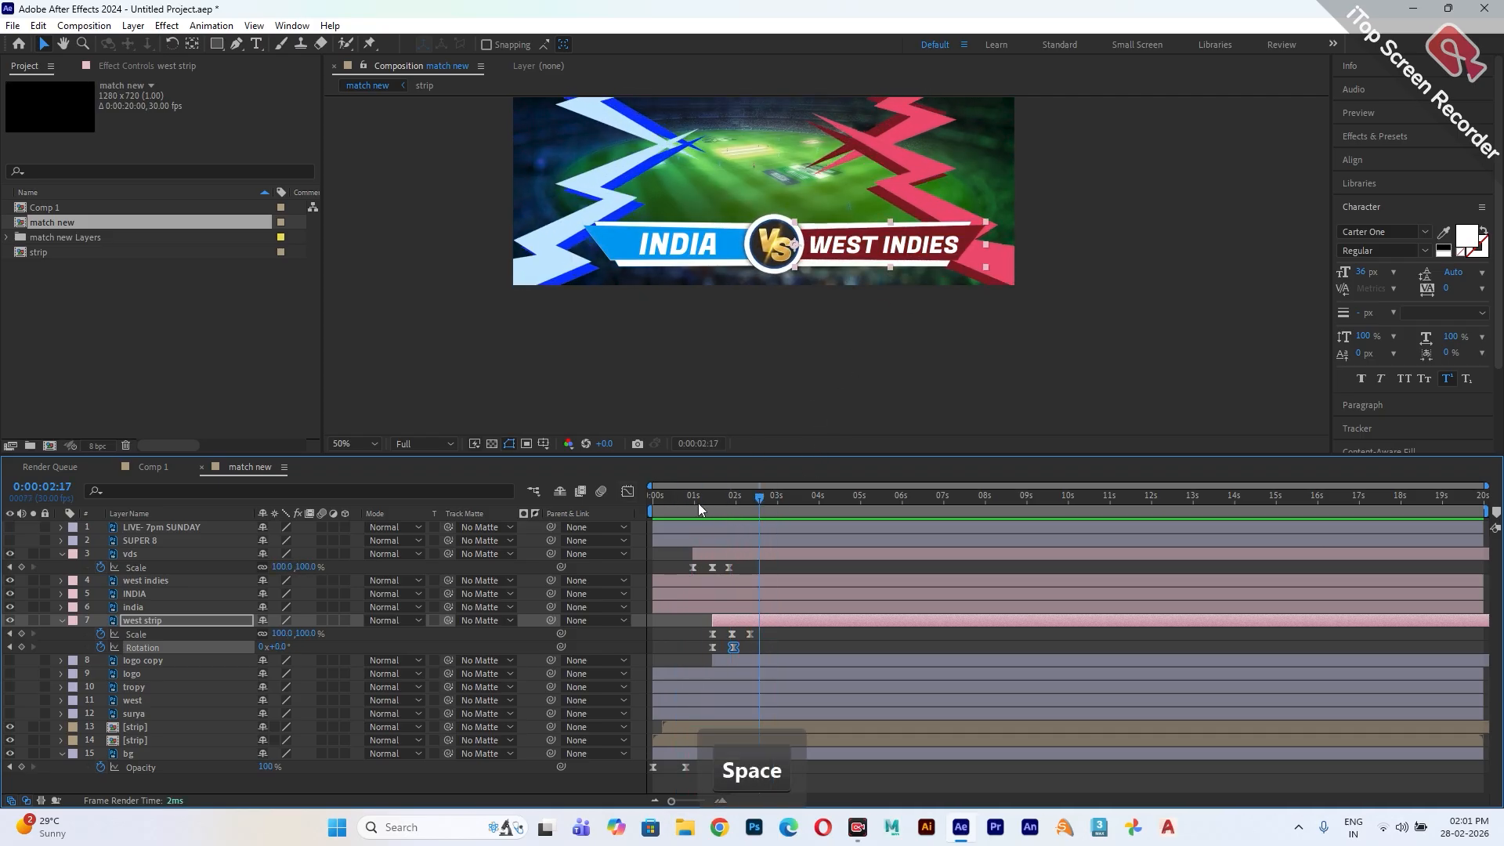
# - Preview the west strip animation, return to 0:00:01:13 and expand that layer's transform properties
pyautogui.press('space')
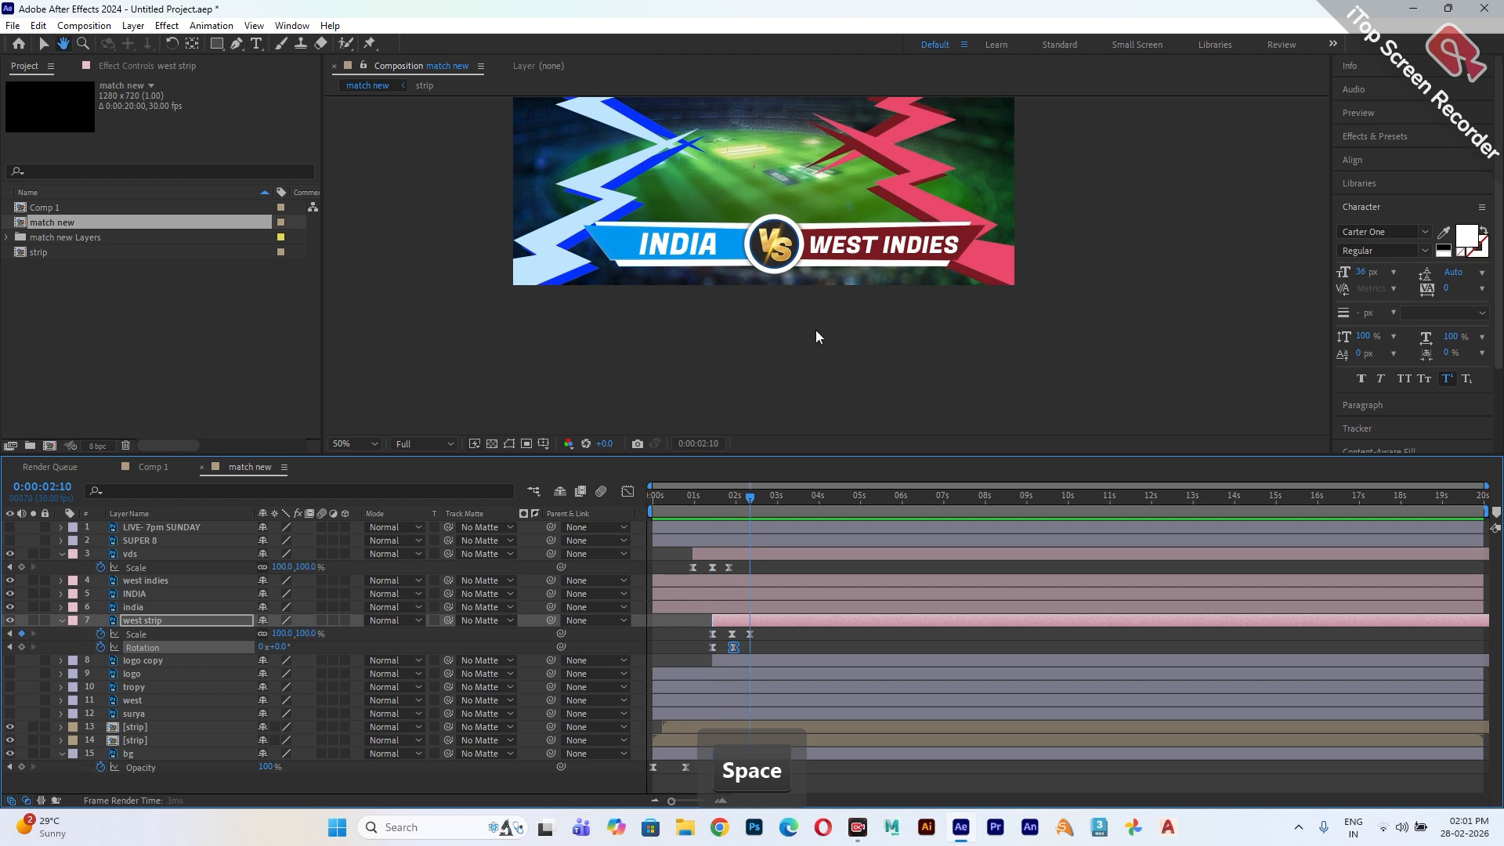
pyautogui.press('space')
pyautogui.moveTo(746, 502); pyautogui.dragTo(717, 505)
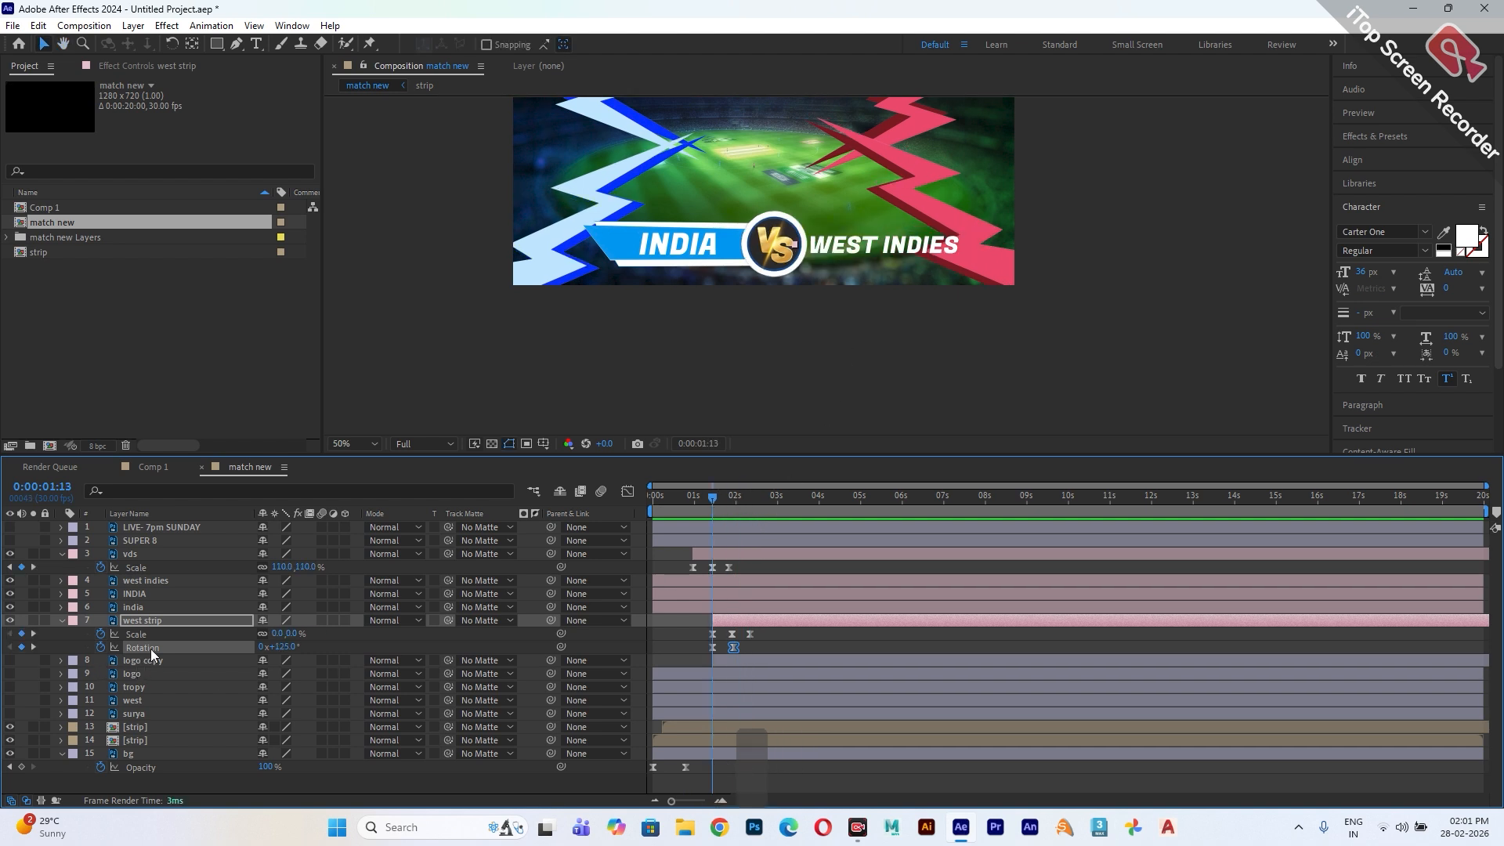
pyautogui.click(62, 622)
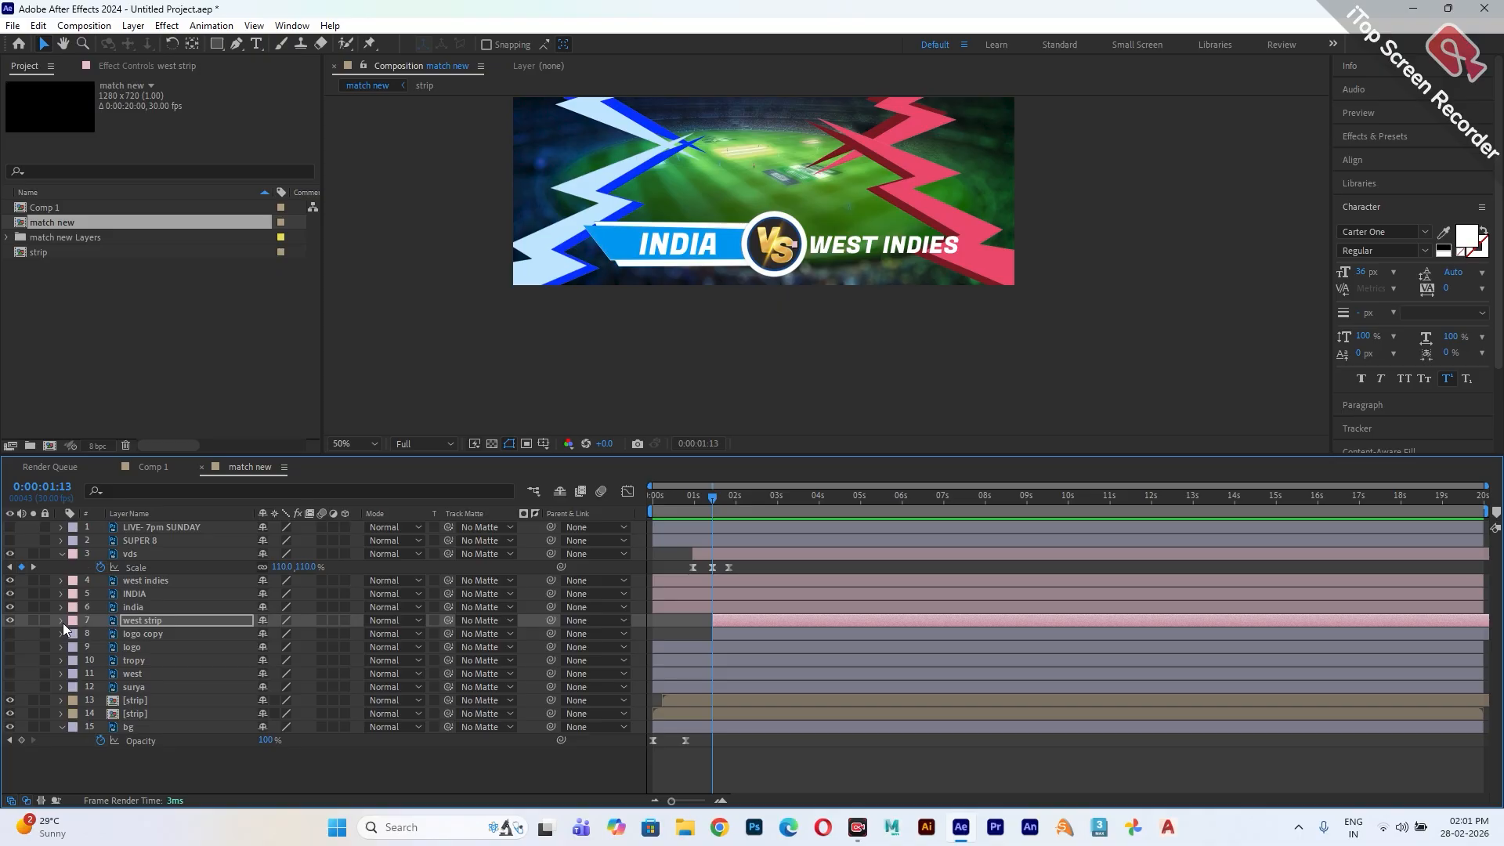
pyautogui.click(62, 623)
# - Show the india strip layer's Scale and Rotation, and add a 0% Scale keyframe at 0:00:01:13
pyautogui.click(131, 611)
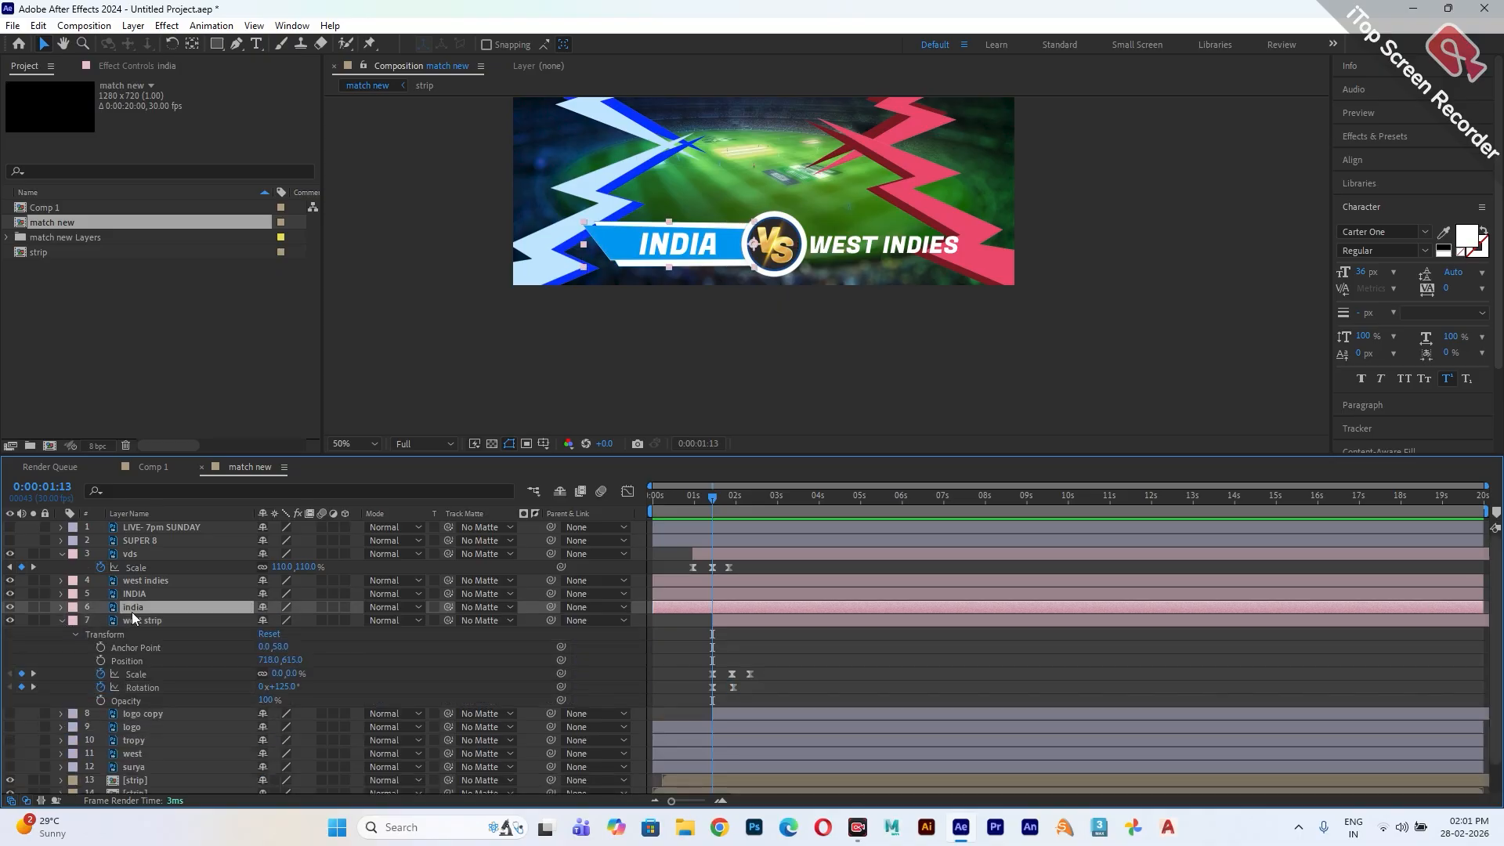
pyautogui.press('s')
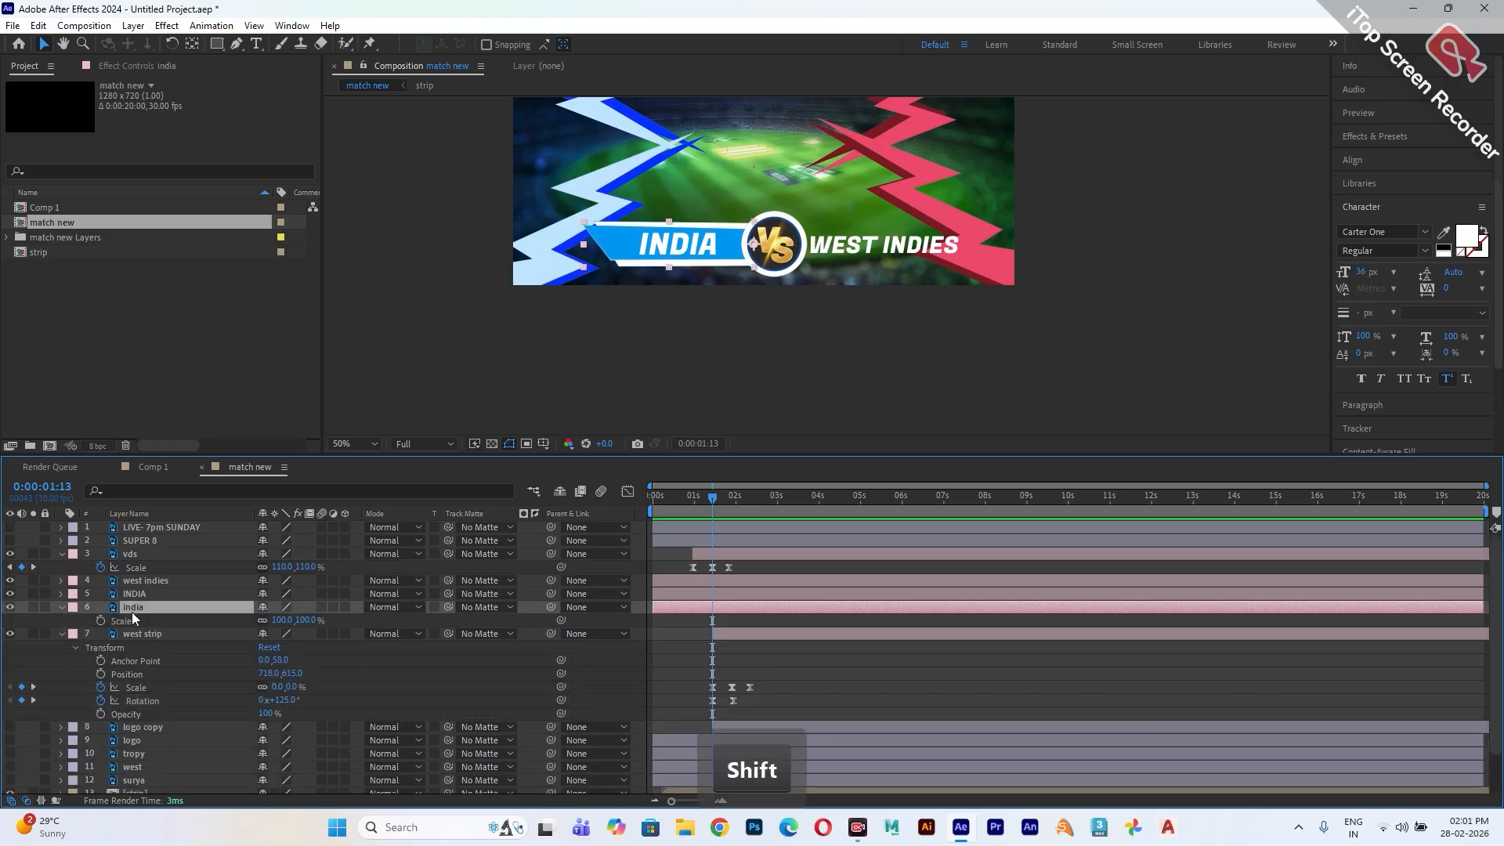
pyautogui.hotkey('shift', 'r')
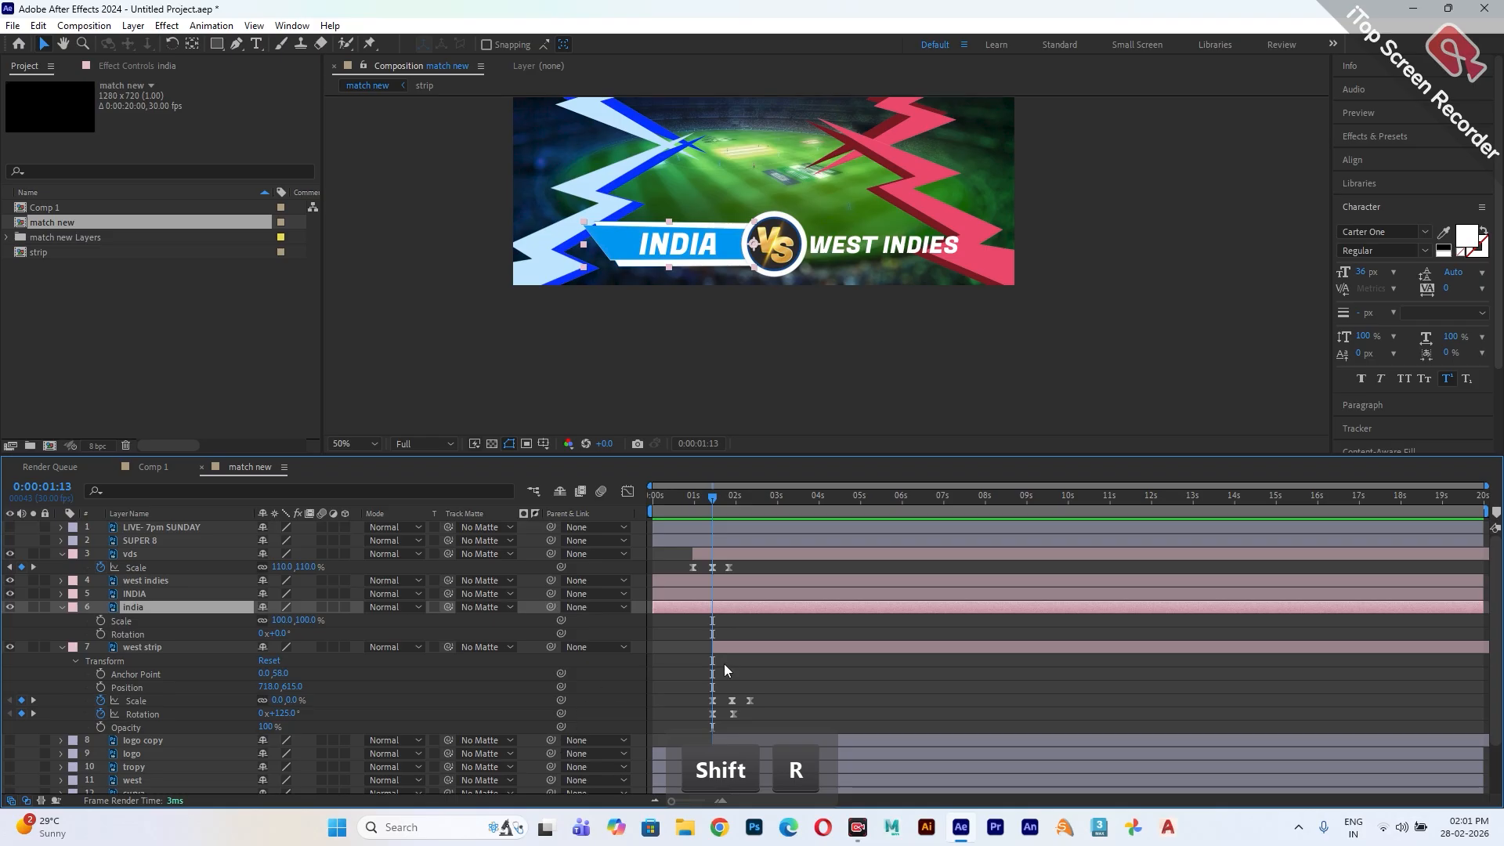
pyautogui.scroll(-1, 723, 664)
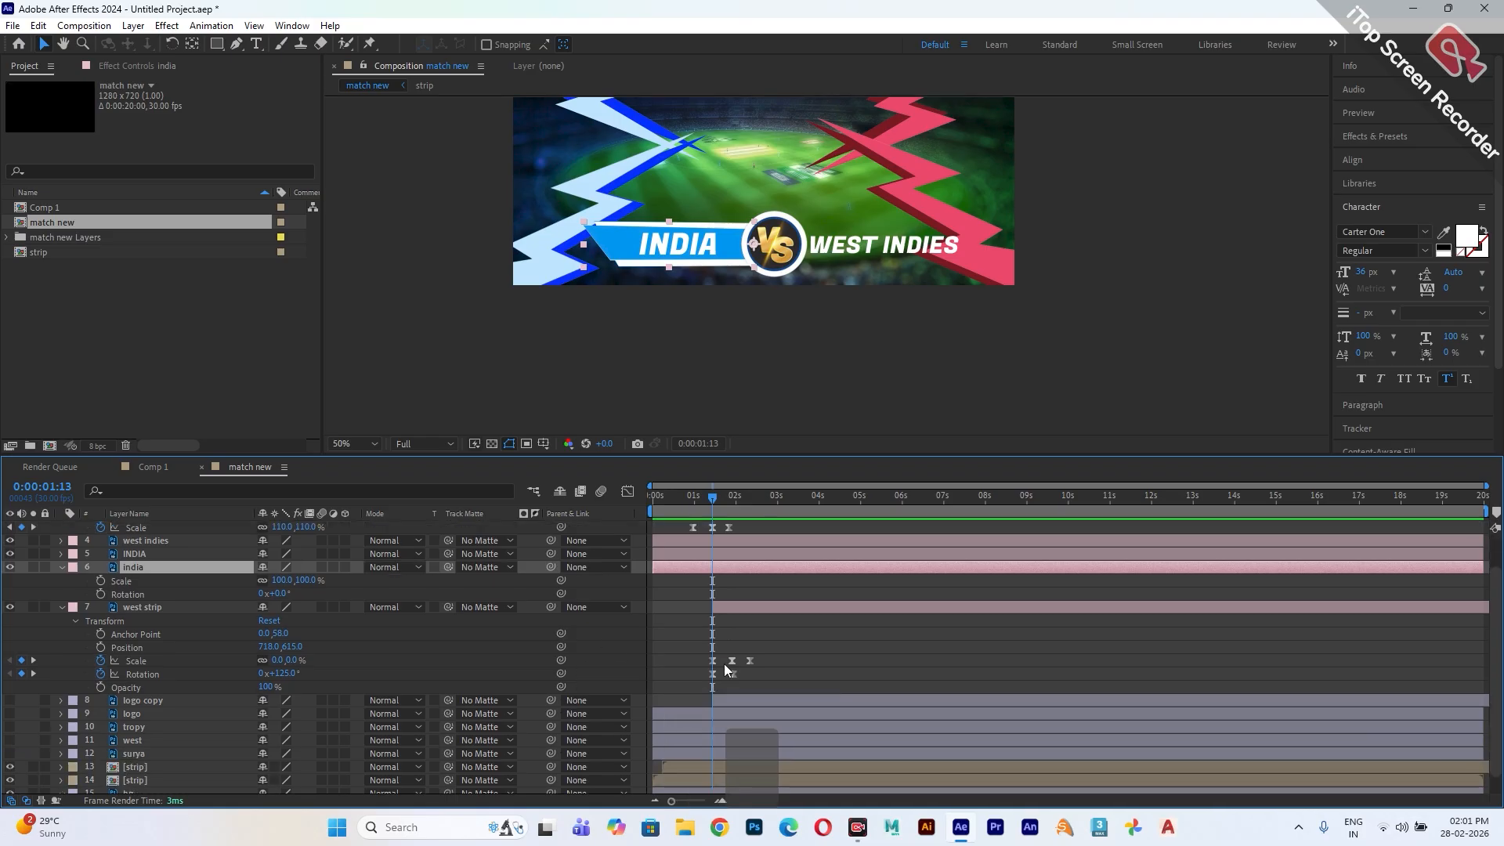
pyautogui.click(100, 581)
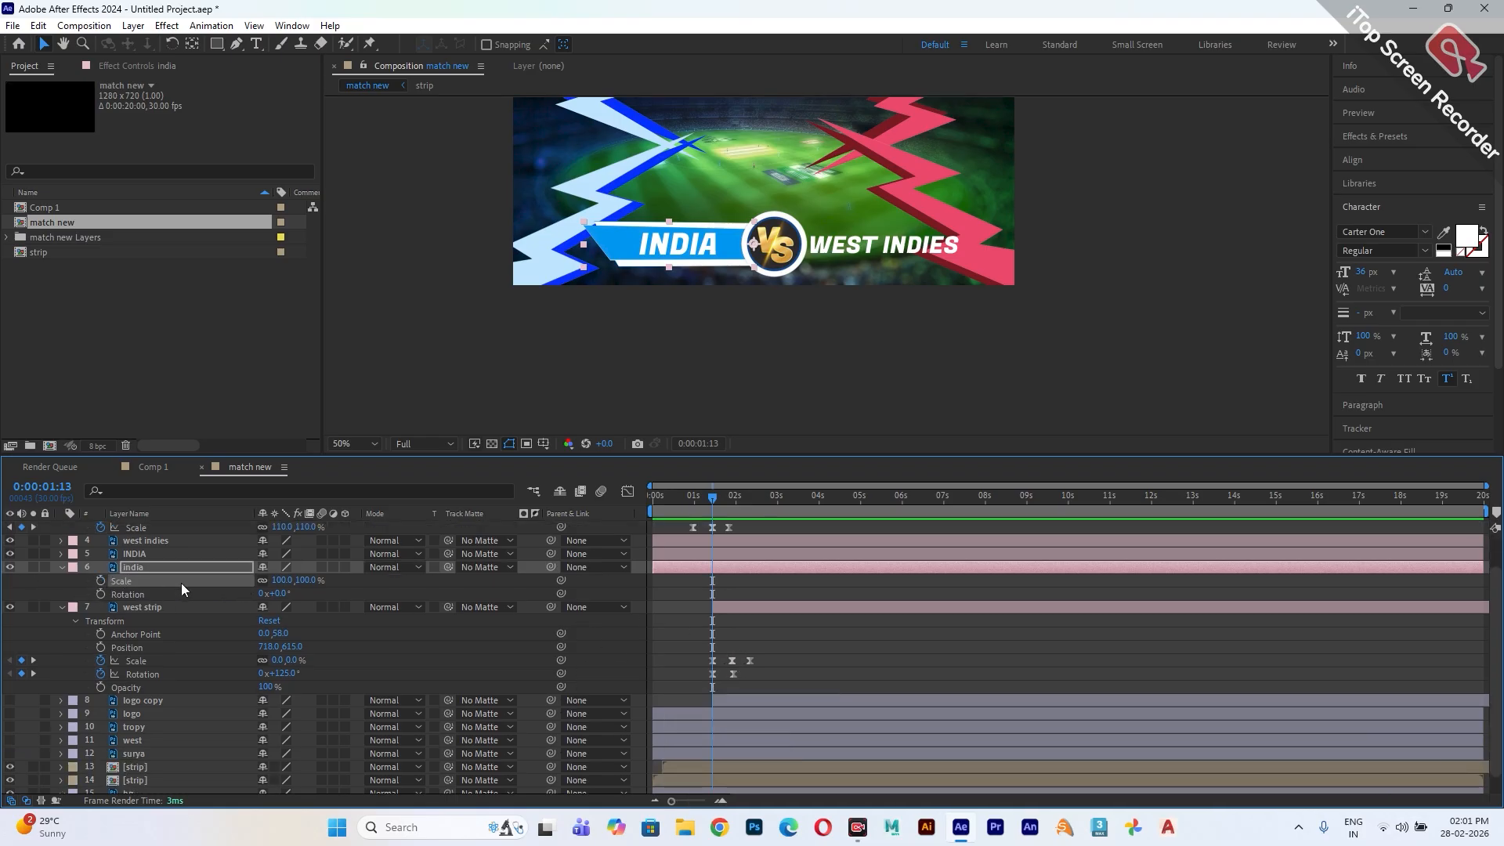
pyautogui.click(281, 580)
pyautogui.write('00')
pyautogui.press('Return')
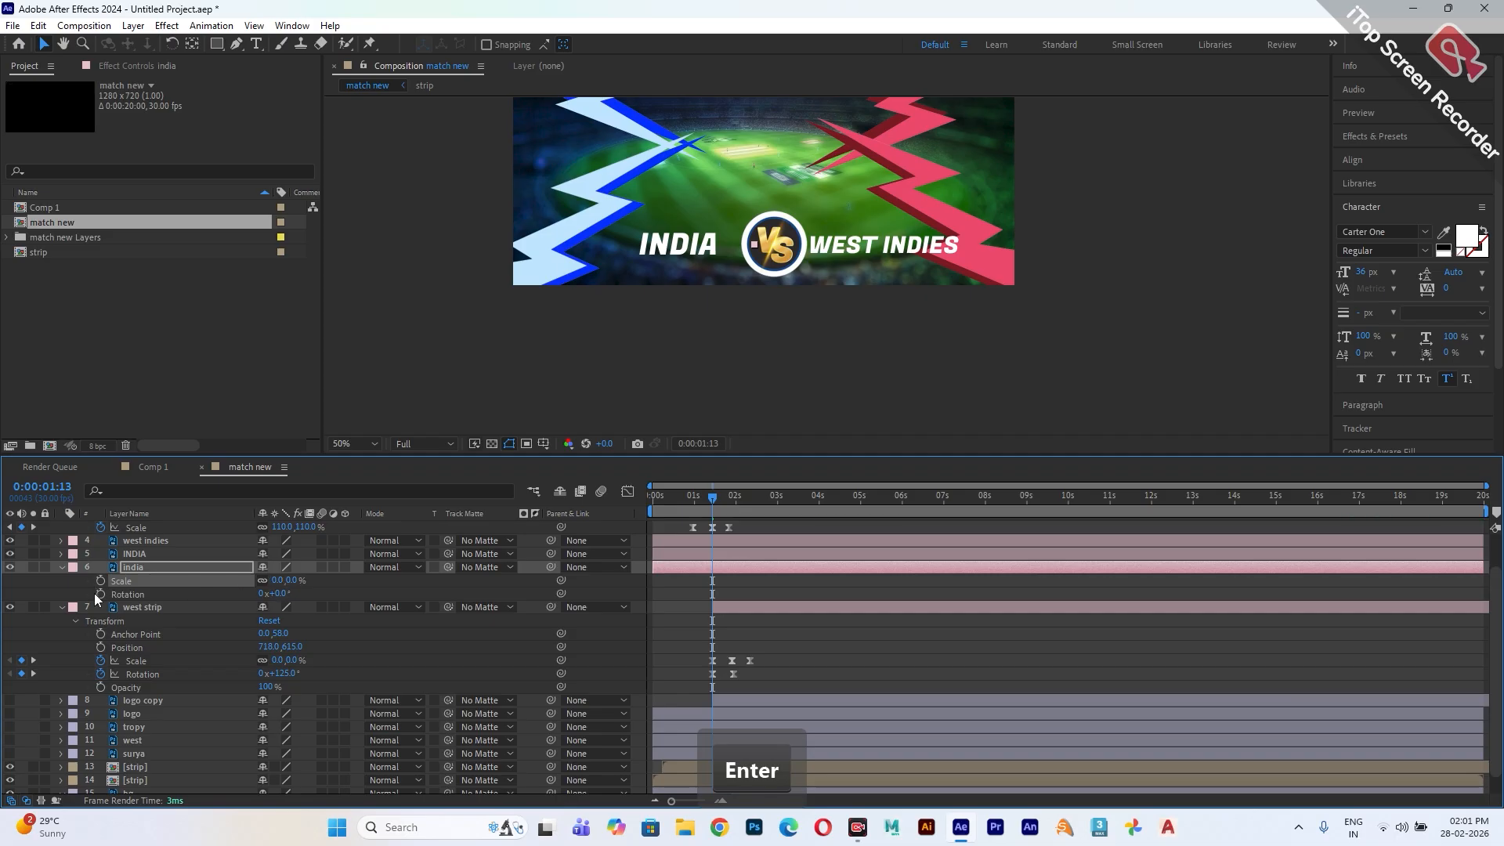
pyautogui.click(101, 583)
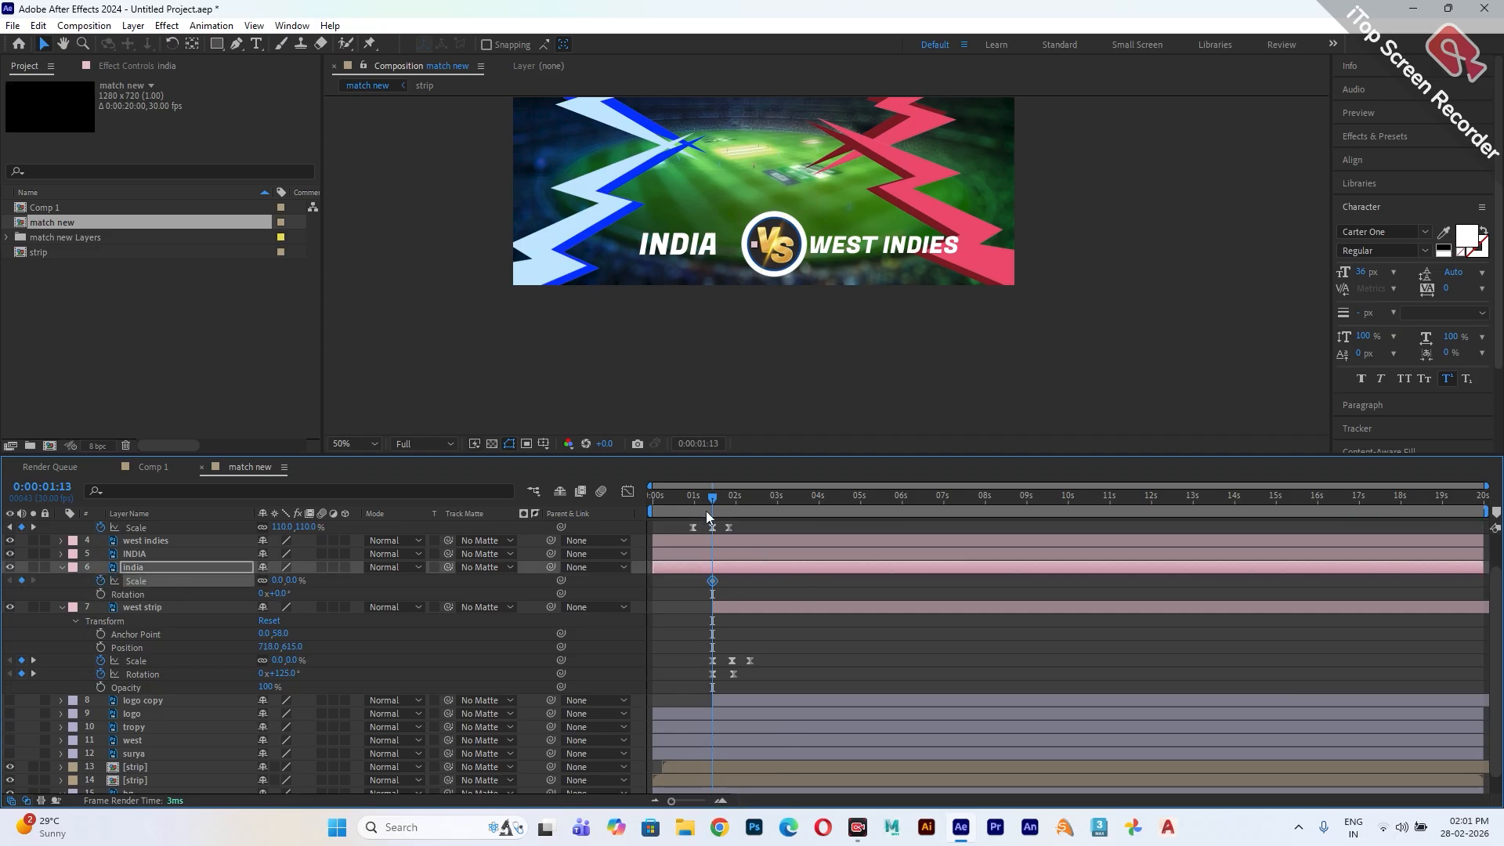
# - Add a 110% Scale keyframe to the india strip layer at 0:00:01:27
pyautogui.moveTo(712, 502); pyautogui.dragTo(732, 505)
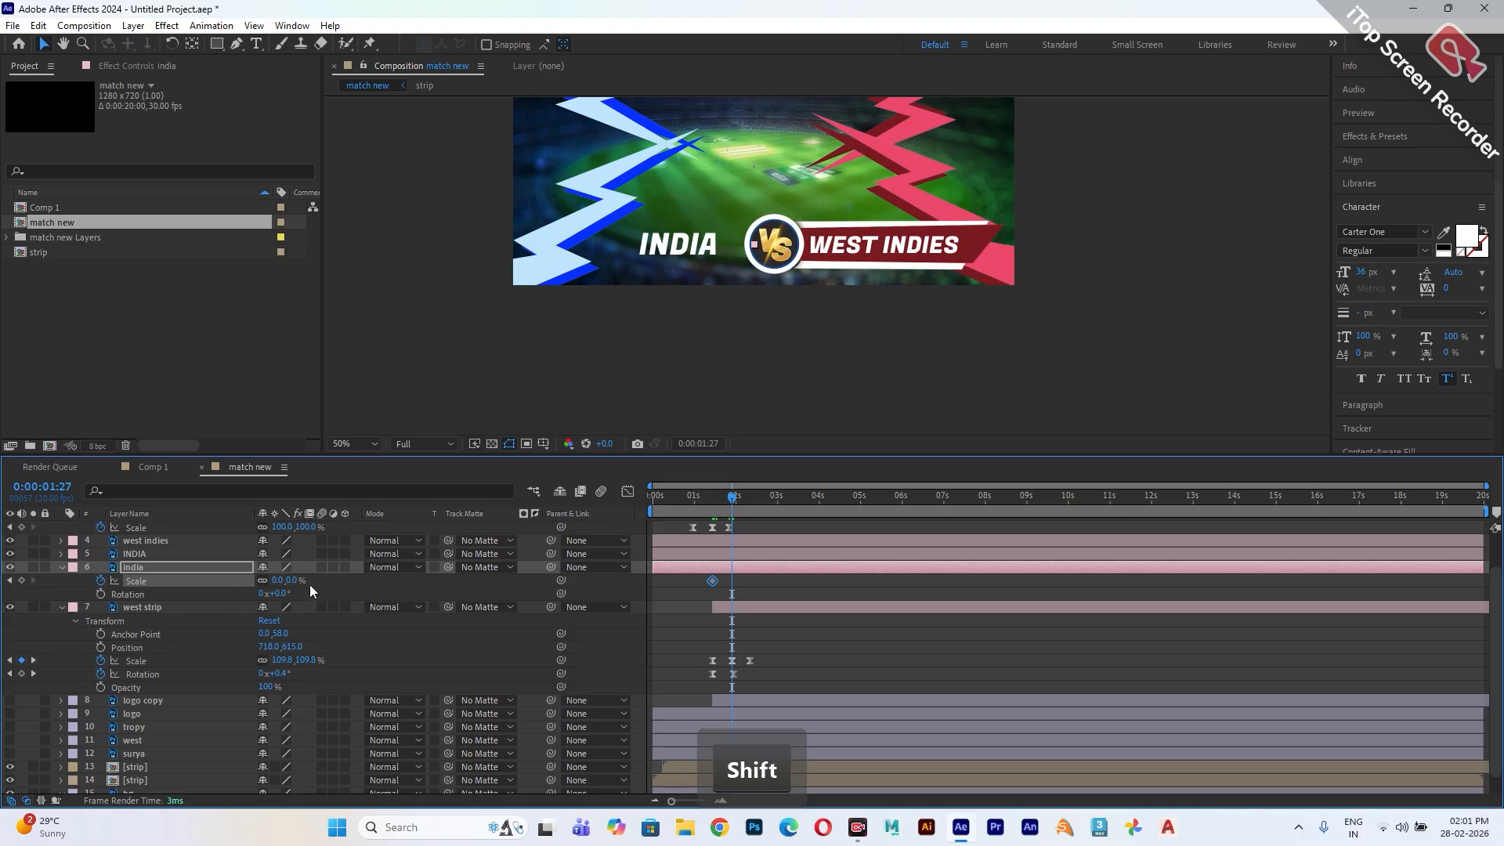
pyautogui.click(279, 580)
pyautogui.write('110')
pyautogui.press('Return')
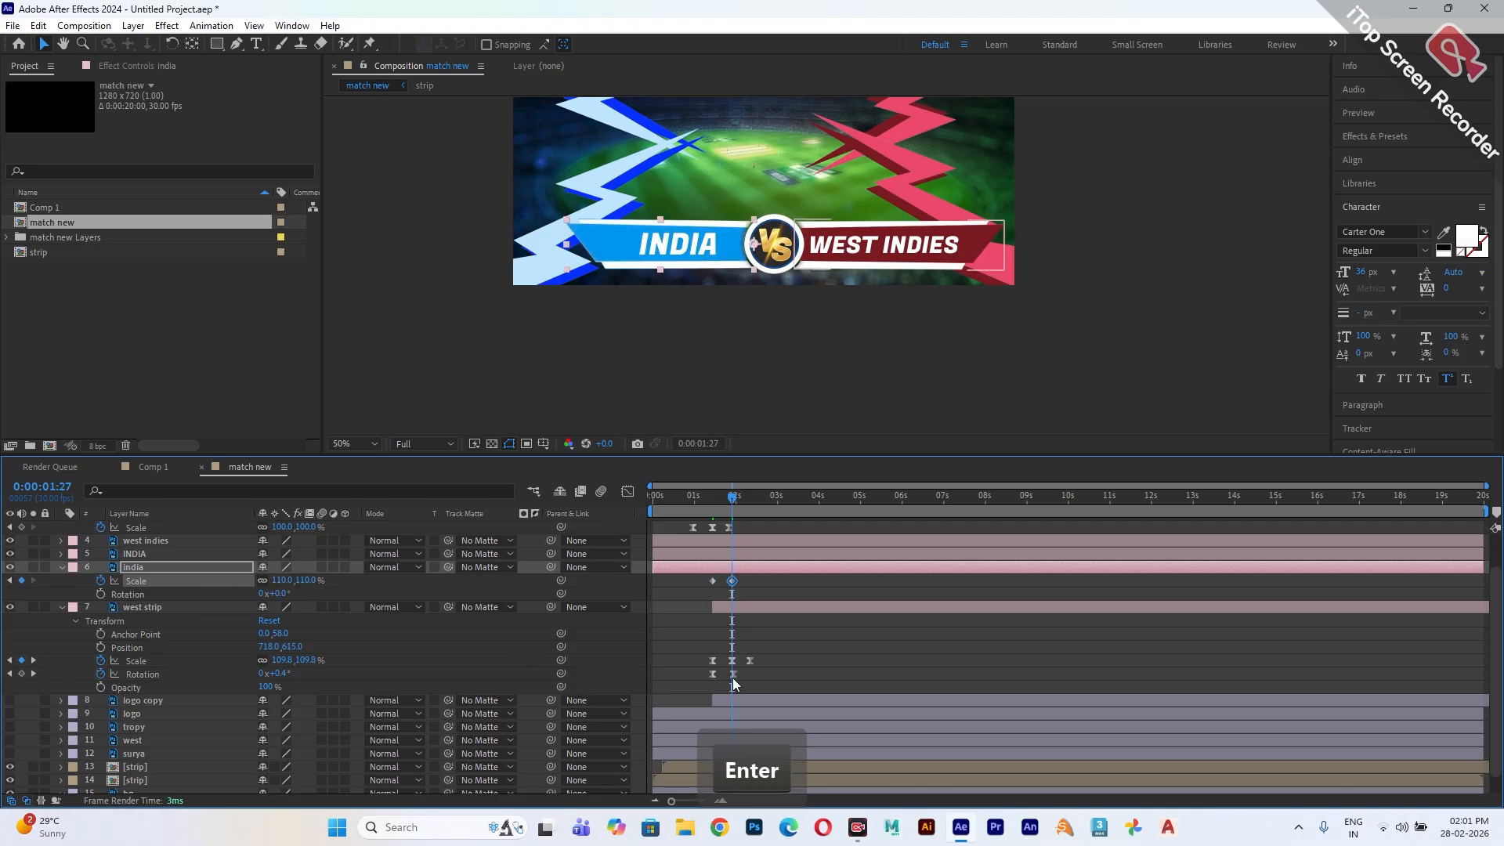
# - Add a 100% Scale keyframe to the india strip layer at 0:00:02:10
pyautogui.moveTo(733, 498); pyautogui.dragTo(749, 499)
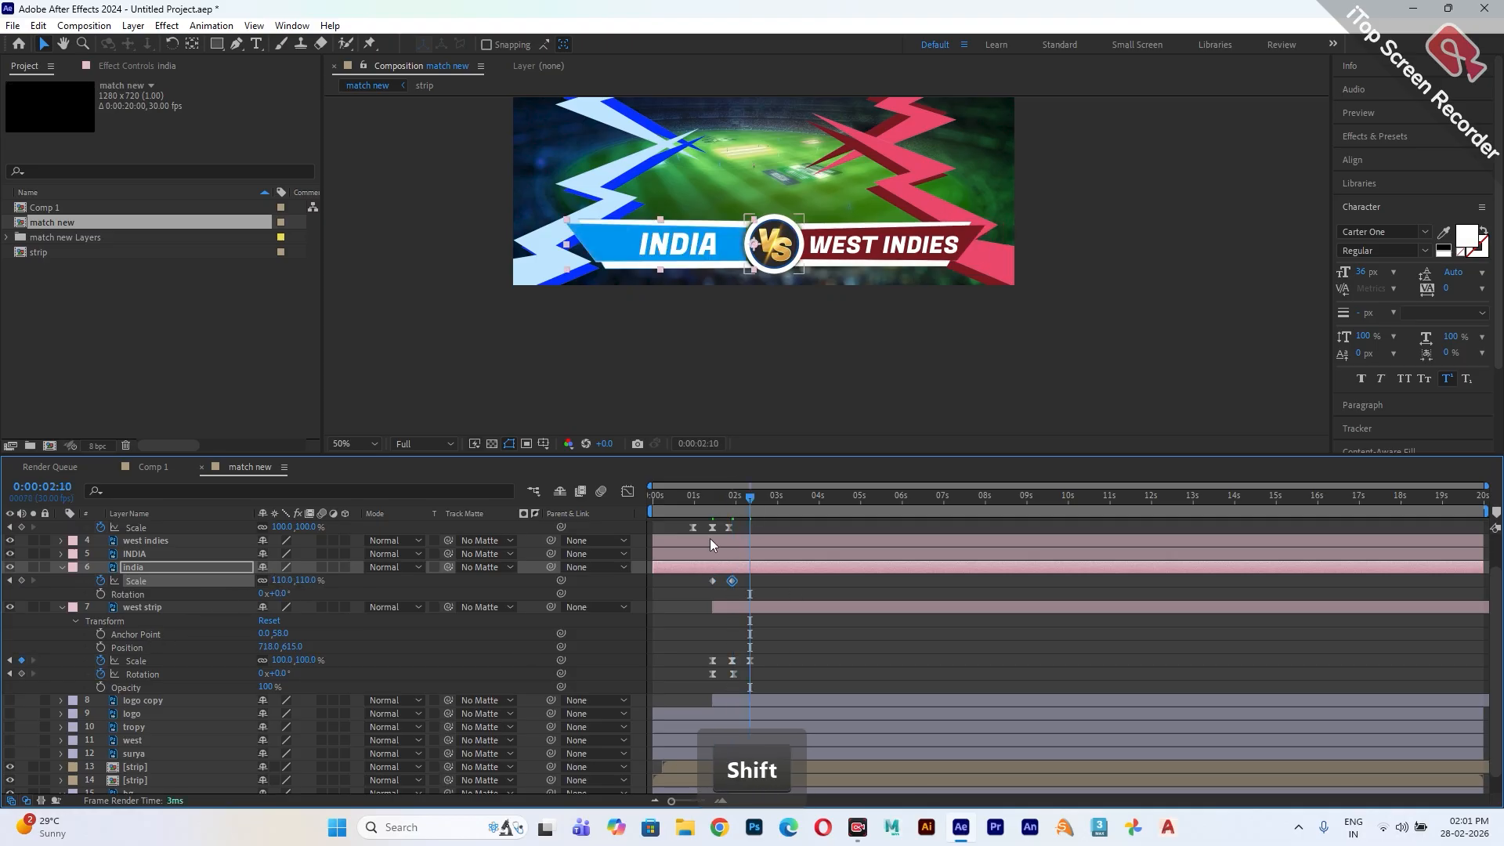
pyautogui.click(282, 580)
pyautogui.write('0')
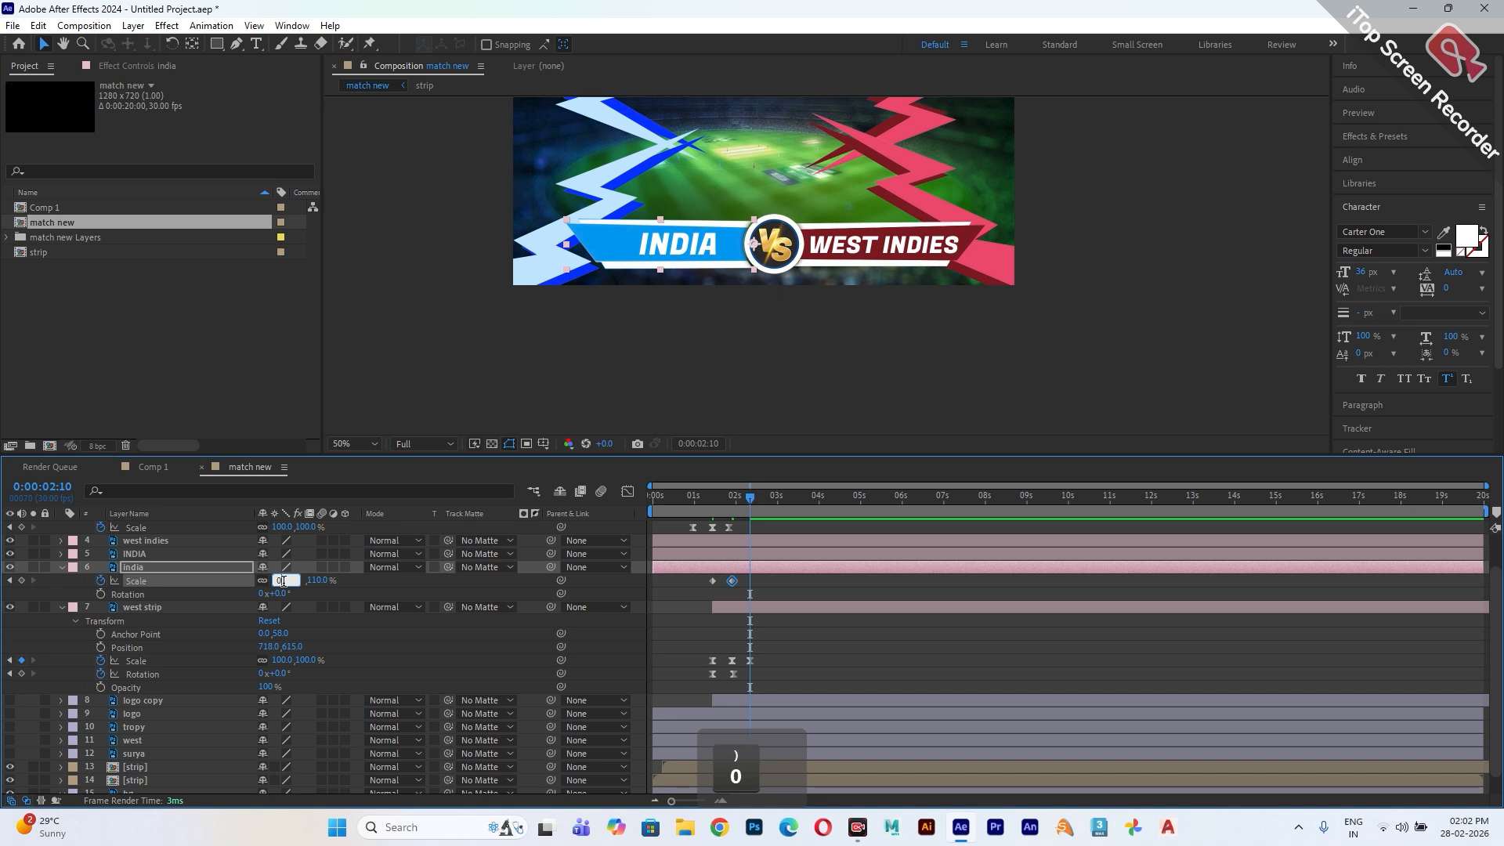
pyautogui.press('BackSpace')
pyautogui.write('1')
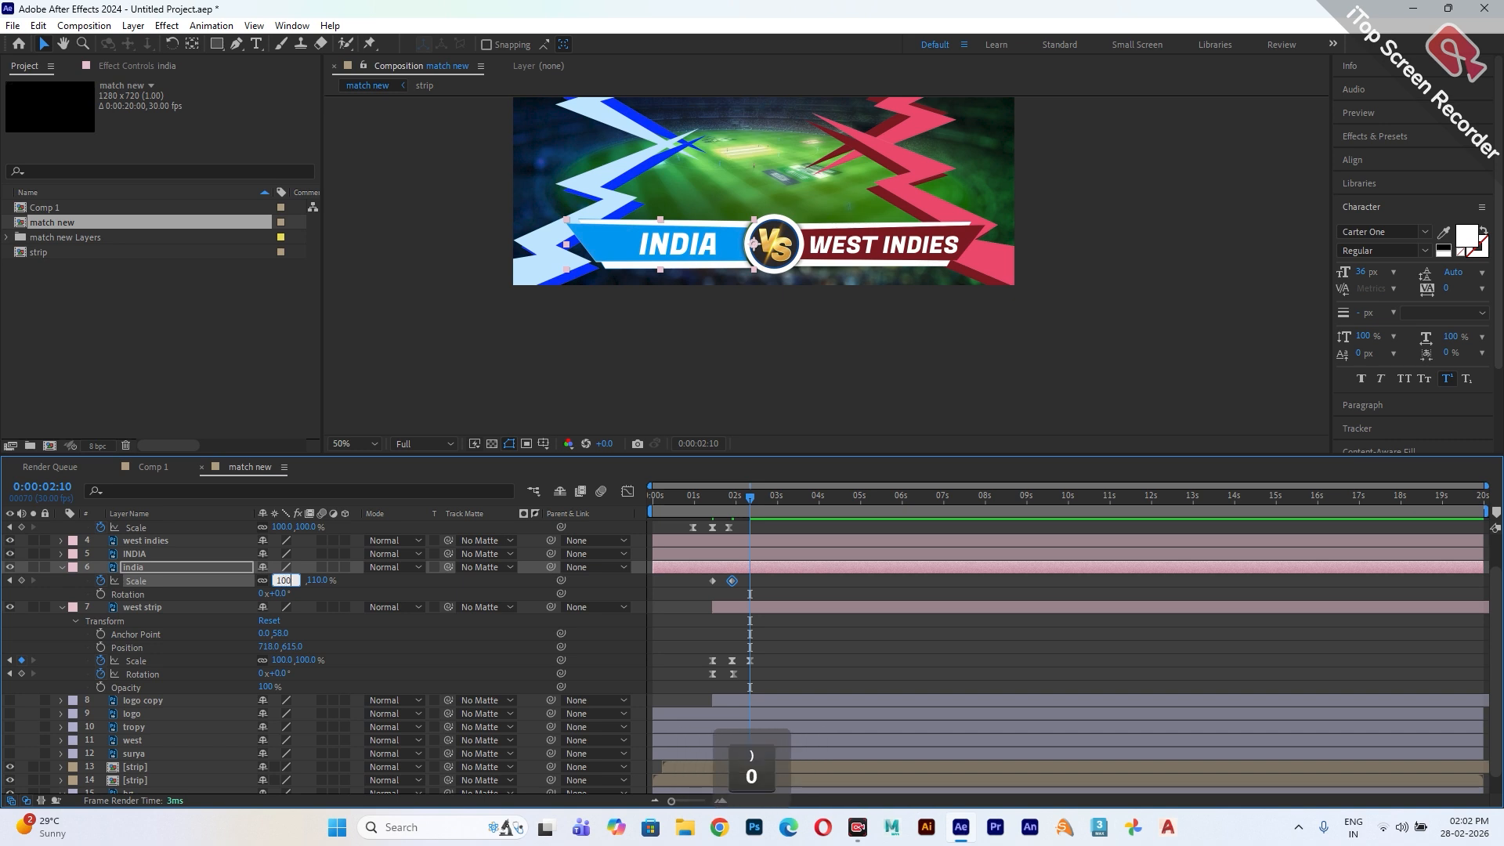
pyautogui.write('00')
pyautogui.press('Return')
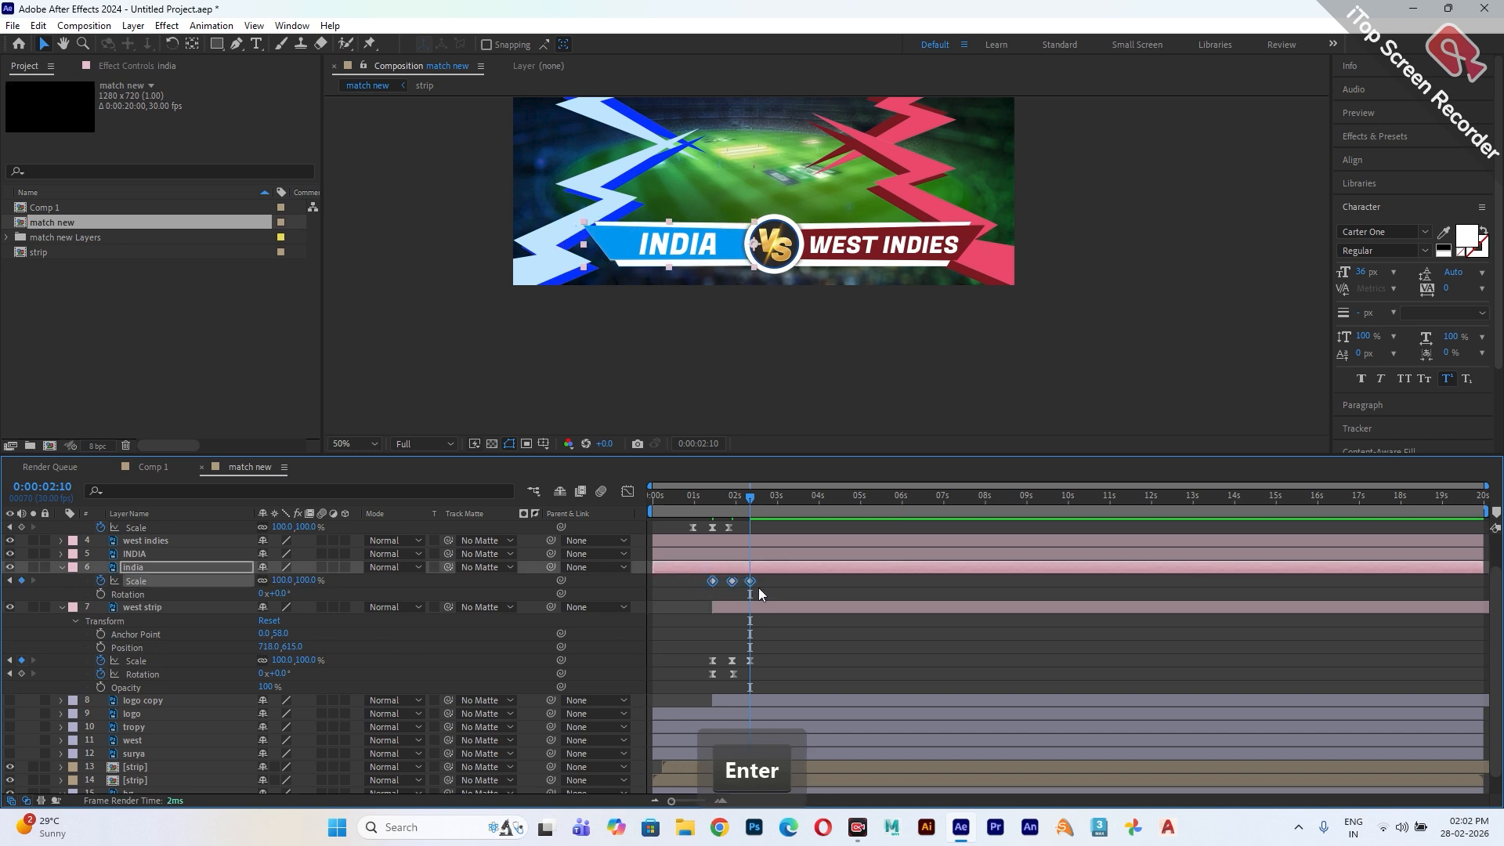
# - Apply Easy Ease to the india strip's three Scale keyframes and preview the scaling from 0:00:01:13
pyautogui.rightClick(756, 586)
pyautogui.moveTo(825, 574)
pyautogui.click(993, 624)
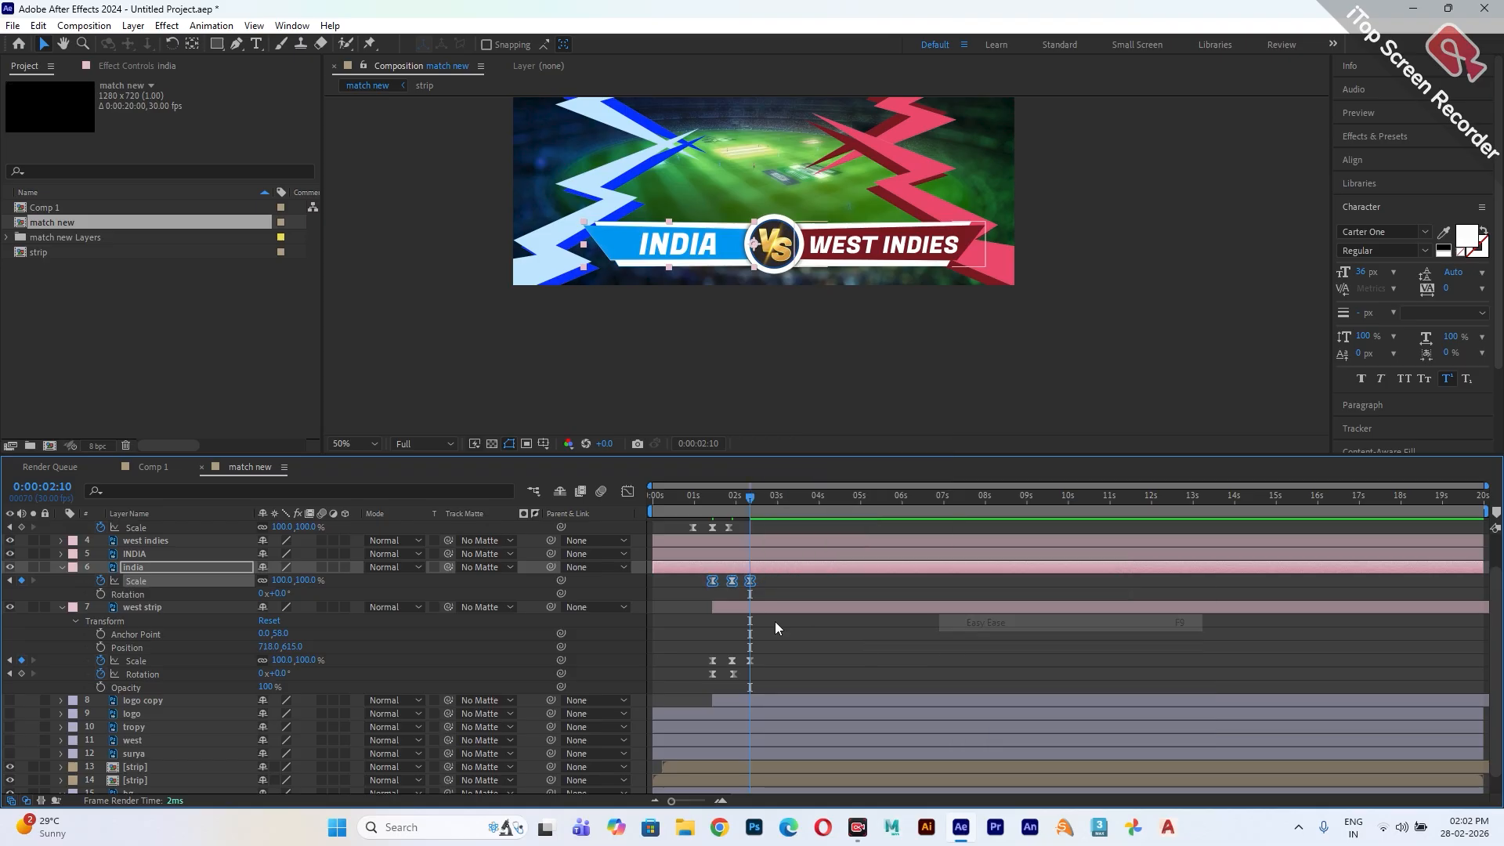
pyautogui.moveTo(754, 496); pyautogui.dragTo(716, 508)
pyautogui.press('space')
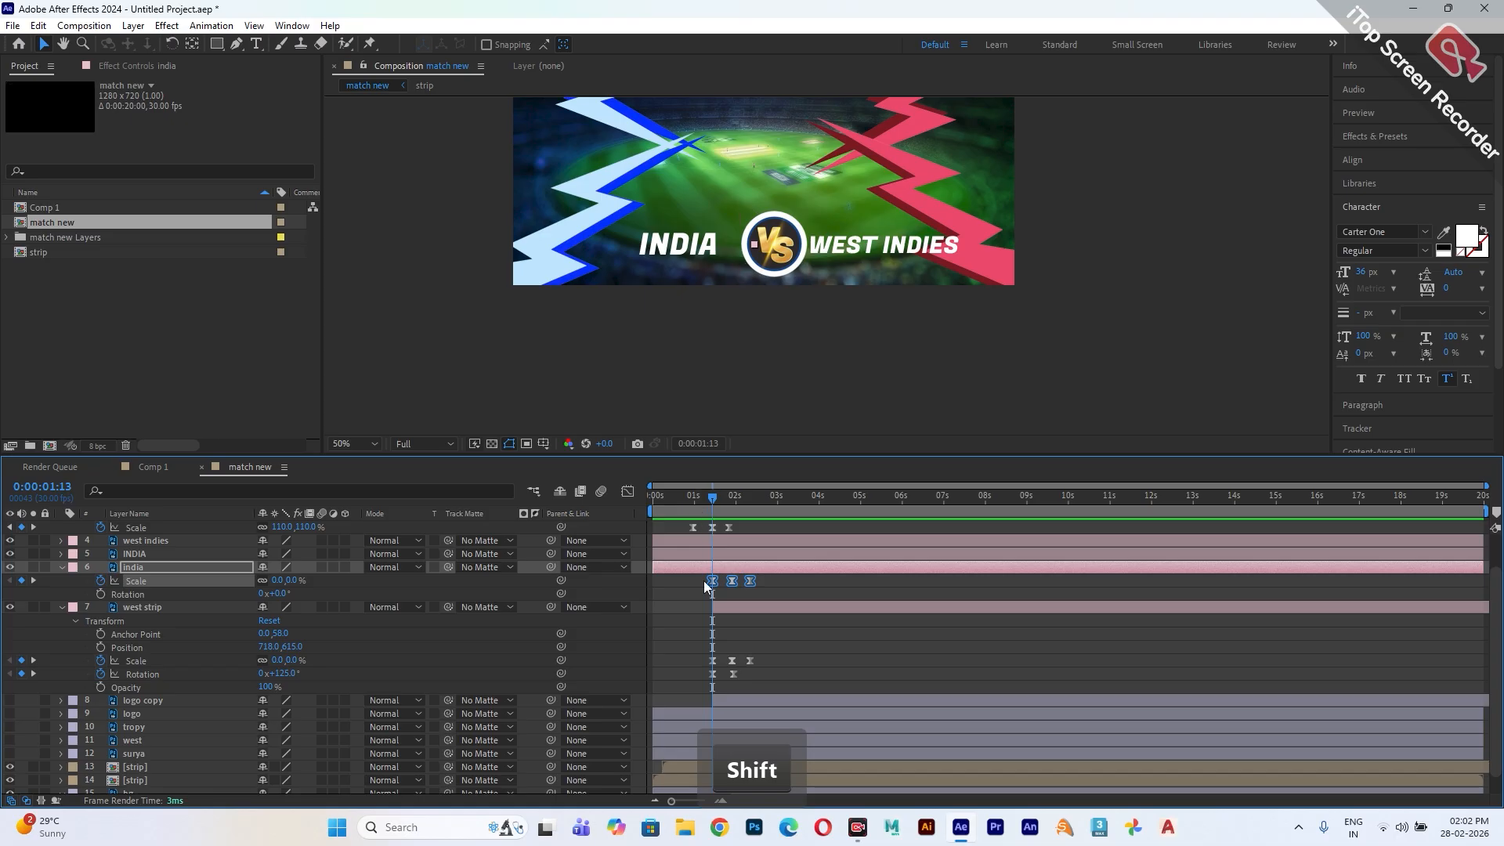
# - Add 0° Rotation keyframes to the india strip layer at 0:00:01:13 and 0:00:01:28
pyautogui.click(138, 594)
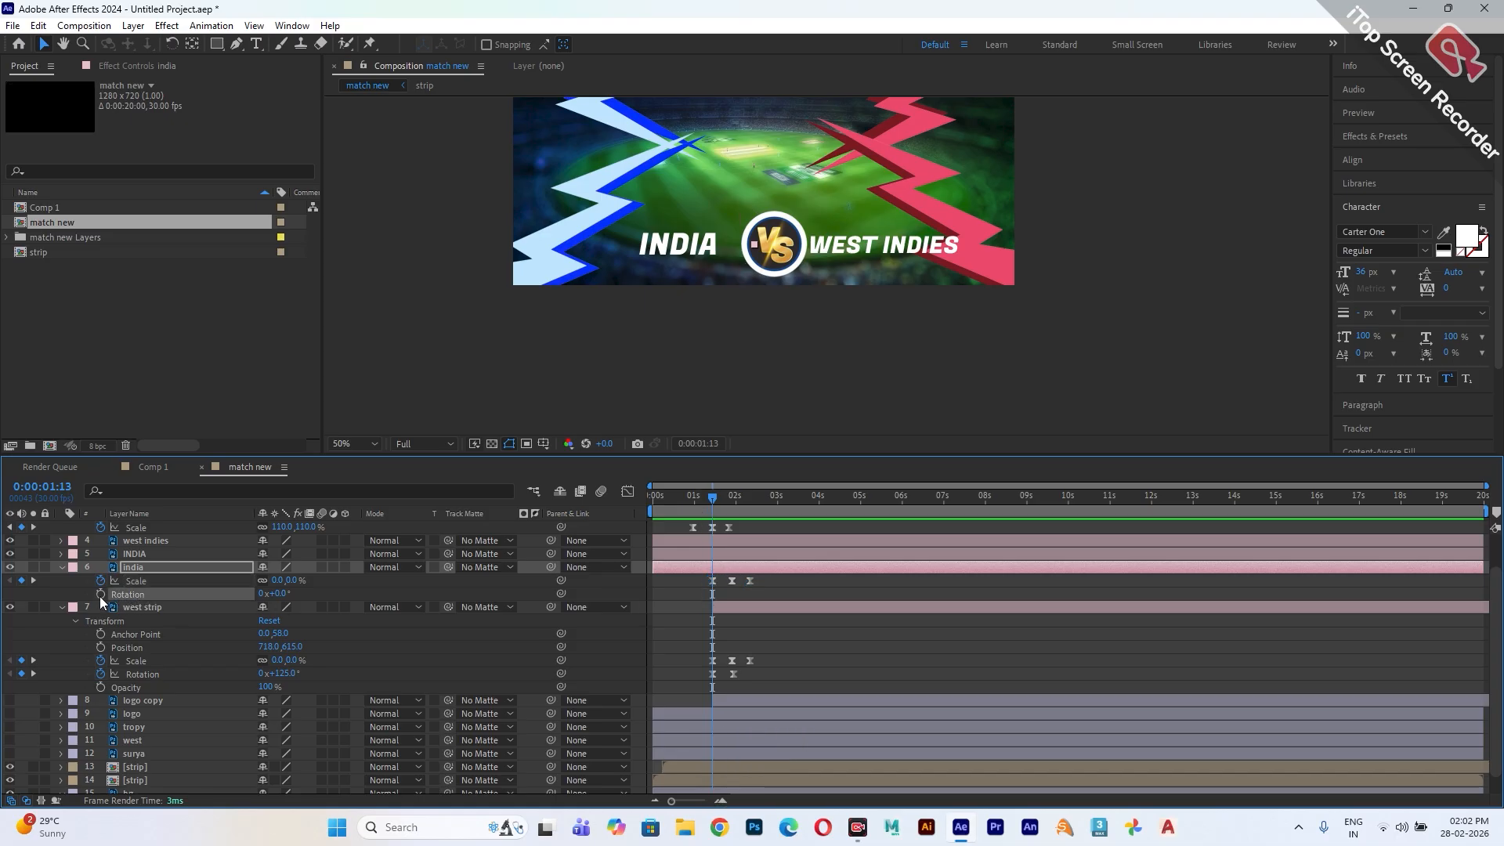
pyautogui.click(101, 595)
pyautogui.moveTo(712, 499); pyautogui.dragTo(739, 500)
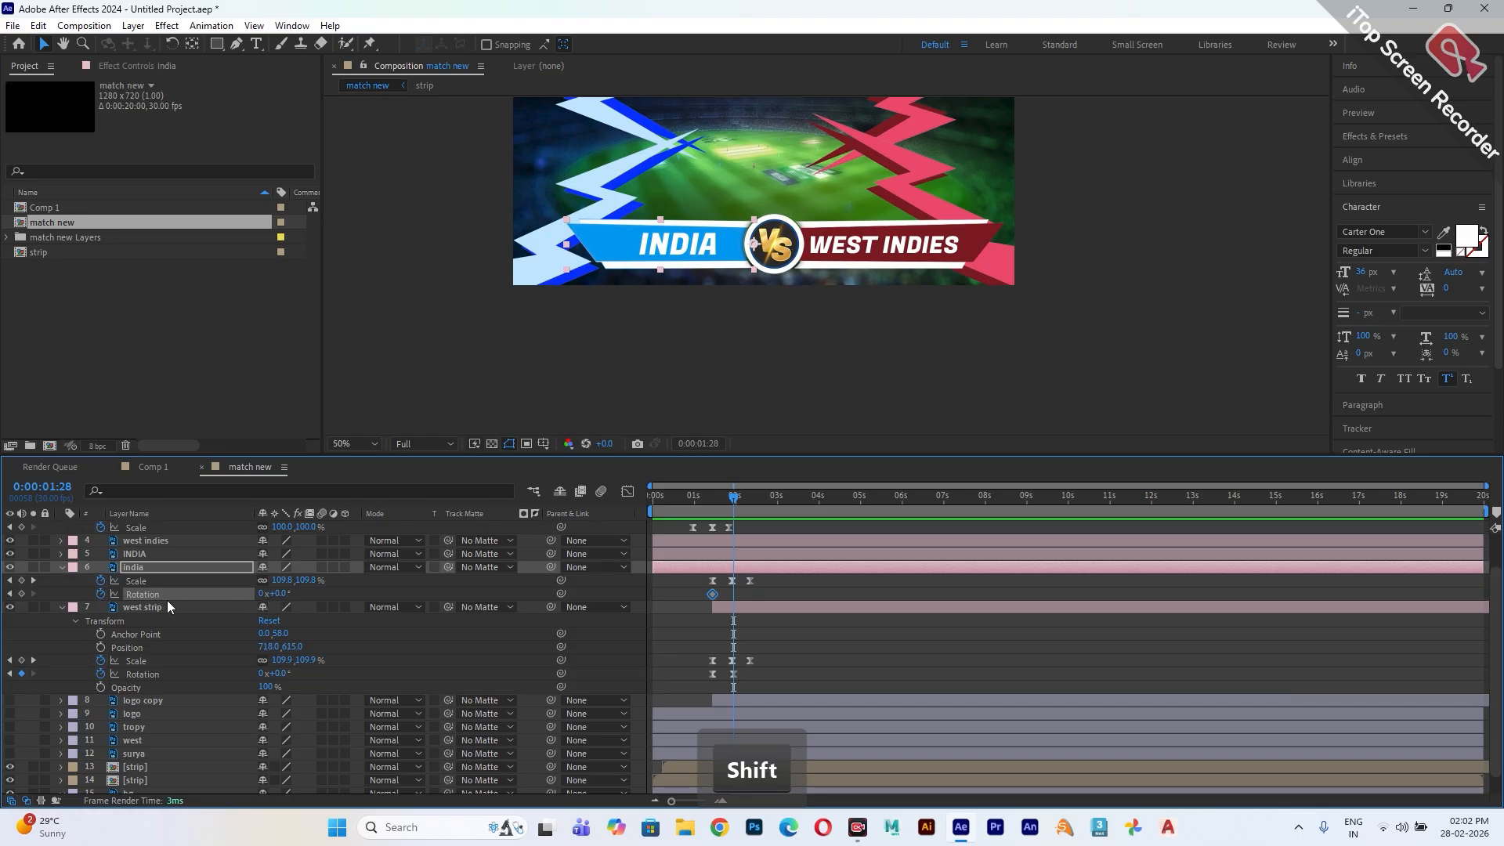
pyautogui.click(22, 594)
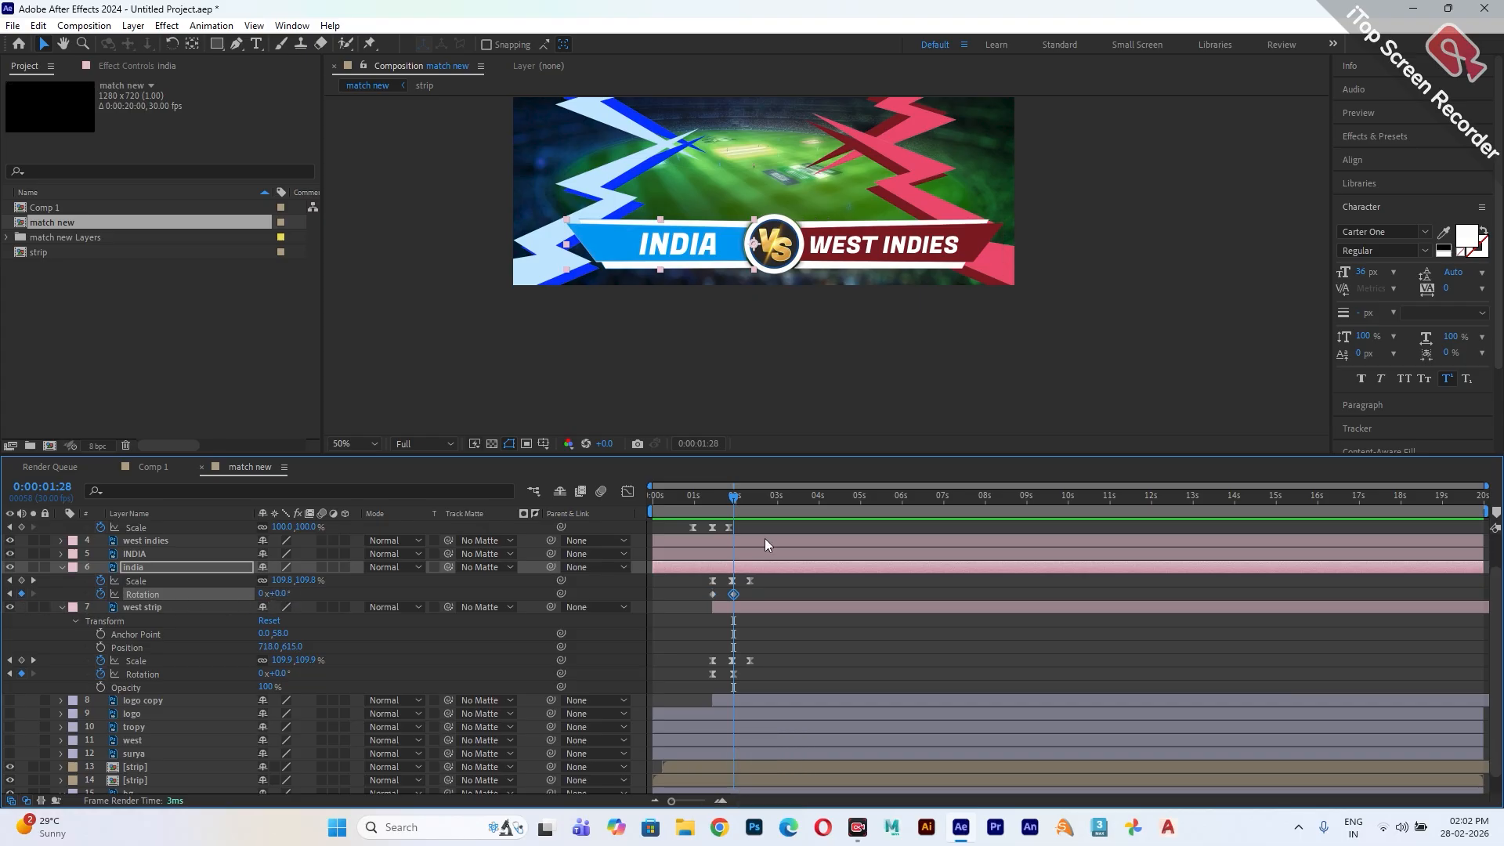
# - Try a rotation of -75° on the india strip's keyframe at 0:00:01:13 and preview it
pyautogui.moveTo(745, 496); pyautogui.dragTo(713, 500)
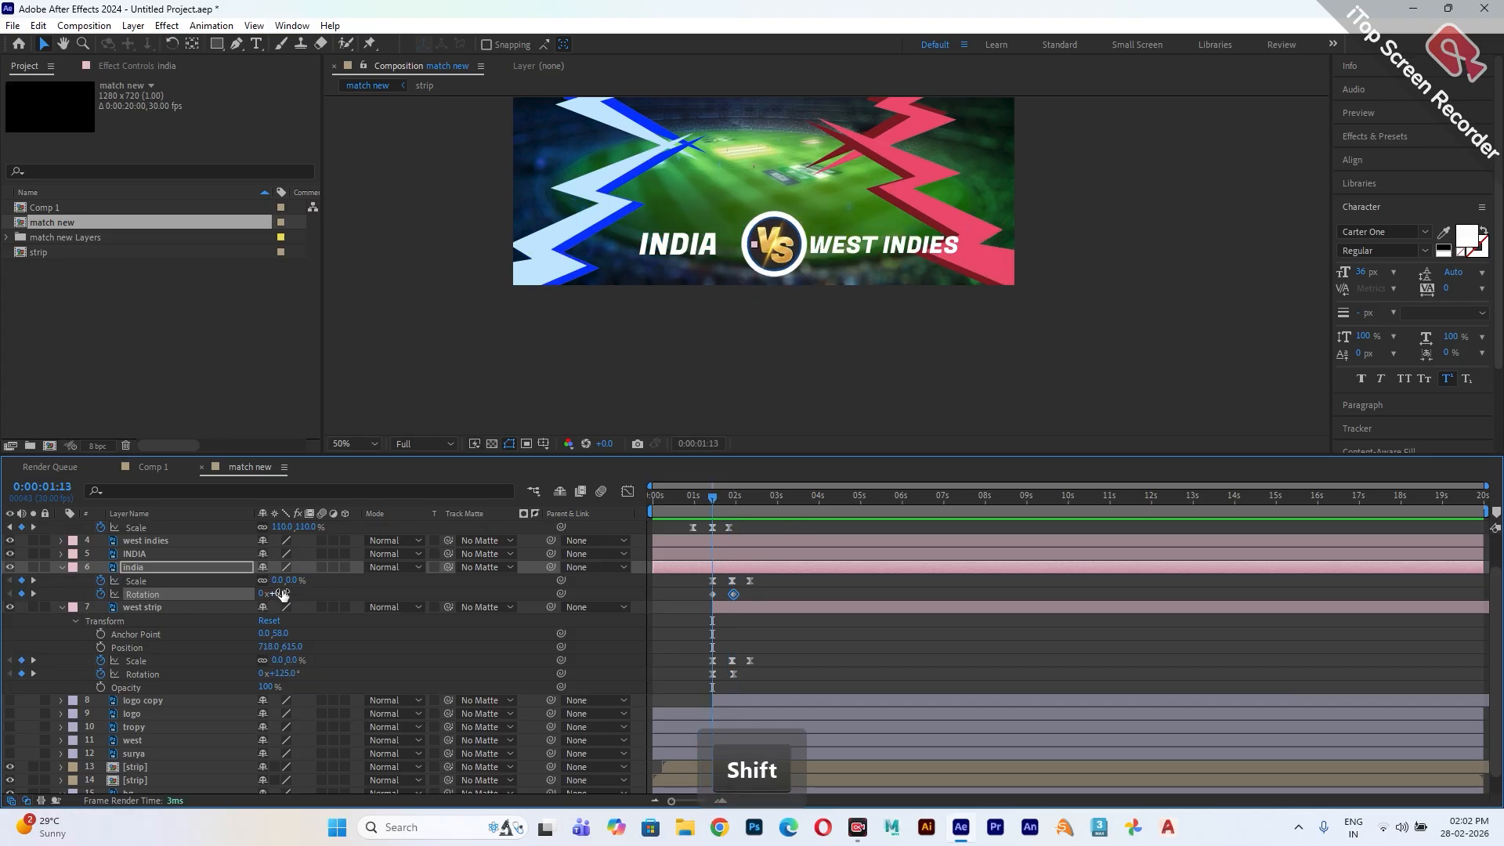
pyautogui.moveTo(278, 593); pyautogui.dragTo(235, 594)
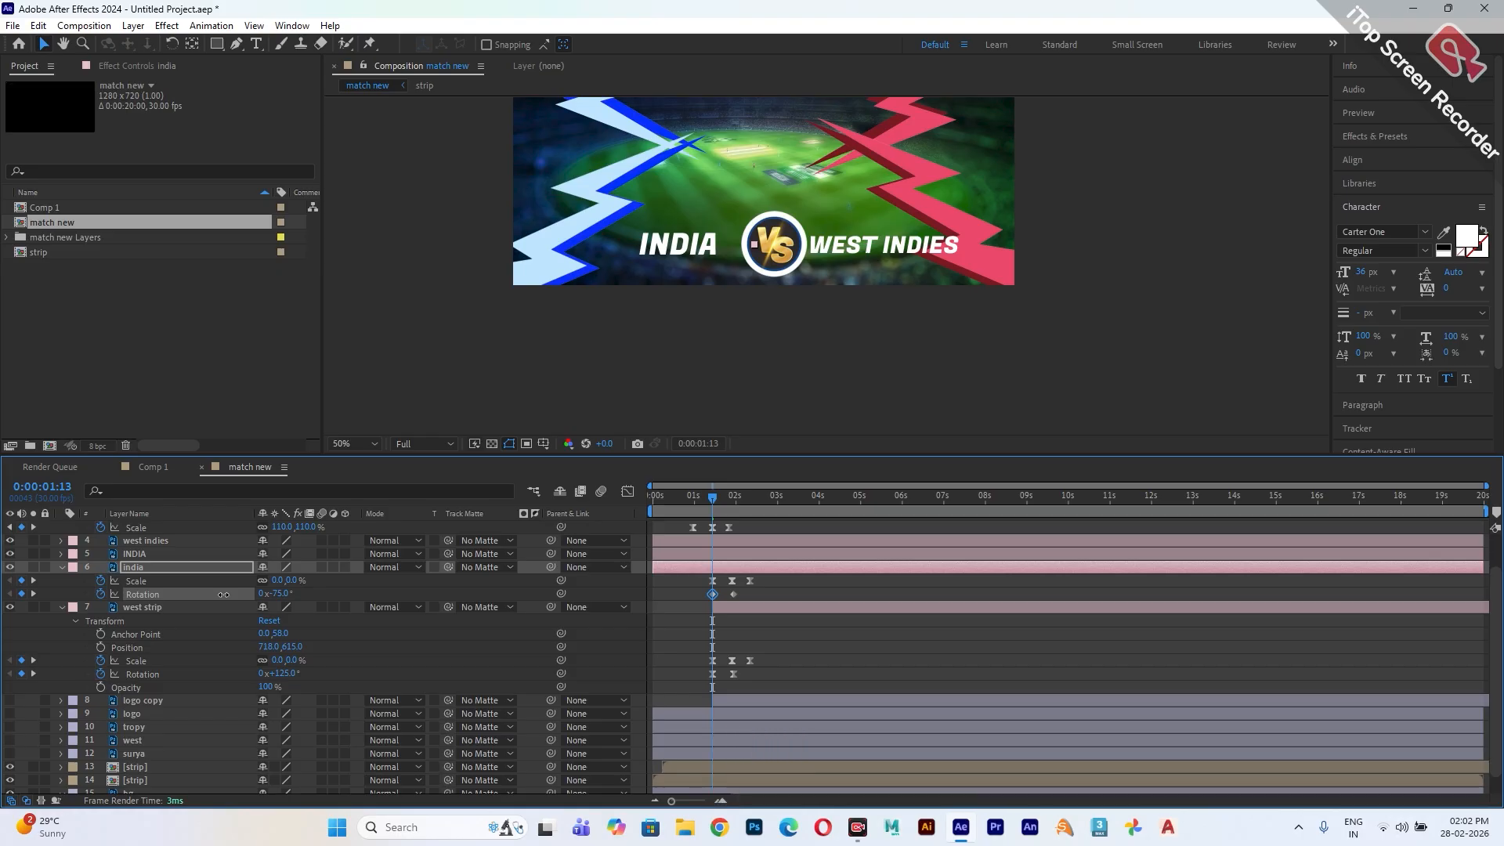
pyautogui.press('space')
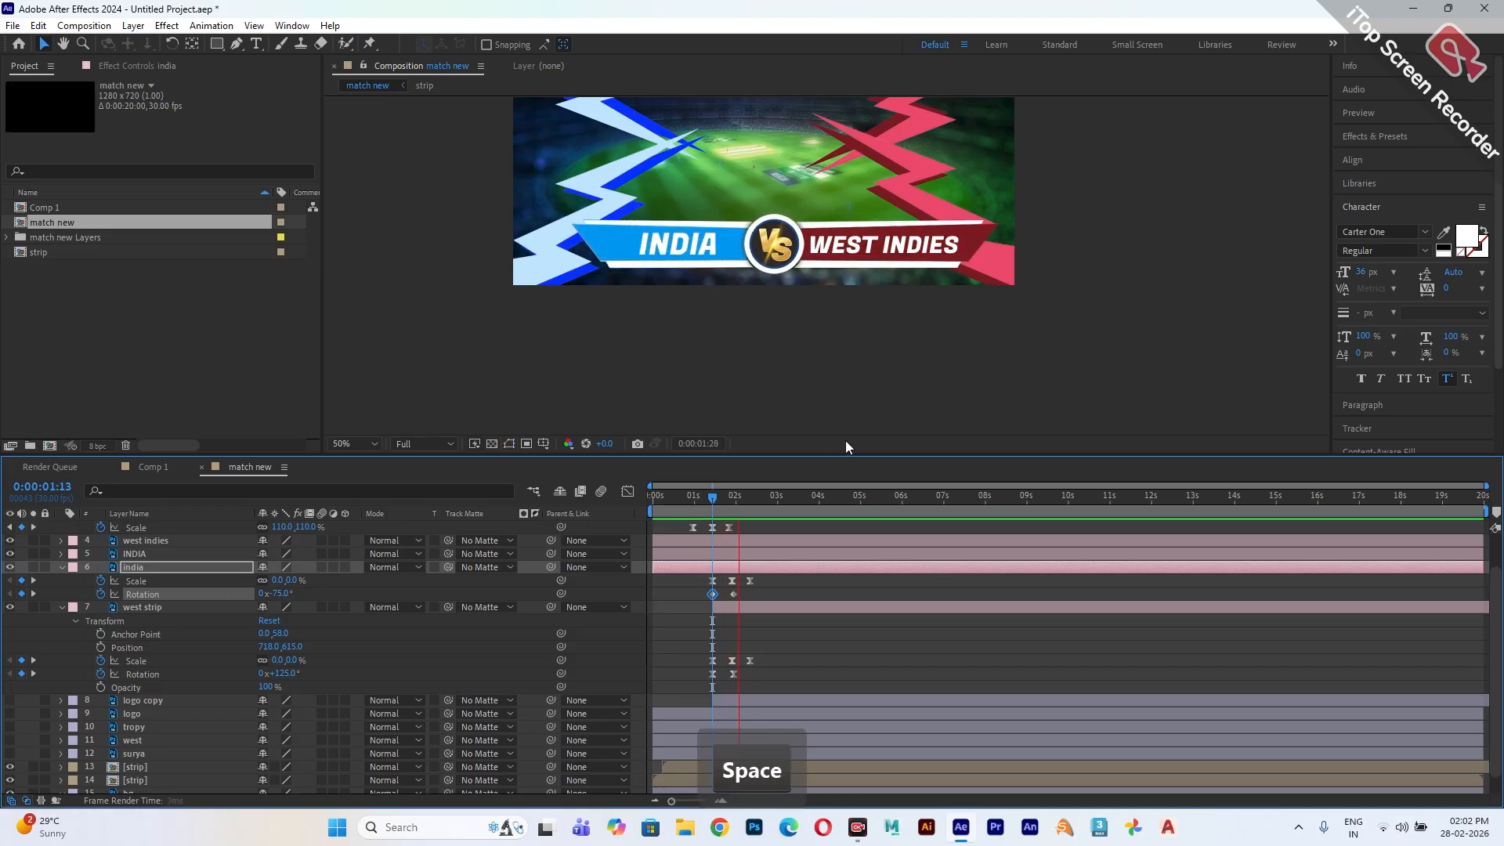
# - Set the india strip's Rotation keyframe at 0:00:01:13 to 76° and preview the swing-in
pyautogui.moveTo(751, 500); pyautogui.dragTo(712, 499)
pyautogui.moveTo(276, 597); pyautogui.dragTo(329, 600)
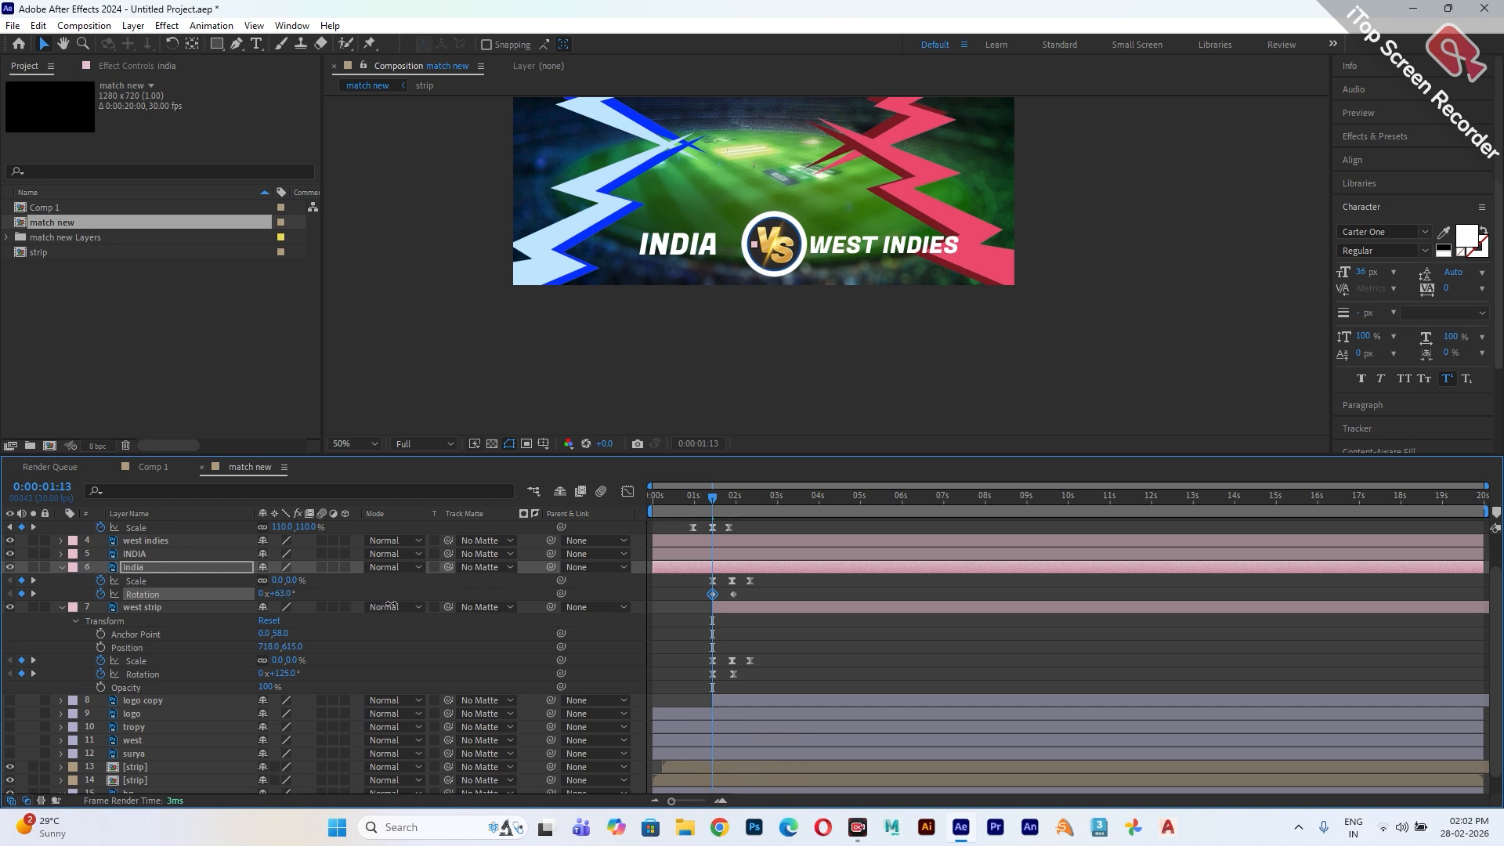
pyautogui.press('space')
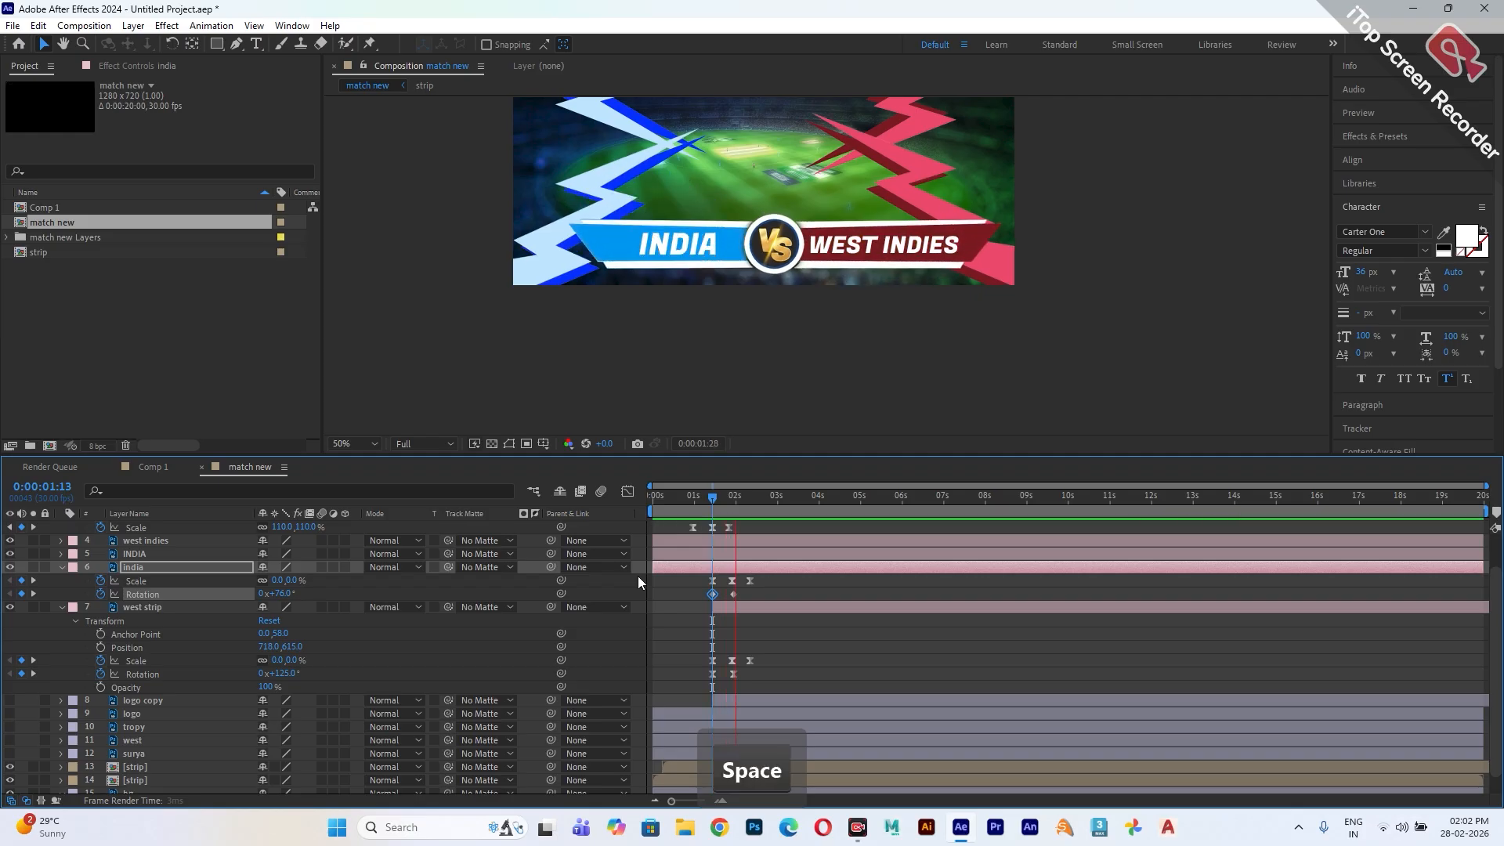
pyautogui.click(687, 499)
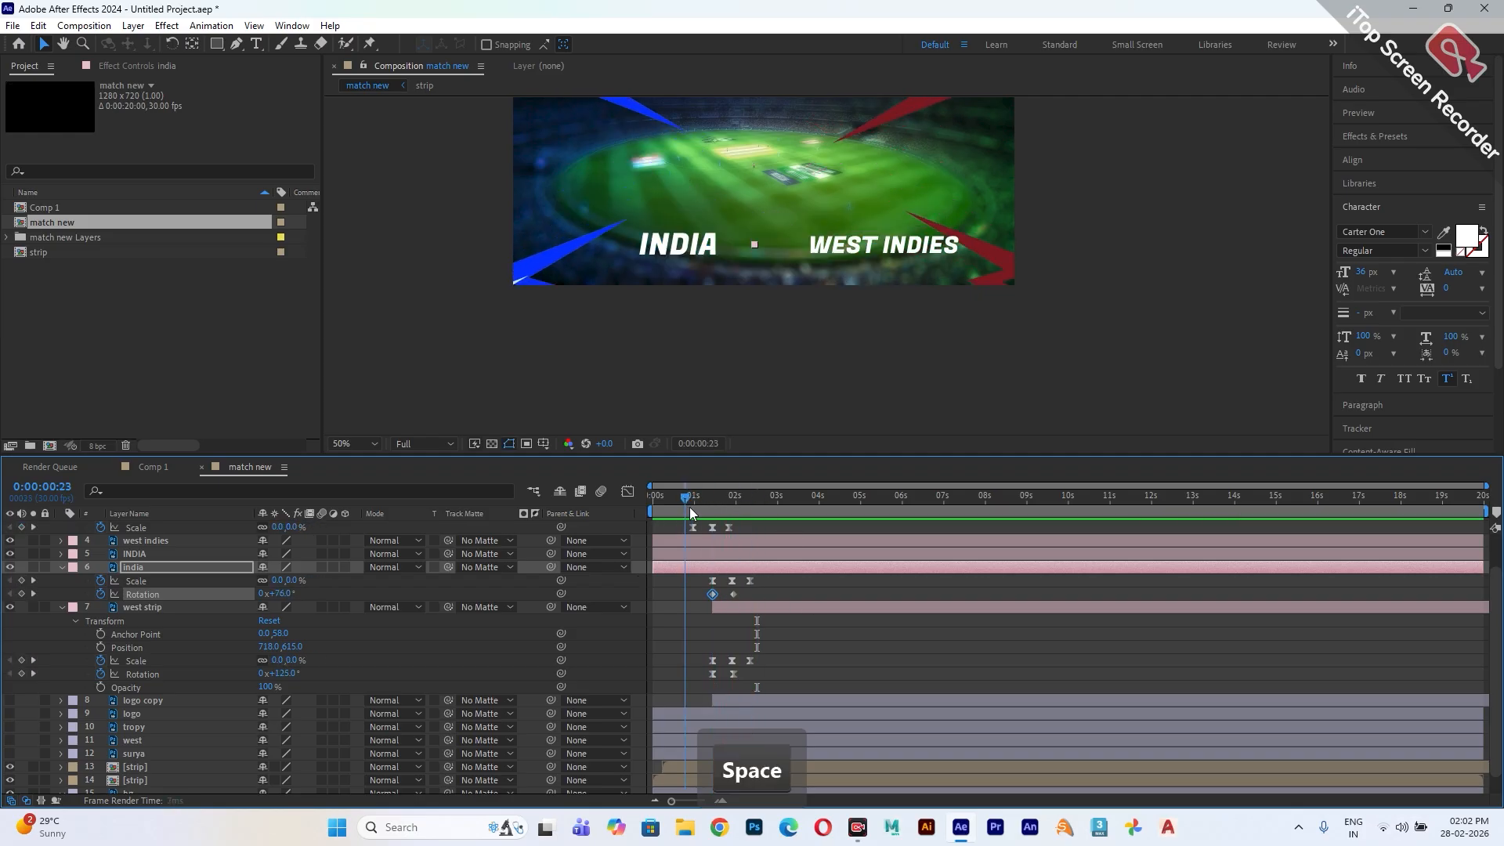
pyautogui.press('space')
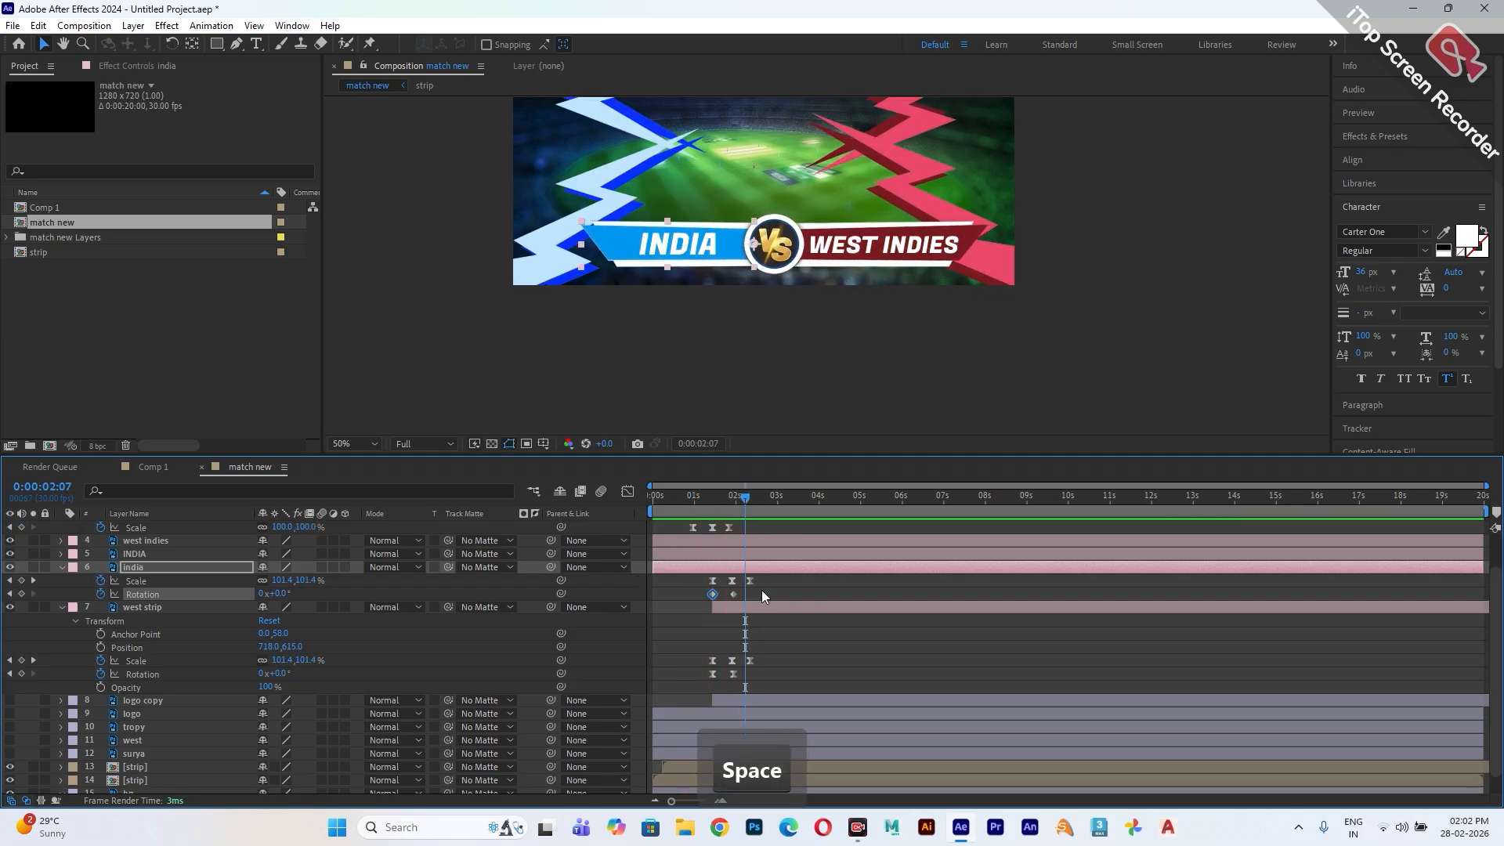
# - Apply Easy Ease to the india strip's two Rotation keyframes
pyautogui.rightClick(713, 595)
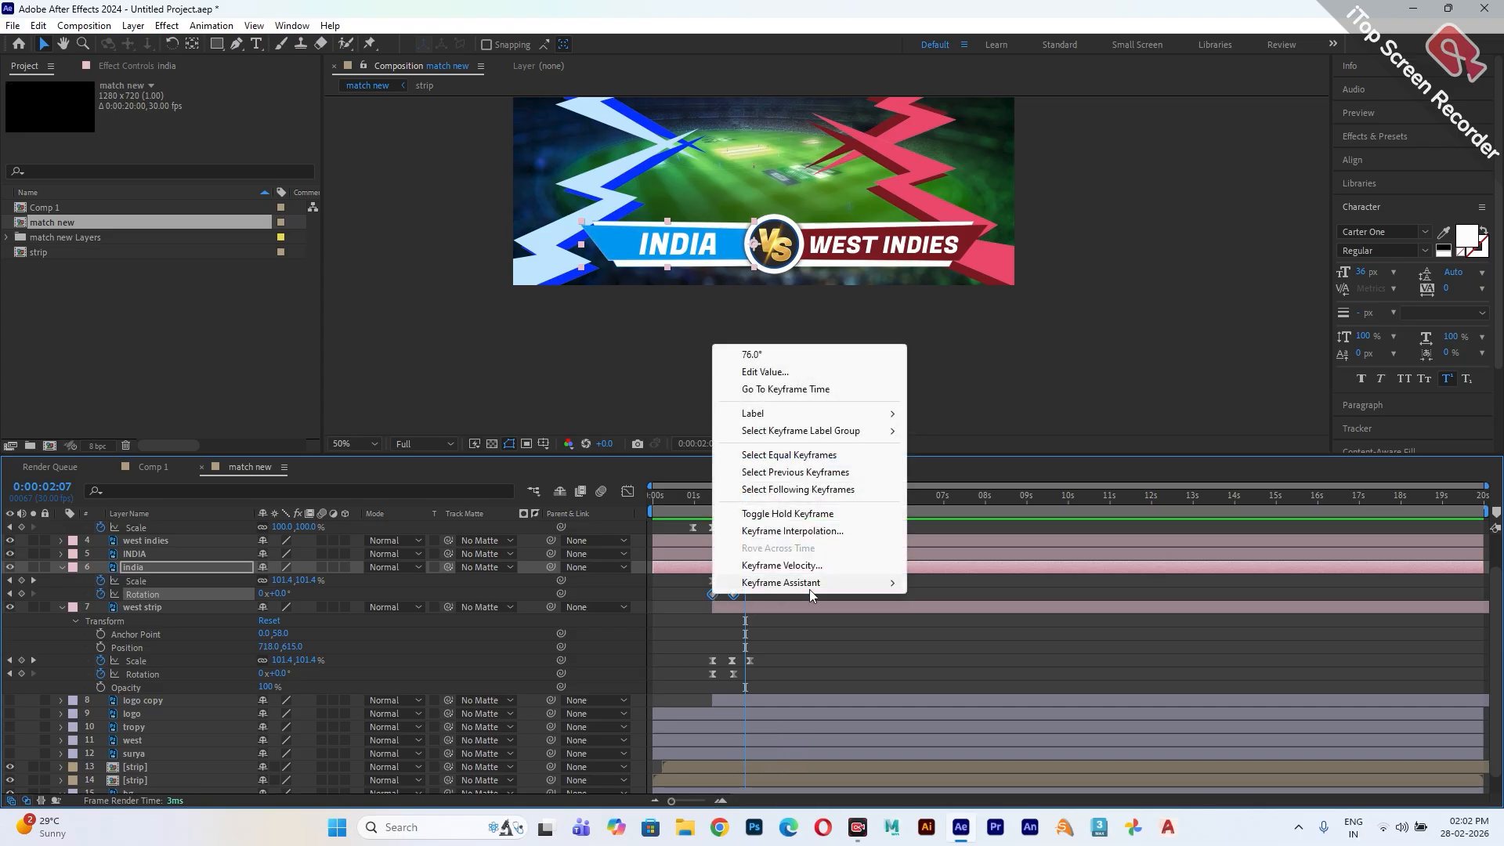
pyautogui.moveTo(838, 585)
pyautogui.click(962, 640)
# - Reshape the india strip's rotation speed graph, shortening the first keyframe's ease handle and lengthening the last one for a fast start and slow finish
pyautogui.click(627, 491)
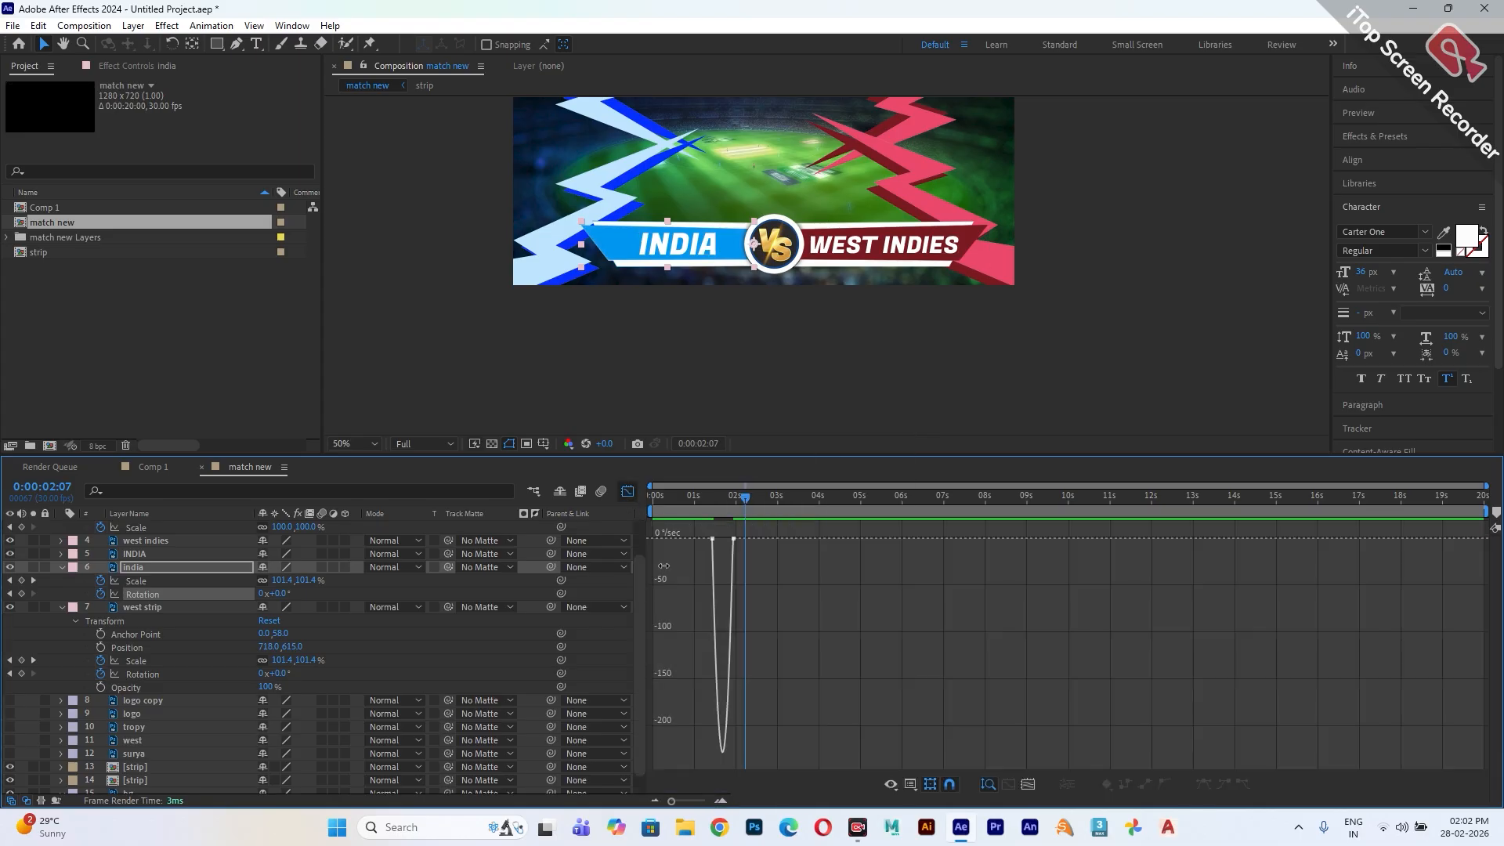
pyautogui.click(1029, 785)
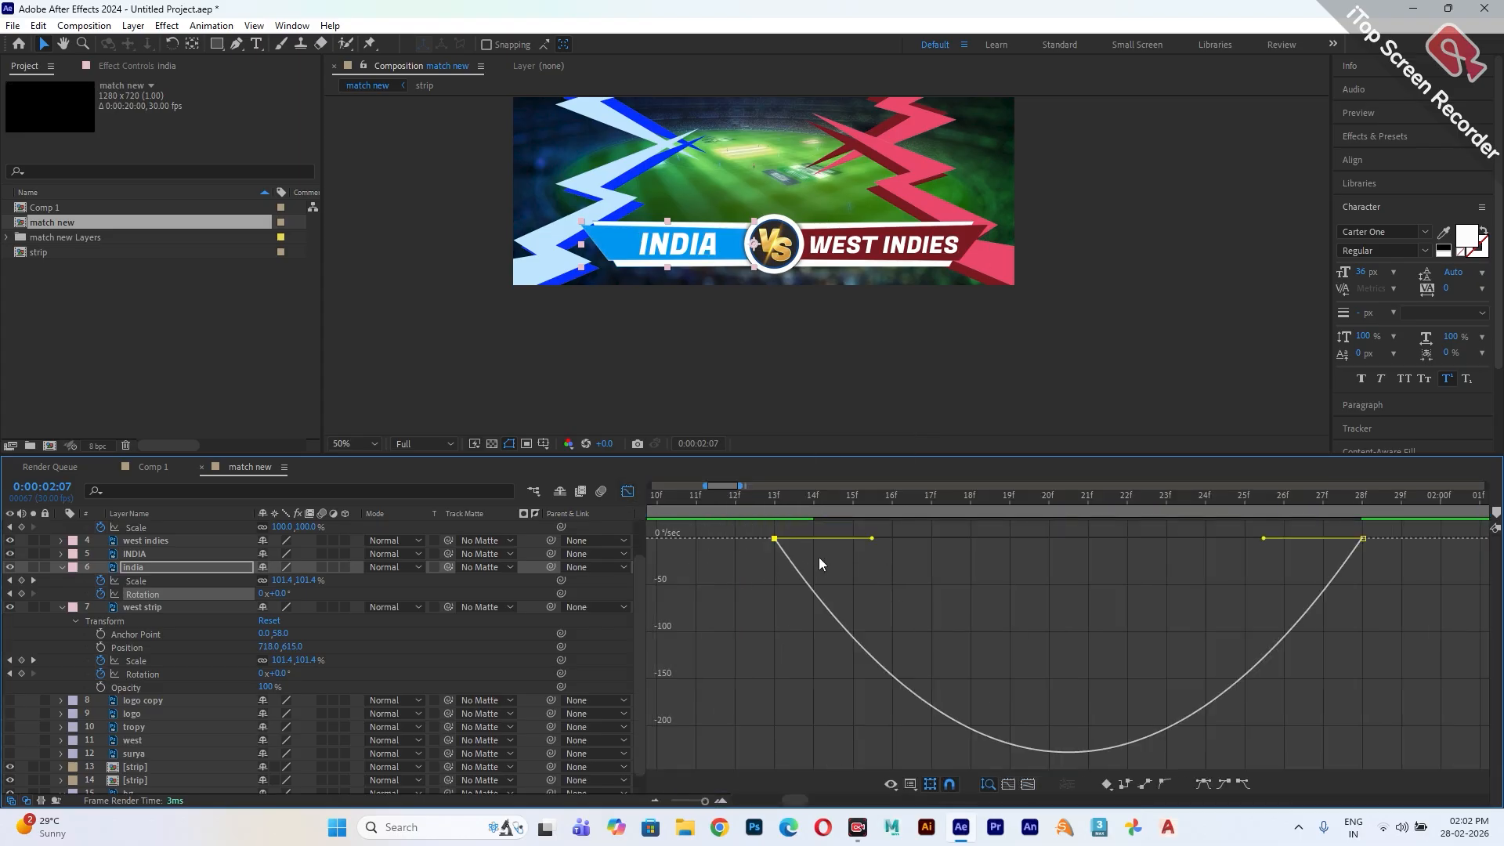
pyautogui.moveTo(871, 539); pyautogui.dragTo(806, 542)
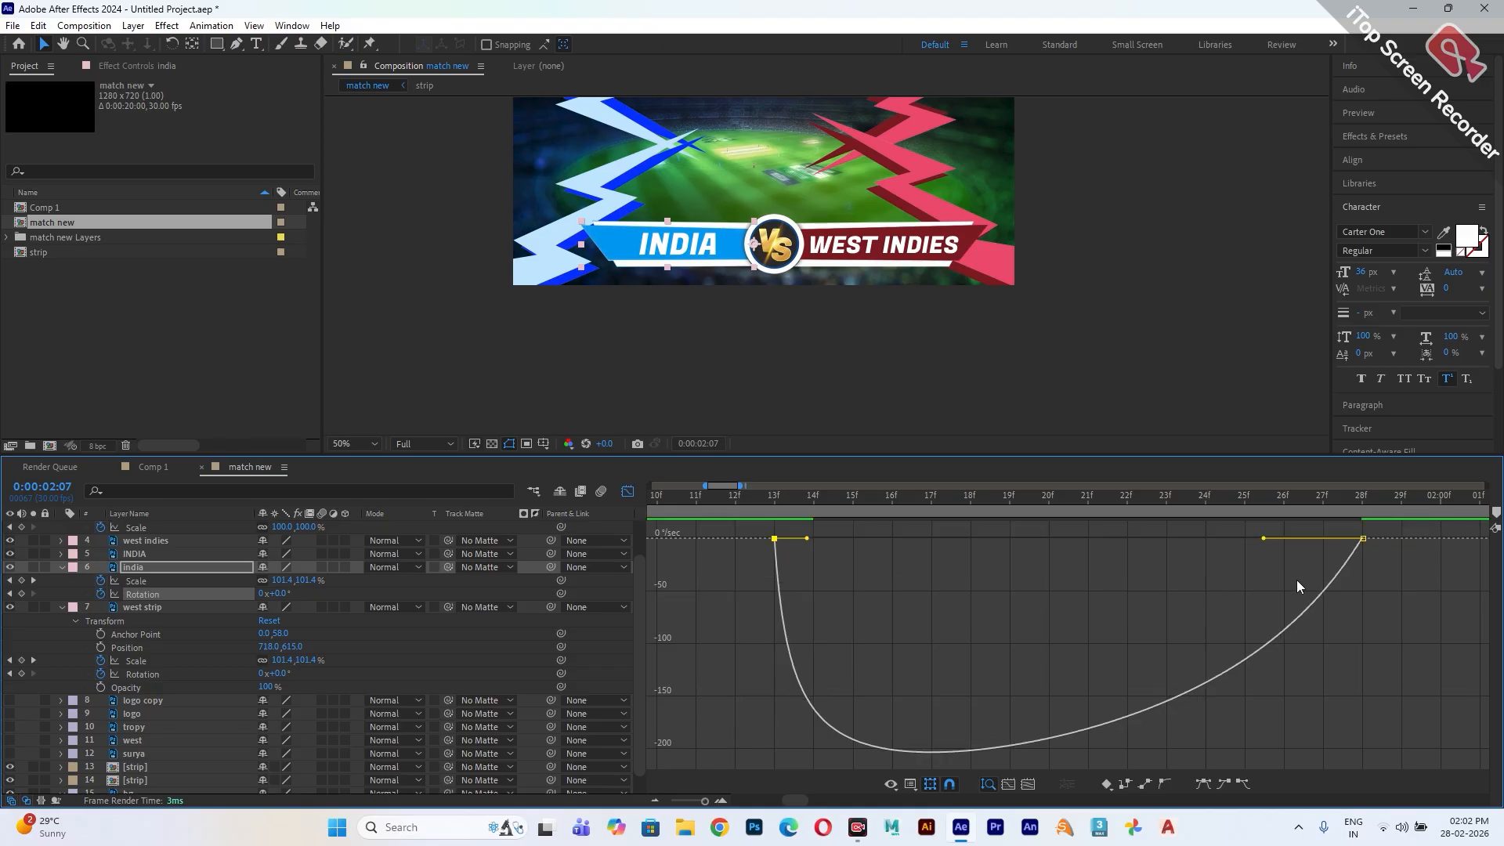
pyautogui.moveTo(1355, 529); pyautogui.dragTo(1388, 562)
pyautogui.moveTo(1264, 538); pyautogui.dragTo(1168, 541)
pyautogui.click(628, 491)
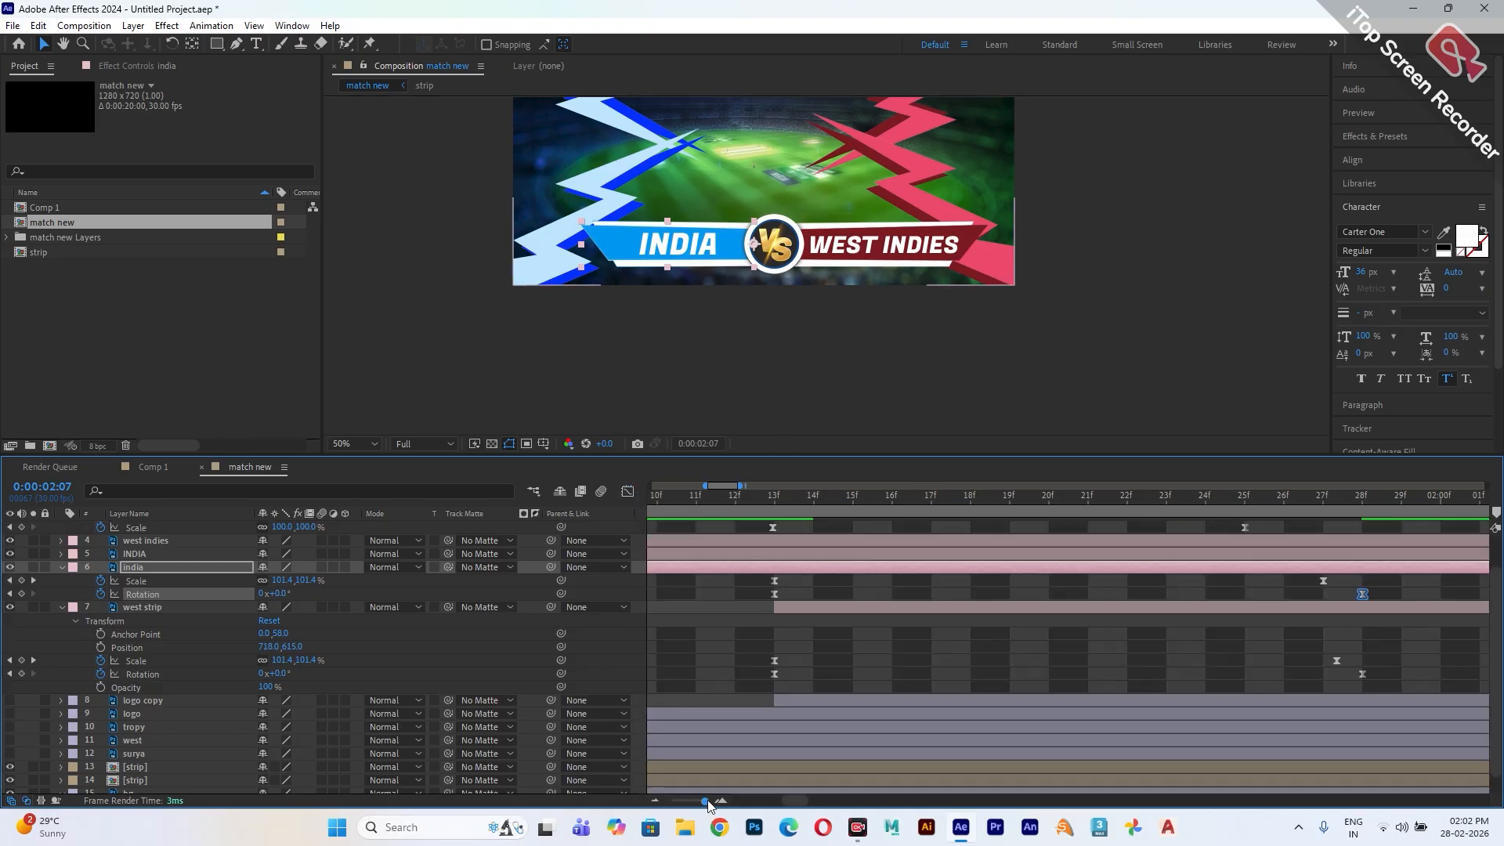
# - Preview the match new composition from its start to check both team strips' entrances
pyautogui.moveTo(704, 802); pyautogui.dragTo(671, 802)
pyautogui.press('Home')
pyautogui.press('space')
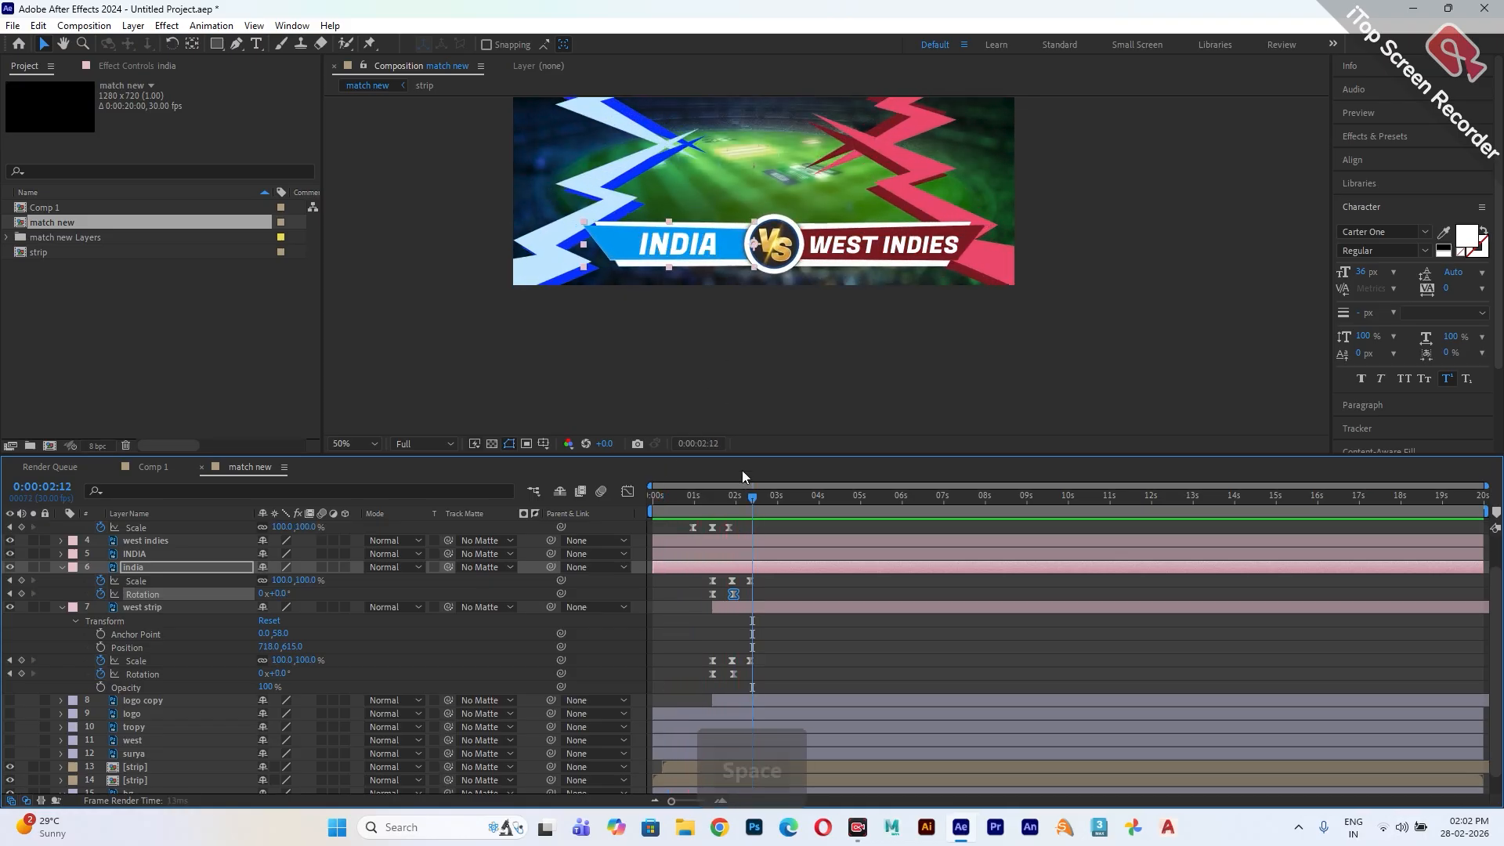
pyautogui.press('space')
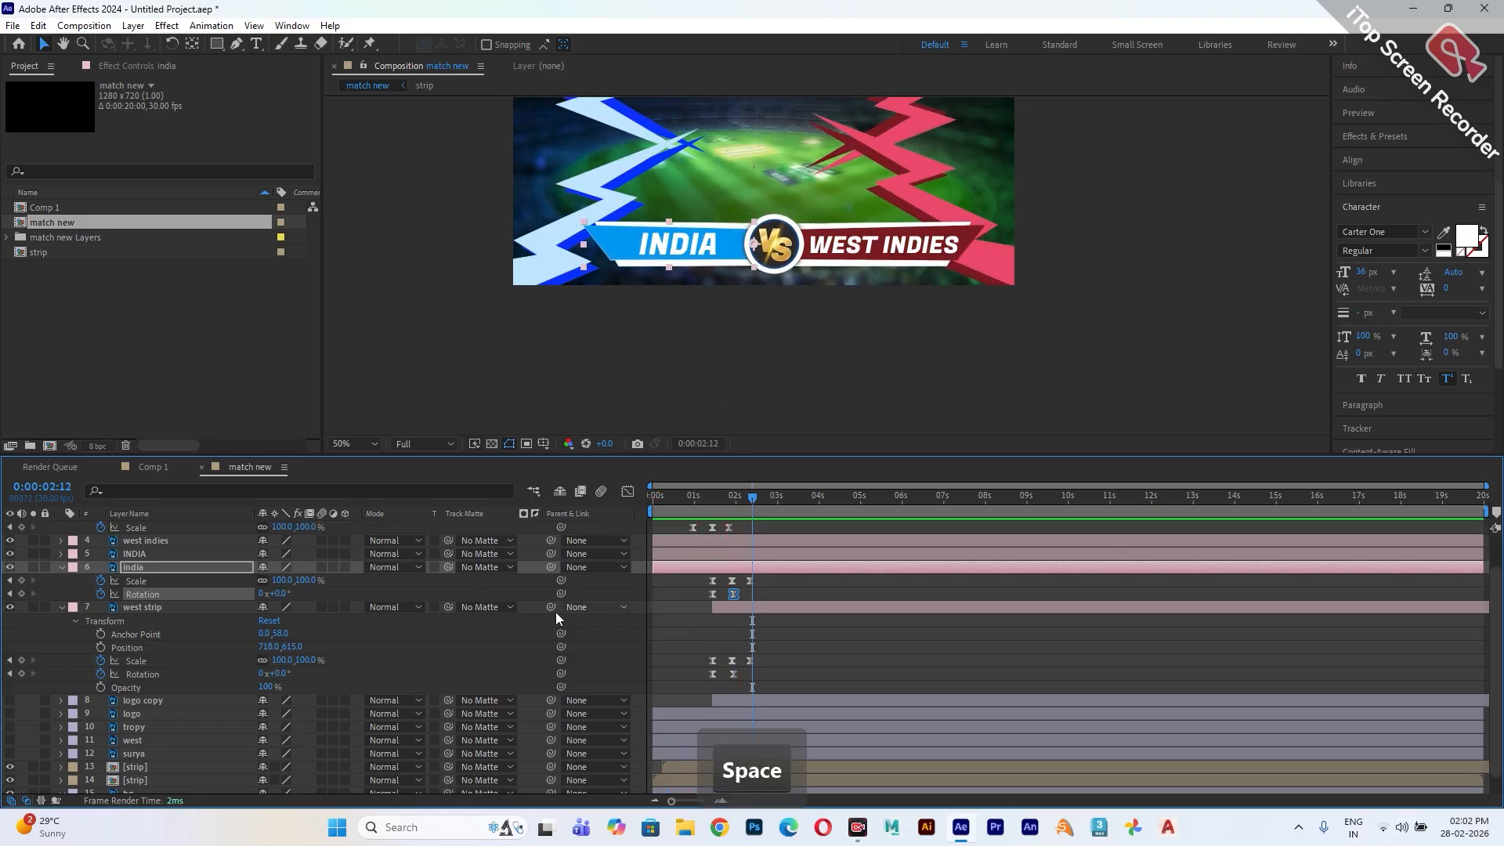
# - Collapse the expanded properties of the india and west strip layers and select both layers
pyautogui.click(60, 608)
pyautogui.click(63, 608)
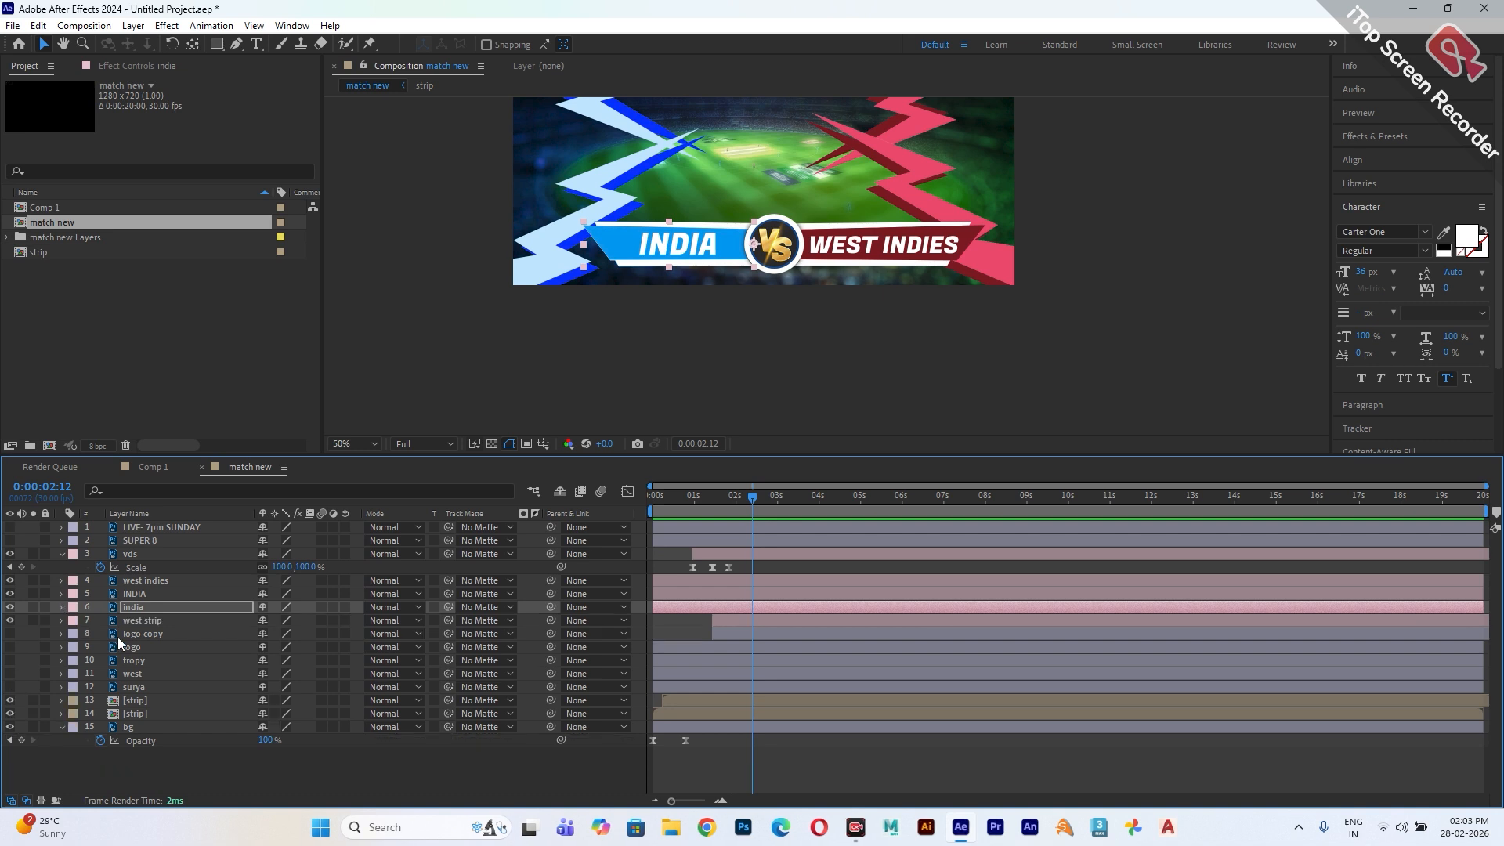
pyautogui.keyDown('ctrl'); pyautogui.click(148, 624); pyautogui.keyUp('ctrl')
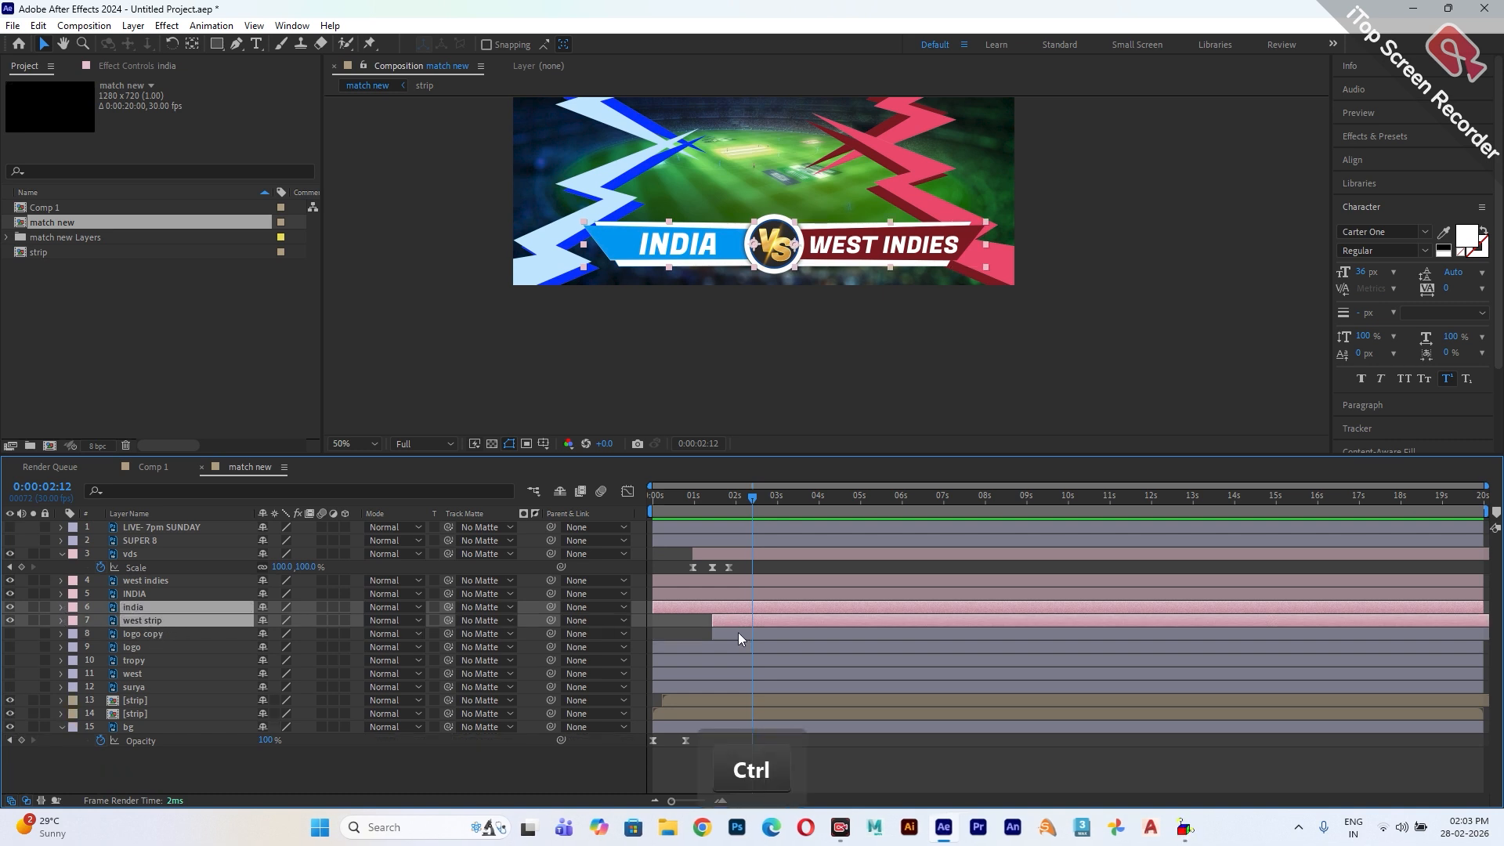
pyautogui.click(163, 604)
pyautogui.click(162, 593)
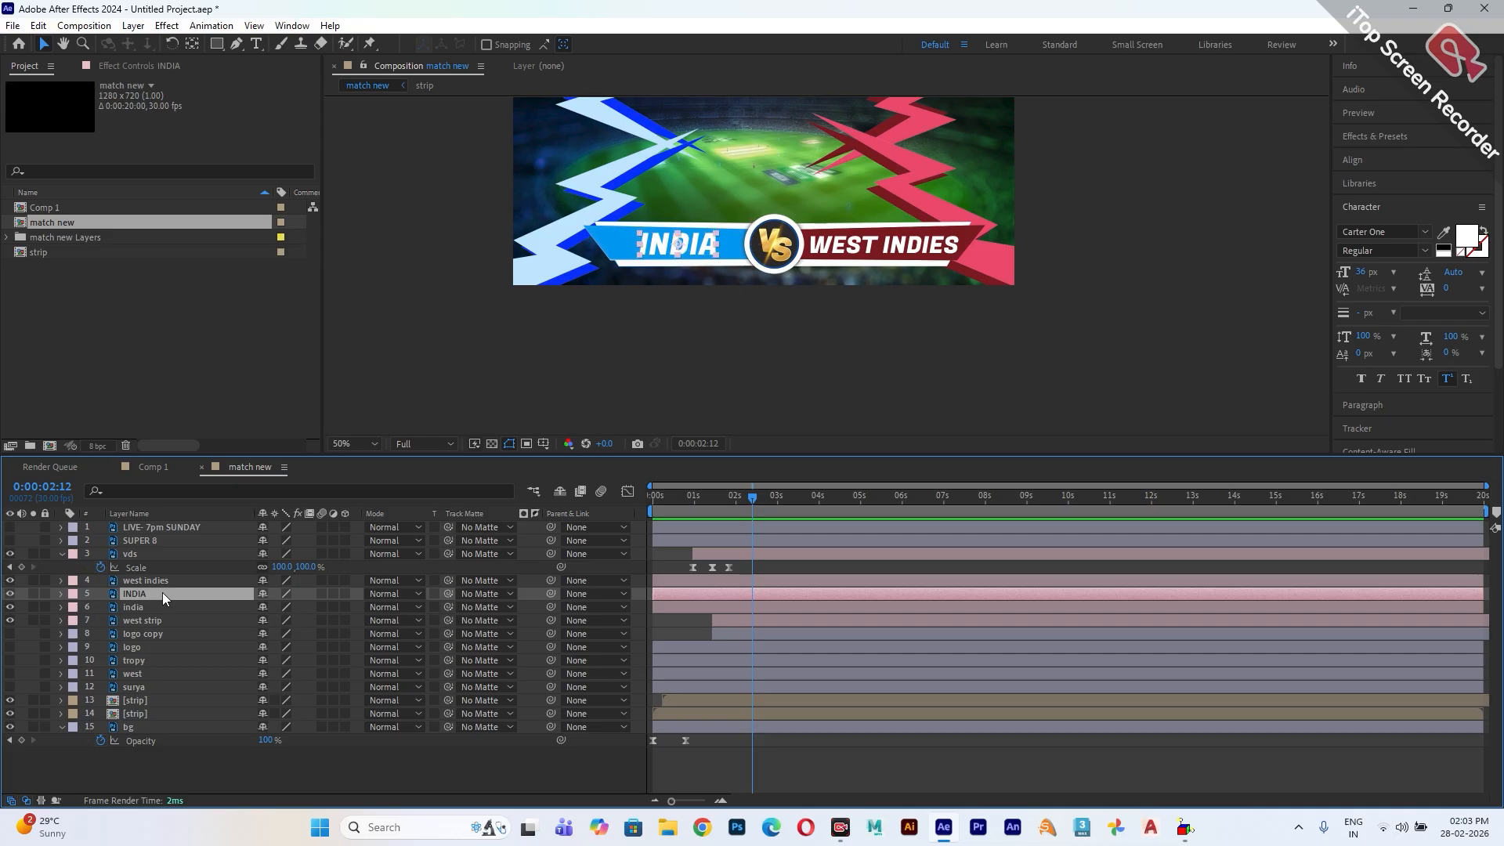
pyautogui.click(202, 609)
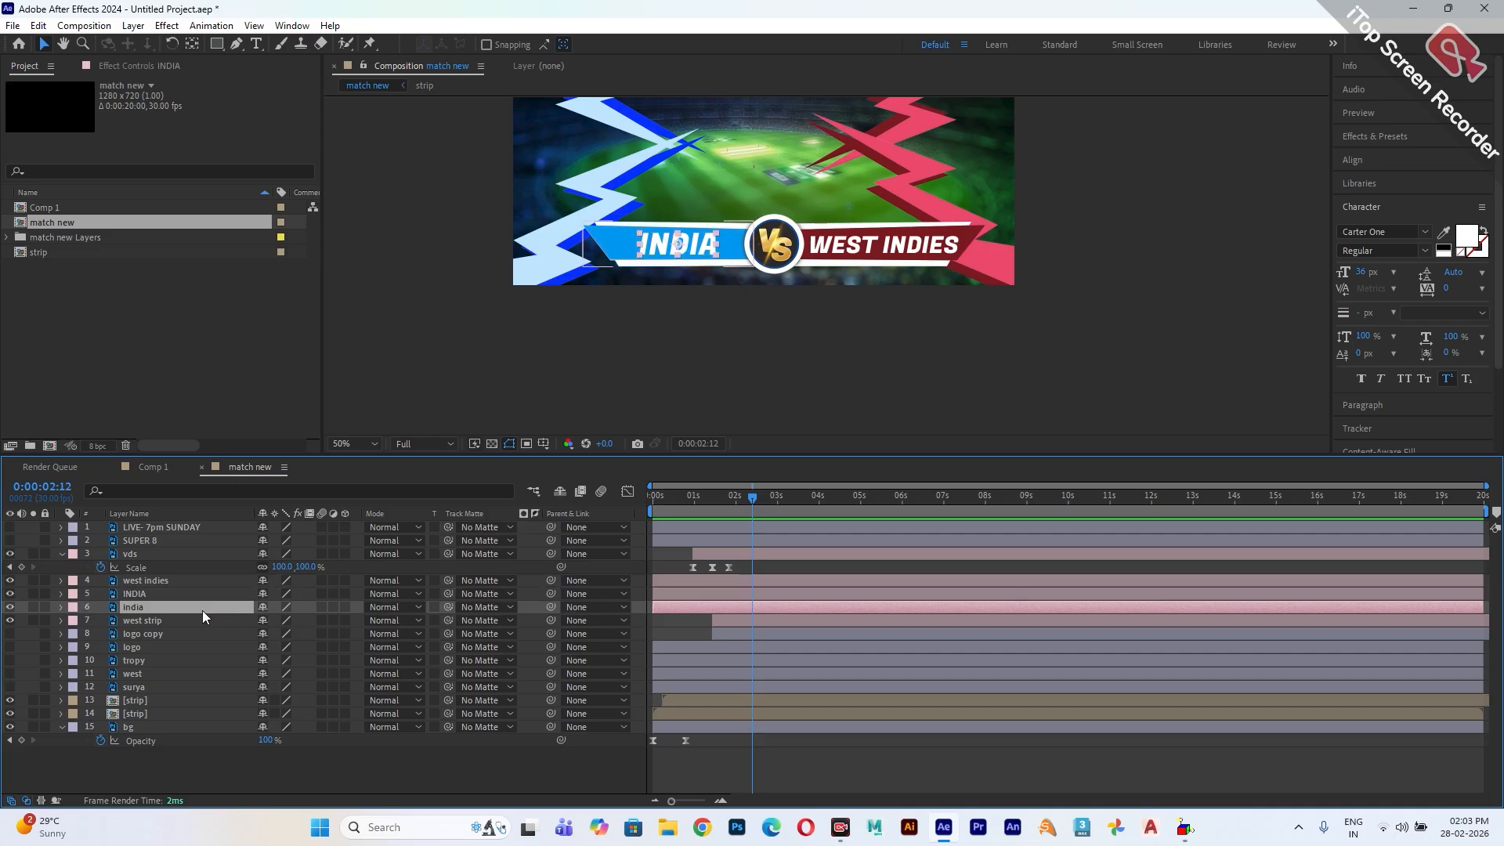
pyautogui.doubleClick(204, 624)
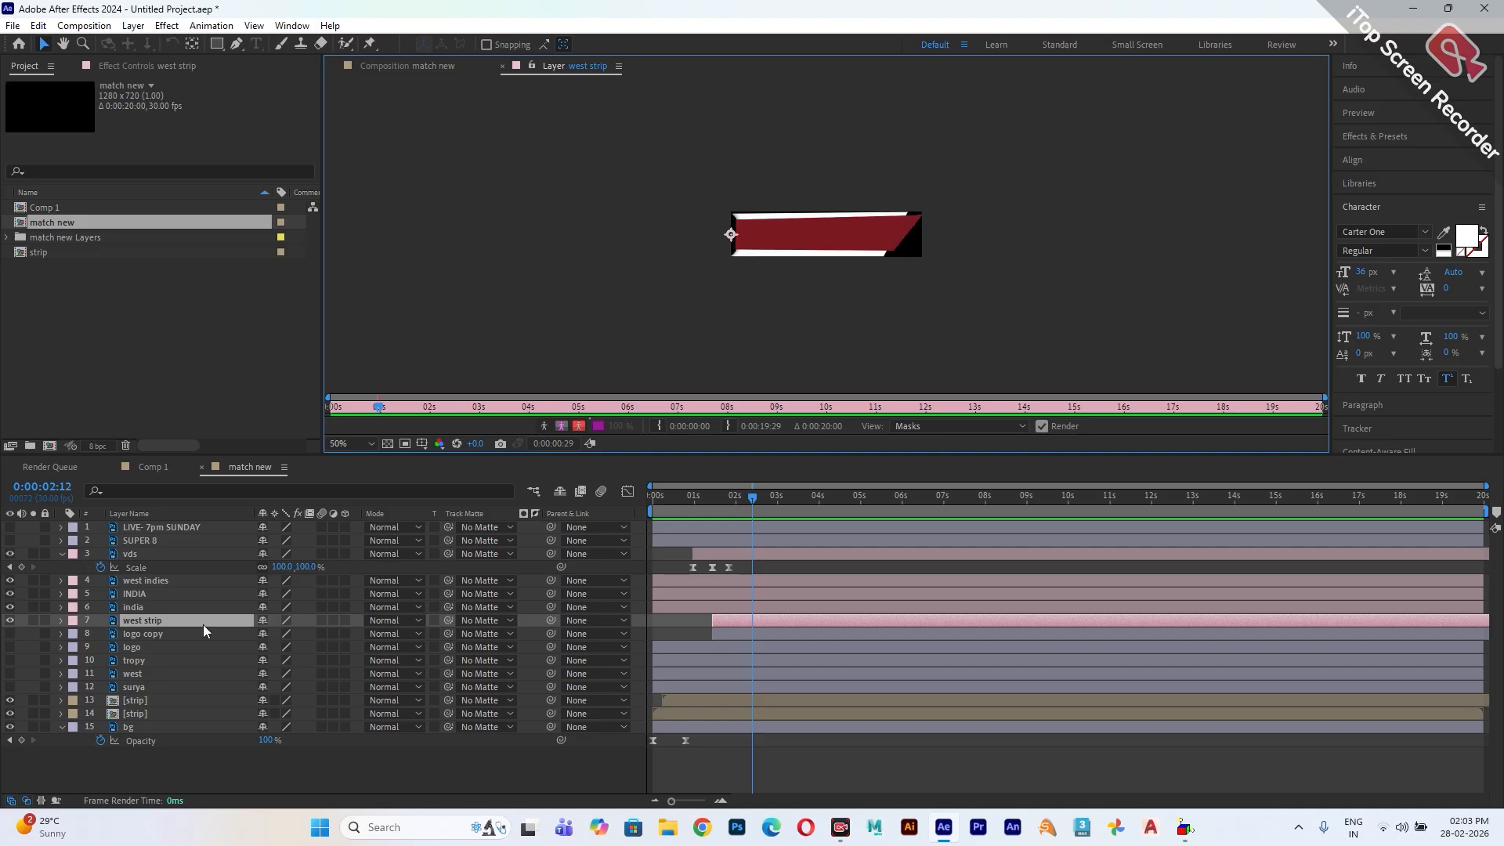
pyautogui.click(423, 66)
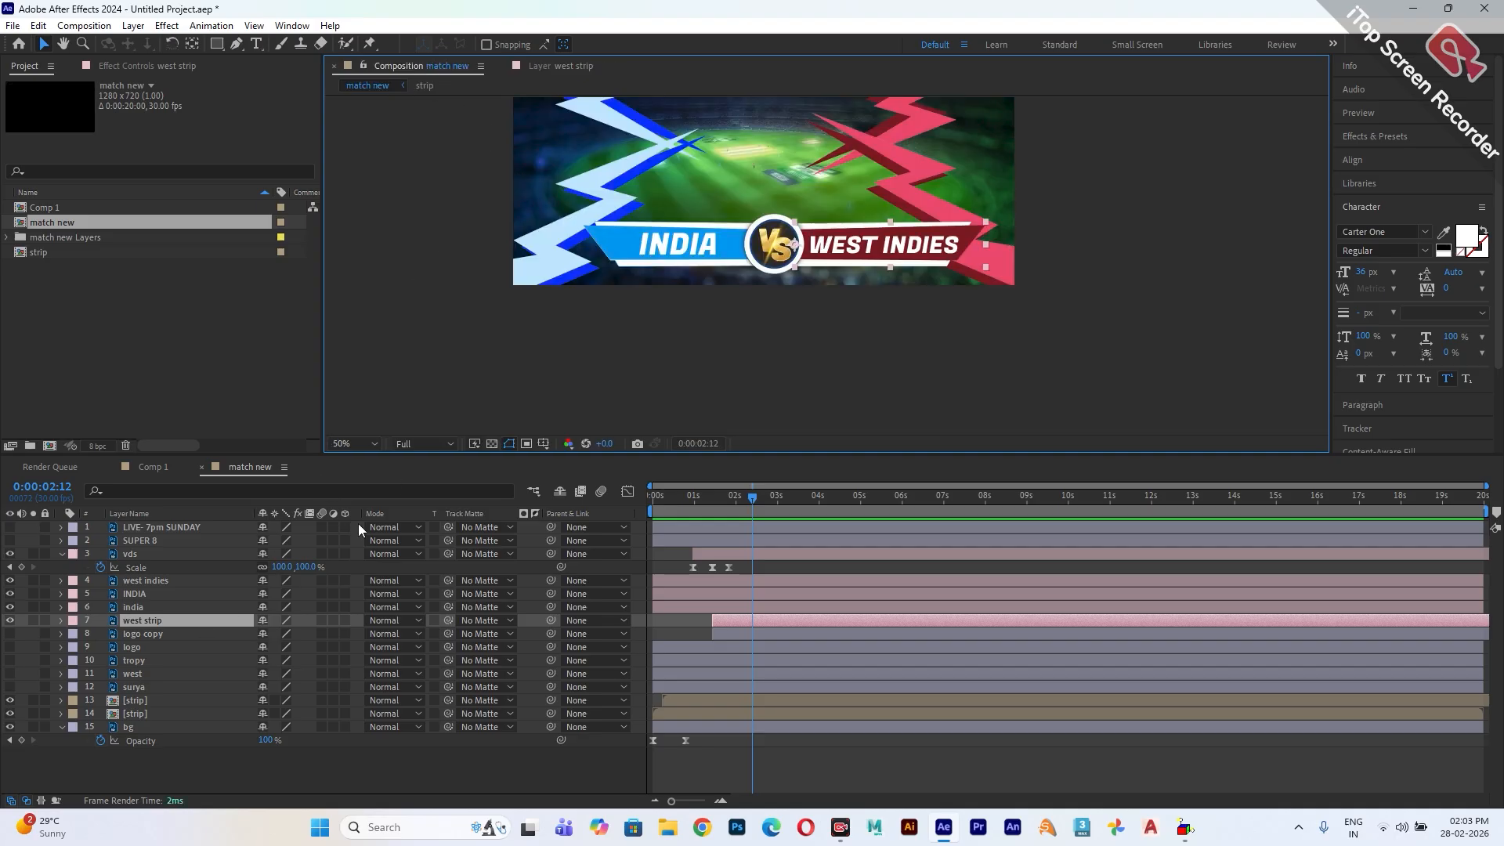
# - Shift the india and west strip layers in time so both start together shortly before 0:00:01:13
pyautogui.click(137, 613)
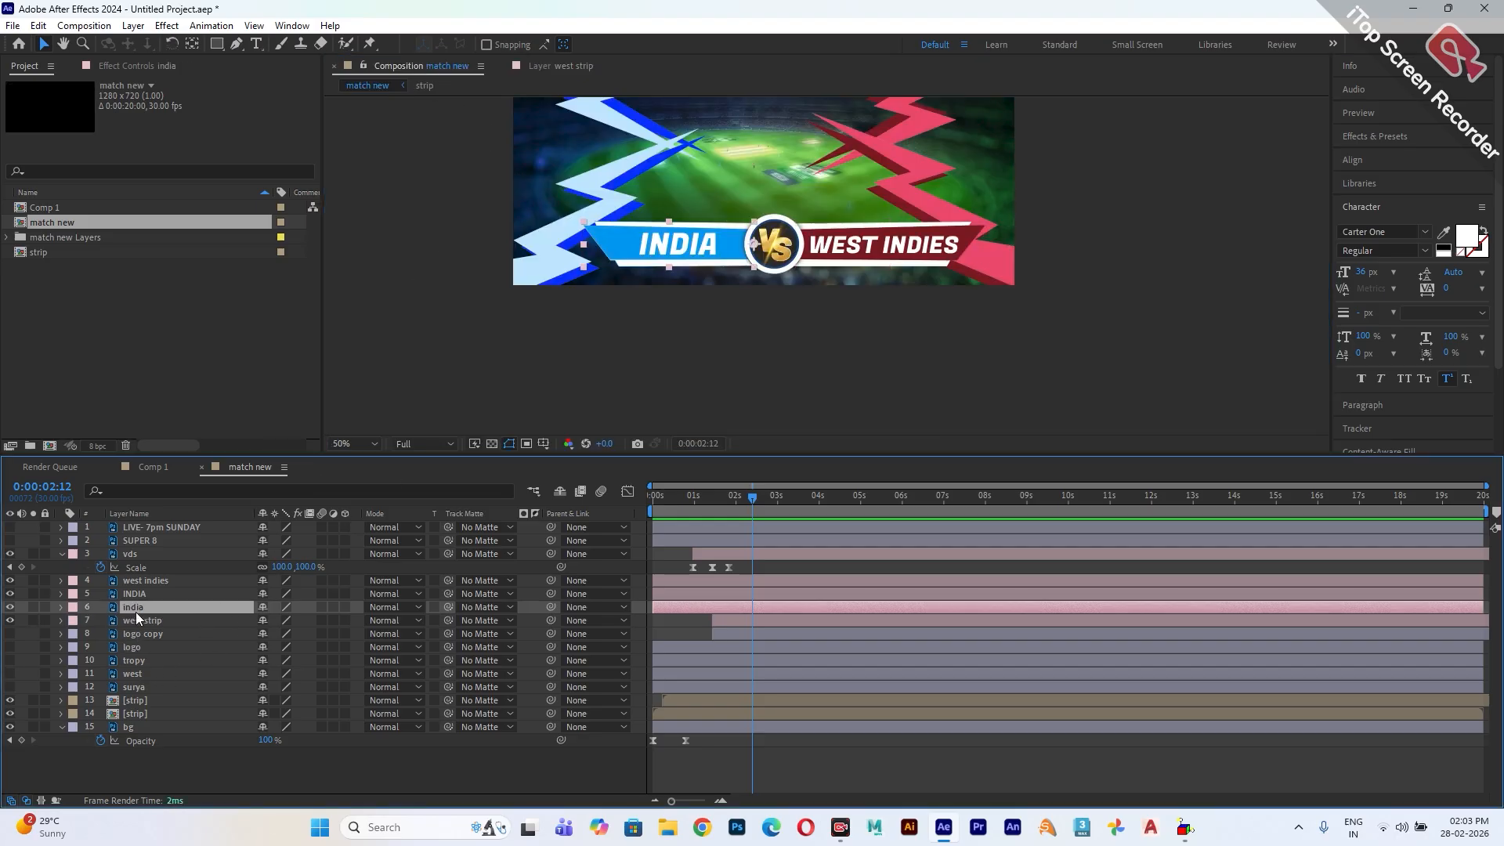
pyautogui.moveTo(754, 505); pyautogui.dragTo(713, 508)
pyautogui.moveTo(664, 612); pyautogui.dragTo(759, 624)
pyautogui.keyDown('shift'); pyautogui.click(741, 622); pyautogui.keyUp('shift')
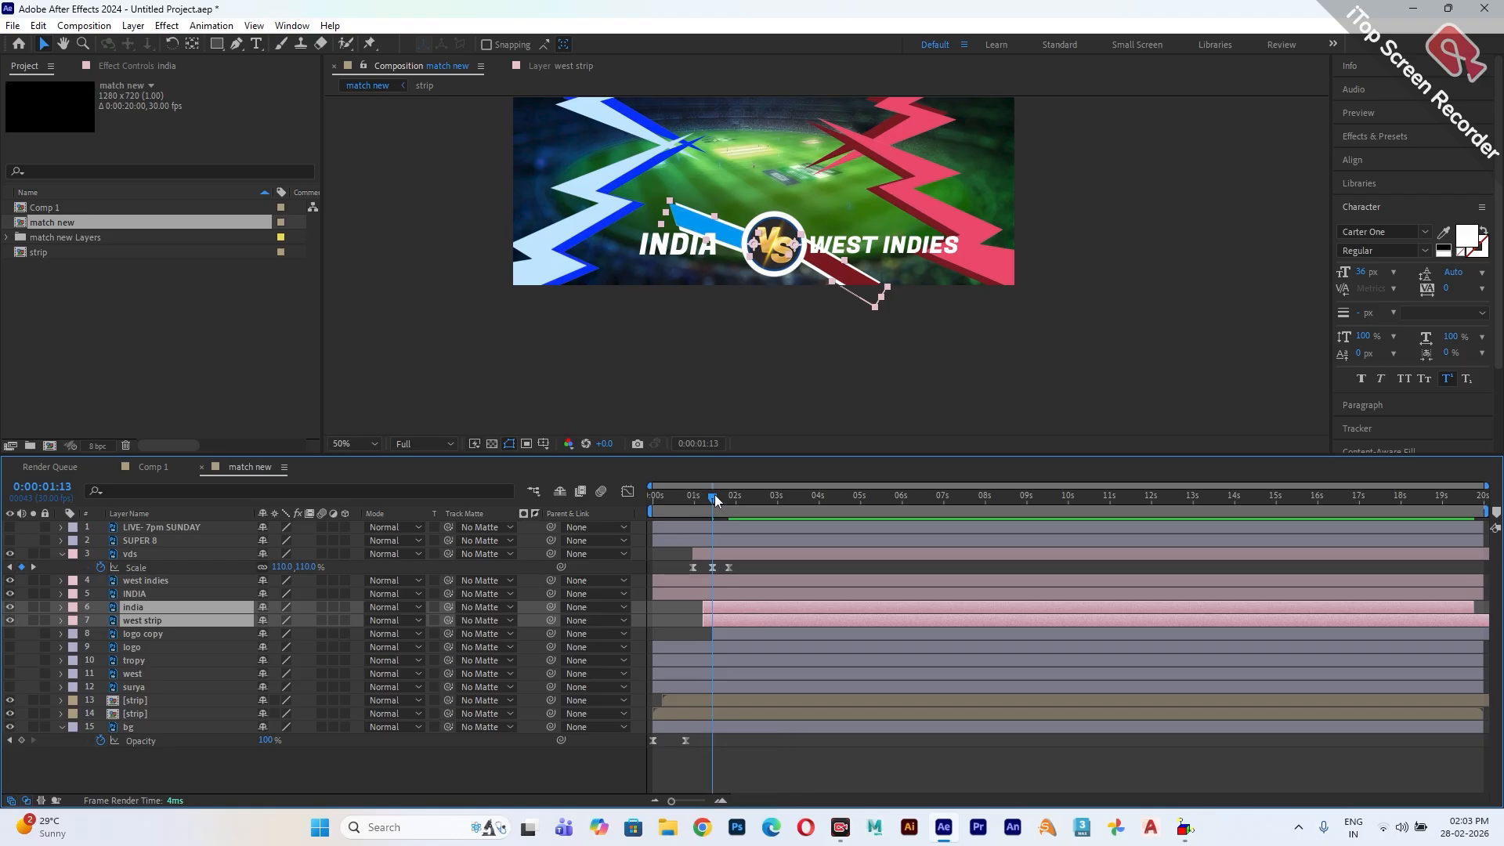
# - Preview the match new composition from its start to check the new timing of both strips
pyautogui.moveTo(713, 496); pyautogui.dragTo(655, 496)
pyautogui.press('space')
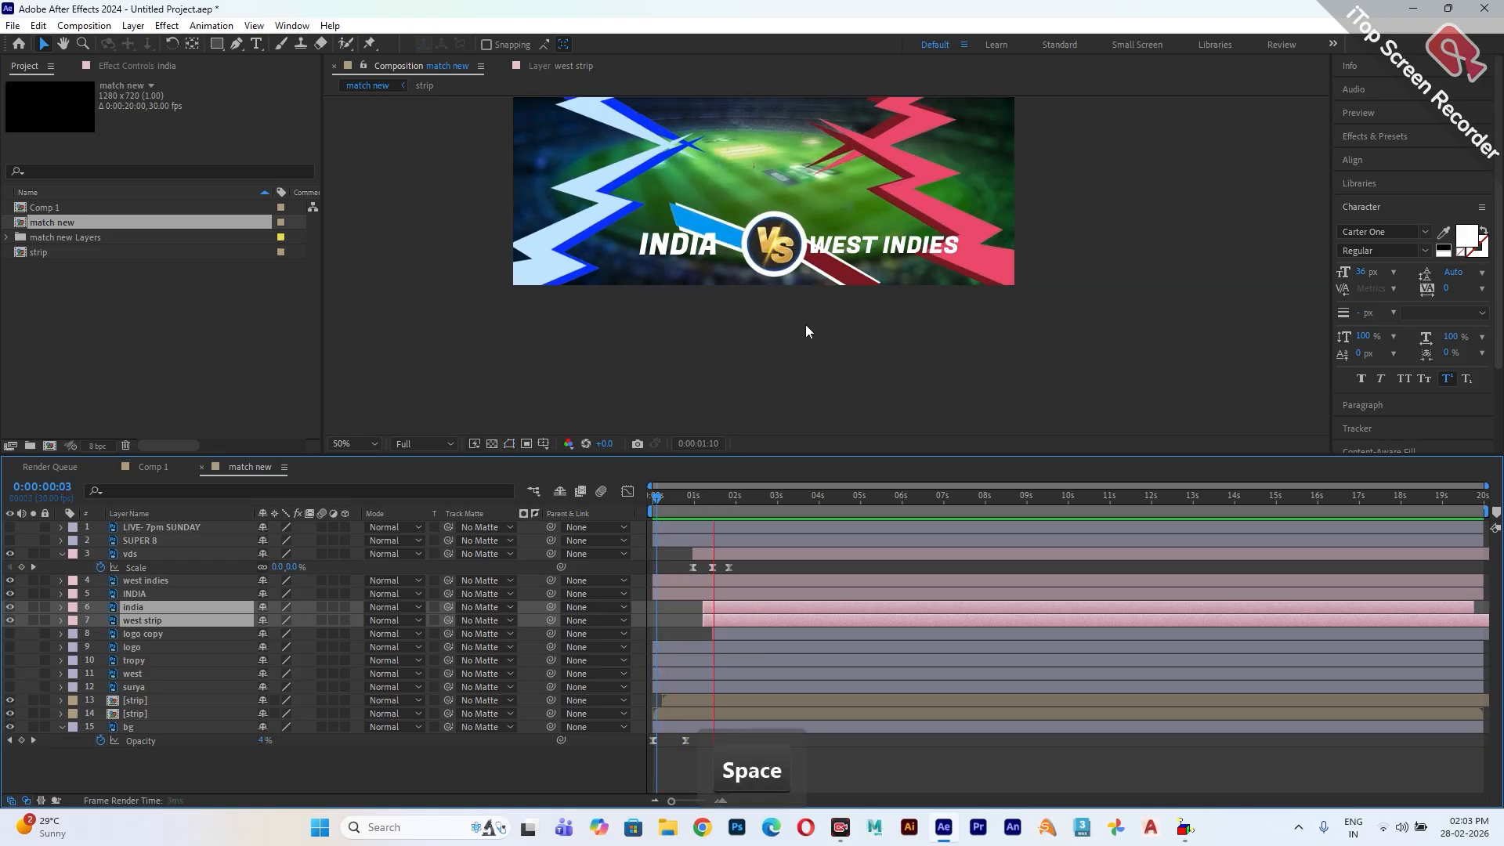
pyautogui.press('space')
pyautogui.press('space')
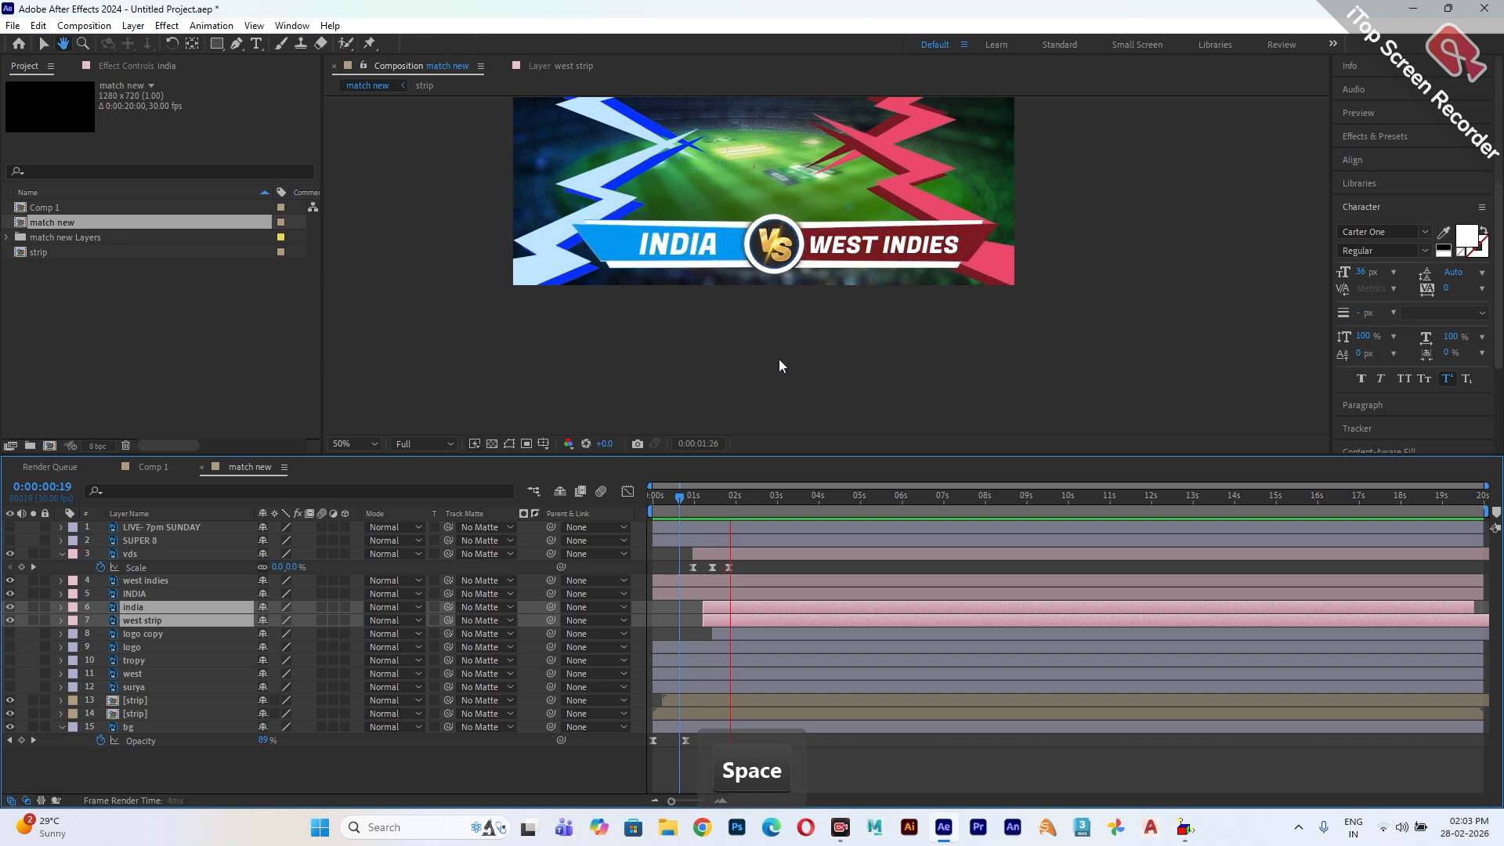
pyautogui.press('space')
# - Move the current time to 0:00:01:19, and briefly hide and reshow the INDIA layer to identify its lettering
pyautogui.moveTo(730, 500); pyautogui.dragTo(712, 499)
pyautogui.moveTo(716, 501)
pyautogui.mouseDown()
pyautogui.moveTo(694, 506)
pyautogui.moveTo(731, 510)
pyautogui.moveTo(680, 513)
pyautogui.moveTo(722, 521)
pyautogui.mouseUp()
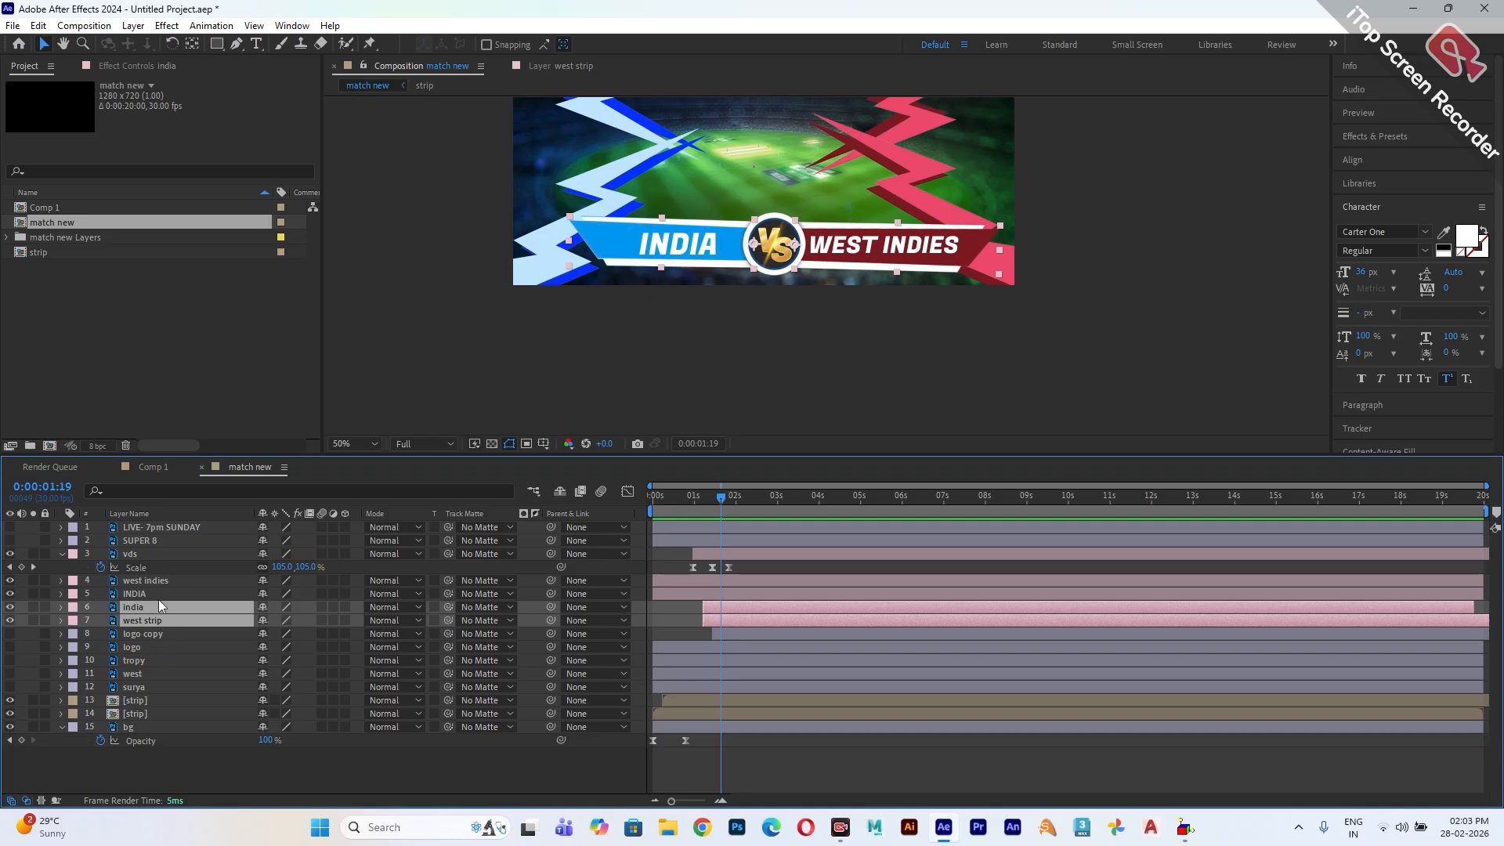
pyautogui.click(667, 253)
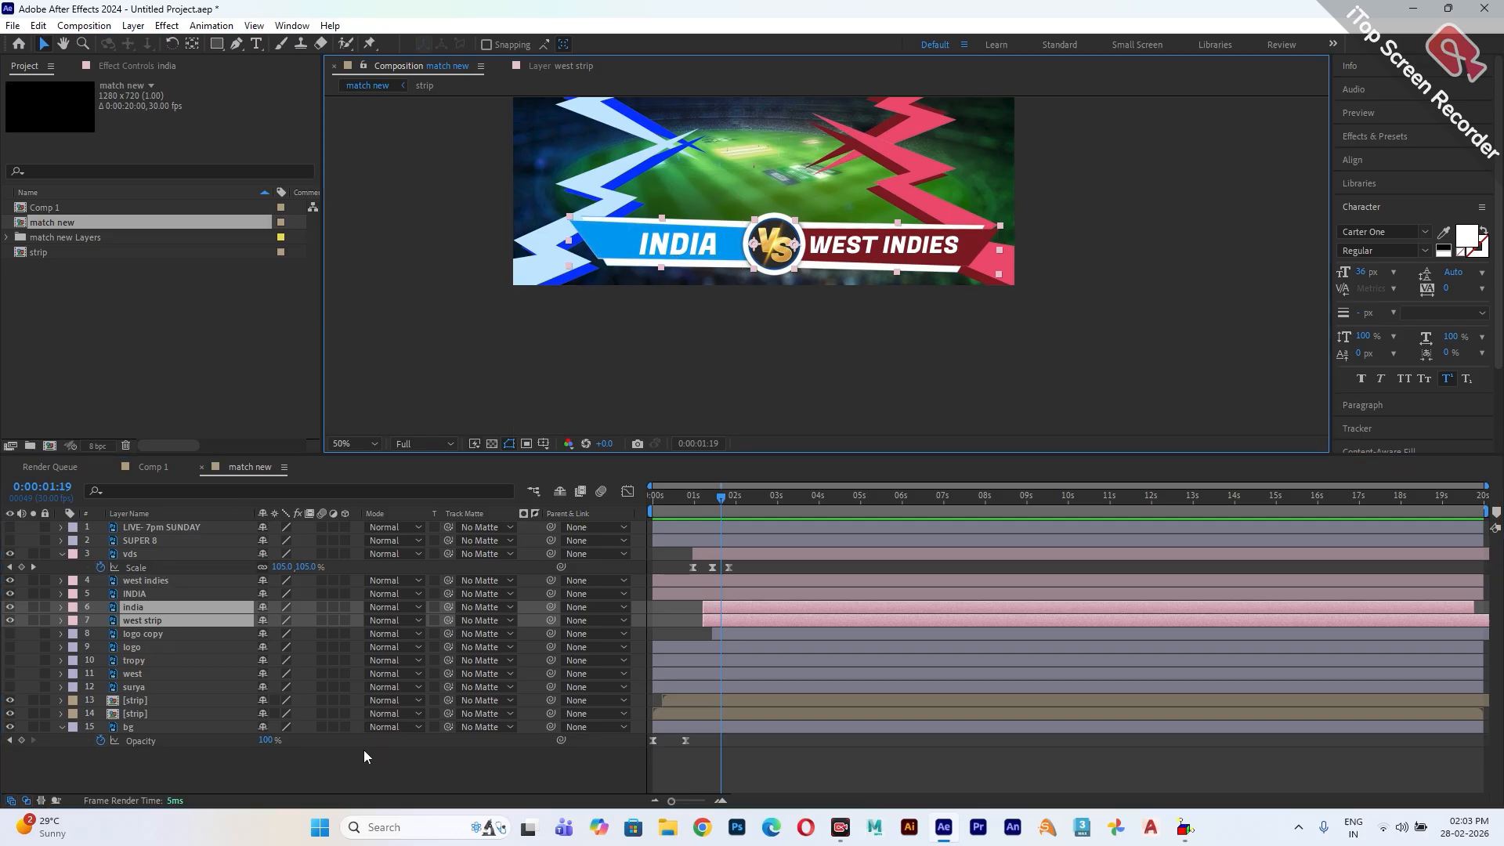
pyautogui.click(138, 604)
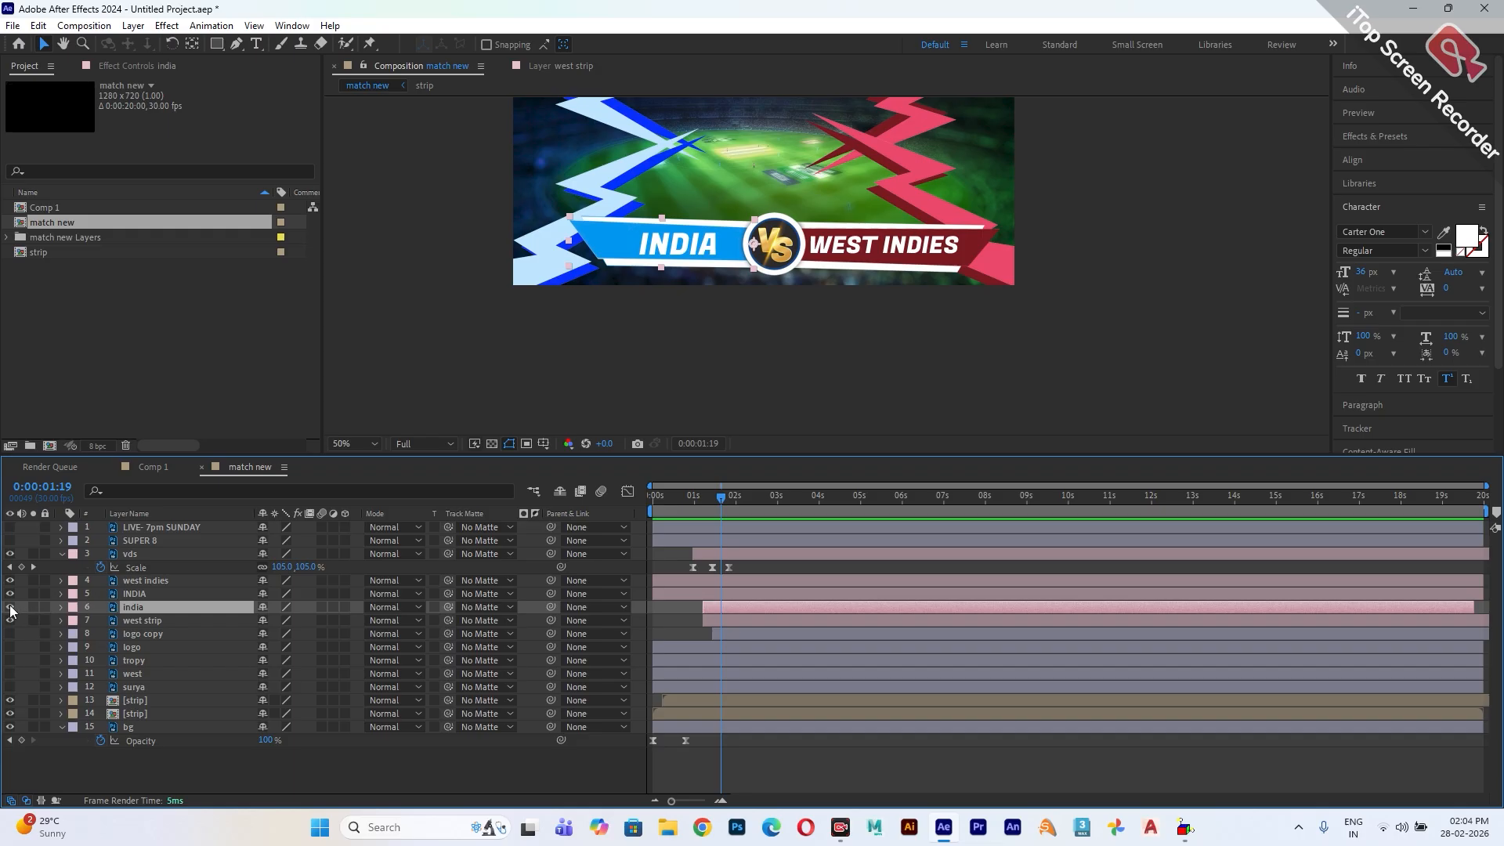
pyautogui.click(143, 597)
pyautogui.click(8, 594)
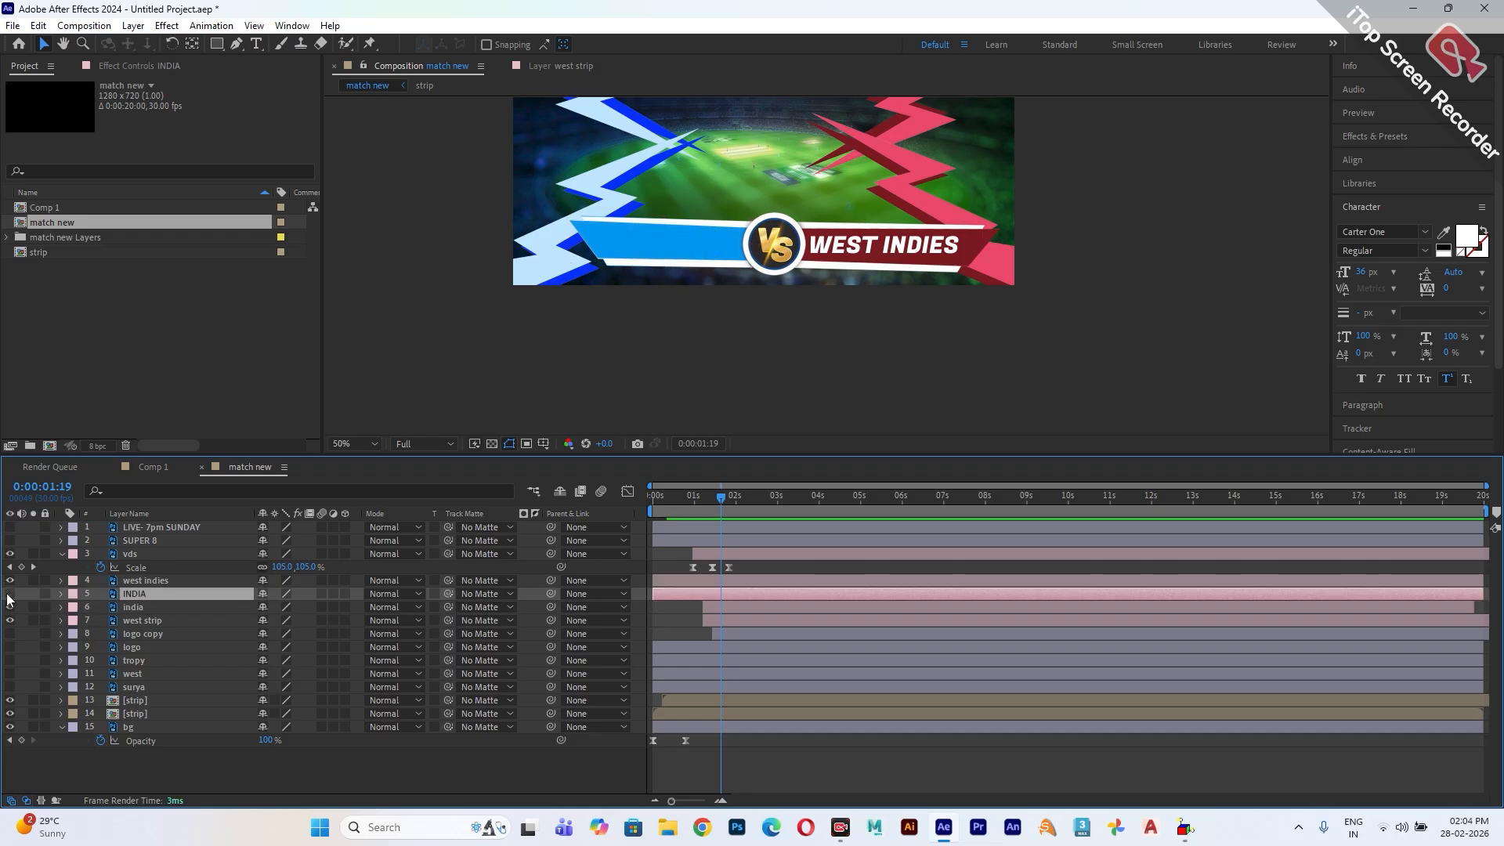
pyautogui.click(10, 594)
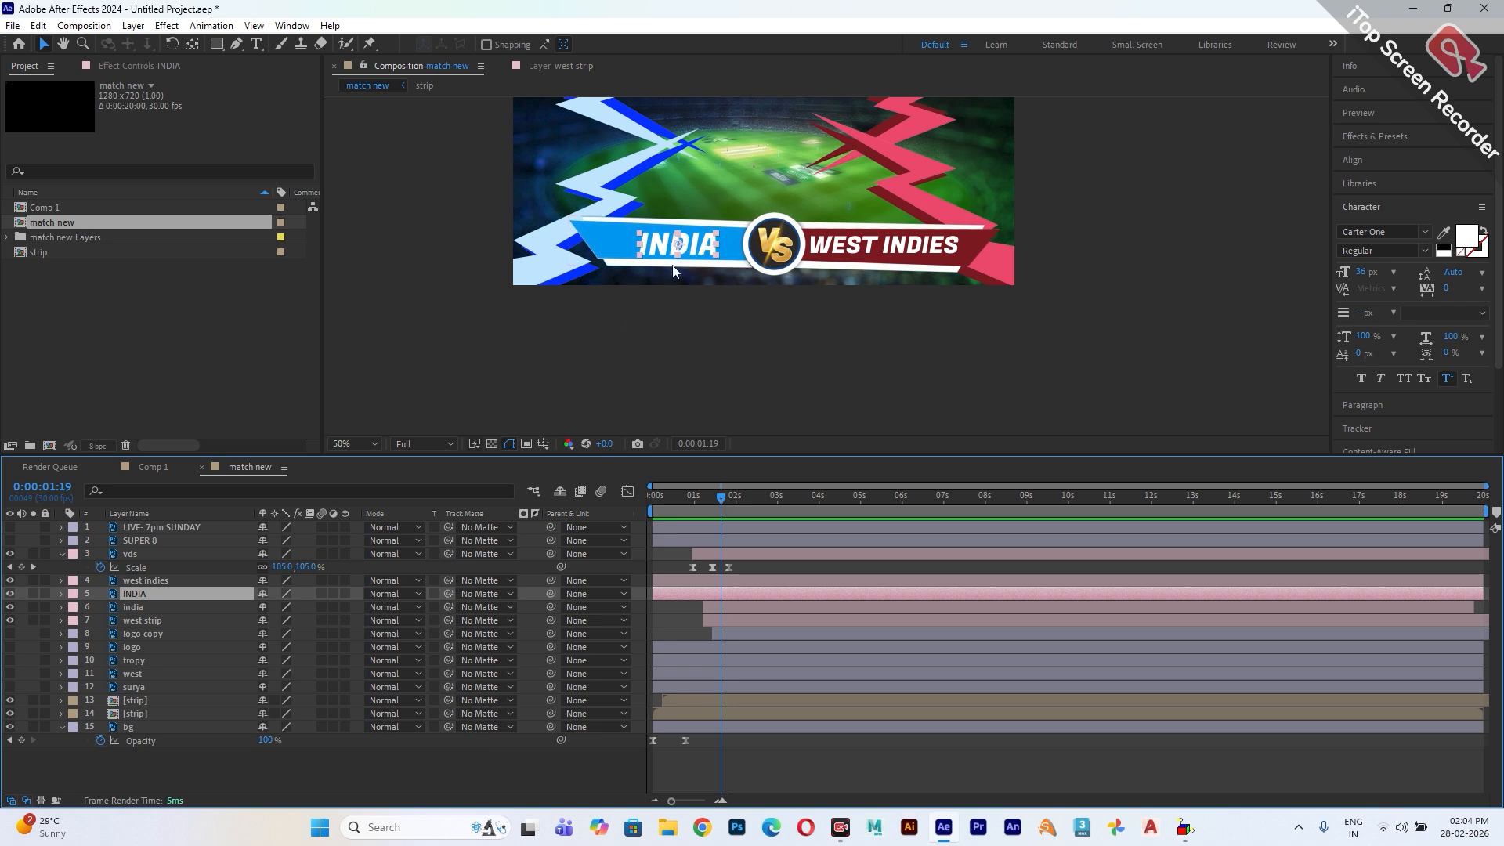
# - Convert the INDIA and west indies layers to editable text
pyautogui.rightClick(143, 594)
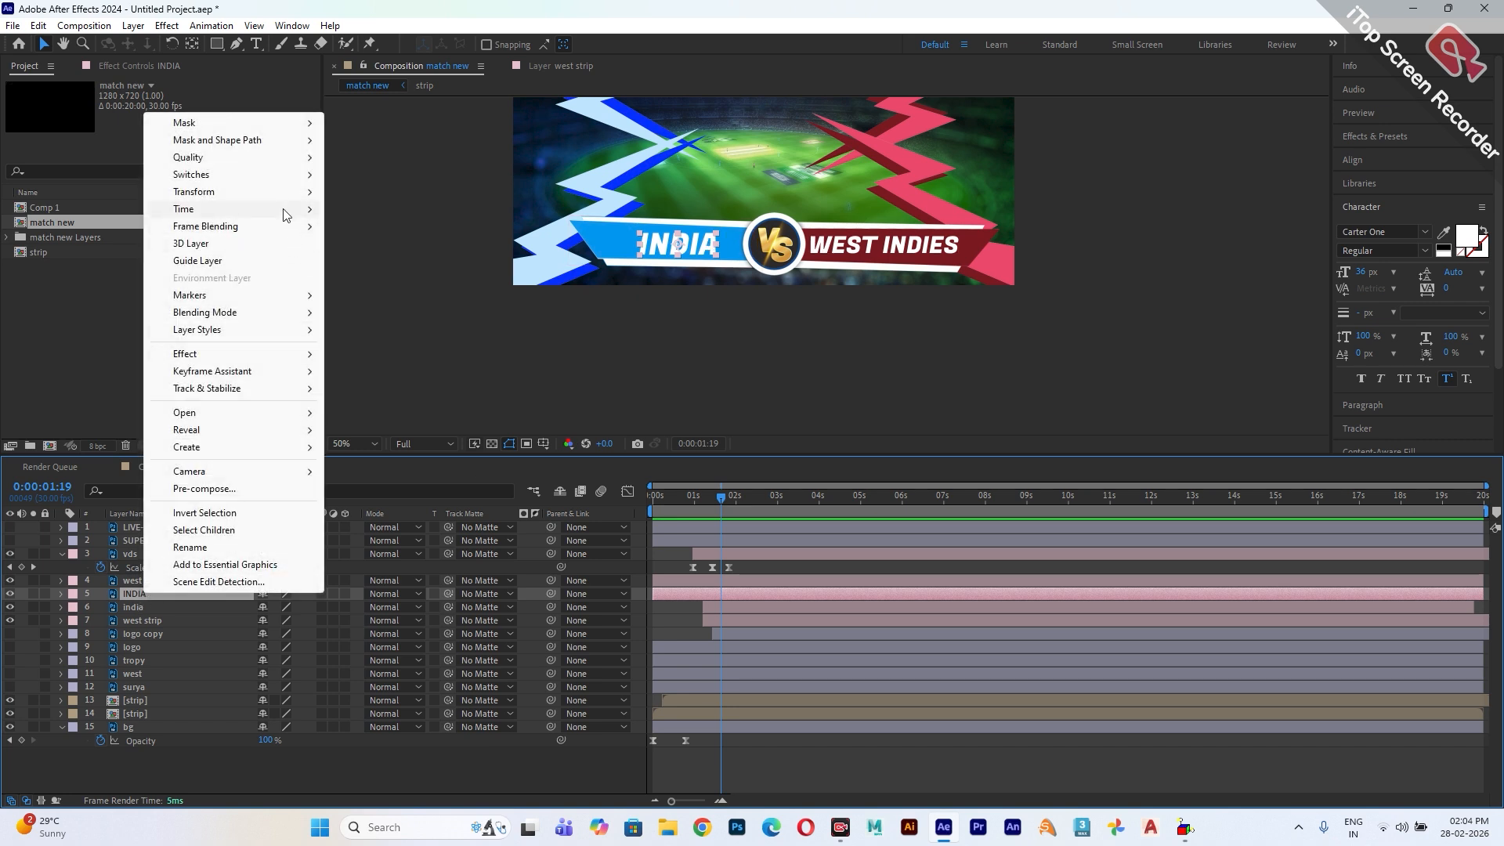
pyautogui.moveTo(274, 453)
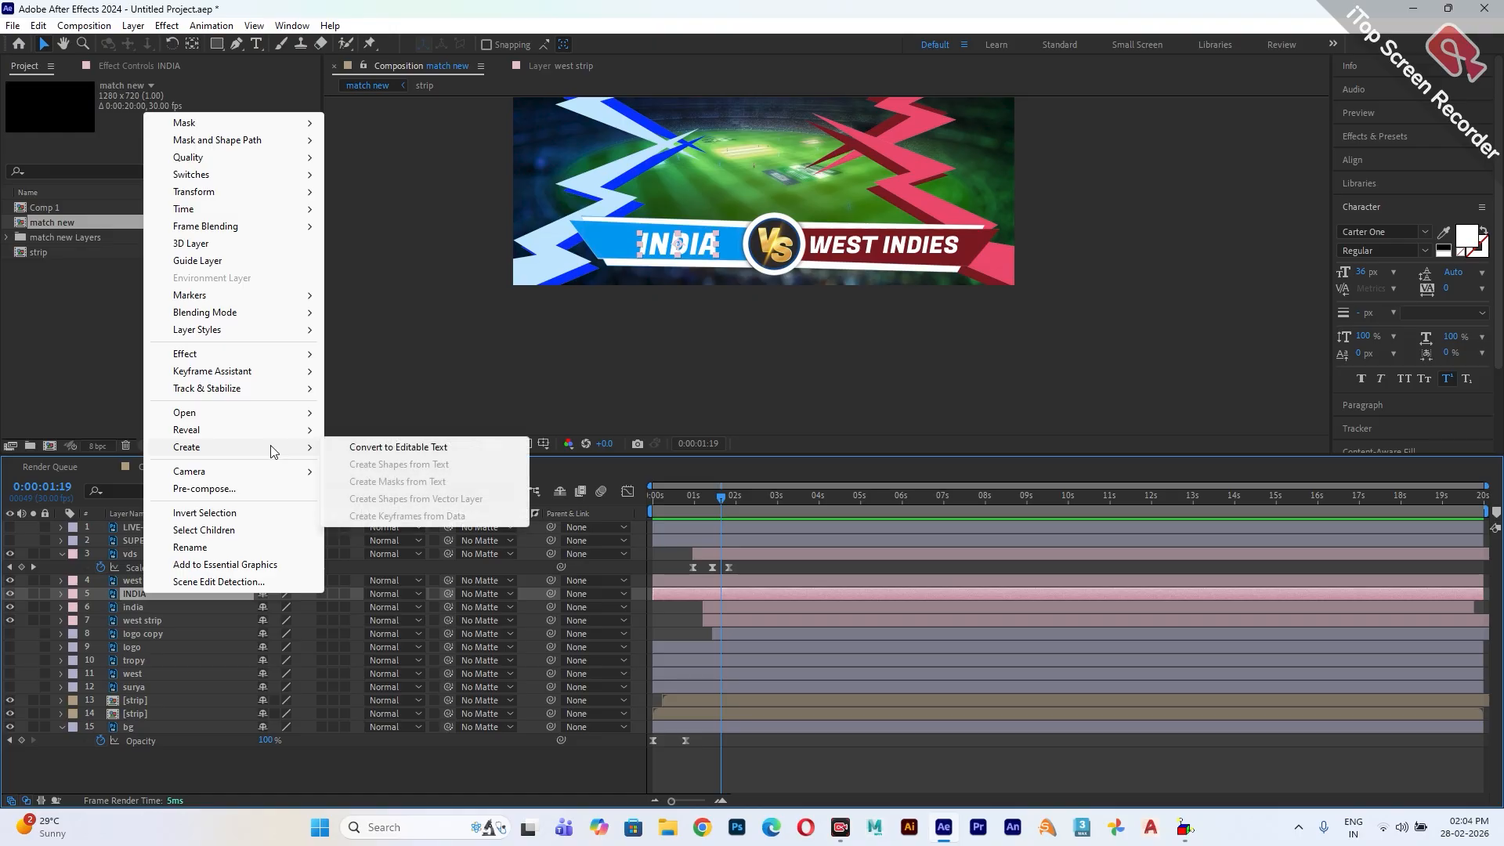
pyautogui.click(393, 453)
pyautogui.click(129, 581)
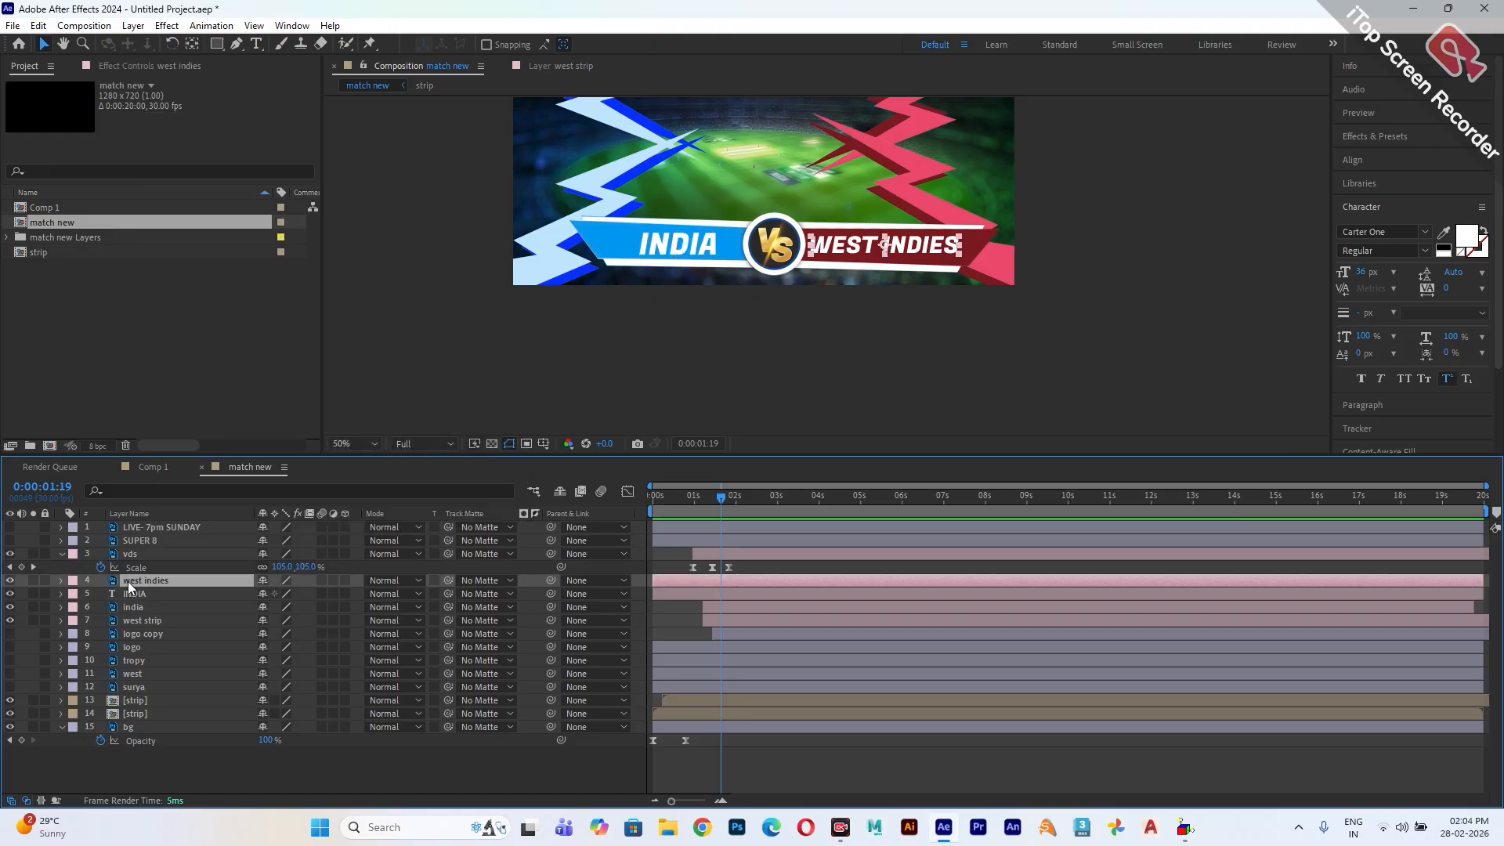
pyautogui.rightClick(128, 582)
pyautogui.moveTo(229, 444)
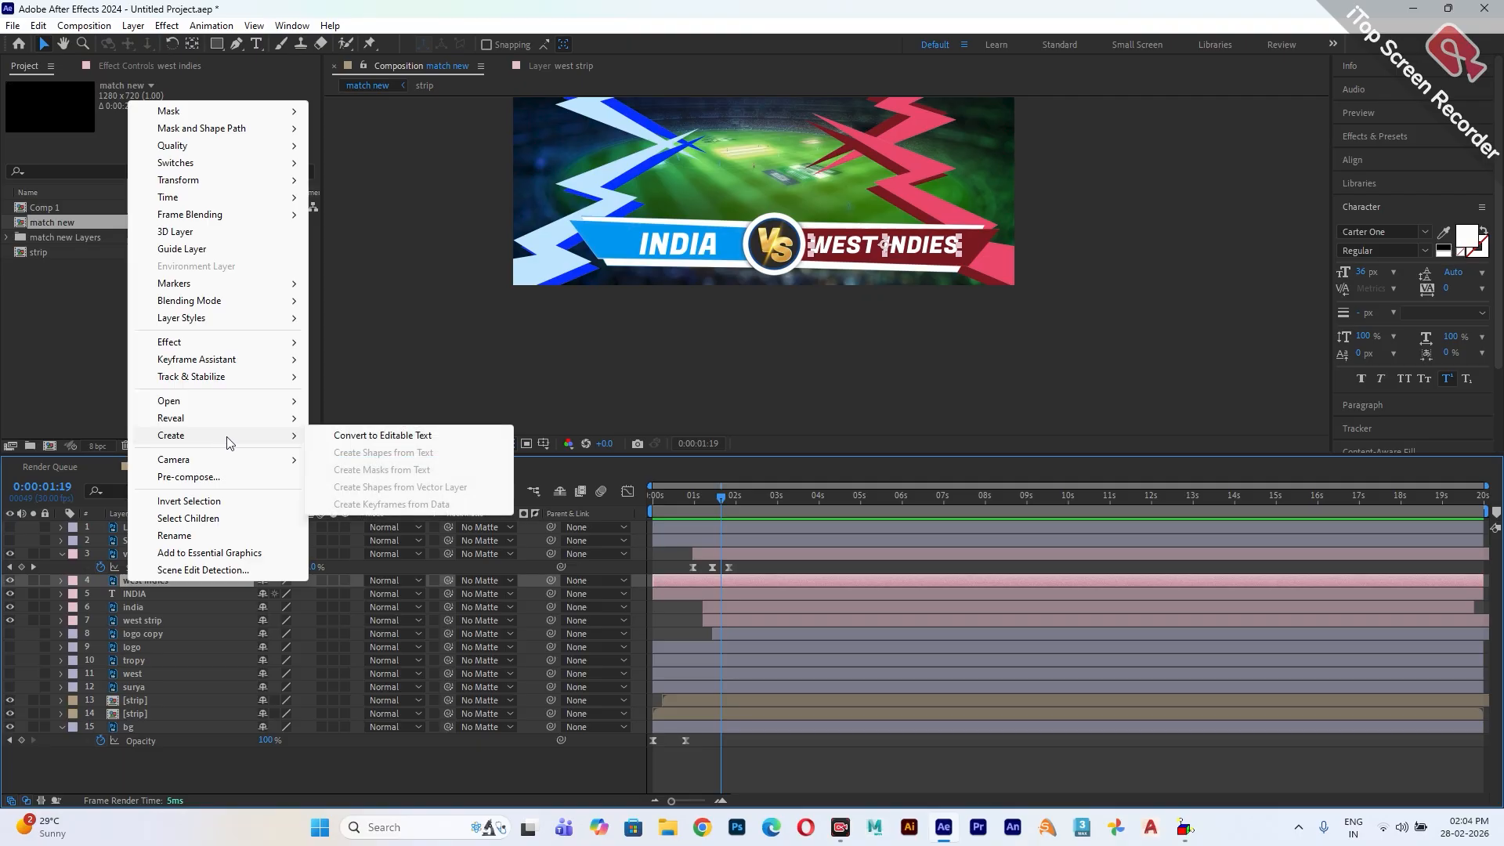
pyautogui.click(367, 443)
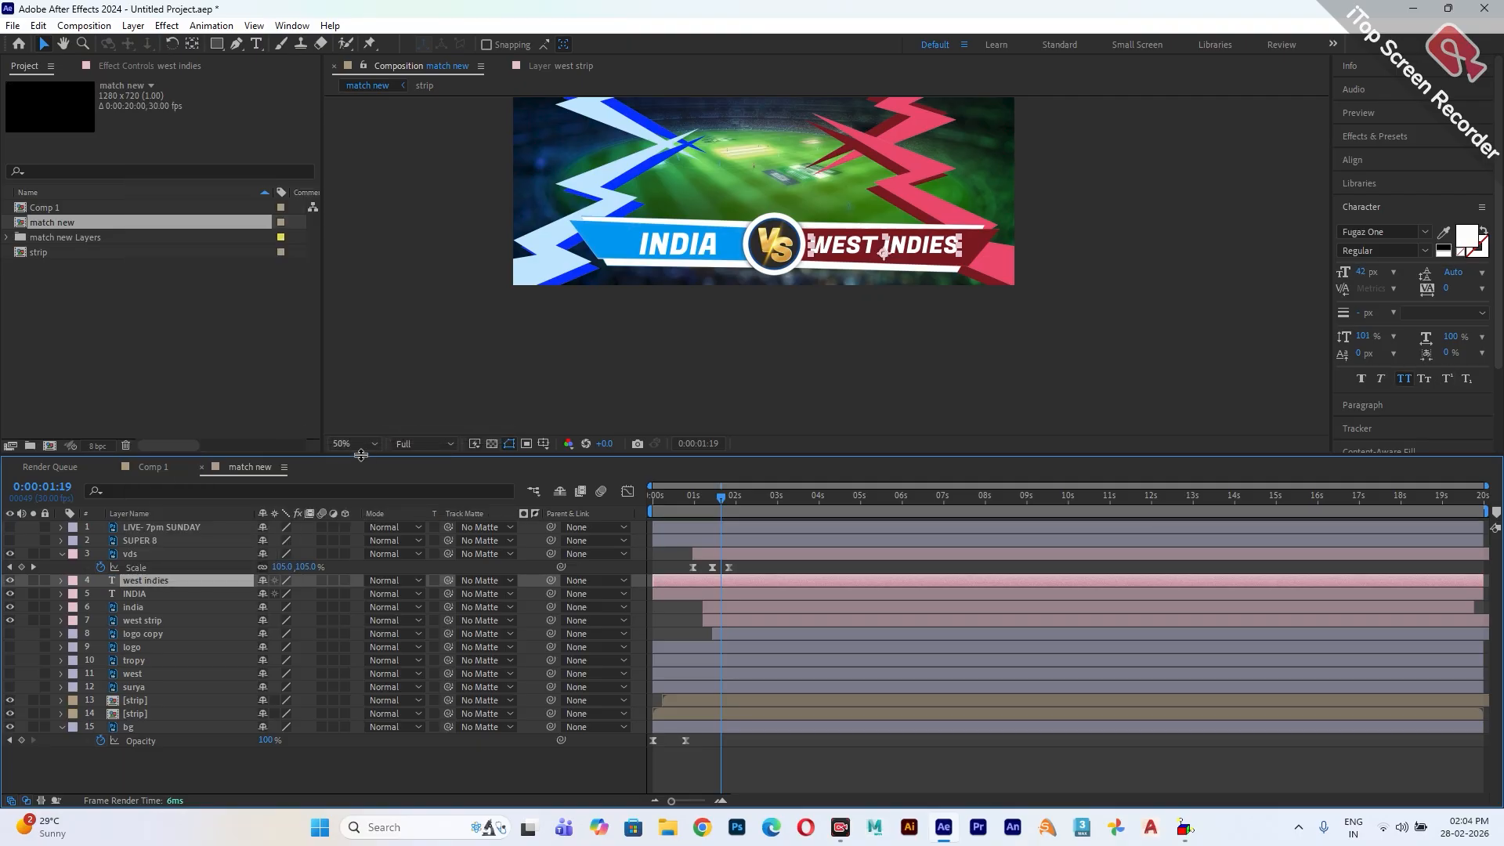
# - Shift the INDIA and west indies text layers together to start at 0:00:01:19
pyautogui.click(691, 246)
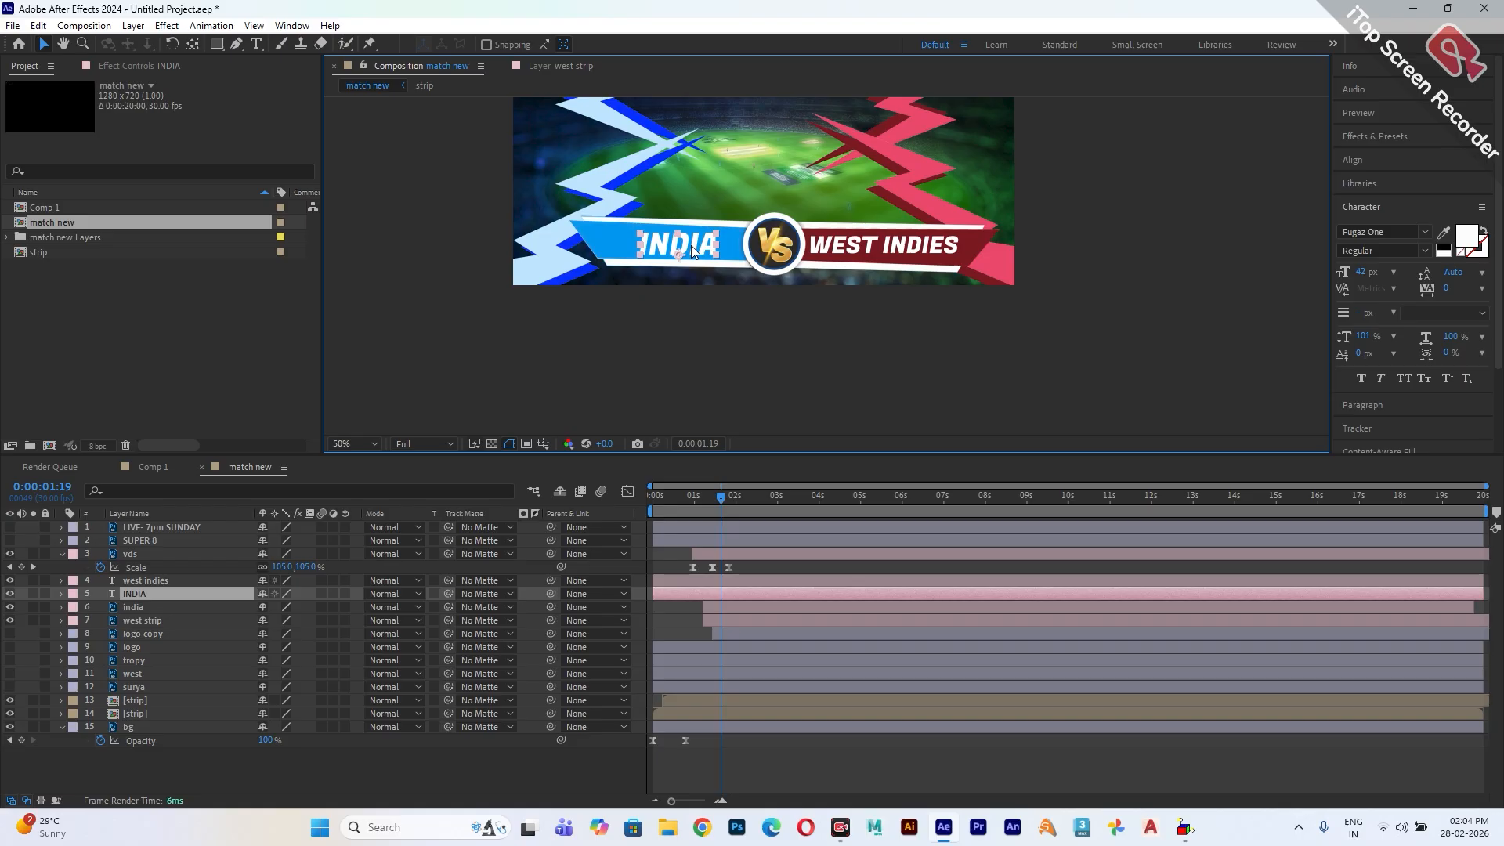
pyautogui.click(1371, 139)
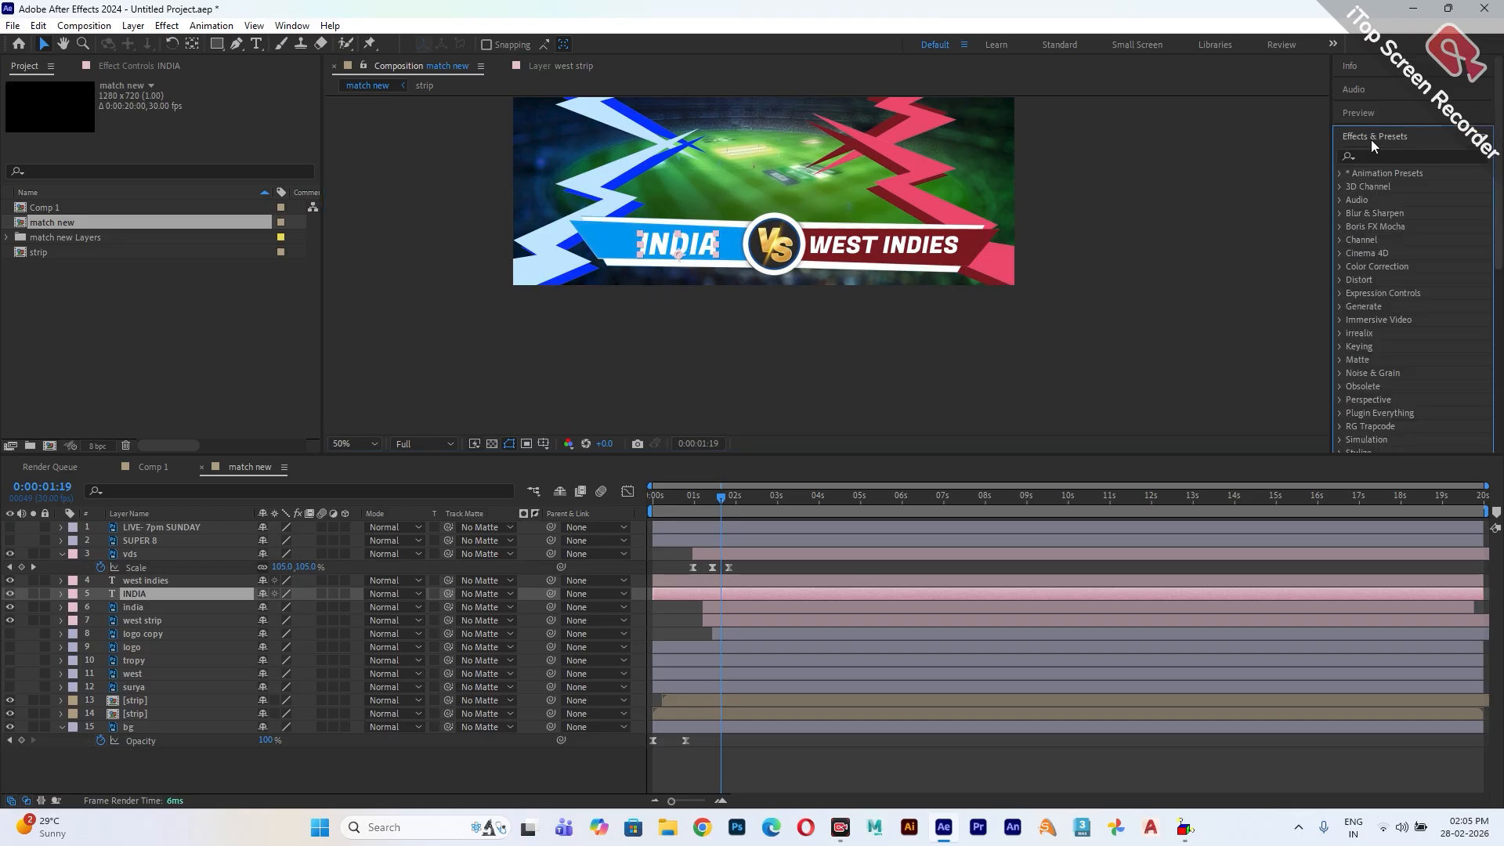
pyautogui.click(718, 499)
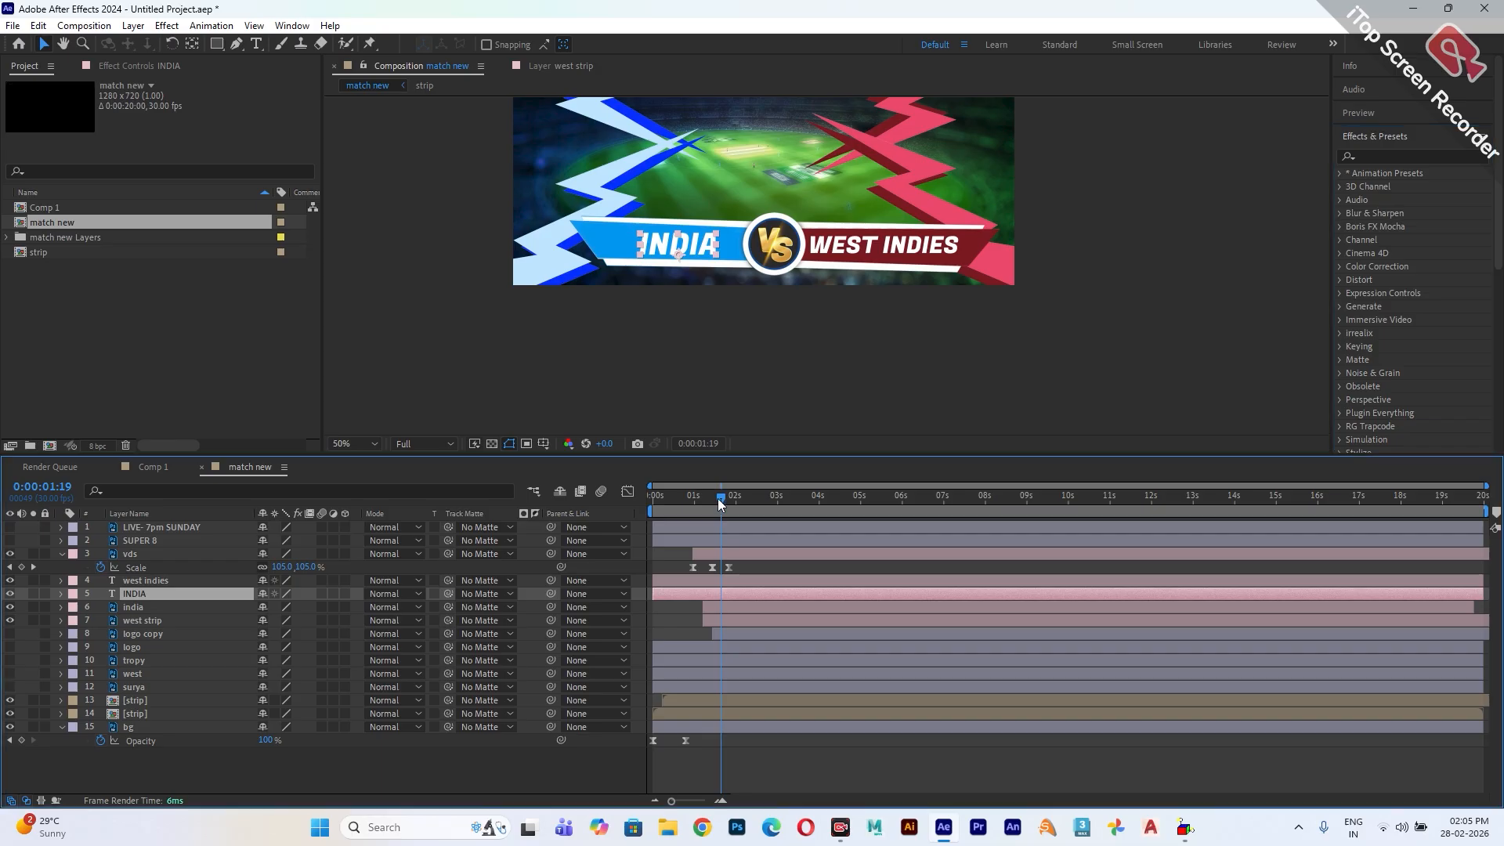
pyautogui.keyDown('ctrl'); pyautogui.click(233, 582); pyautogui.keyUp('ctrl')
pyautogui.moveTo(694, 591); pyautogui.dragTo(749, 580)
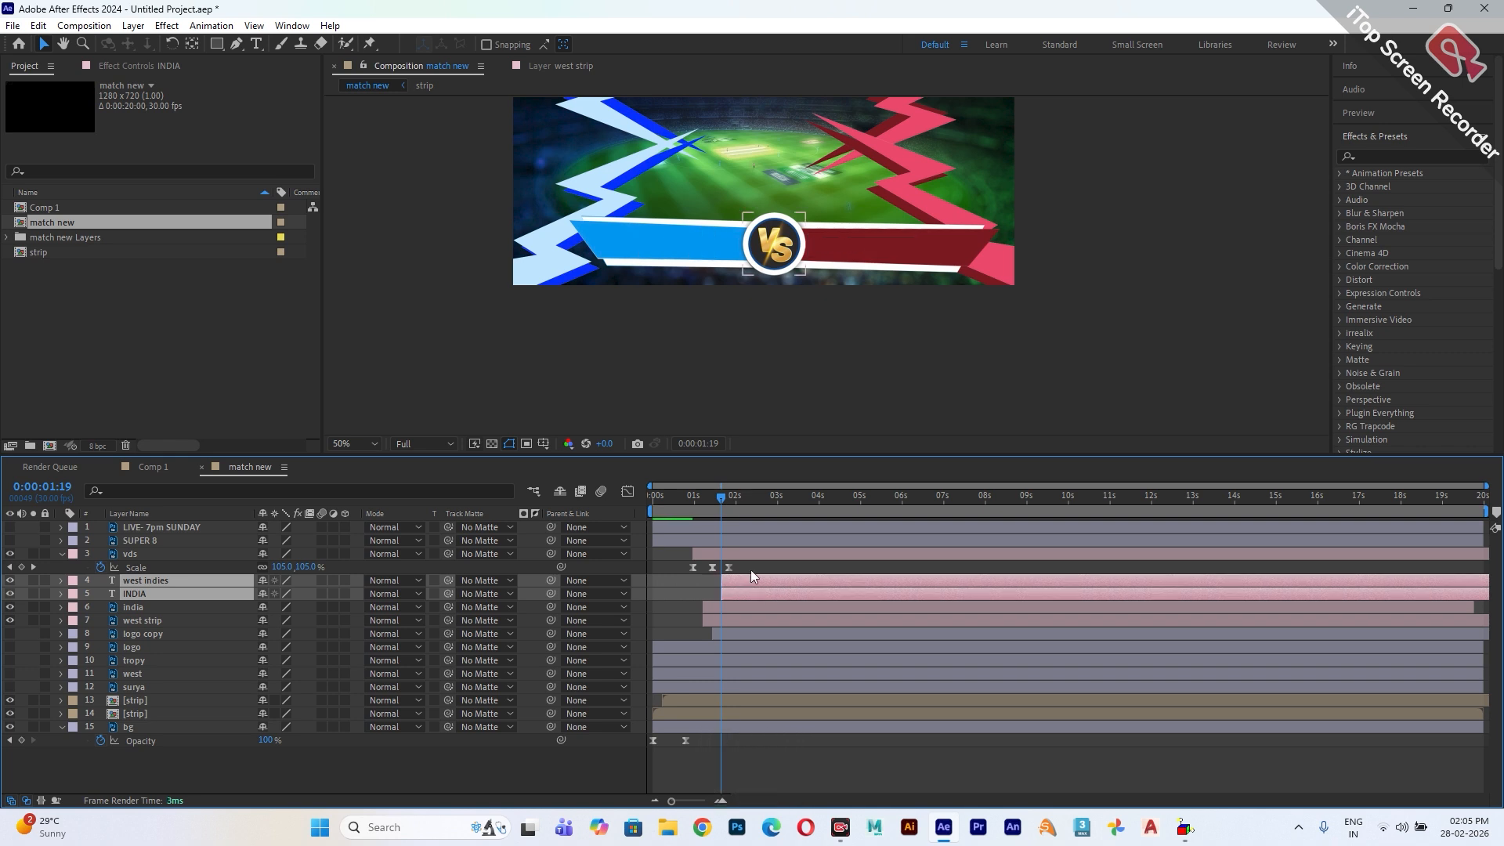
# - Select the INDIA text layer and expand the animation presets down to the Animate In text presets
pyautogui.click(191, 563)
pyautogui.click(187, 595)
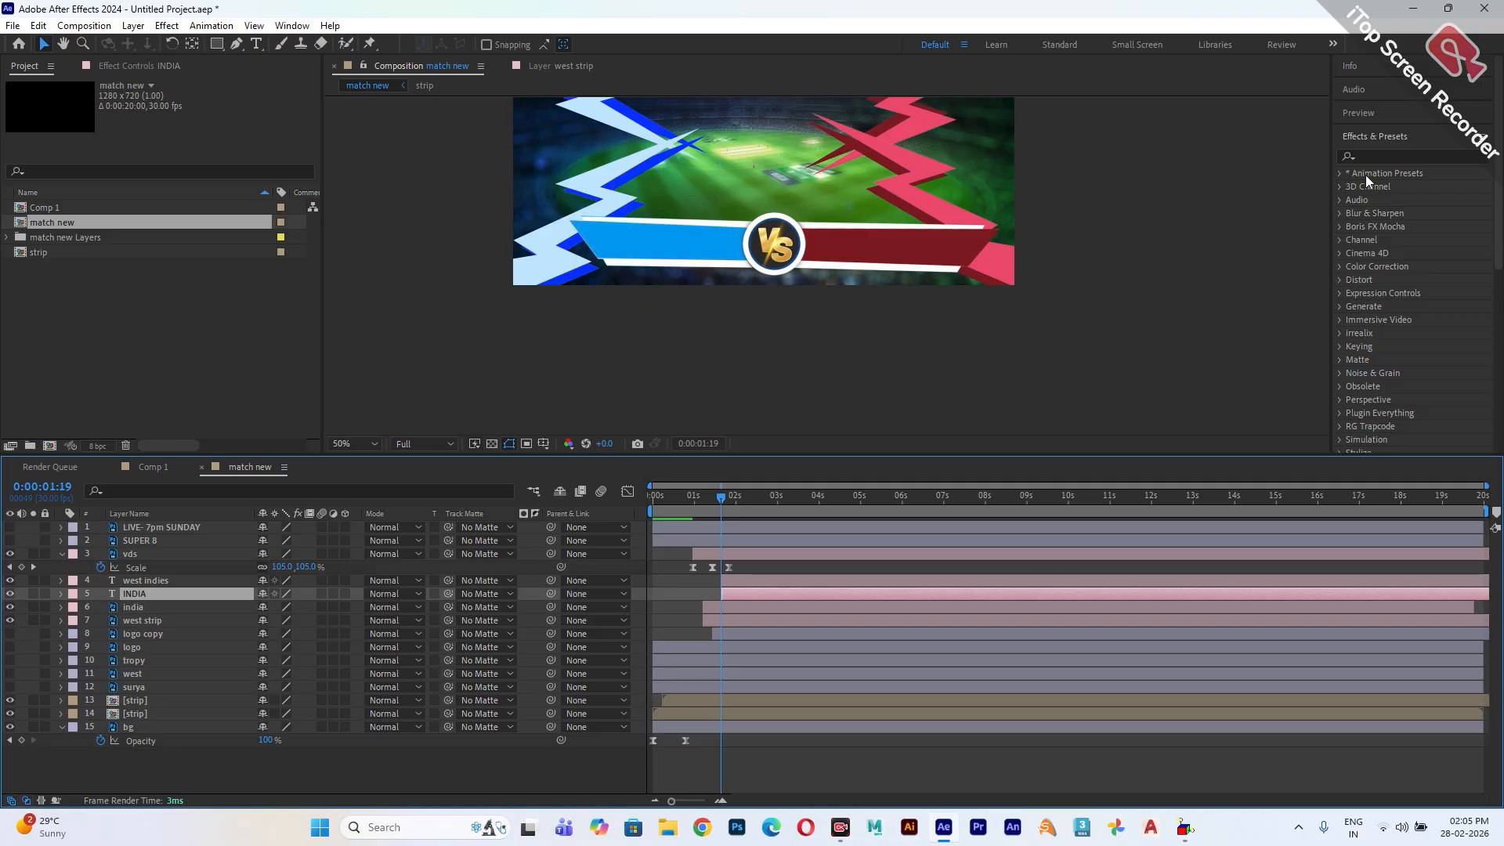
pyautogui.click(1338, 174)
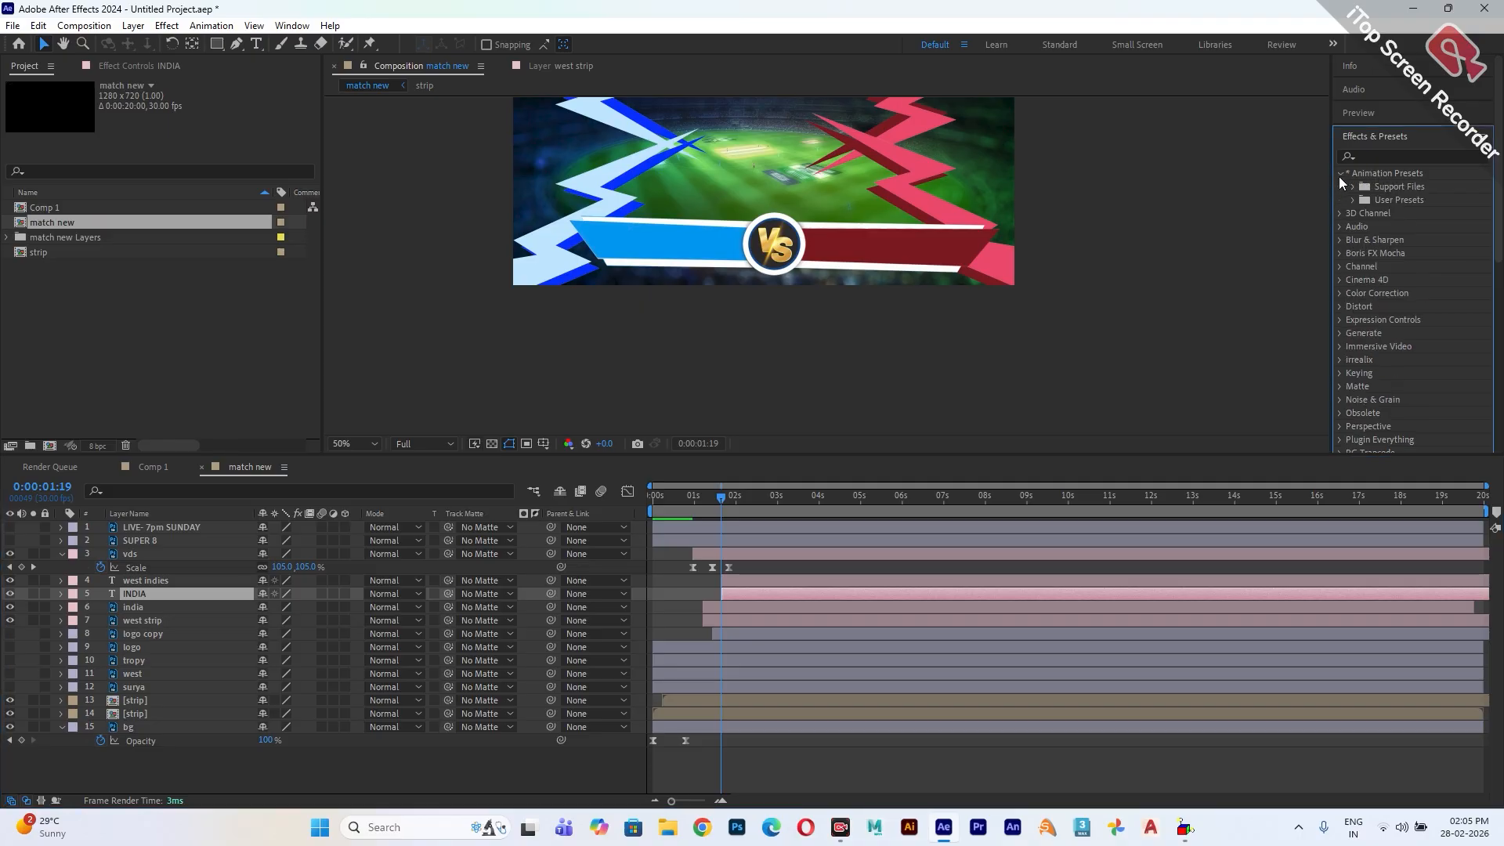
pyautogui.click(1353, 187)
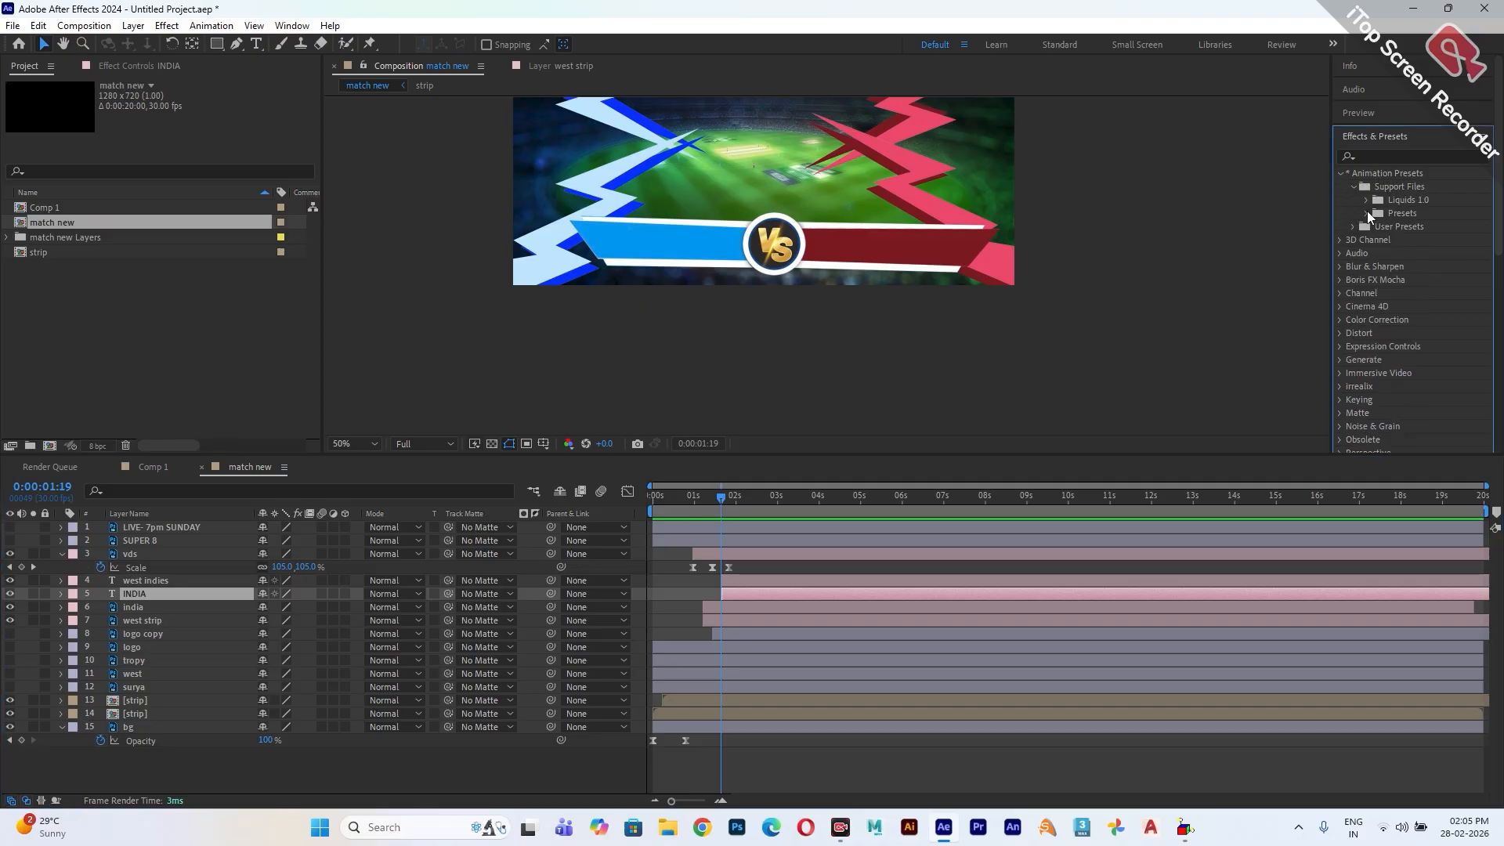
pyautogui.click(1367, 212)
pyautogui.scroll(-2, 1374, 329)
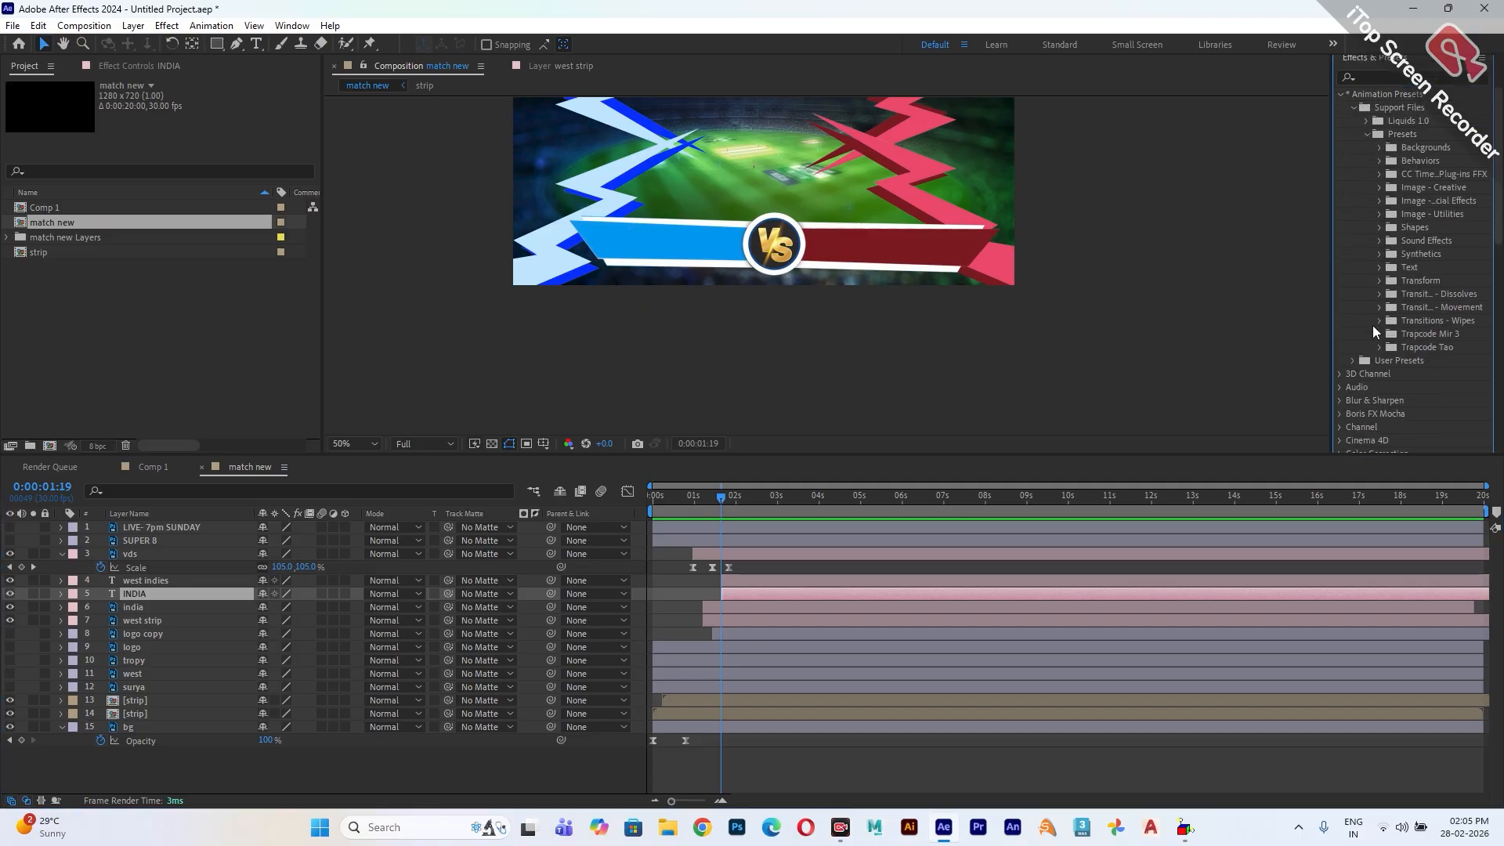
pyautogui.click(1381, 268)
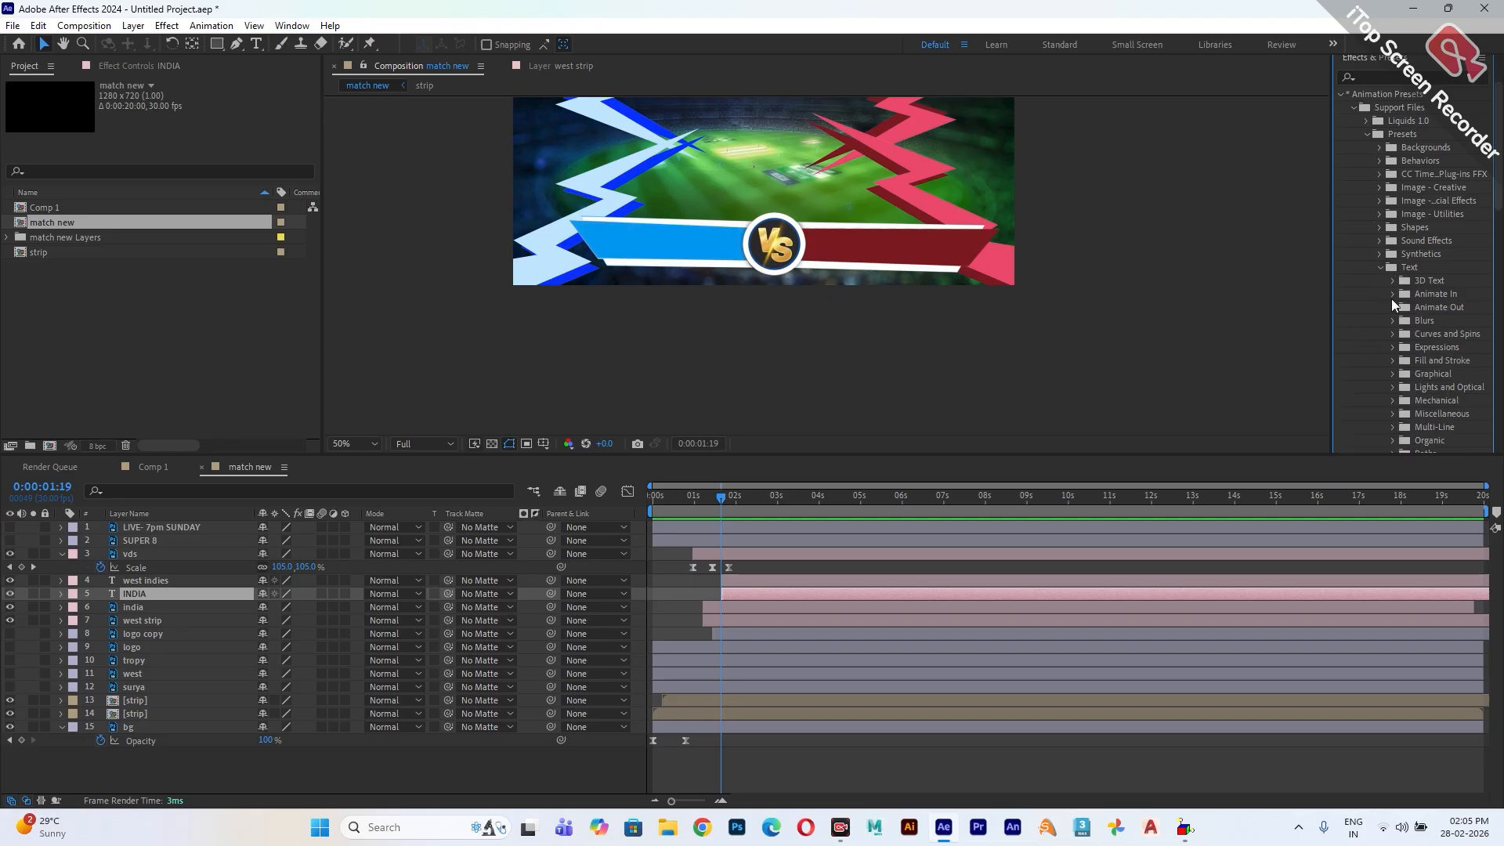
pyautogui.click(1393, 294)
# - Apply the Random Fade Up preset from the Animate In text presets to the INDIA and west indies layers
pyautogui.scroll(-5, 1457, 412)
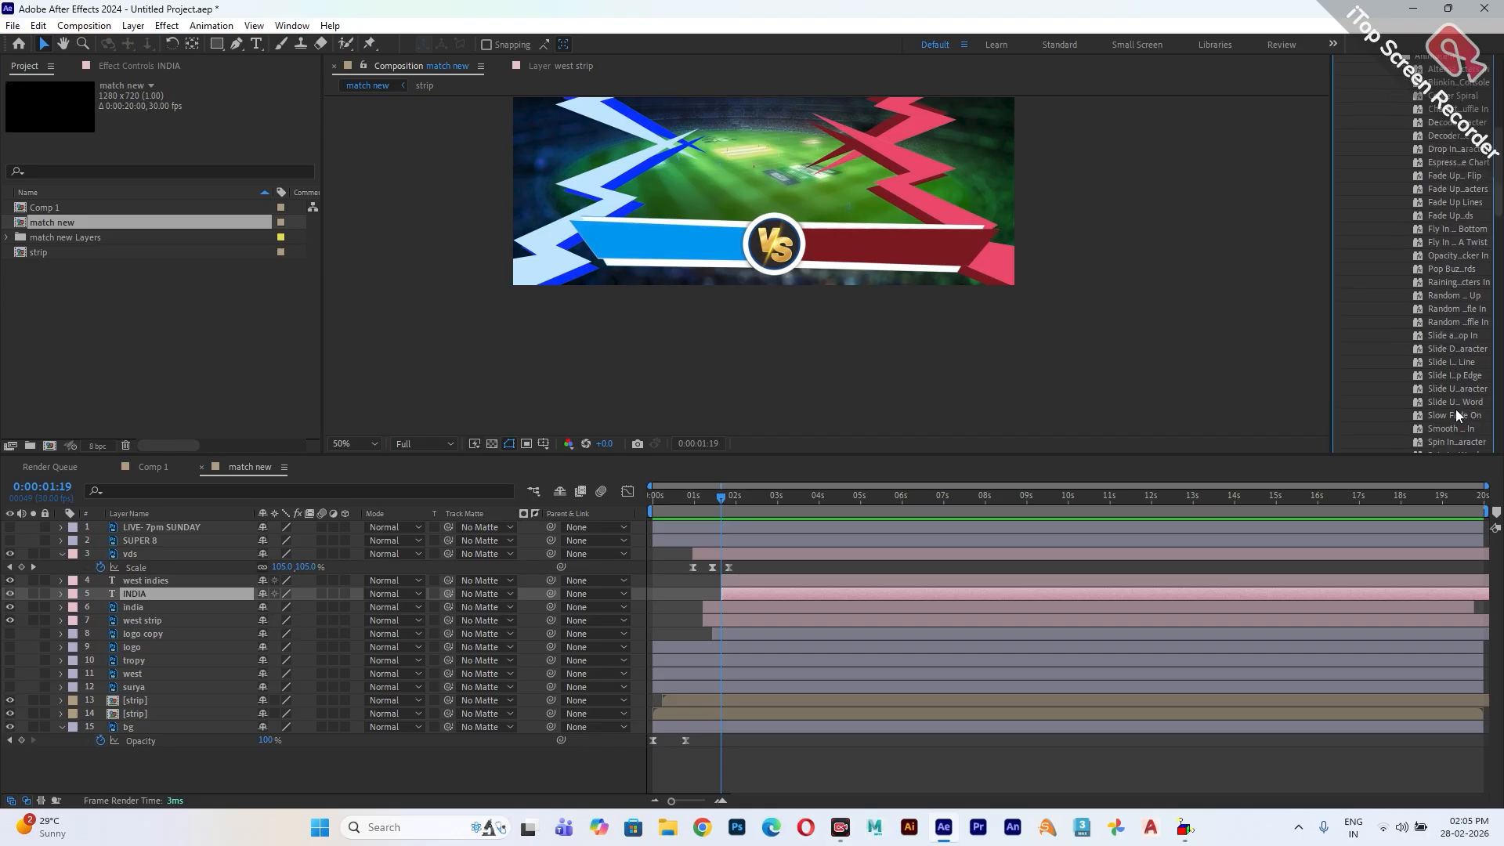
pyautogui.scroll(-1, 1456, 416)
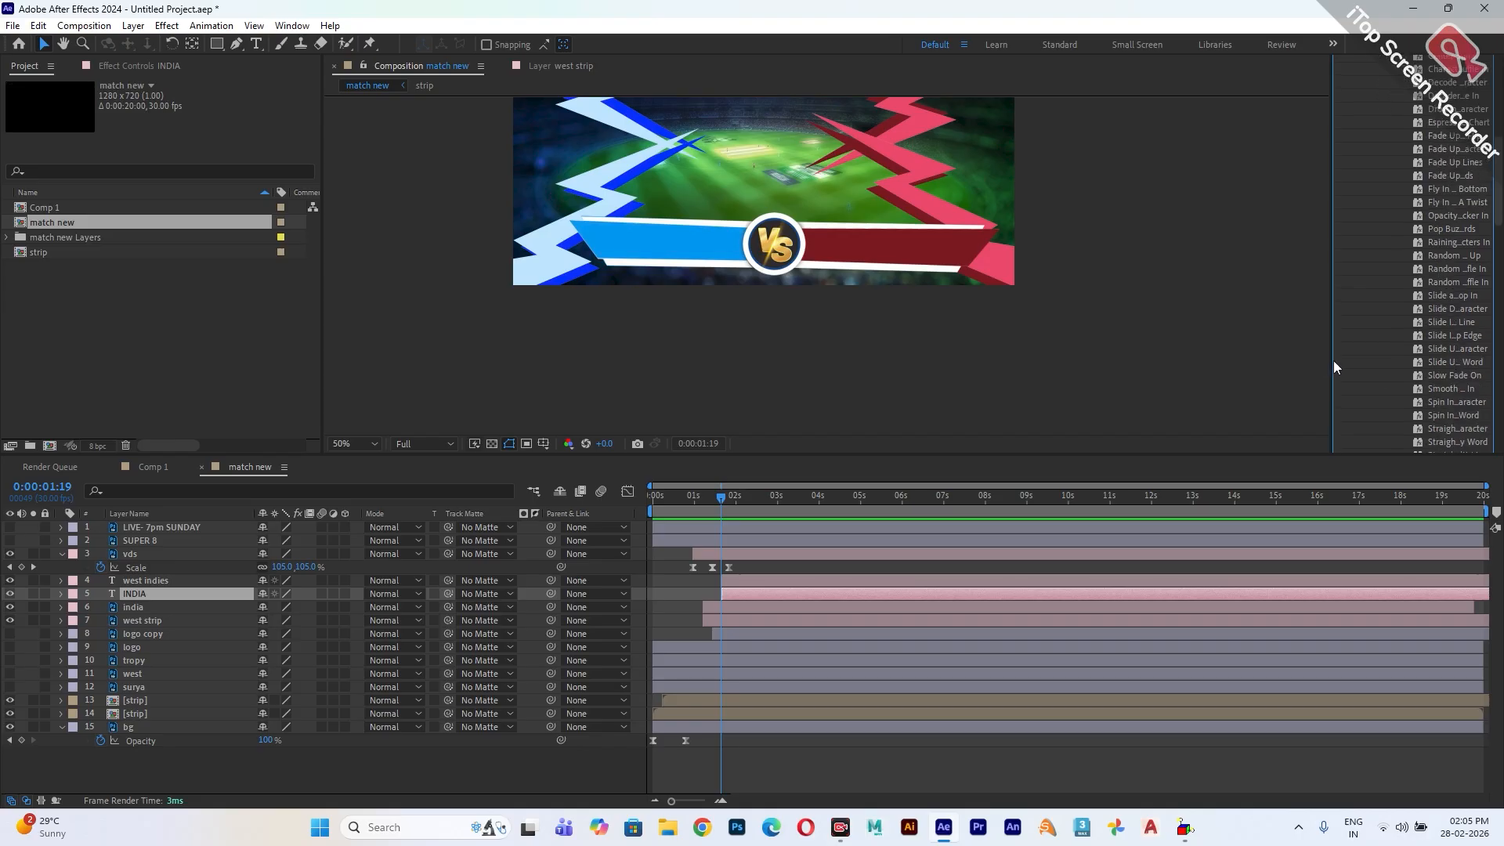
pyautogui.moveTo(1334, 365); pyautogui.dragTo(1247, 365)
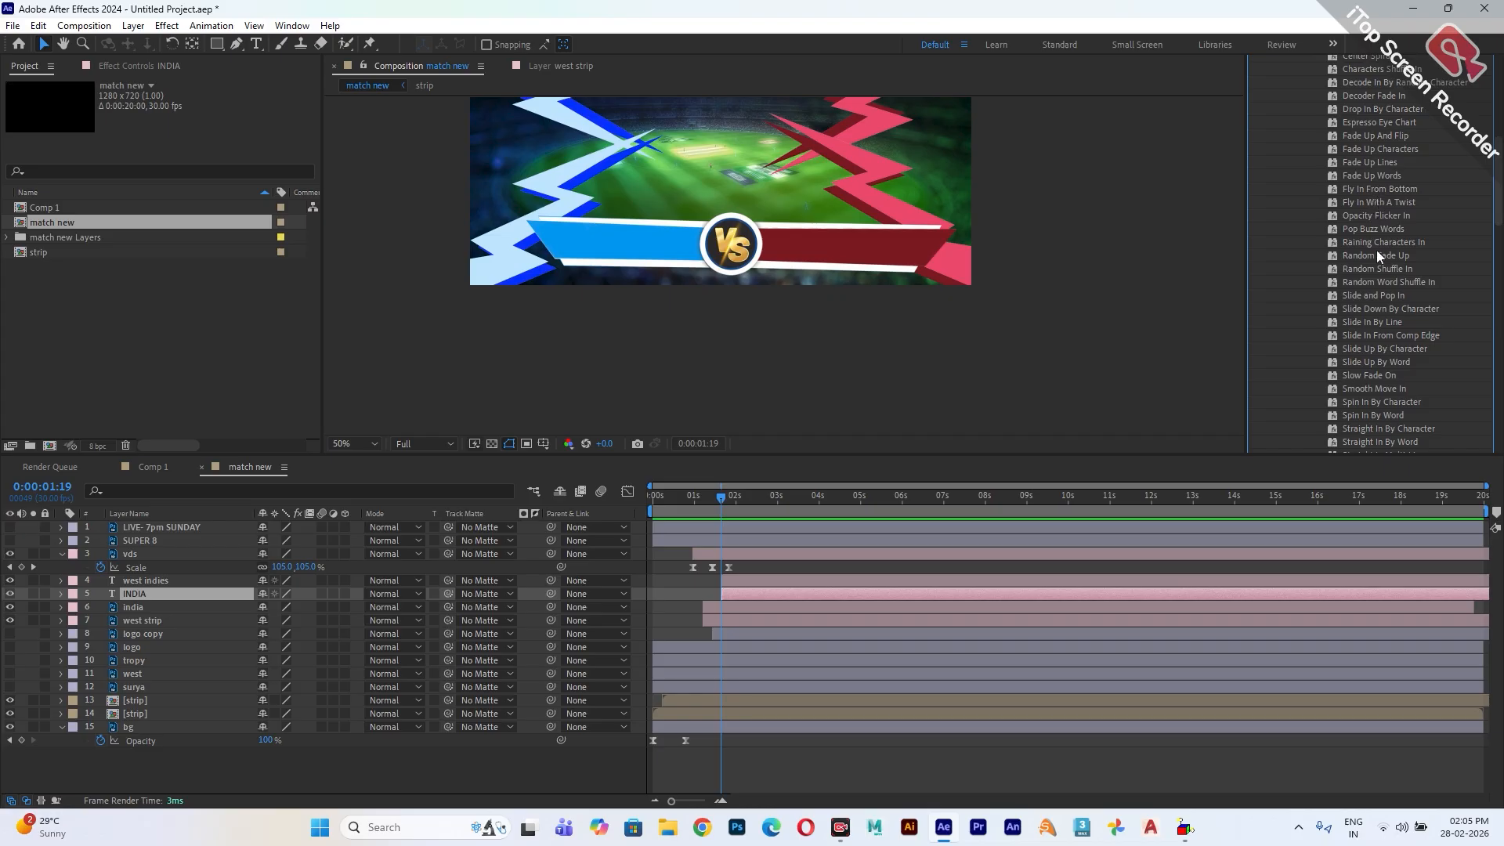
pyautogui.scroll(-3, 1371, 332)
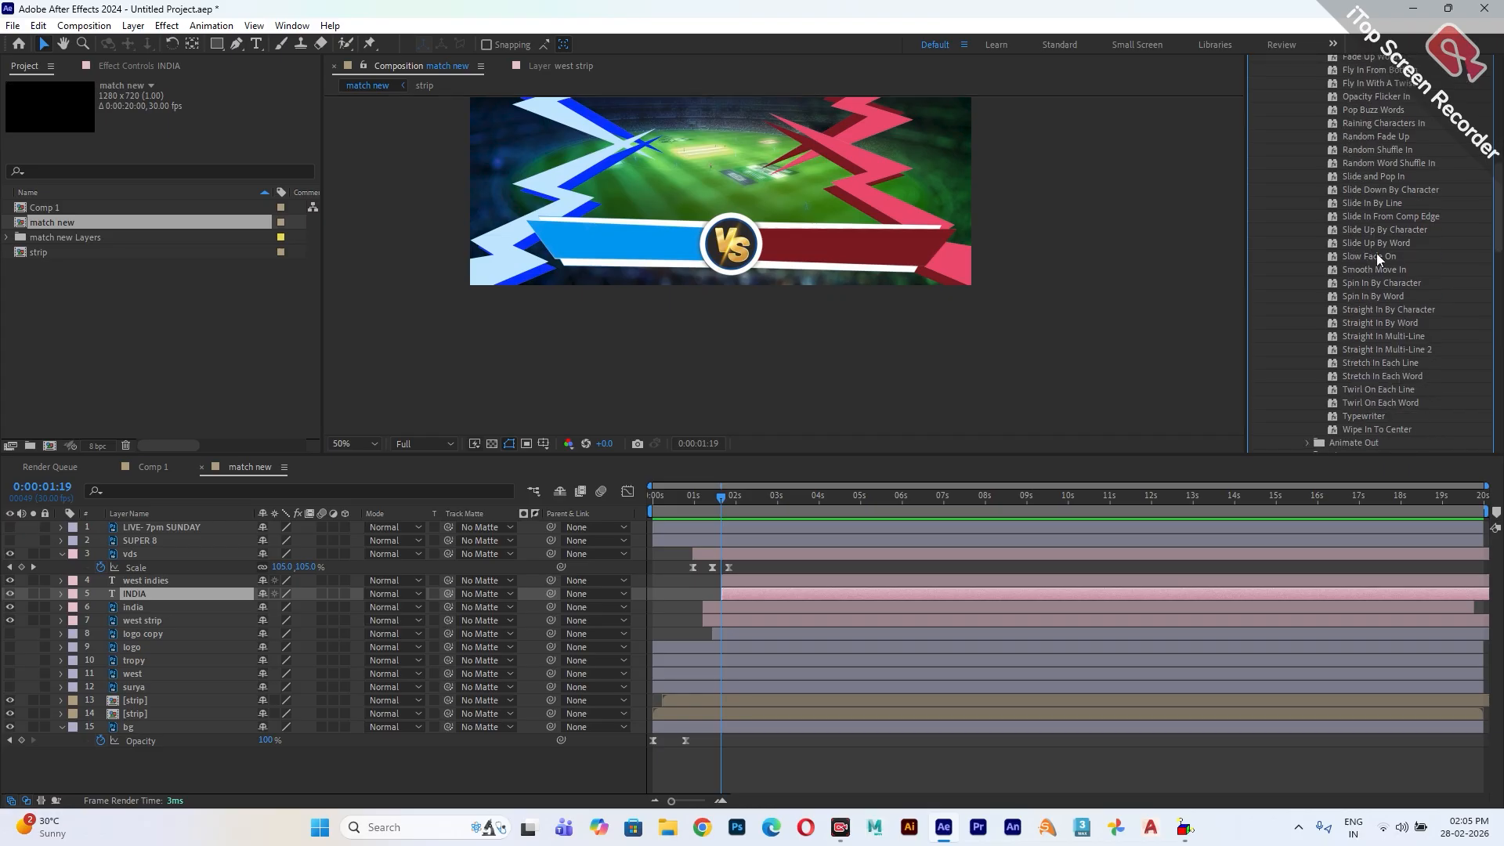
pyautogui.scroll(1, 1396, 278)
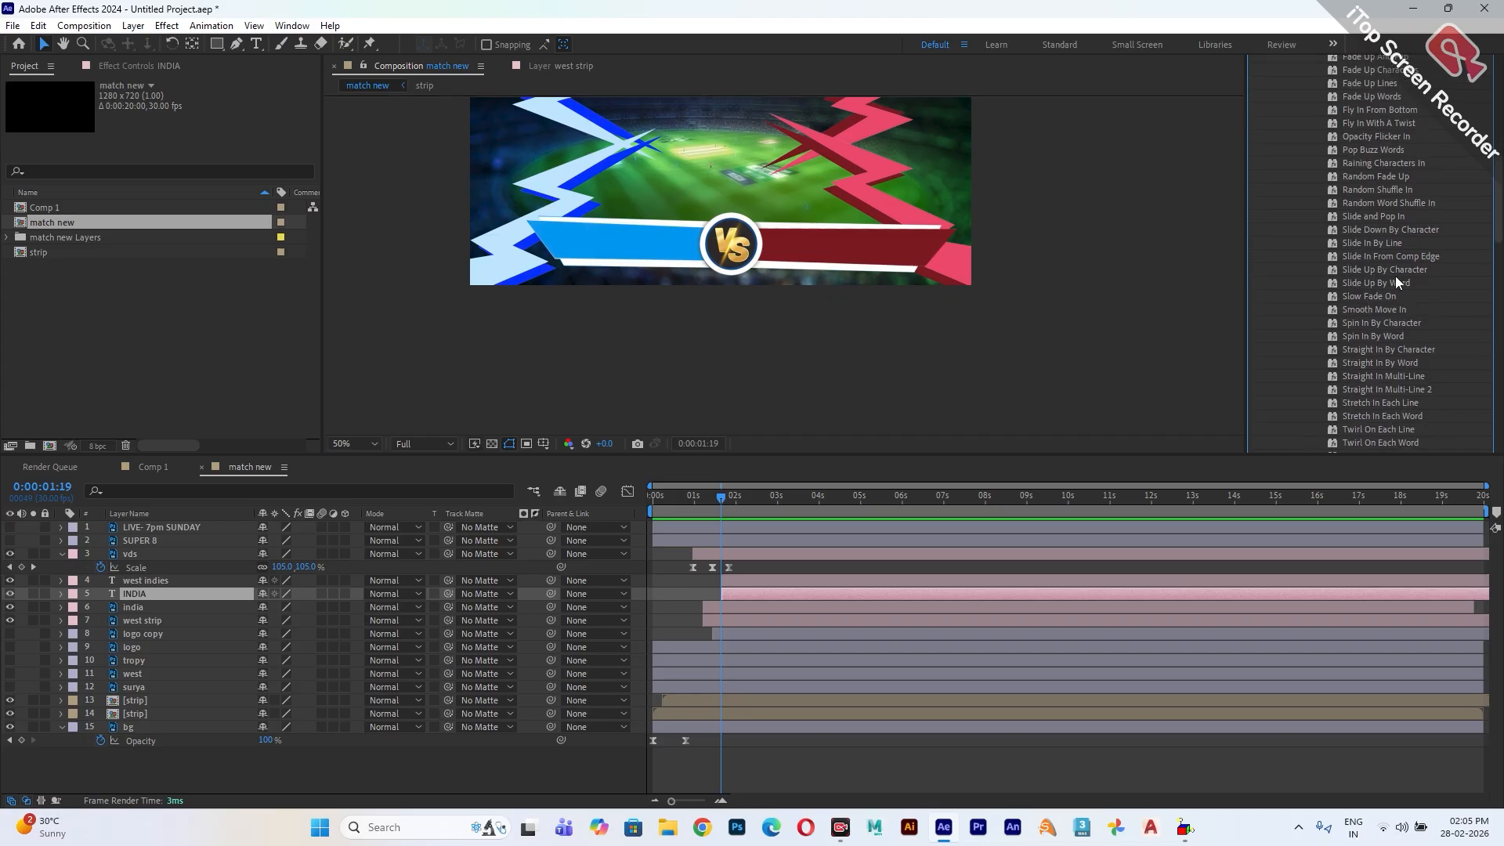
pyautogui.click(1378, 180)
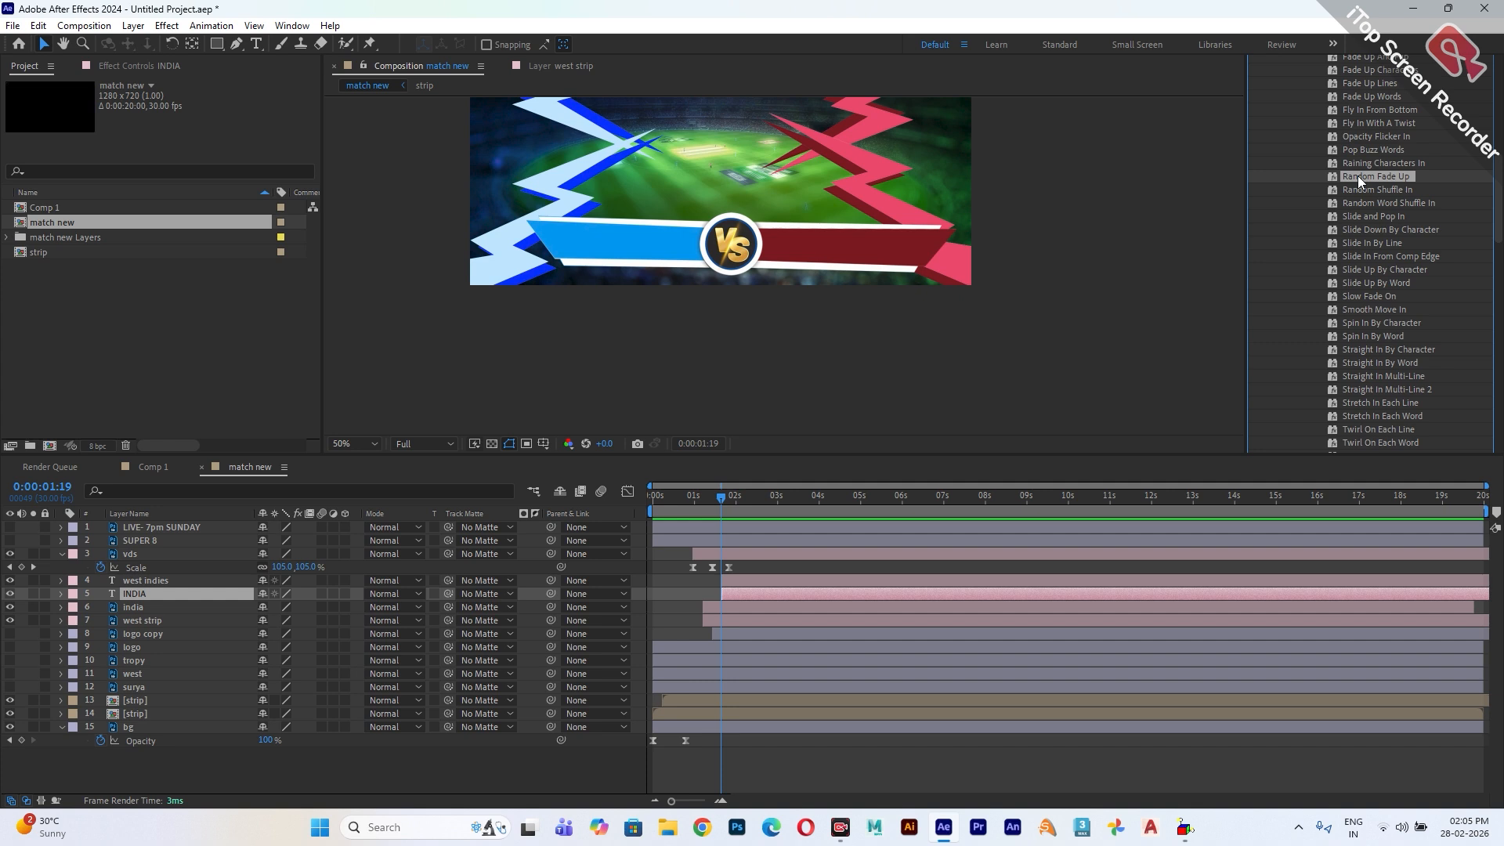
pyautogui.moveTo(1027, 411); pyautogui.dragTo(906, 595)
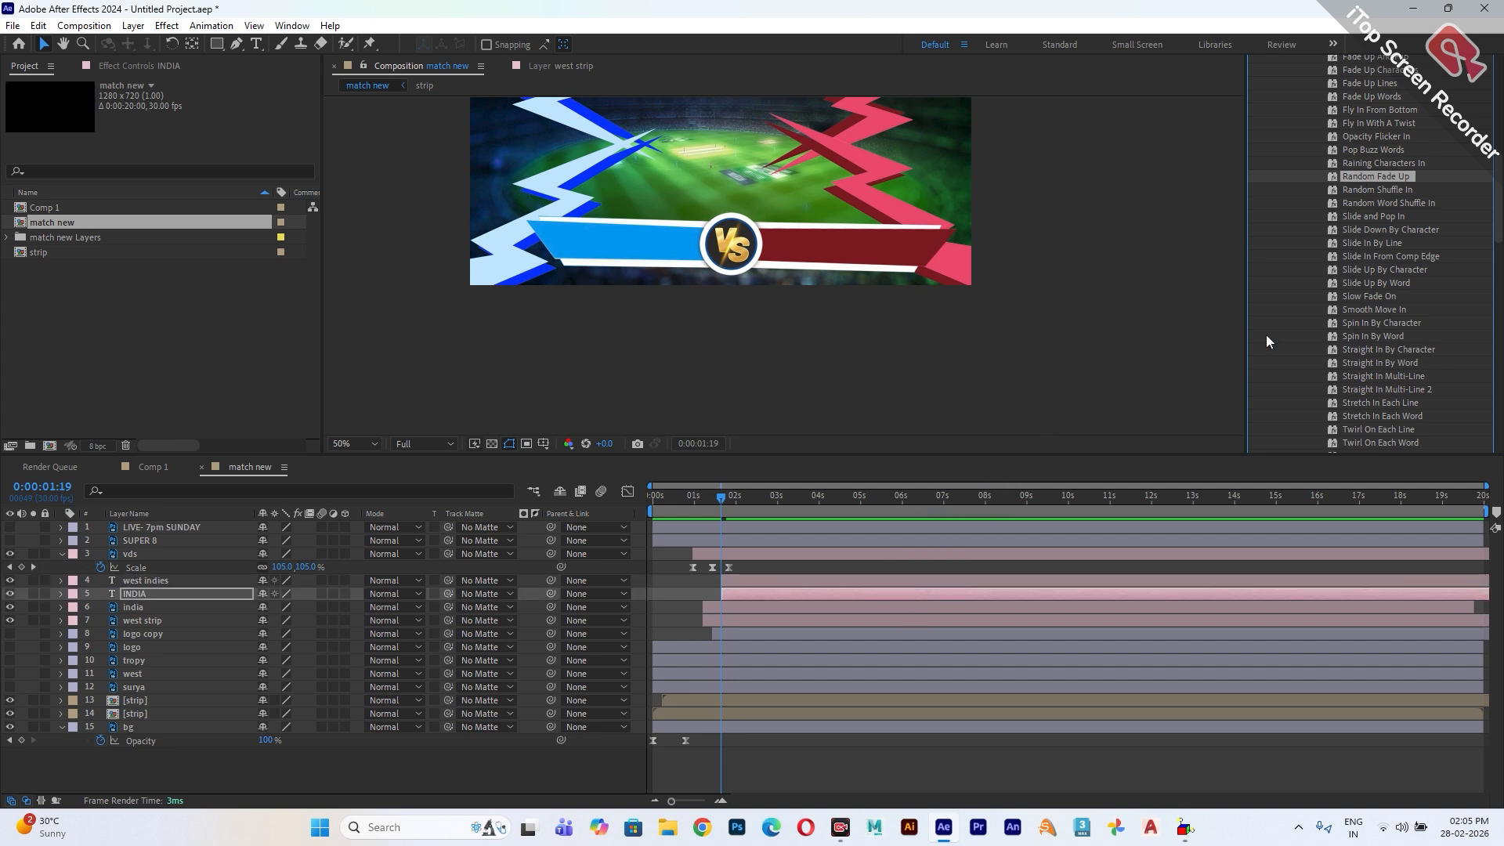
pyautogui.moveTo(1182, 297); pyautogui.dragTo(755, 578)
# - Preview the team name text entrances from 0:00:00:14
pyautogui.moveTo(732, 514); pyautogui.dragTo(672, 542)
pyautogui.press('space')
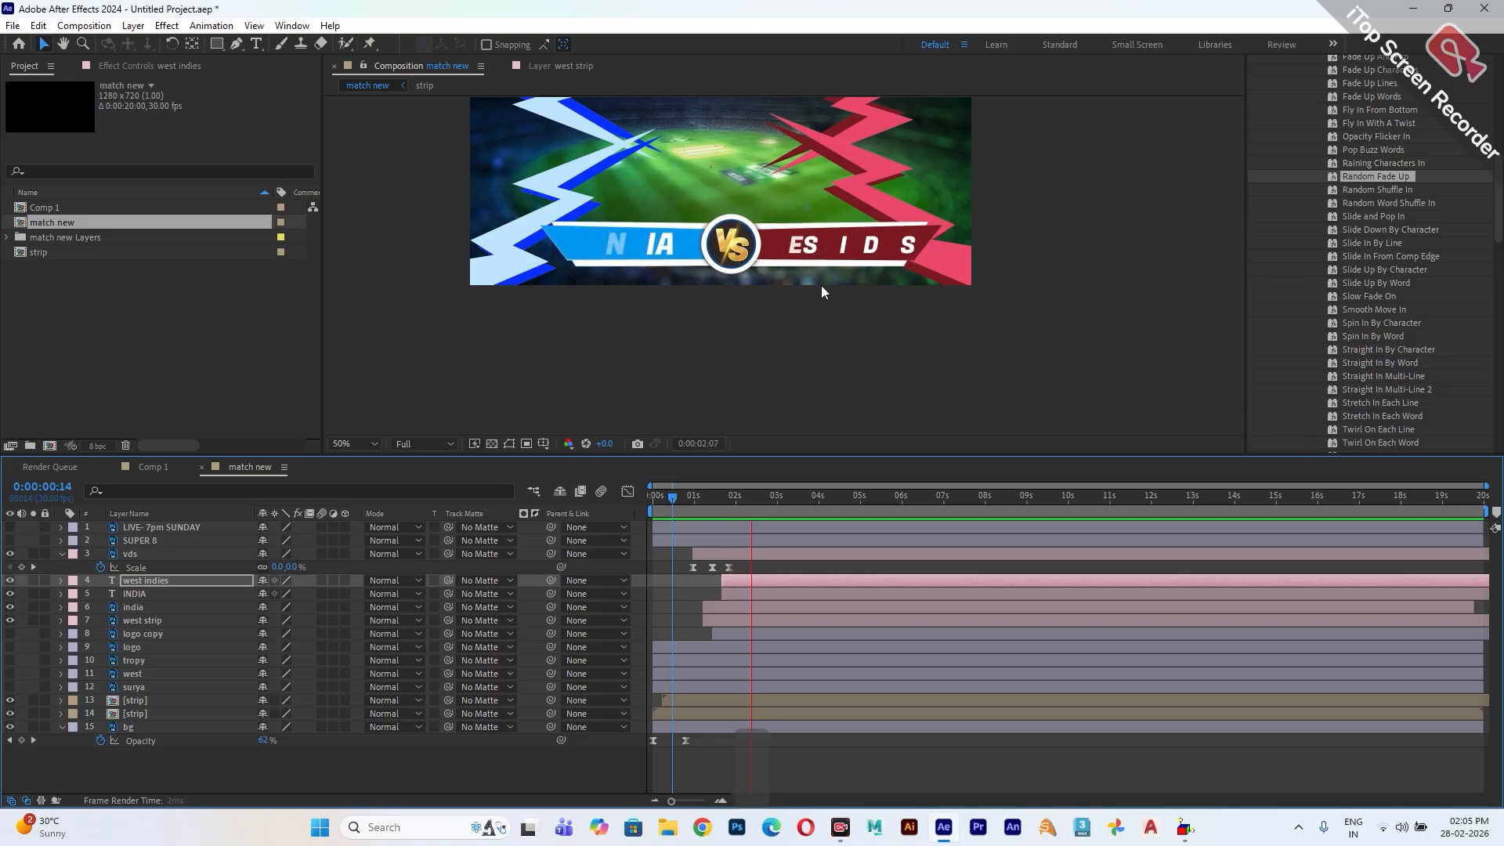
pyautogui.press('space')
# - Reveal the keyframes of the INDIA and west indies layers and apply Easy Ease to their range selector Start keyframes
pyautogui.keyDown('ctrl'); pyautogui.click(760, 595); pyautogui.keyUp('ctrl')
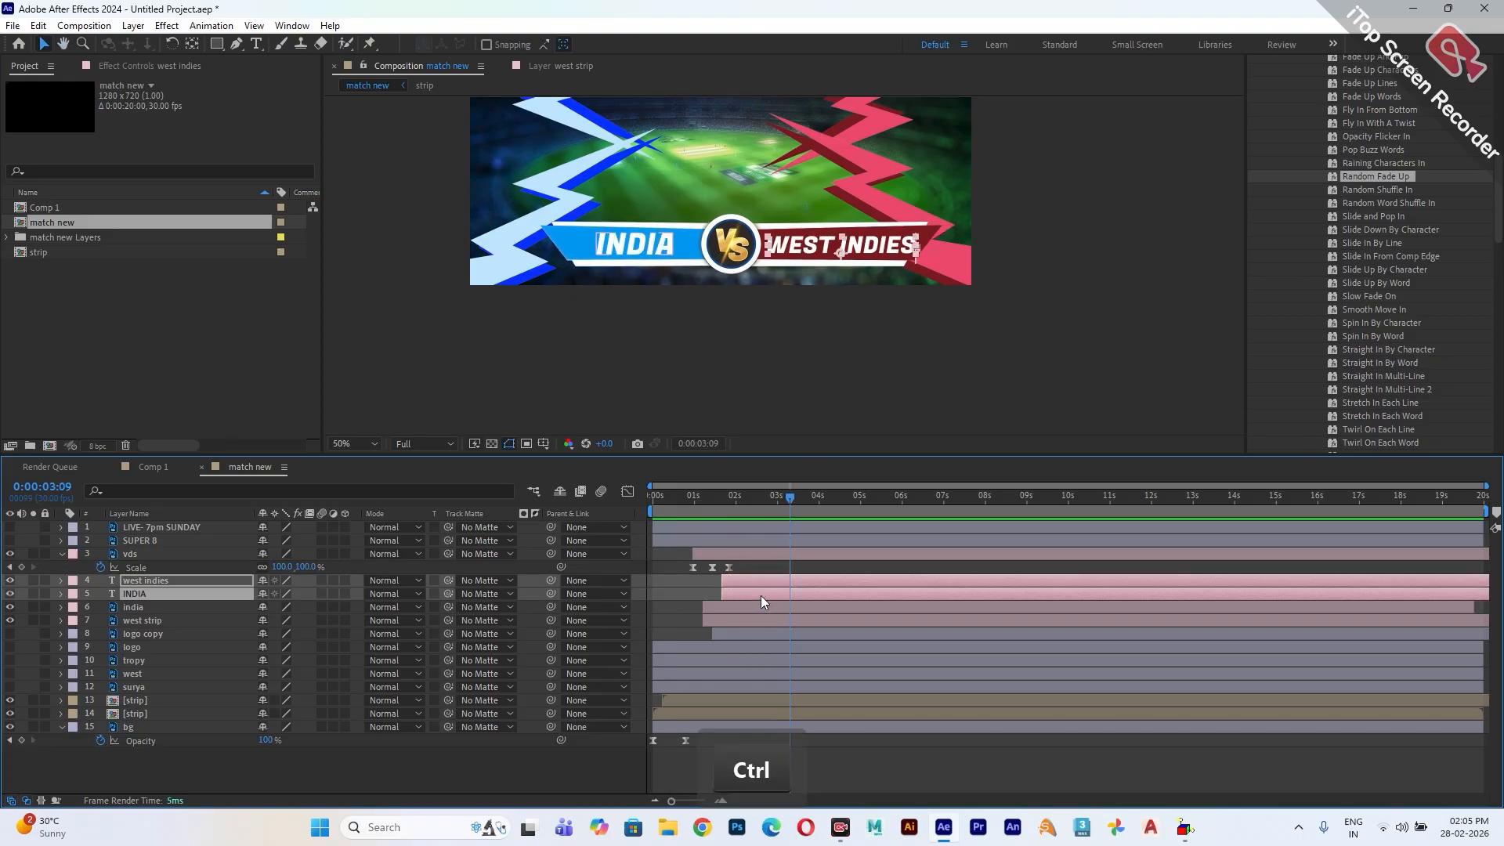
pyautogui.press('u')
pyautogui.moveTo(837, 598); pyautogui.dragTo(758, 647)
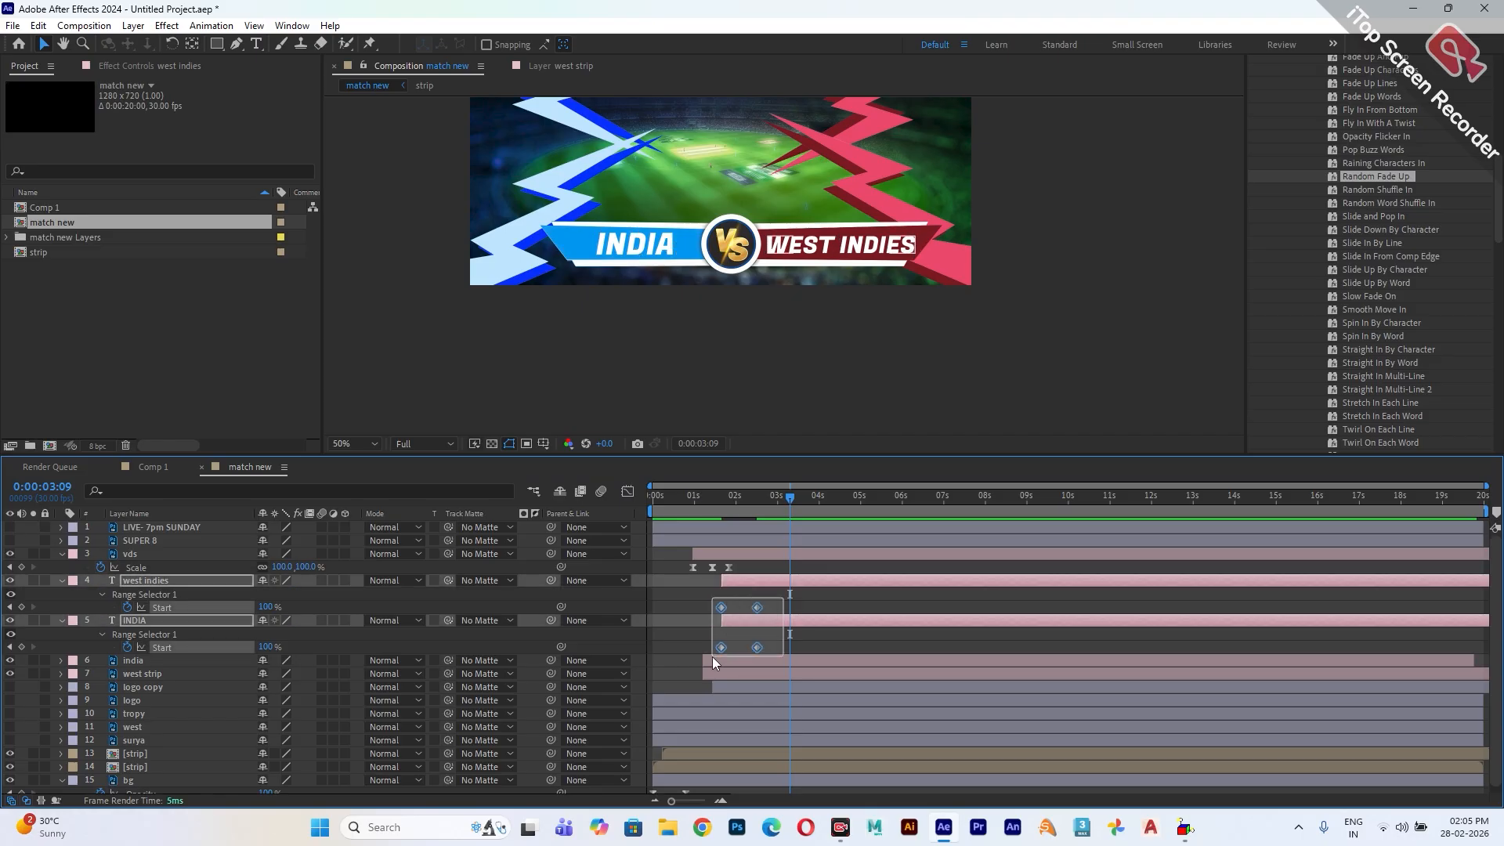
pyautogui.rightClick(721, 647)
pyautogui.moveTo(901, 636)
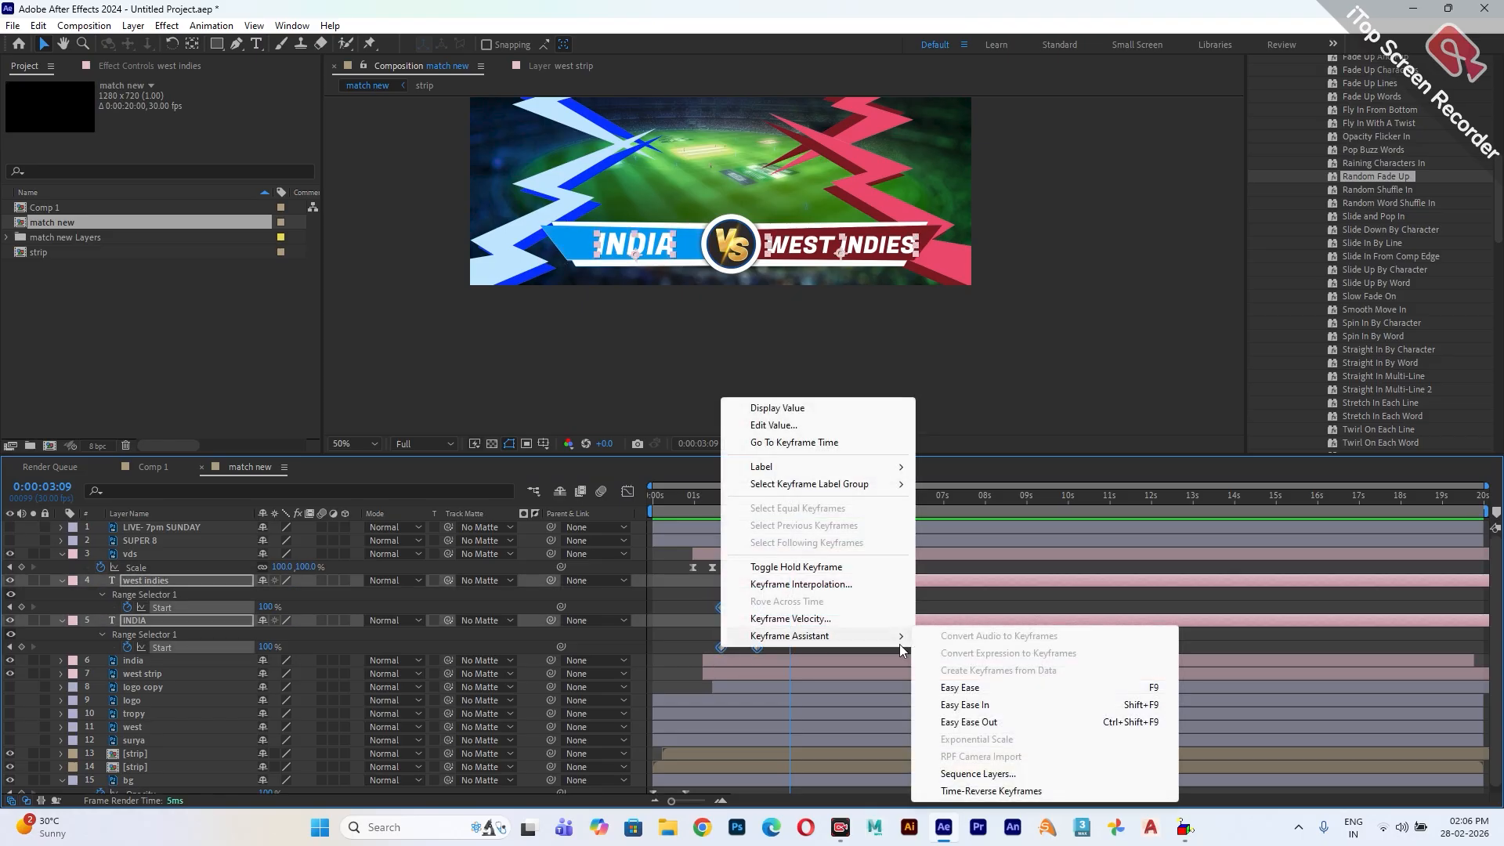
pyautogui.click(957, 688)
# - Preview the eased team name animation from 0:00:01:14 and from the beginning of the composition
pyautogui.click(714, 496)
pyautogui.press('space')
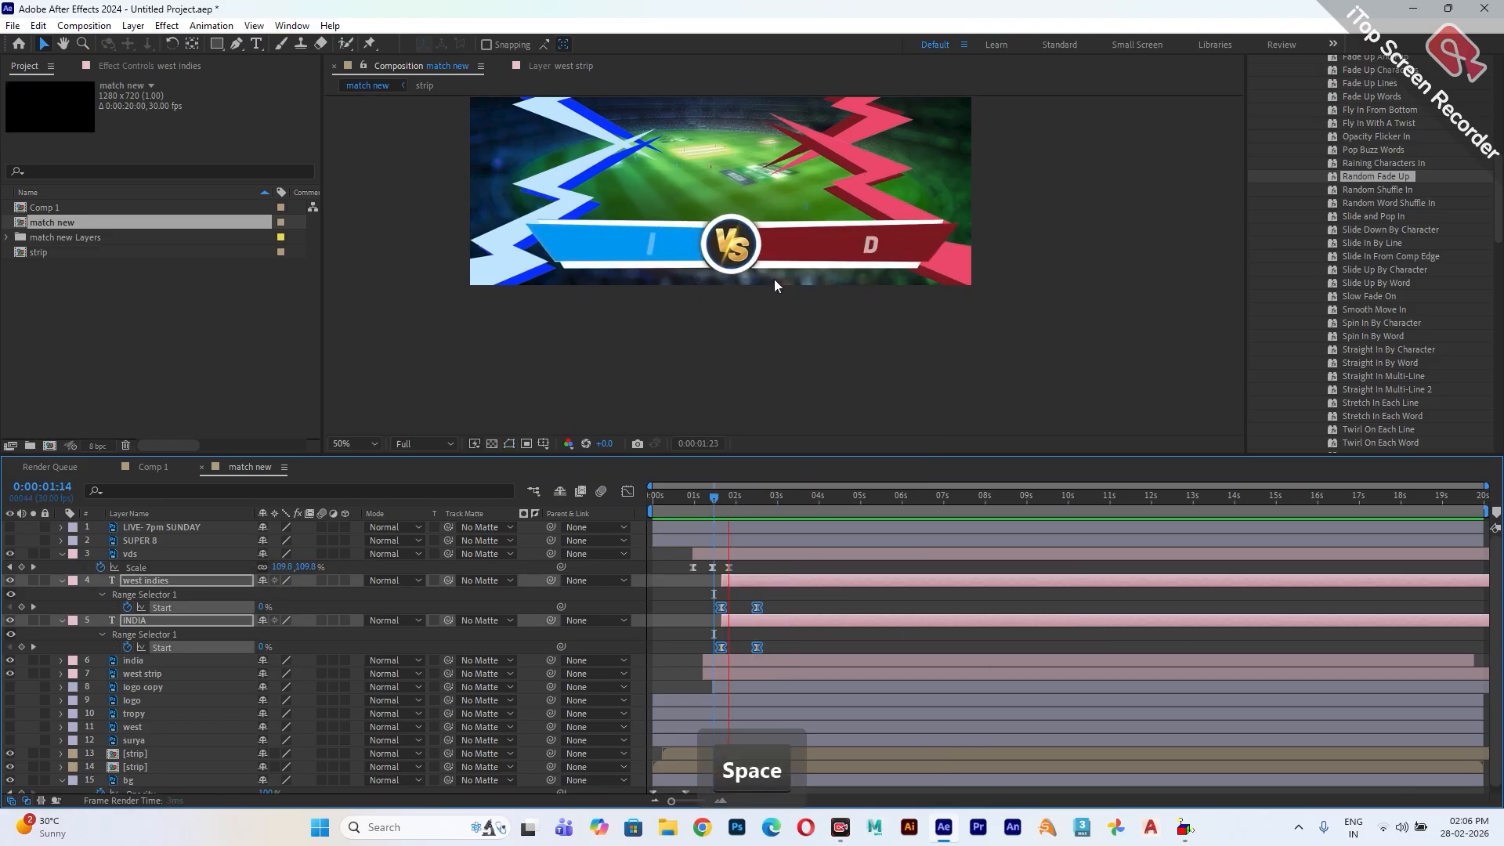
pyautogui.moveTo(714, 498); pyautogui.dragTo(650, 502)
pyautogui.press('space')
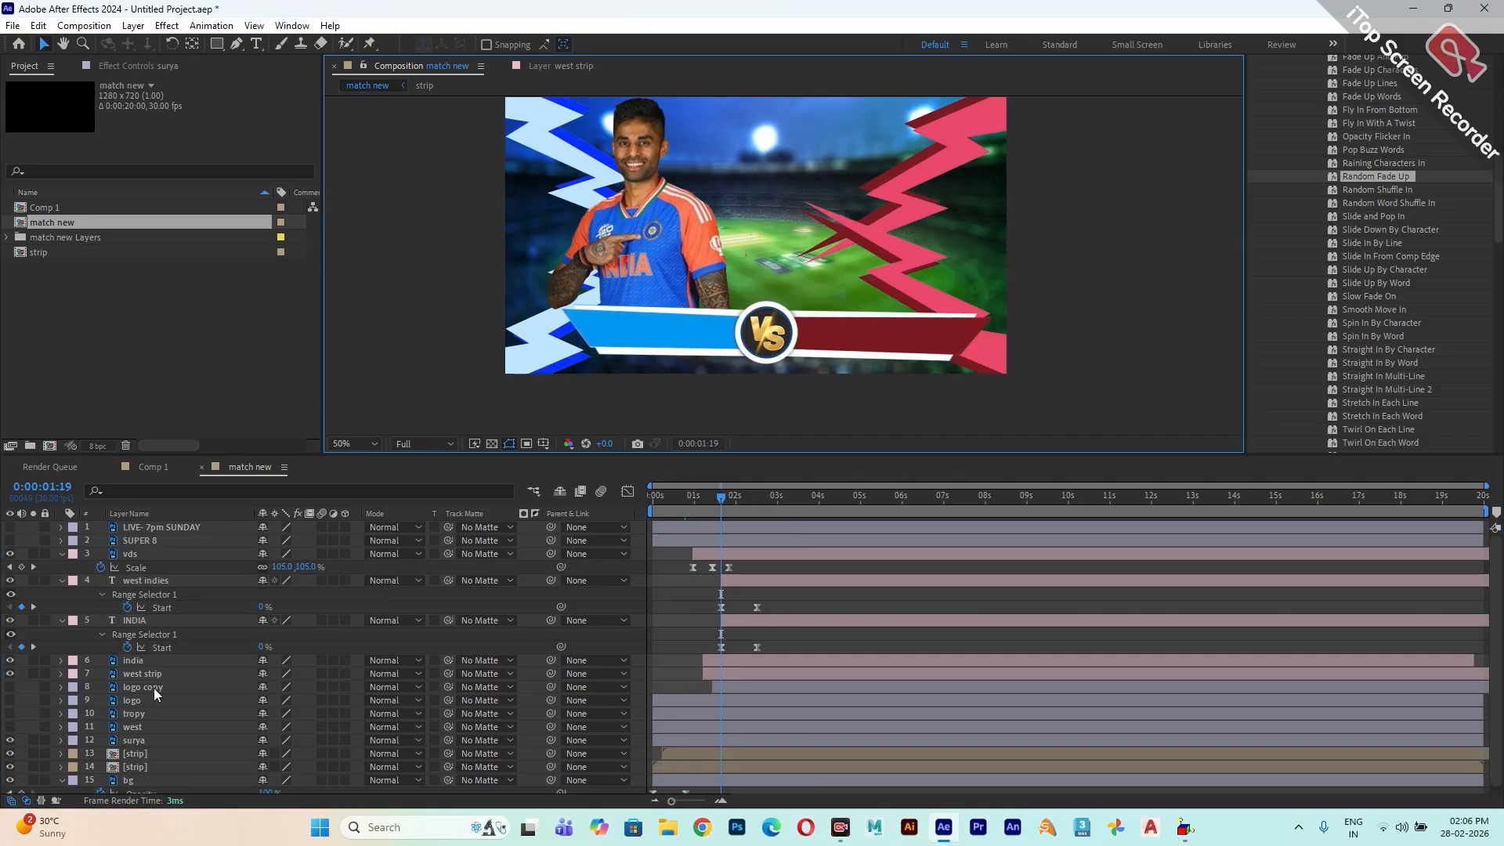
# - Hide the surya layer, show the tropy layer and shift it to start at 0:00:01:19
pyautogui.moveTo(722, 499)
pyautogui.mouseDown()
pyautogui.moveTo(755, 501)
pyautogui.moveTo(703, 510)
pyautogui.moveTo(721, 514)
pyautogui.mouseUp()
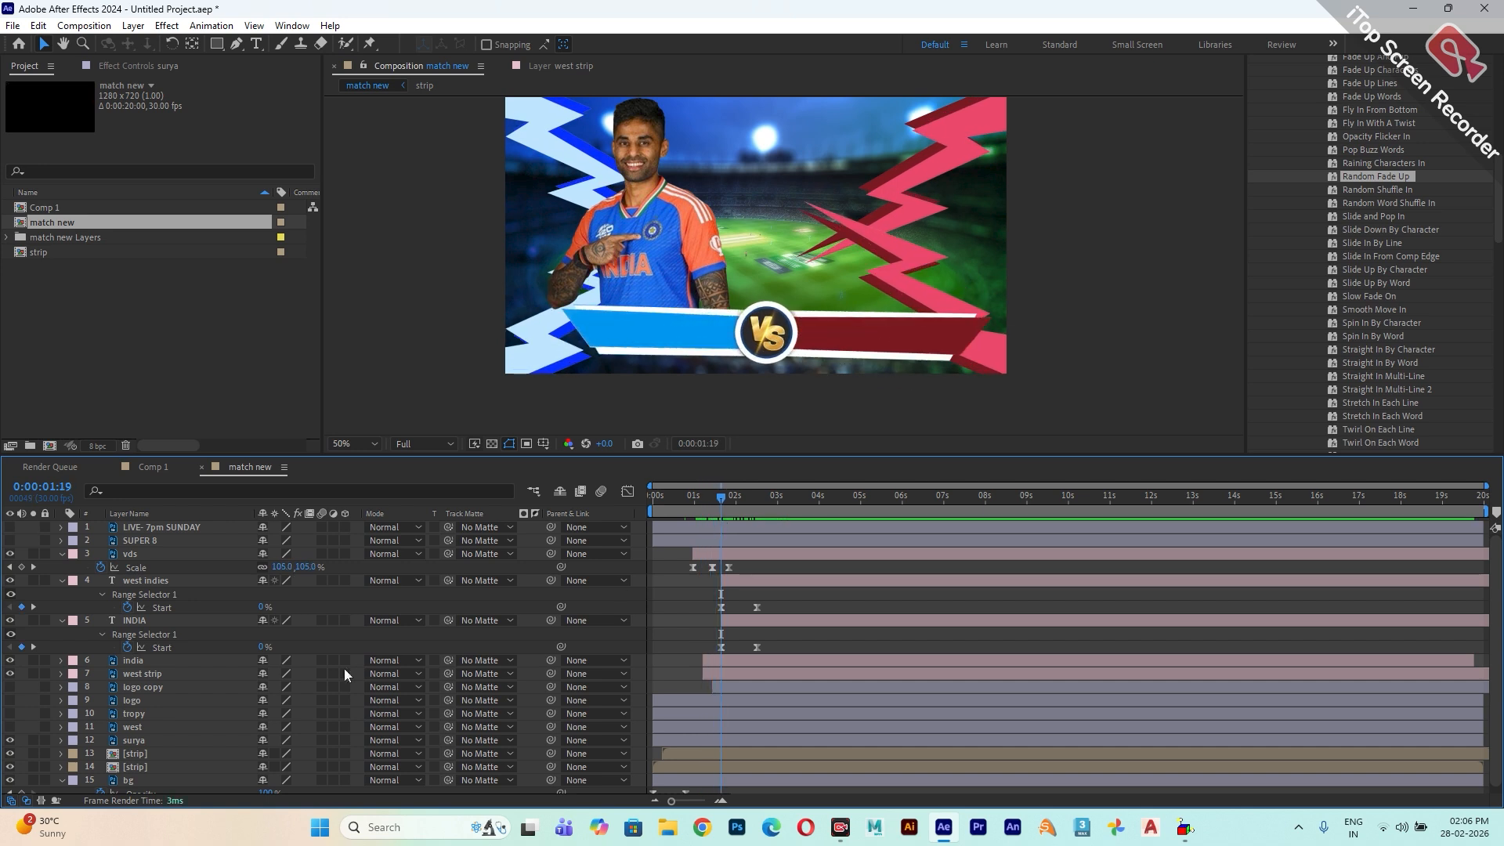
pyautogui.click(6, 742)
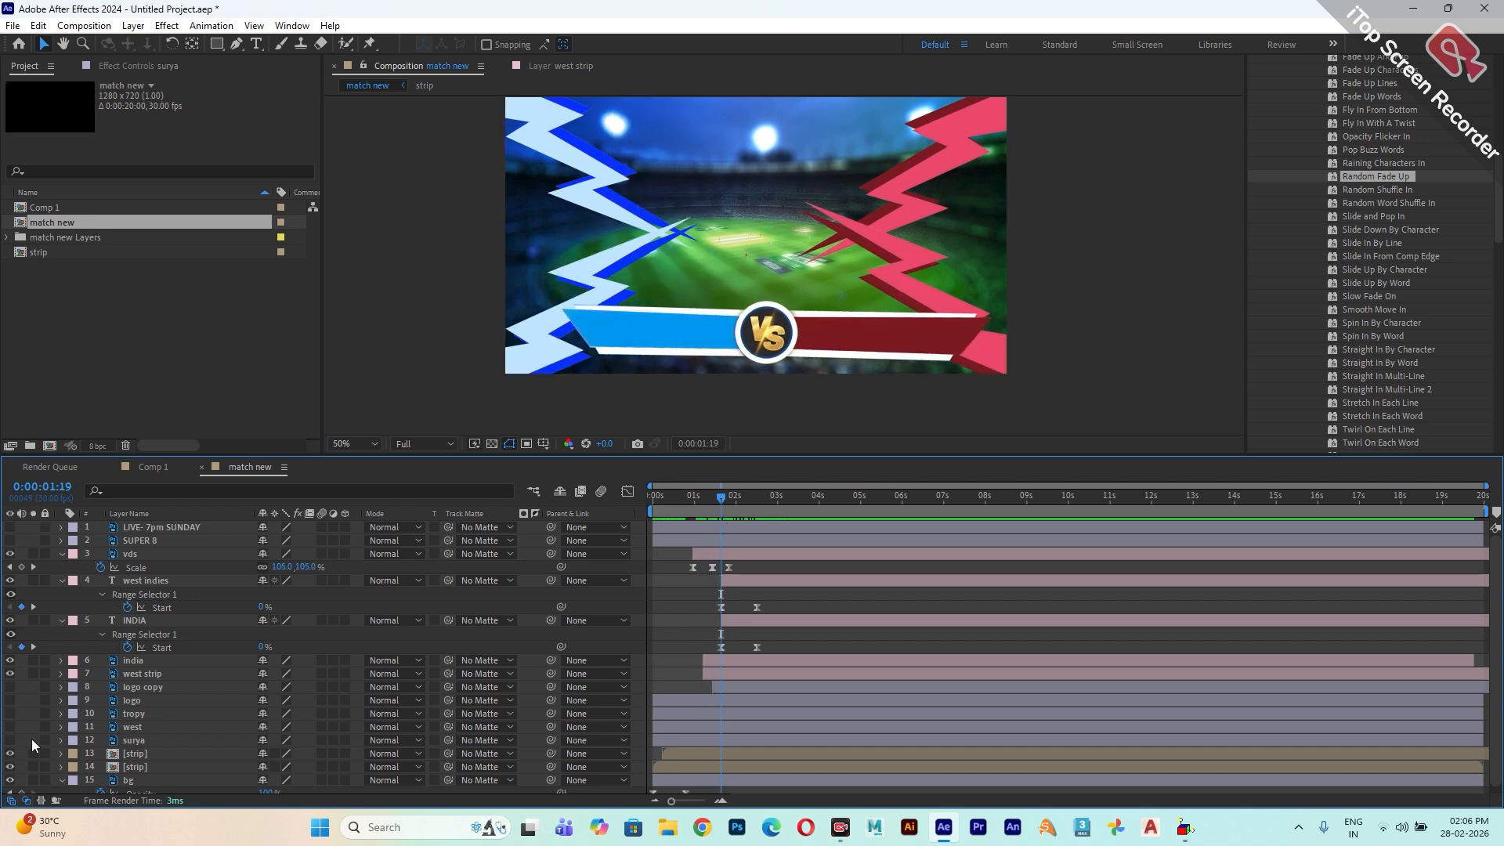
pyautogui.click(140, 713)
pyautogui.click(10, 713)
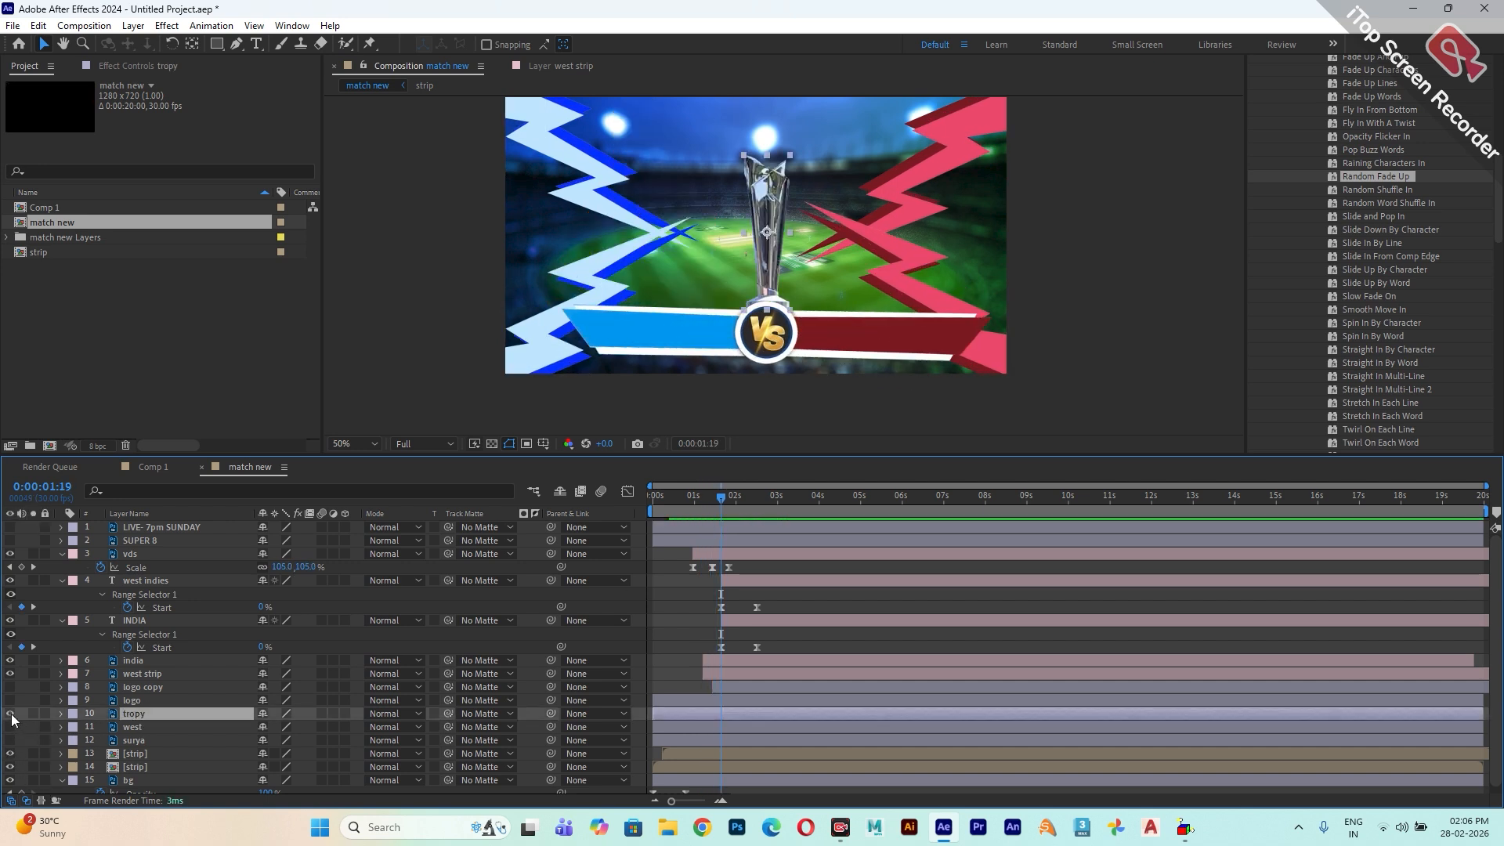
pyautogui.moveTo(718, 500)
pyautogui.mouseDown()
pyautogui.moveTo(702, 501)
pyautogui.moveTo(719, 503)
pyautogui.mouseUp()
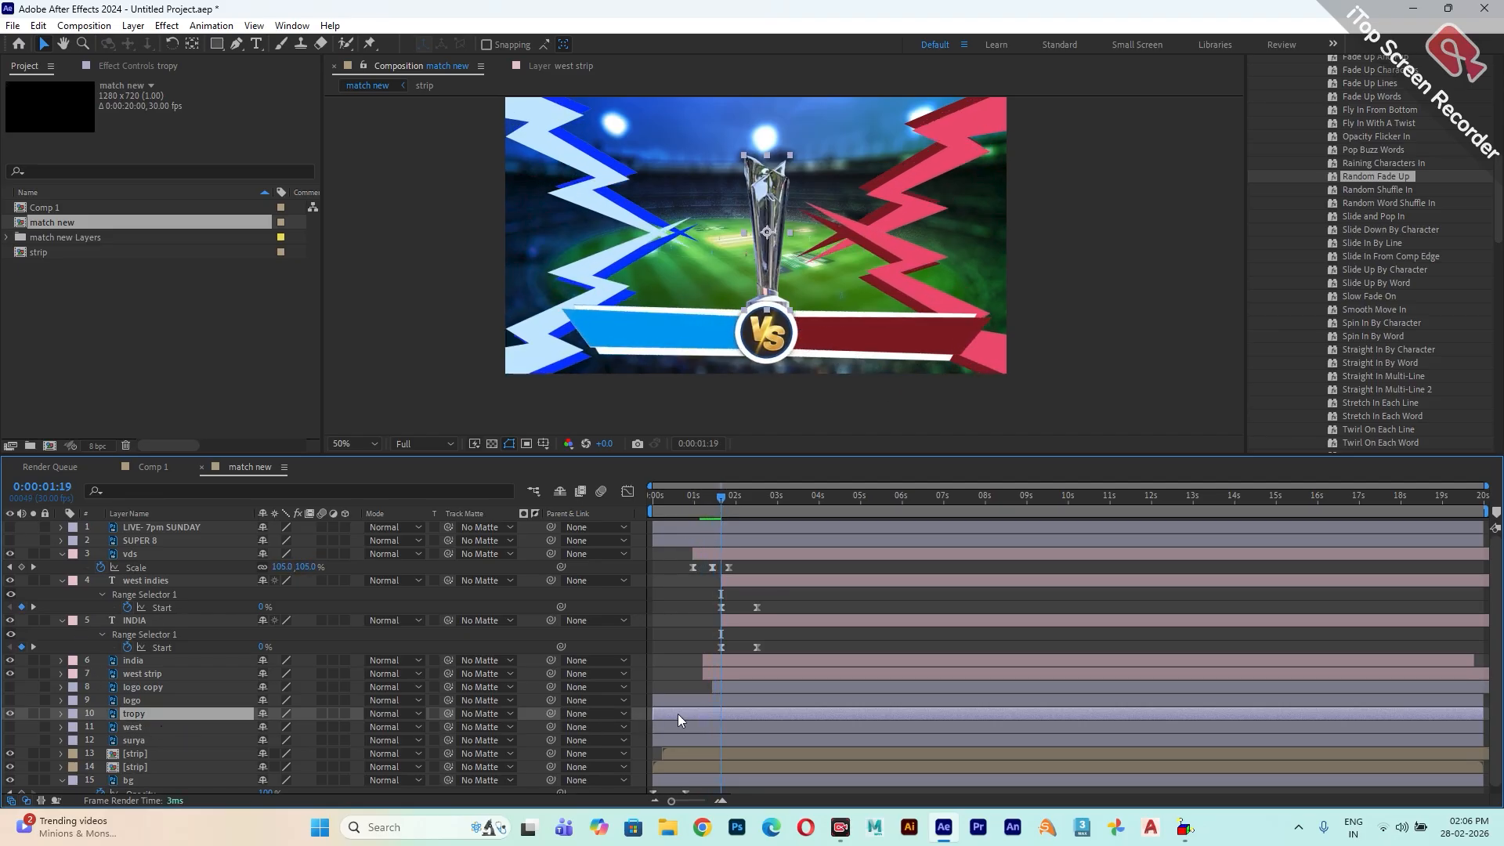
pyautogui.moveTo(679, 713); pyautogui.dragTo(752, 717)
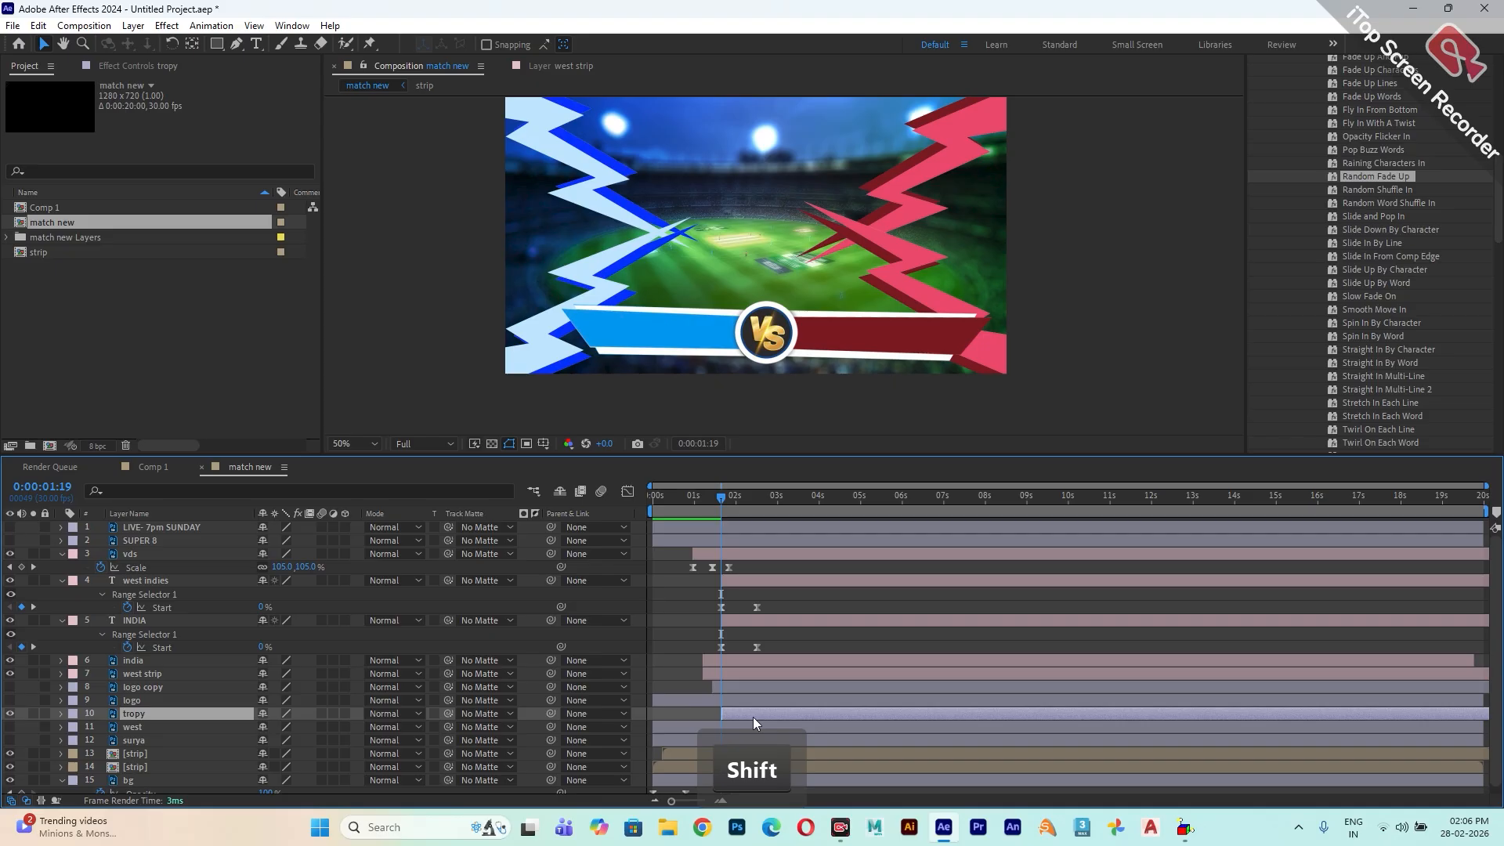
# - Reveal the tropy layer's Position and Rotation, and move its anchor point down to the trophy's base
pyautogui.press('p')
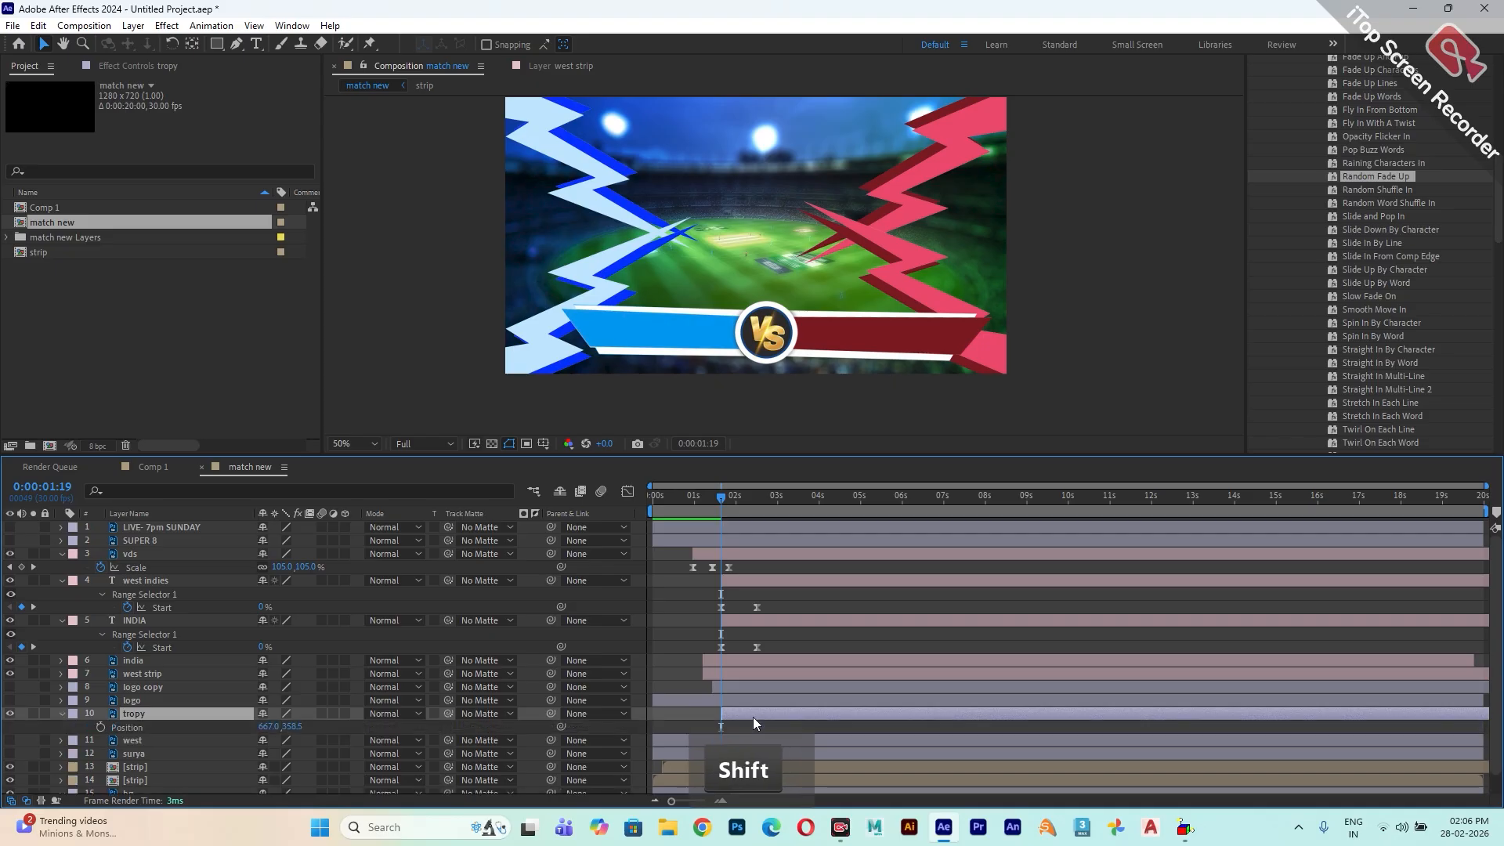
pyautogui.hotkey('shift', 'r')
pyautogui.scroll(-1, 752, 707)
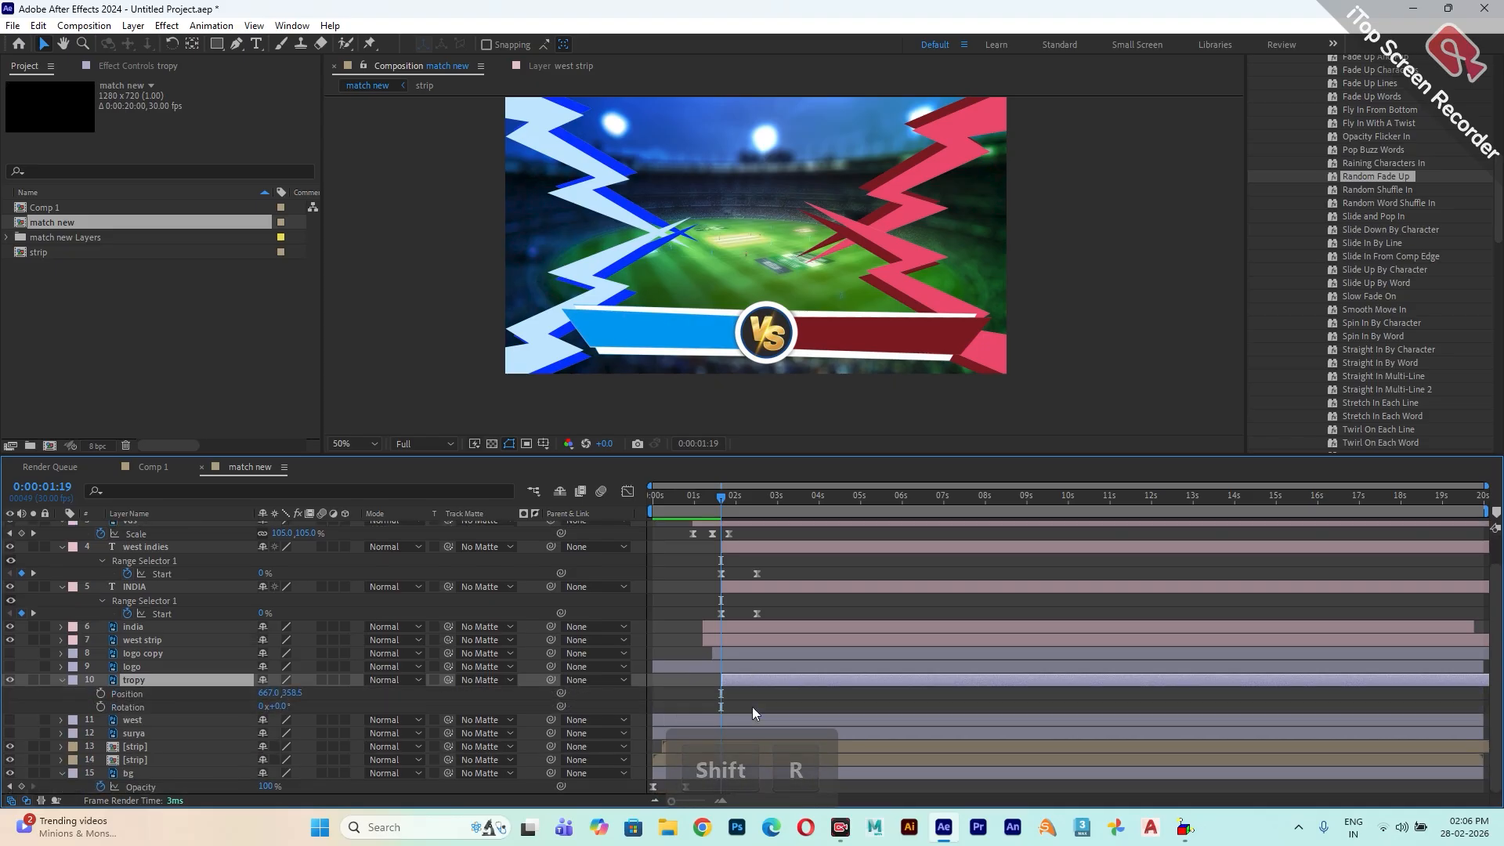
pyautogui.click(724, 500)
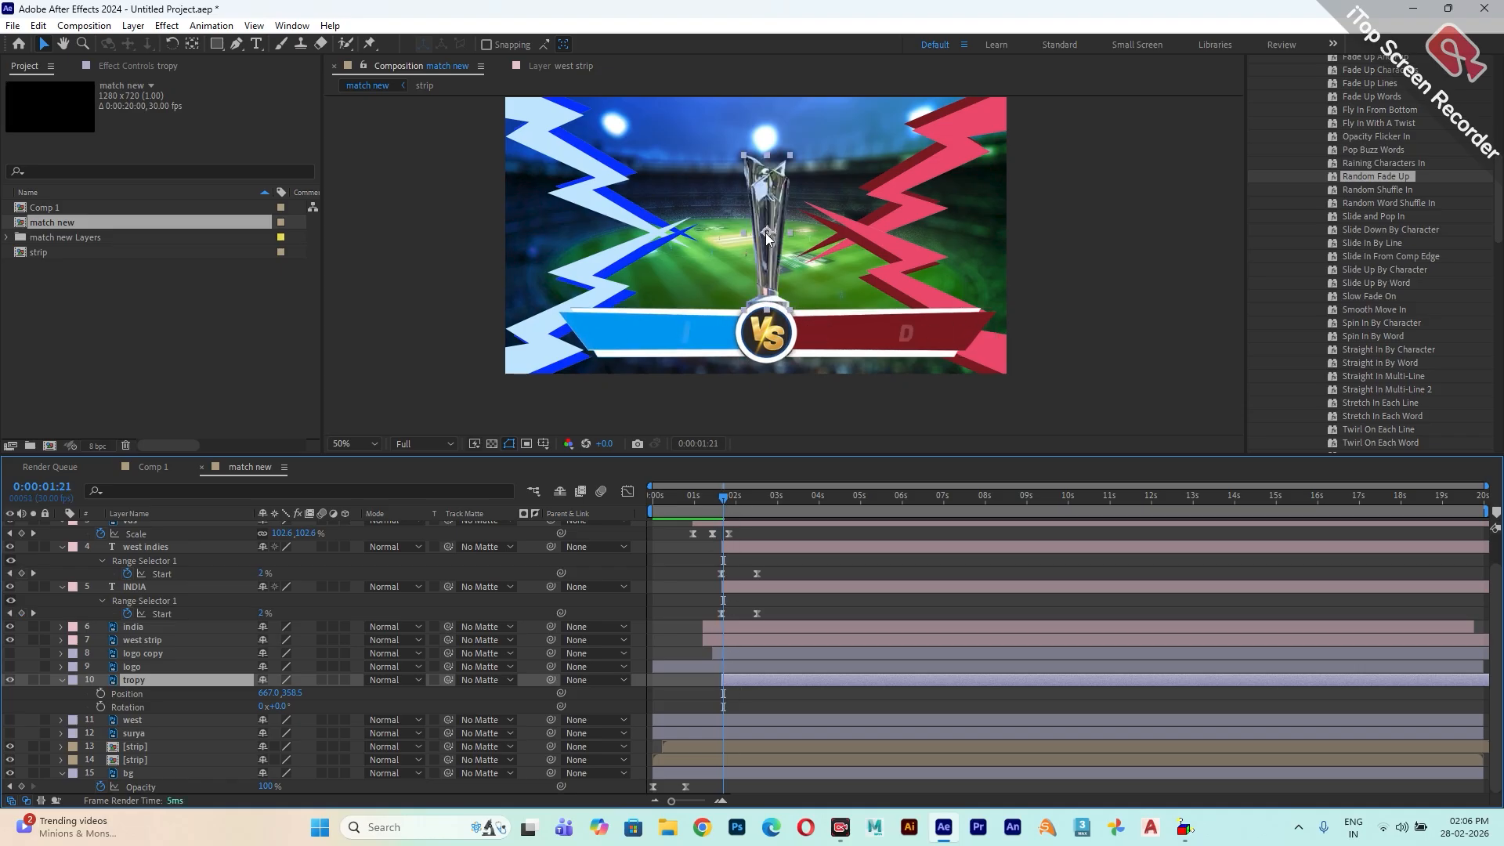
pyautogui.click(192, 44)
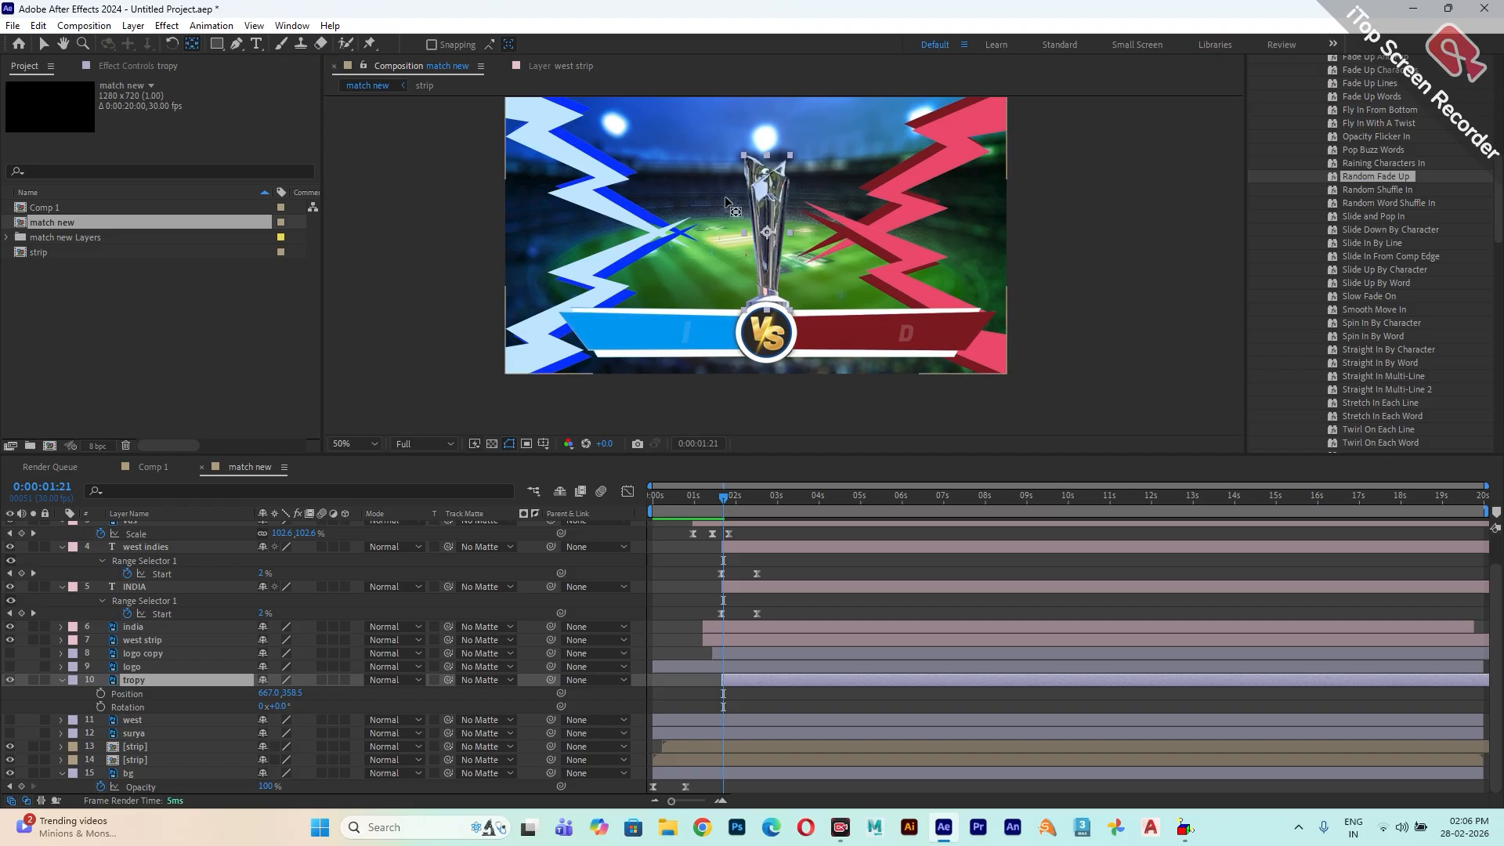
pyautogui.moveTo(766, 232); pyautogui.dragTo(767, 311)
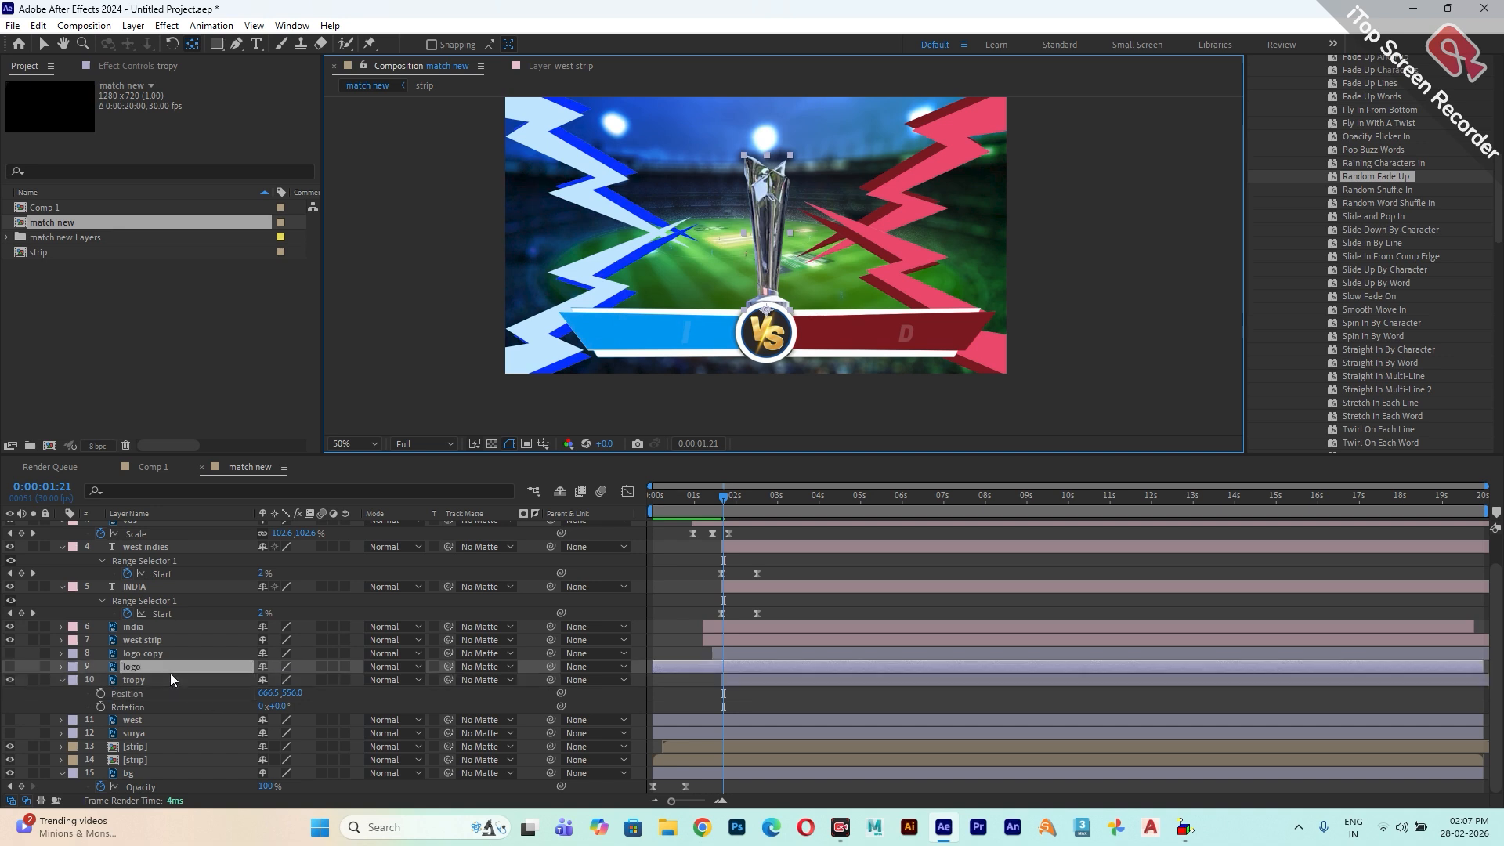
# - Add Position and Rotation keyframes to the tropy layer at 0:00:01:21 and 0:00:02:15
pyautogui.click(100, 694)
pyautogui.click(101, 706)
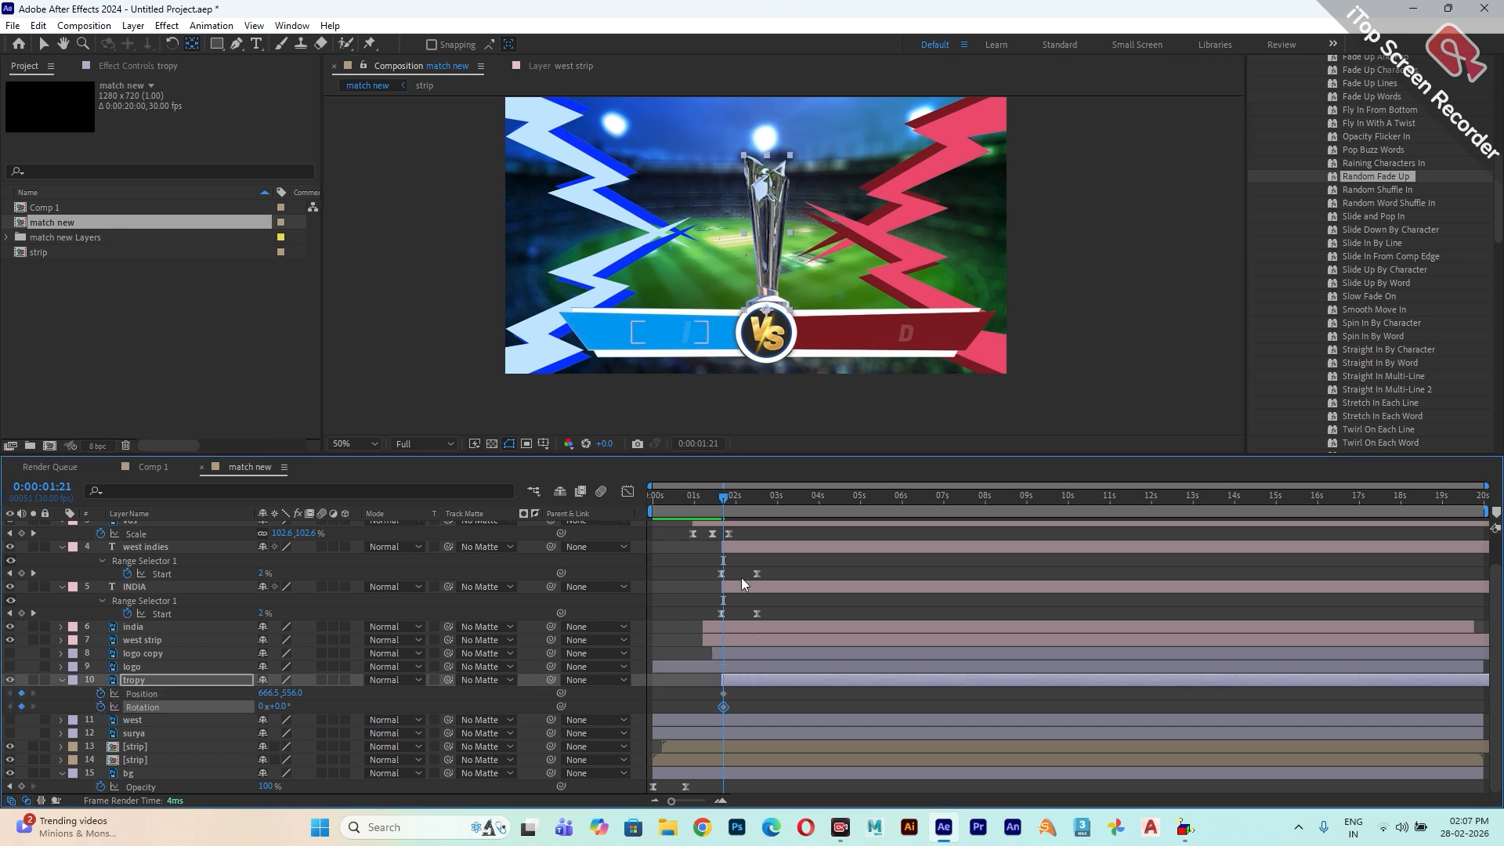
pyautogui.moveTo(732, 500); pyautogui.dragTo(759, 532)
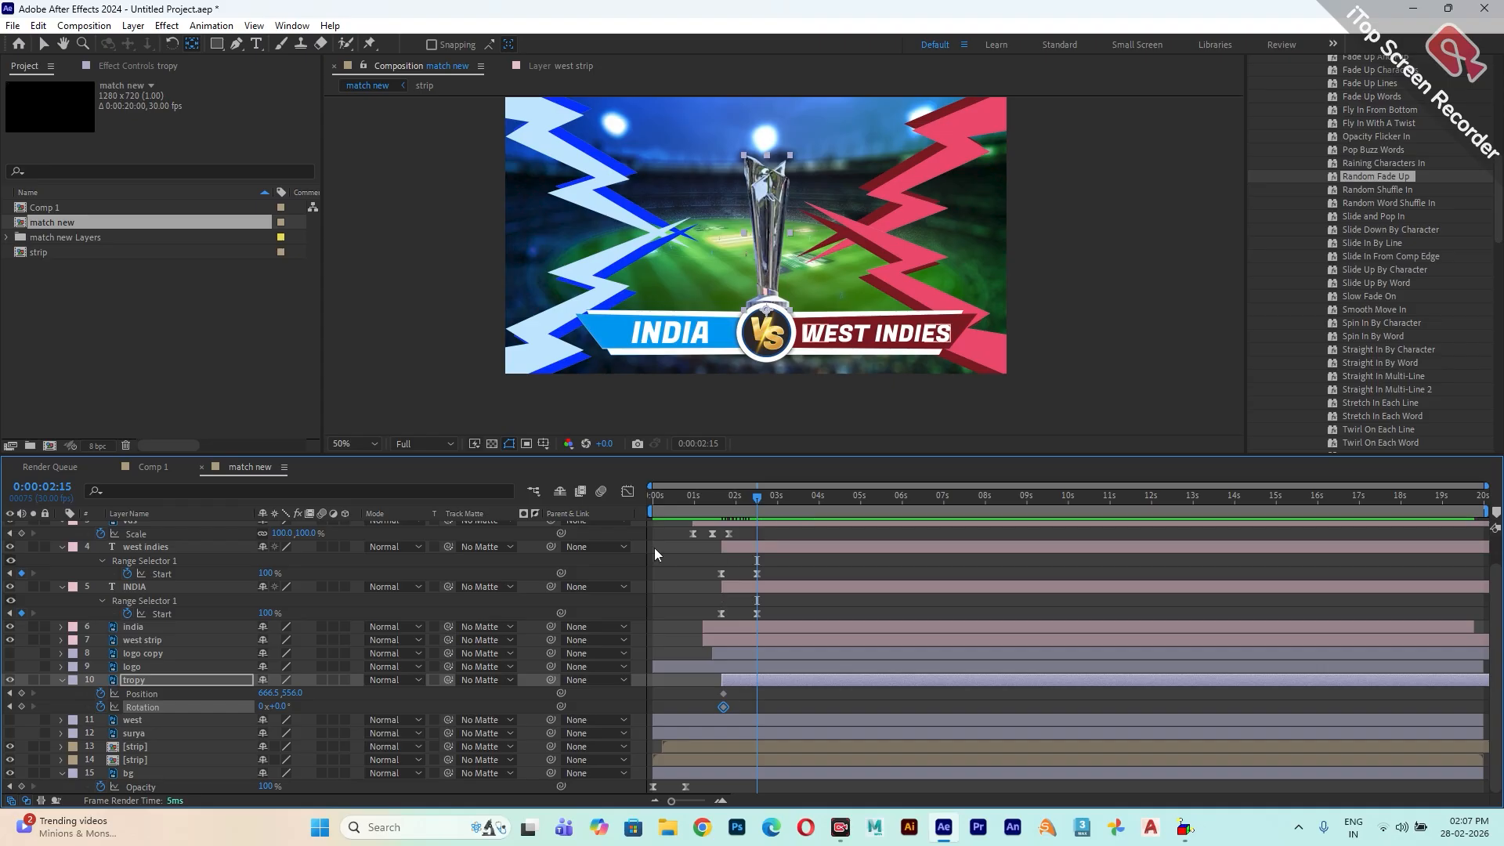
pyautogui.click(21, 706)
pyautogui.click(21, 694)
# - At 0:00:02:15, move the trophy straight up above the frame to Y position -52 and rotate it to -49°
pyautogui.scroll(-2, 697, 360)
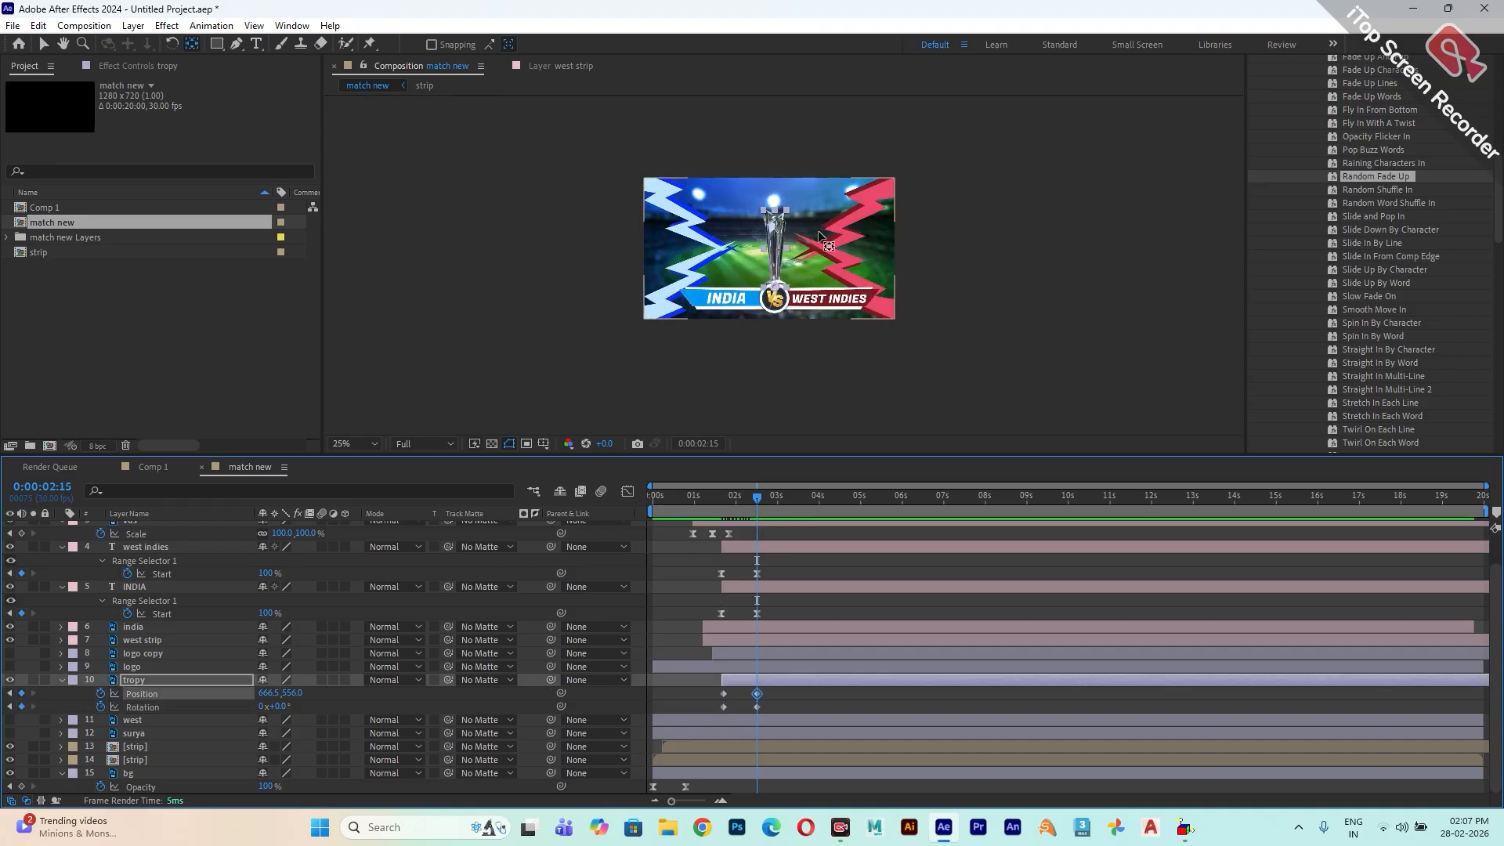
pyautogui.click(44, 43)
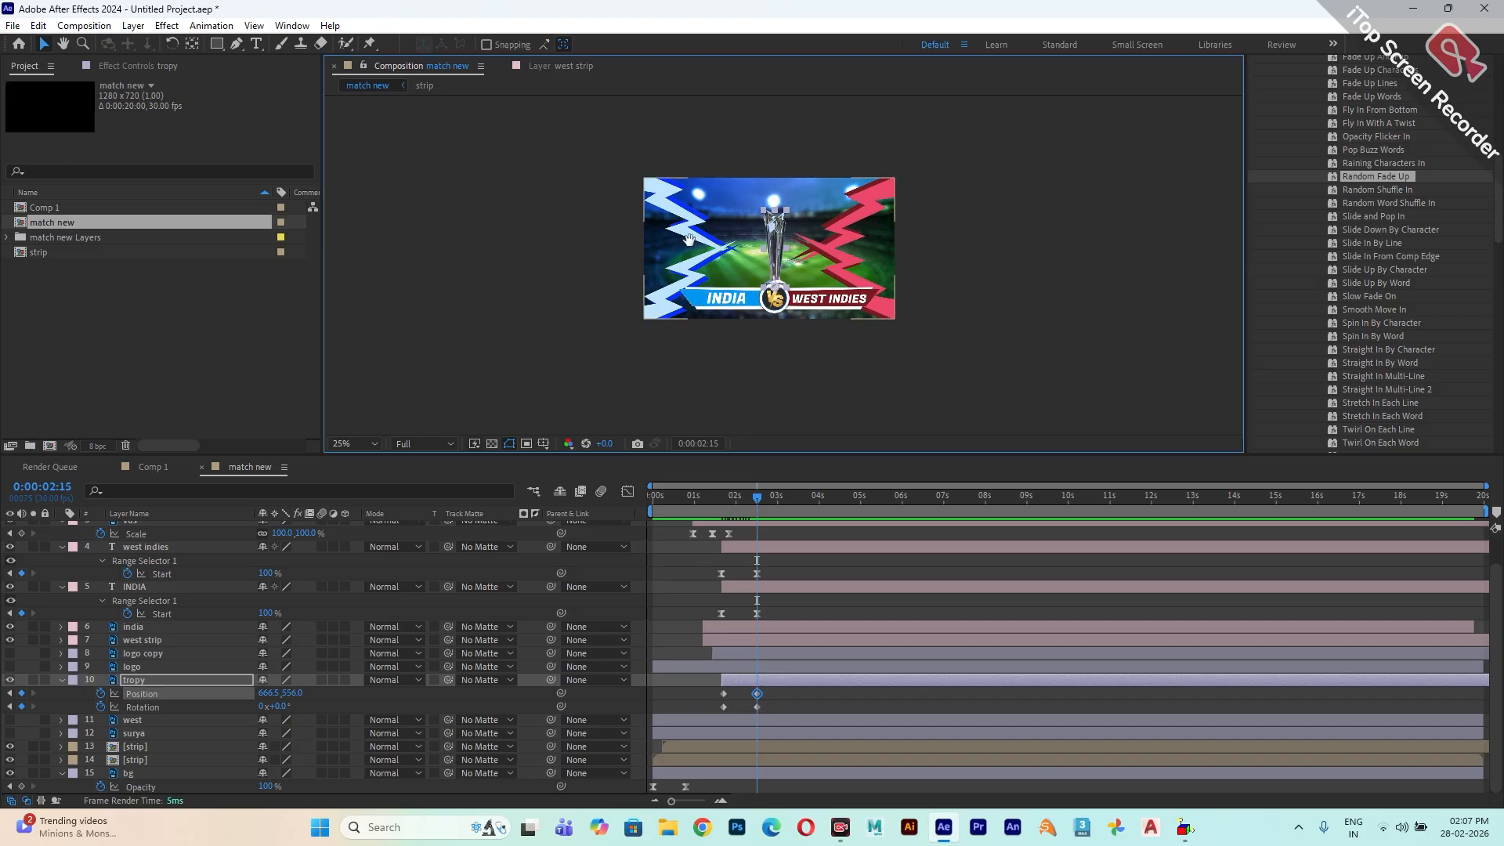
pyautogui.moveTo(780, 252); pyautogui.dragTo(766, 164)
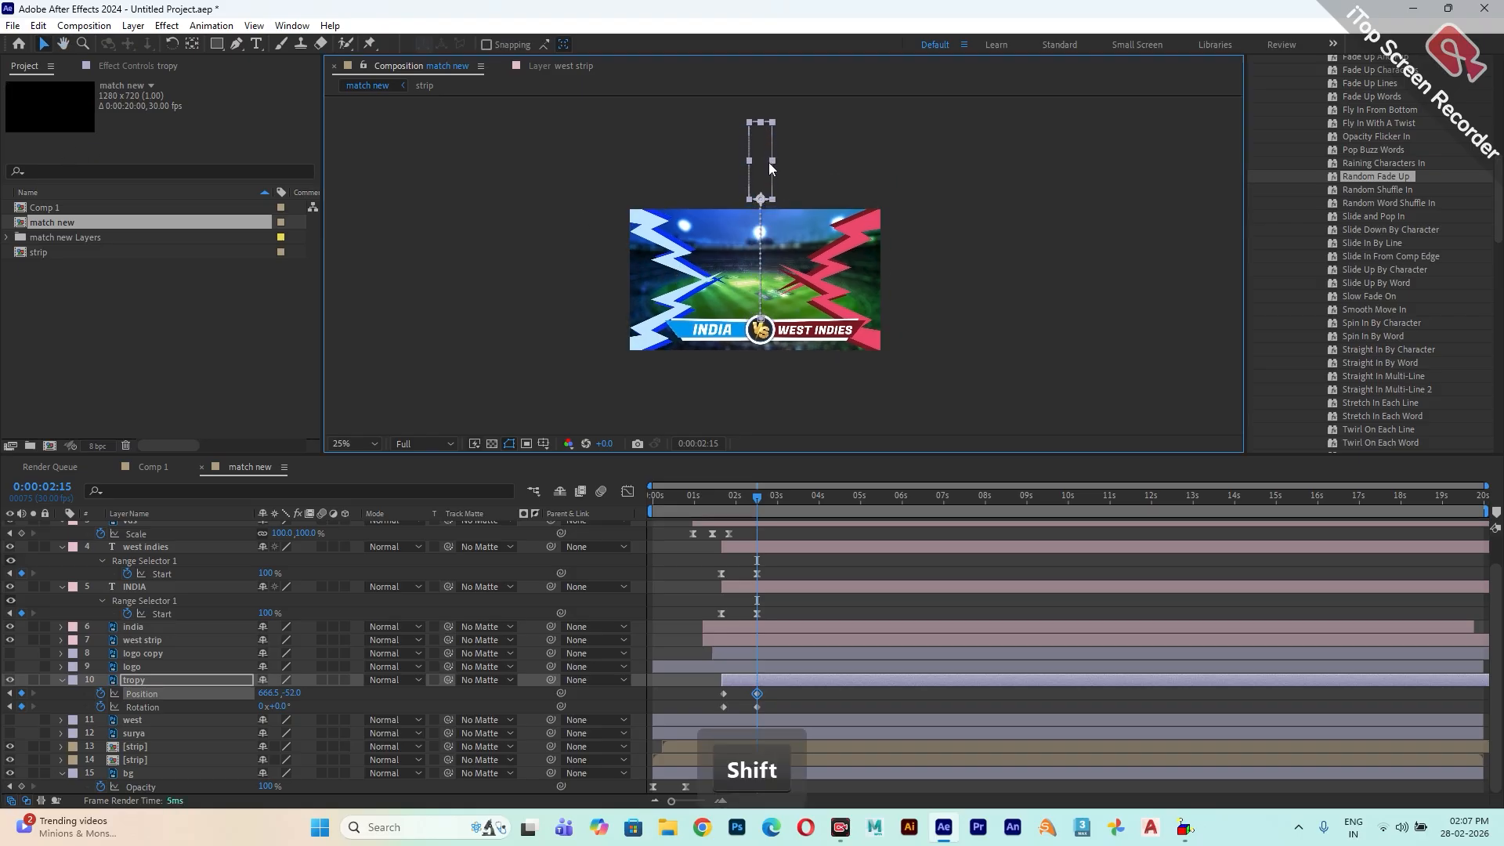
pyautogui.moveTo(273, 715); pyautogui.dragTo(265, 714)
# - Apply Easy Ease to all the tropy layer's Position and Rotation keyframes
pyautogui.moveTo(782, 689); pyautogui.dragTo(693, 722)
pyautogui.rightClick(725, 708)
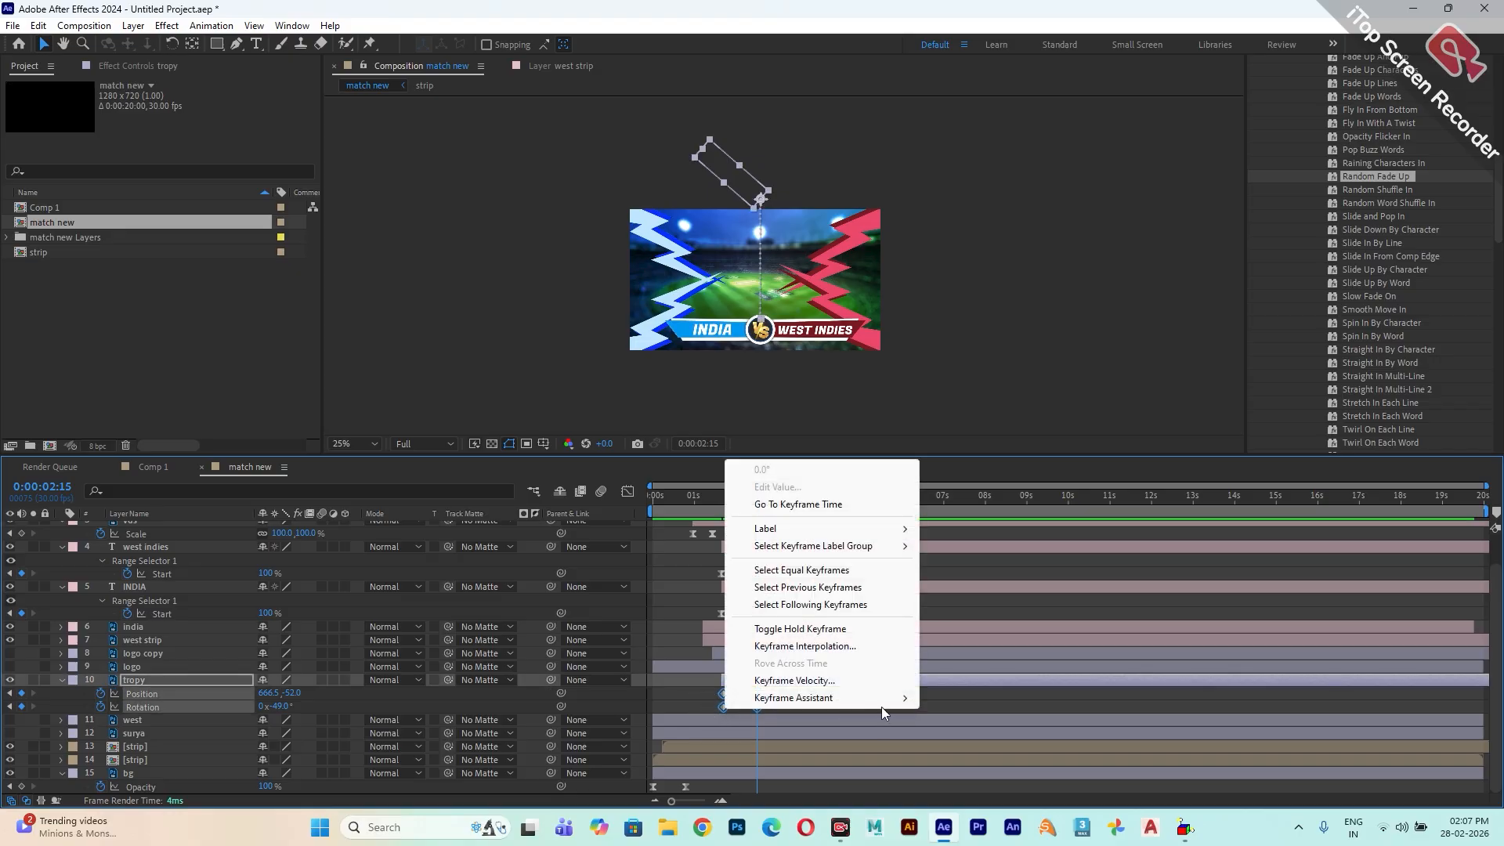
pyautogui.moveTo(885, 702)
pyautogui.click(992, 597)
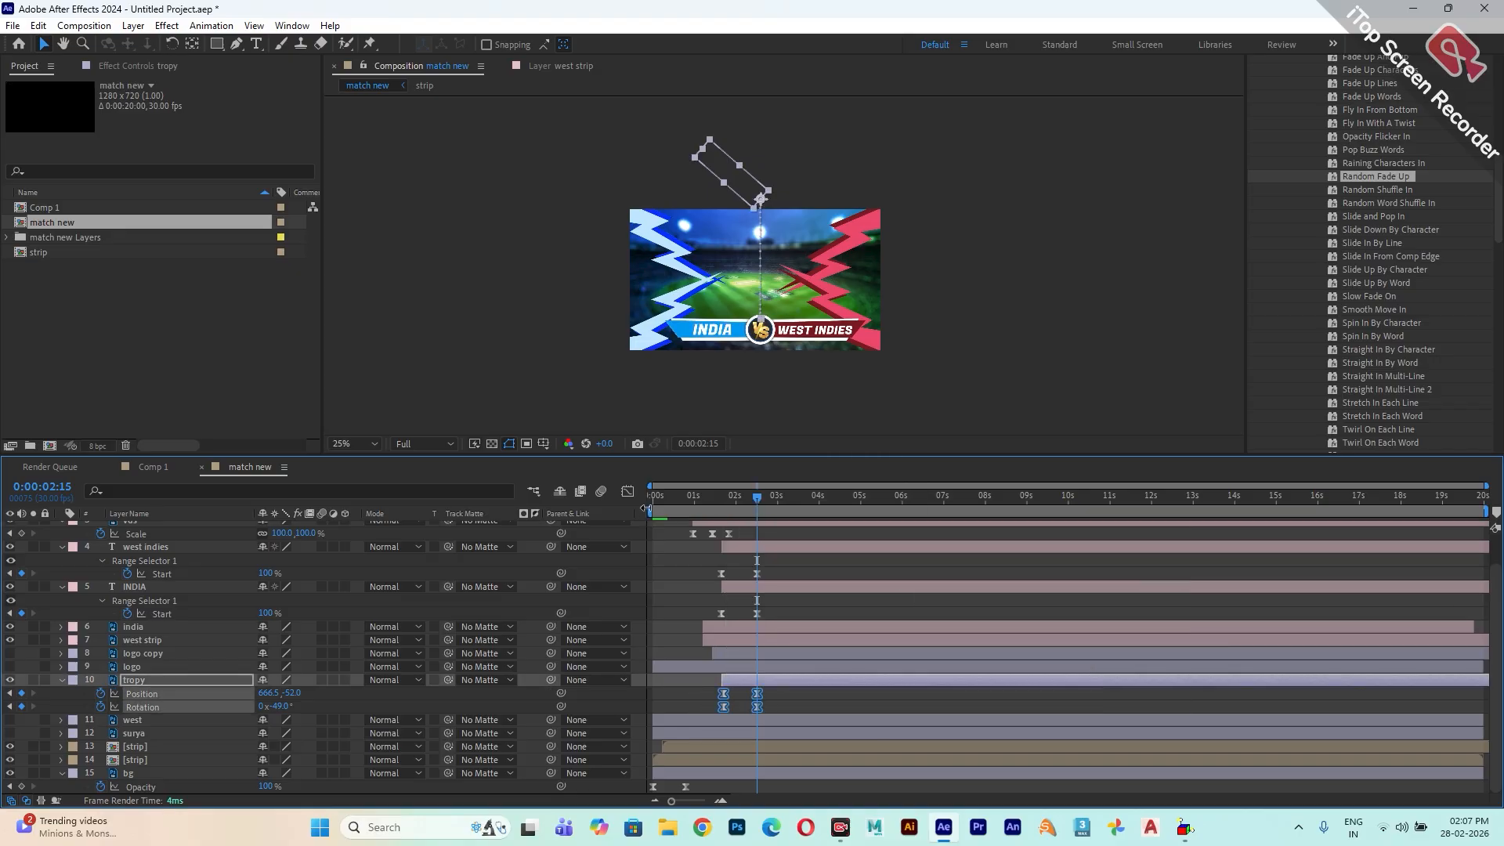
# - Reshape the trophy's Position and Rotation speed curves to peak early, with short easing on the first keyframes and long easing on the last
pyautogui.click(627, 491)
pyautogui.click(1028, 786)
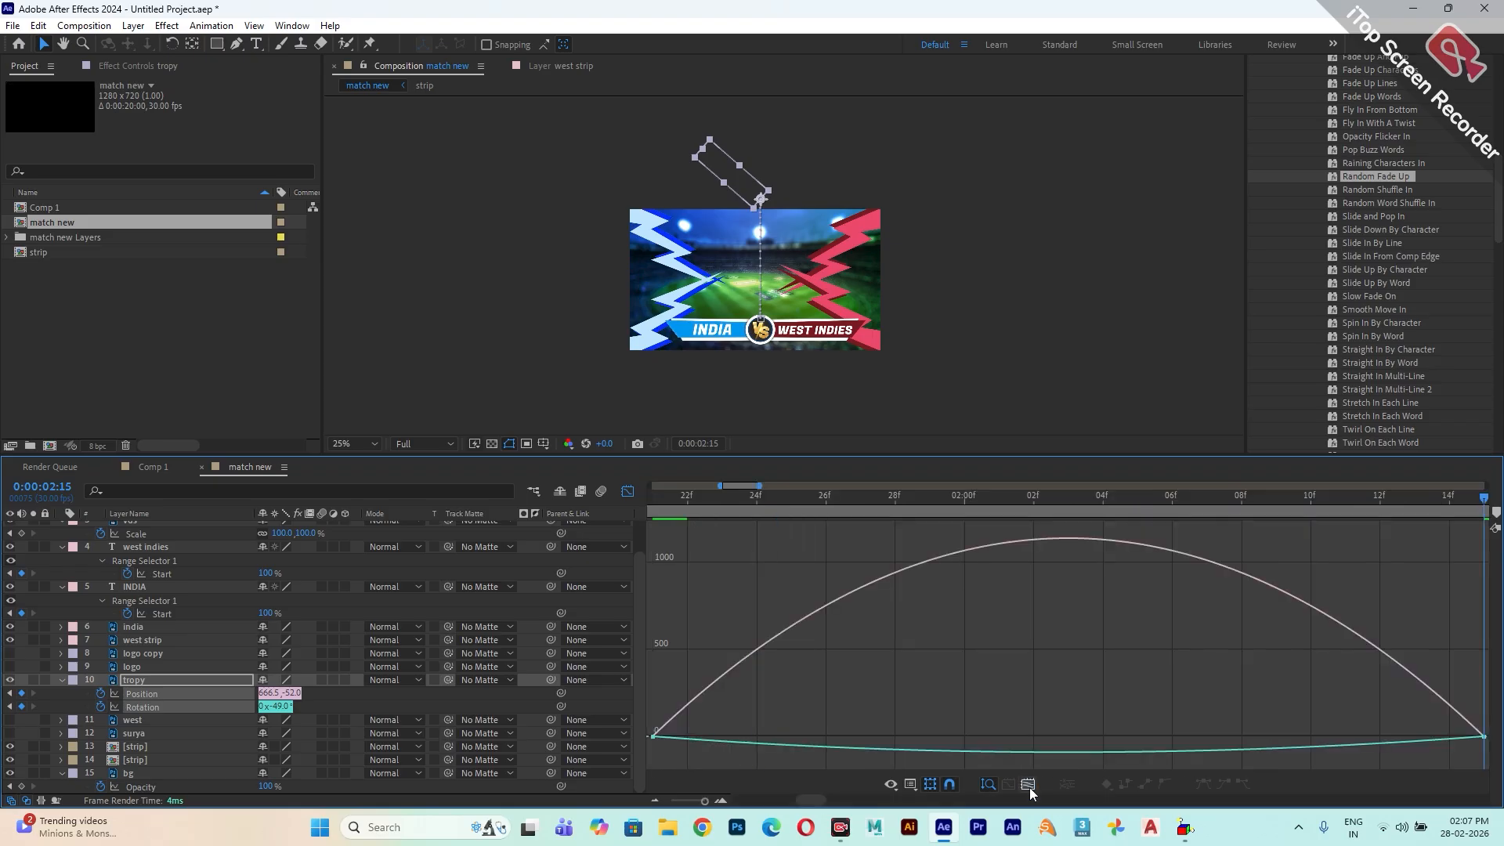
pyautogui.moveTo(792, 713); pyautogui.dragTo(647, 753)
pyautogui.moveTo(937, 745); pyautogui.dragTo(843, 746)
pyautogui.click(1028, 786)
pyautogui.moveTo(1258, 656); pyautogui.dragTo(1488, 760)
pyautogui.moveTo(1317, 737); pyautogui.dragTo(1158, 748)
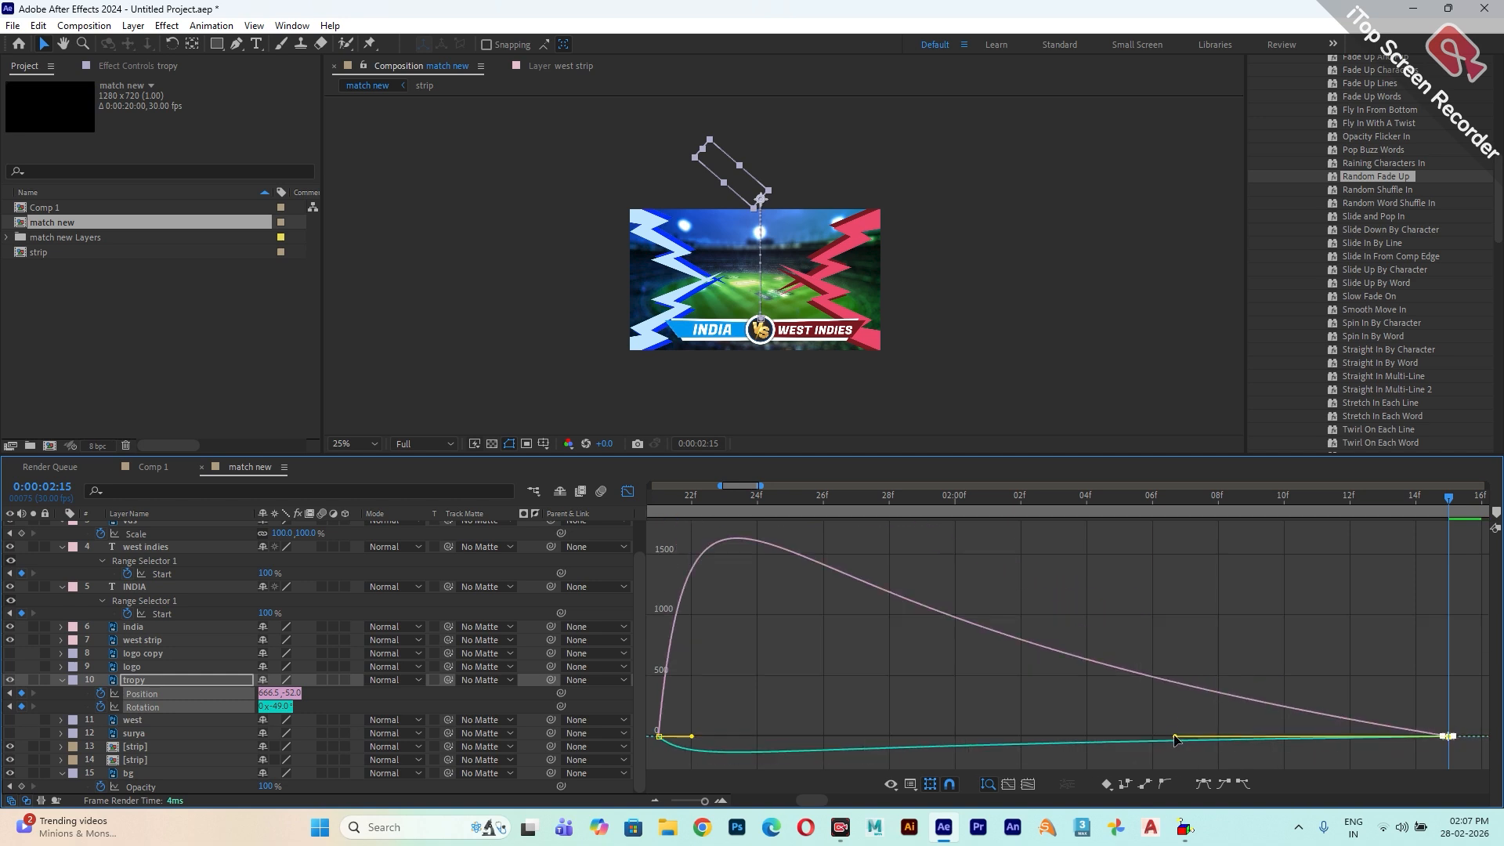
pyautogui.click(628, 491)
# - Preview the trophy's movement from 0:00:01:06 and scrub to 0:00:02:08 to inspect it
pyautogui.moveTo(704, 801); pyautogui.dragTo(674, 803)
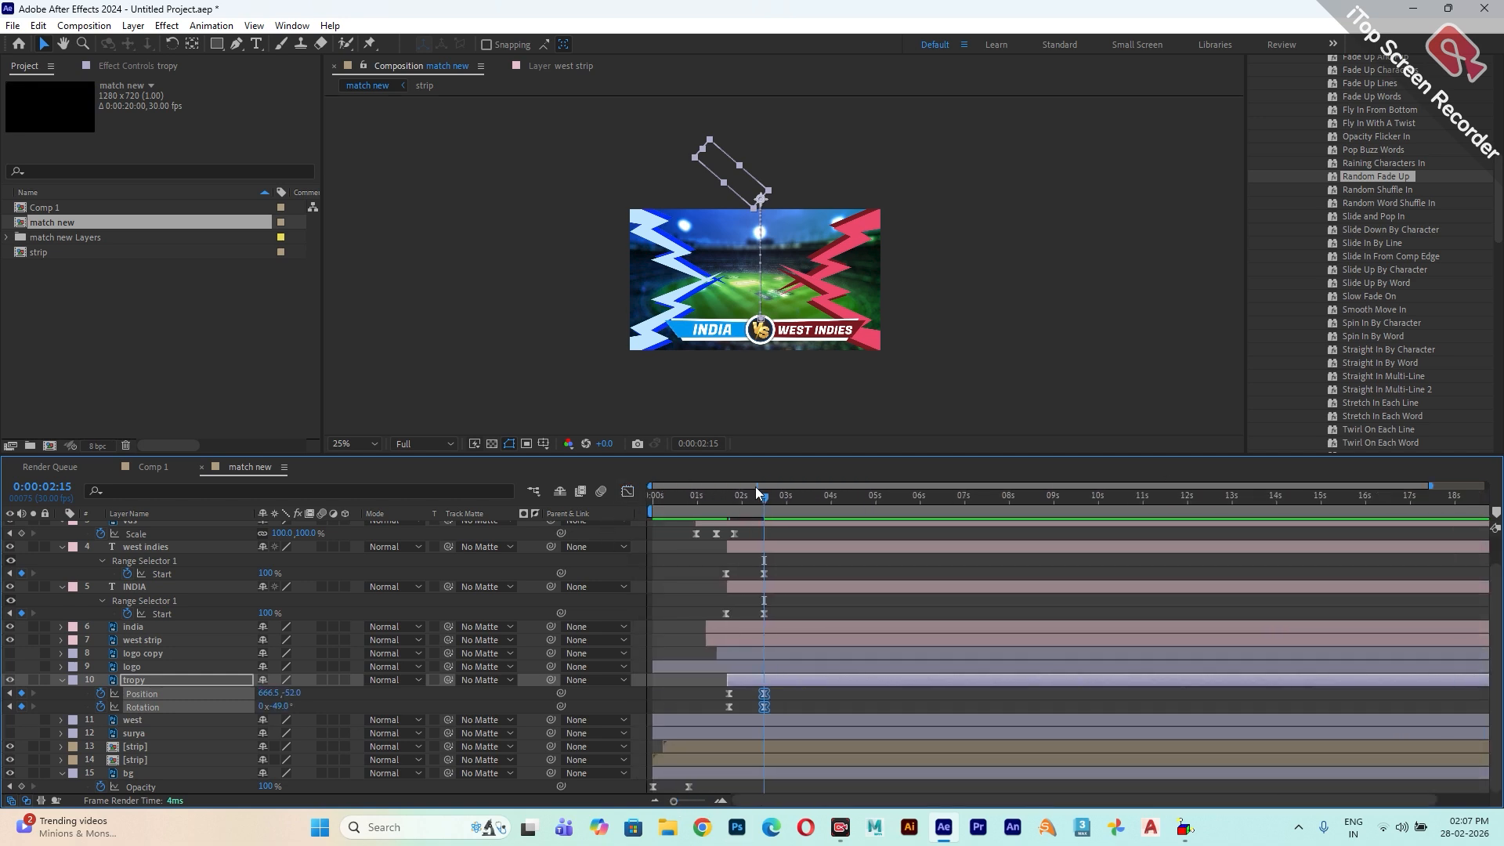
pyautogui.moveTo(755, 488); pyautogui.dragTo(737, 500)
pyautogui.press('space')
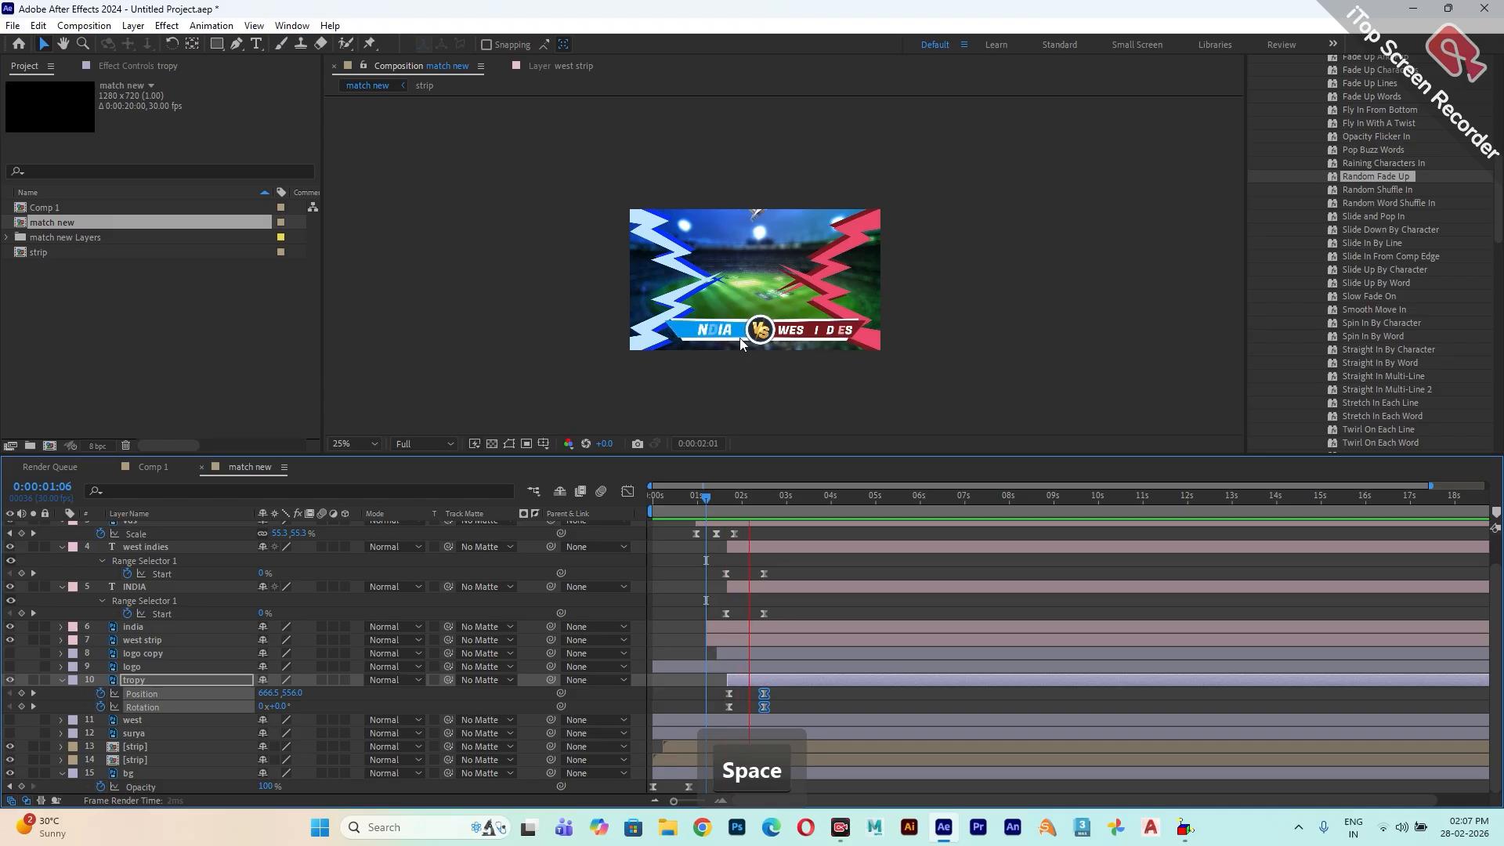
pyautogui.moveTo(780, 507); pyautogui.dragTo(754, 529)
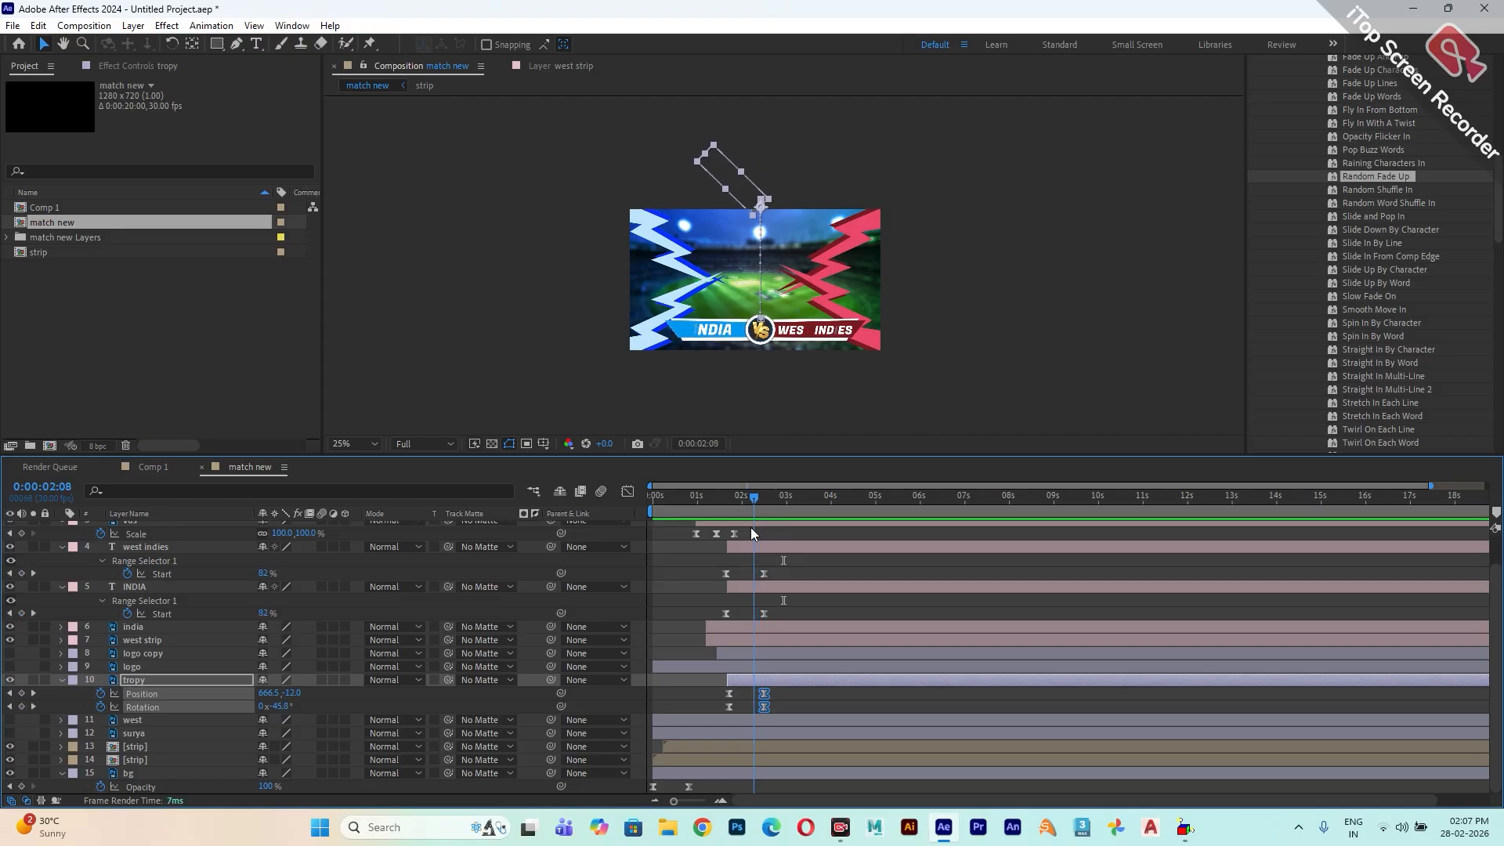
# - Shift the tropy layer and its Position and Rotation keyframes earlier to start at about 0:00:01:07, previewing the timing
pyautogui.moveTo(743, 697); pyautogui.dragTo(802, 711)
pyautogui.moveTo(754, 508); pyautogui.dragTo(711, 518)
pyautogui.moveTo(715, 522)
pyautogui.mouseDown()
pyautogui.moveTo(694, 523)
pyautogui.moveTo(719, 532)
pyautogui.mouseUp()
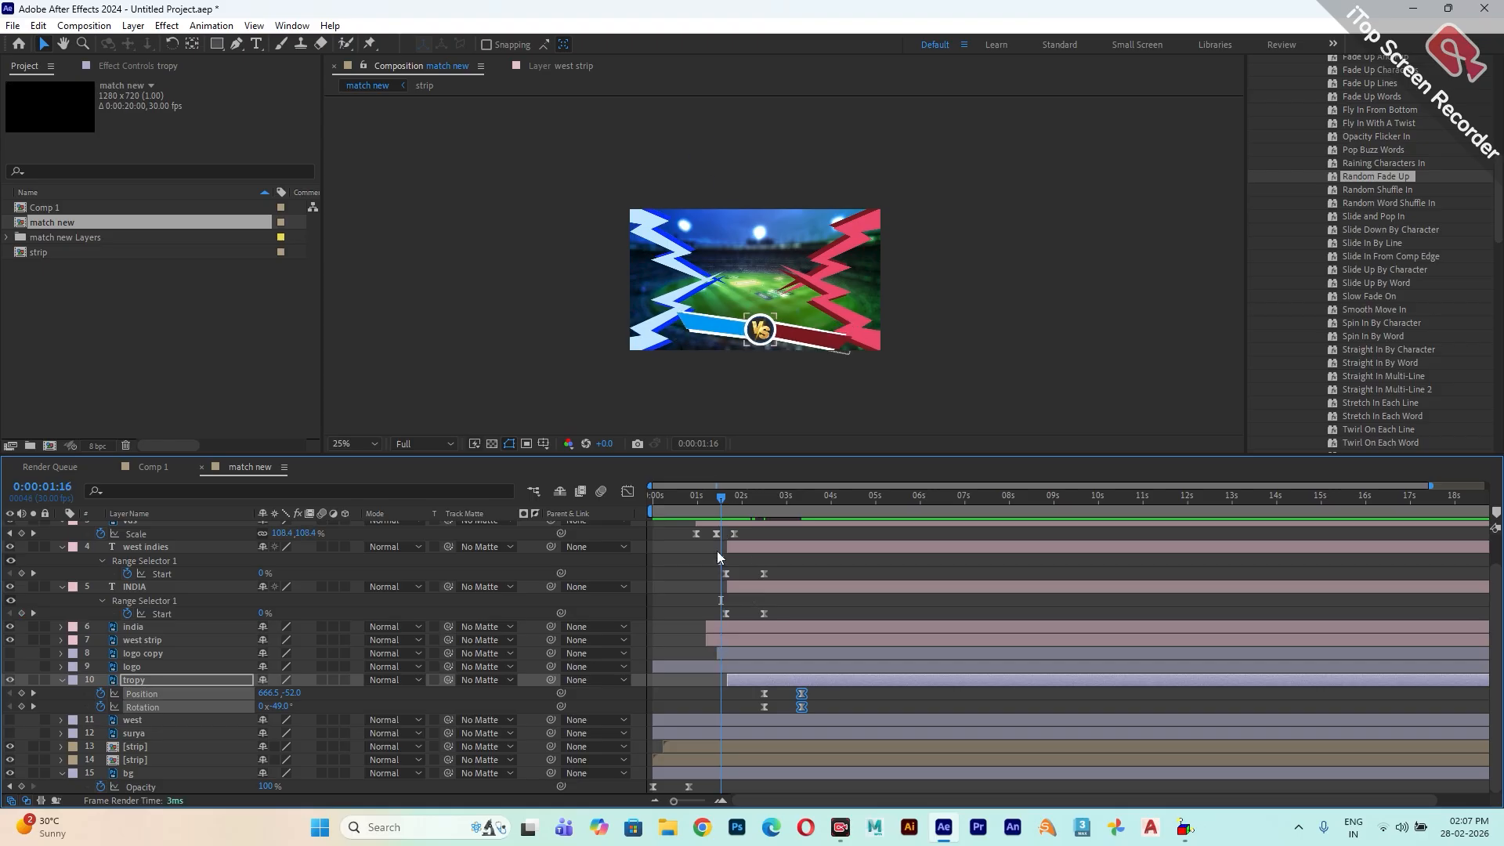
pyautogui.moveTo(728, 678); pyautogui.dragTo(765, 709)
pyautogui.press('space')
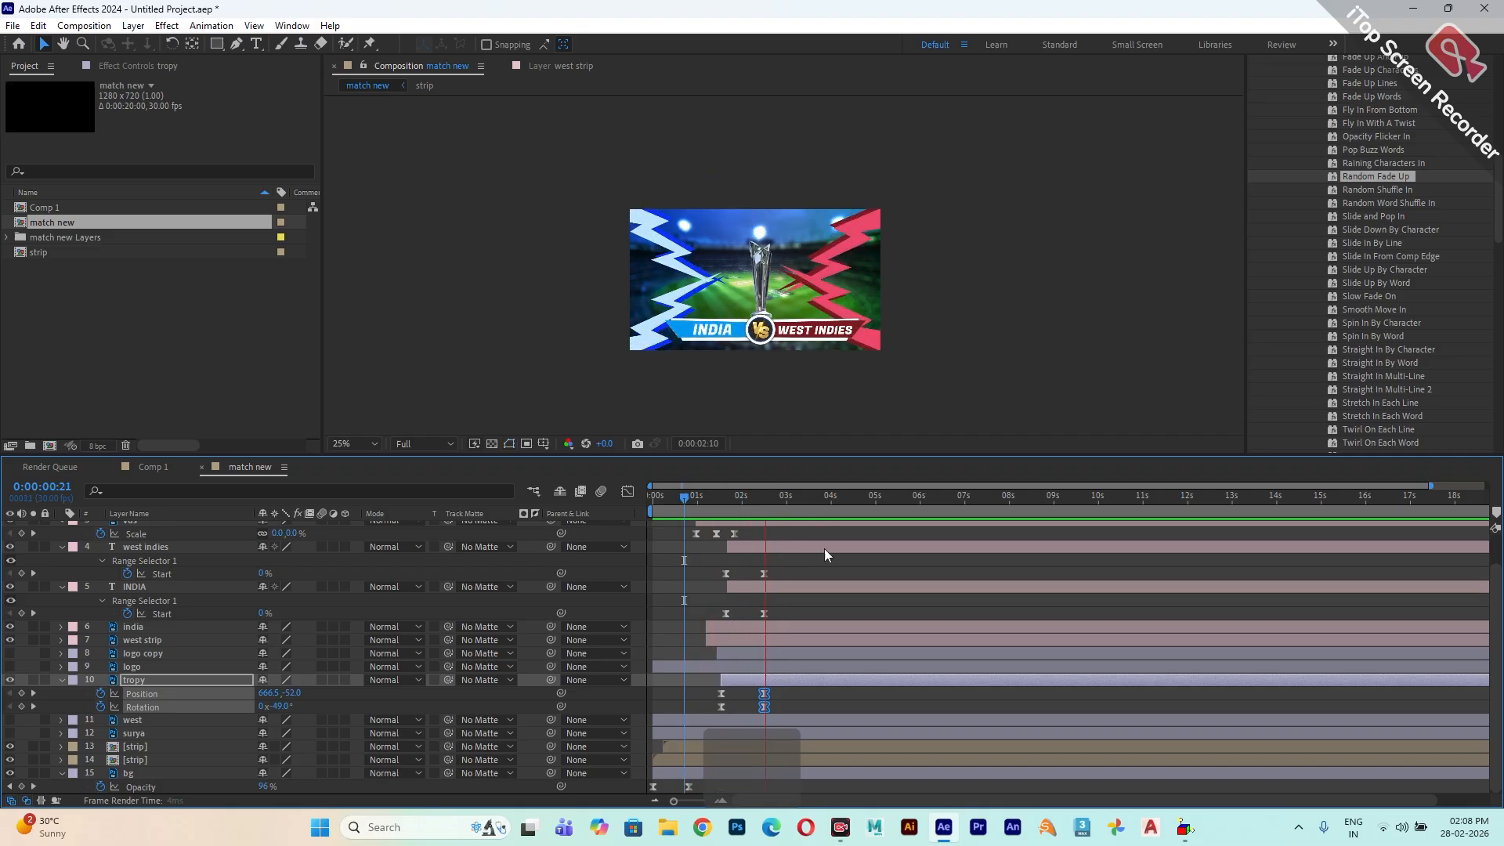
pyautogui.press('space')
pyautogui.moveTo(750, 691); pyautogui.dragTo(736, 689)
pyautogui.press('space')
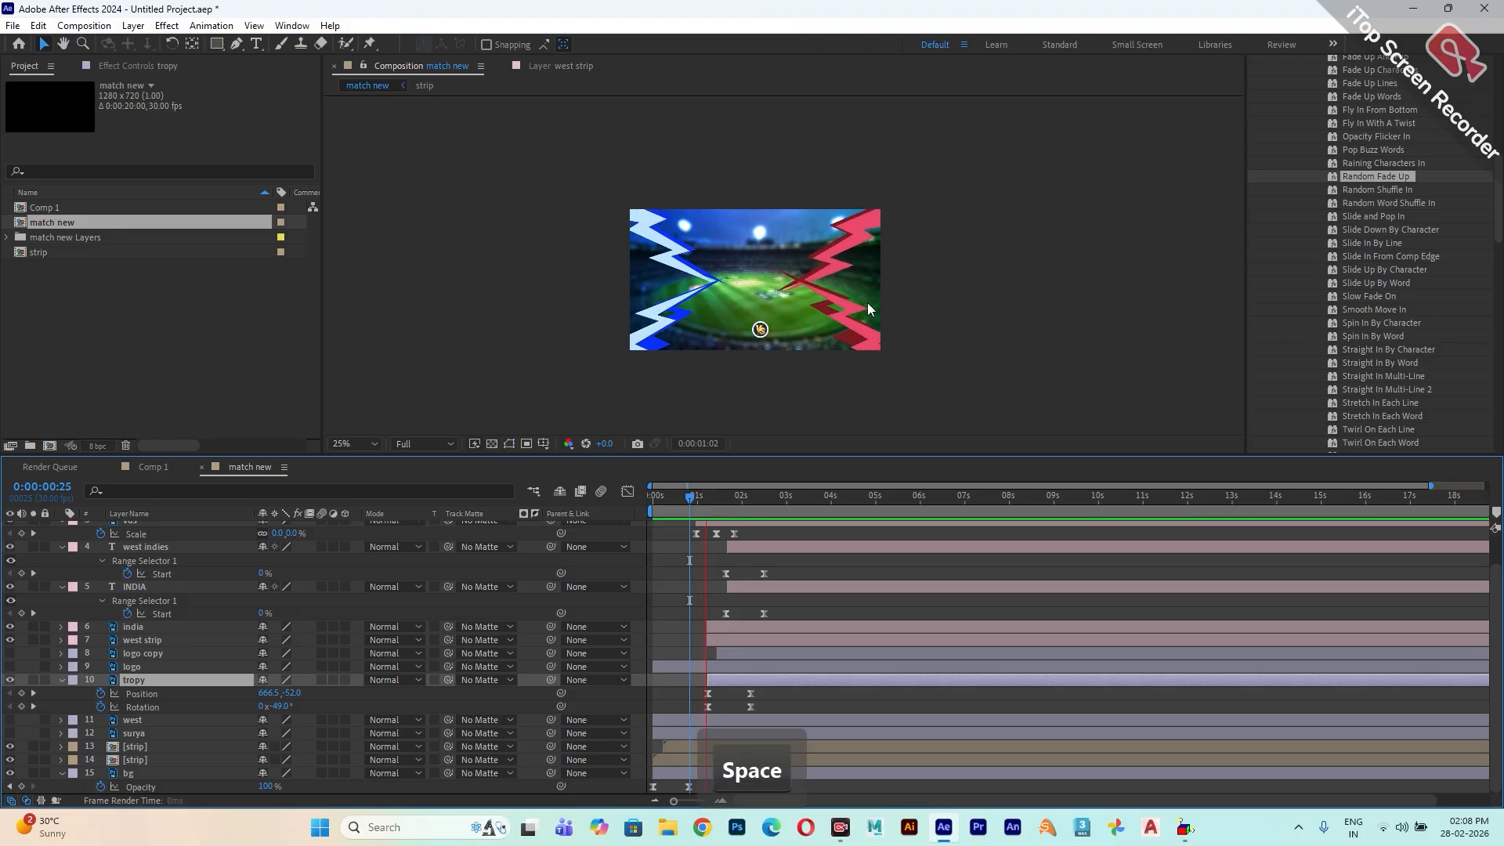
# - Move the trophy's final Position and Rotation keyframes to about 0:00:01:24 and preview the faster entrance
pyautogui.moveTo(780, 713); pyautogui.dragTo(733, 693)
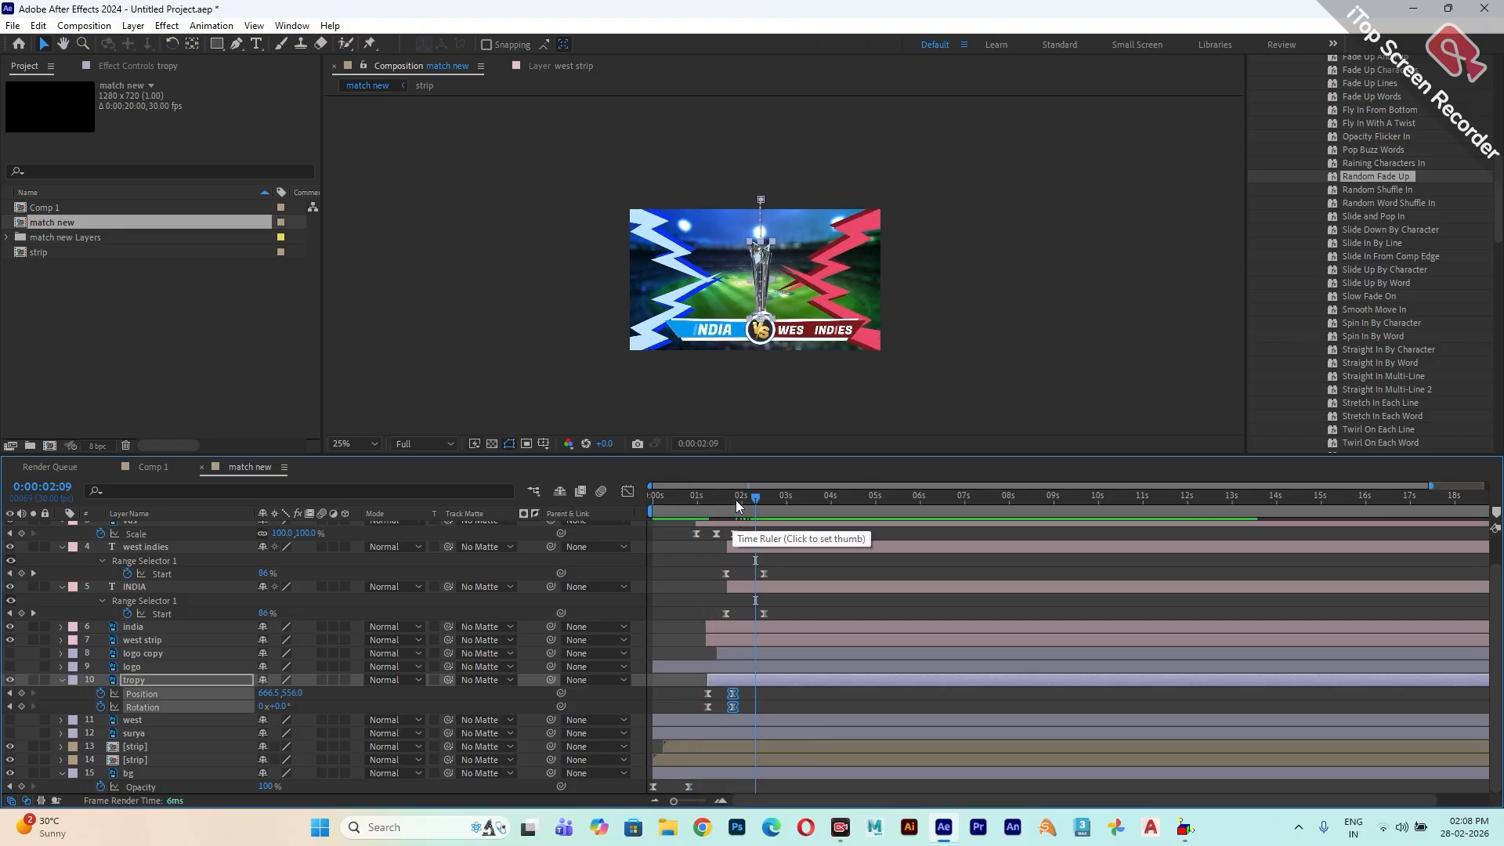
pyautogui.press('space')
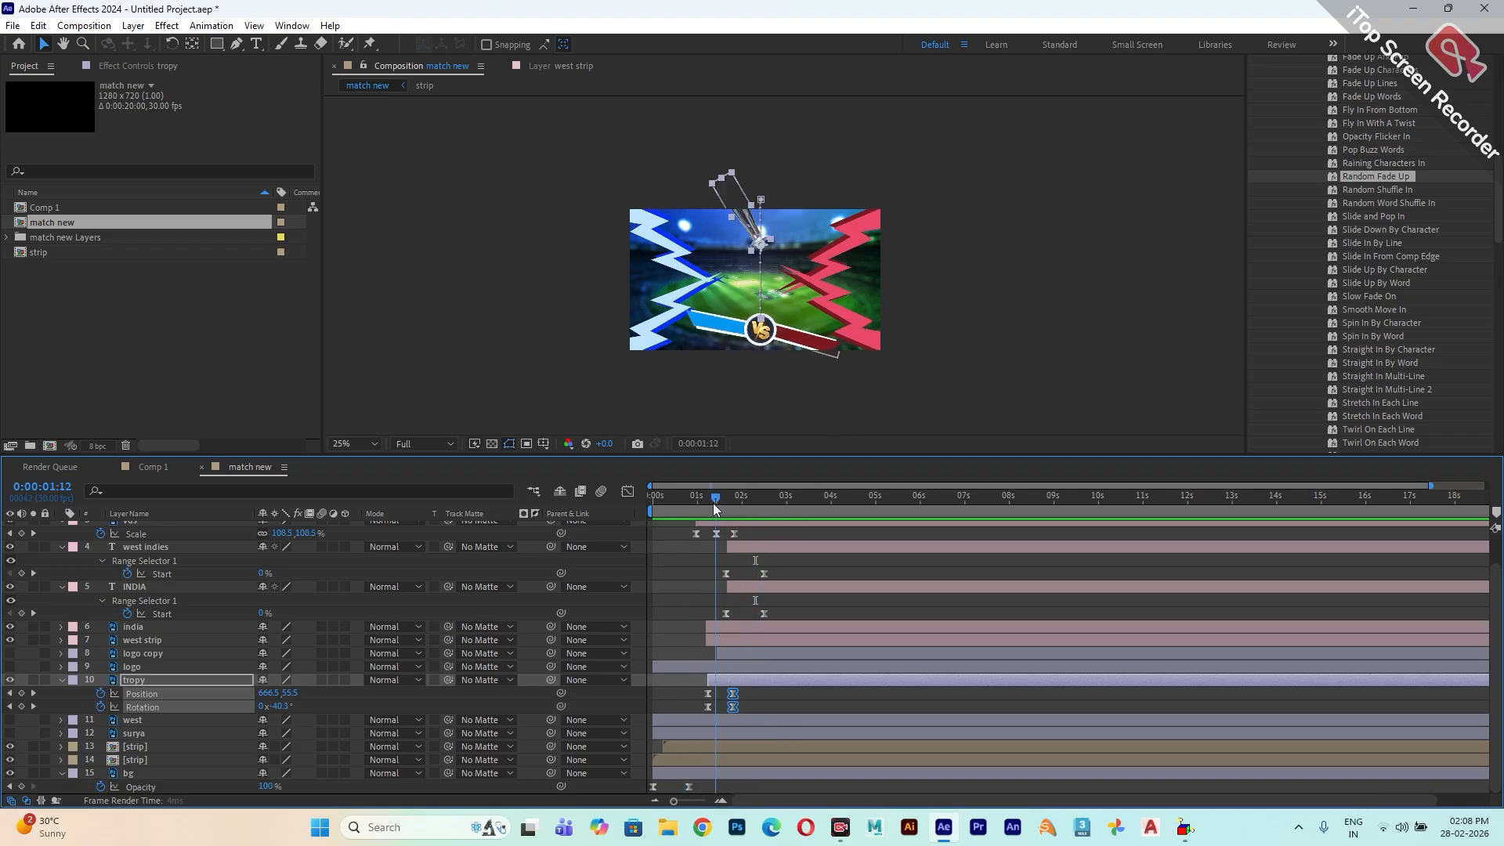
pyautogui.press('space')
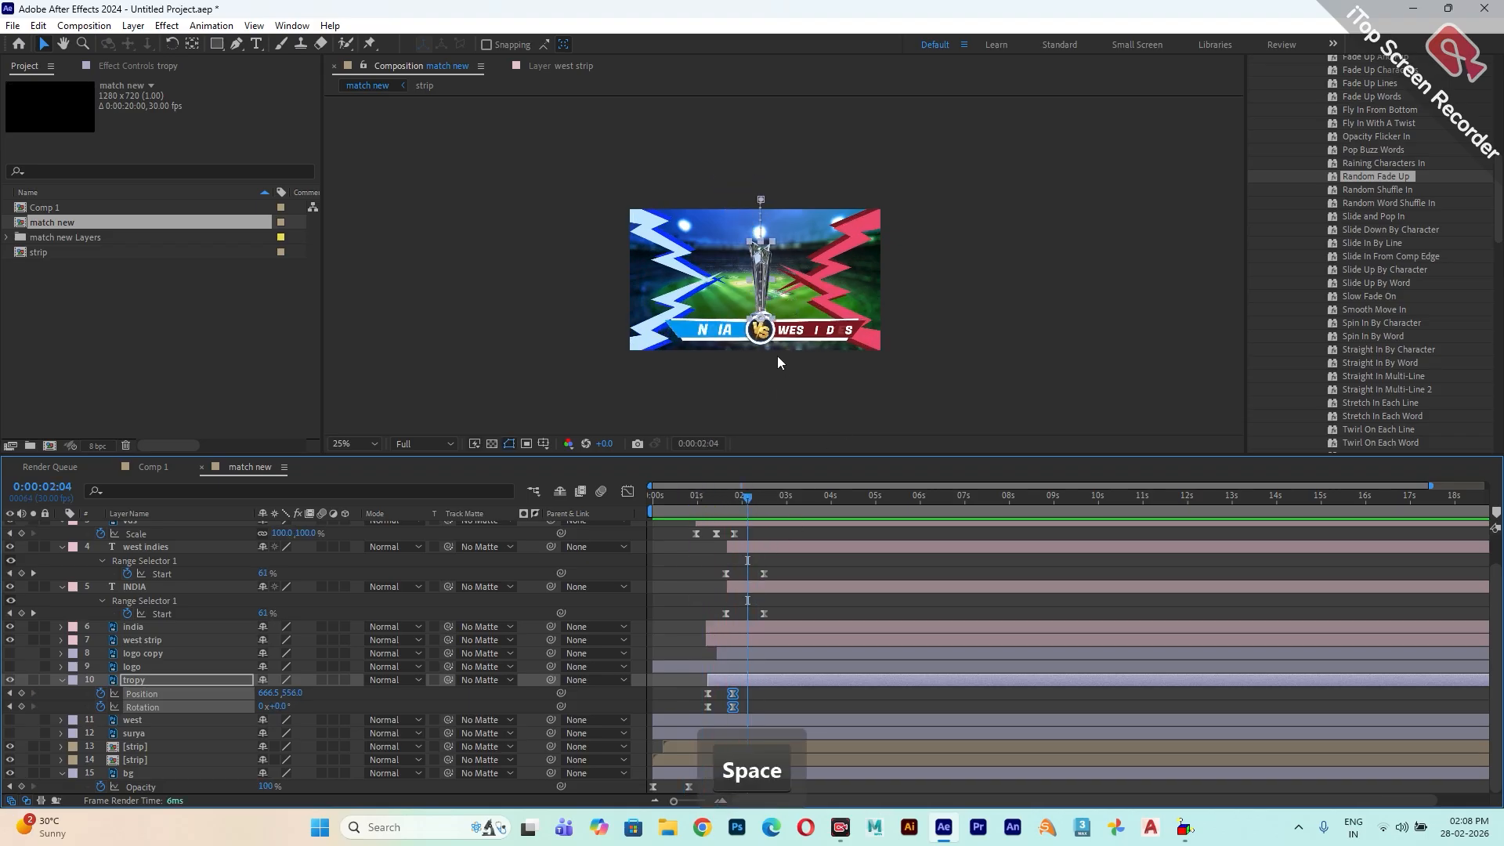
# - Make the surya player layer visible in the match new composition
pyautogui.scroll(2, 777, 356)
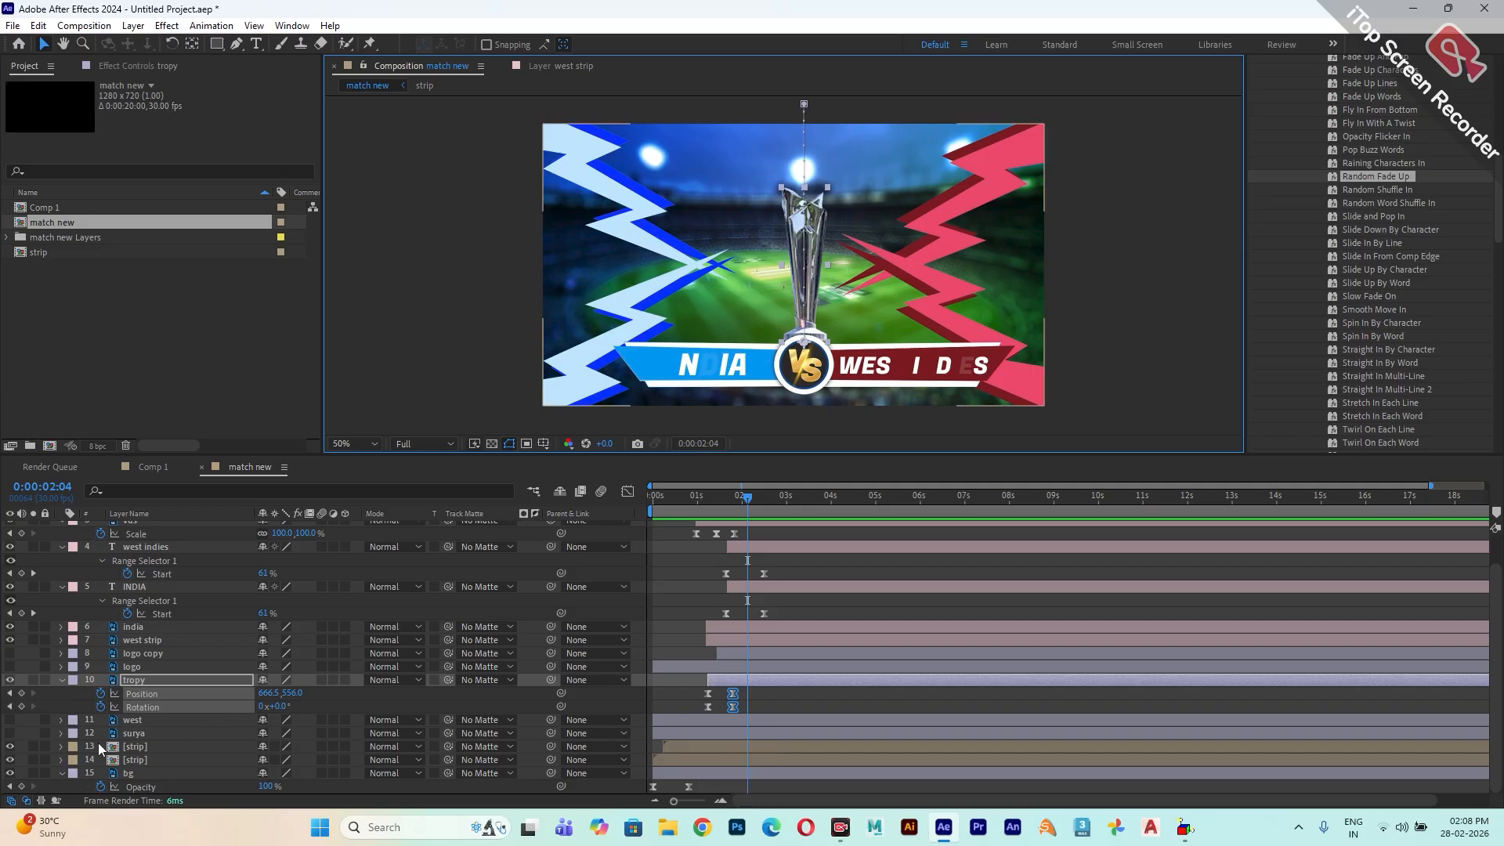
pyautogui.click(124, 735)
pyautogui.click(10, 733)
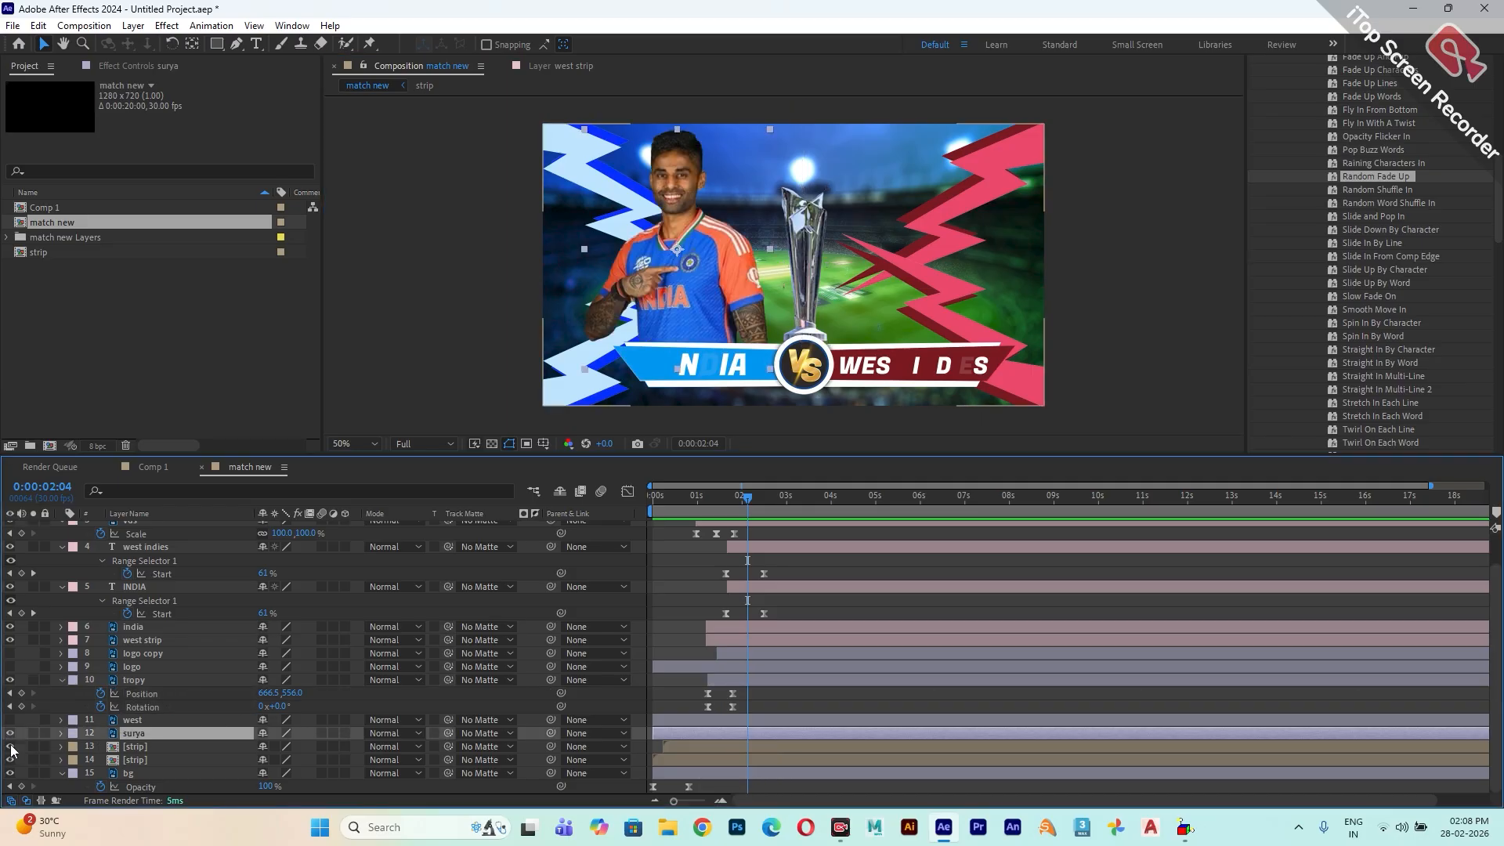
pyautogui.moveTo(737, 339)
pyautogui.mouseDown()
pyautogui.moveTo(737, 308)
pyautogui.moveTo(715, 357)
pyautogui.mouseUp()
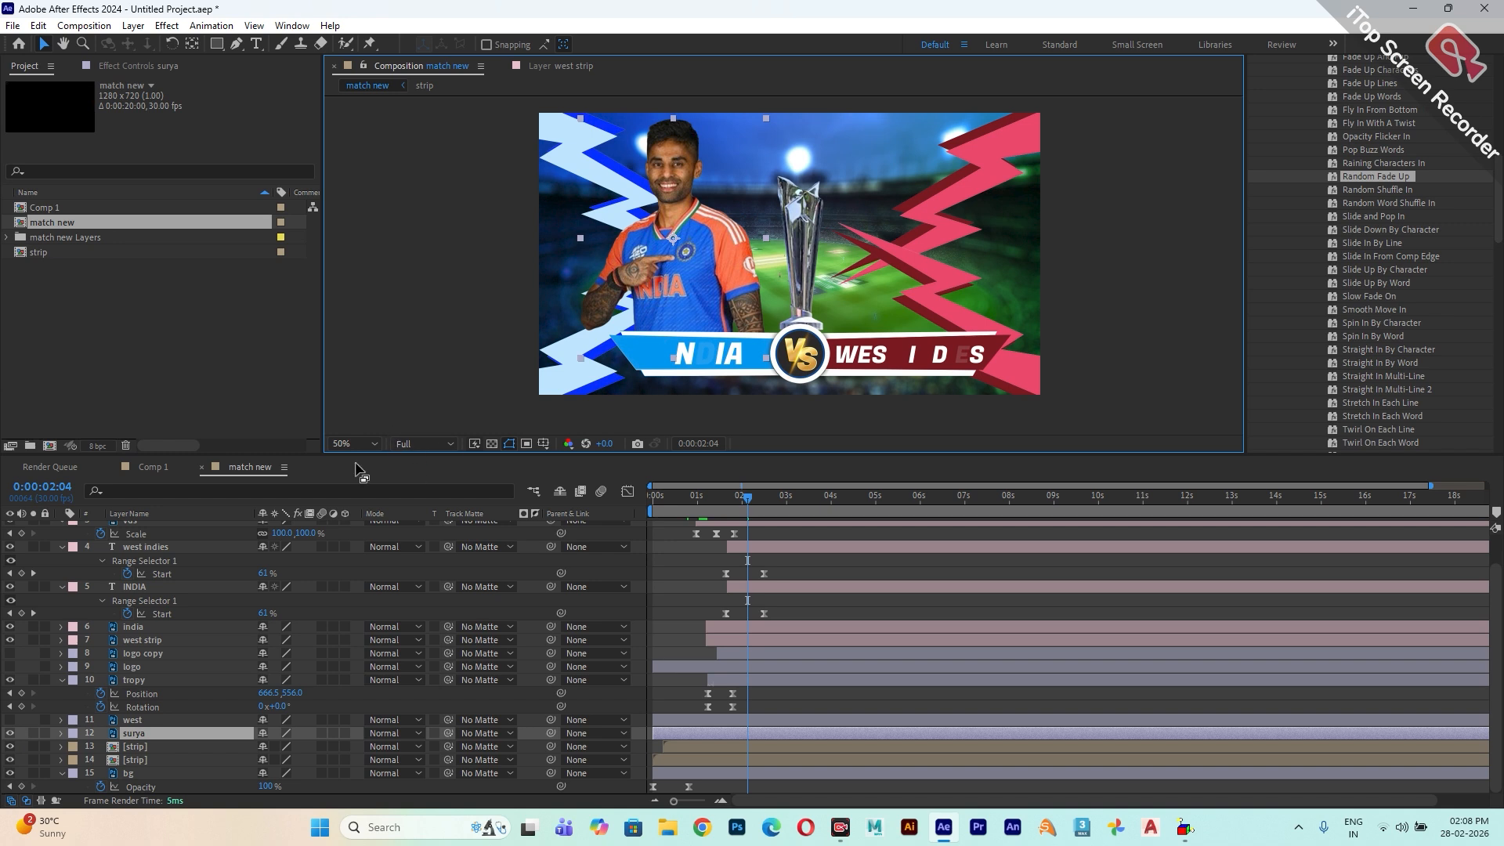
# - With no layer selected, draw a rectangle shape of about 674 × 726 px covering the player's side of the frame up to the trophy's center
pyautogui.click(192, 43)
pyautogui.click(217, 47)
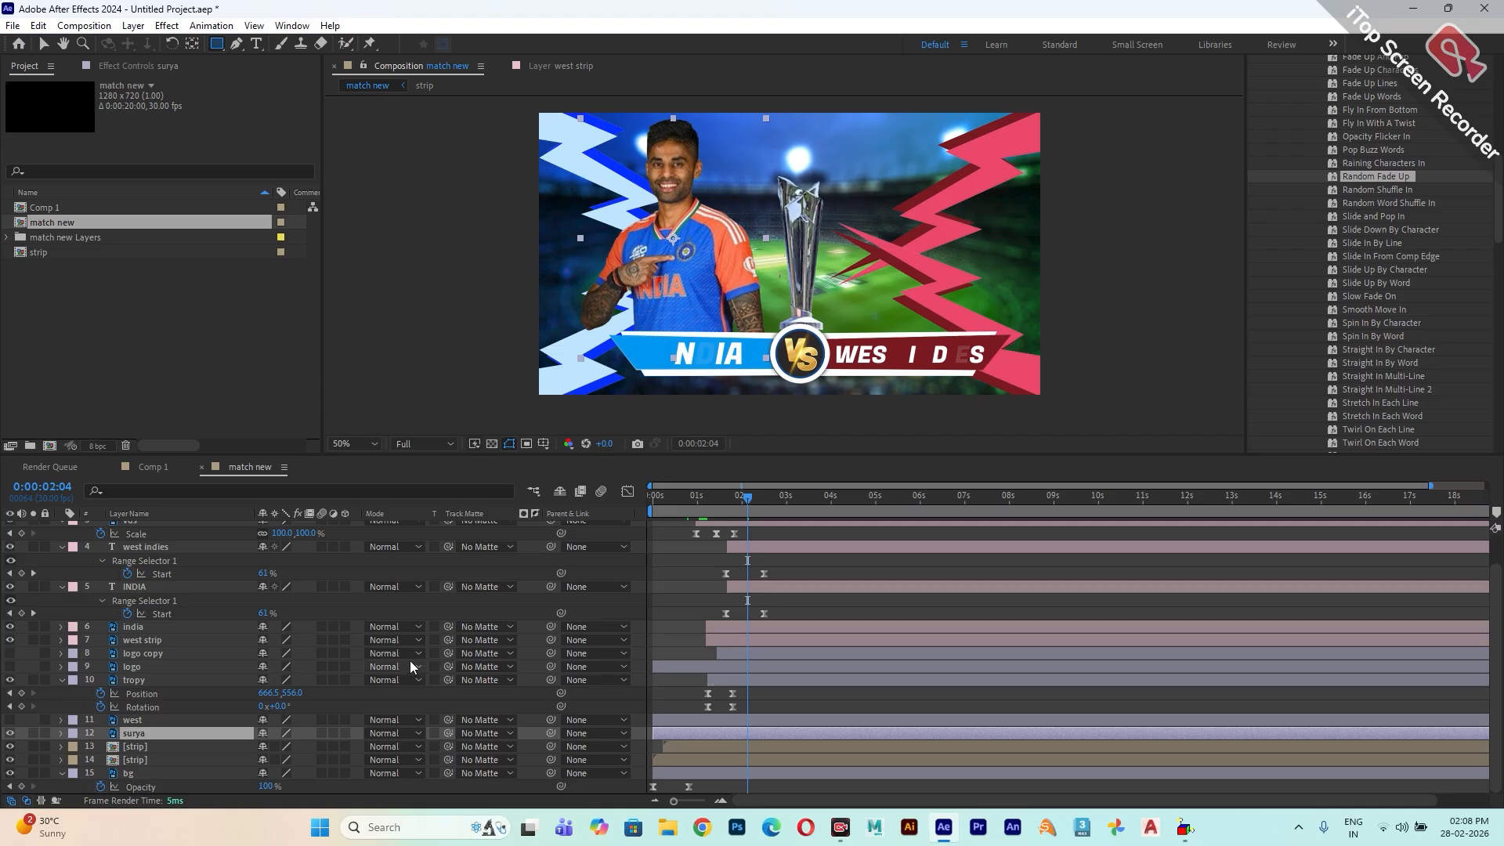
pyautogui.press('v')
pyautogui.press('`')
pyautogui.click(278, 472)
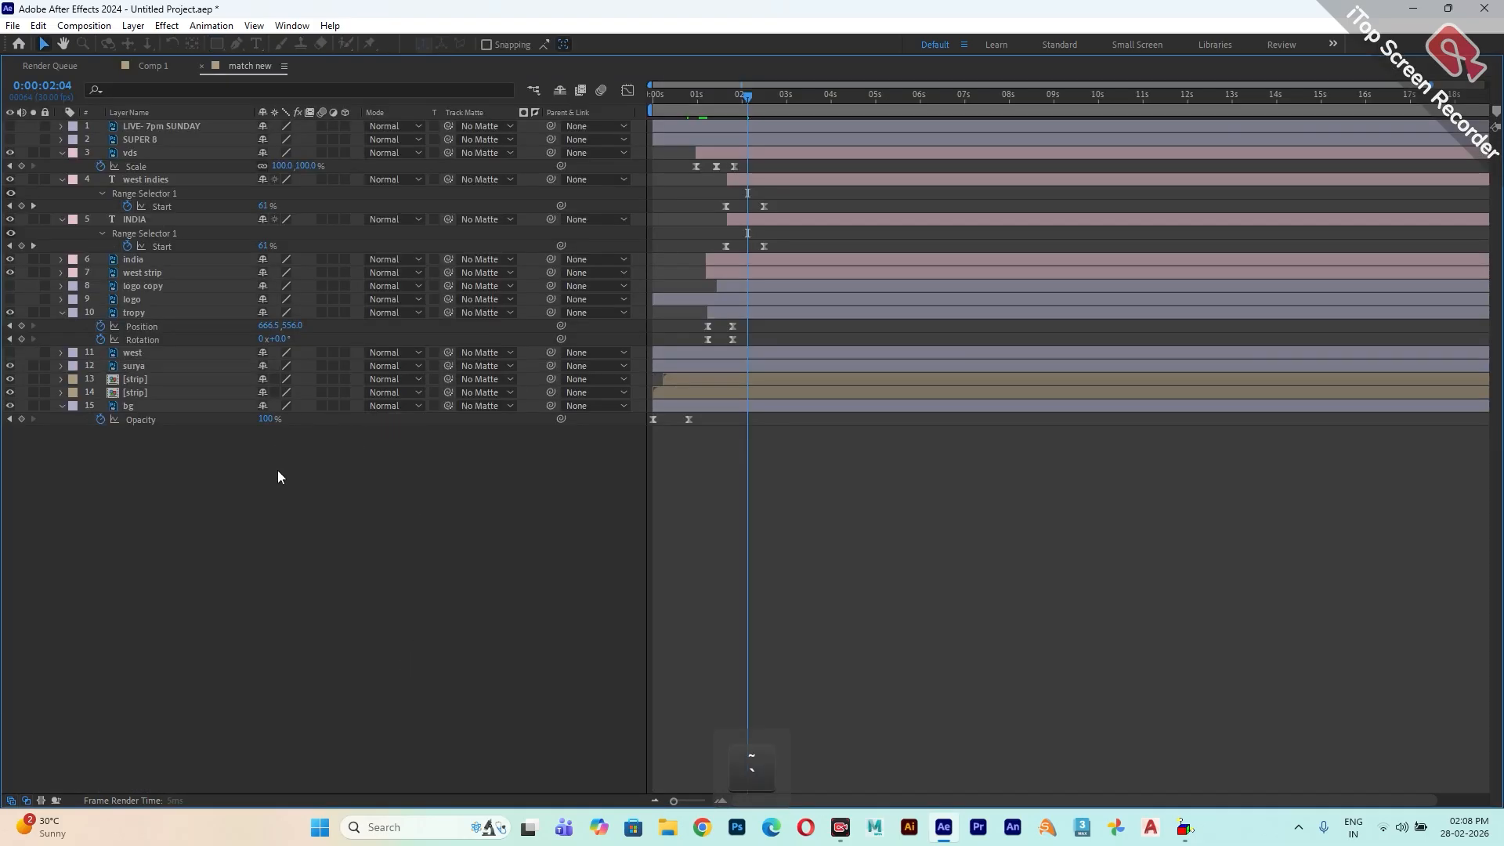
pyautogui.press('`')
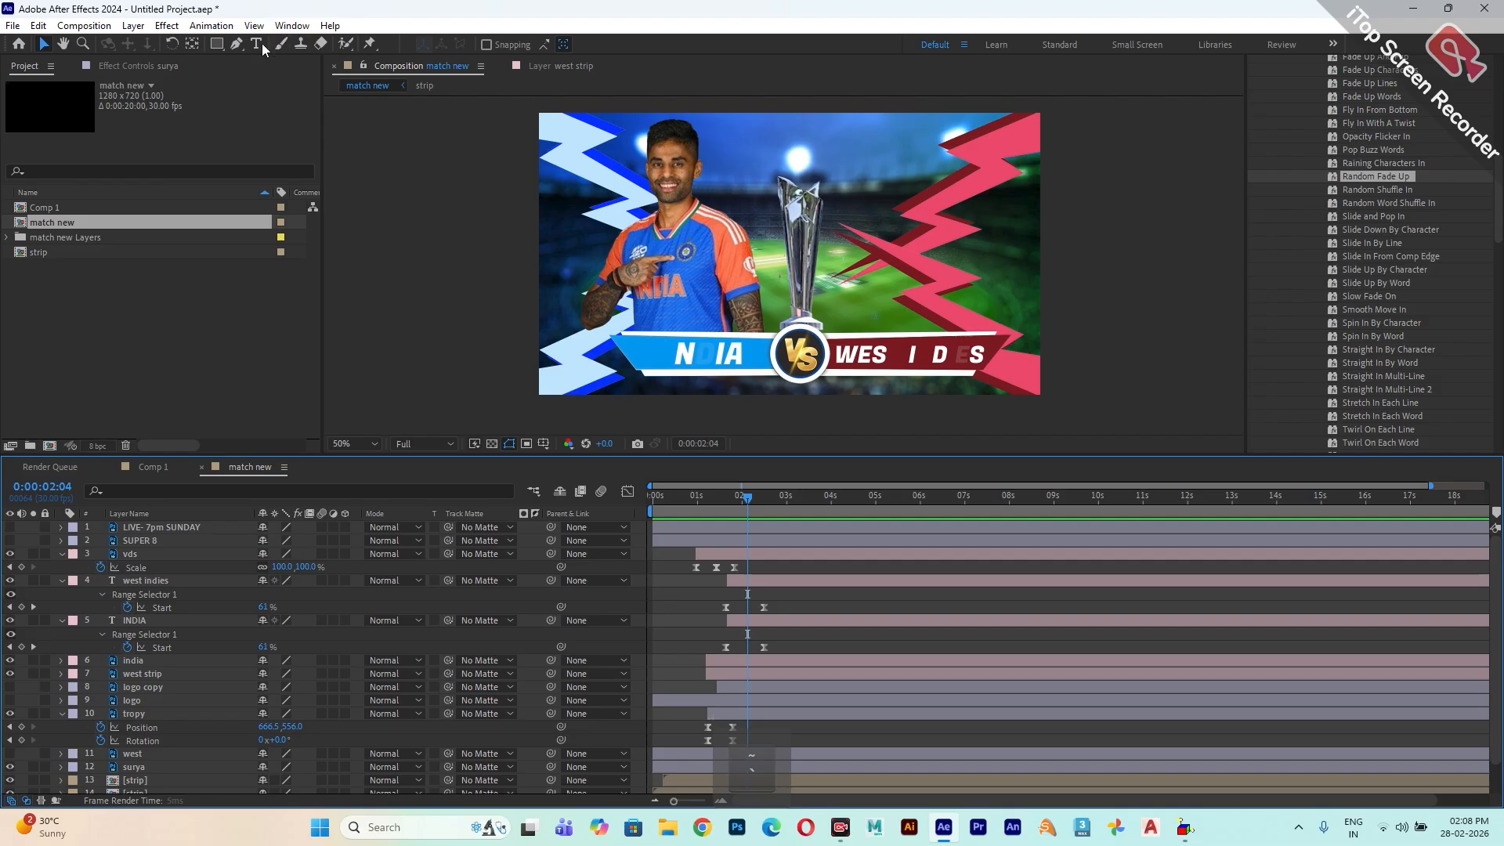
pyautogui.click(216, 44)
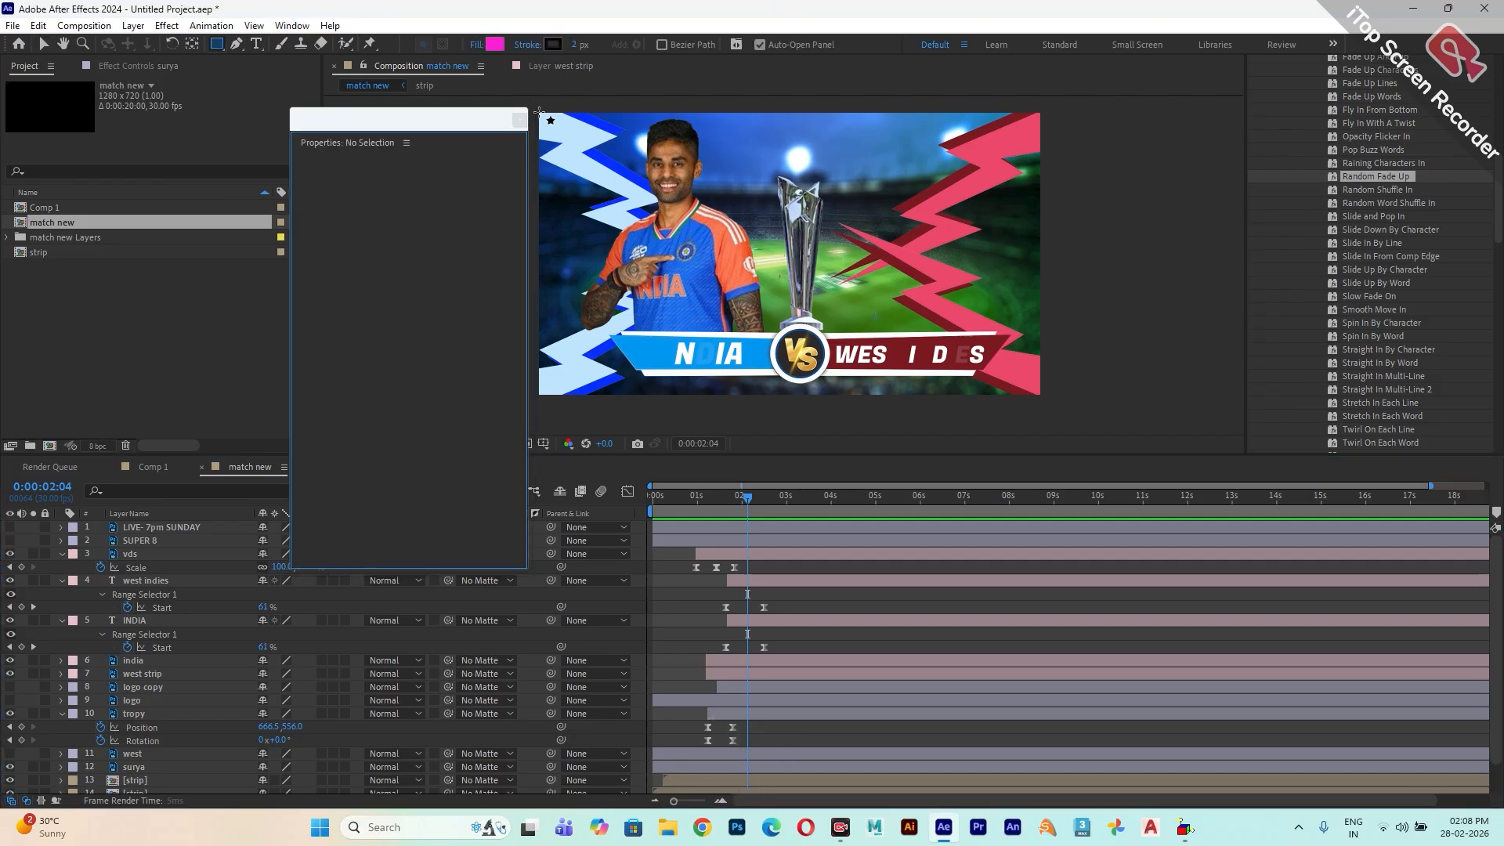
pyautogui.moveTo(539, 112); pyautogui.dragTo(803, 397)
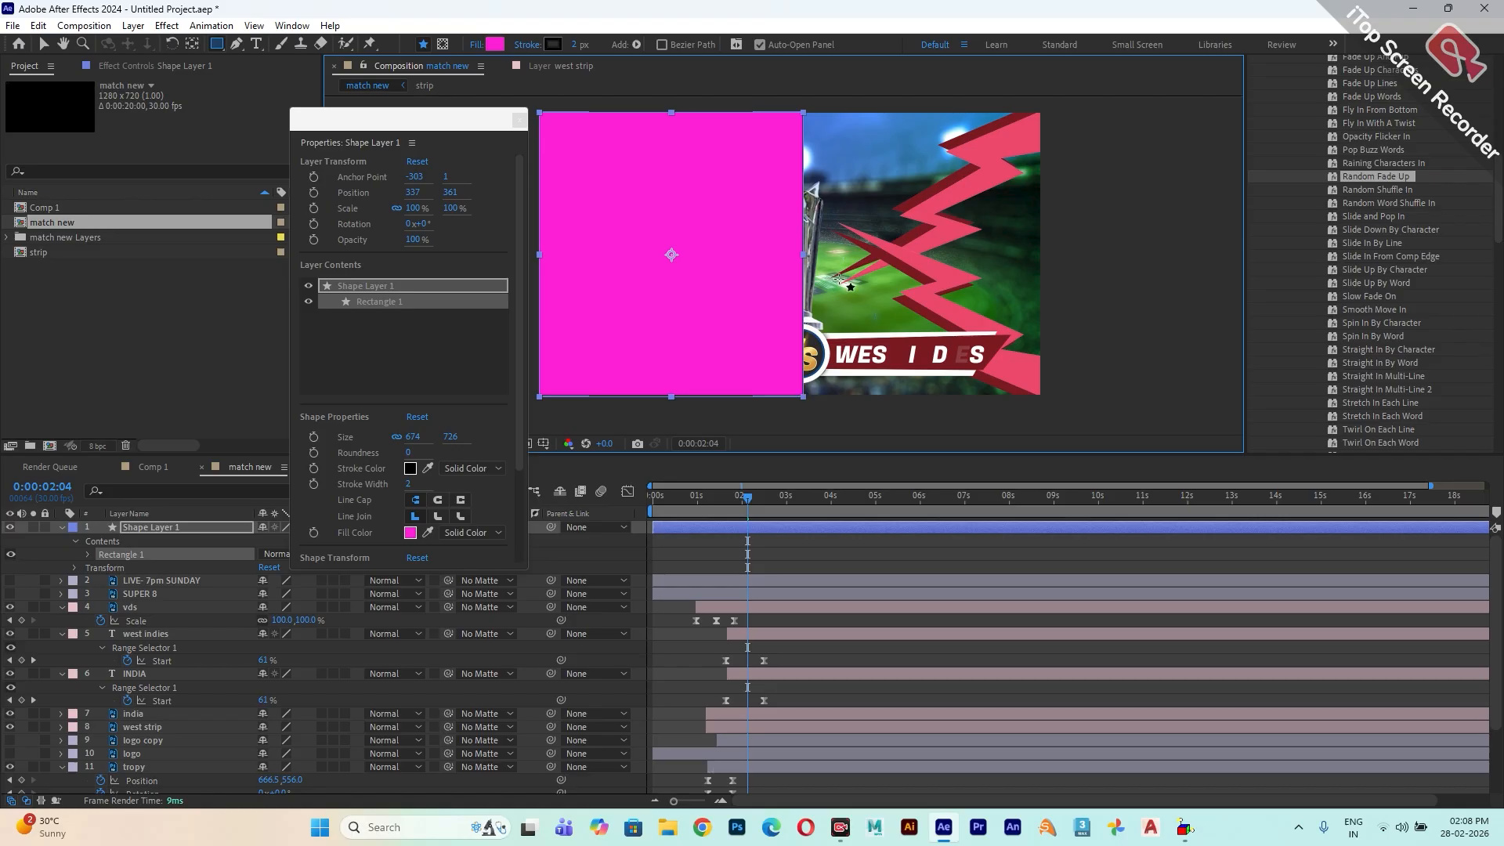
pyautogui.click(45, 47)
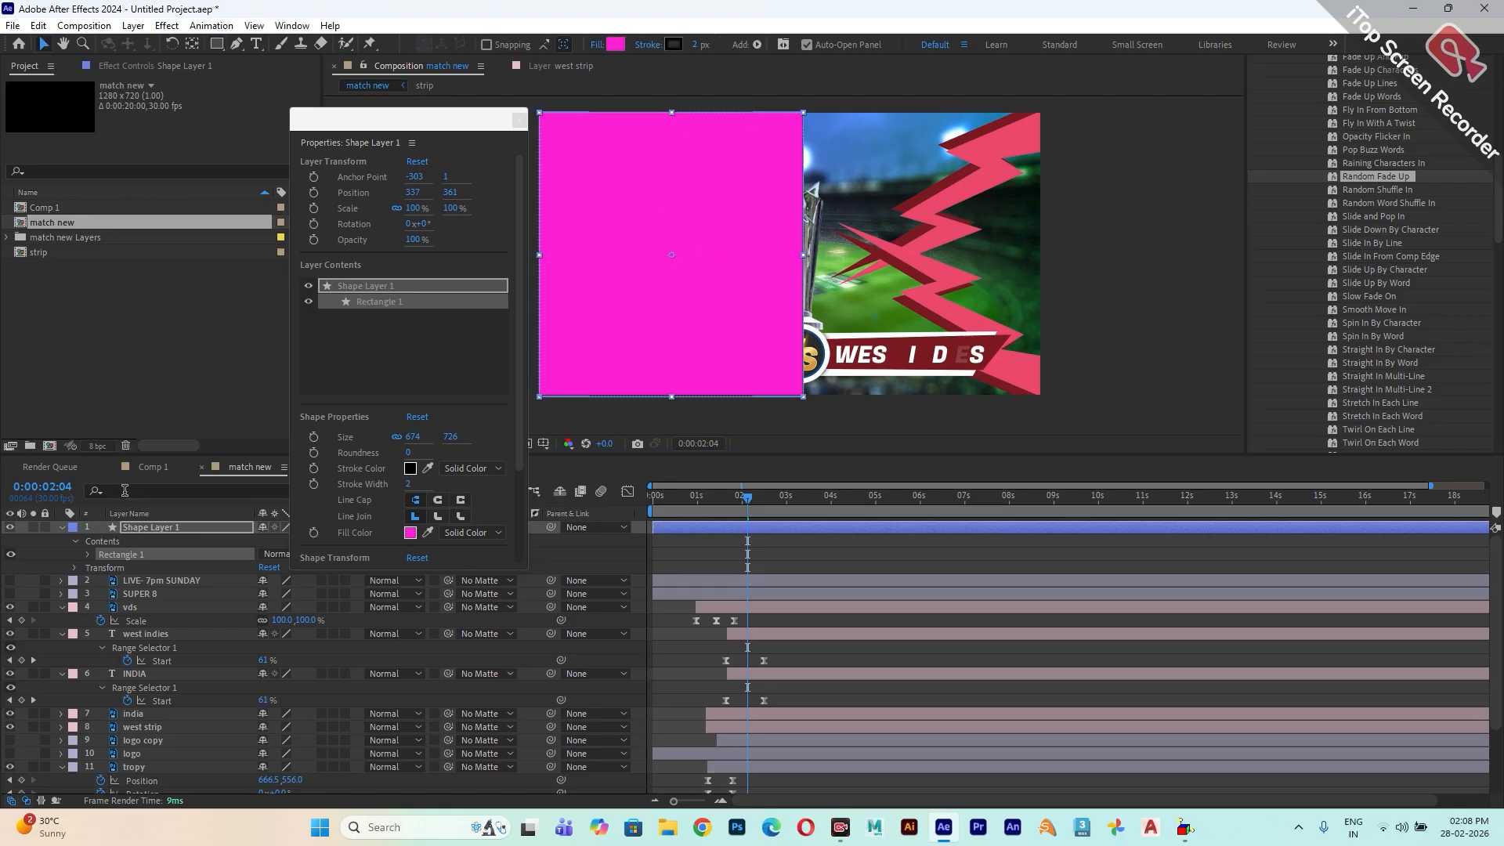
# - Move the rectangle's shape layer down the layer stack to directly above the surya layer
pyautogui.click(153, 529)
pyautogui.moveTo(154, 529); pyautogui.dragTo(149, 747)
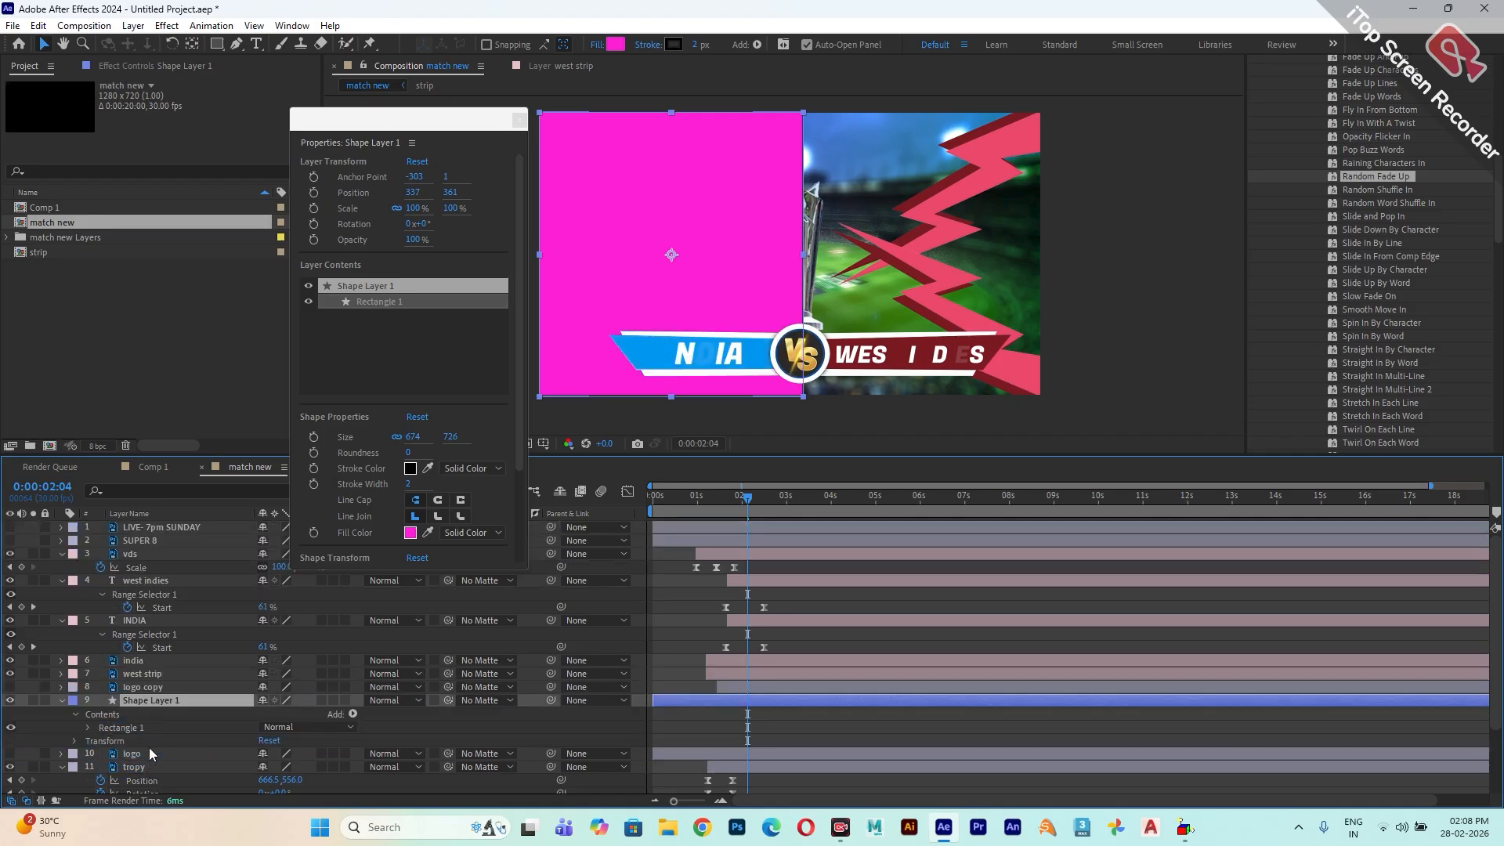
pyautogui.scroll(-3, 149, 748)
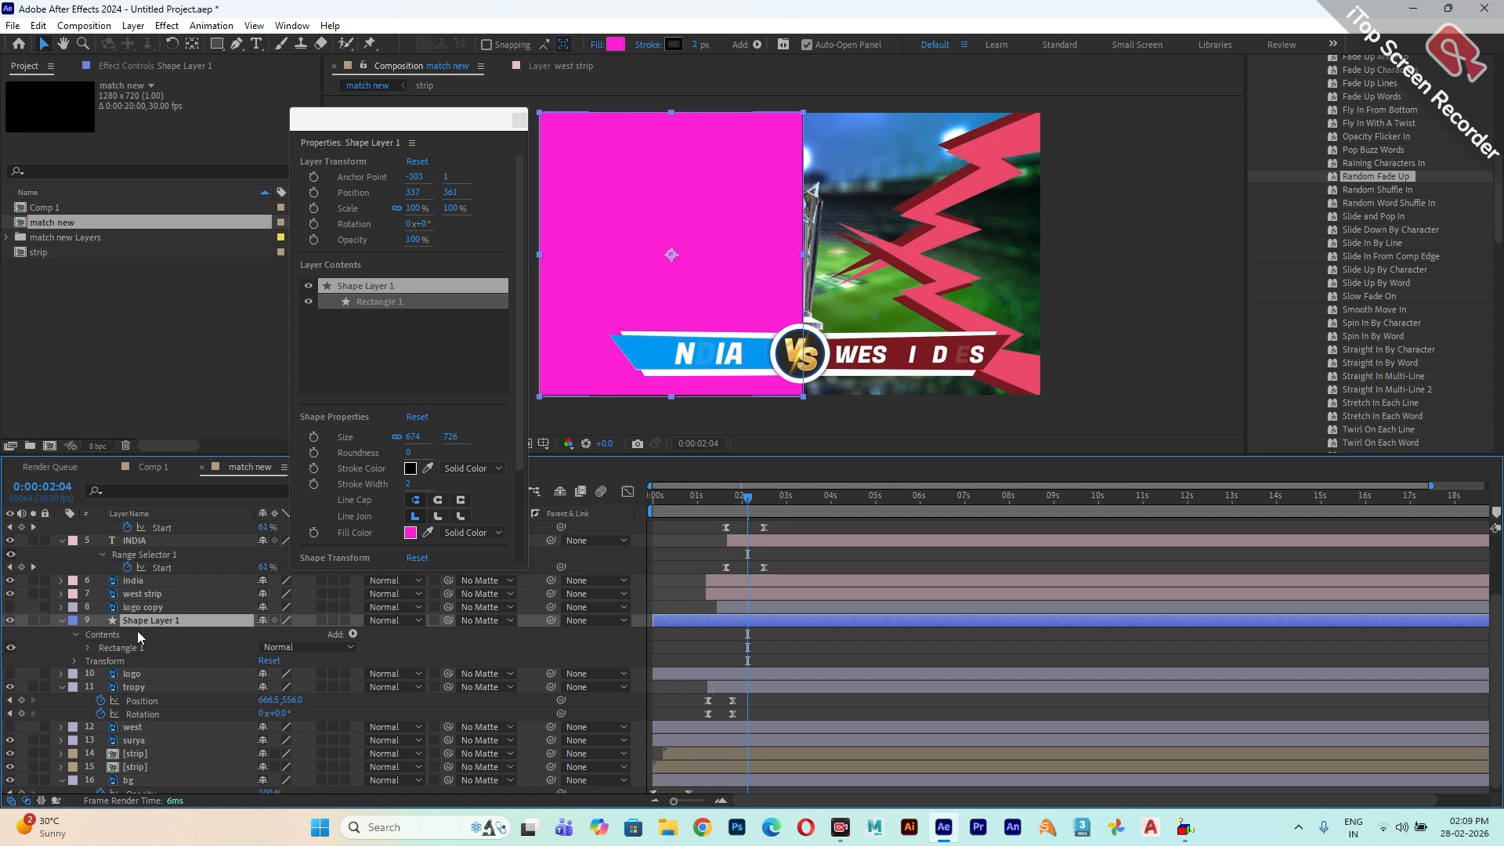
pyautogui.moveTo(136, 622); pyautogui.dragTo(141, 740)
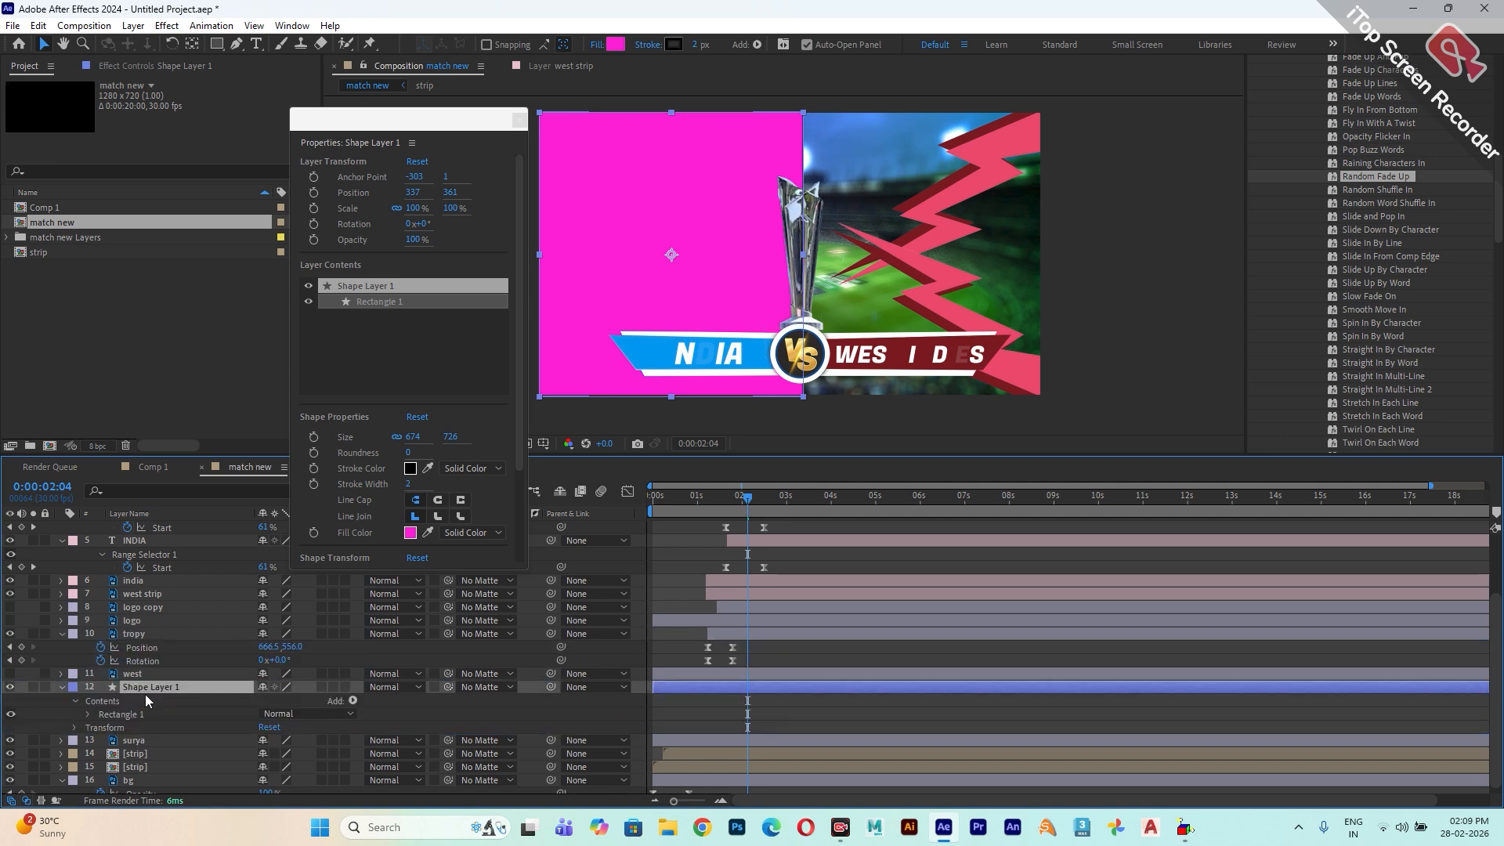
# - Rename the rectangle's shape layer to "surya mask" and collapse its properties
pyautogui.press('Return')
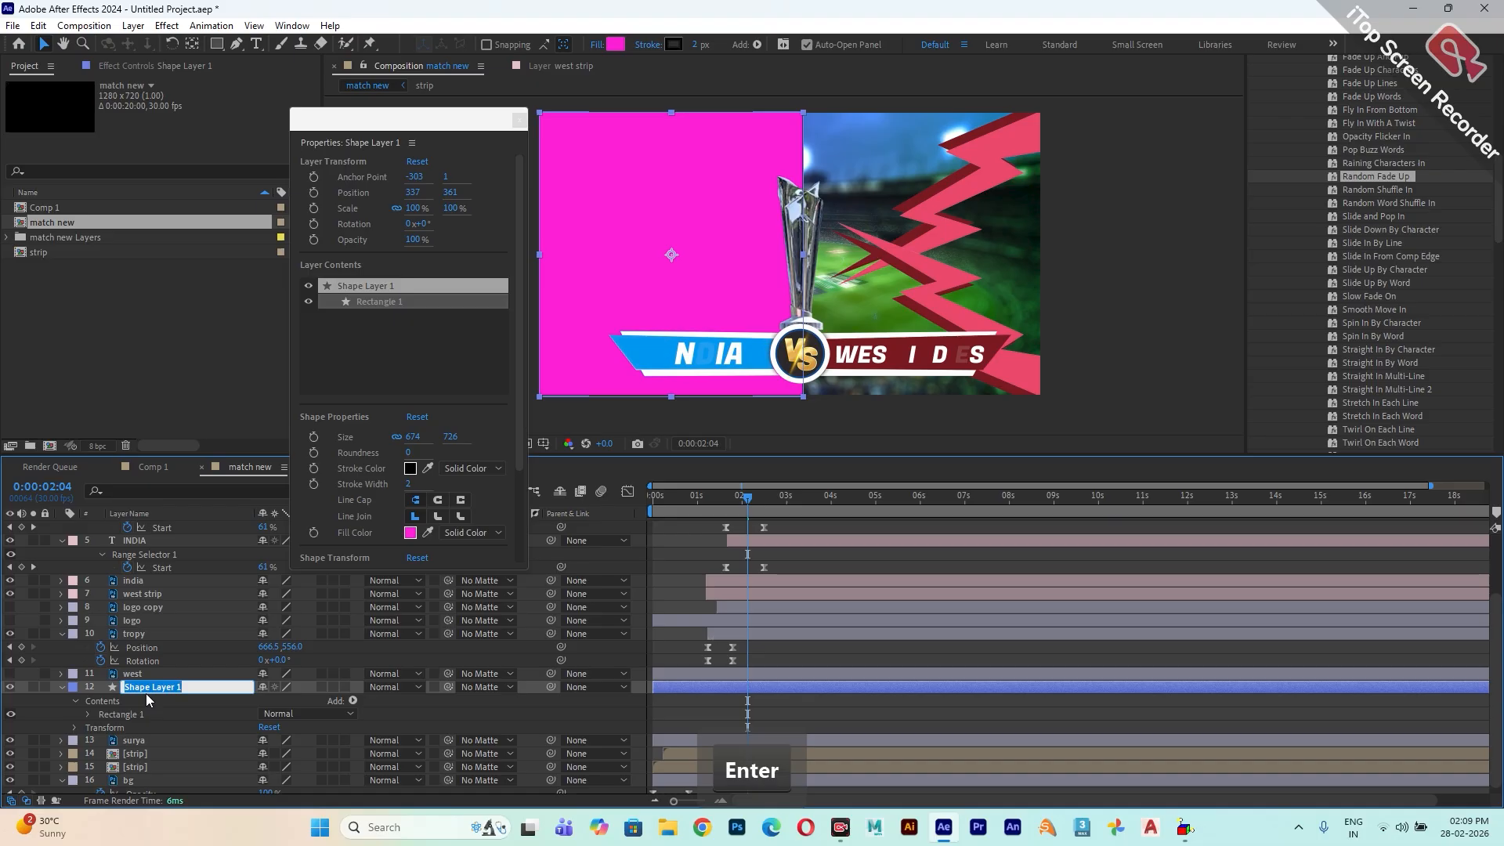
pyautogui.write('surya')
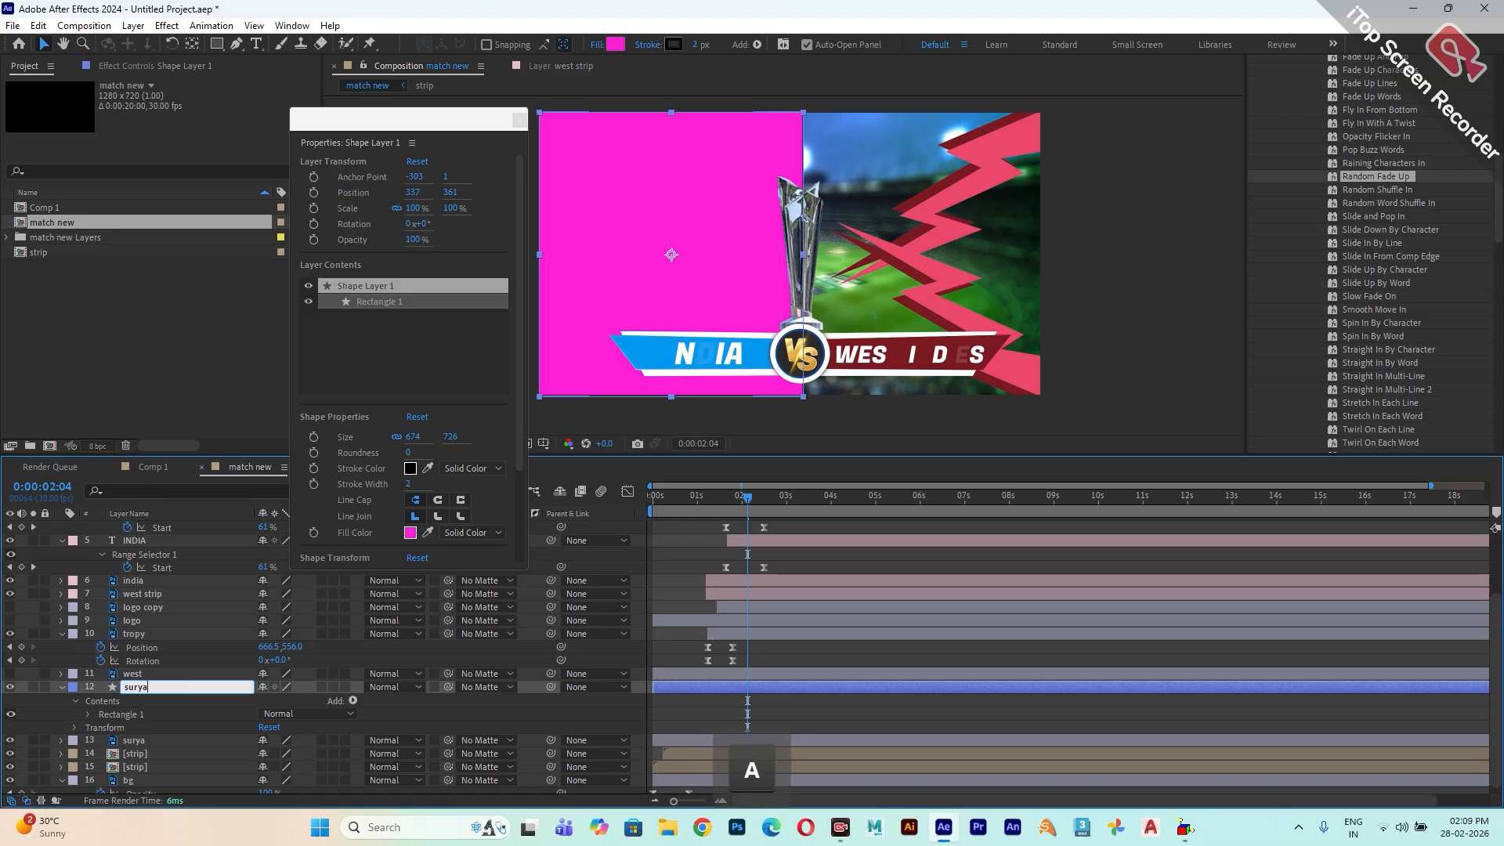
pyautogui.write(' mas')
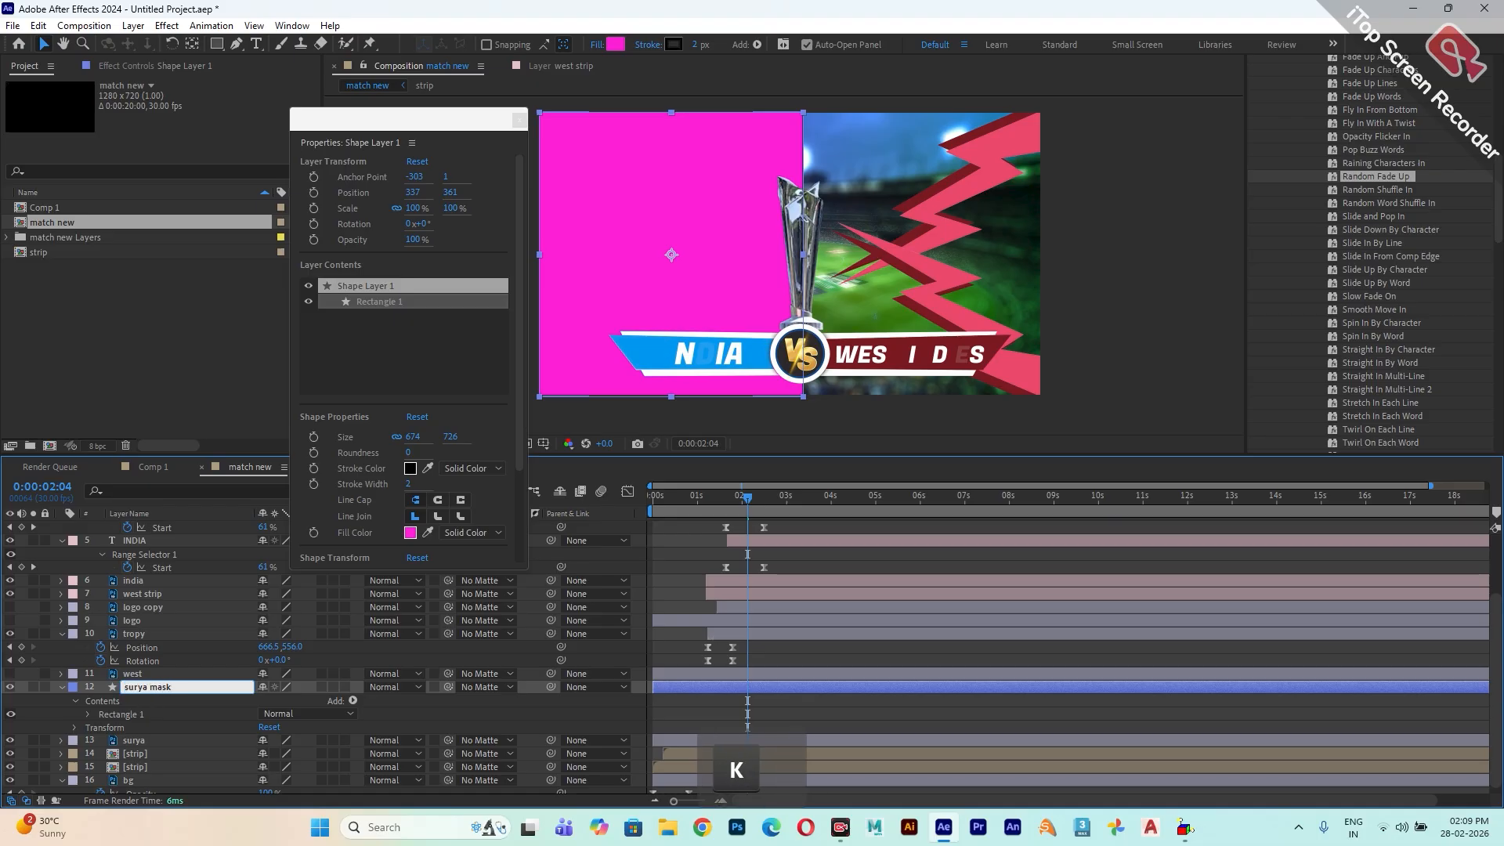
pyautogui.write('k')
pyautogui.click(62, 687)
# - Close the floating Properties window and set the surya layer's track matte to the surya mask layer
pyautogui.click(142, 734)
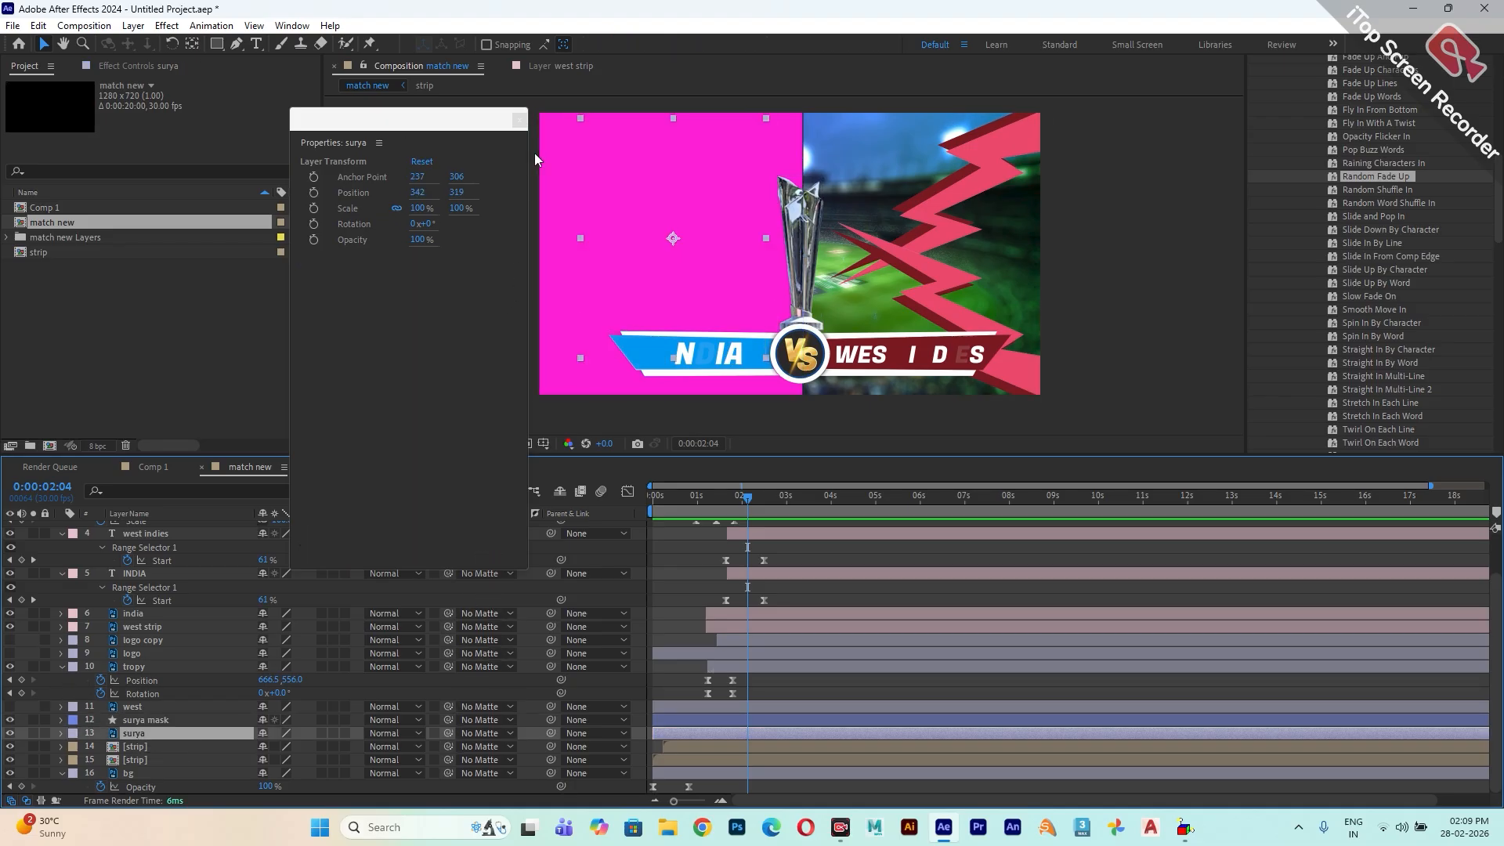
pyautogui.click(519, 120)
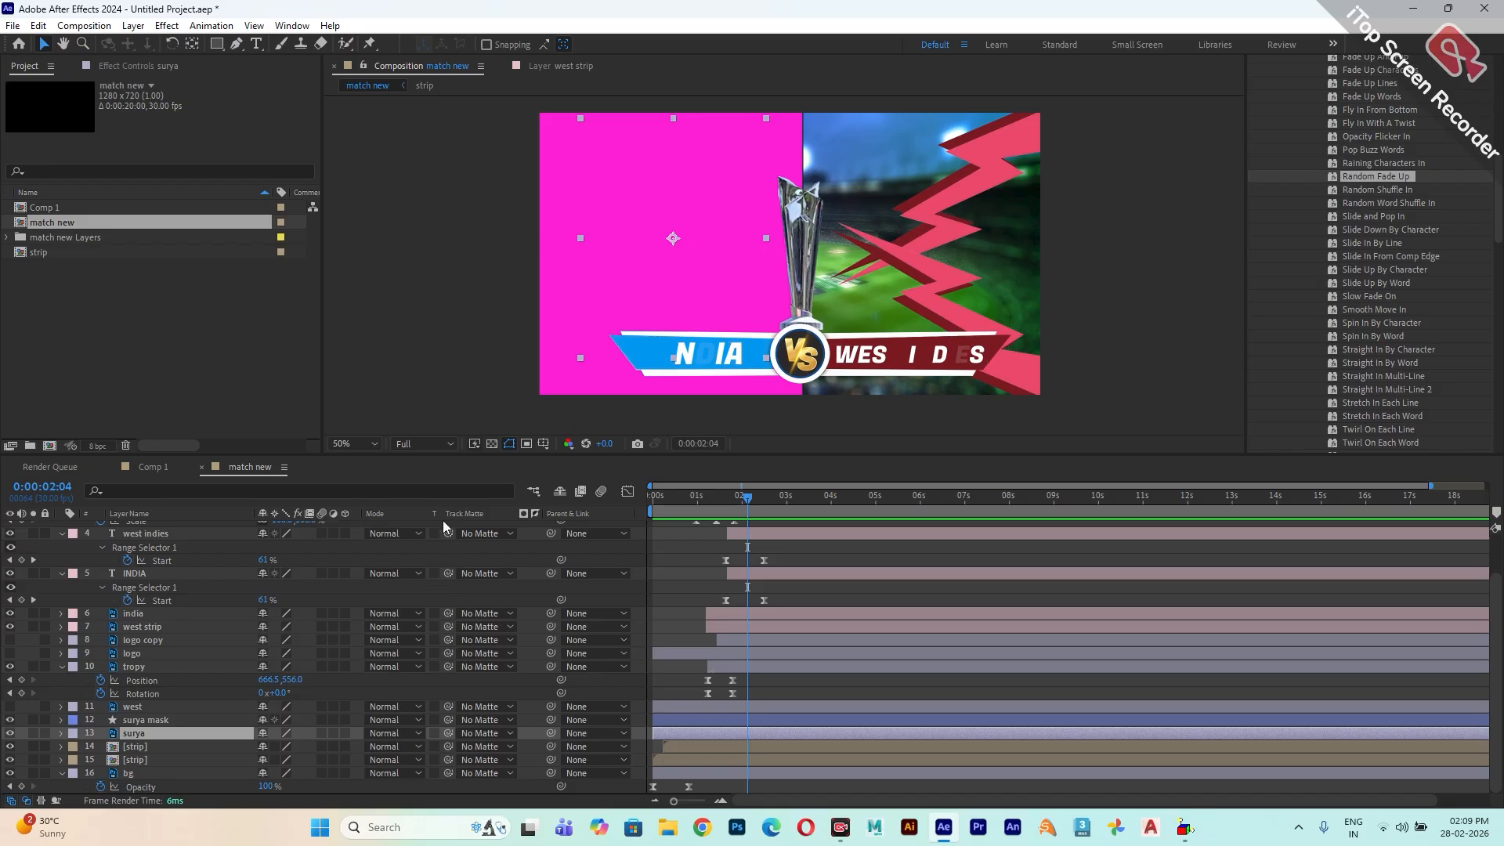
pyautogui.click(27, 803)
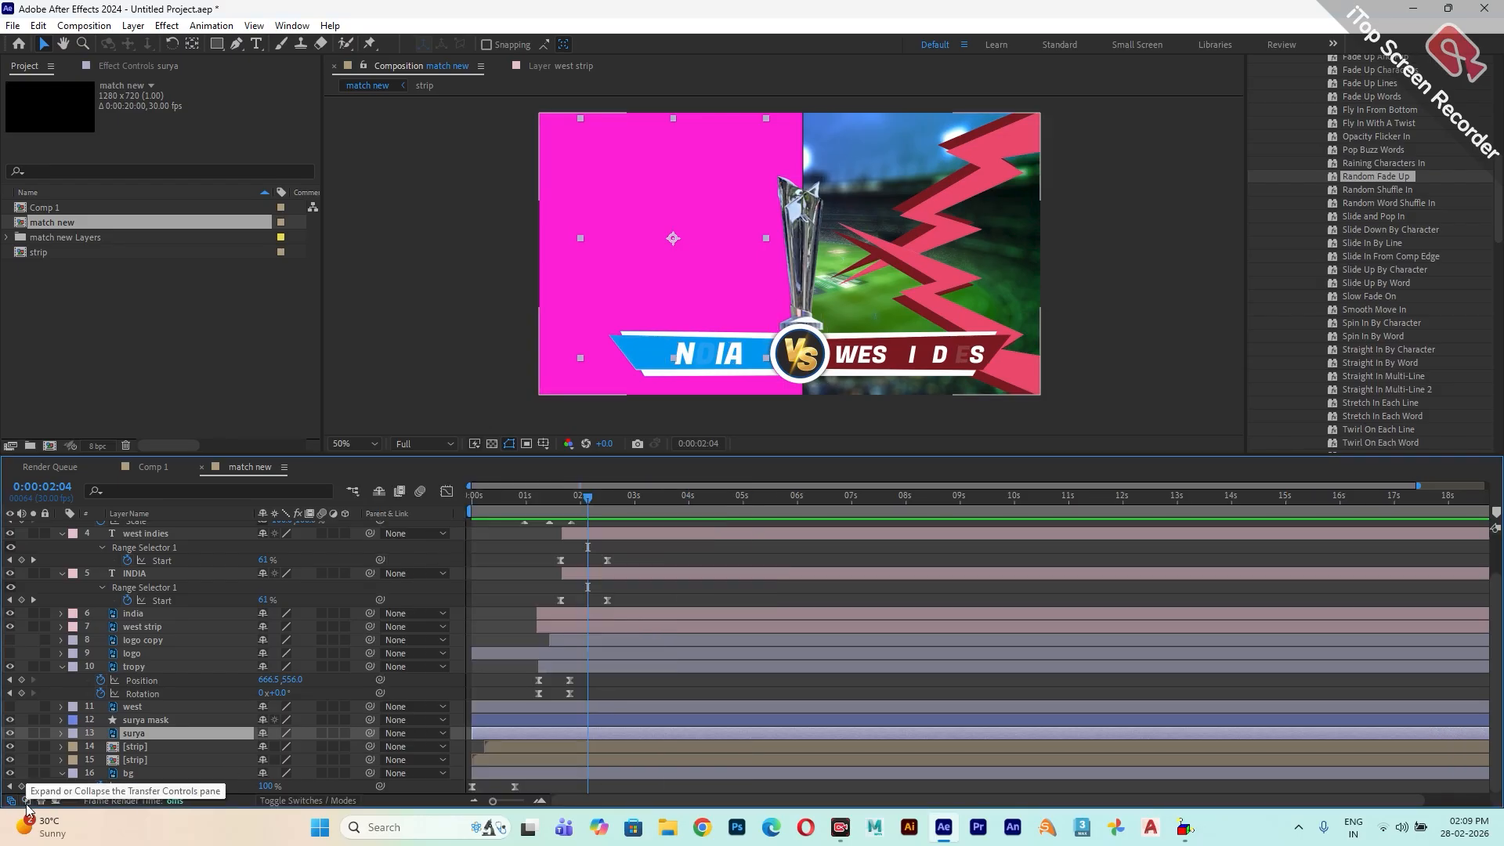
pyautogui.click(27, 804)
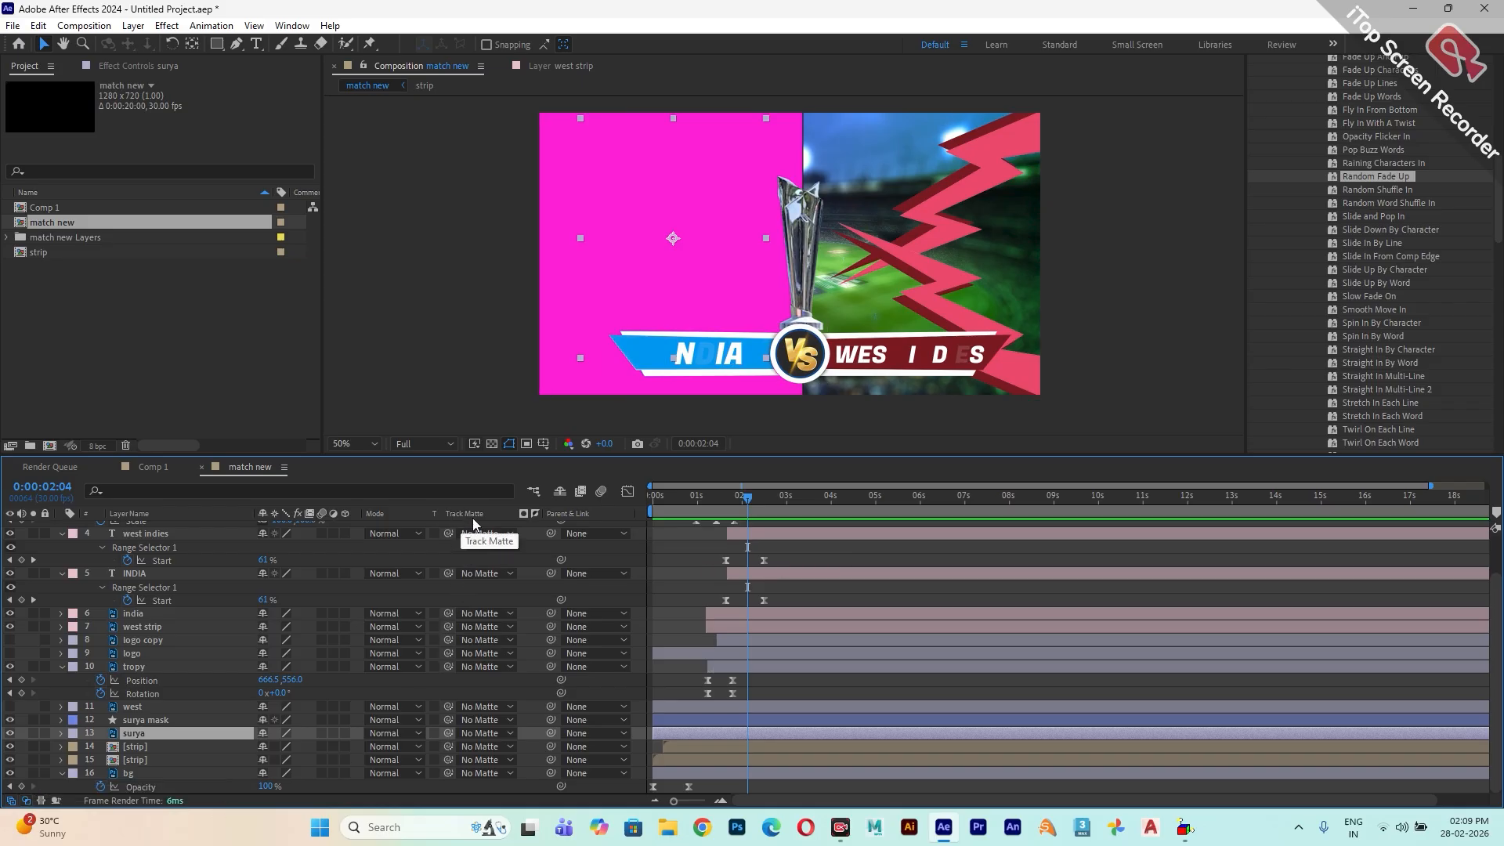
pyautogui.click(485, 736)
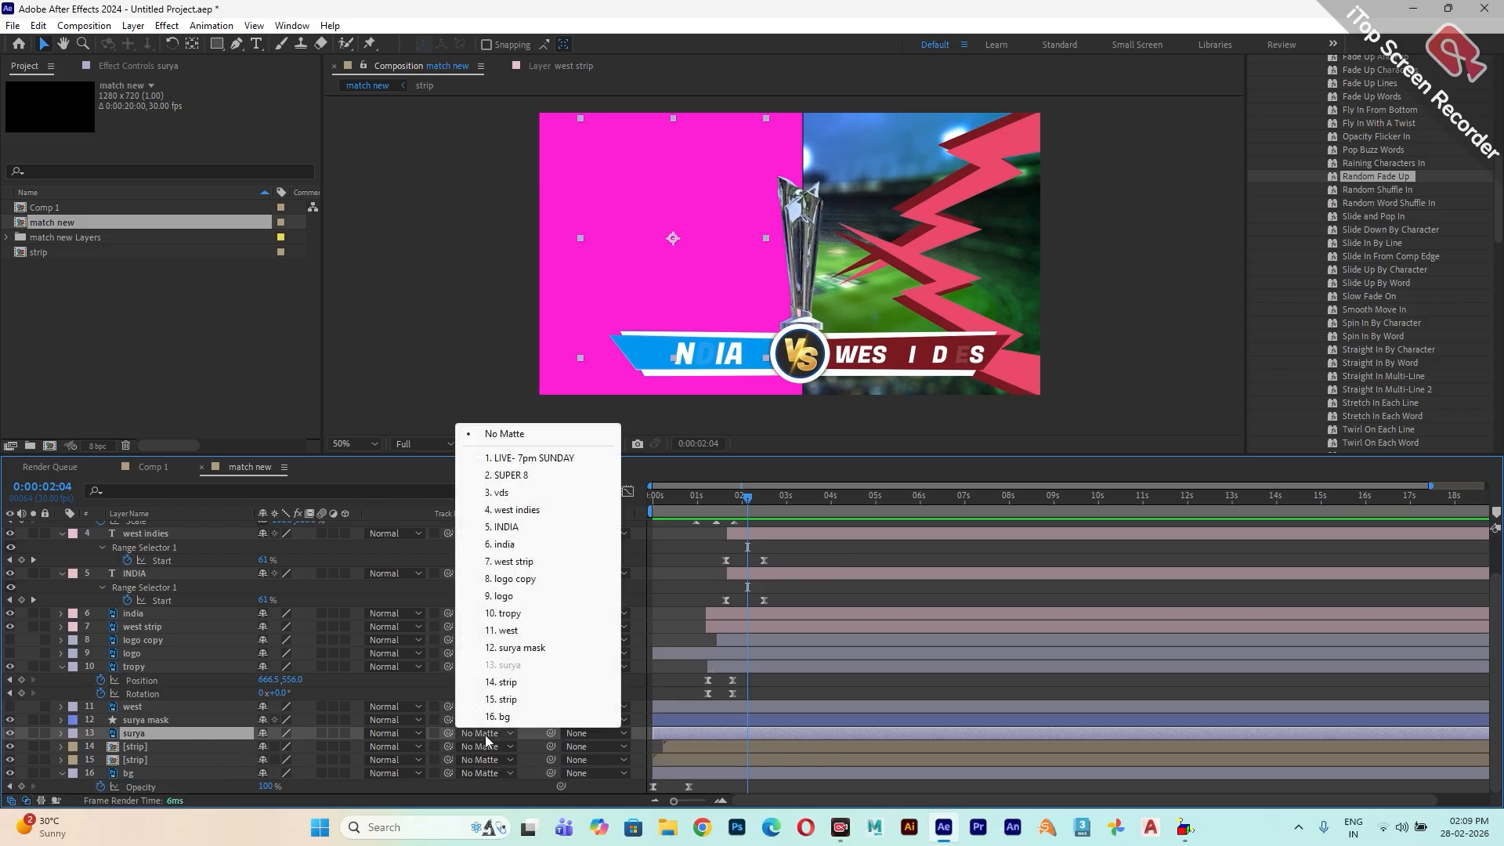
pyautogui.click(518, 649)
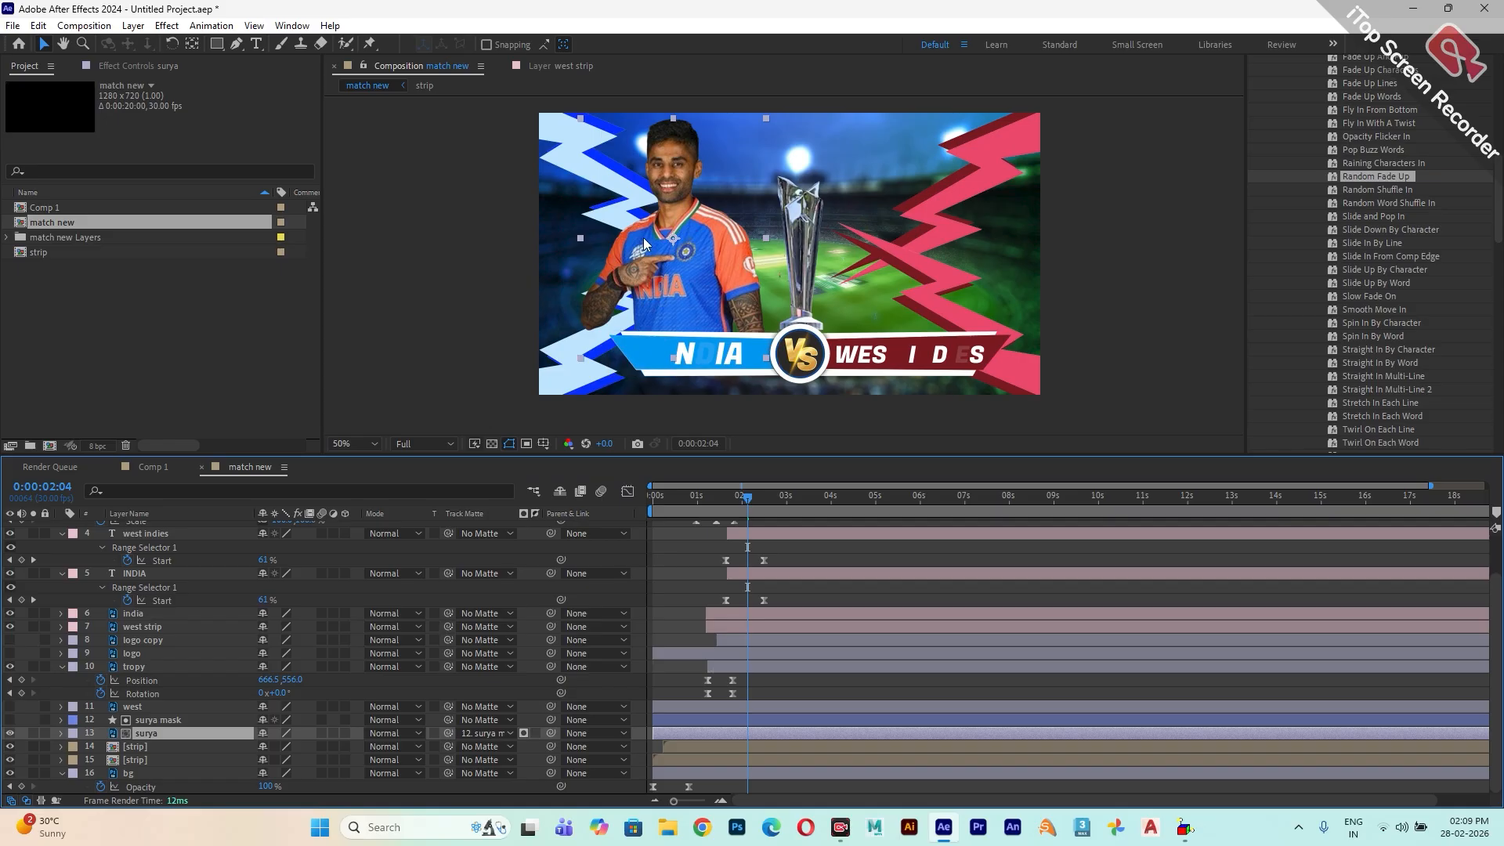
# - Keyframe the surya layer's Position at 0:00:01:28 and 0:00:02:29, setting X to 924 on the earlier keyframe so the player starts outside the matte
pyautogui.moveTo(748, 498)
pyautogui.mouseDown()
pyautogui.moveTo(709, 511)
pyautogui.moveTo(740, 511)
pyautogui.mouseUp()
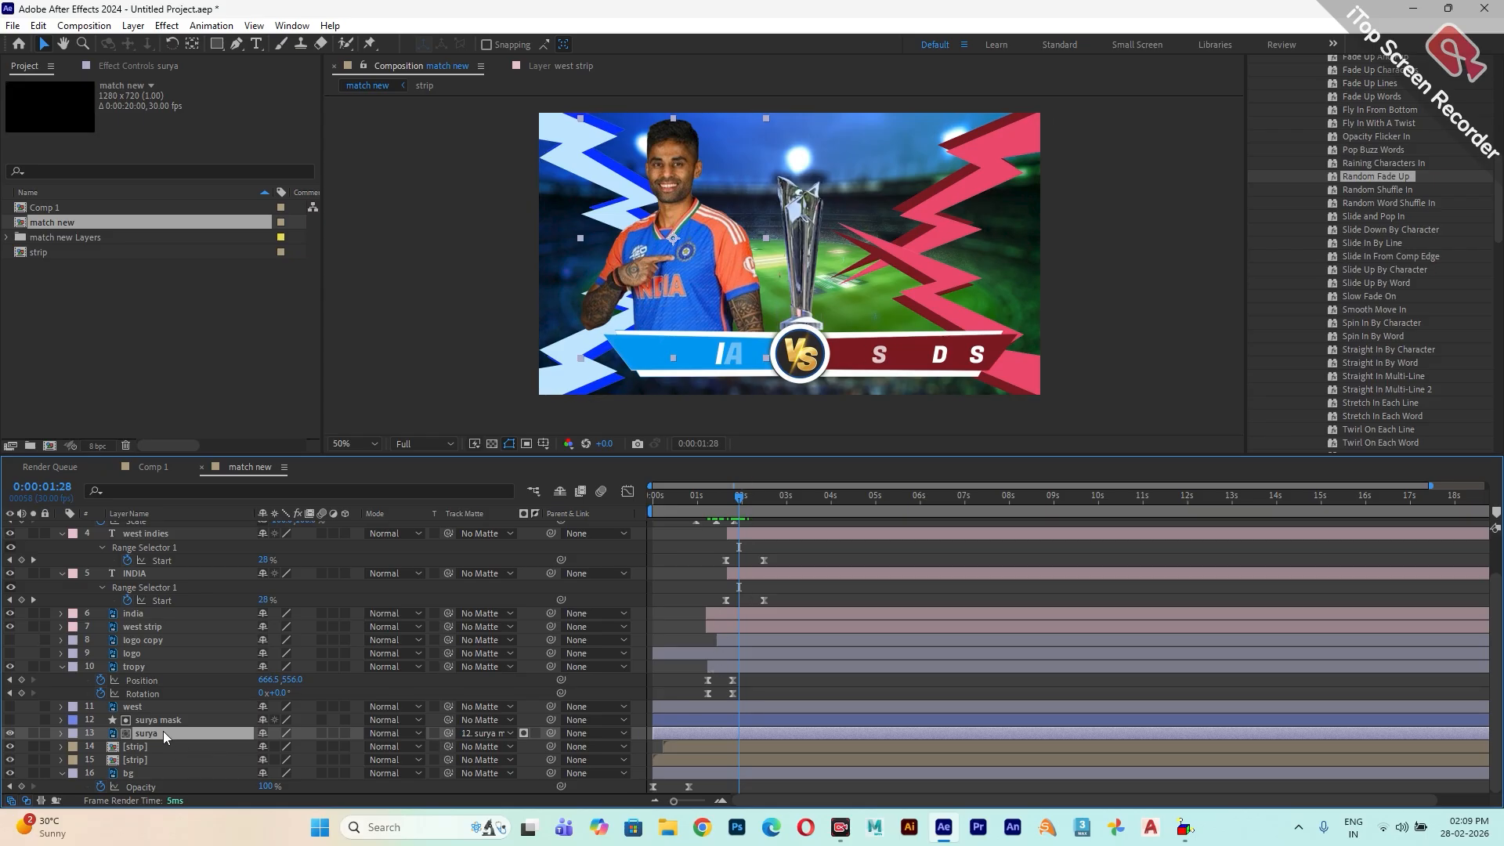
pyautogui.press('p')
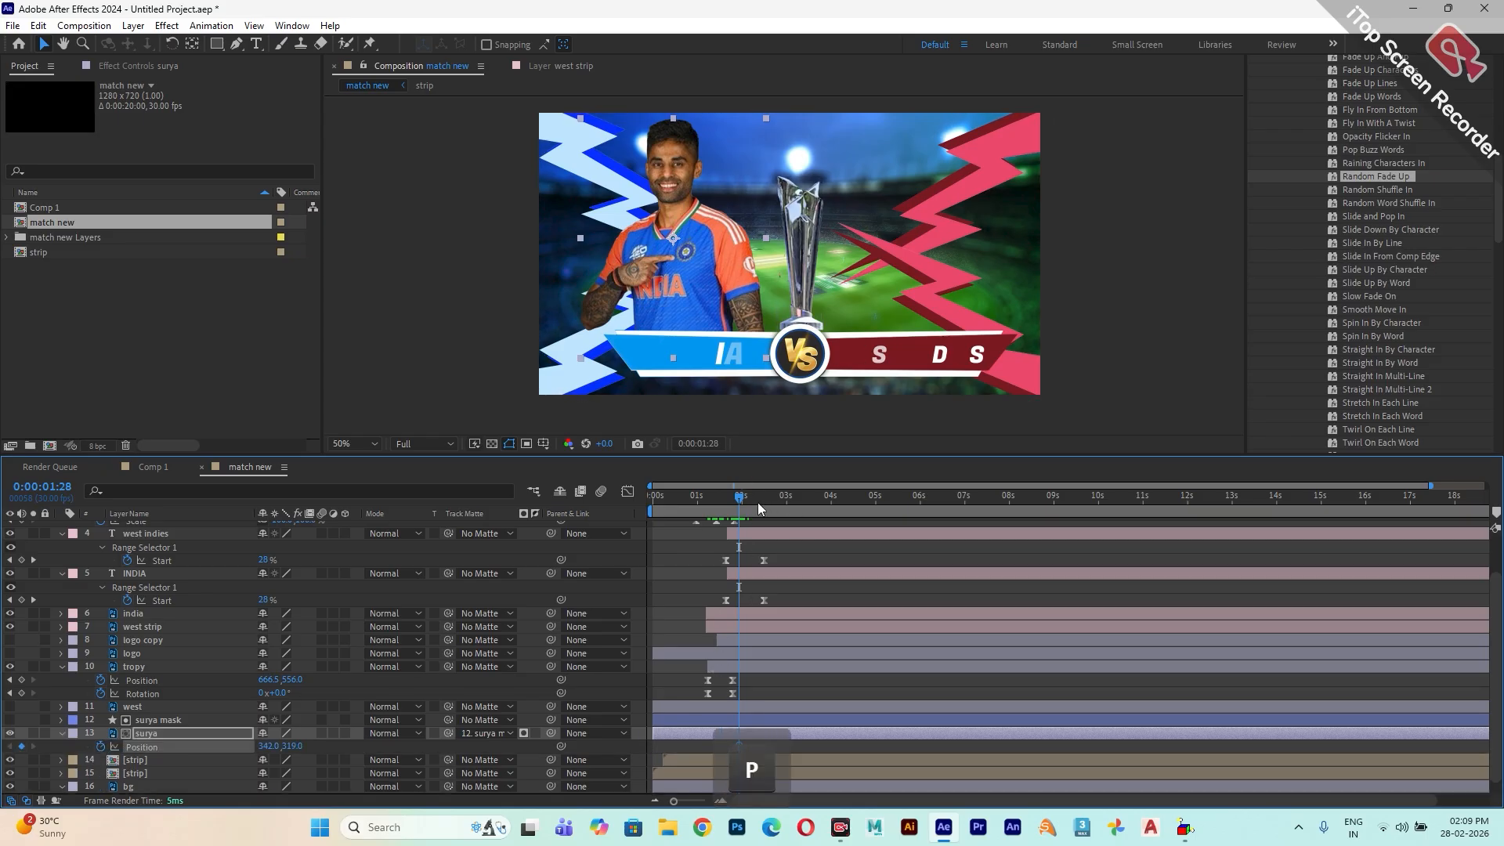
pyautogui.moveTo(758, 506); pyautogui.dragTo(786, 523)
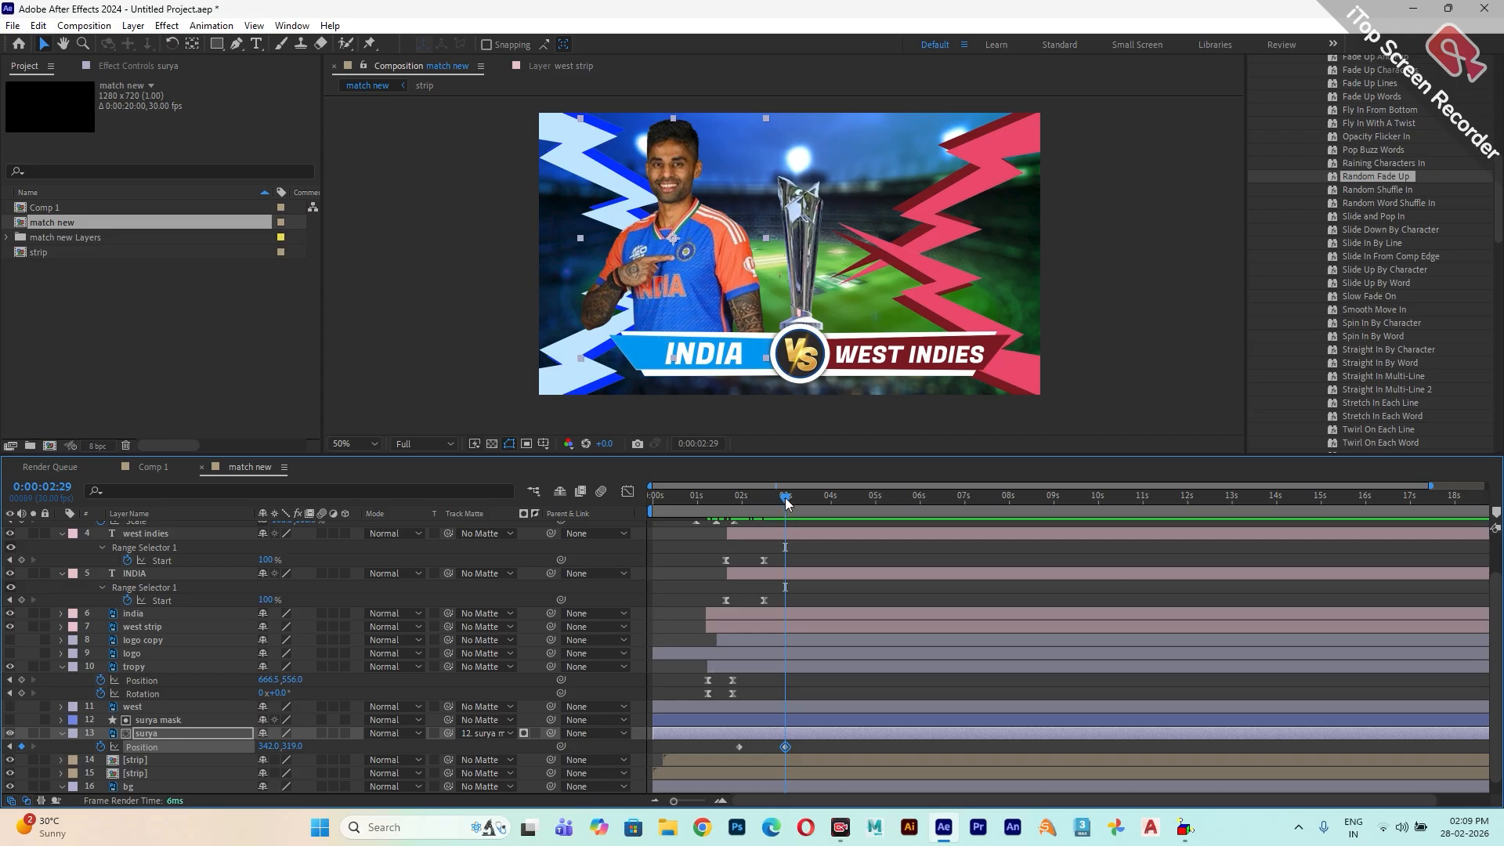
pyautogui.moveTo(788, 502); pyautogui.dragTo(743, 521)
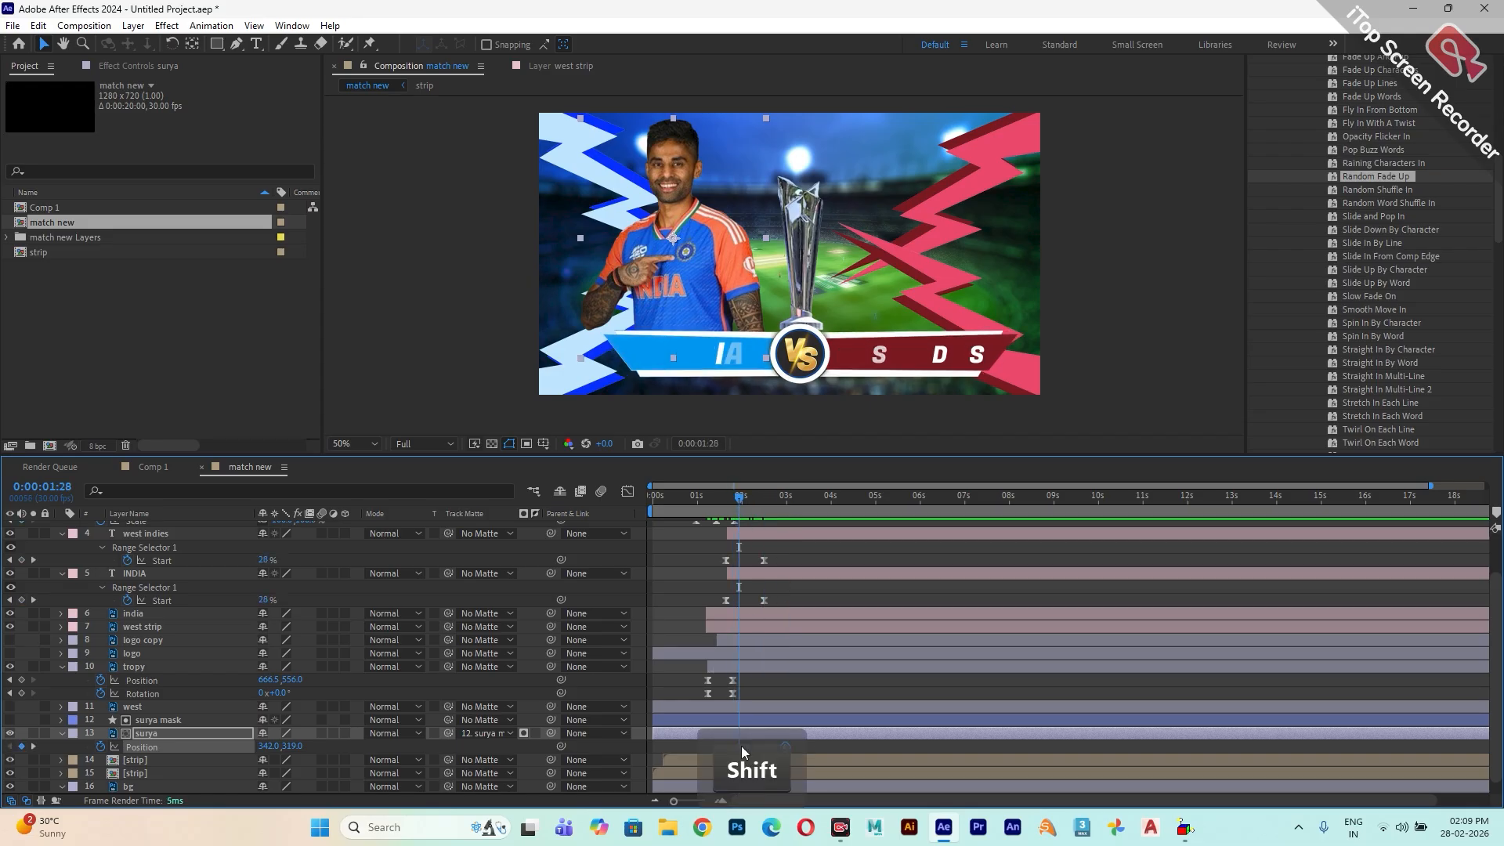
pyautogui.moveTo(270, 745); pyautogui.dragTo(724, 750)
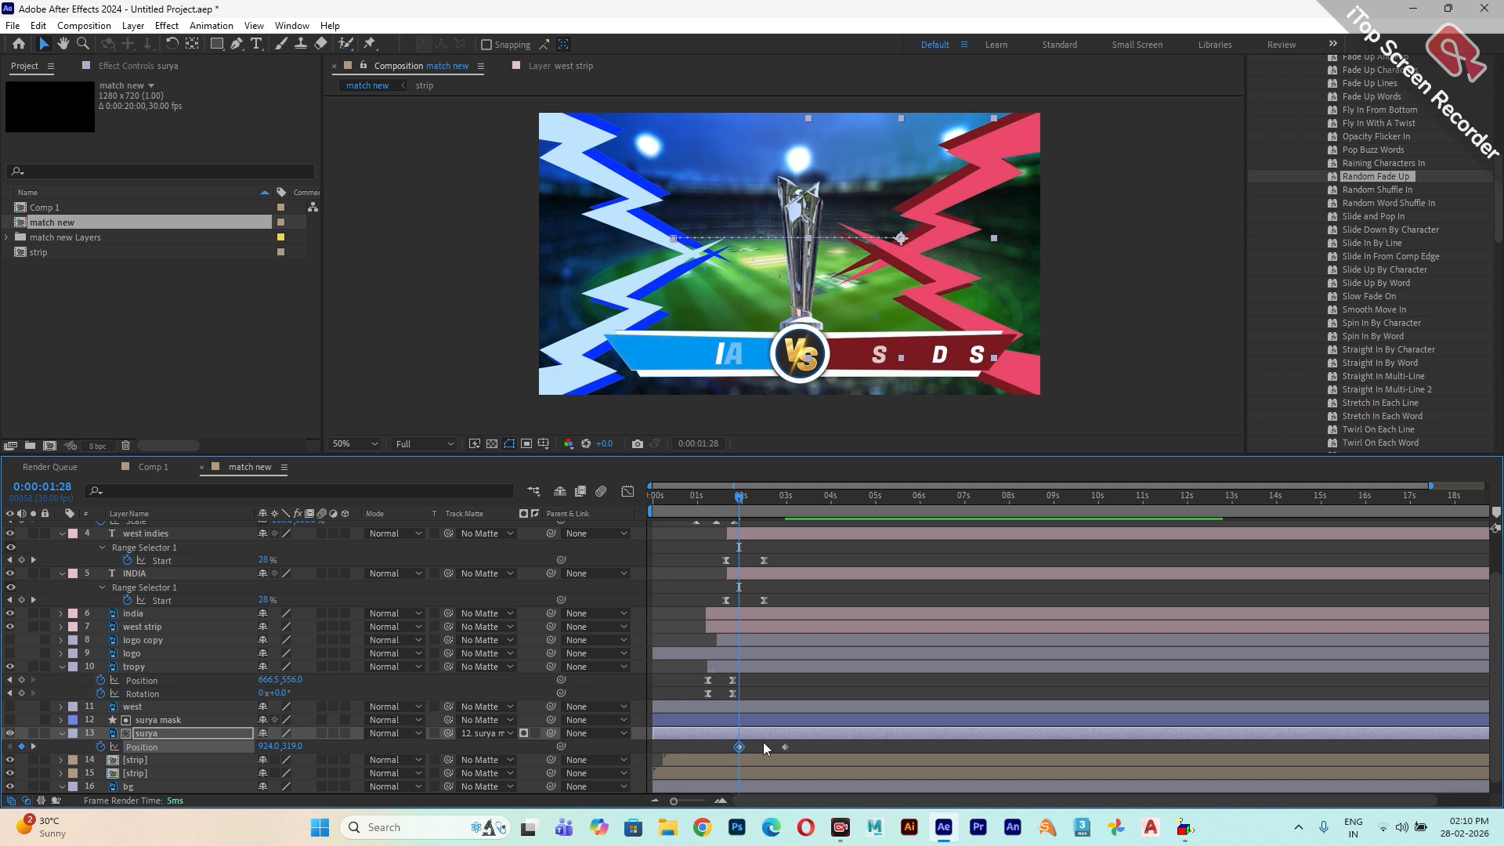
# - Apply Easy Ease to both of the surya layer's Position keyframes and open their speed curve fitted in the Graph Editor
pyautogui.rightClick(741, 746)
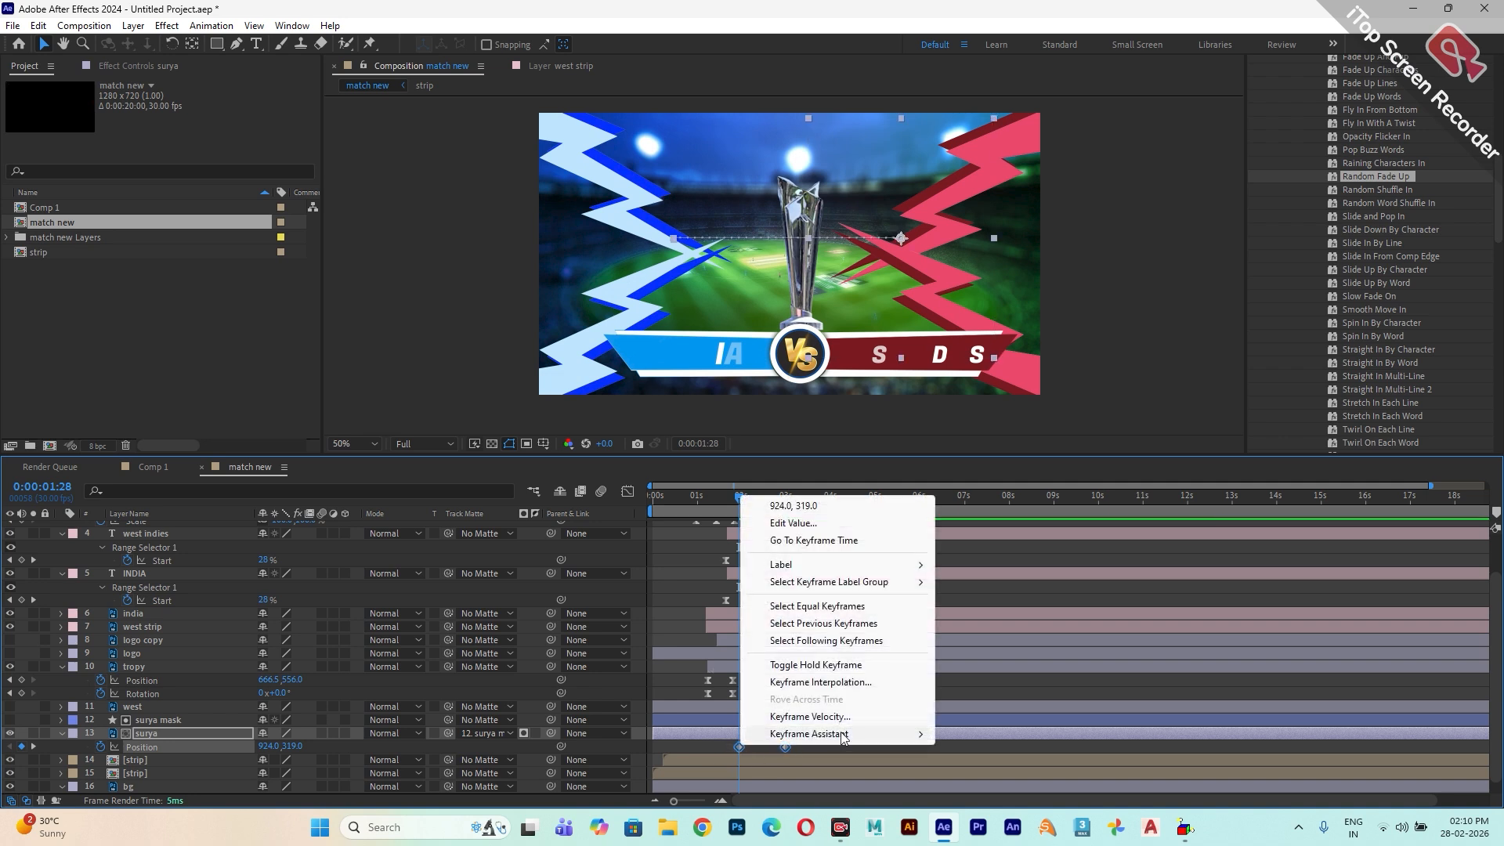
pyautogui.moveTo(842, 735)
pyautogui.click(975, 666)
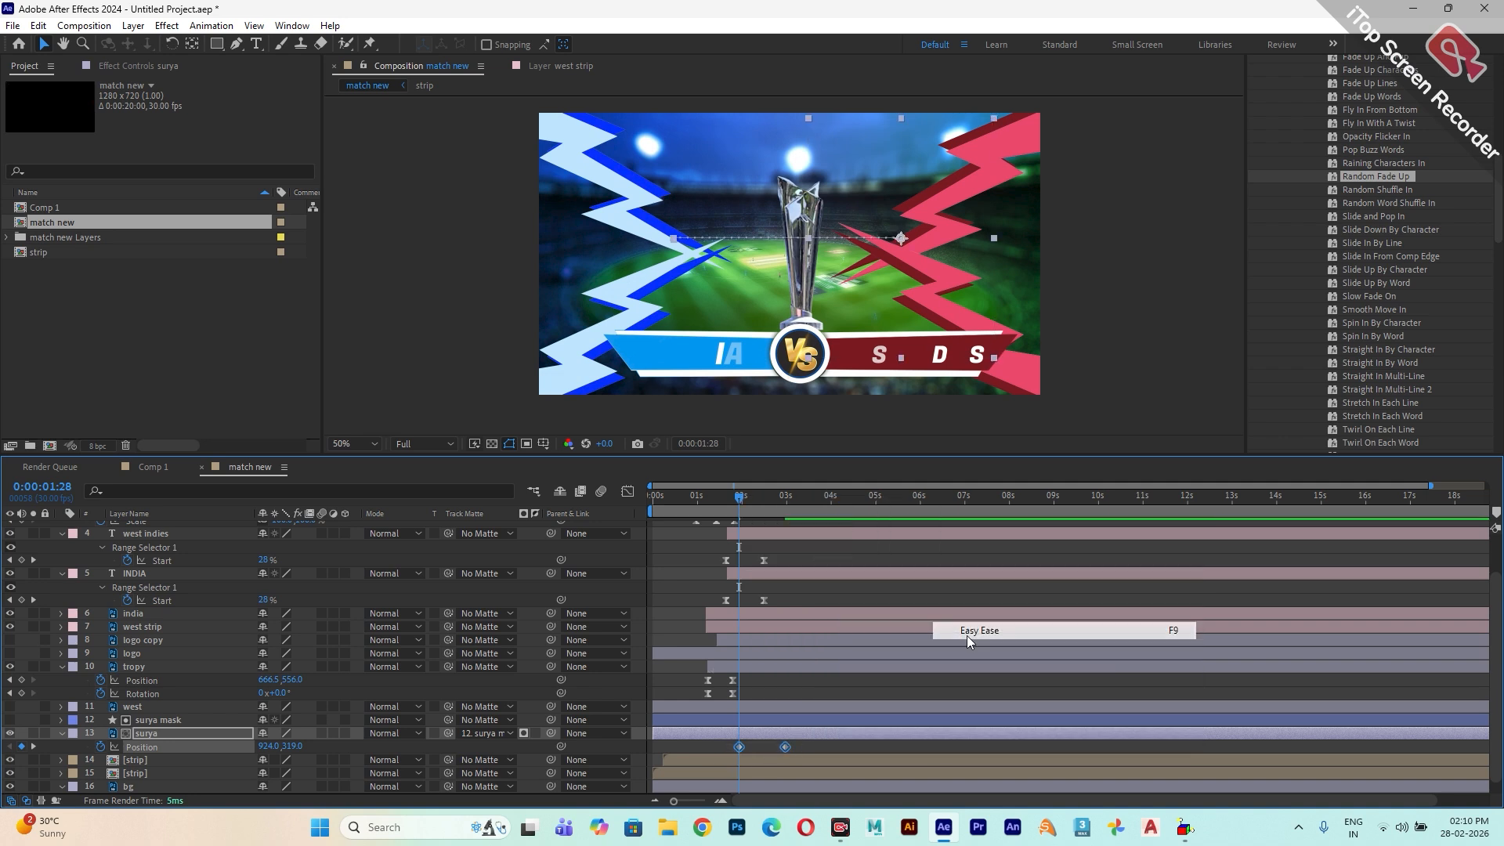
pyautogui.click(628, 490)
pyautogui.click(1028, 784)
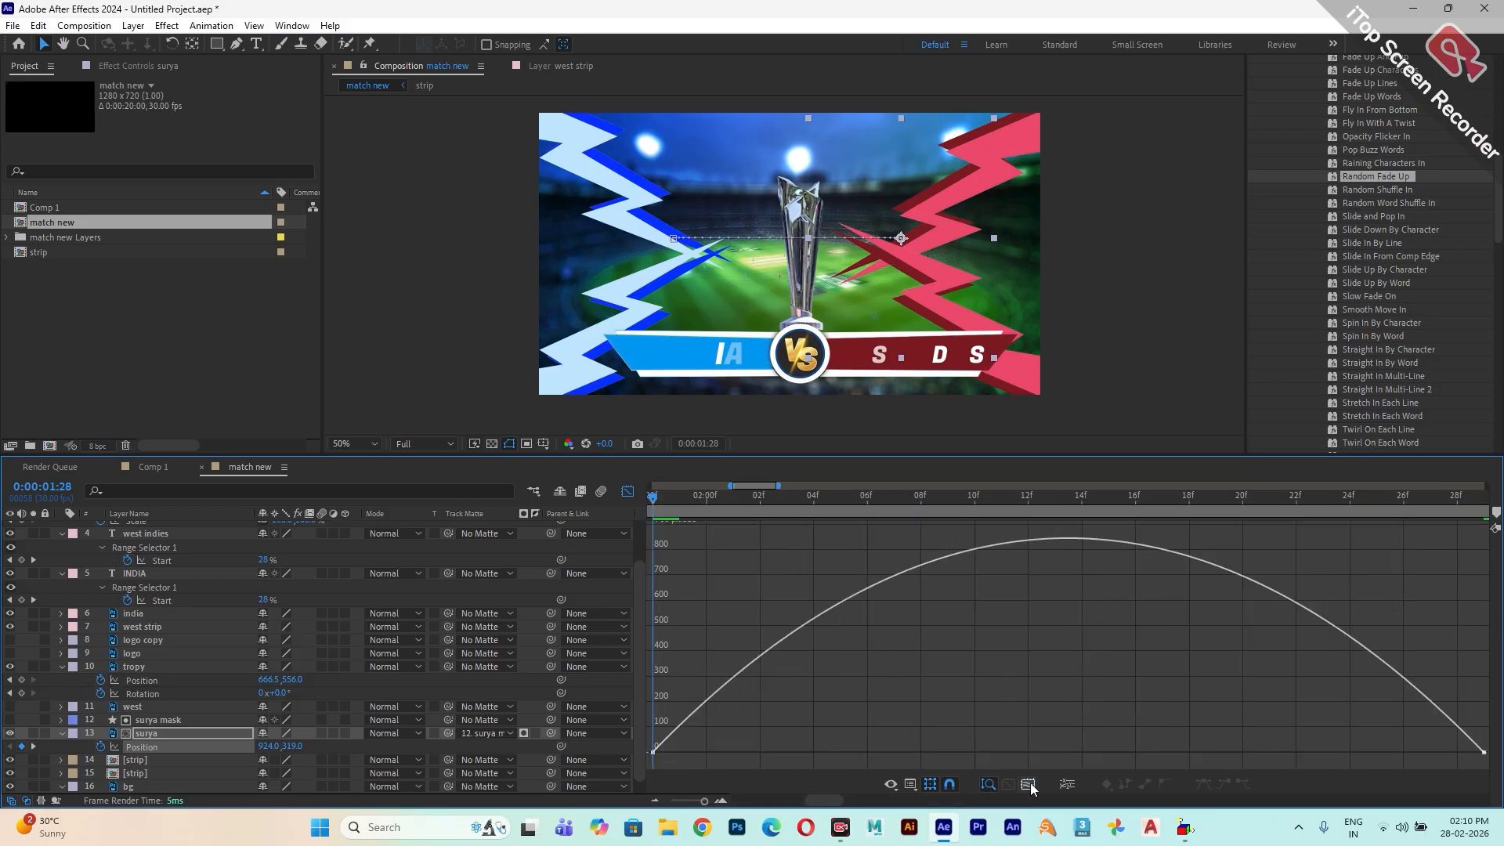
# - Shorten the first and lengthen the last keyframe's handle on surya's speed curve for a fast start and gradual stop, and close the Graph Editor
pyautogui.moveTo(974, 675); pyautogui.dragTo(644, 771)
pyautogui.moveTo(879, 753); pyautogui.dragTo(800, 755)
pyautogui.moveTo(1286, 661); pyautogui.dragTo(1488, 763)
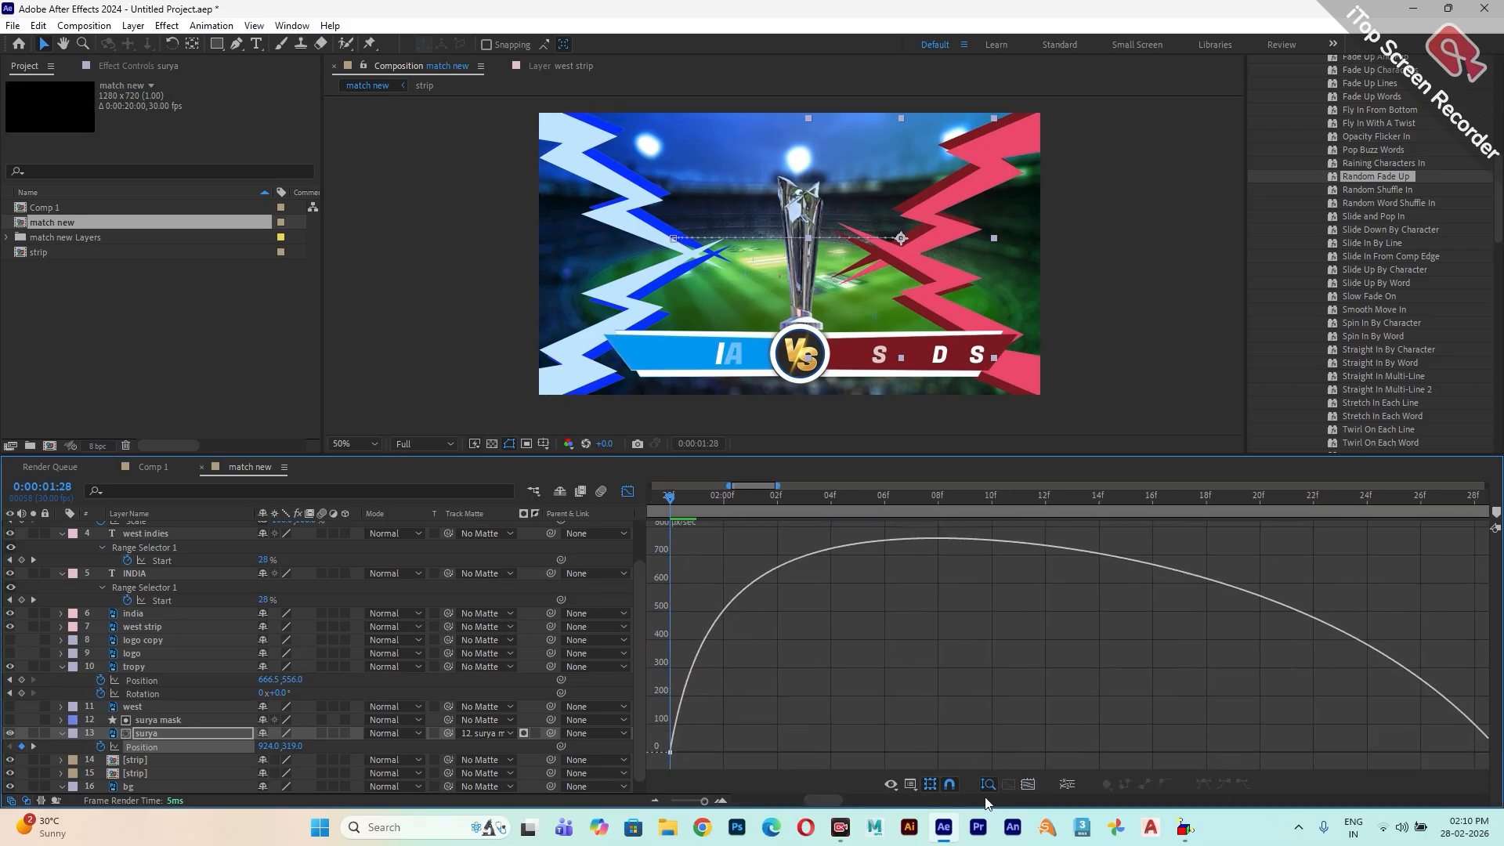
pyautogui.click(1028, 785)
pyautogui.moveTo(1175, 685); pyautogui.dragTo(1488, 764)
pyautogui.moveTo(1319, 758); pyautogui.dragTo(1115, 756)
pyautogui.click(628, 492)
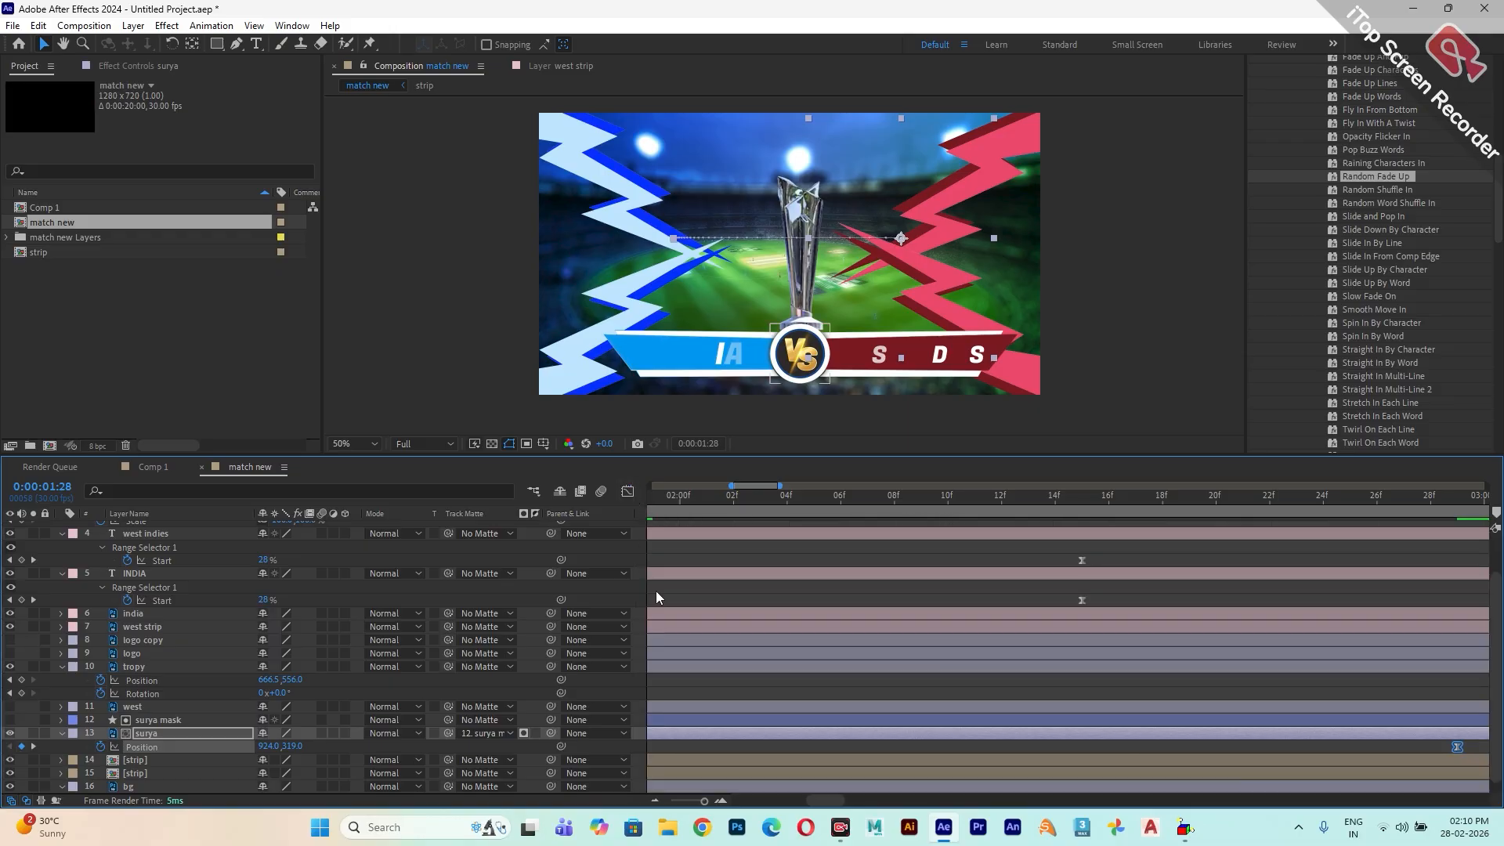
# - Play back the banner animation several times to check the India player's entrance, and return the playhead to 0:00:01:28
pyautogui.press('-')
pyautogui.press('-')
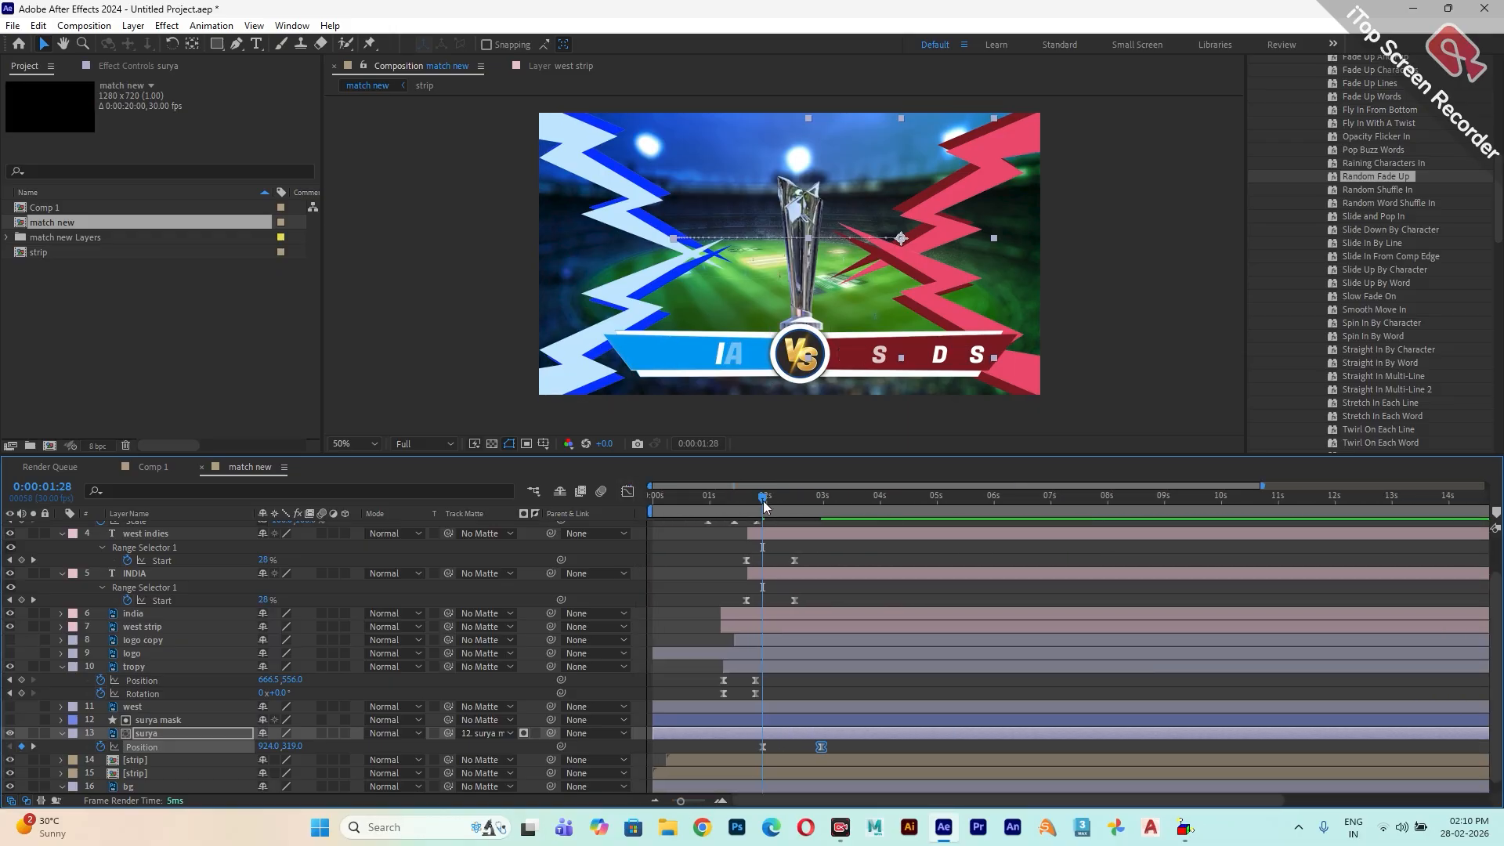
pyautogui.click(743, 495)
pyautogui.press('space')
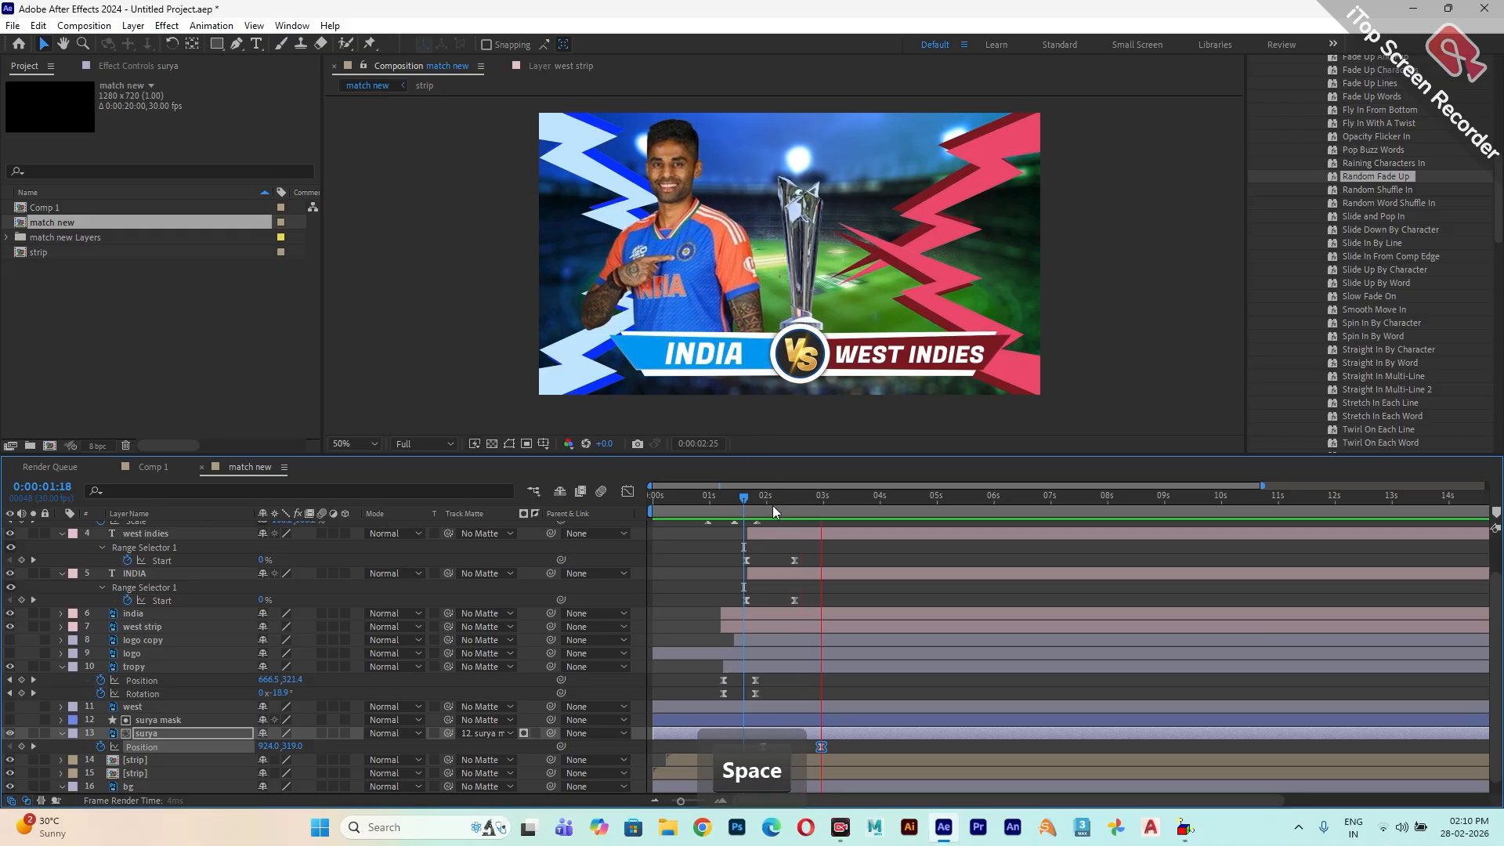
pyautogui.moveTo(773, 506); pyautogui.dragTo(698, 505)
pyautogui.press('space')
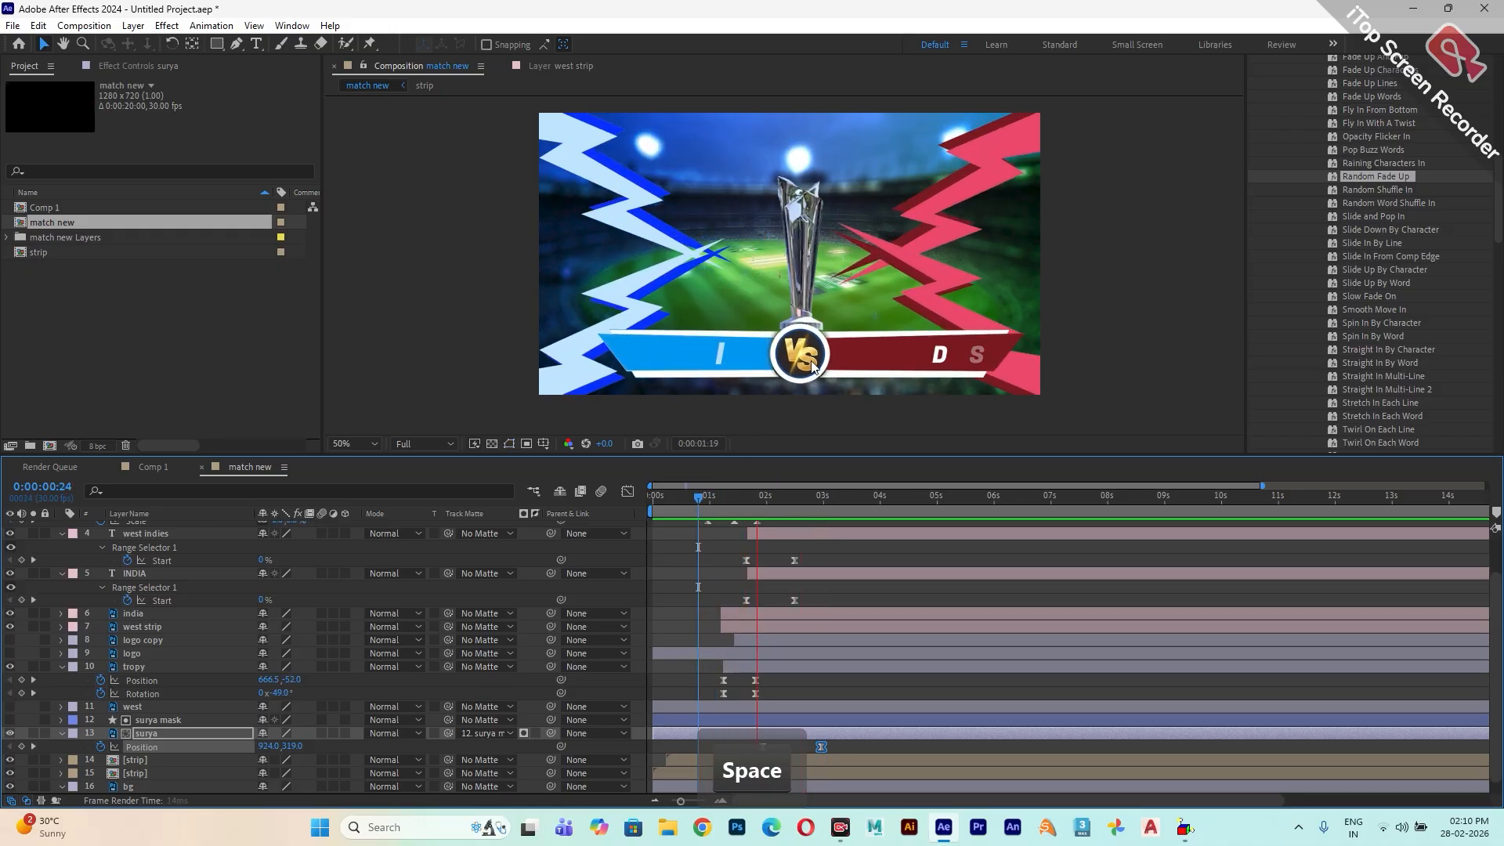
pyautogui.click(707, 500)
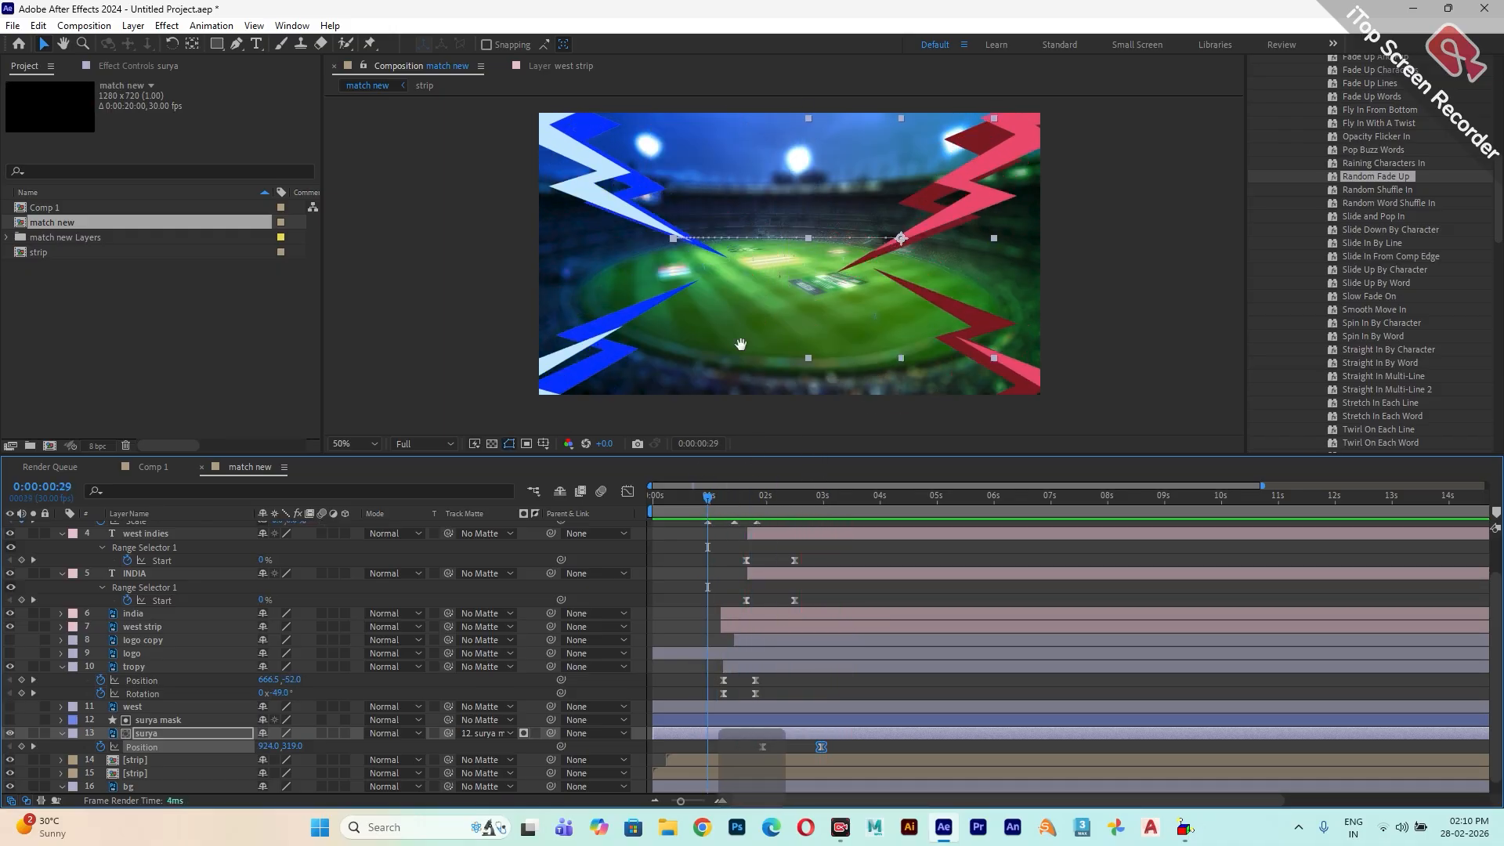
pyautogui.press('space')
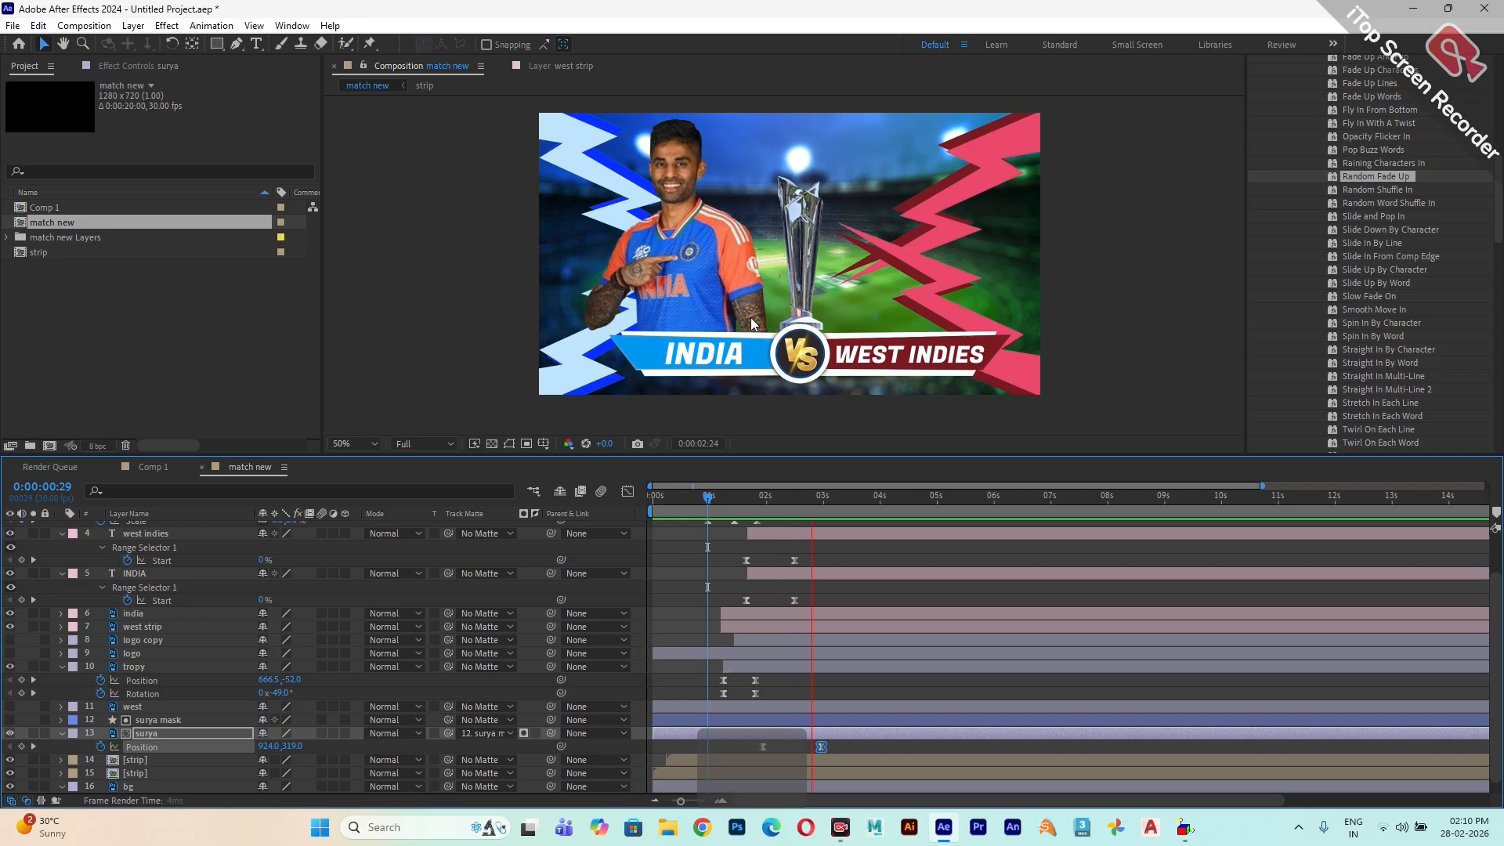
pyautogui.press('space')
pyautogui.moveTo(824, 498); pyautogui.dragTo(763, 520)
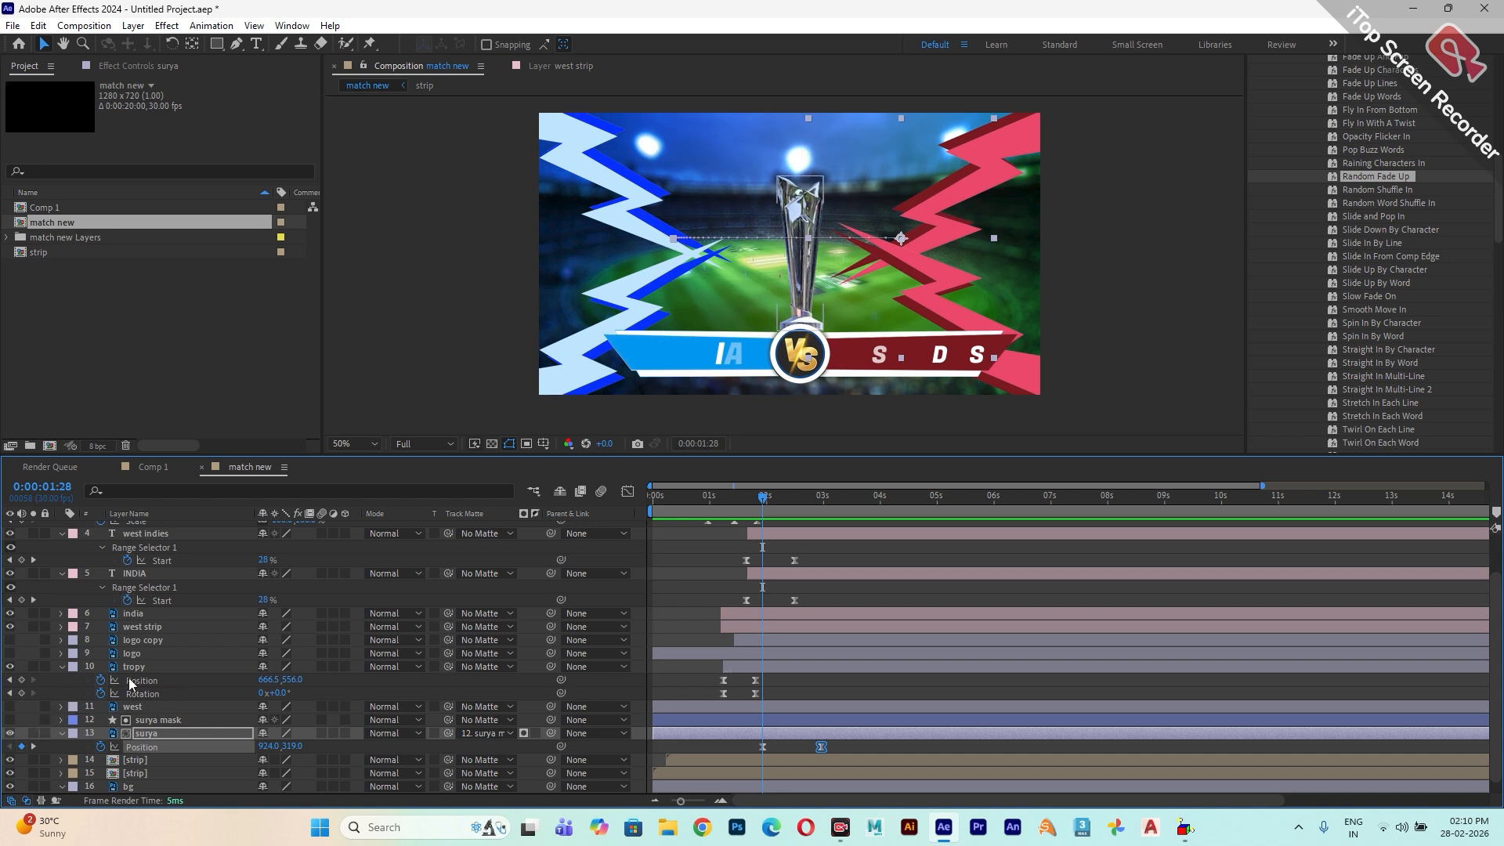
# - Collapse the tropy layer's properties, make the west layer visible and deselect all layers
pyautogui.click(134, 667)
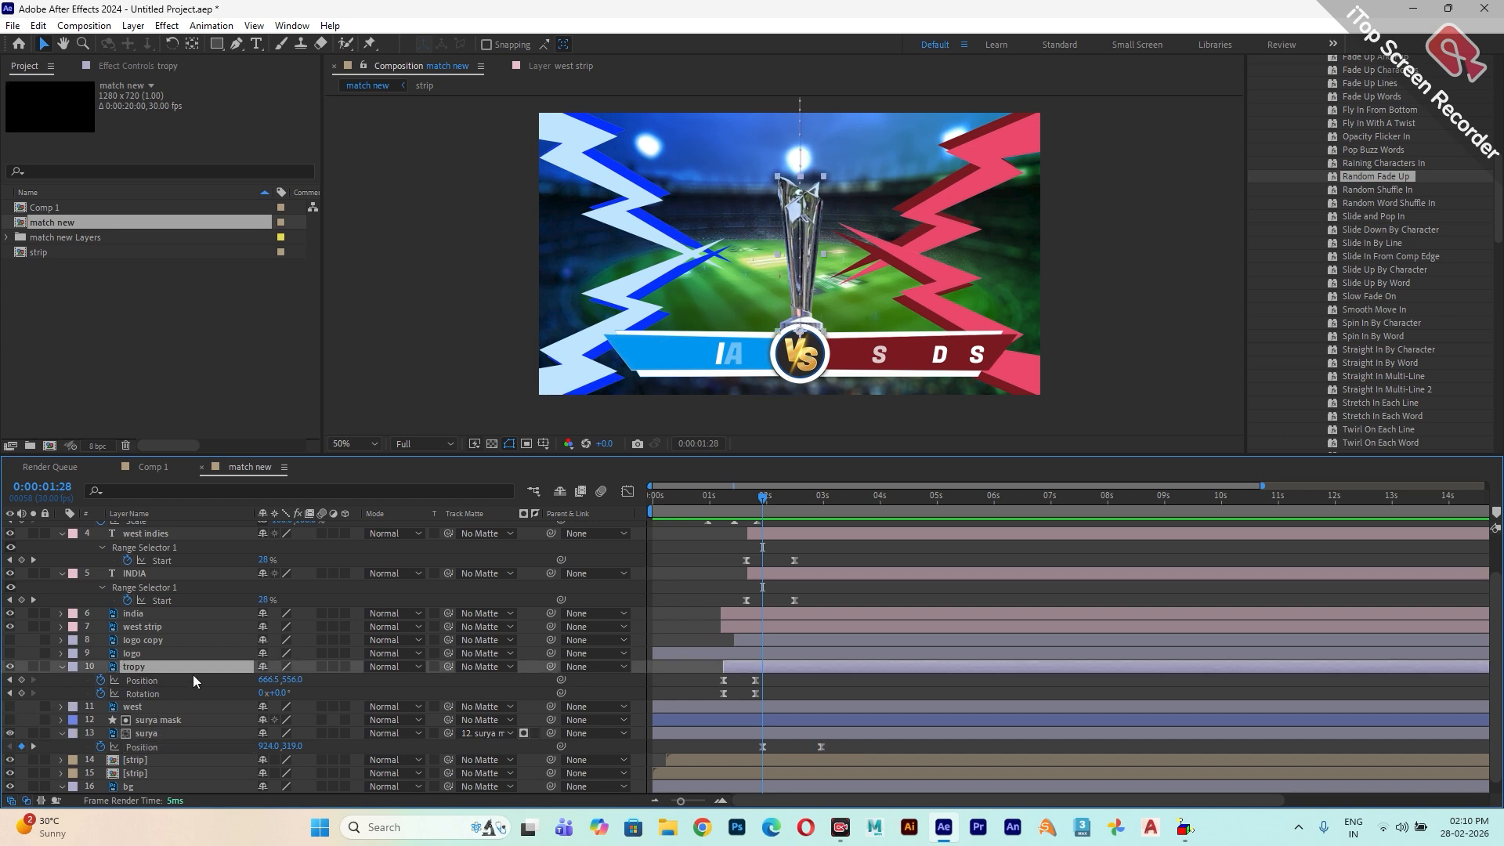
pyautogui.click(60, 667)
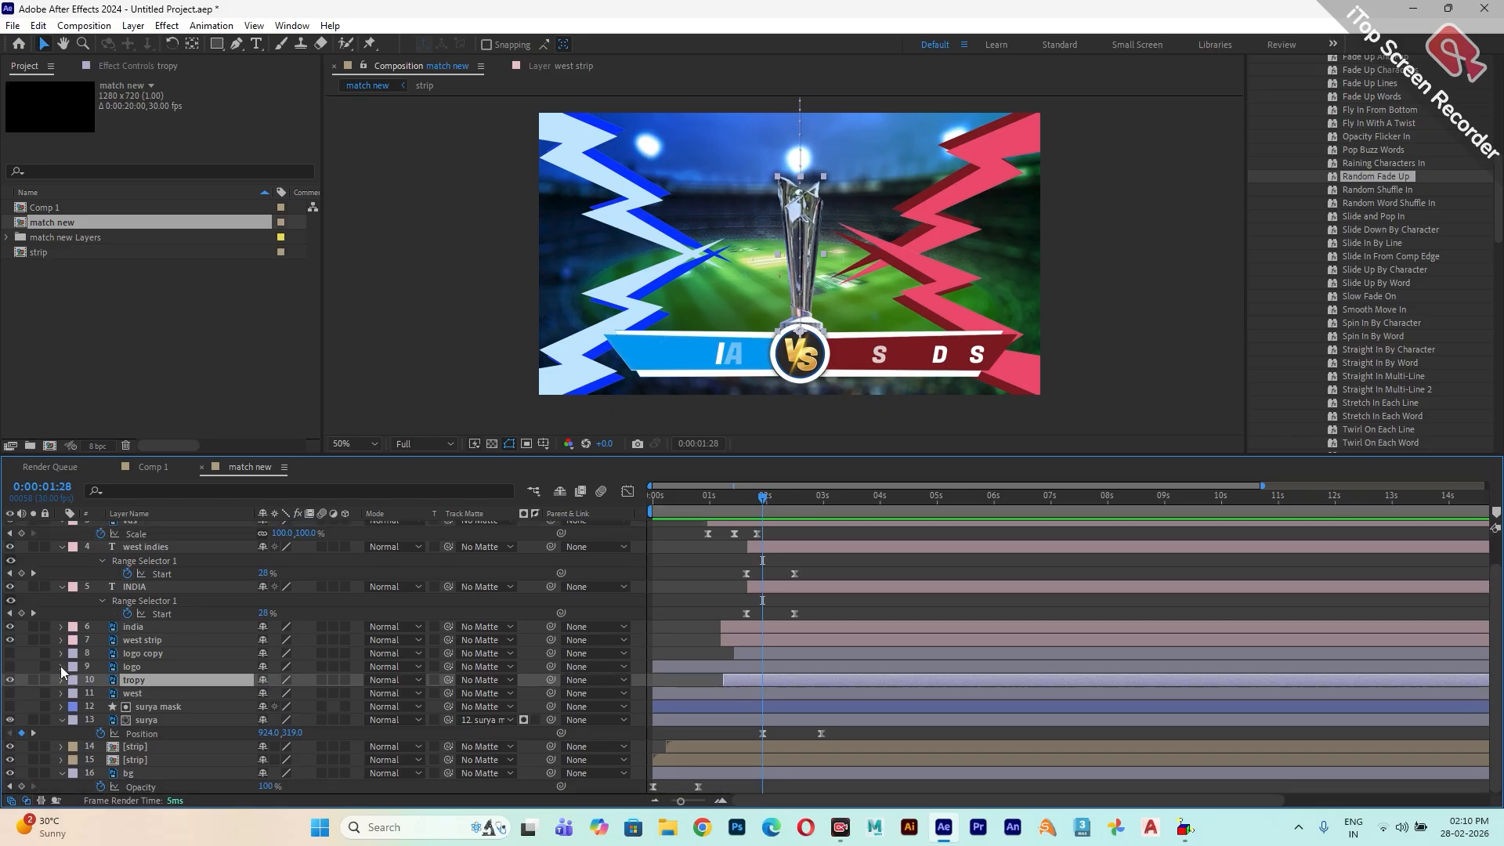
pyautogui.click(133, 693)
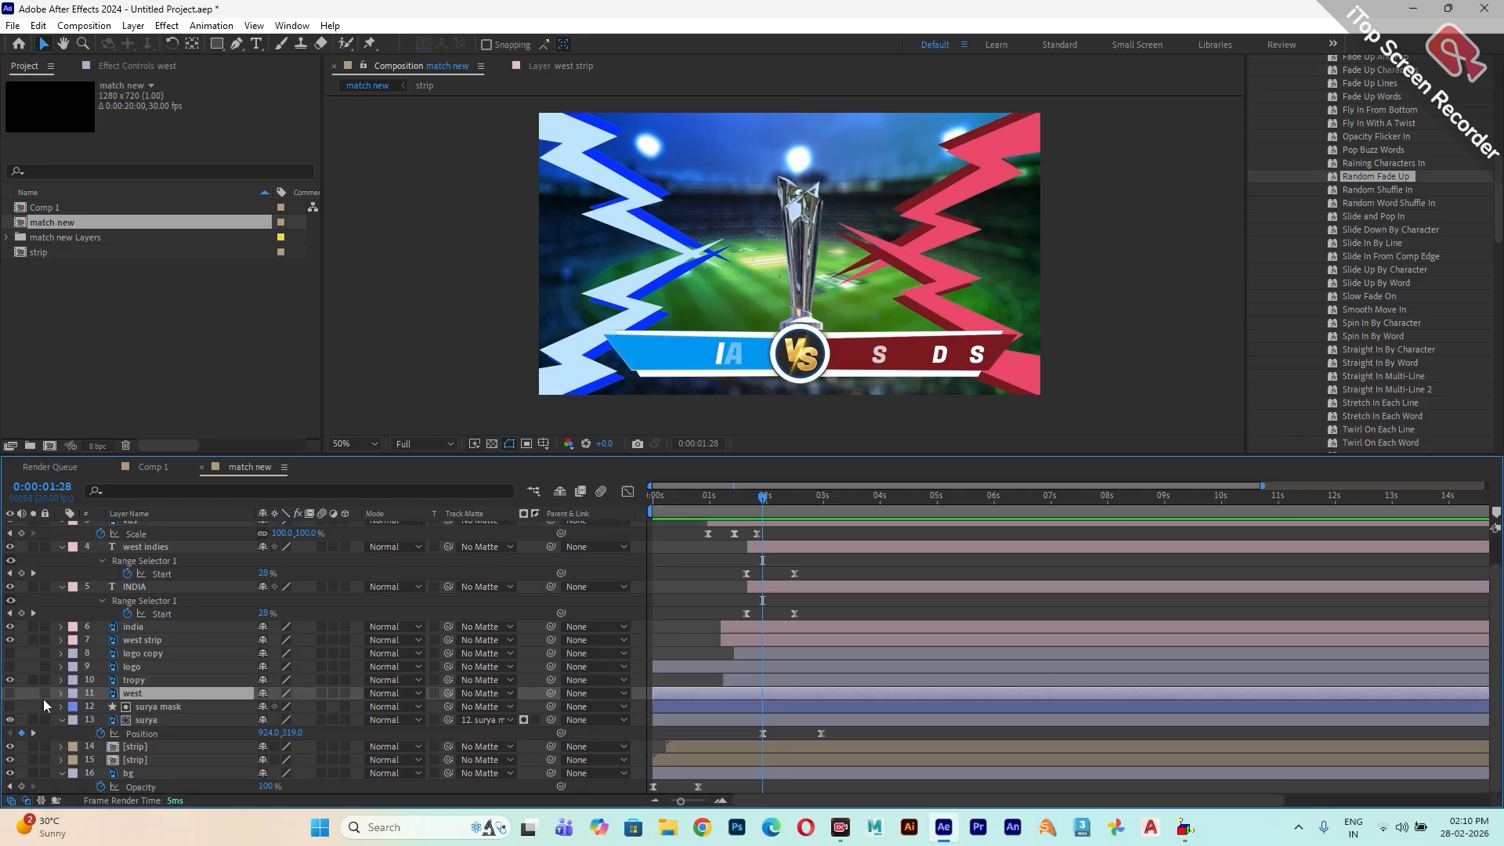
pyautogui.click(10, 693)
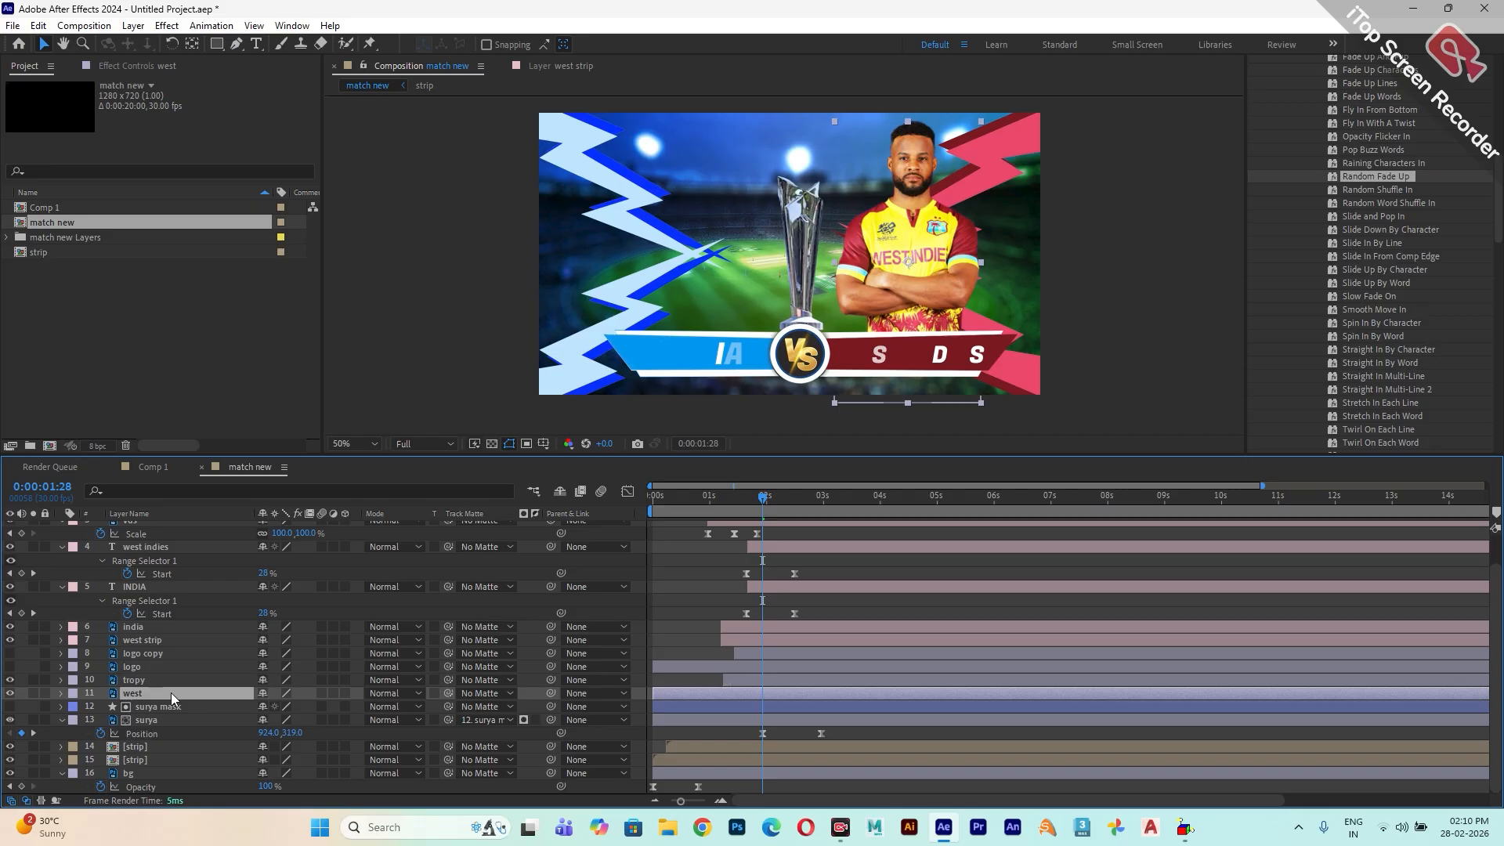
pyautogui.click(429, 266)
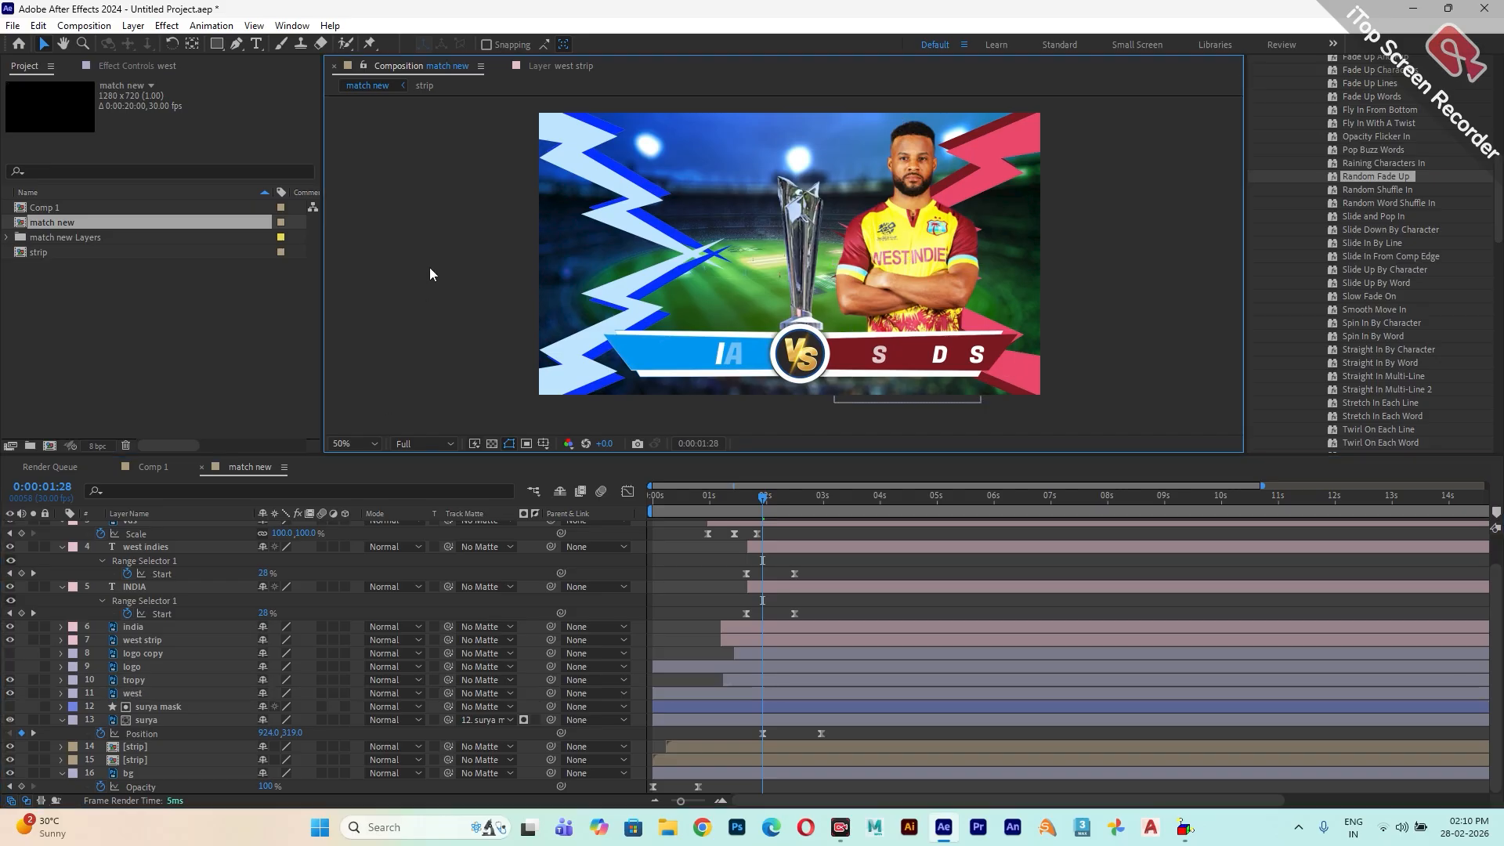
pyautogui.click(218, 44)
pyautogui.press('`')
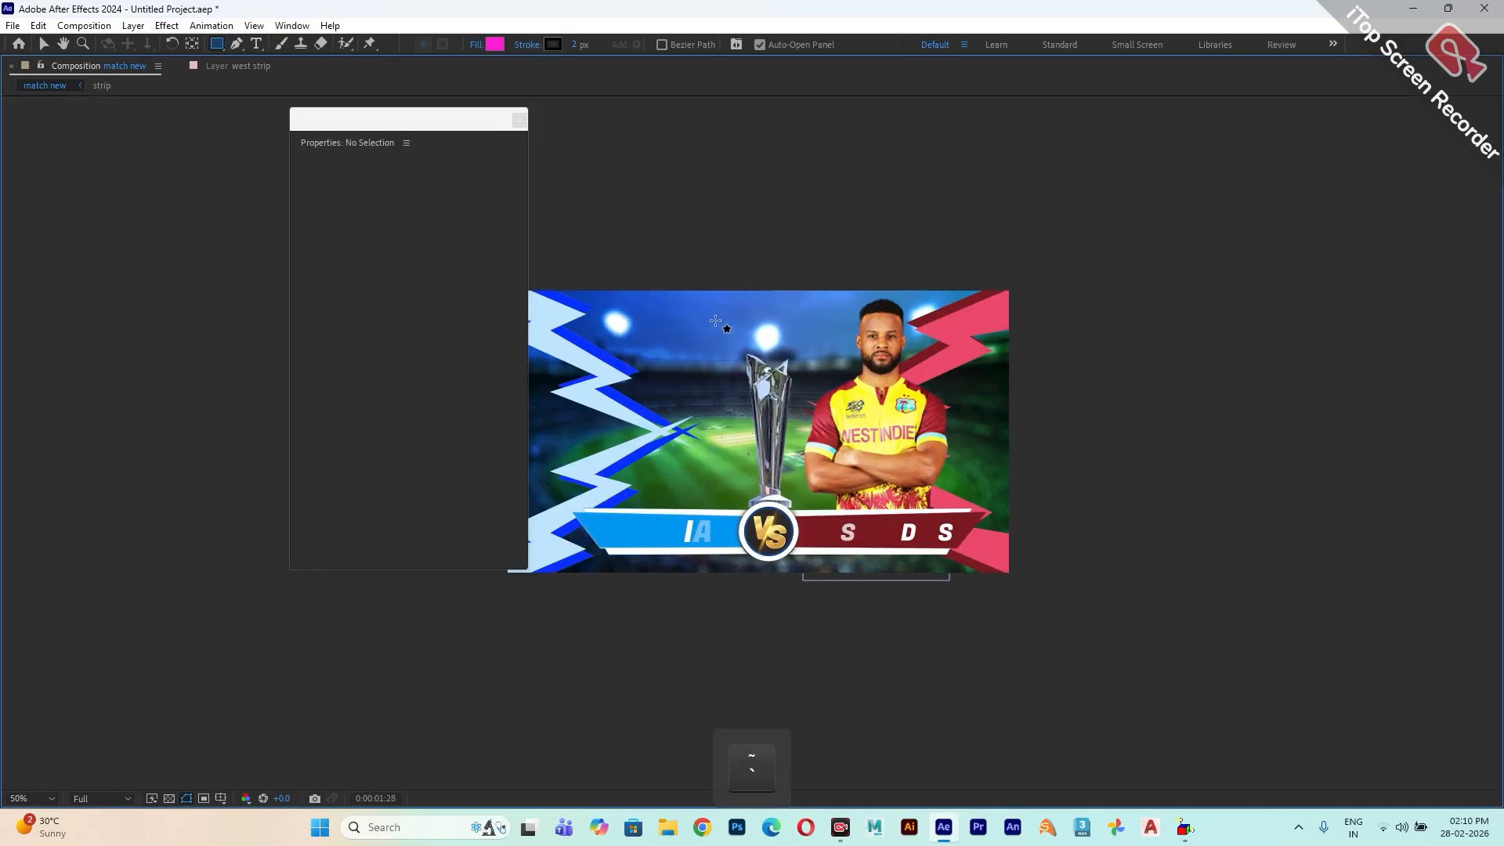
pyautogui.press('`')
pyautogui.press('v')
pyautogui.press('`')
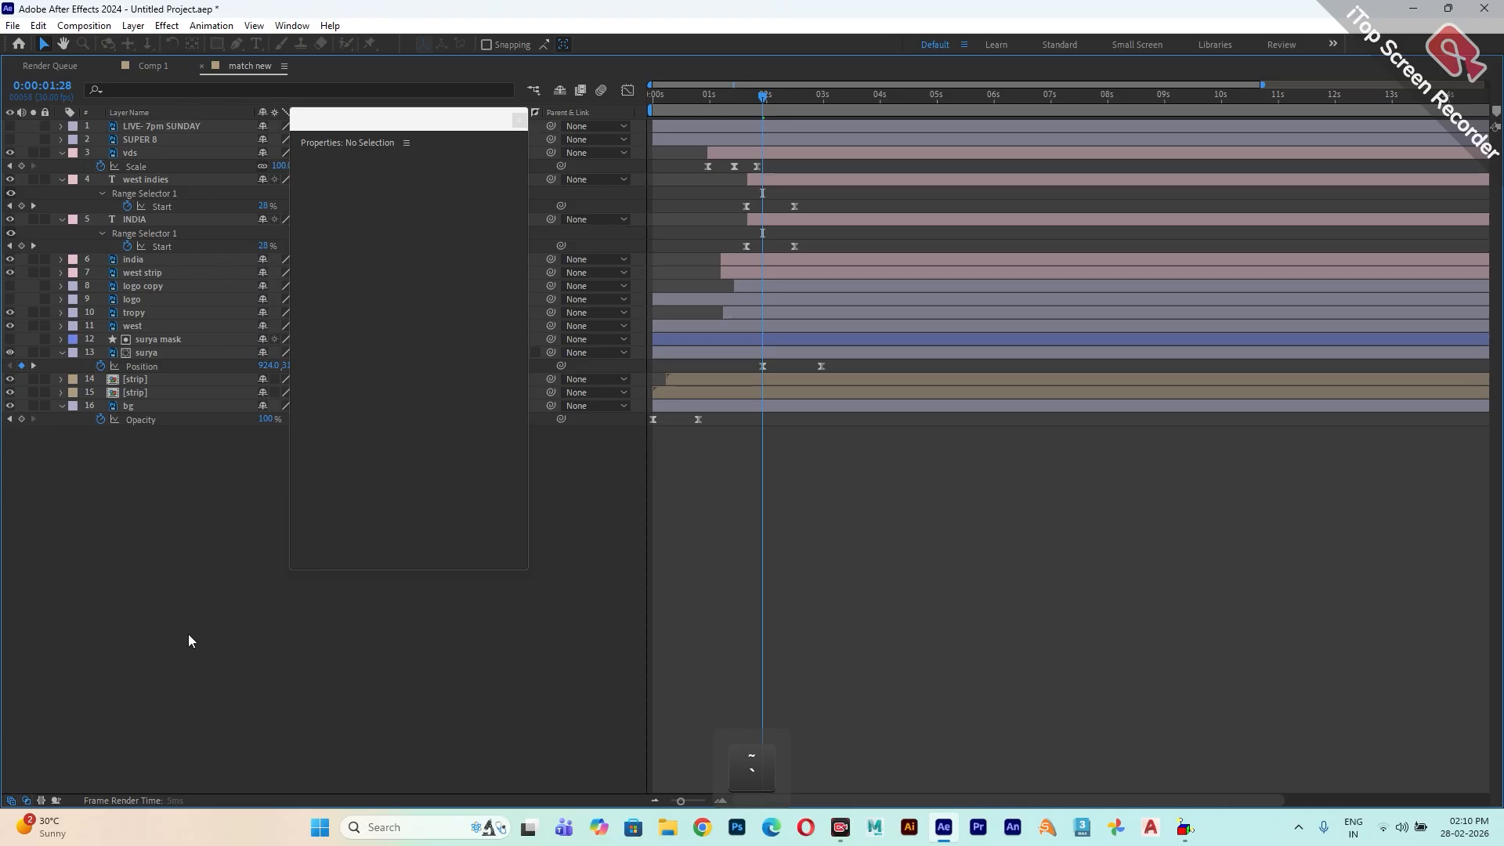
pyautogui.press('`')
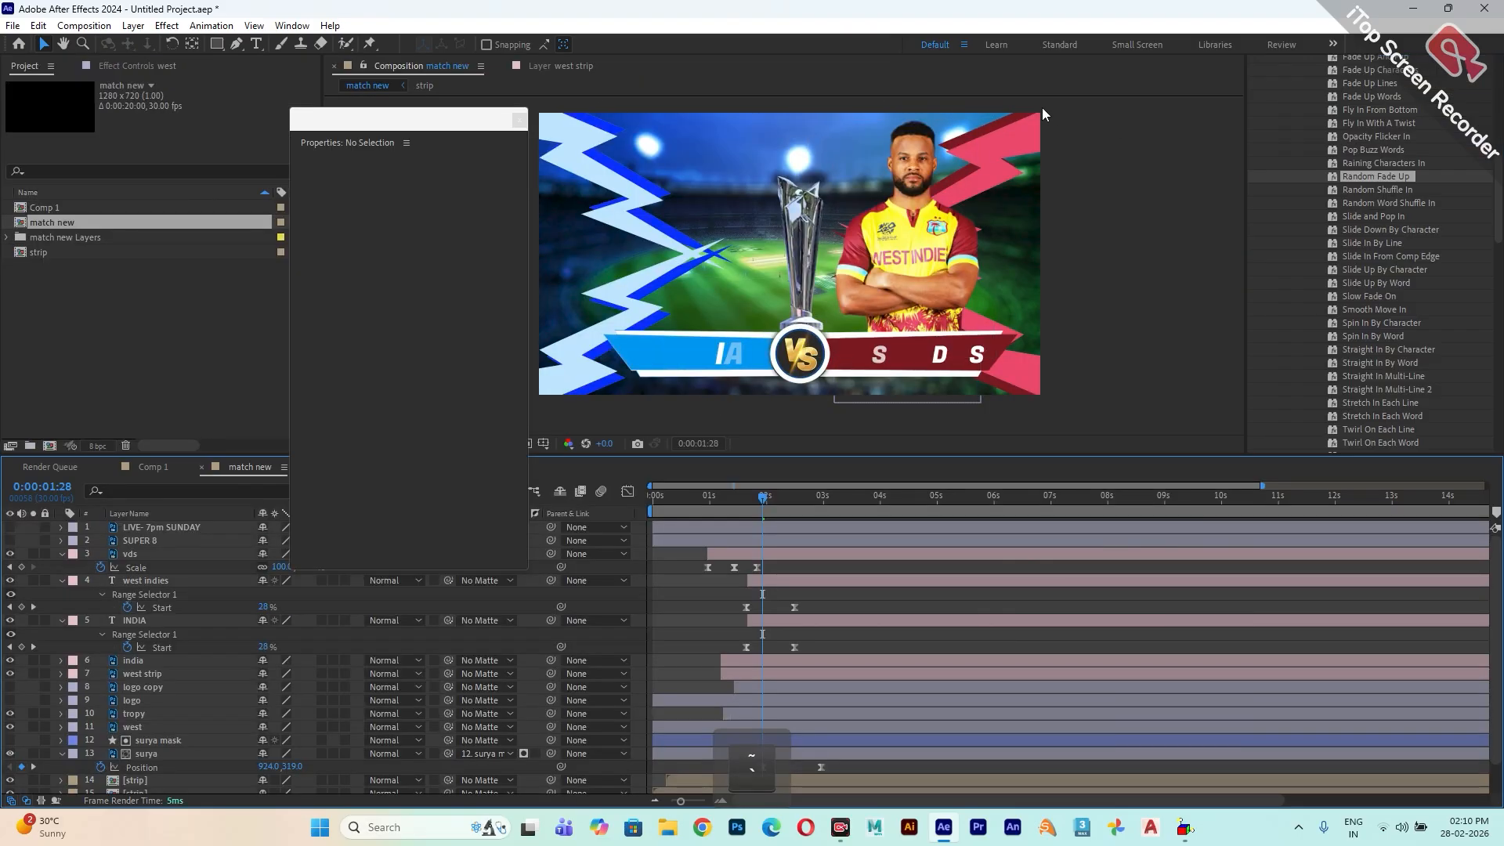
# - Draw a rectangle shape of about 610 × 776 px from the trophy's centre to the frame's outer edge, covering the West Indies player
pyautogui.click(217, 44)
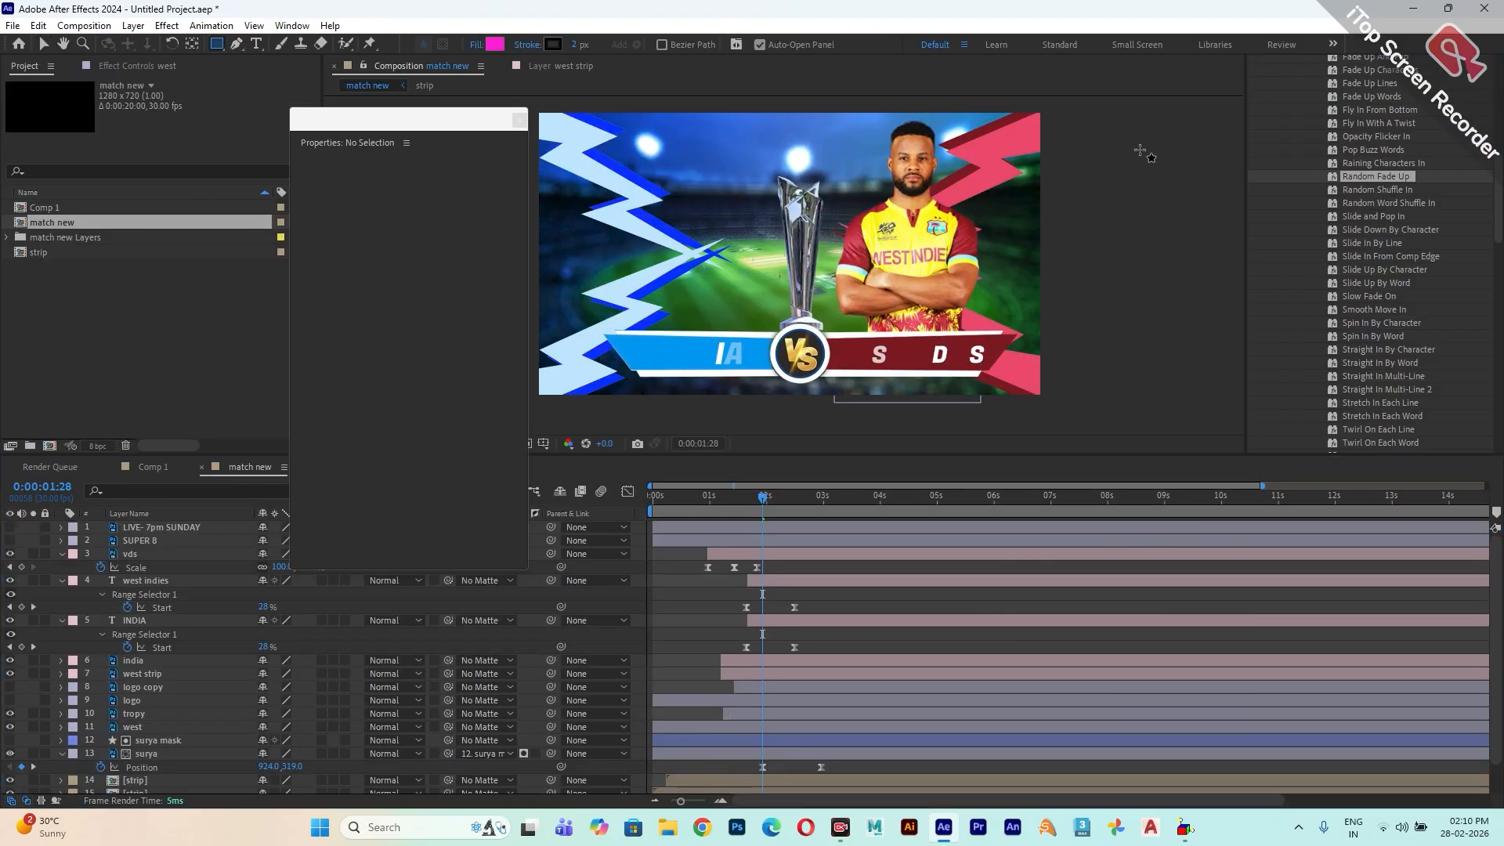
pyautogui.moveTo(1042, 116); pyautogui.dragTo(801, 418)
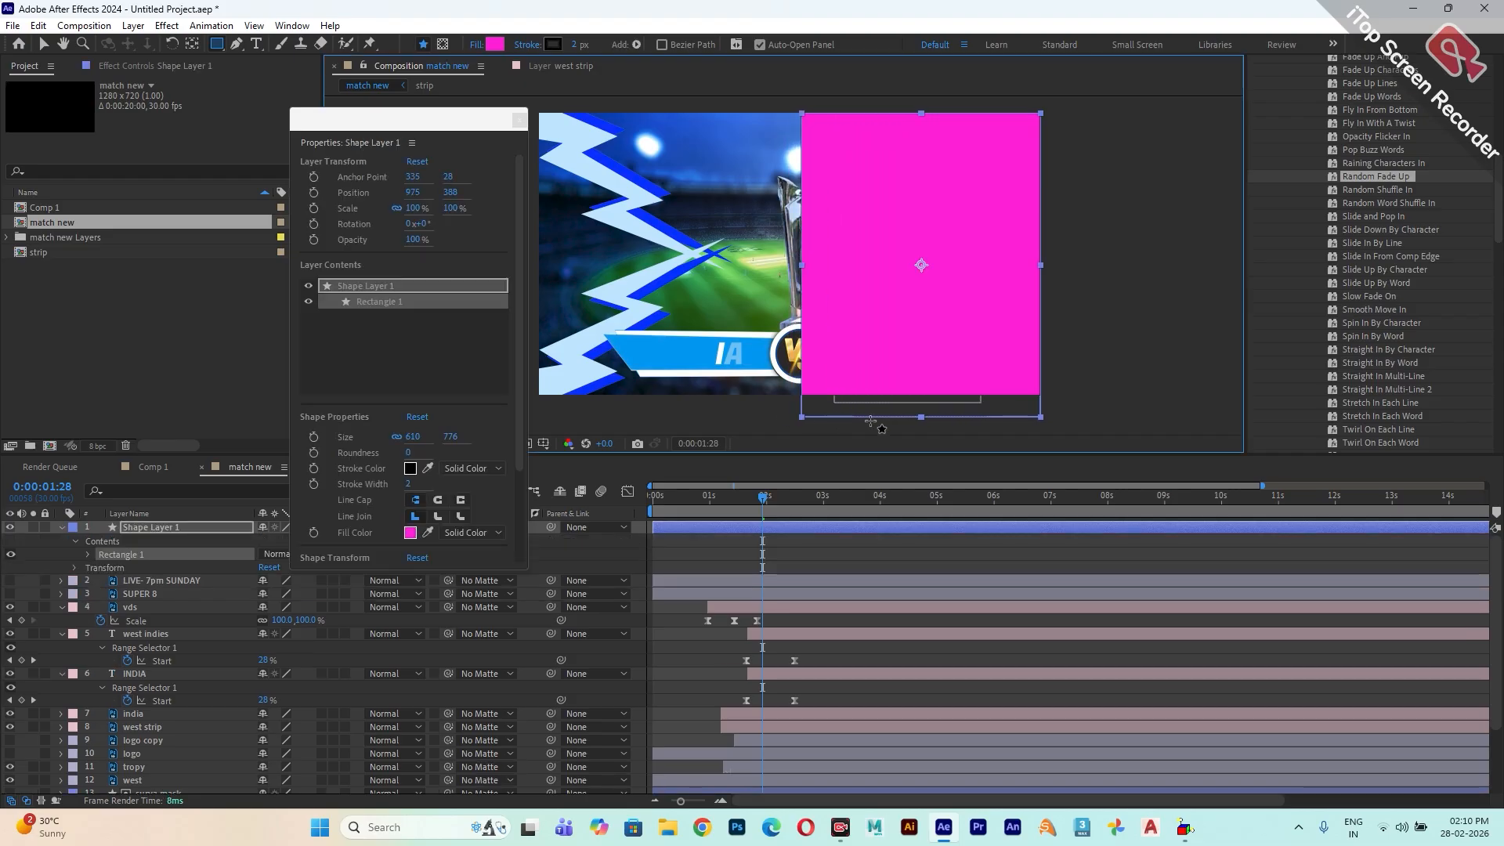
pyautogui.press('v')
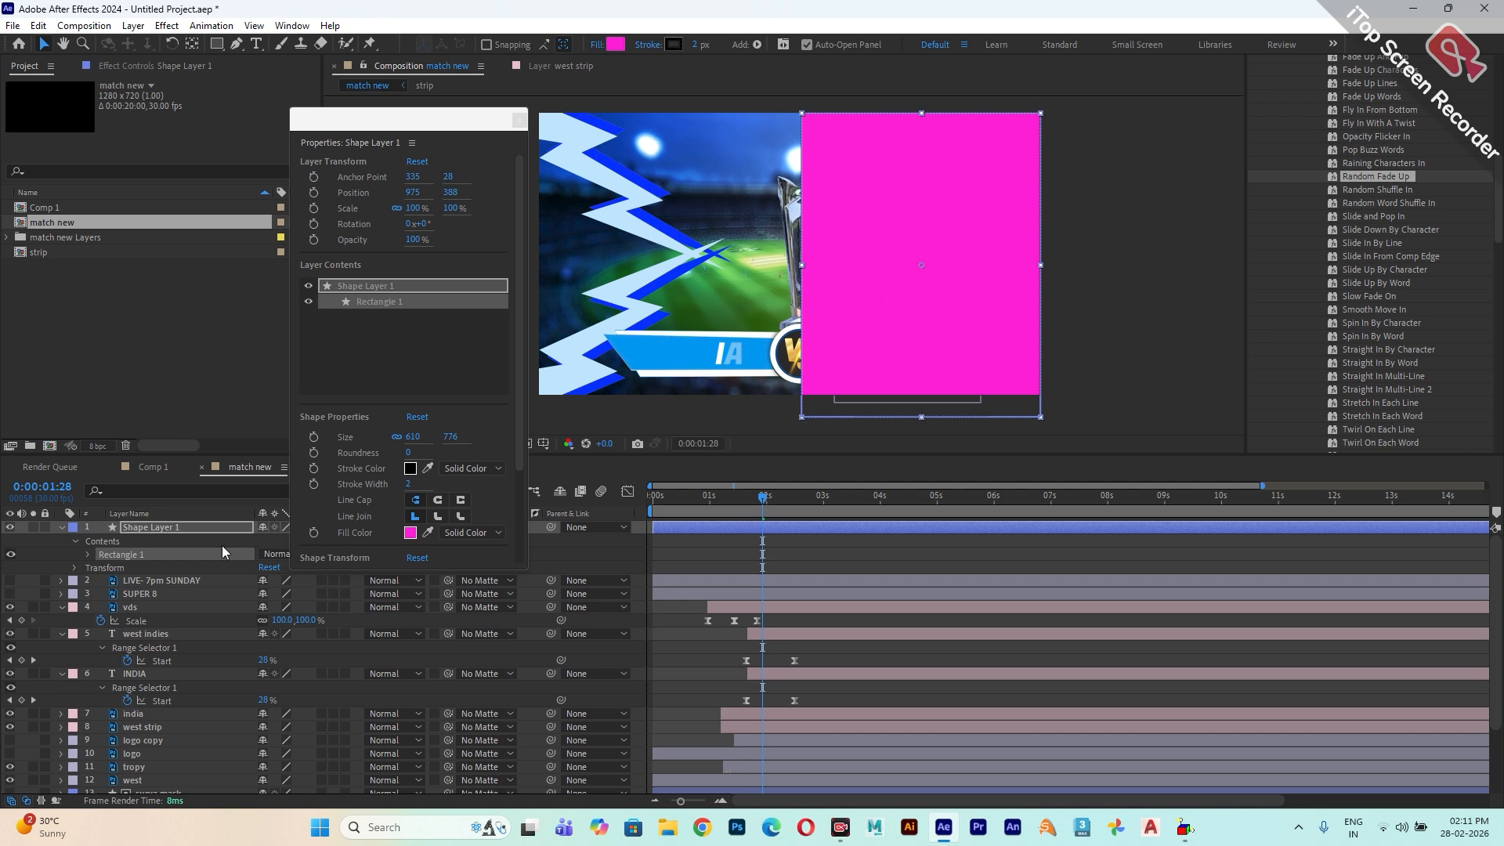
# - Move the new shape layer directly above the west layer and rename it "west mask"
pyautogui.moveTo(154, 536); pyautogui.dragTo(159, 777)
pyautogui.scroll(-1, 200, 667)
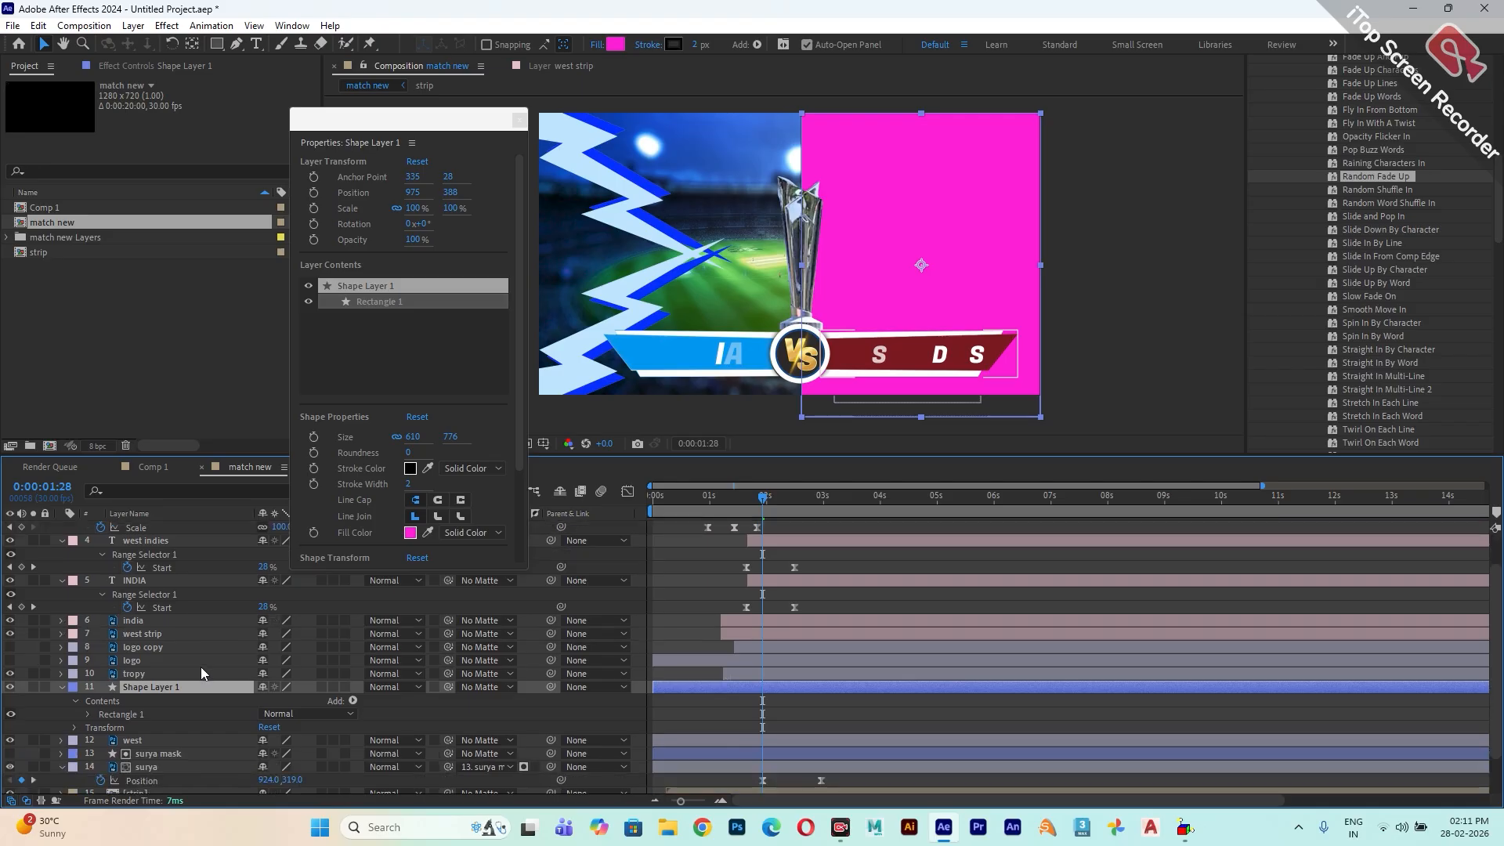
pyautogui.press('Return')
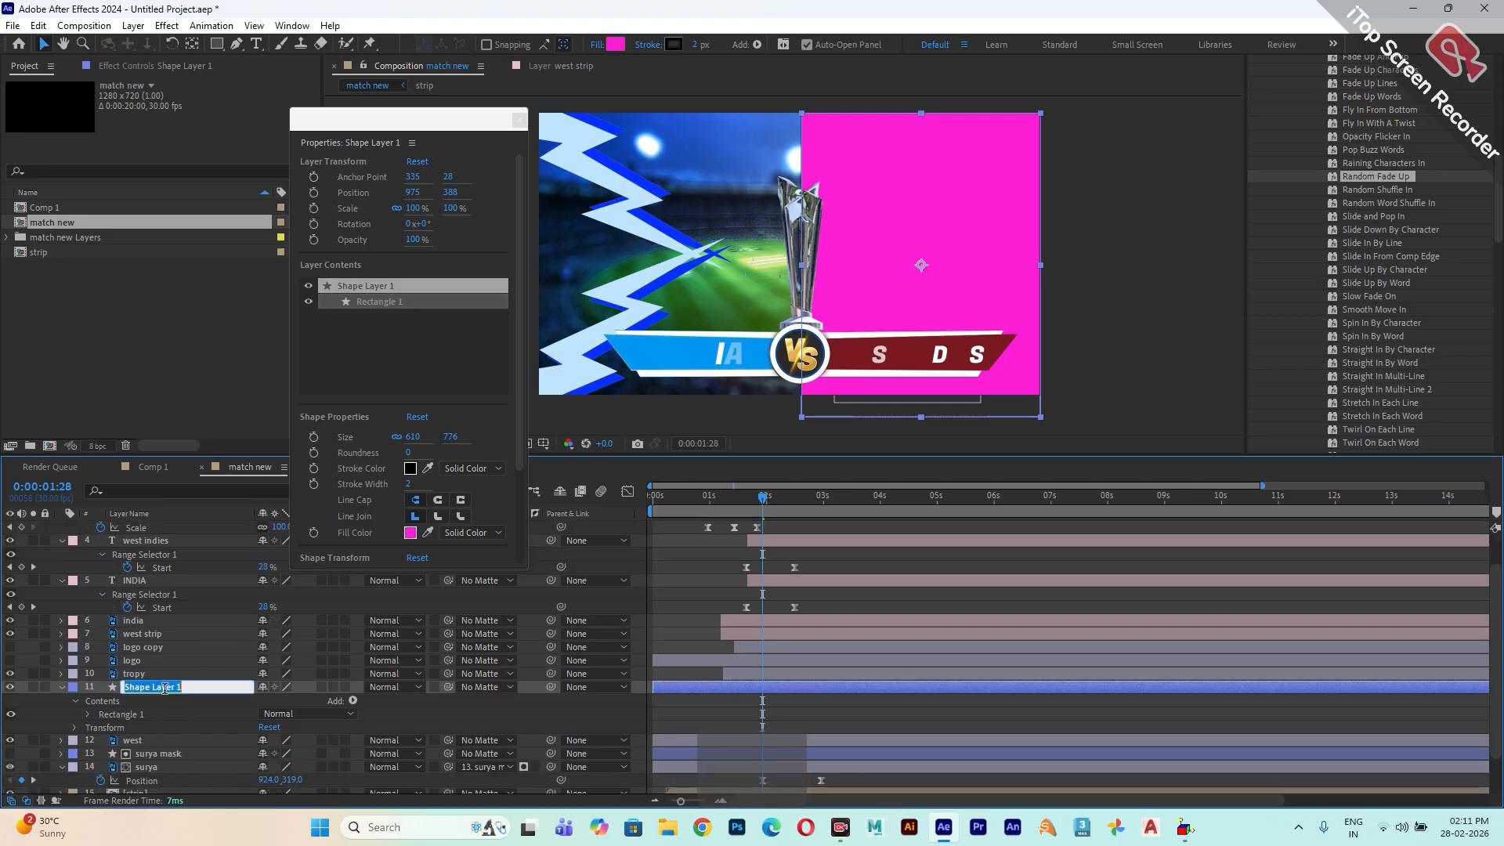
pyautogui.write('we')
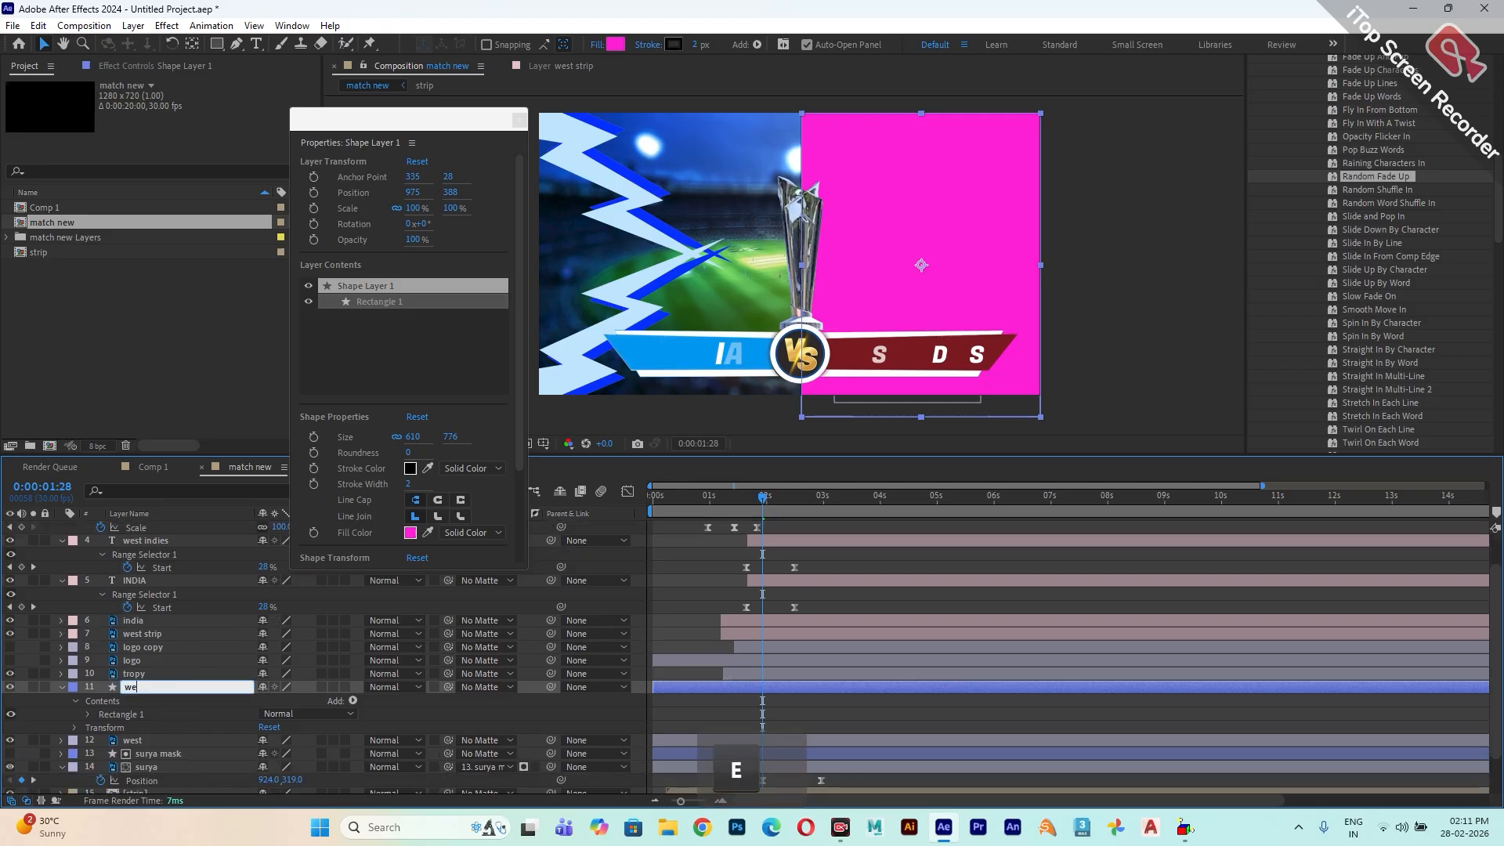
pyautogui.write('st mask')
pyautogui.press('Return')
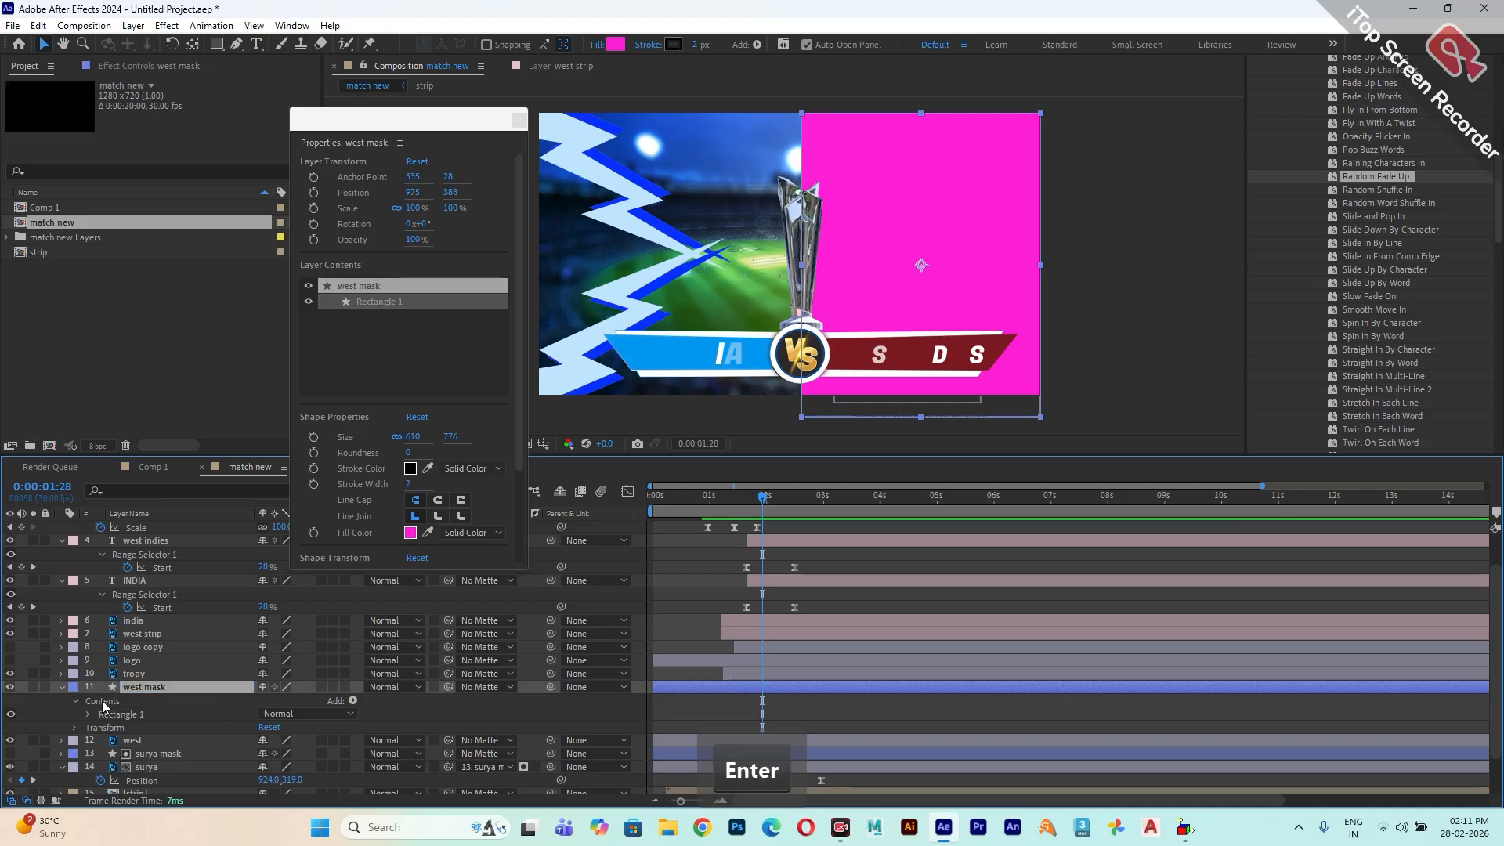
# - Set the west layer's track matte to the west mask layer and scrub the playhead back to check the masked player
pyautogui.click(493, 742)
pyautogui.click(515, 621)
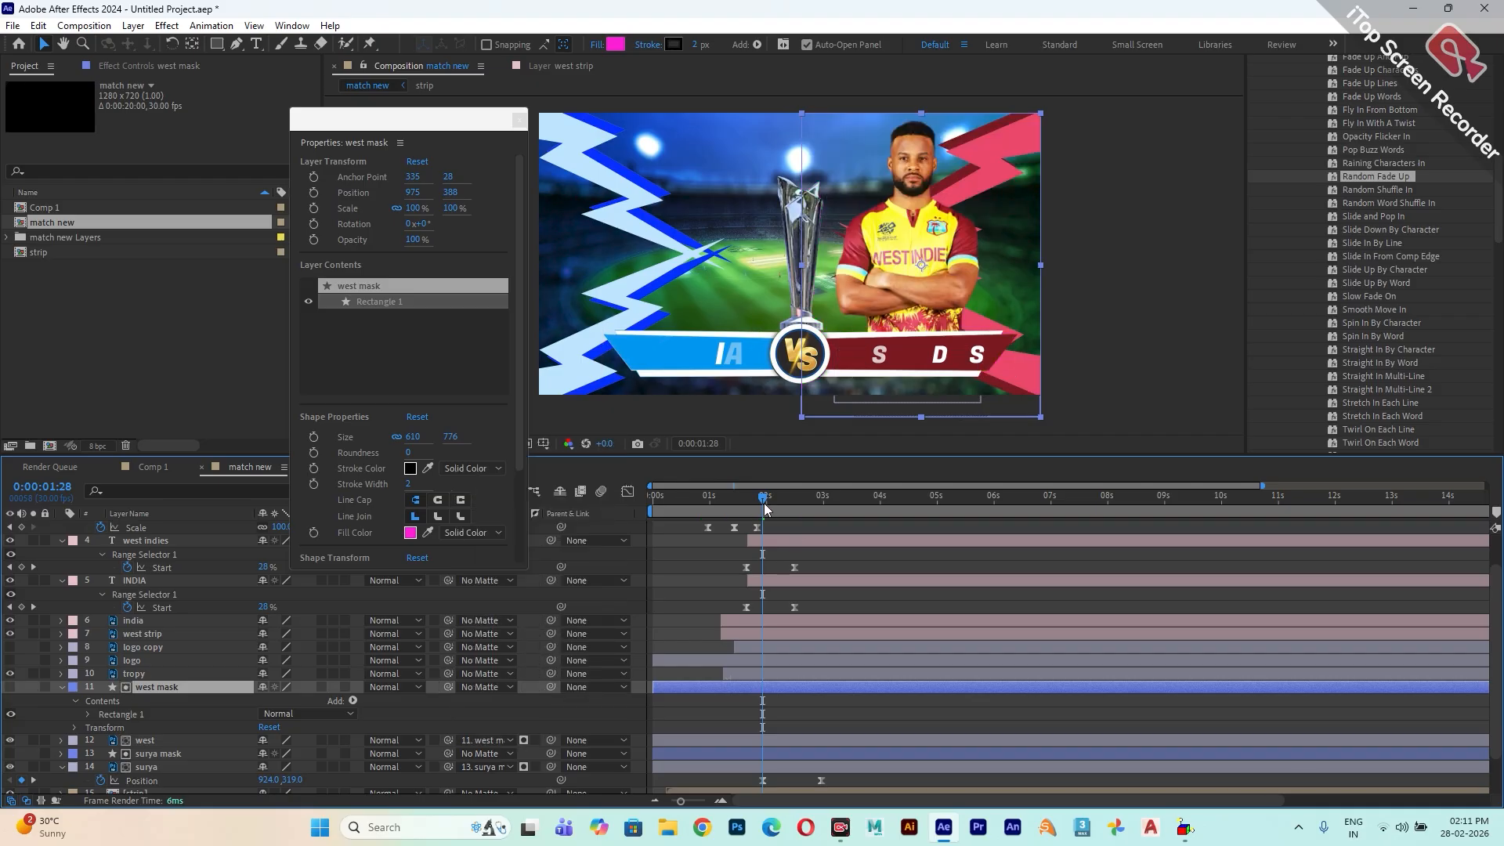
pyautogui.moveTo(765, 508); pyautogui.dragTo(750, 503)
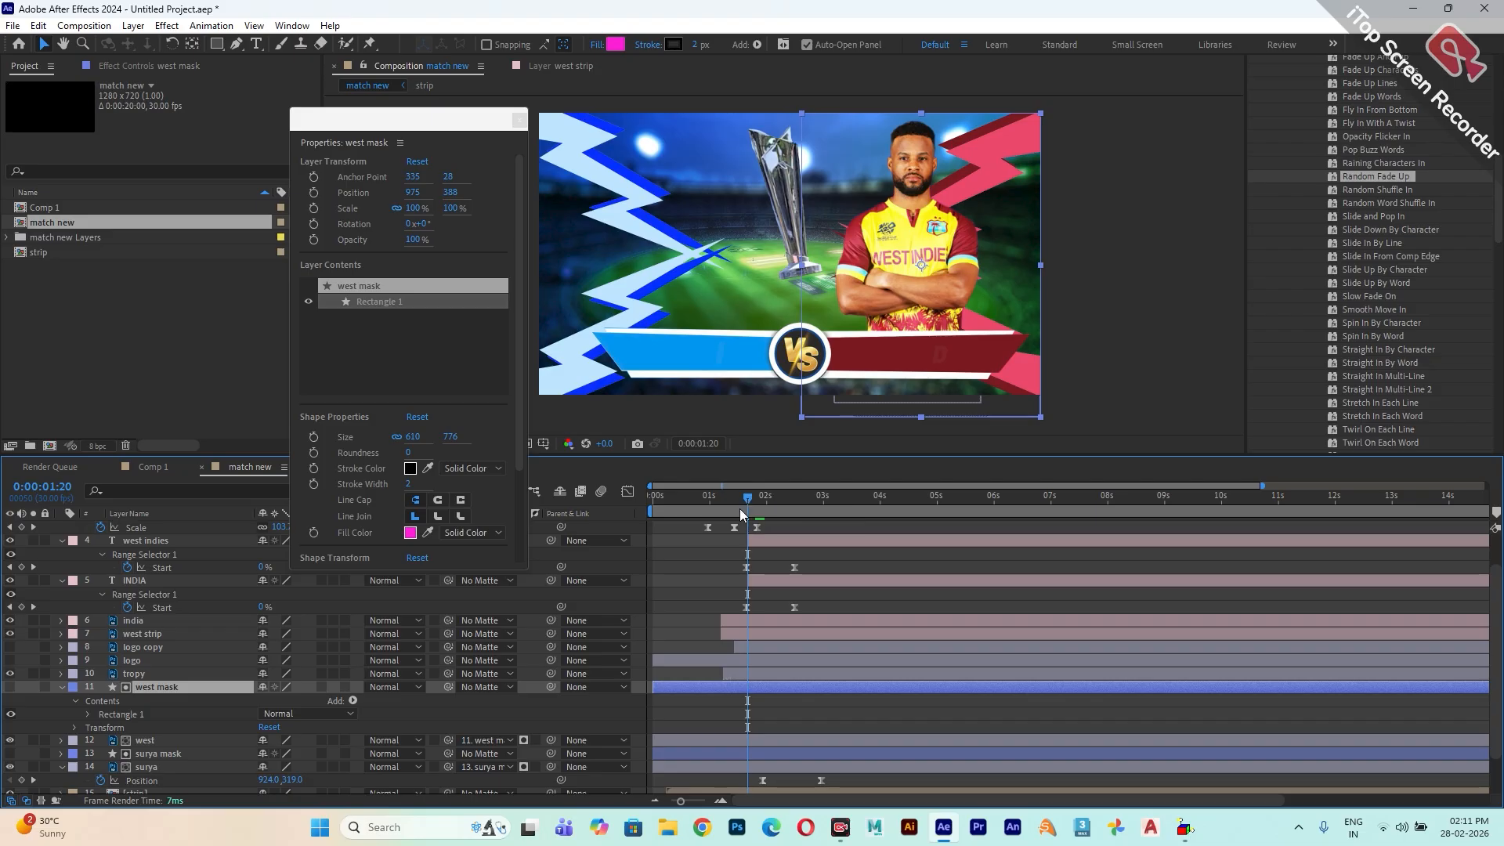
pyautogui.scroll(-3, 149, 744)
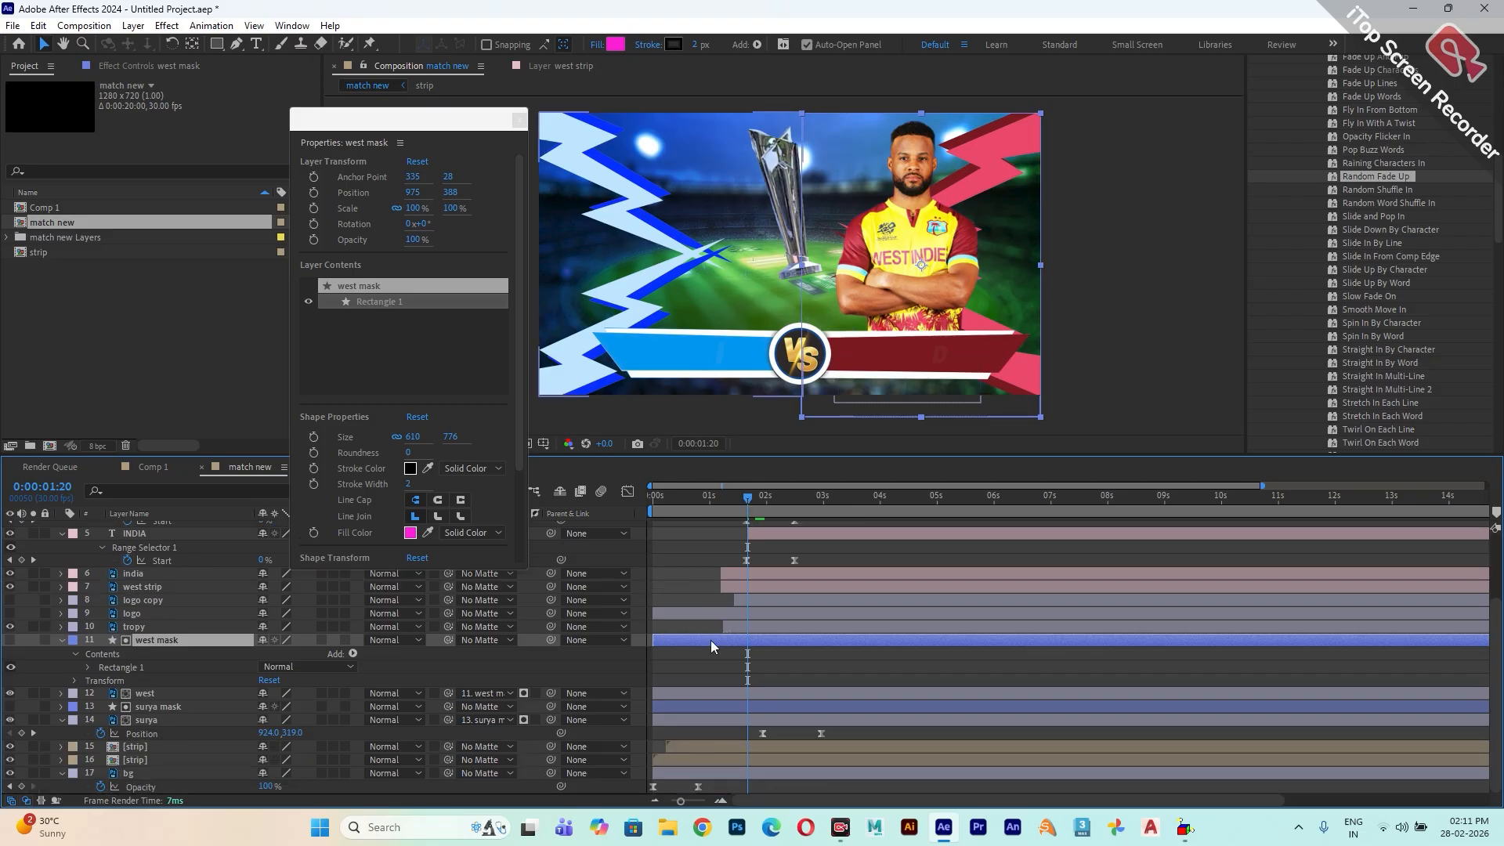
# - Keyframe the west layer's Position at 0:00:01:28 and 0:00:02:29, setting X to 445 on the earlier keyframe so the player starts outside the matte
pyautogui.moveTo(750, 503); pyautogui.dragTo(765, 510)
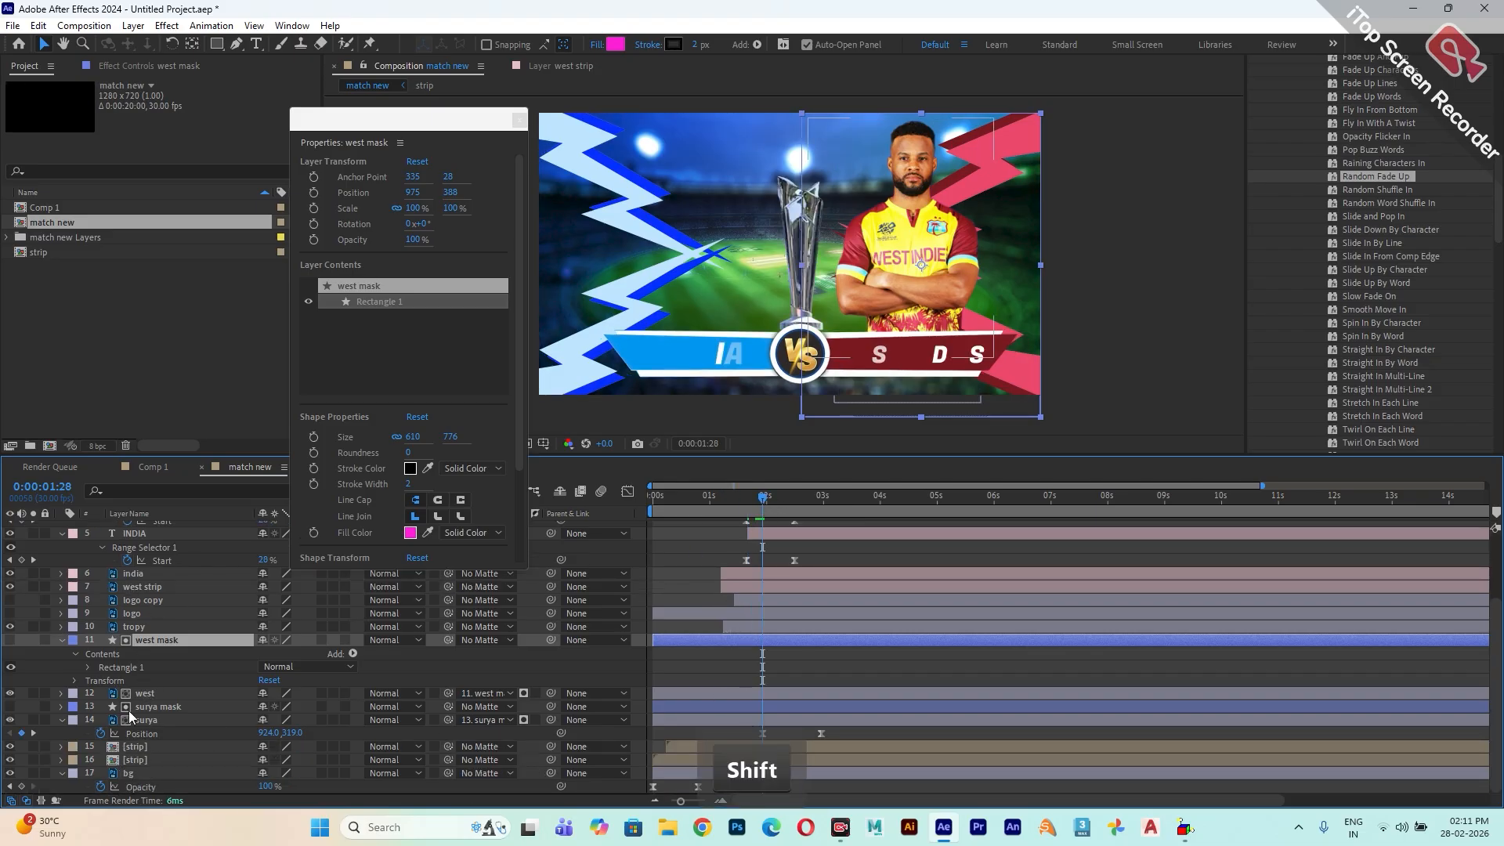
pyautogui.click(151, 692)
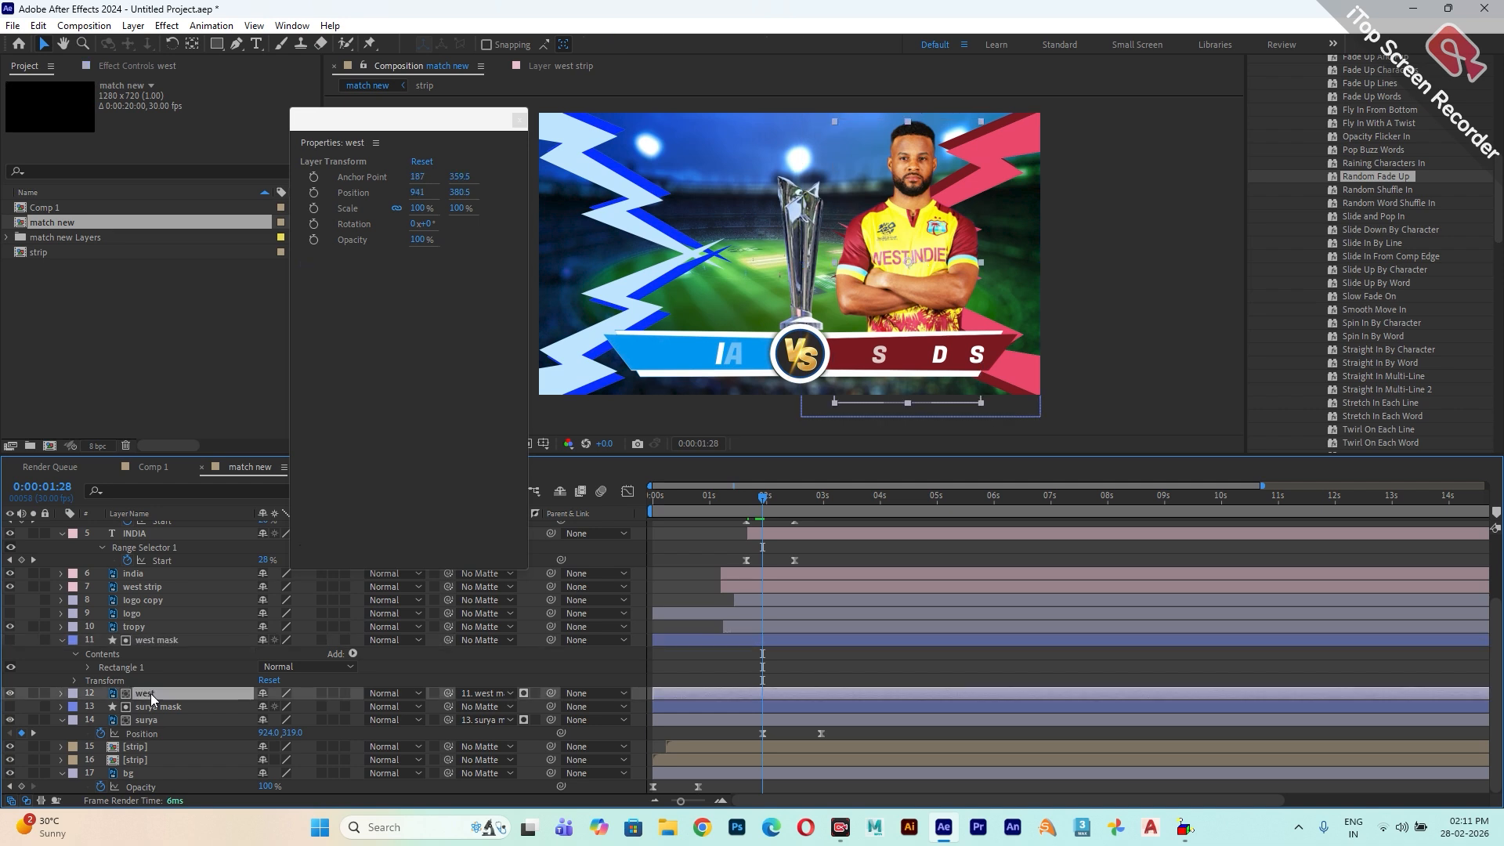
pyautogui.press('p')
pyautogui.click(101, 707)
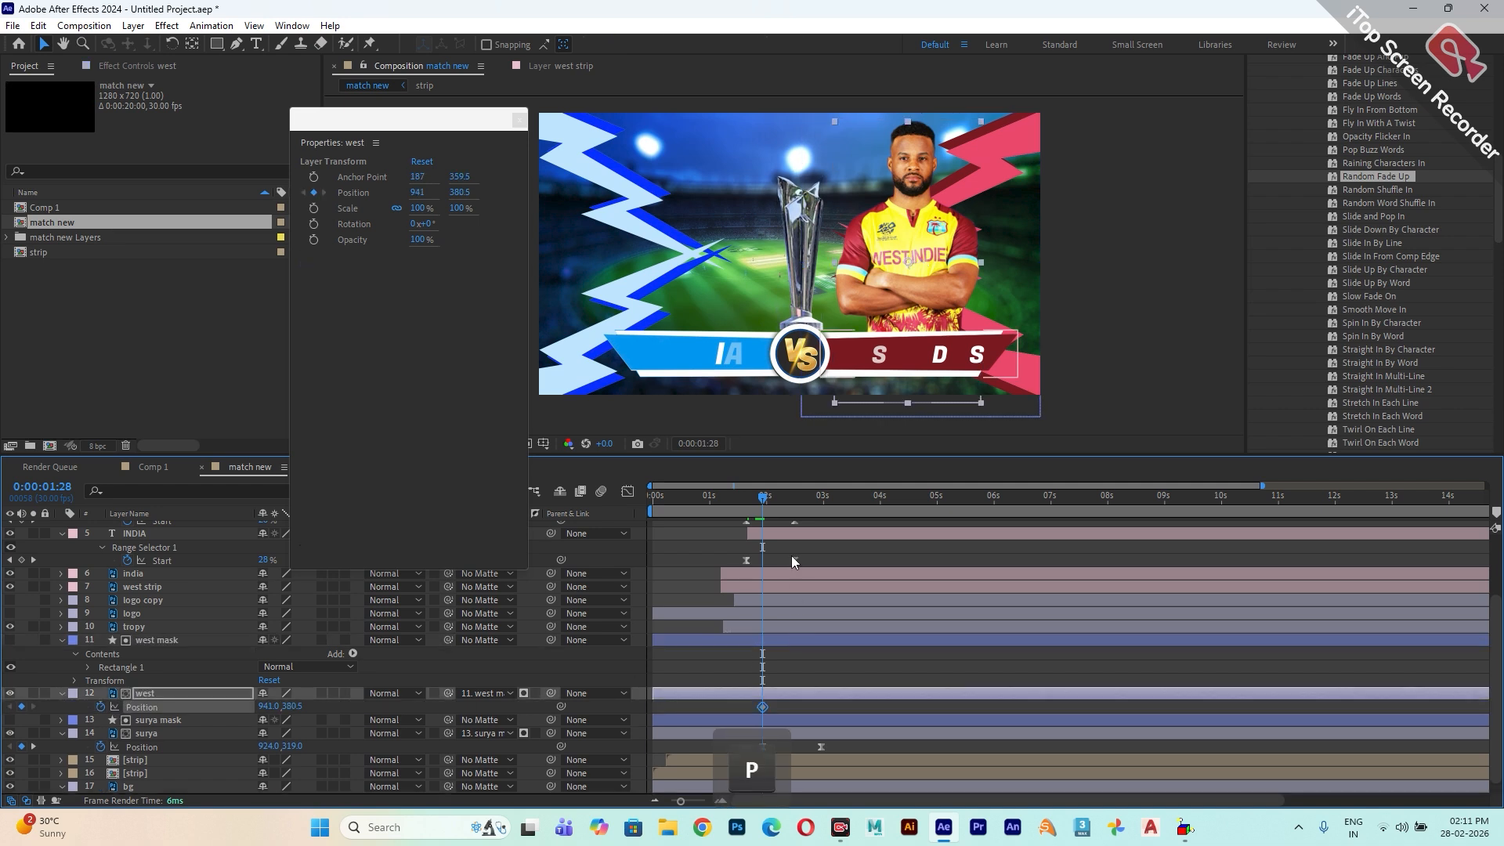
pyautogui.moveTo(764, 496); pyautogui.dragTo(822, 519)
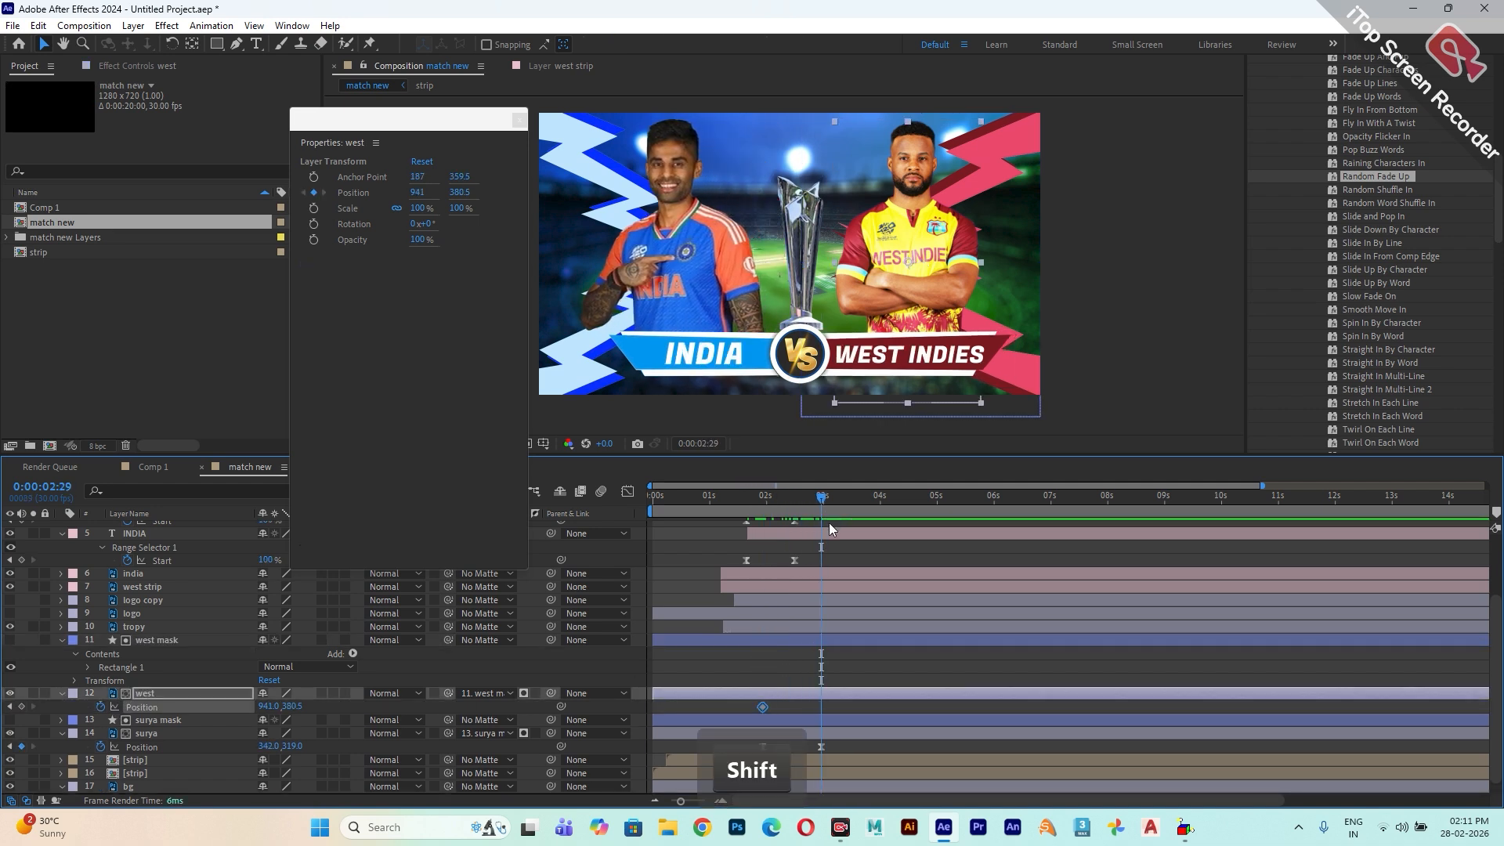
pyautogui.click(21, 707)
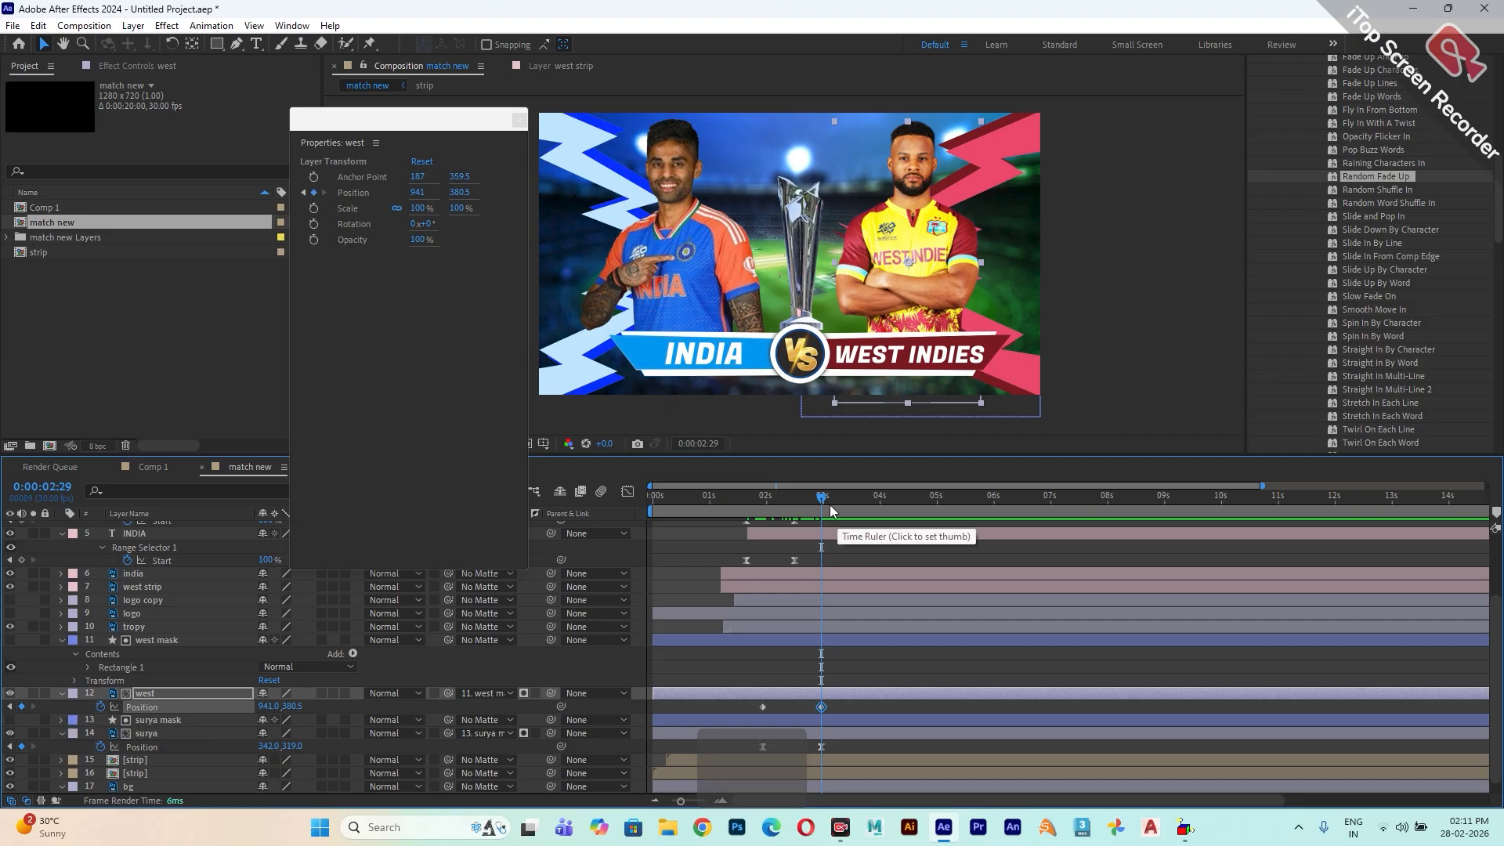
pyautogui.moveTo(822, 518); pyautogui.dragTo(765, 525)
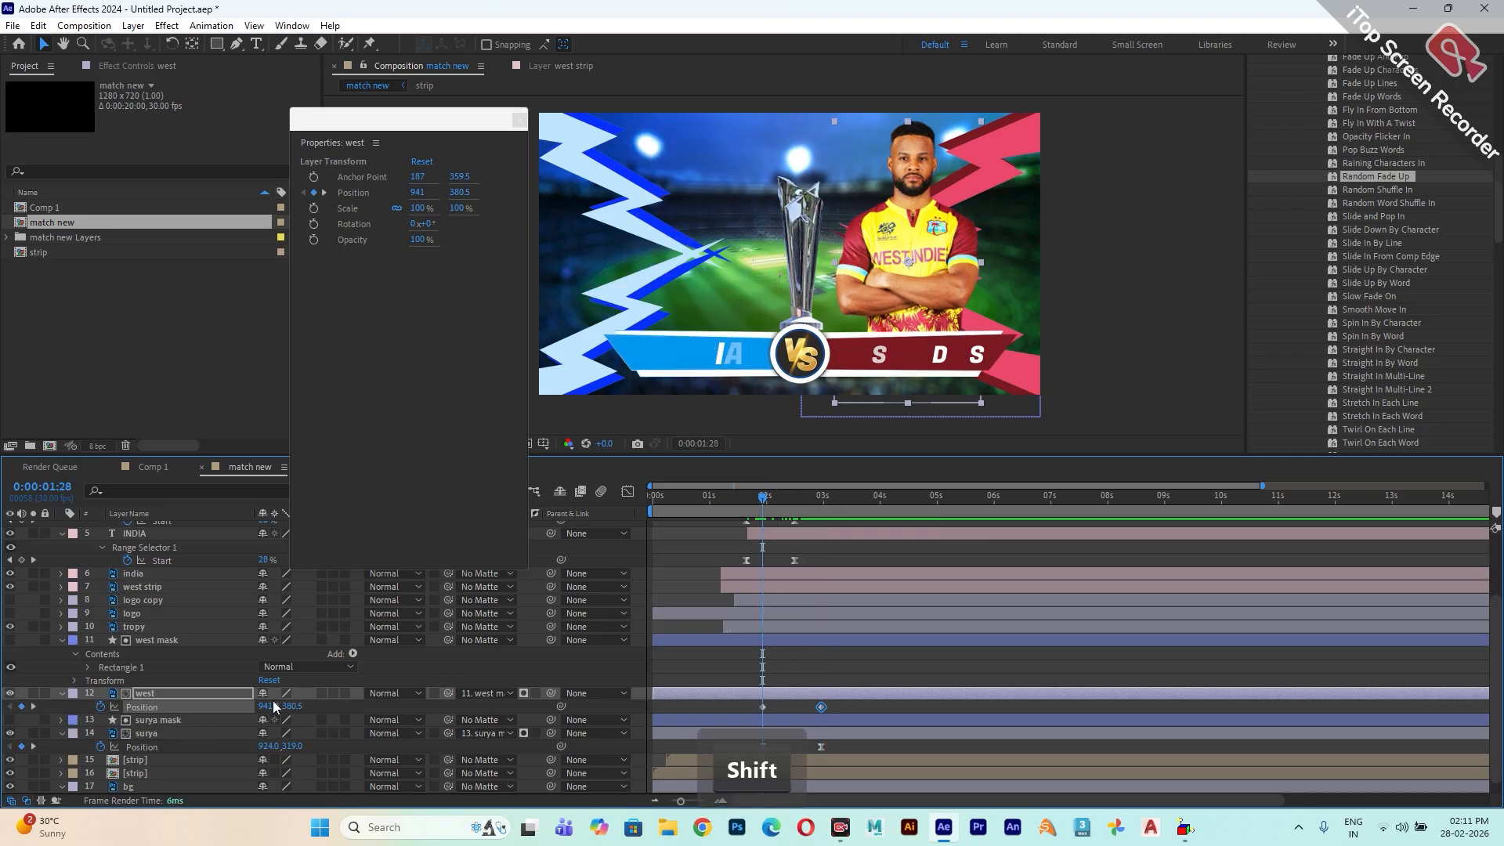
pyautogui.moveTo(273, 707); pyautogui.dragTo(80, 700)
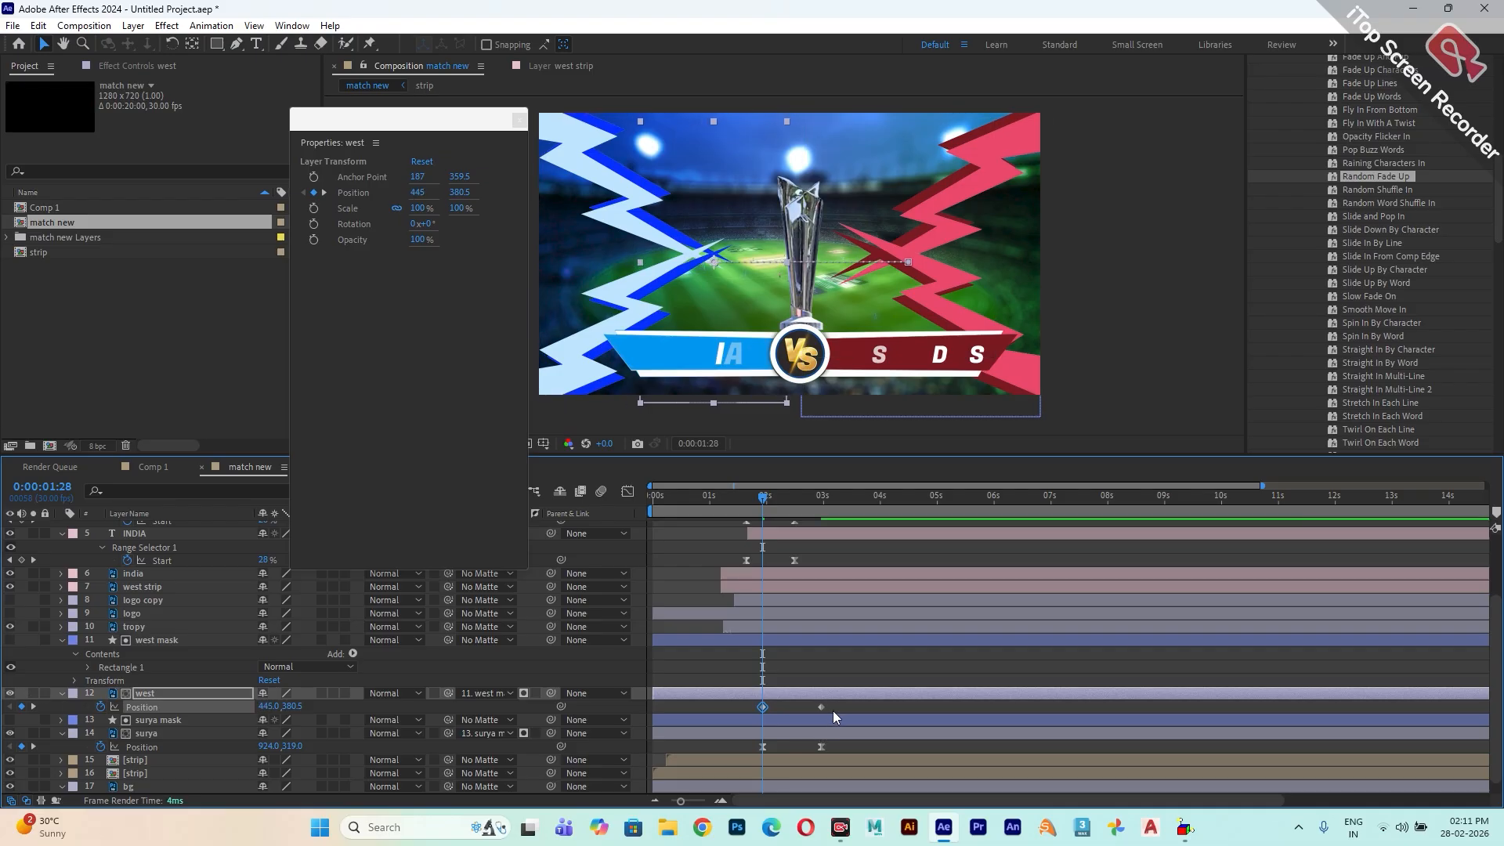
# - Apply Easy Ease to both of the west layer's Position keyframes and open their speed curve in the Graph Editor
pyautogui.moveTo(832, 703); pyautogui.dragTo(751, 715)
pyautogui.rightClick(763, 708)
pyautogui.moveTo(815, 786)
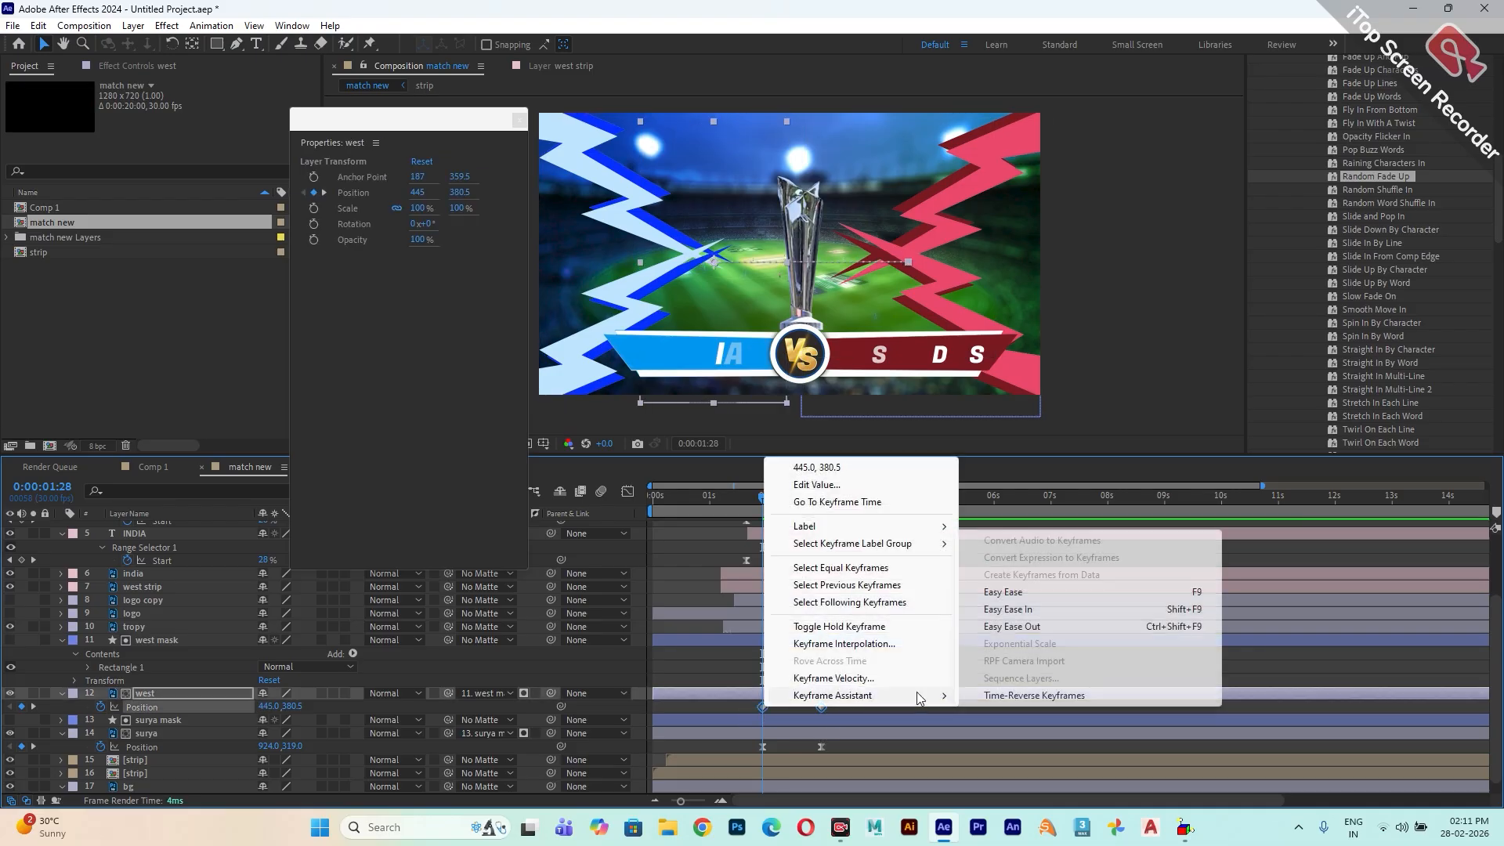
pyautogui.click(1003, 593)
pyautogui.hotkey('shift', 'F3')
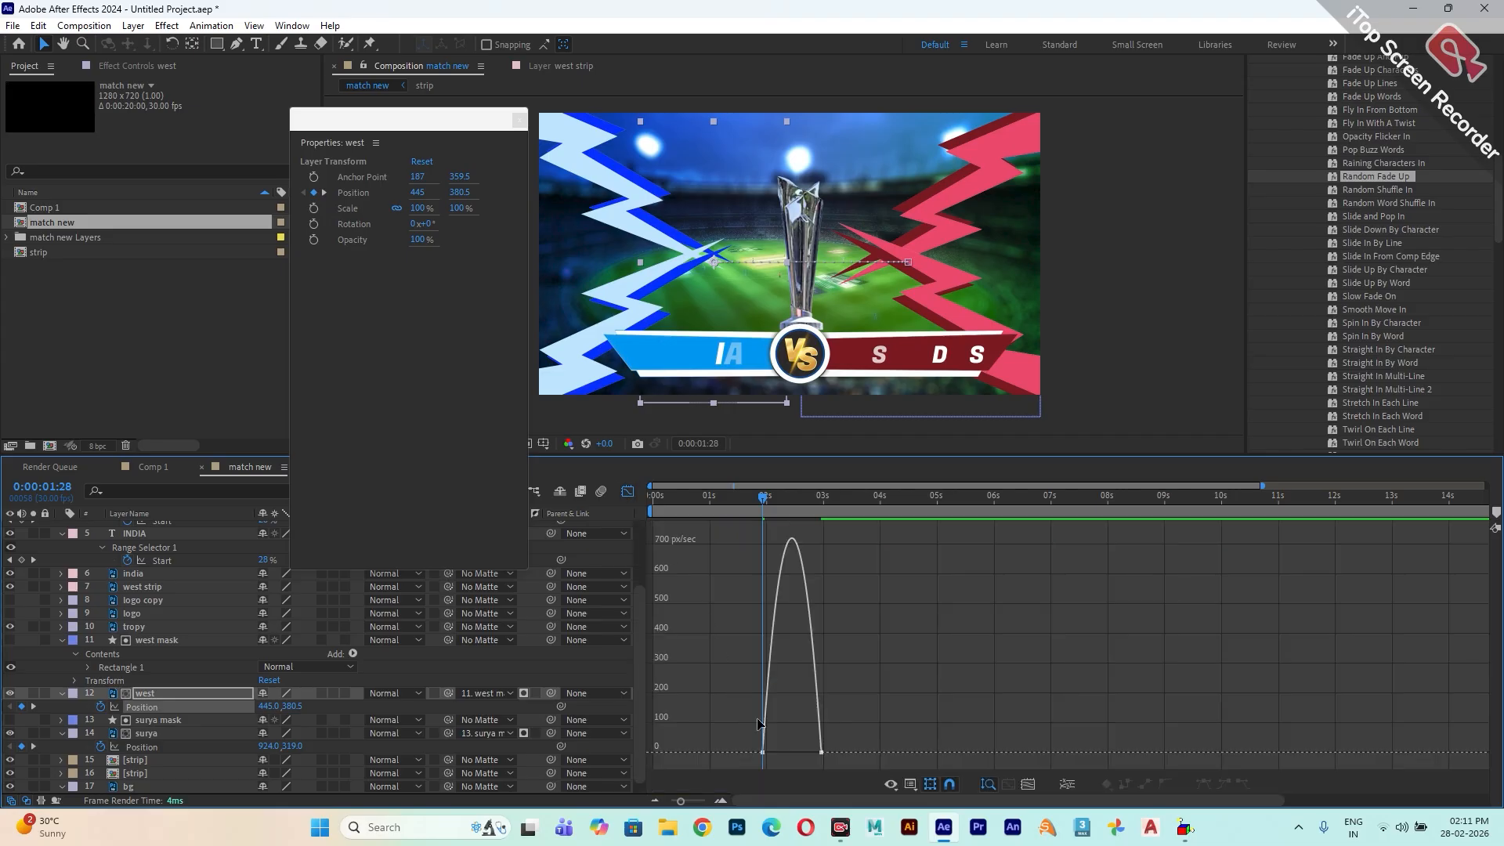
# - Reshape the west layer's Position speed curve so the movement peaks early and slows gradually into the last keyframe, and close the Graph Editor
pyautogui.click(1029, 785)
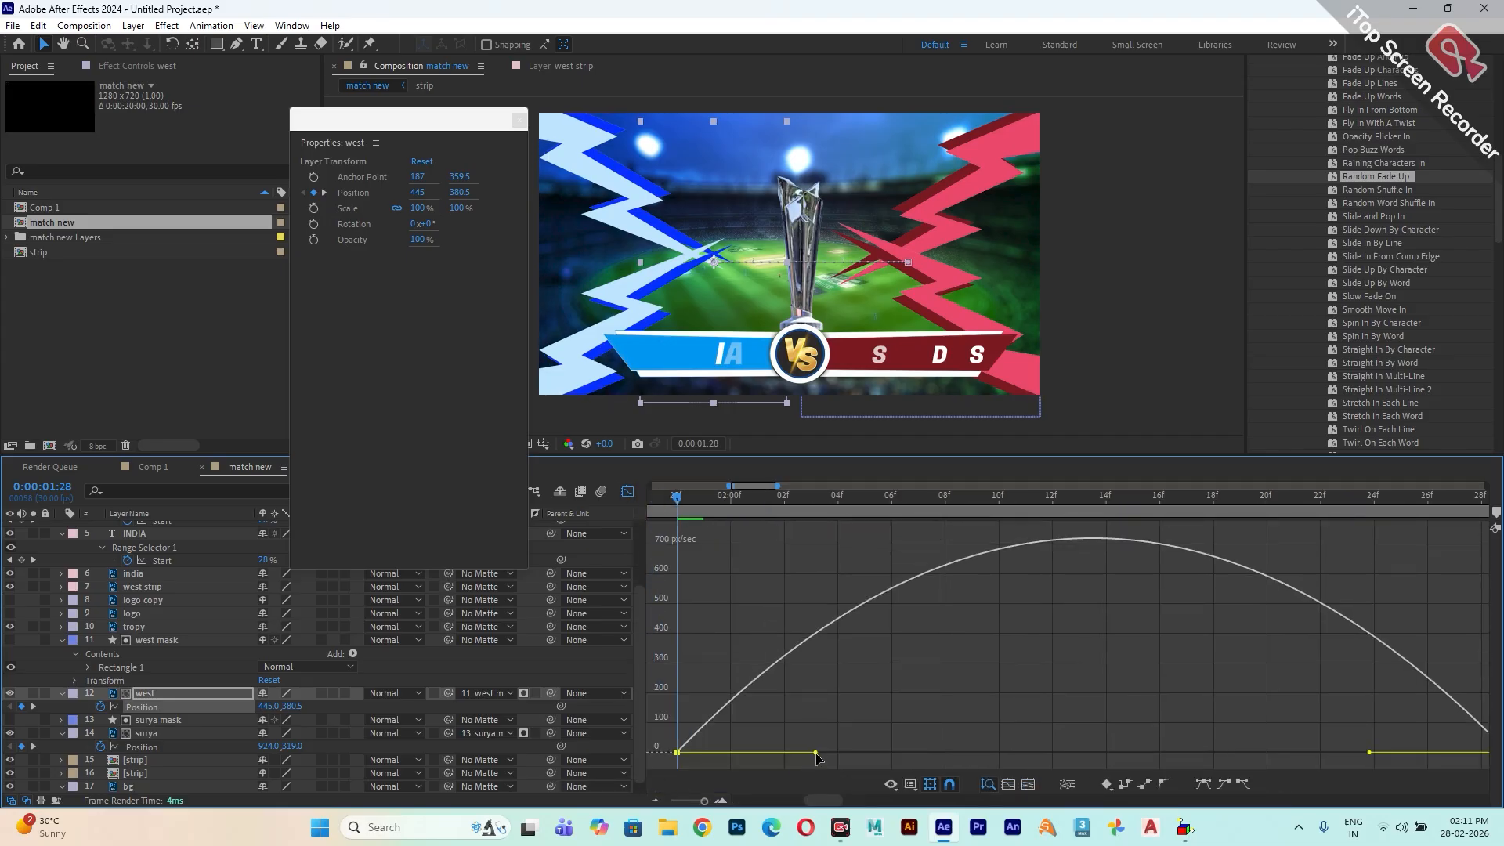
pyautogui.moveTo(794, 753); pyautogui.dragTo(720, 759)
pyautogui.moveTo(1260, 639); pyautogui.dragTo(1491, 769)
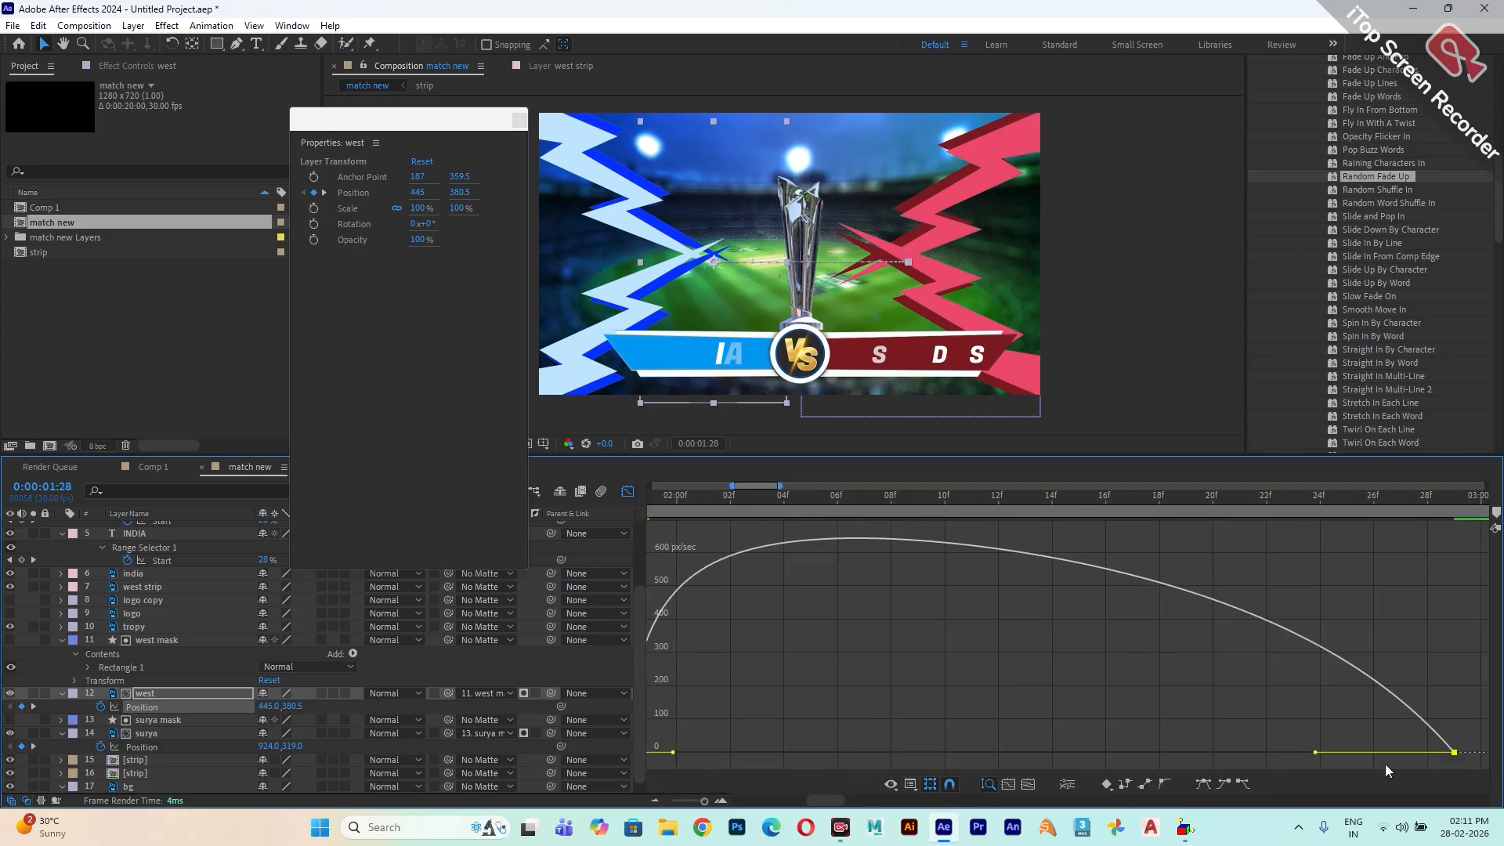
pyautogui.moveTo(1317, 754); pyautogui.dragTo(1142, 753)
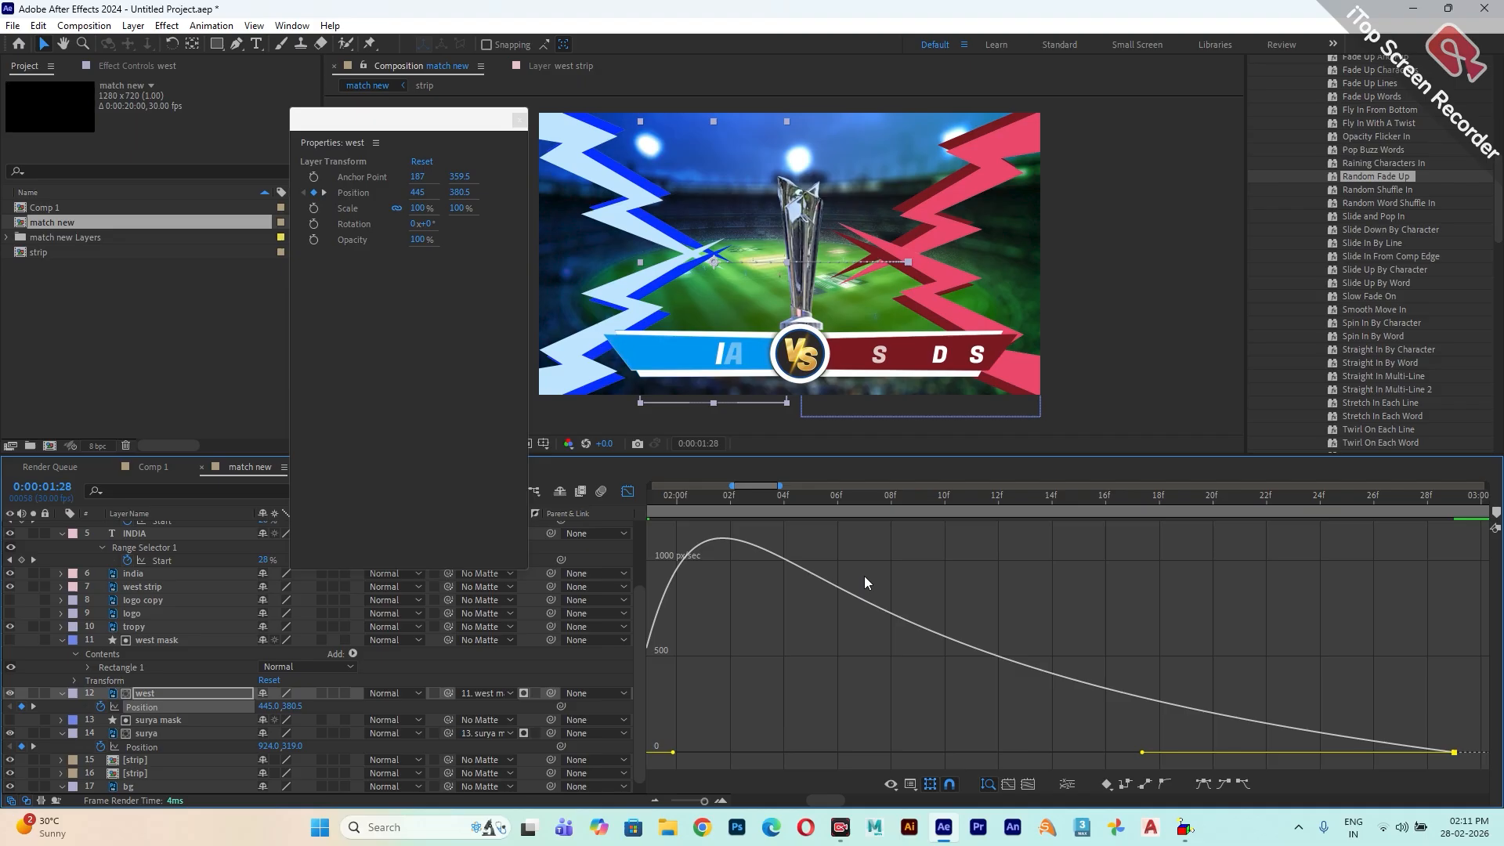
pyautogui.click(629, 494)
pyautogui.moveTo(698, 804); pyautogui.dragTo(671, 801)
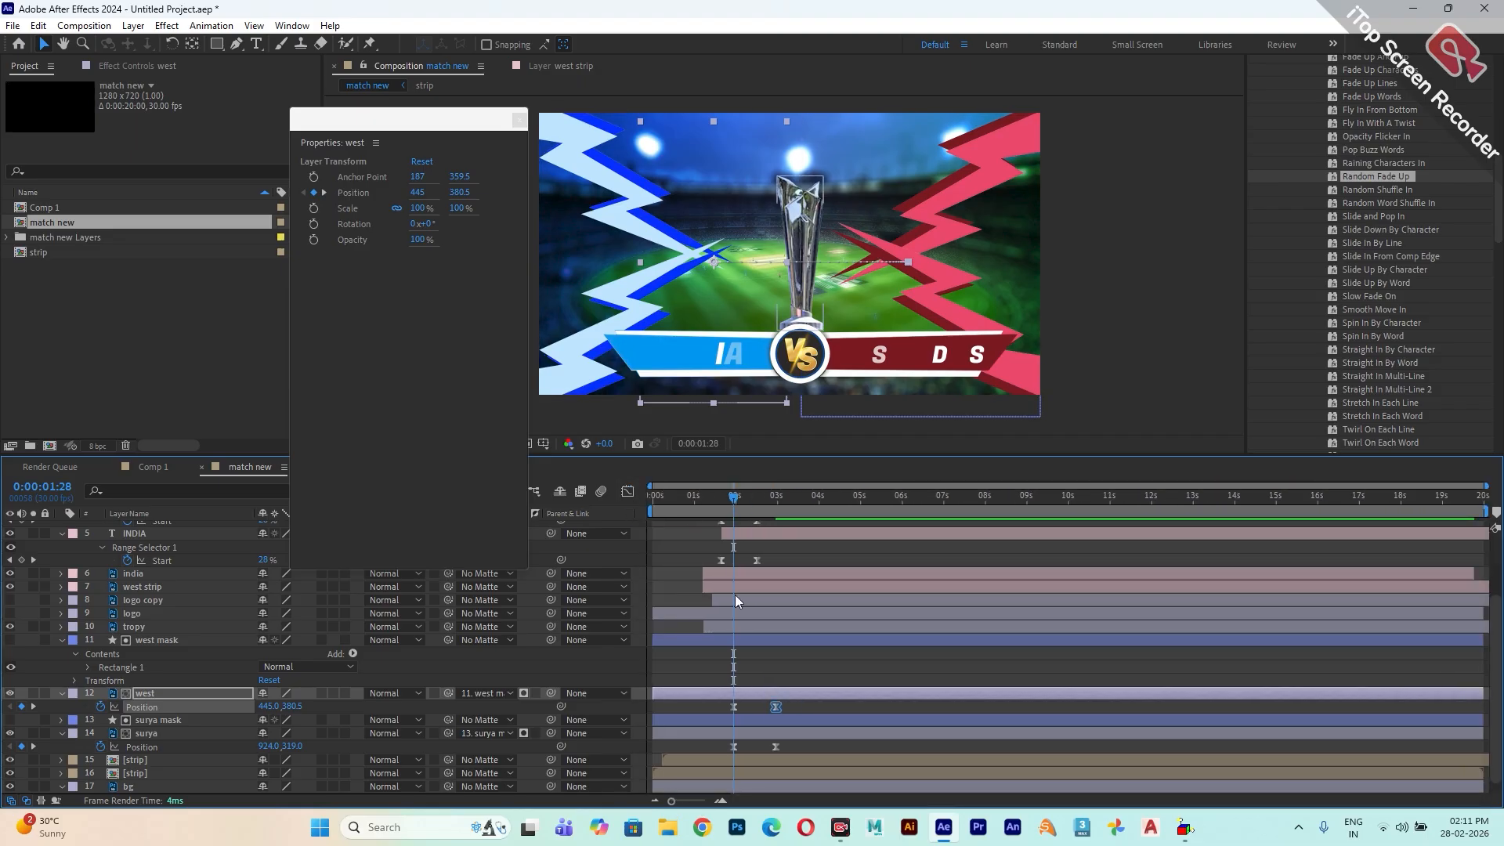
# - Play back the banner animation repeatedly from its opening seconds to check both players' entrances
pyautogui.moveTo(736, 496); pyautogui.dragTo(691, 498)
pyautogui.press('space')
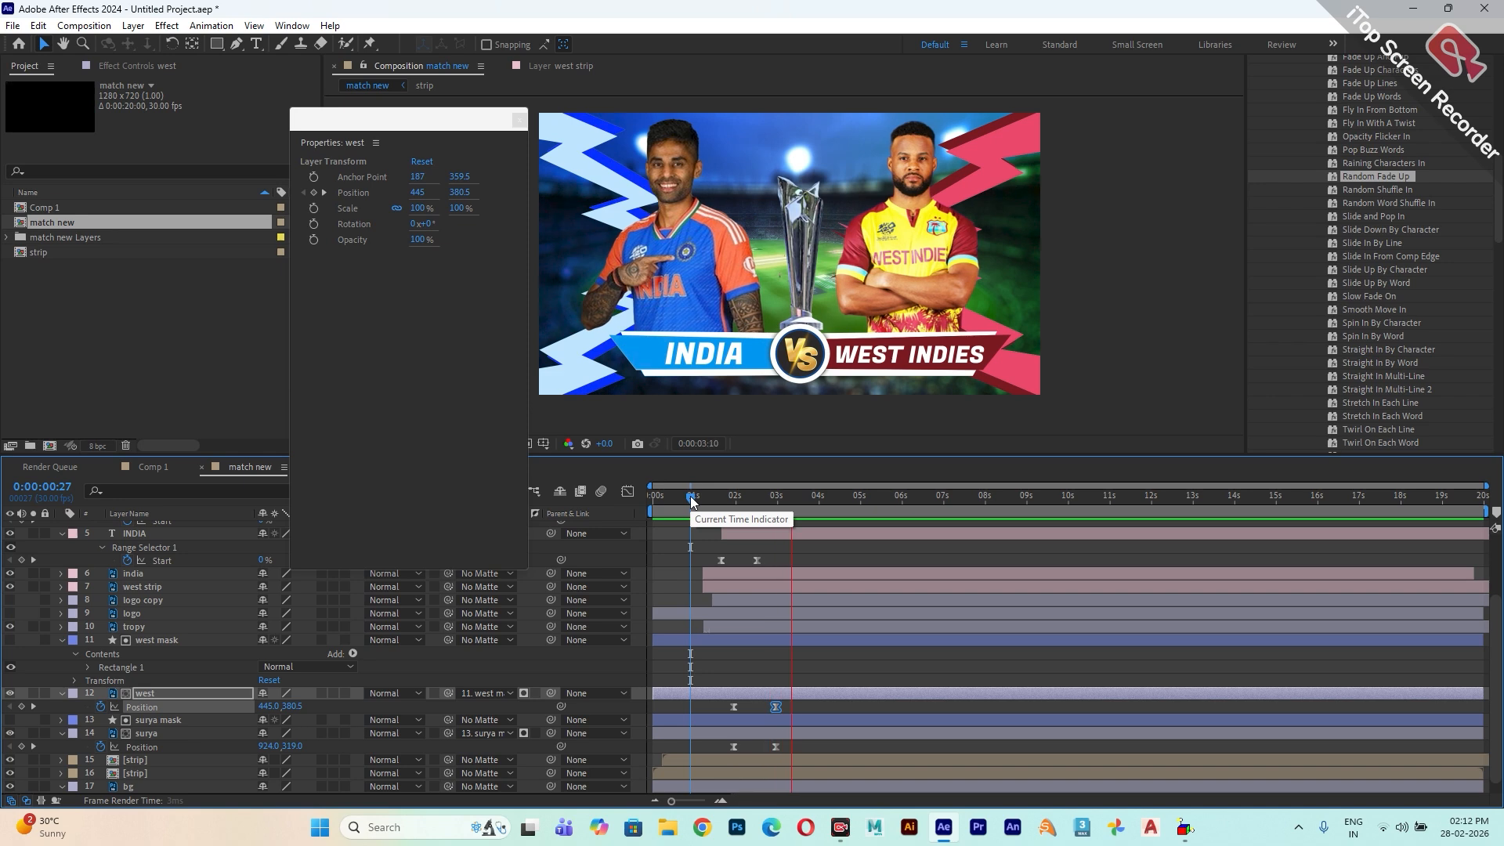
pyautogui.moveTo(721, 502); pyautogui.dragTo(652, 499)
pyautogui.press('space')
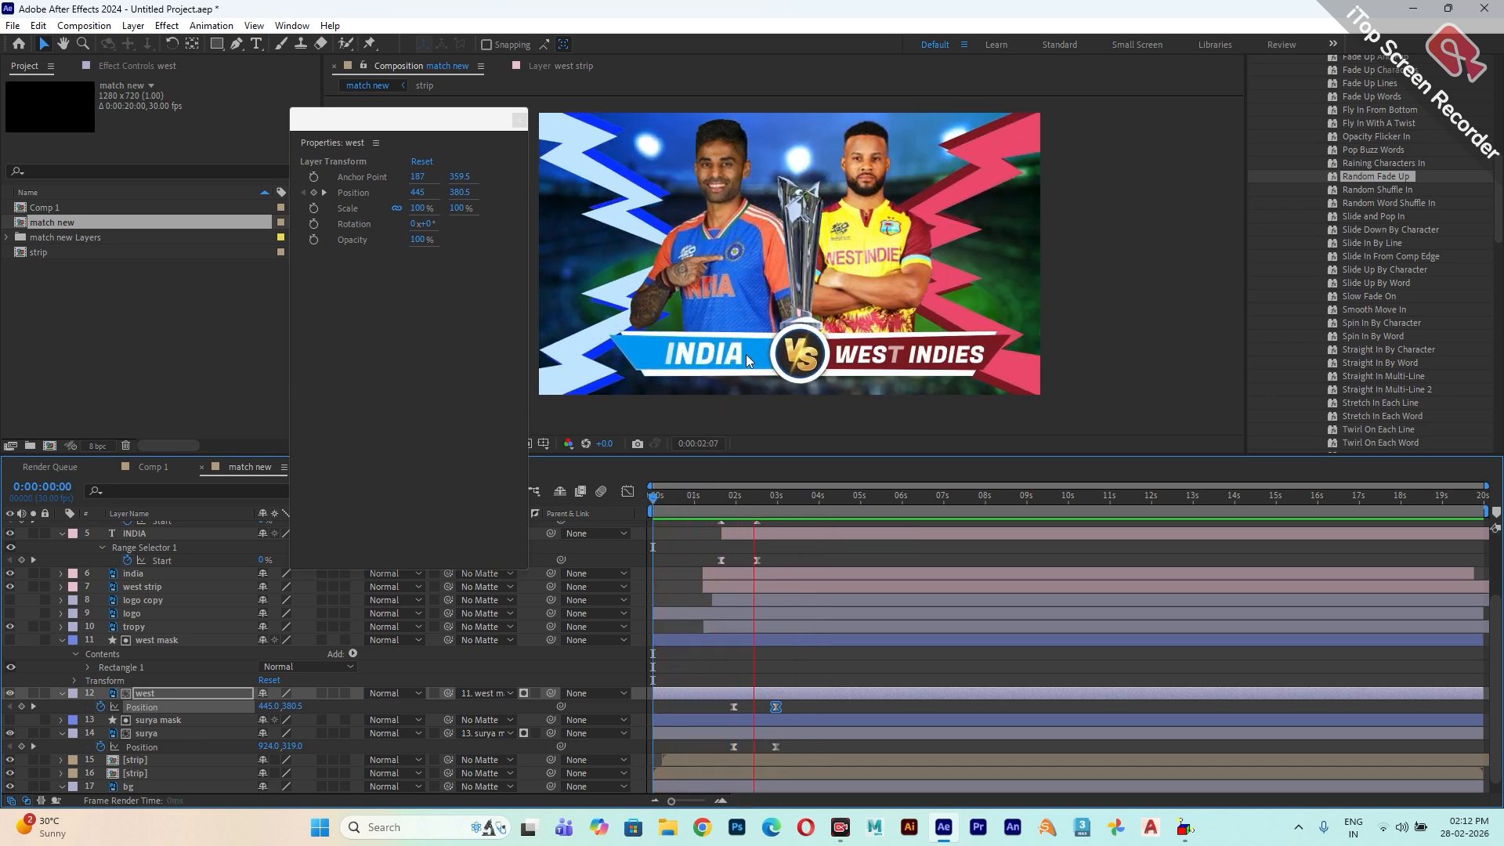
pyautogui.press('space')
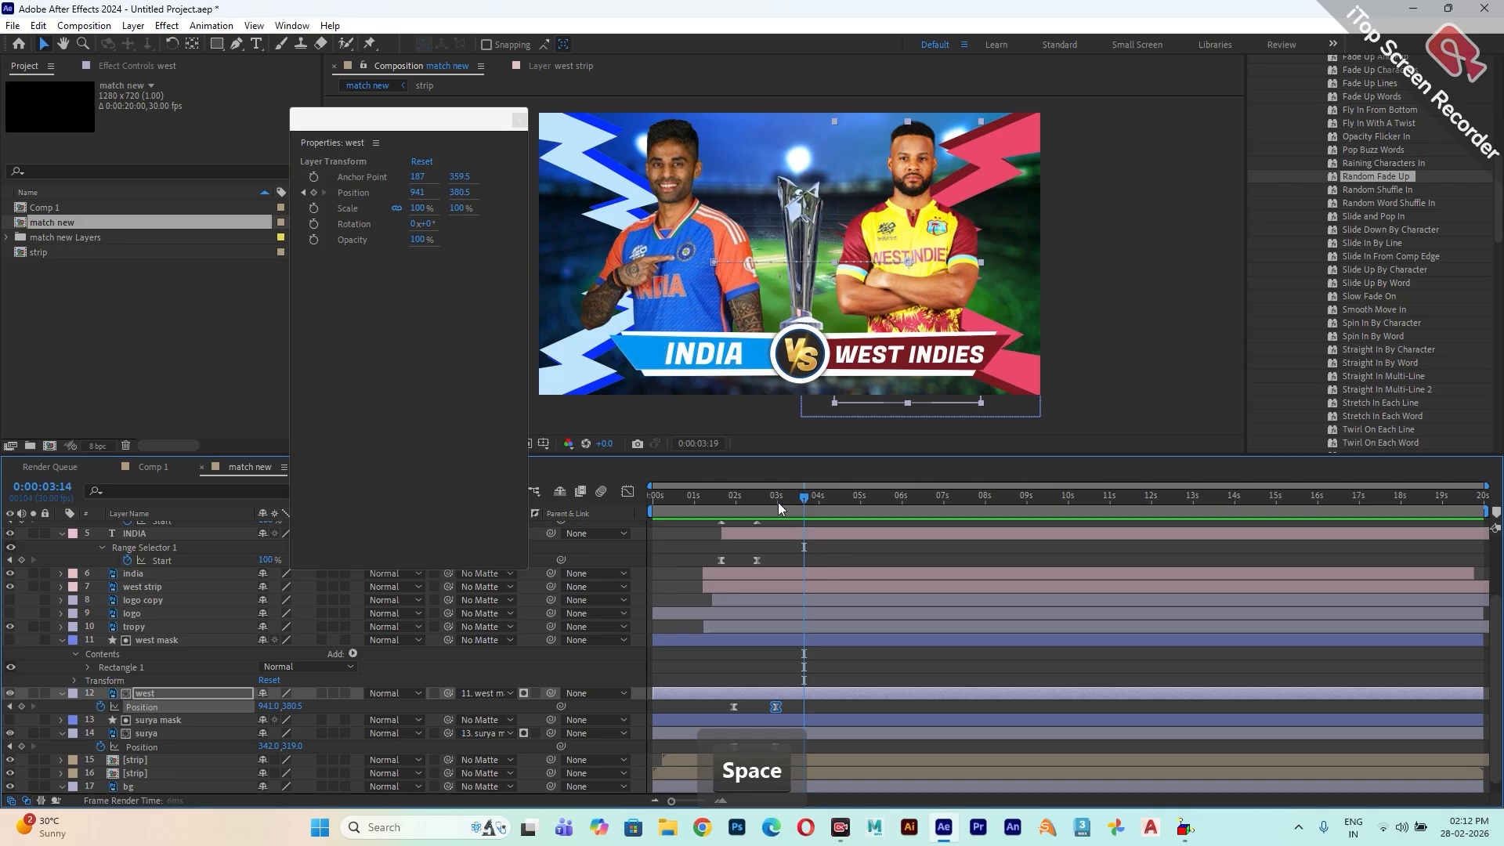
pyautogui.press('space')
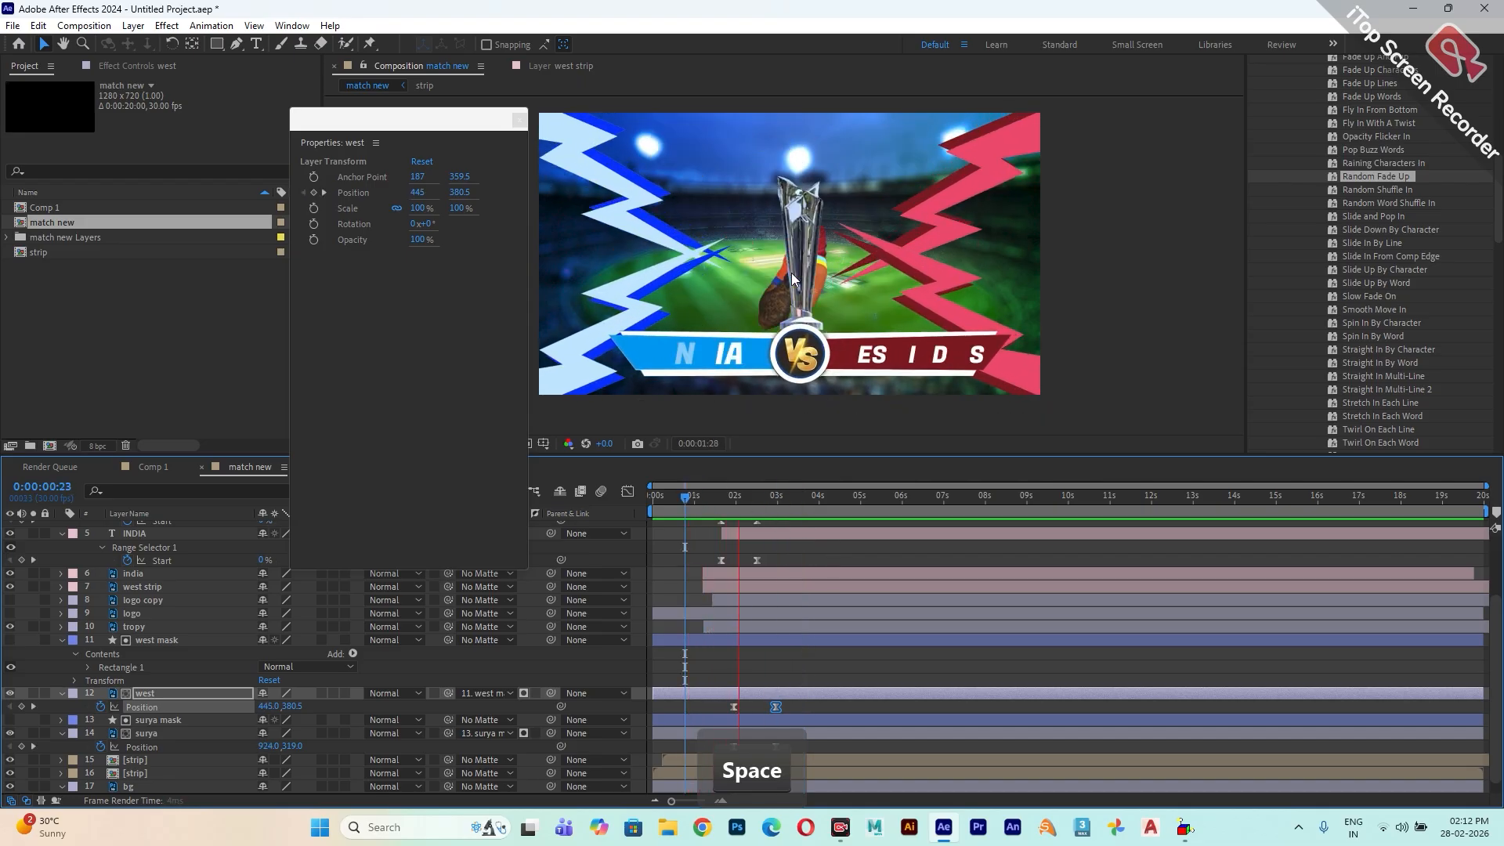
pyautogui.press('space')
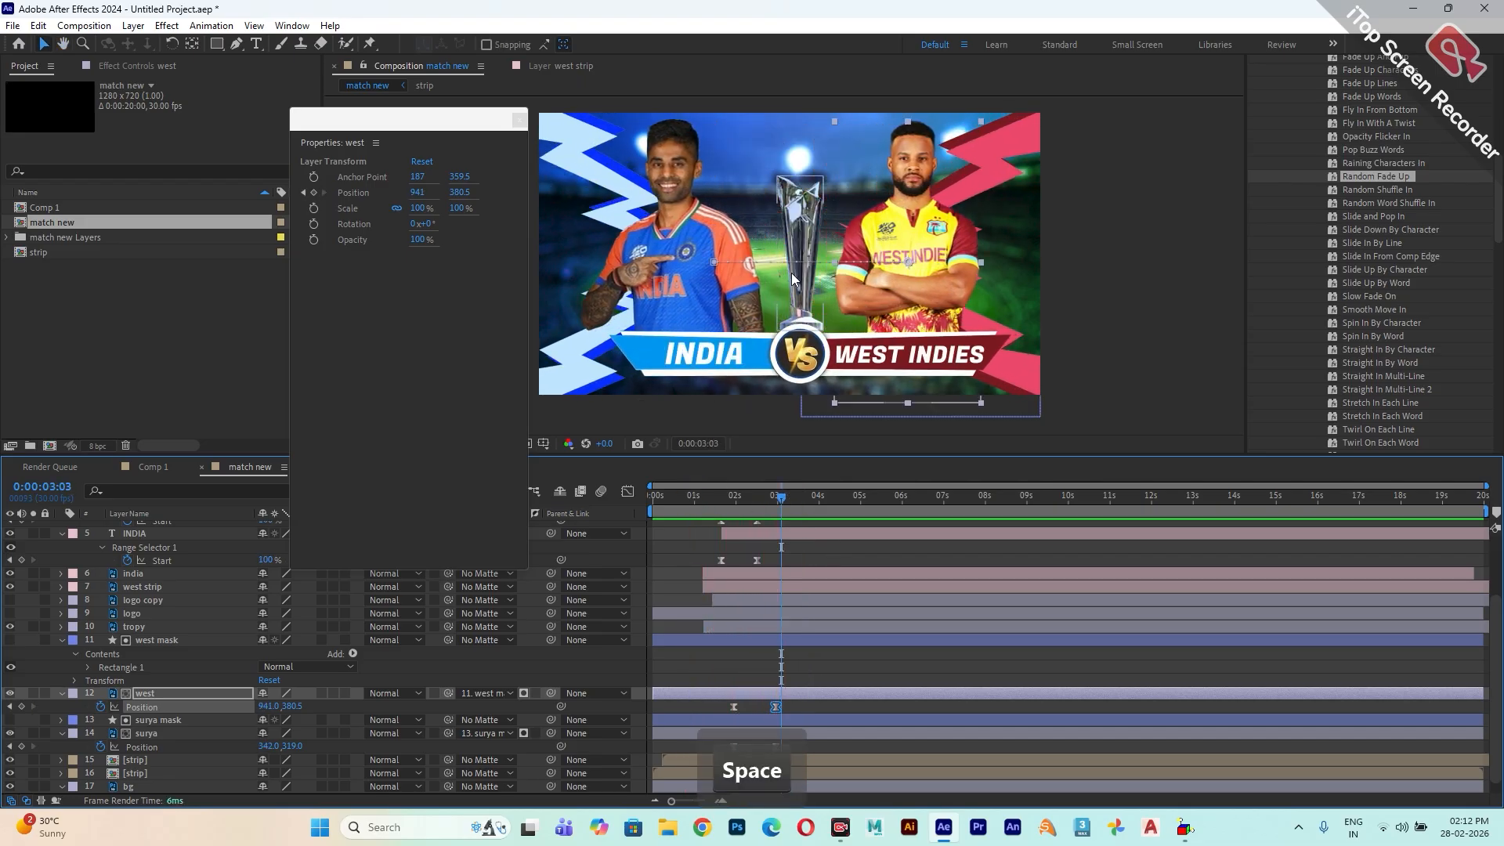
pyautogui.moveTo(759, 309); pyautogui.dragTo(807, 317)
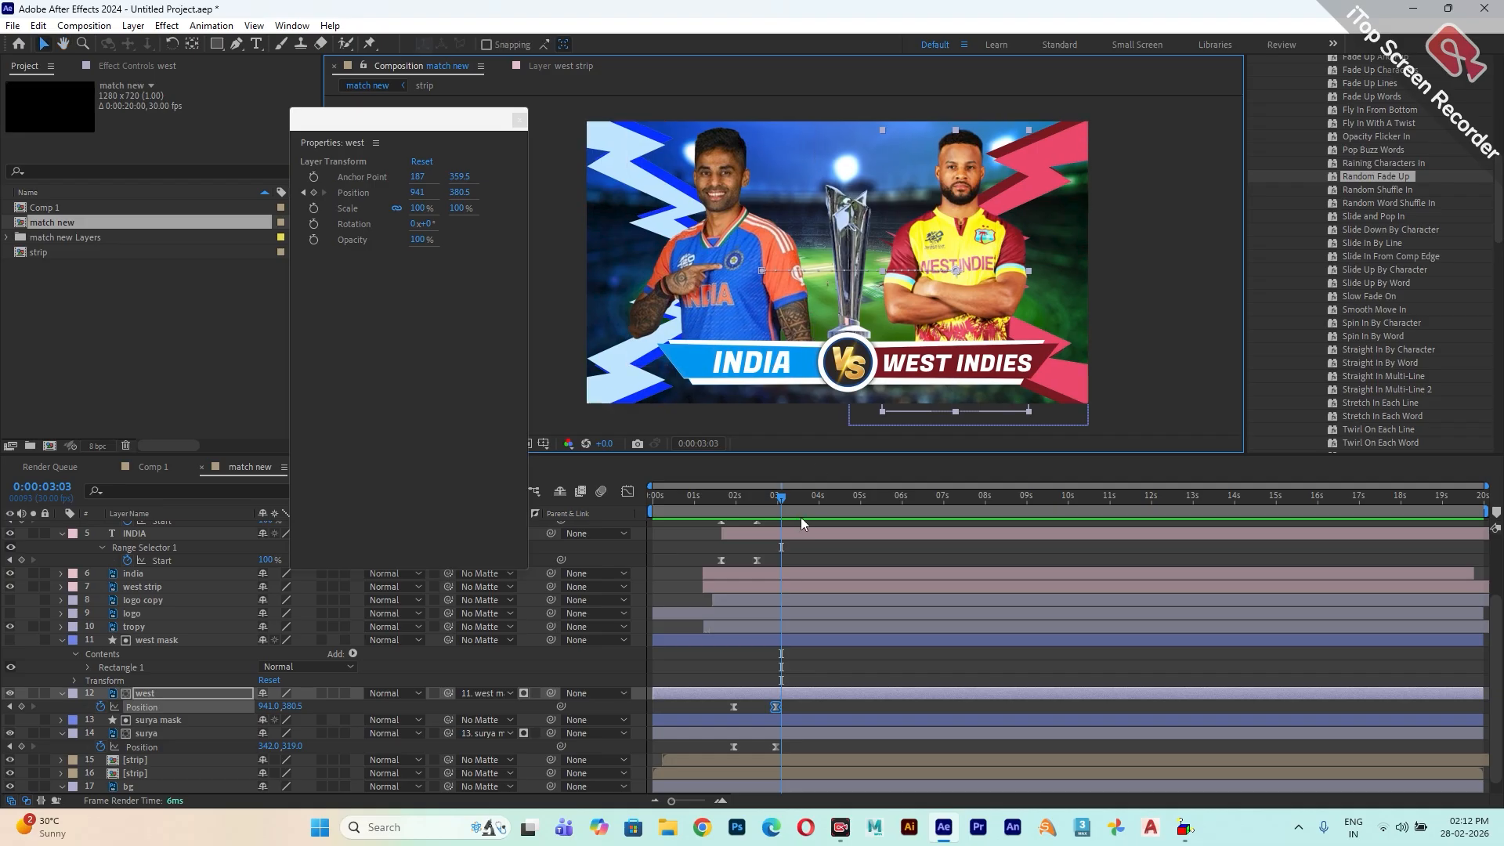
pyautogui.press('space')
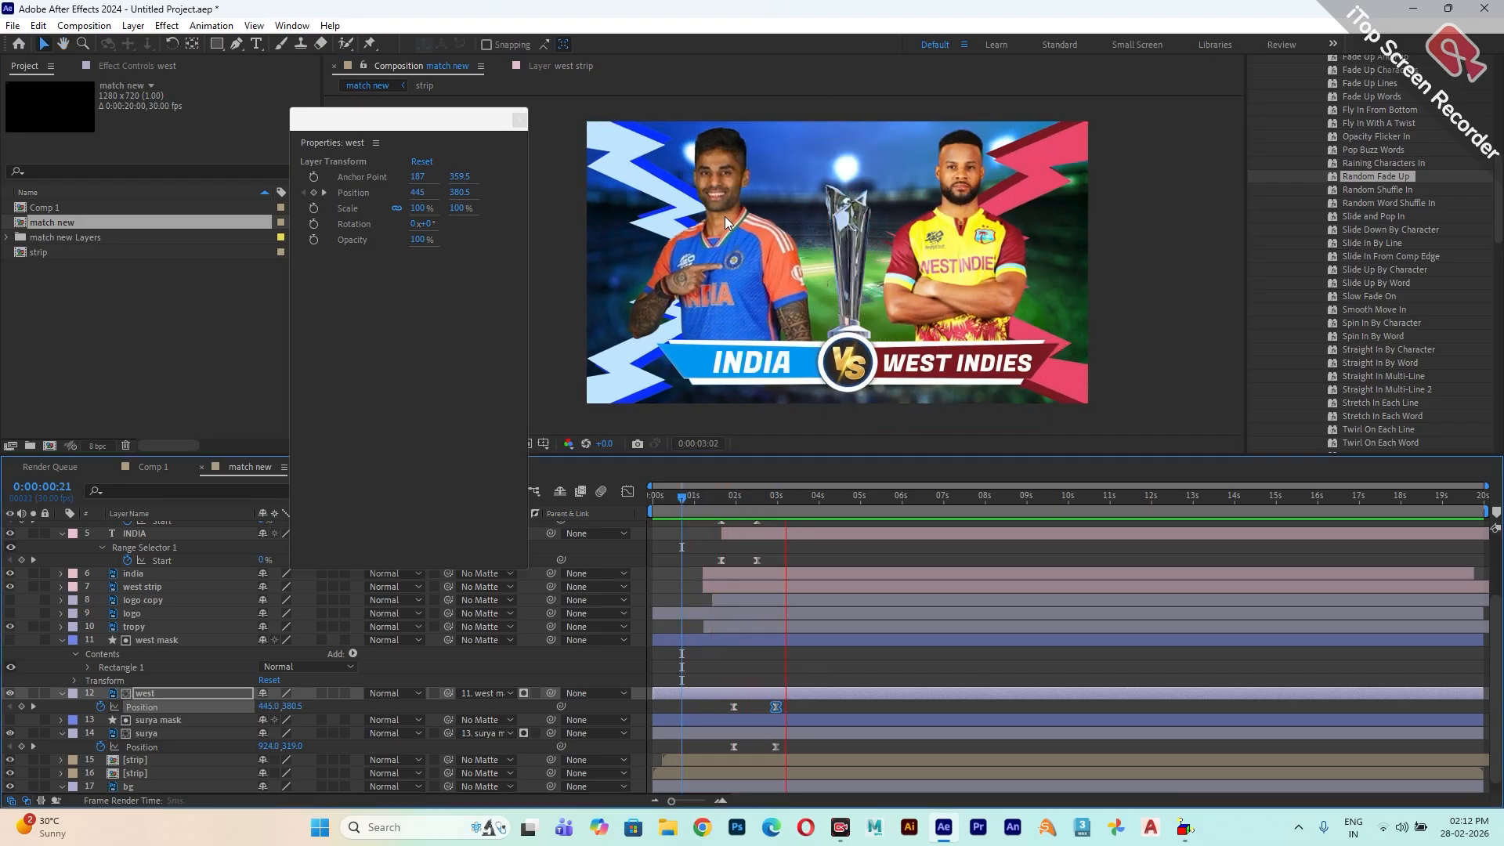
pyautogui.press('space')
# - Make the SUPER 8 and LIVE- 7pm SUNDAY layers visible and start both at 0:00:02:12
pyautogui.moveTo(731, 501); pyautogui.dragTo(780, 524)
pyautogui.scroll(3, 161, 715)
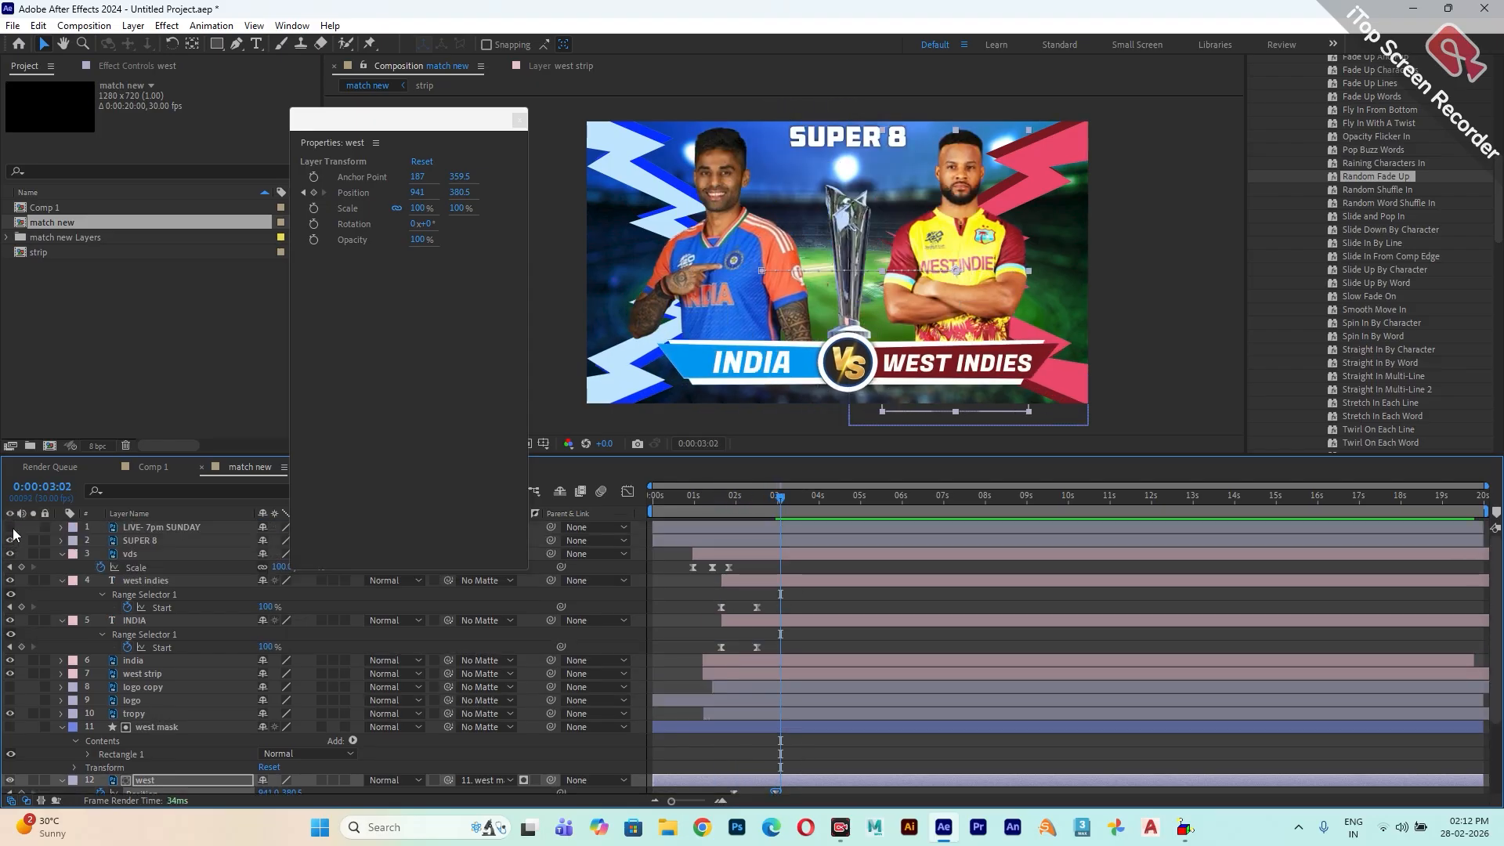
pyautogui.click(11, 528)
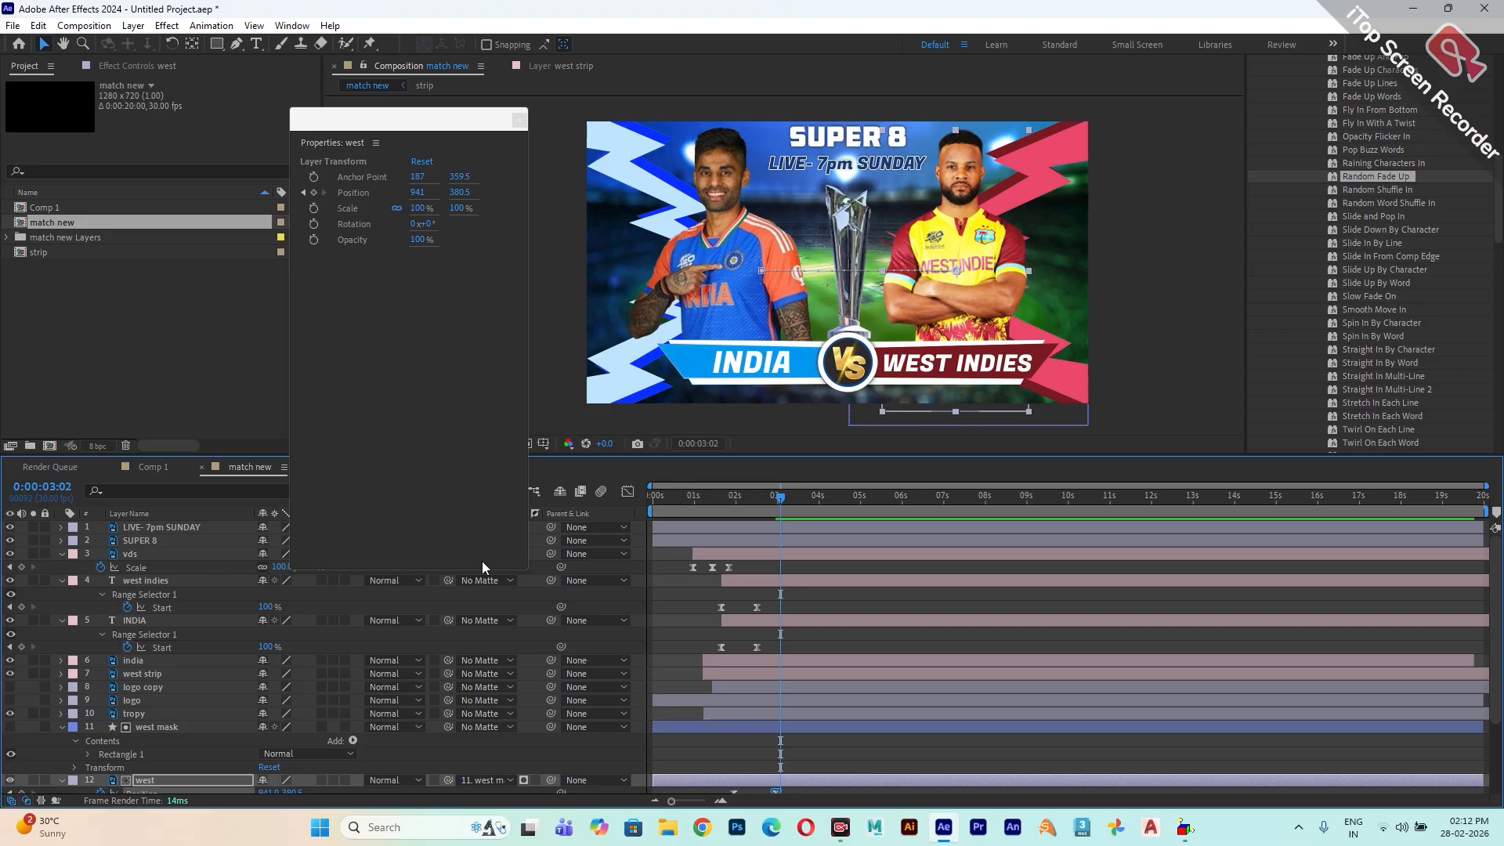
pyautogui.moveTo(779, 504); pyautogui.dragTo(749, 516)
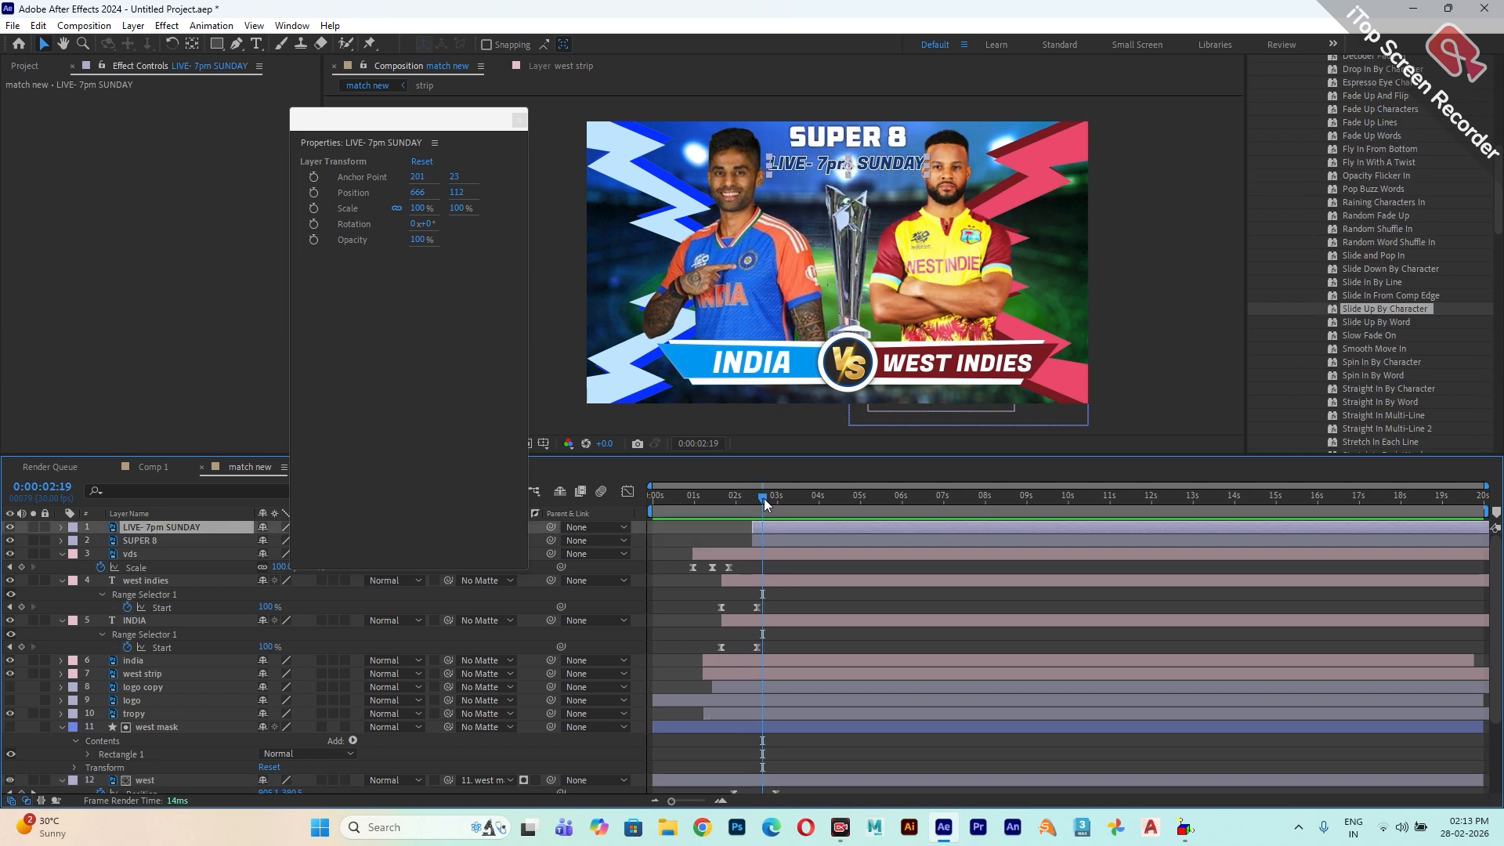
pyautogui.moveTo(764, 498); pyautogui.dragTo(754, 500)
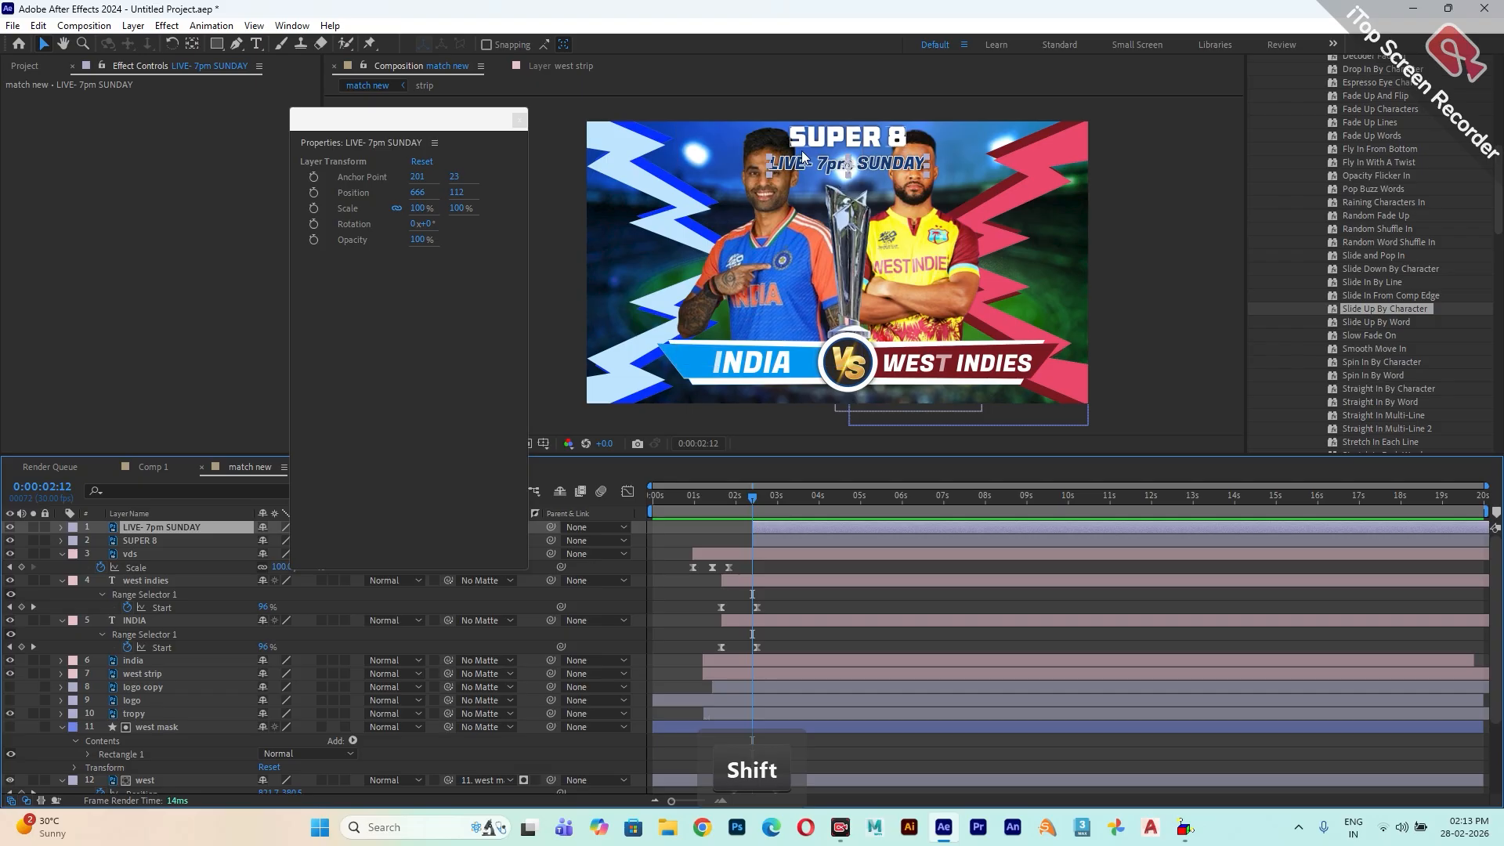
# - Convert the LIVE- 7pm SUNDAY and SUPER 8 layers to editable text
pyautogui.click(159, 540)
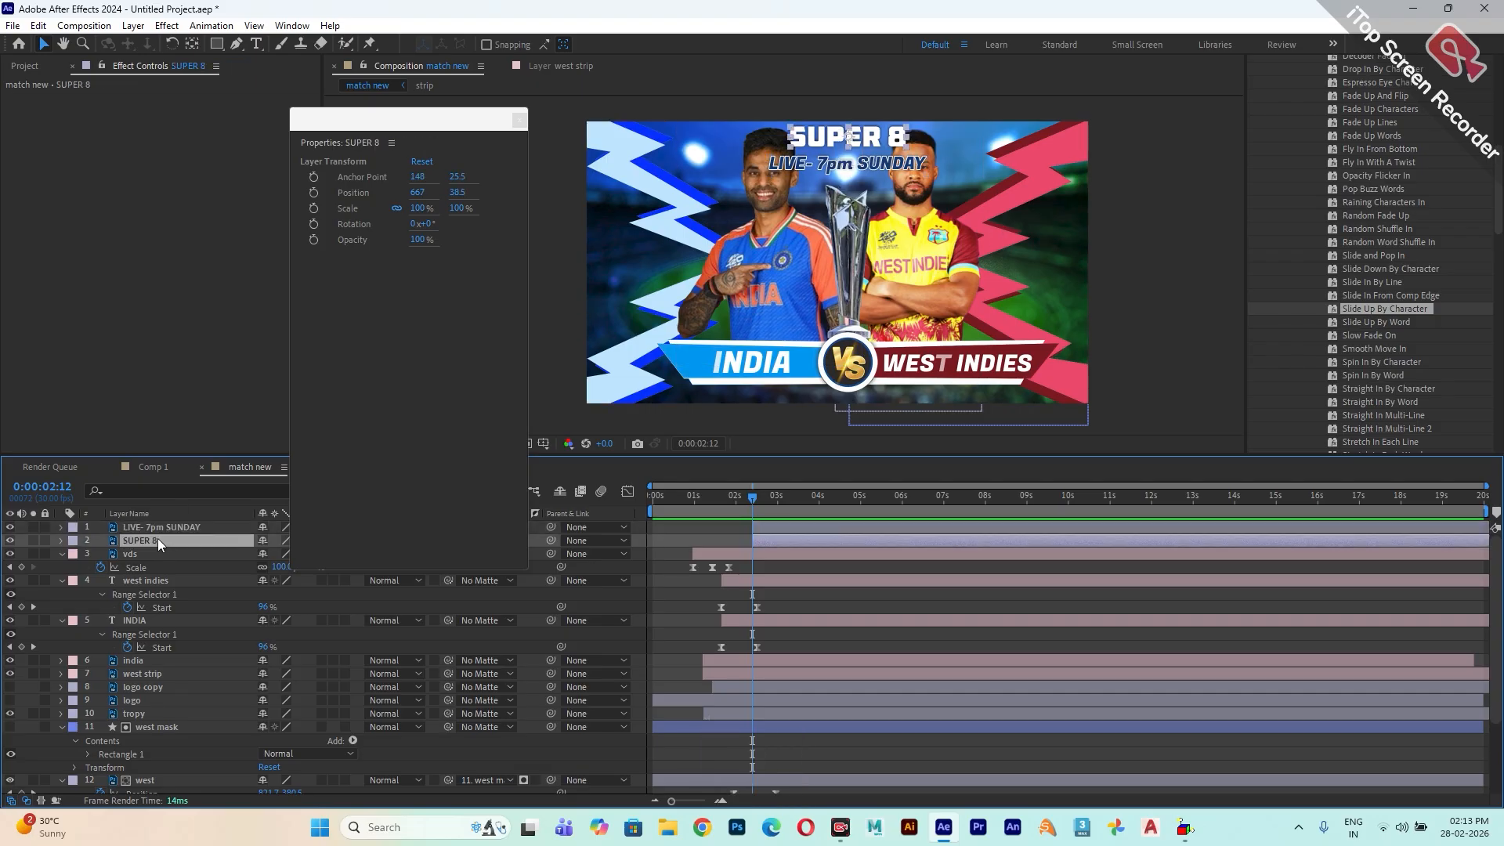
pyautogui.click(157, 531)
pyautogui.rightClick(157, 531)
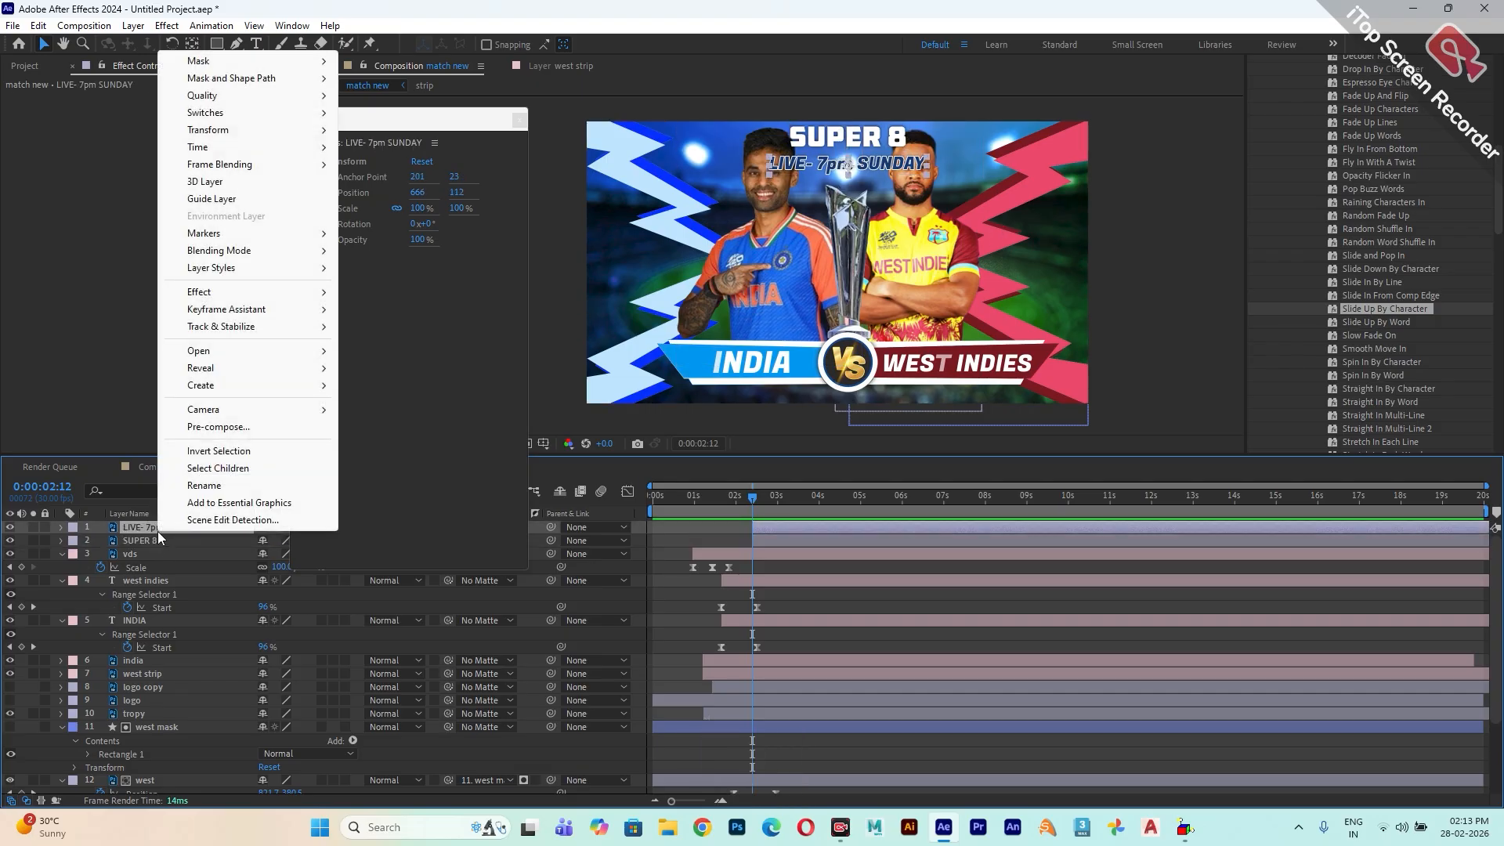
pyautogui.moveTo(254, 395)
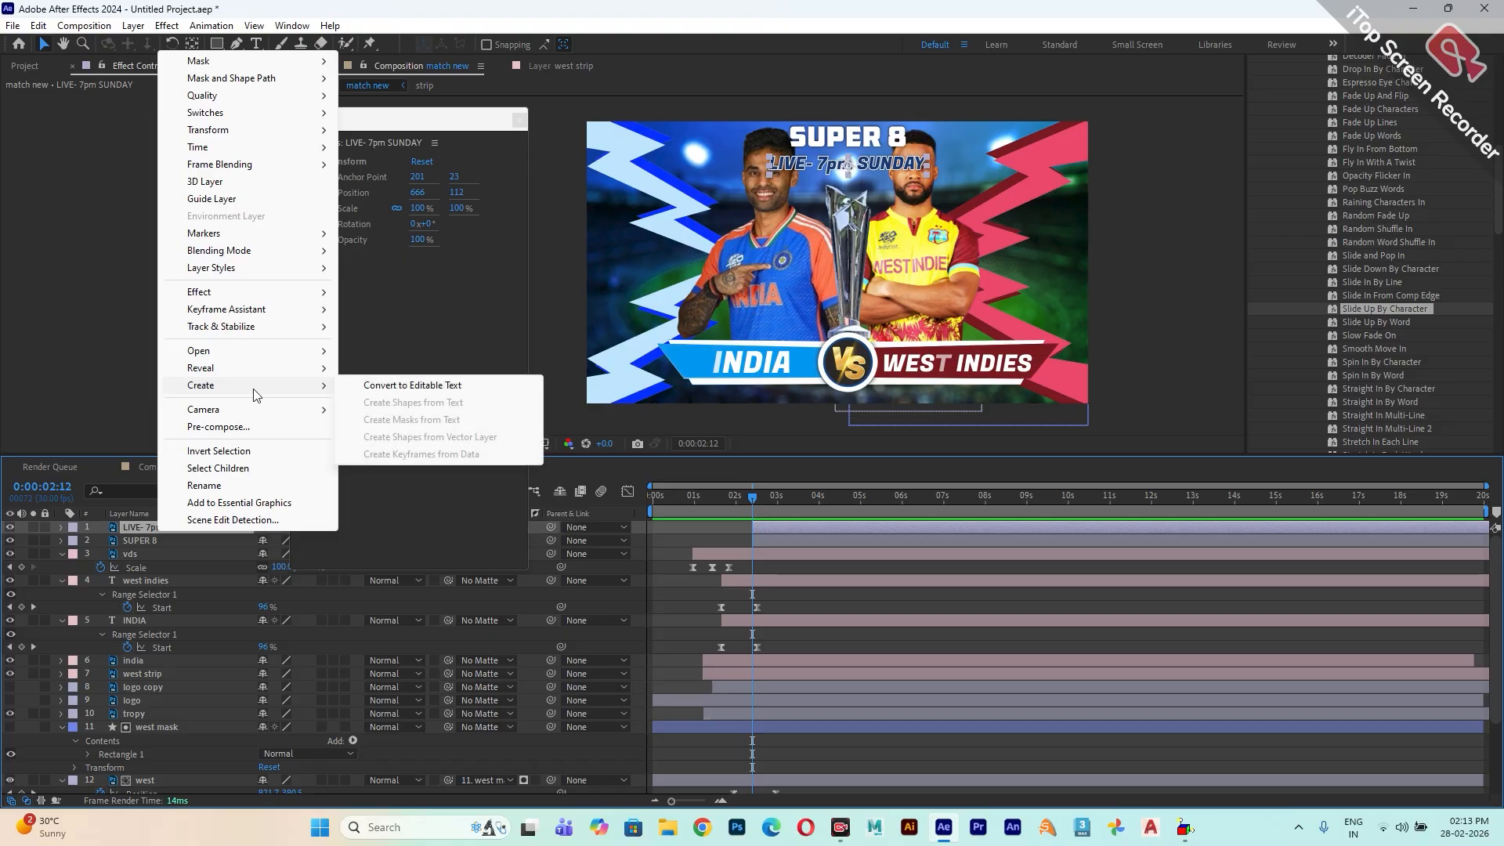
pyautogui.click(424, 394)
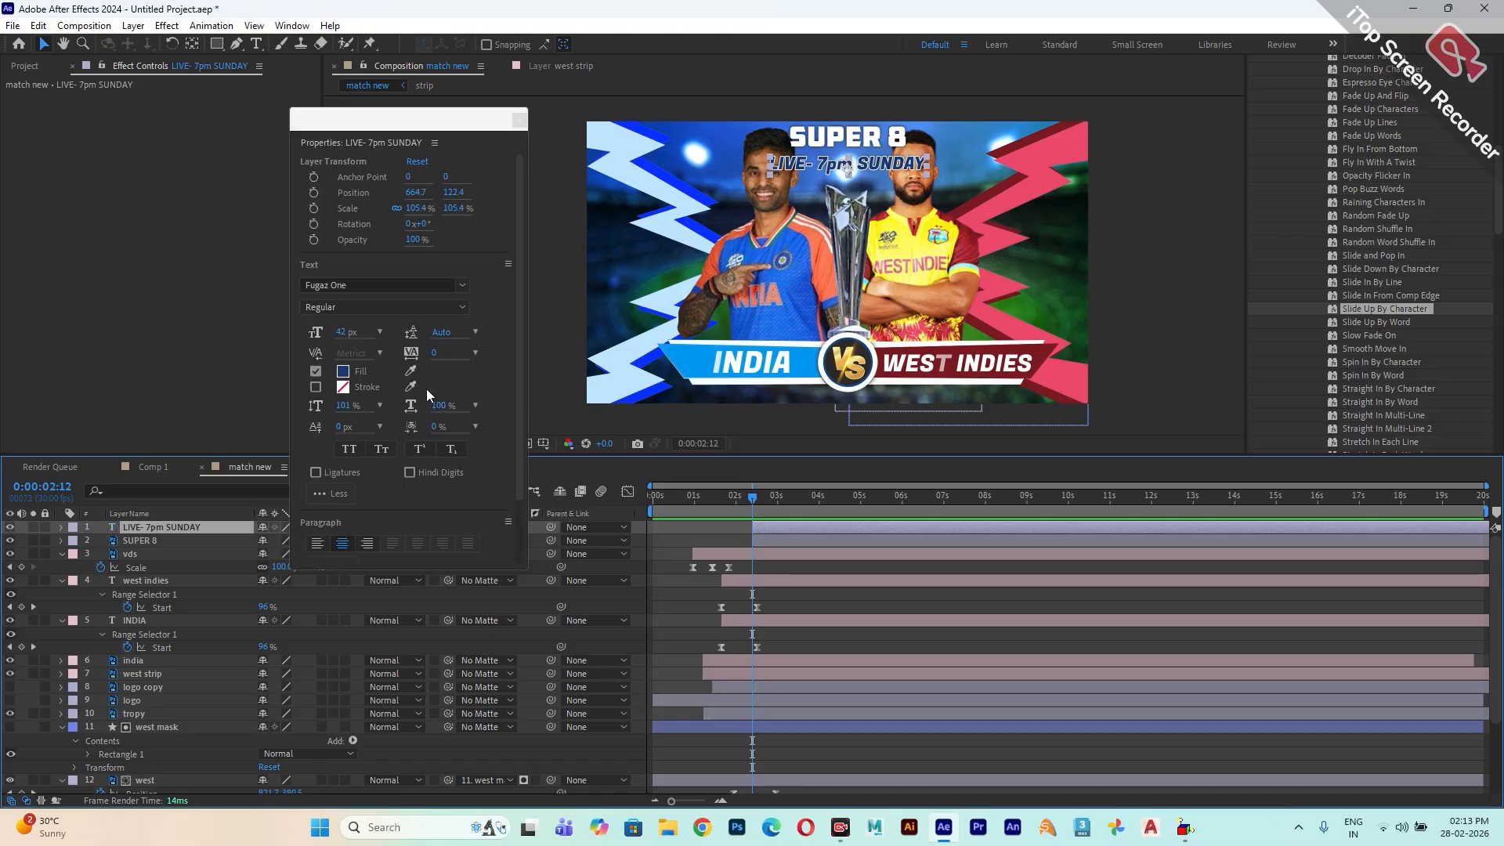
pyautogui.click(144, 544)
pyautogui.rightClick(143, 544)
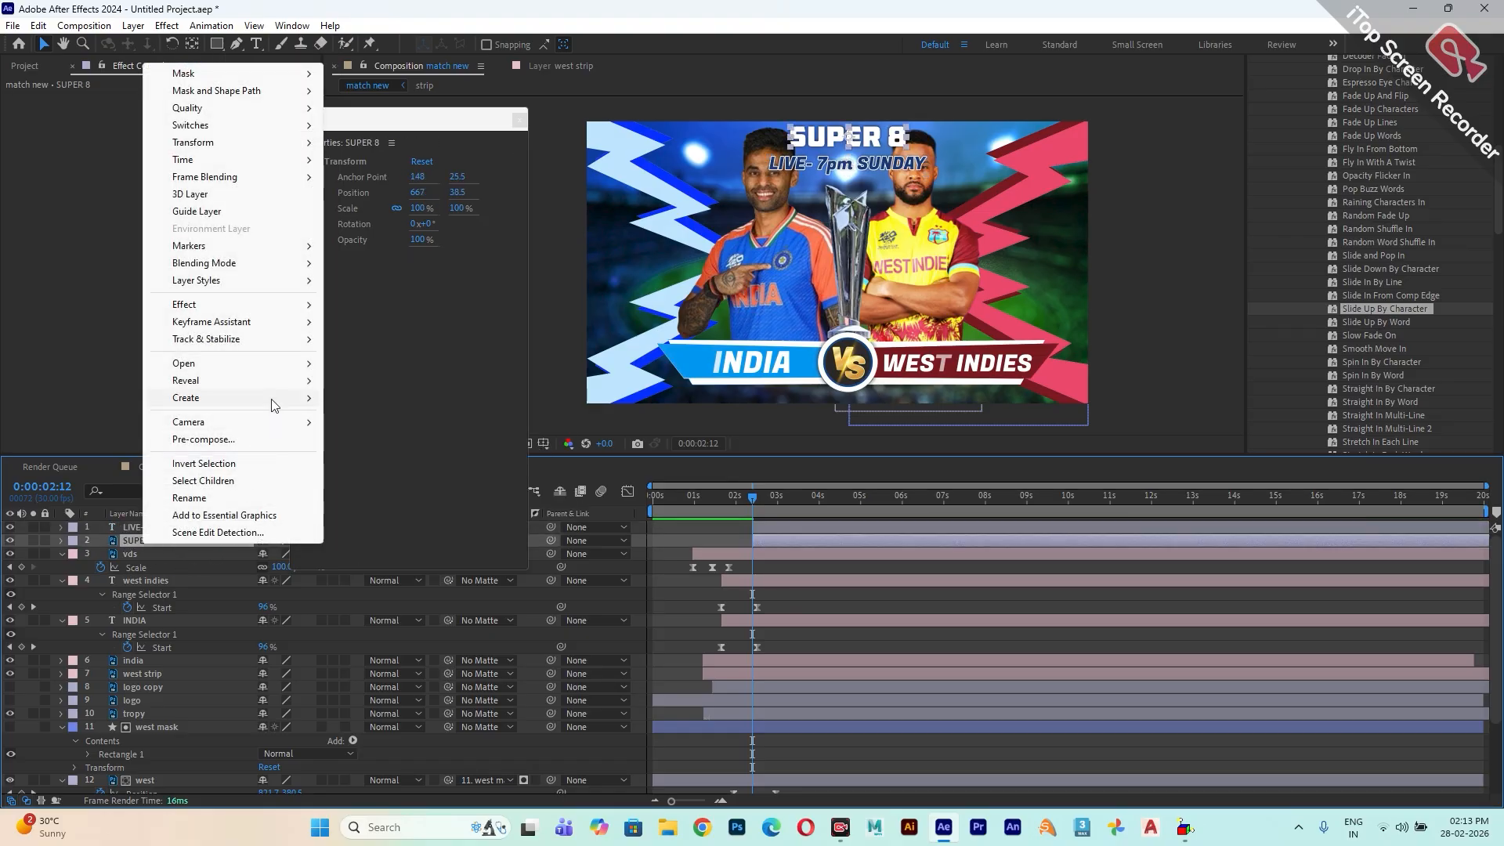
pyautogui.moveTo(274, 399)
pyautogui.click(389, 400)
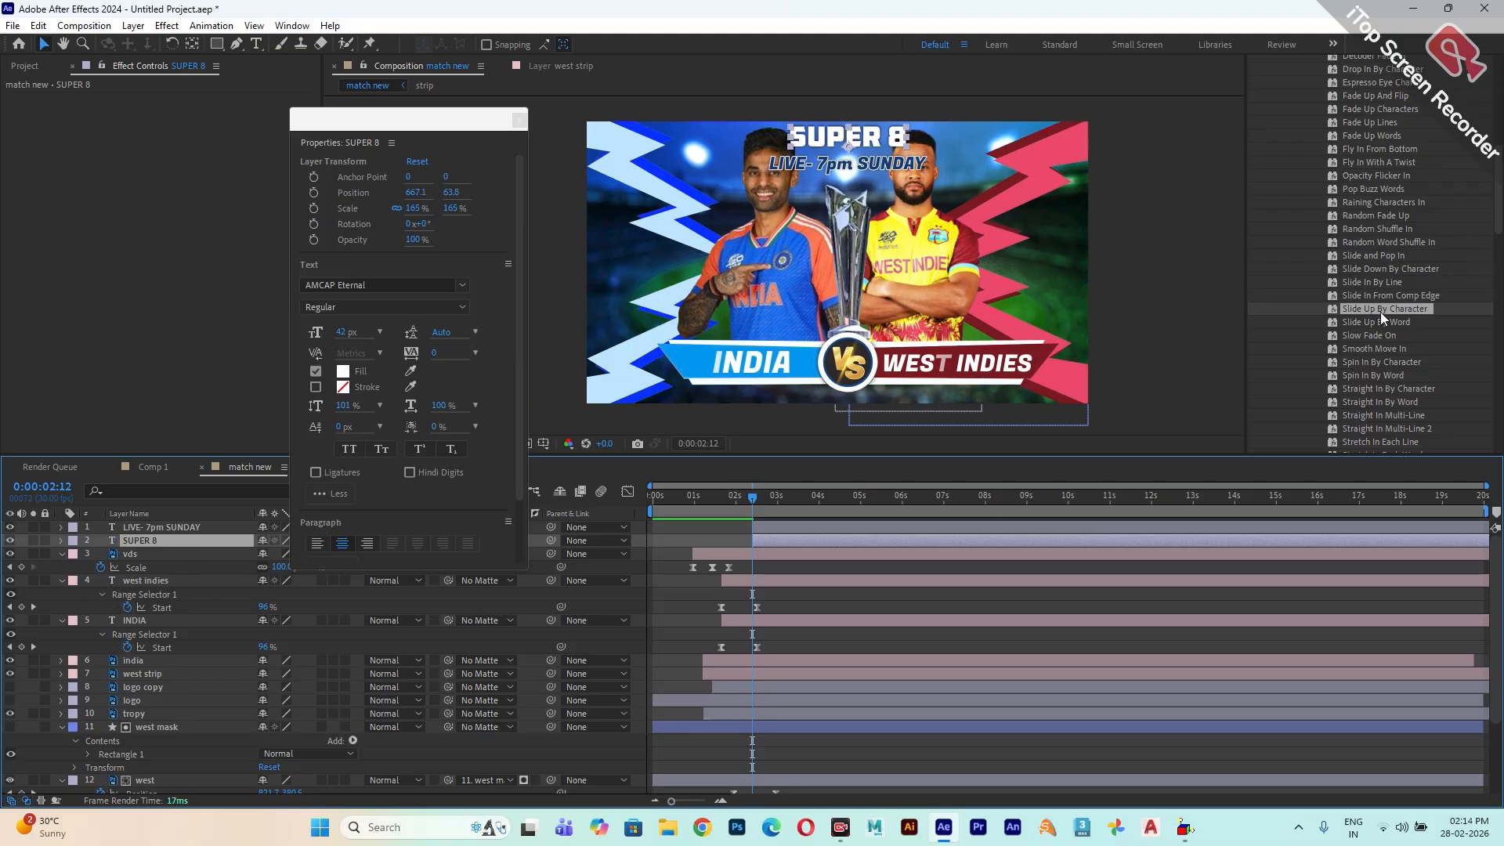
# - Apply Slide Up By Character to SUPER 8 and Slide In From Comp Edge to LIVE- 7pm SUNDAY, starting the latter just after 3 seconds
pyautogui.moveTo(1374, 309); pyautogui.dragTo(793, 539)
pyautogui.moveTo(1380, 296); pyautogui.dragTo(801, 524)
pyautogui.click(805, 541)
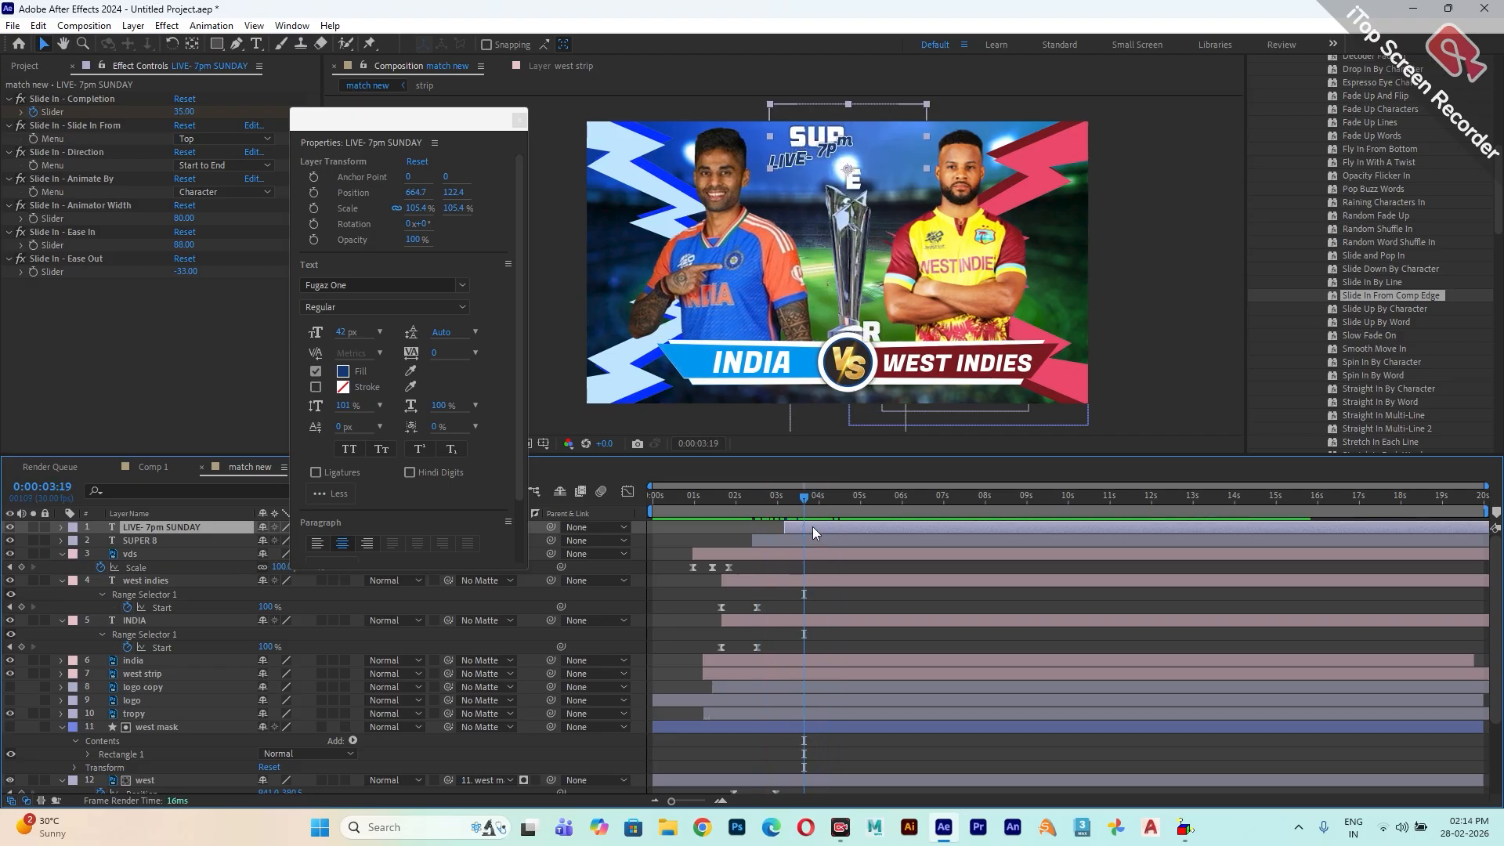
# - Reveal the LIVE- 7pm SUNDAY layer's Slide In - Completion keyframes and apply Easy Ease to both
pyautogui.press('u')
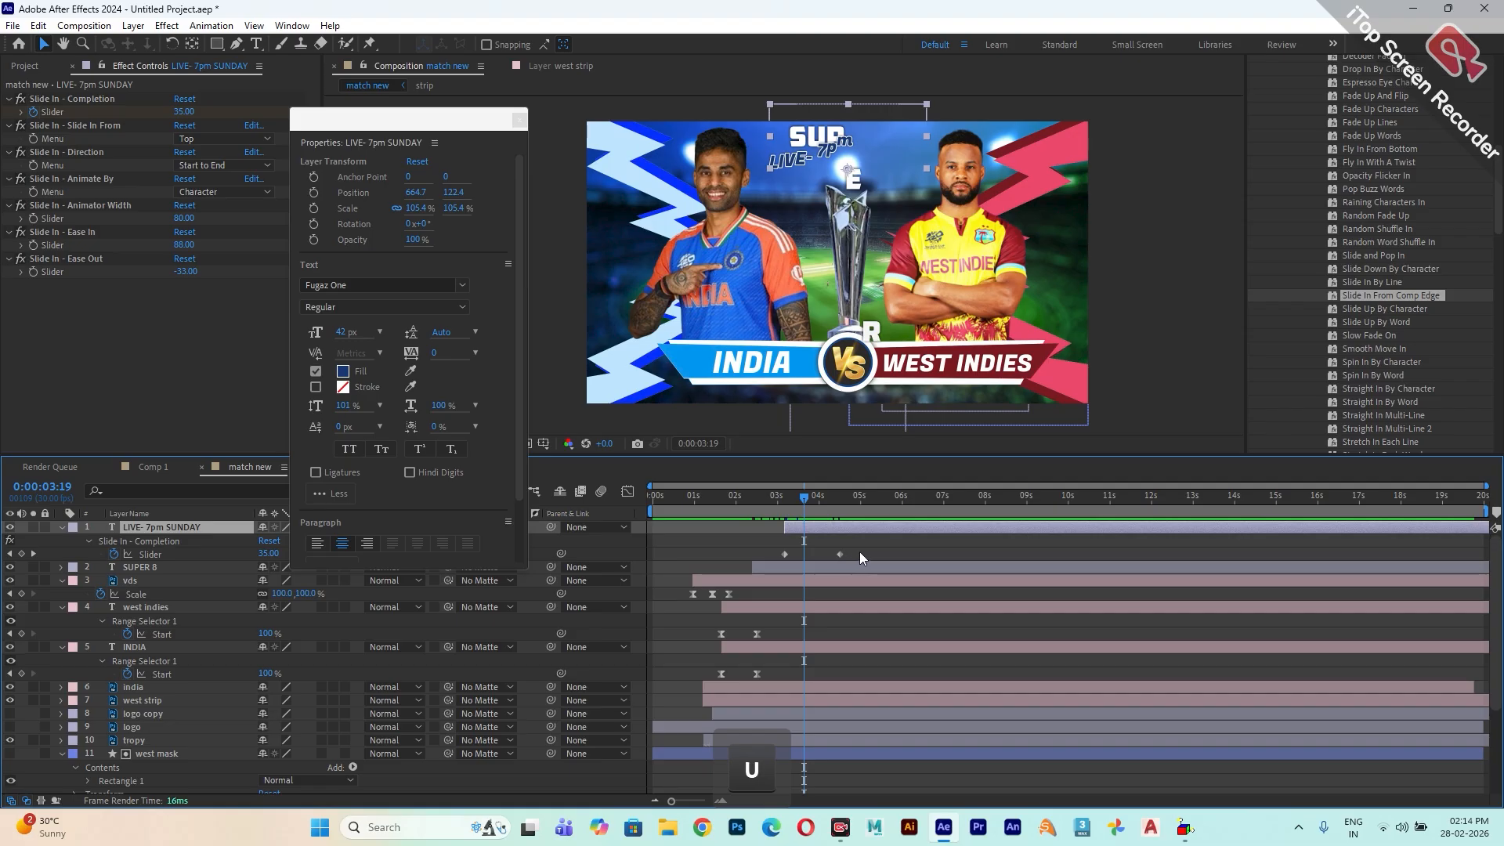
pyautogui.moveTo(859, 552); pyautogui.dragTo(780, 557)
pyautogui.rightClick(783, 554)
pyautogui.moveTo(923, 793)
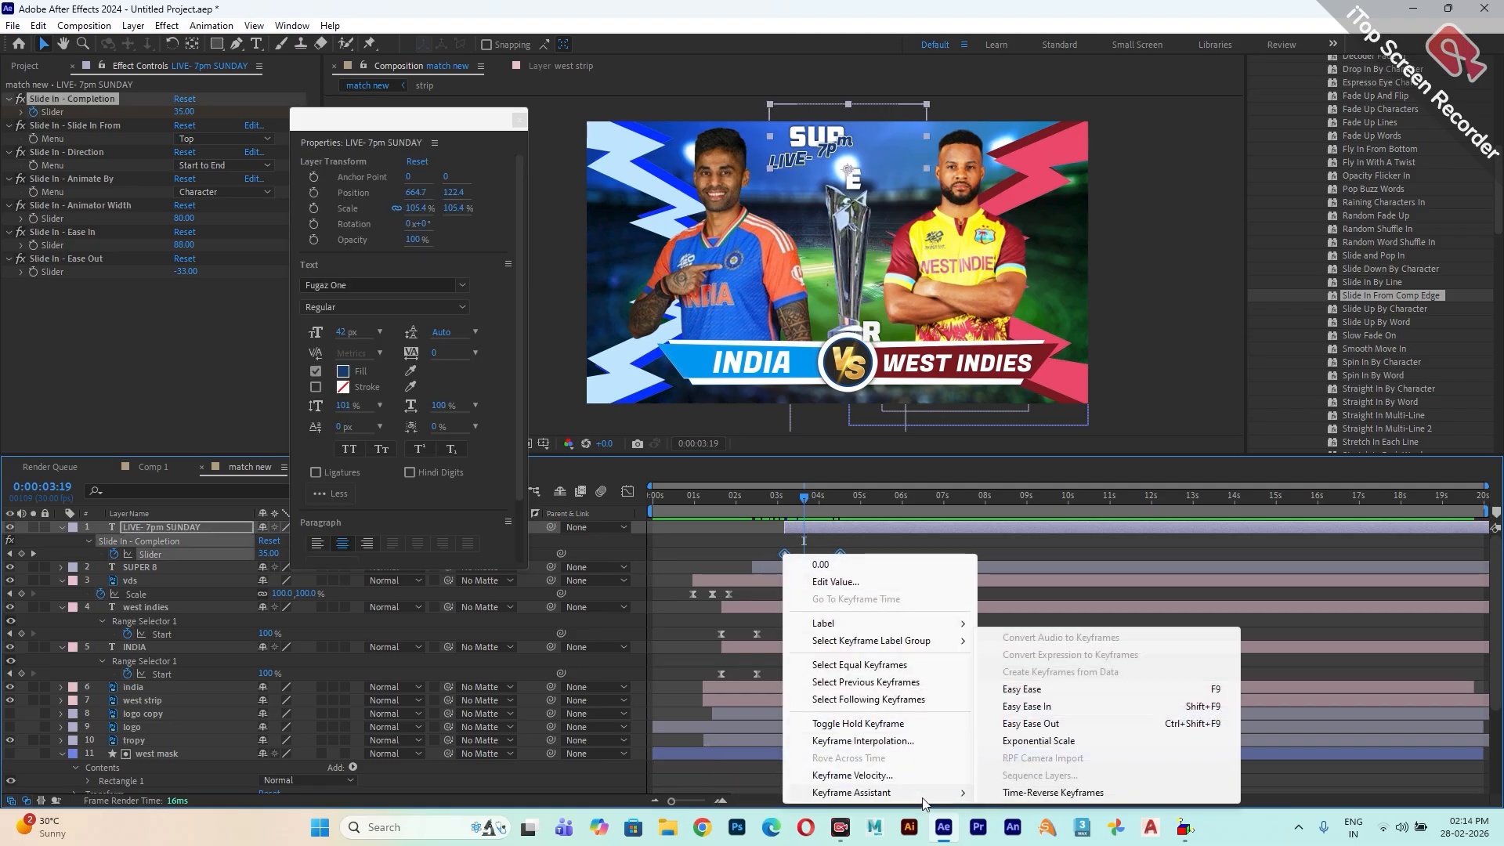
pyautogui.click(1023, 706)
pyautogui.click(860, 558)
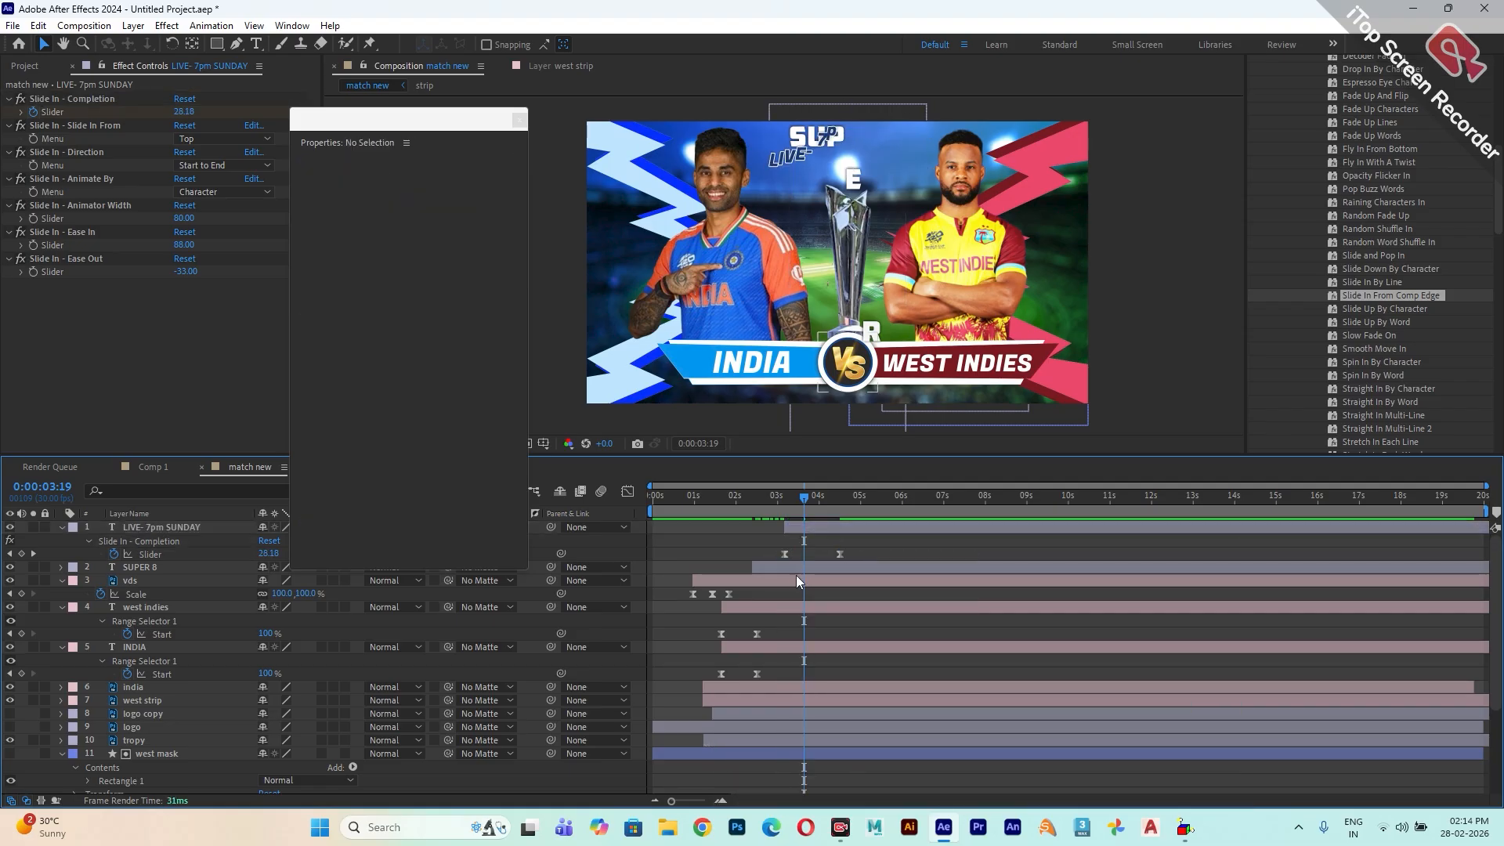
# - Move SUPER 8's last Offset keyframe earlier, to about 4 seconds, and apply Easy Ease to both Offset keyframes
pyautogui.click(792, 576)
pyautogui.click(796, 574)
pyautogui.press('u')
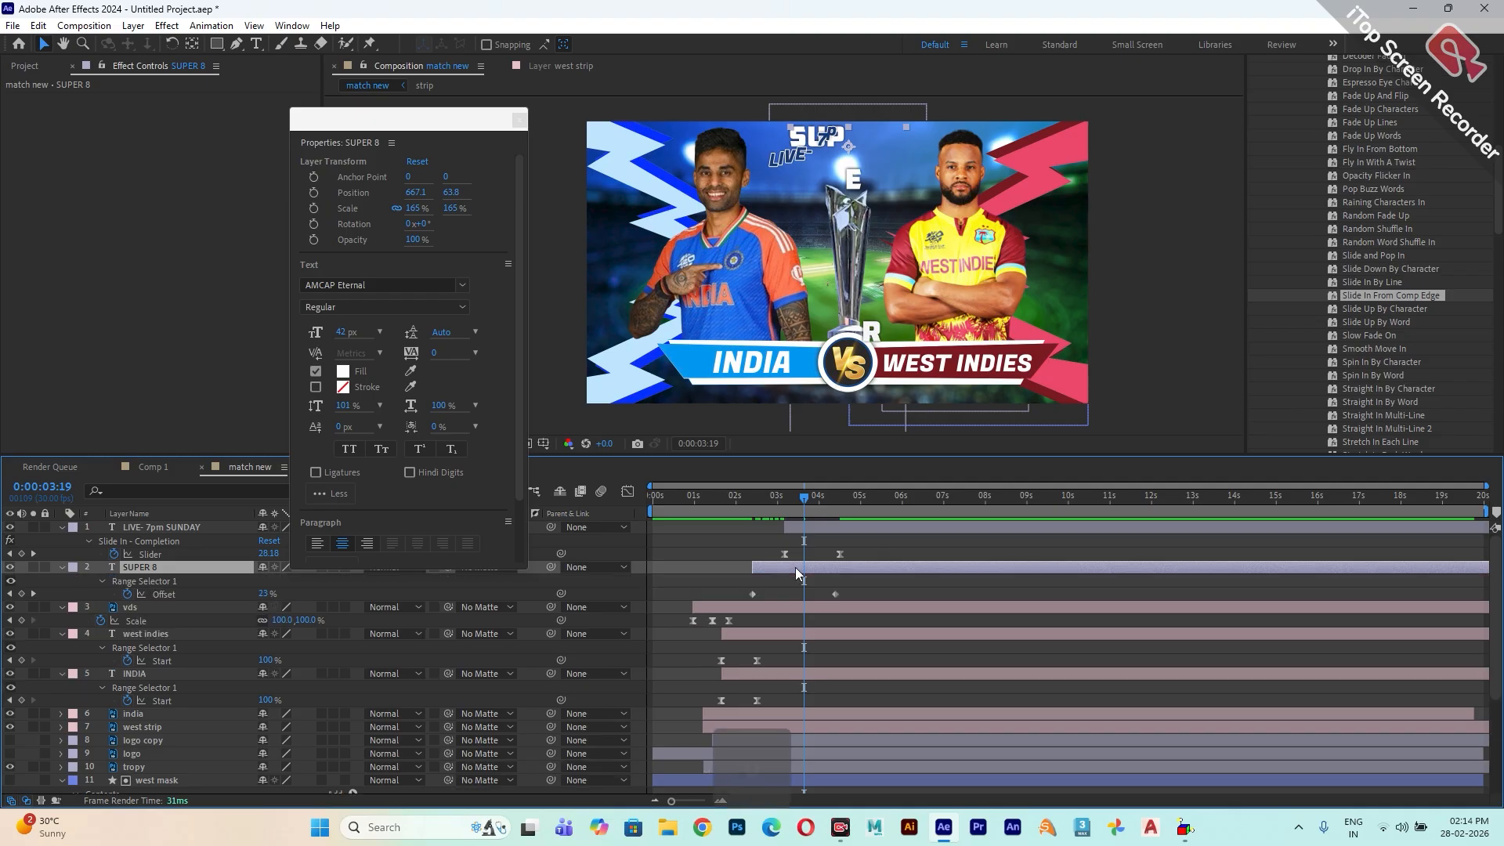
pyautogui.moveTo(836, 594); pyautogui.dragTo(820, 593)
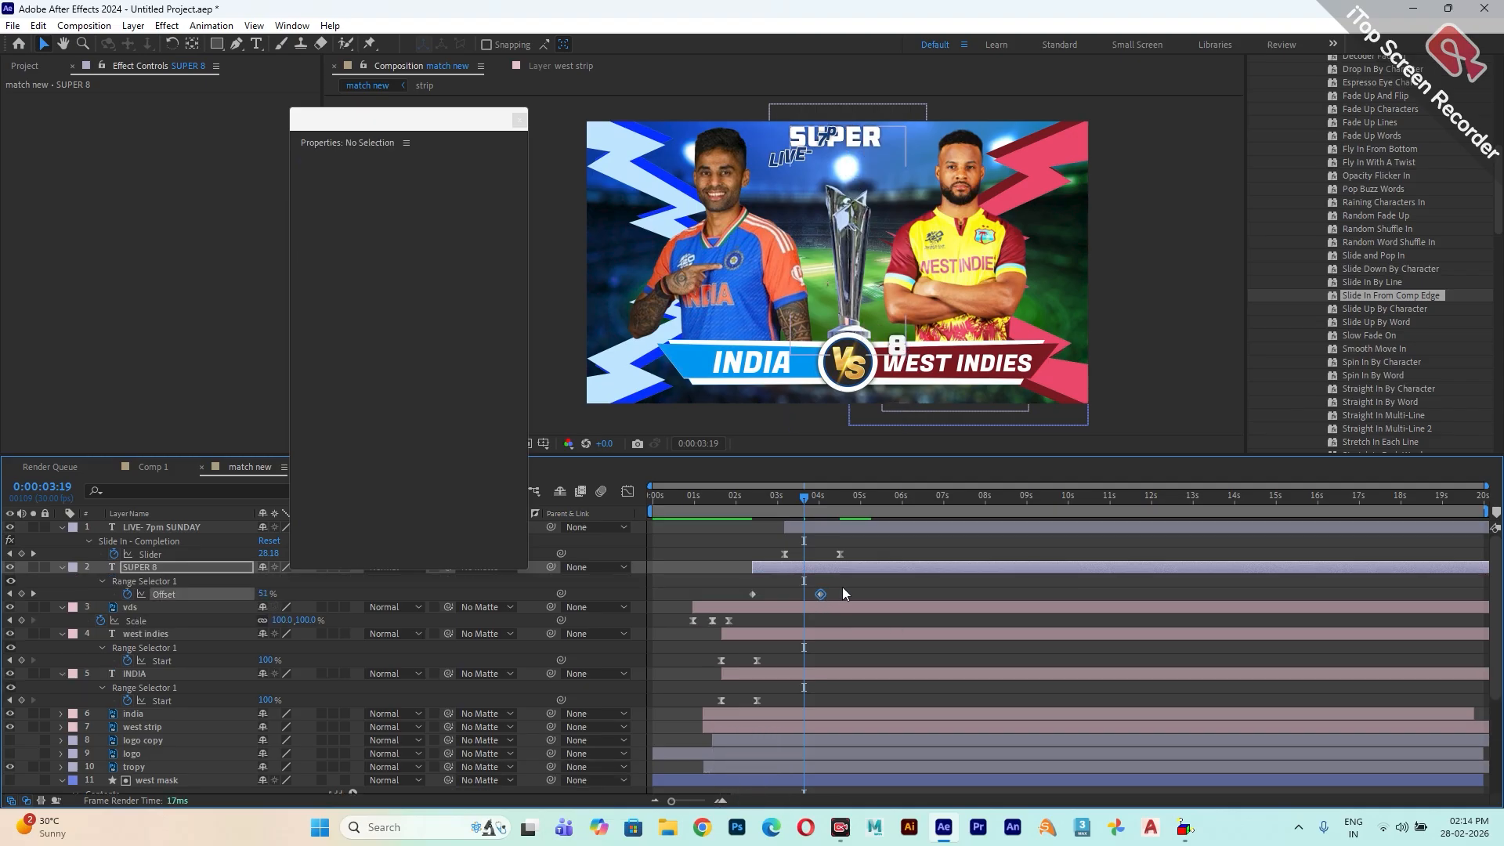
pyautogui.keyDown('shift'); pyautogui.click(753, 594); pyautogui.keyUp('shift')
pyautogui.rightClick(752, 596)
pyautogui.moveTo(862, 593)
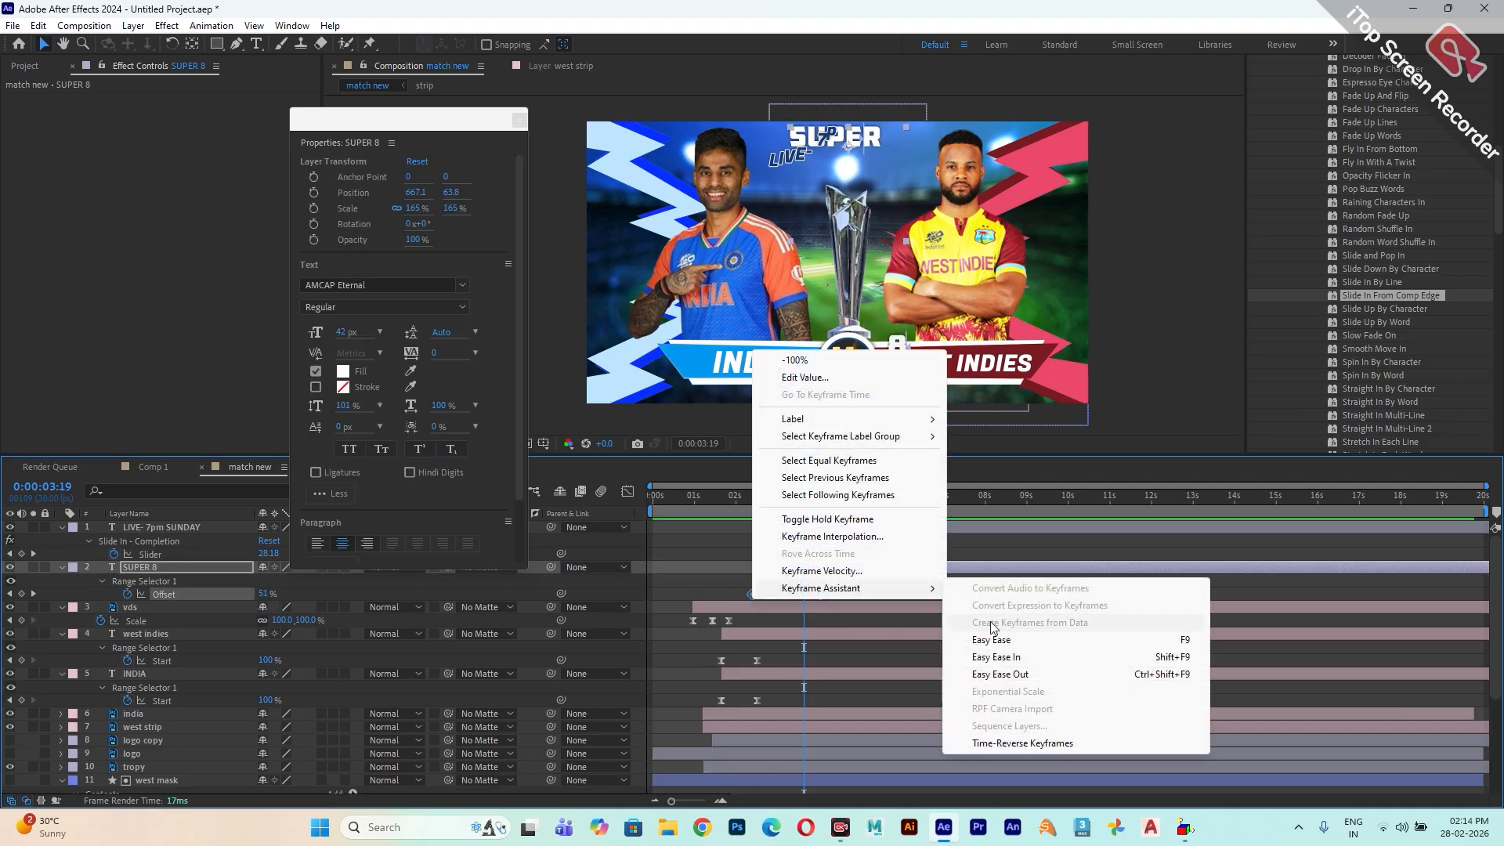
pyautogui.click(991, 639)
# - Preview the titles and shorten them by moving the end keyframes to about 4 seconds for LIVE- 7pm SUNDAY and just after 3 seconds for SUPER 8
pyautogui.moveTo(791, 496); pyautogui.dragTo(717, 496)
pyautogui.press('space')
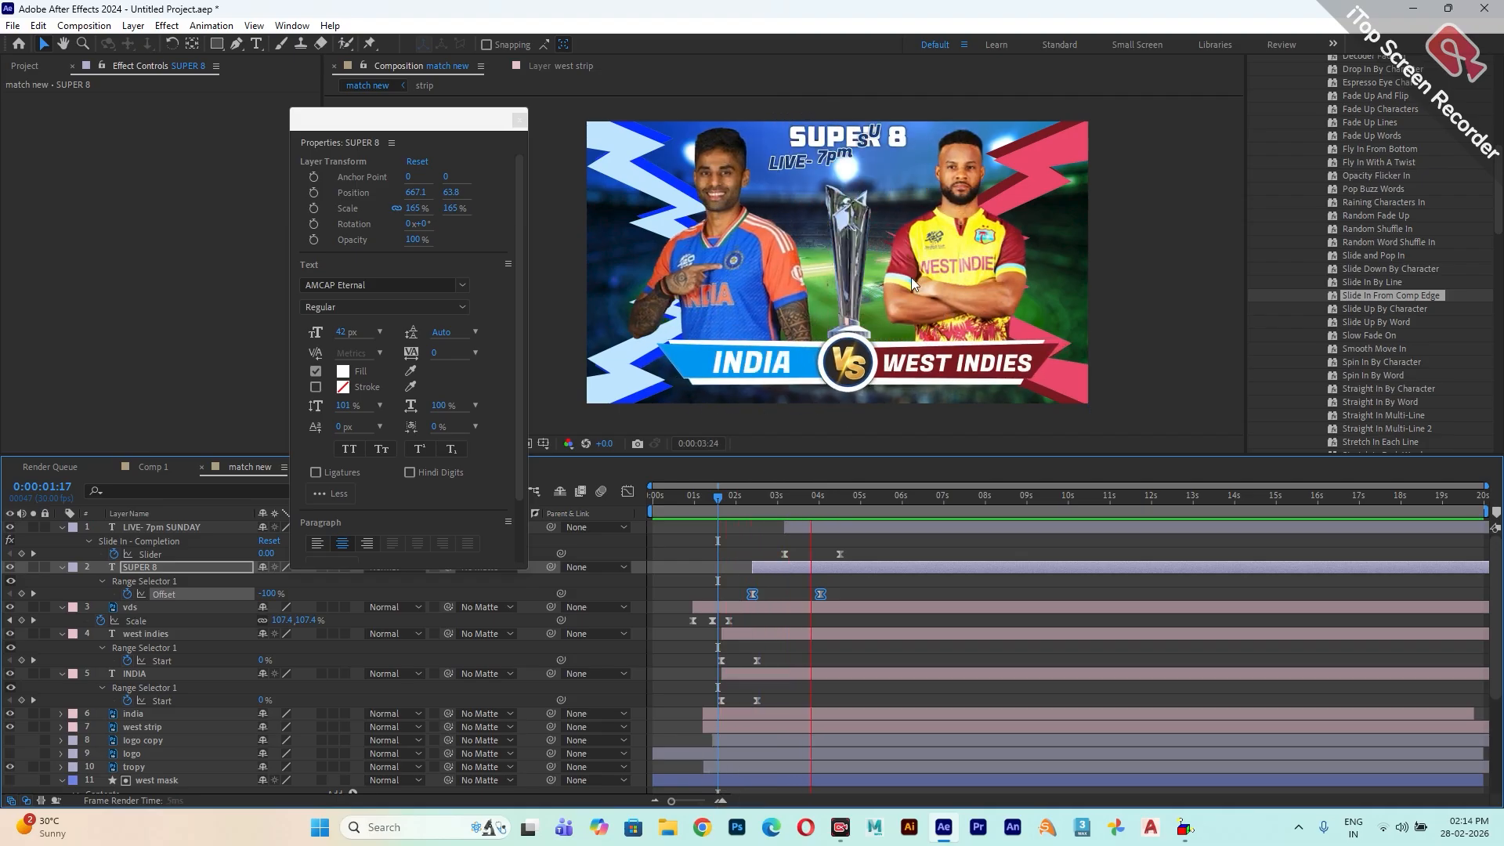
pyautogui.press('space')
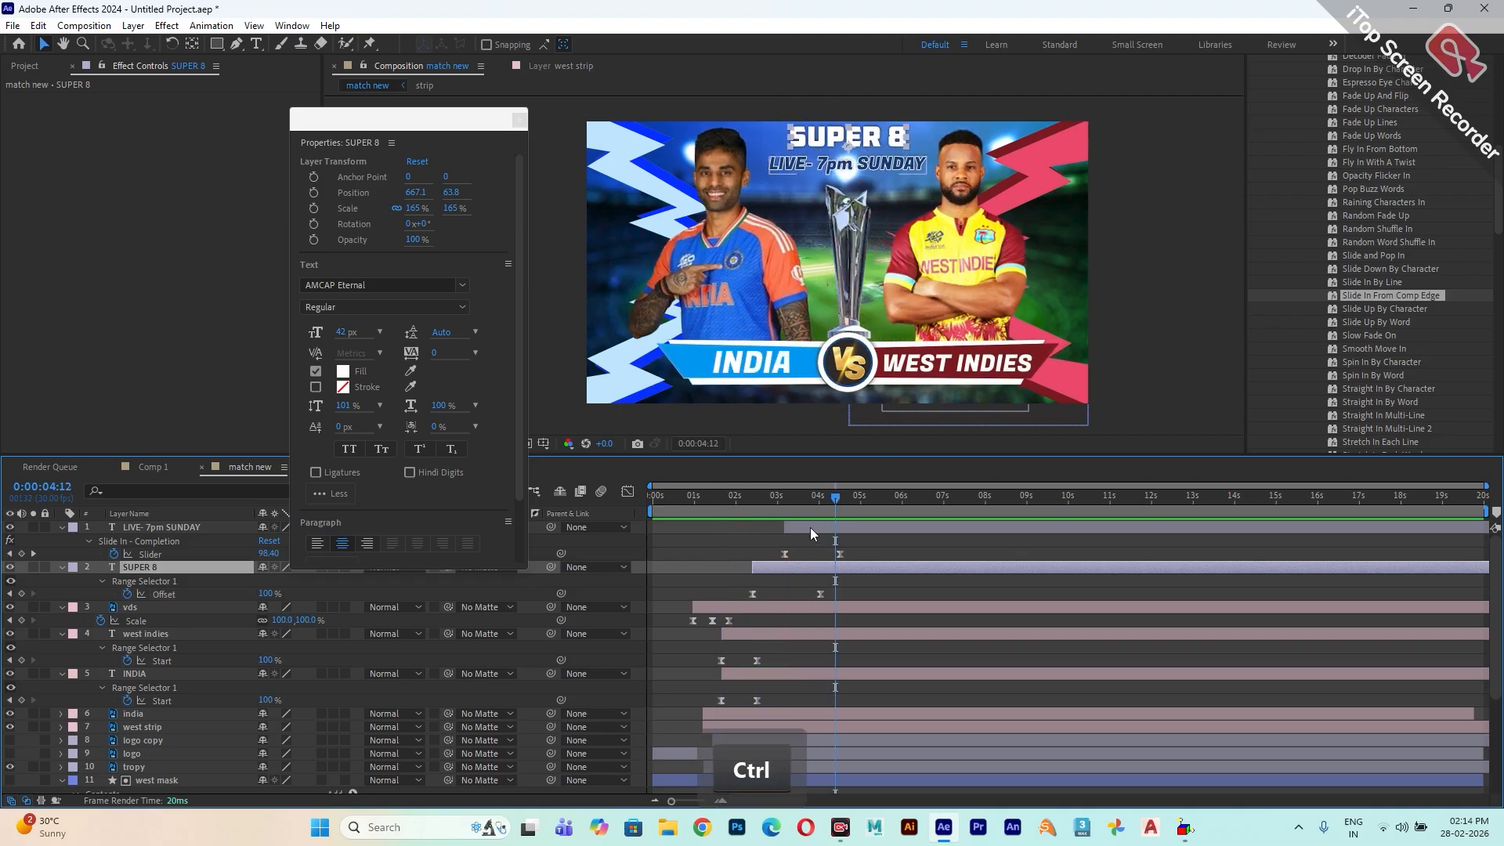
pyautogui.keyDown('ctrl'); pyautogui.click(811, 528); pyautogui.keyUp('ctrl')
pyautogui.moveTo(870, 551); pyautogui.dragTo(792, 594)
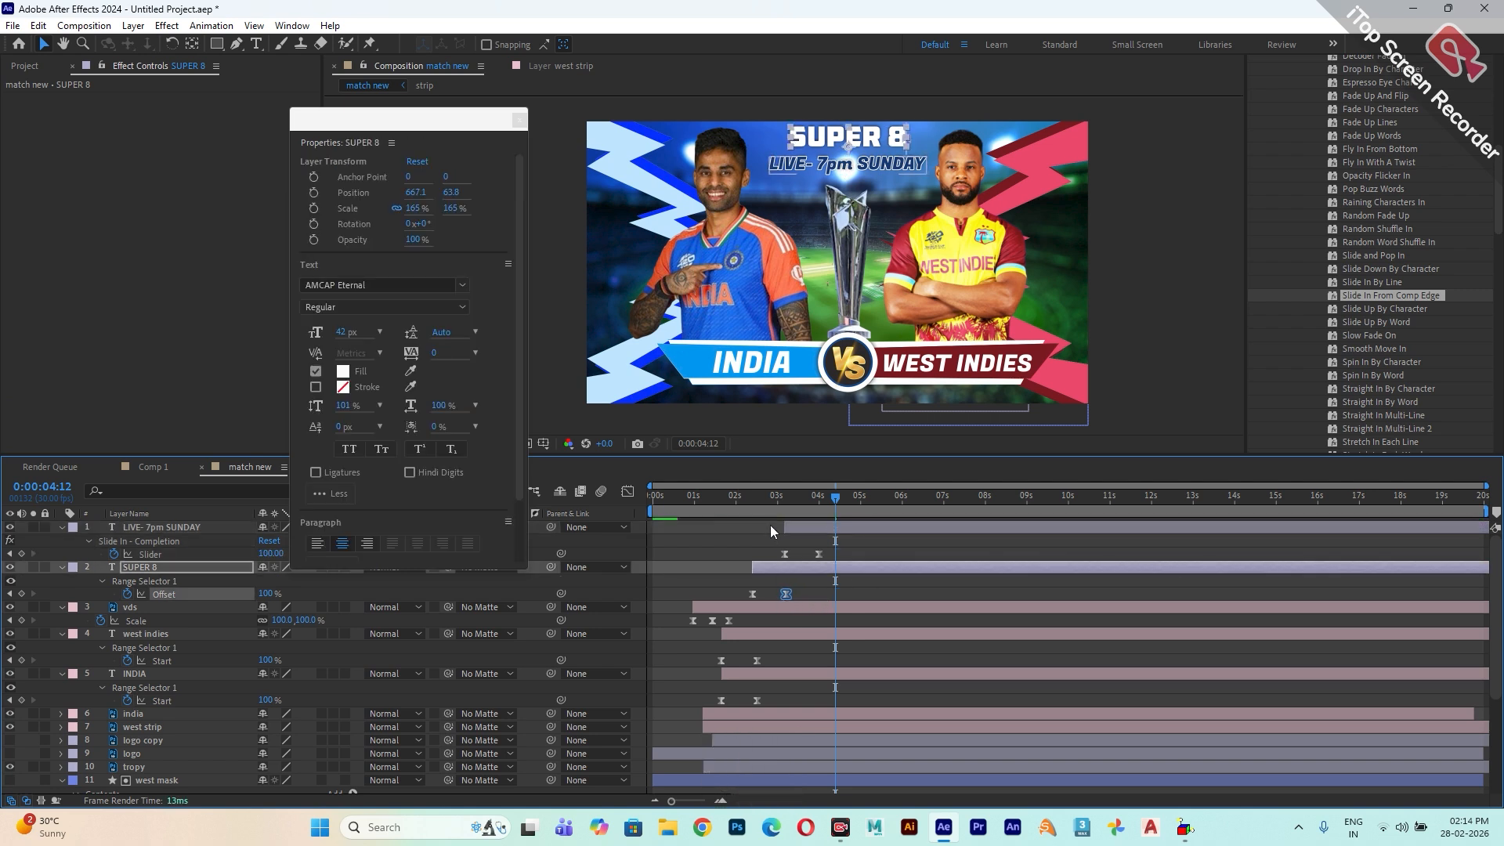
pyautogui.press('space')
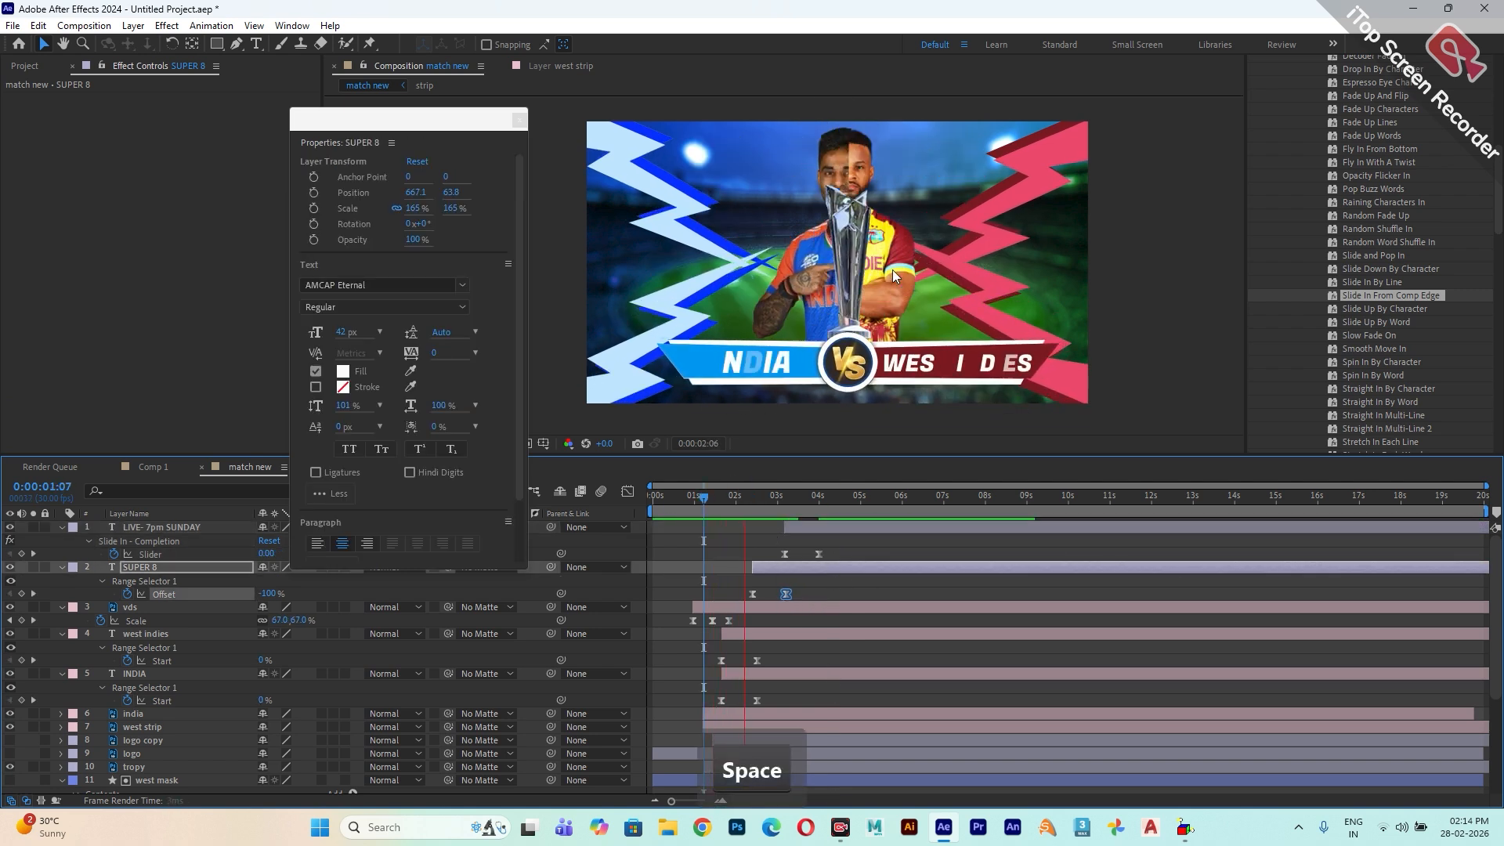
pyautogui.press('space')
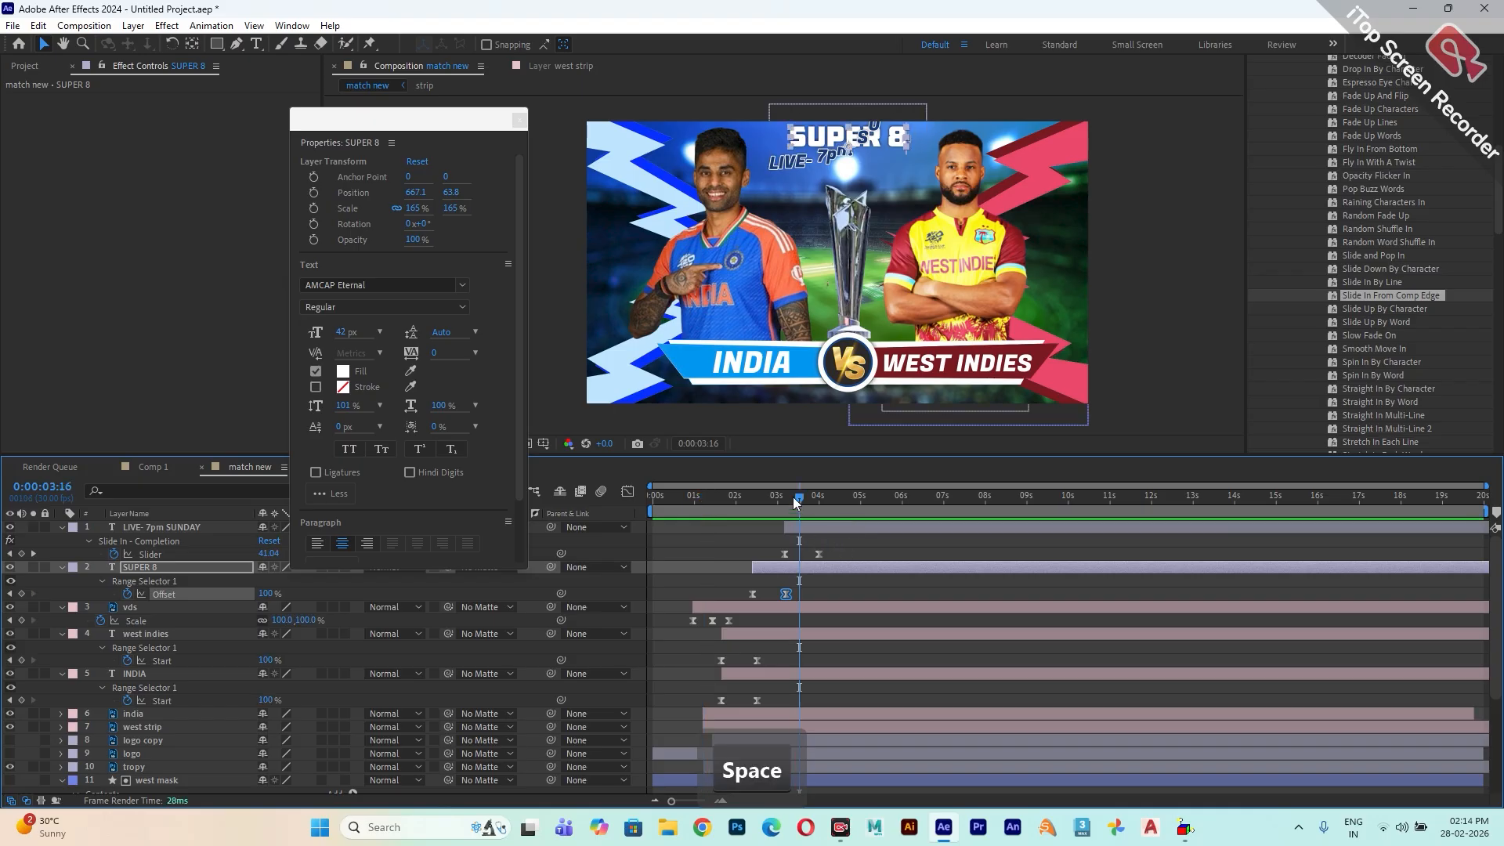
# - Shift both title layers earlier together so SUPER 8 starts at about 0:00:02:00, and play back the result
pyautogui.moveTo(797, 500); pyautogui.dragTo(736, 509)
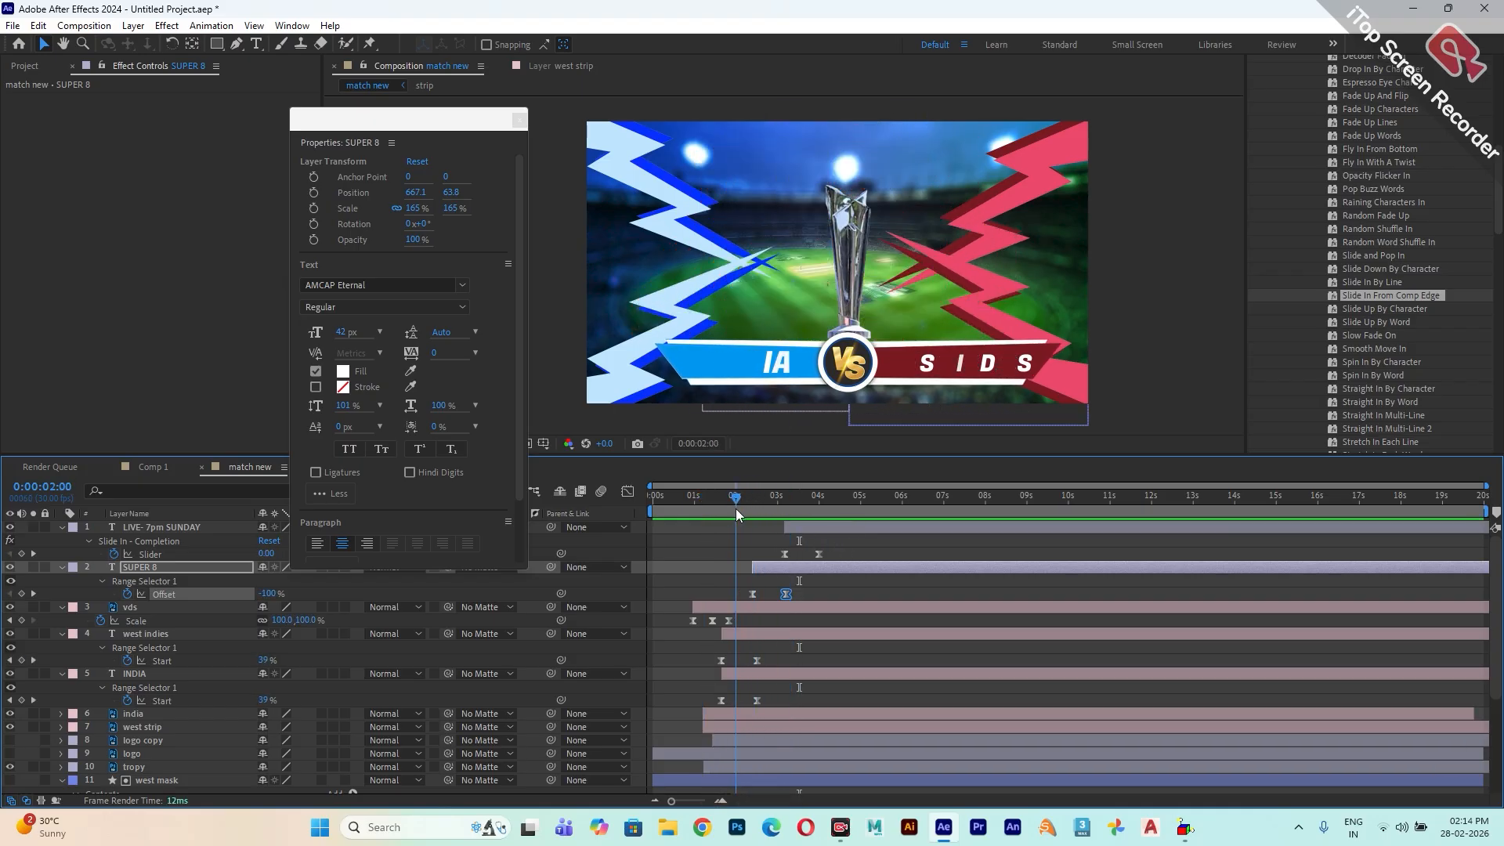
pyautogui.keyDown('ctrl'); pyautogui.click(796, 531); pyautogui.keyUp('ctrl')
pyautogui.moveTo(786, 572); pyautogui.dragTo(770, 575)
pyautogui.press('space')
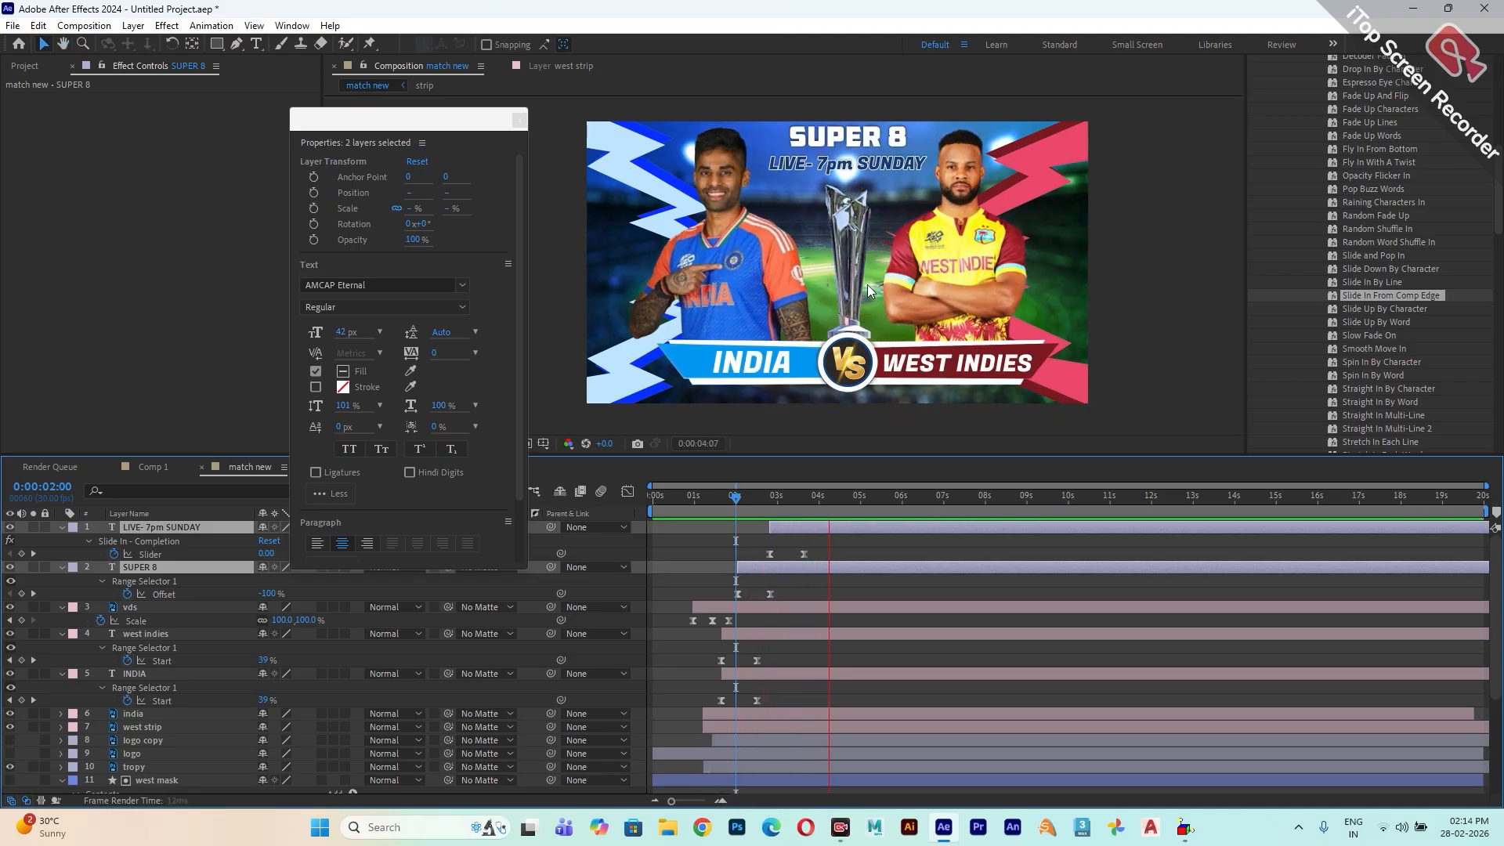
# - Play back the full banner animation from the first frame several times to check the timing of all entrances
pyautogui.moveTo(730, 499); pyautogui.dragTo(625, 473)
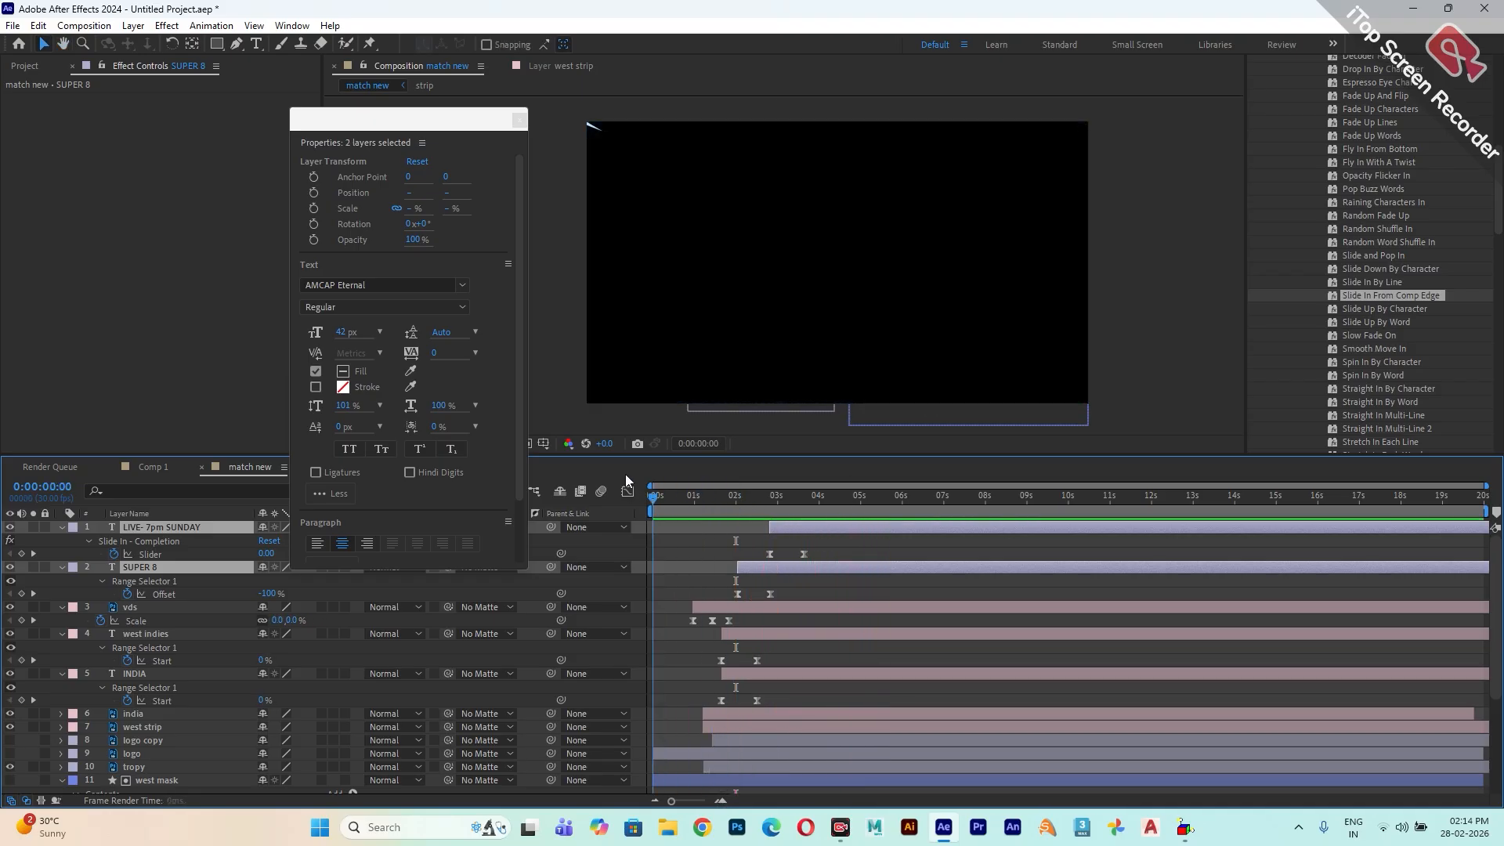
pyautogui.press('space')
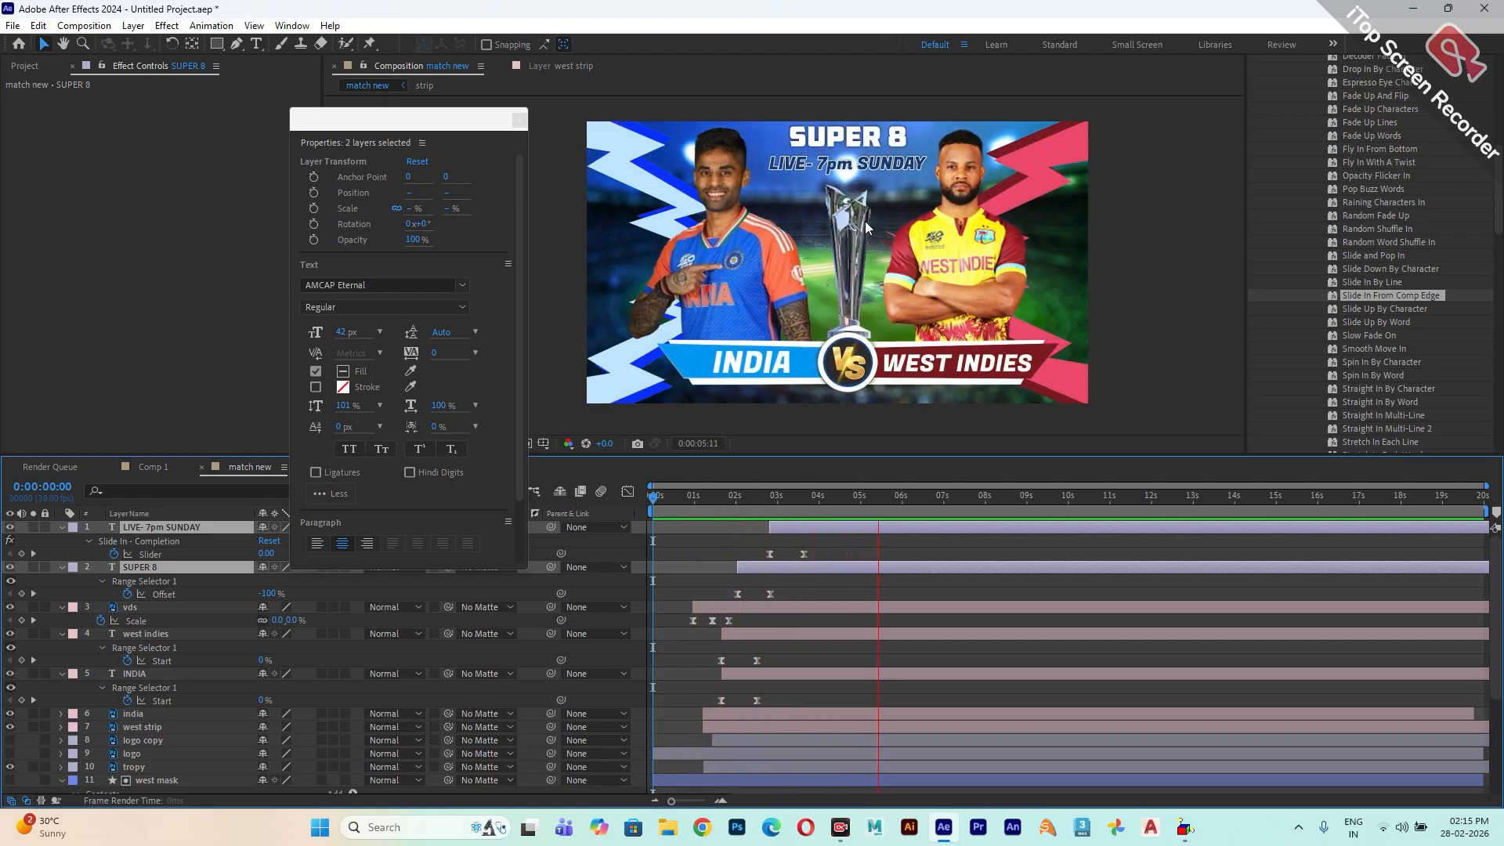
pyautogui.press('space')
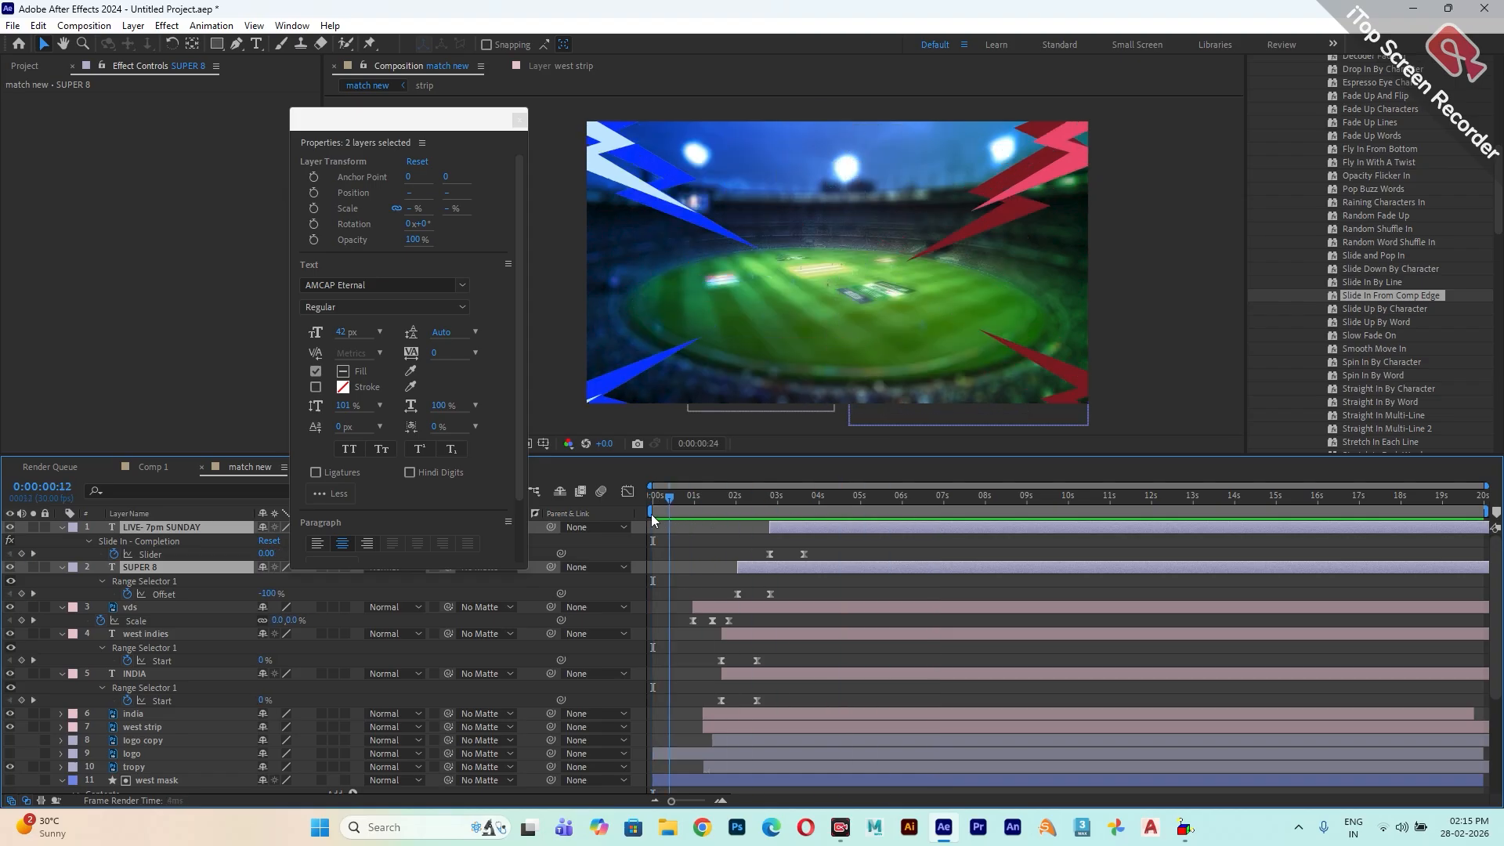
pyautogui.press('space')
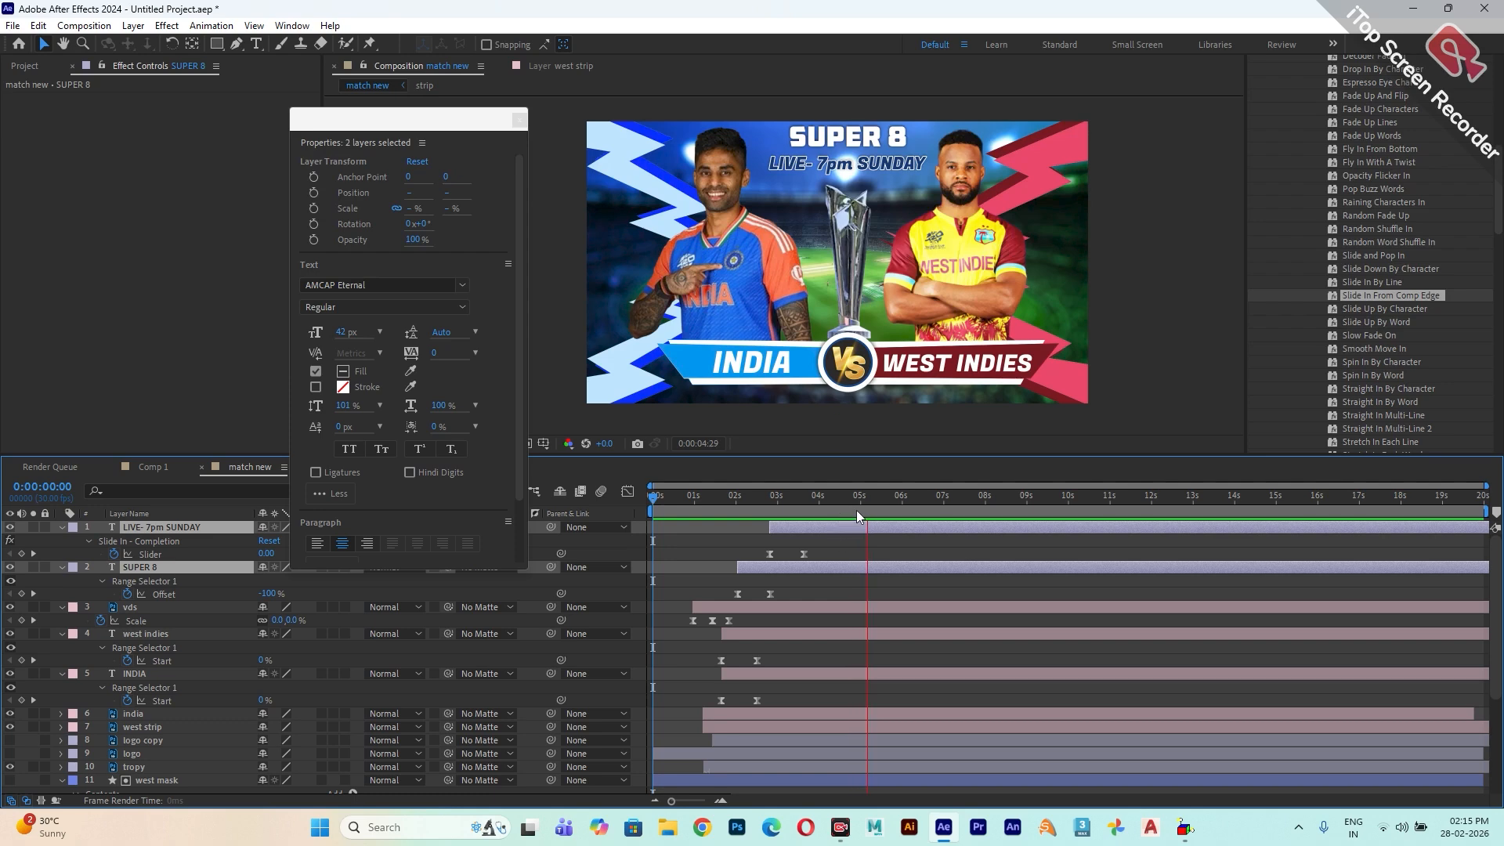
pyautogui.press('space')
pyautogui.press('space')
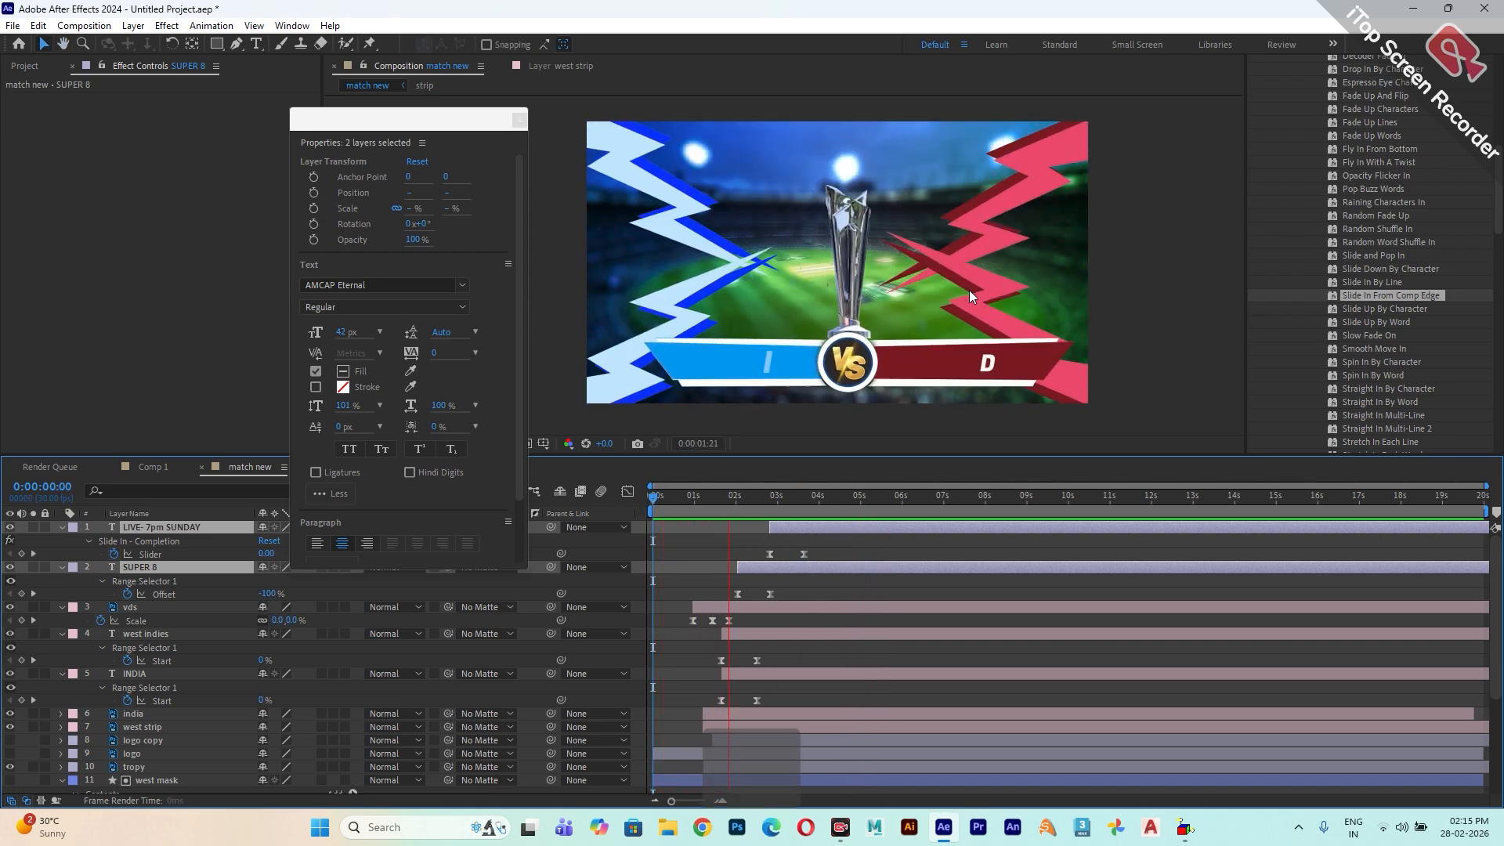
pyautogui.press('space')
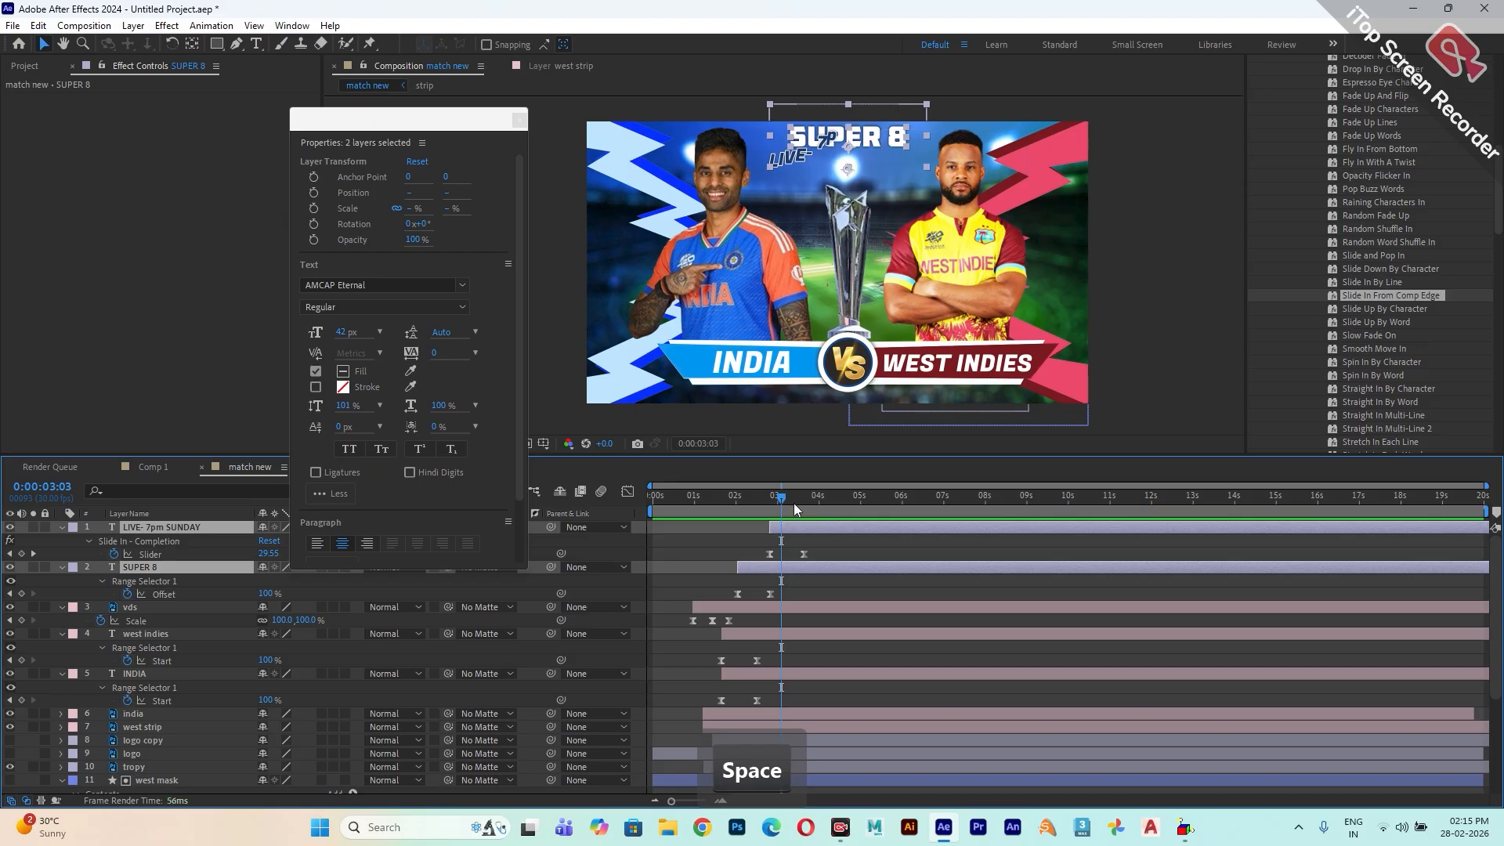
# - End the match new composition's work area at 0:00:06:00 and return the playhead to the start
pyautogui.moveTo(783, 503); pyautogui.dragTo(968, 518)
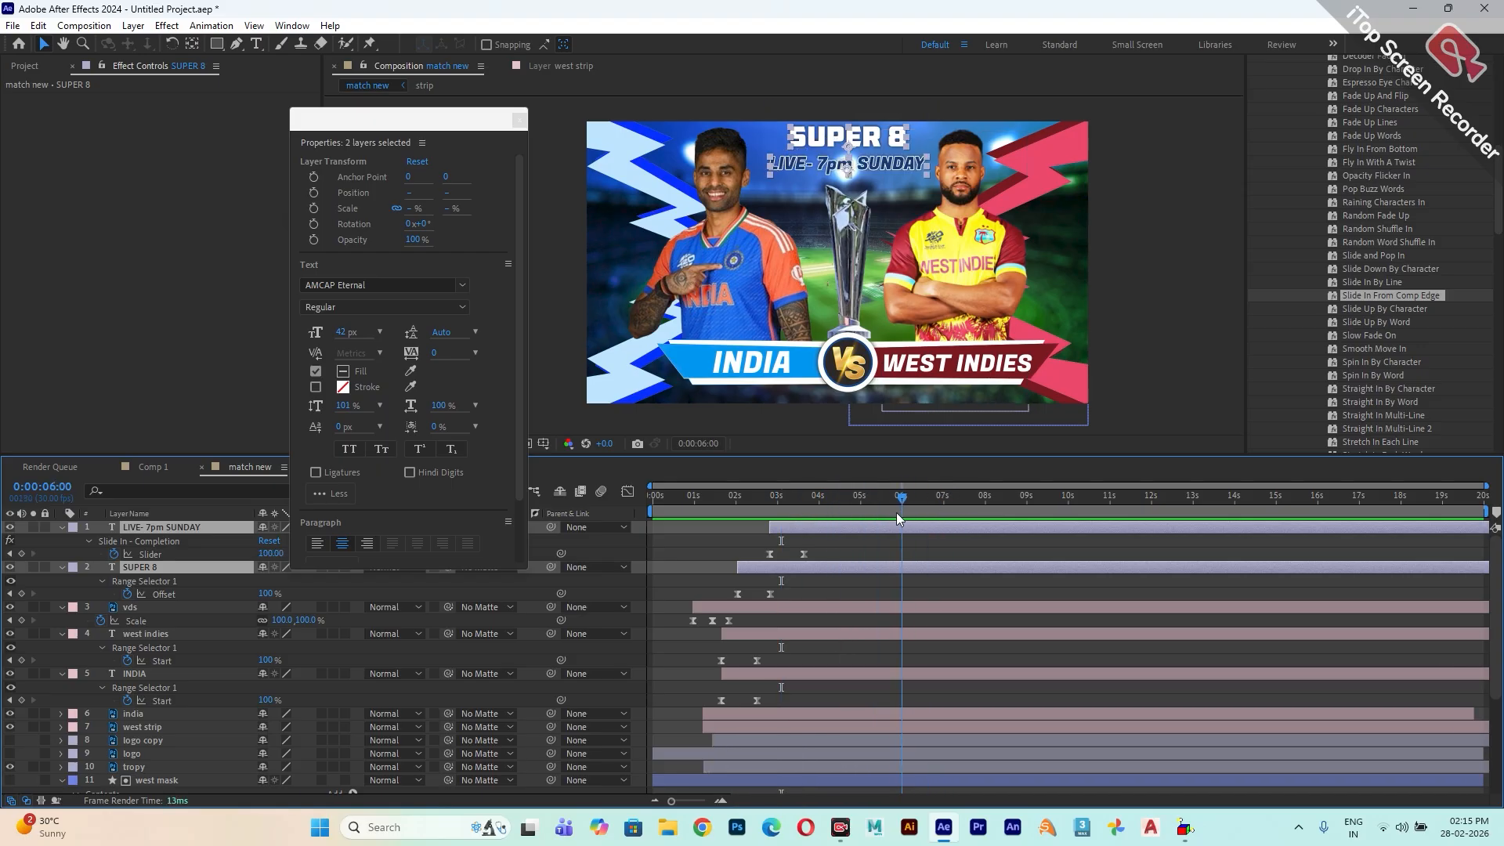
pyautogui.press('n')
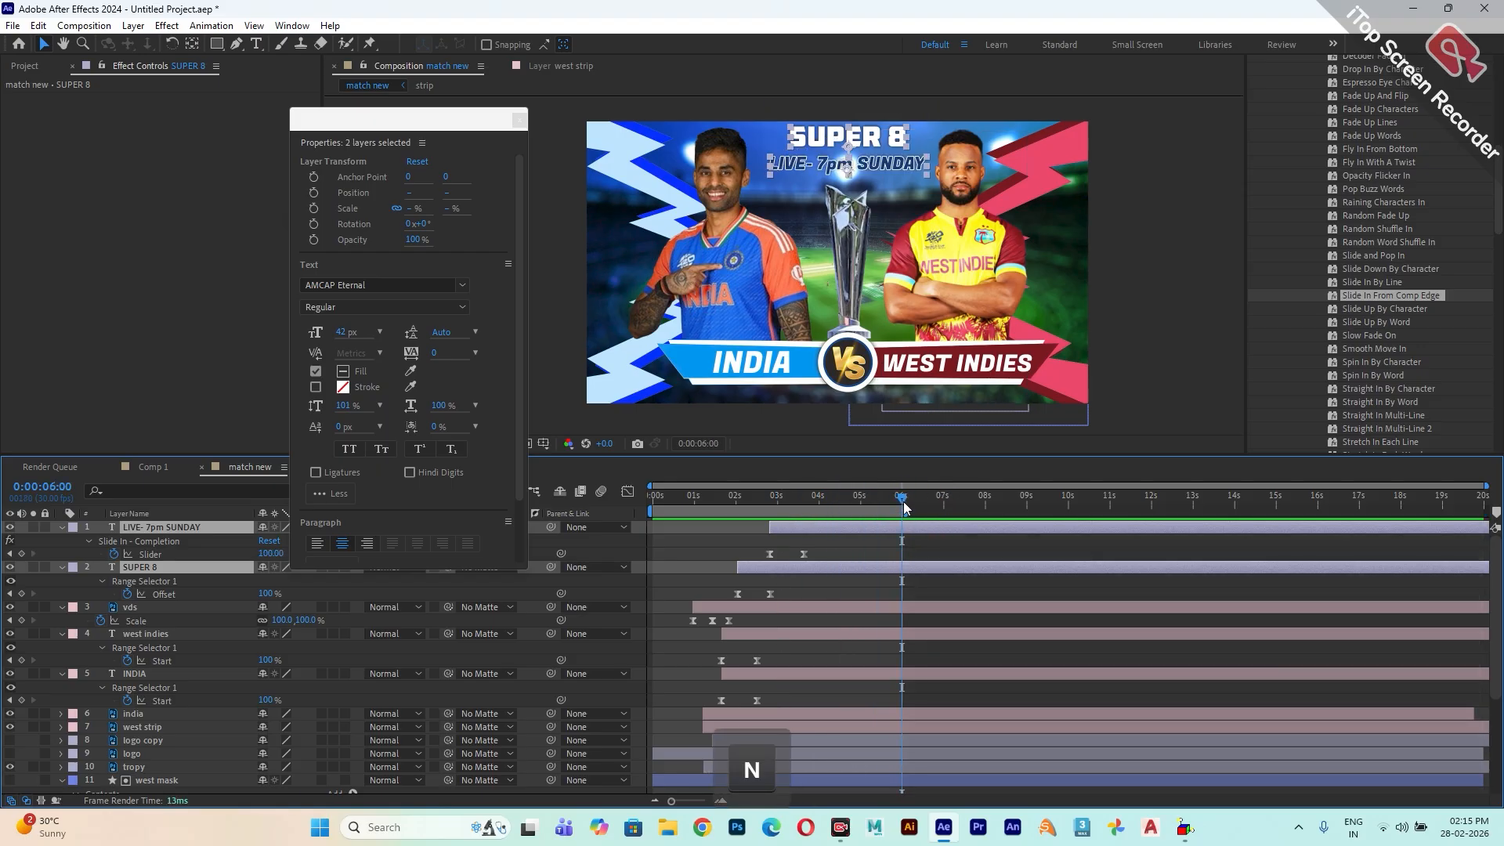
pyautogui.moveTo(903, 517); pyautogui.dragTo(651, 515)
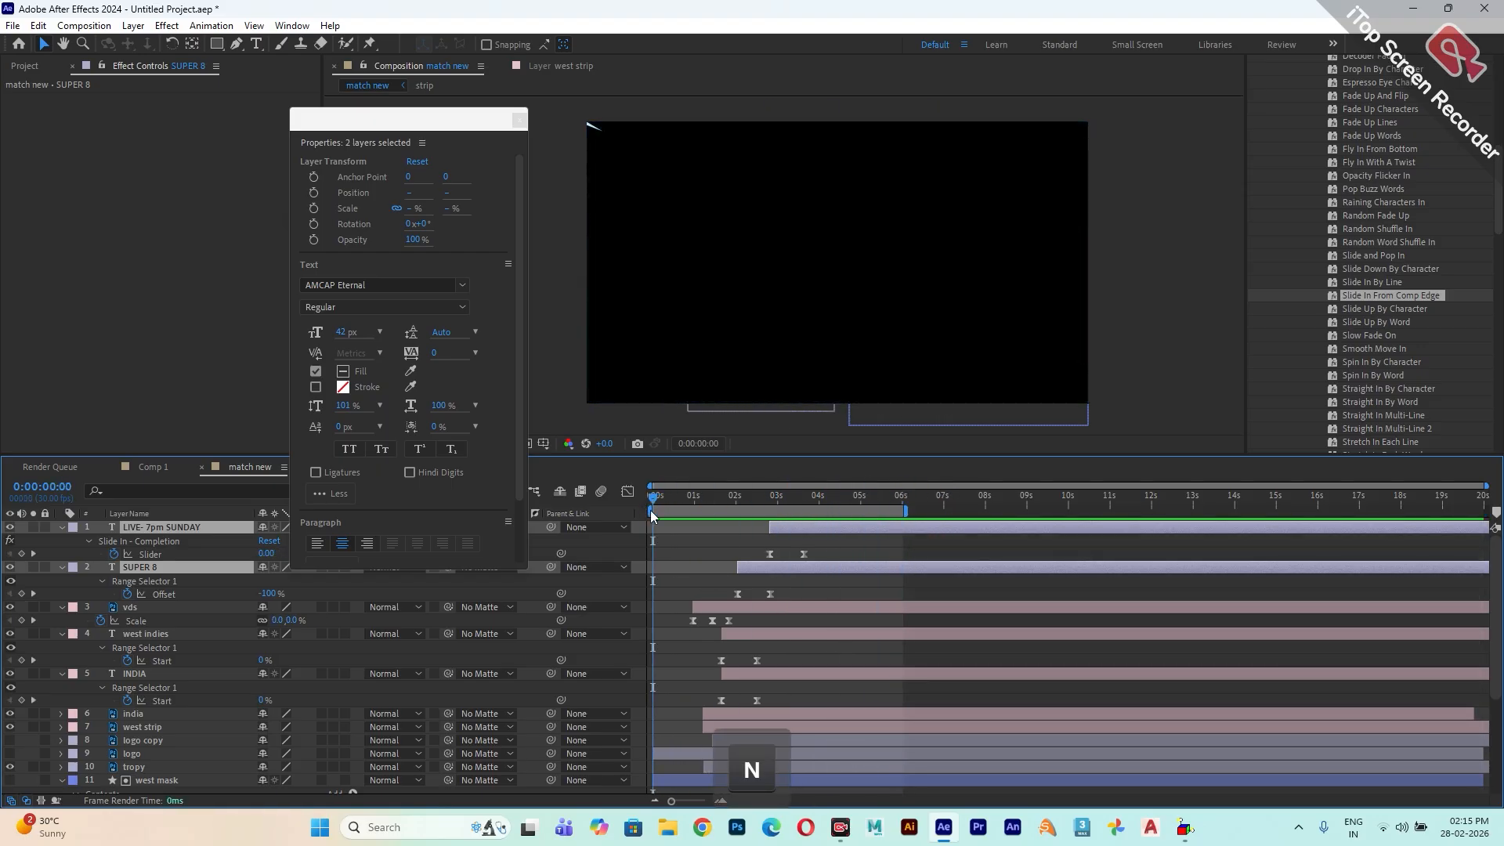
# - Add the match new composition to the render queue and set its output module format to H.264
pyautogui.click(79, 25)
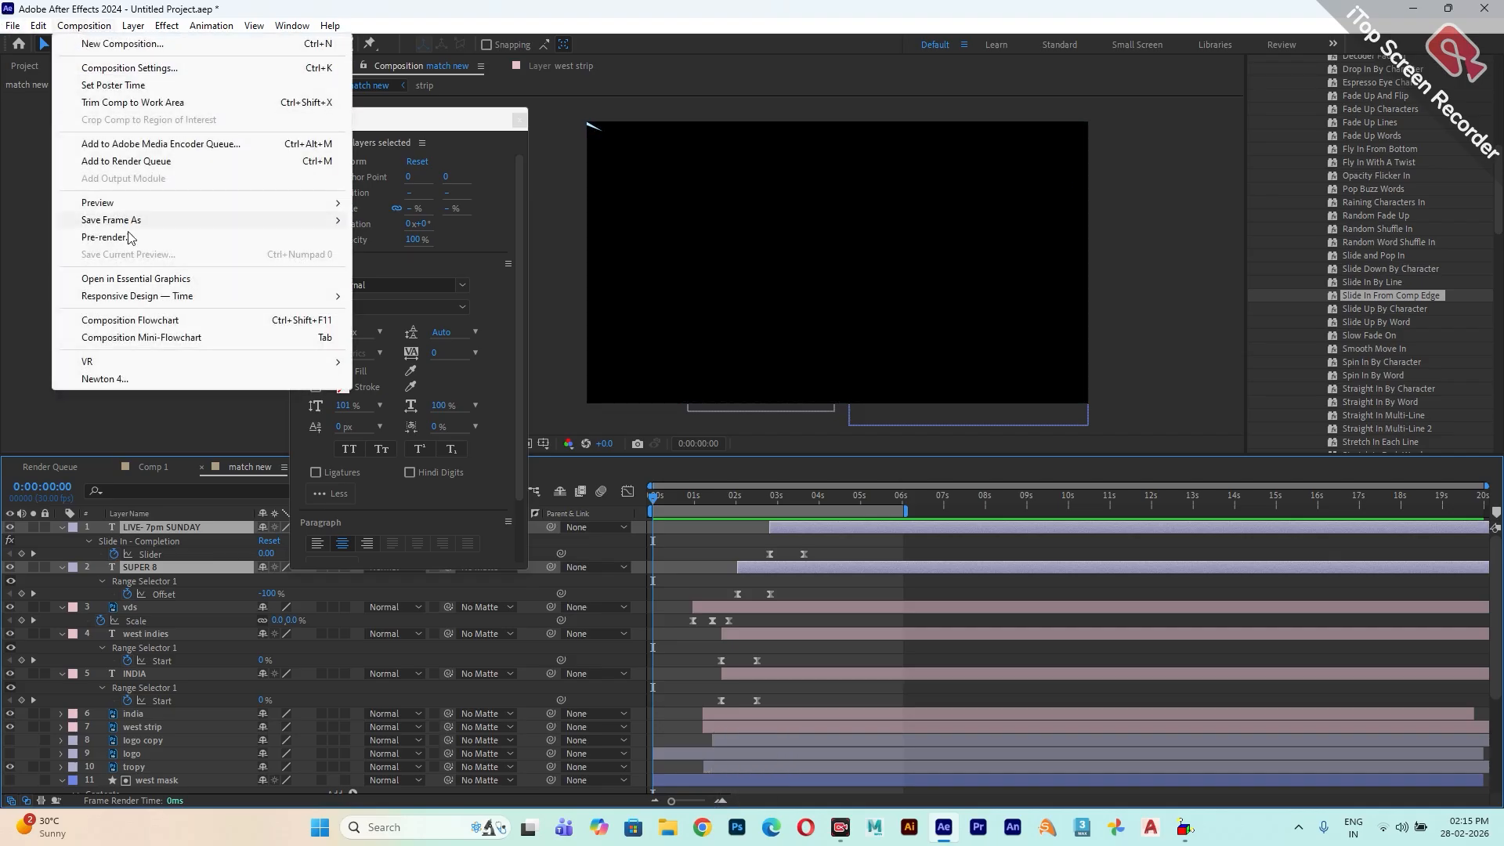
pyautogui.click(110, 161)
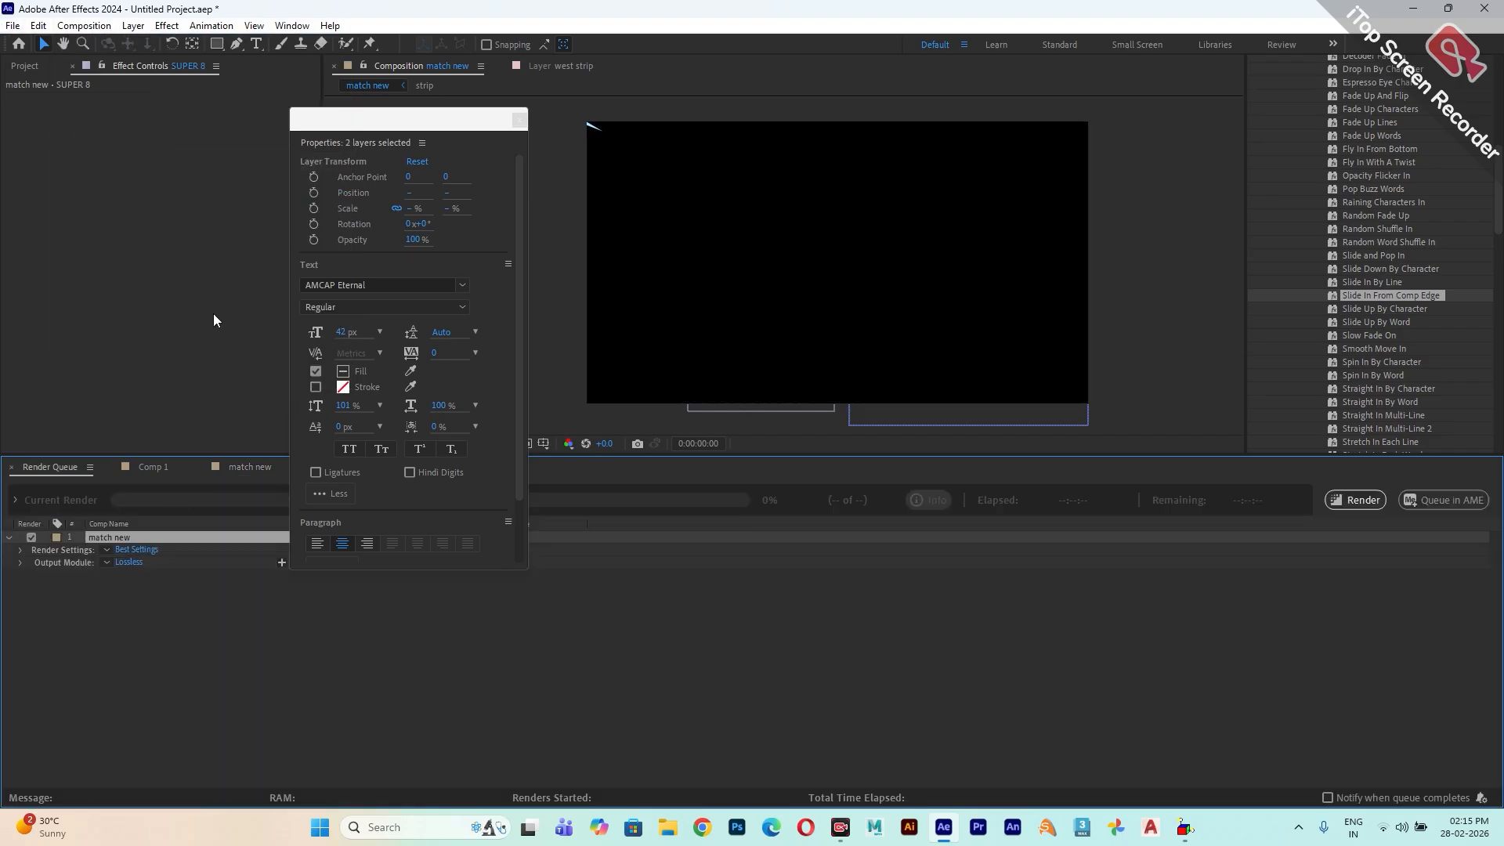
pyautogui.click(126, 562)
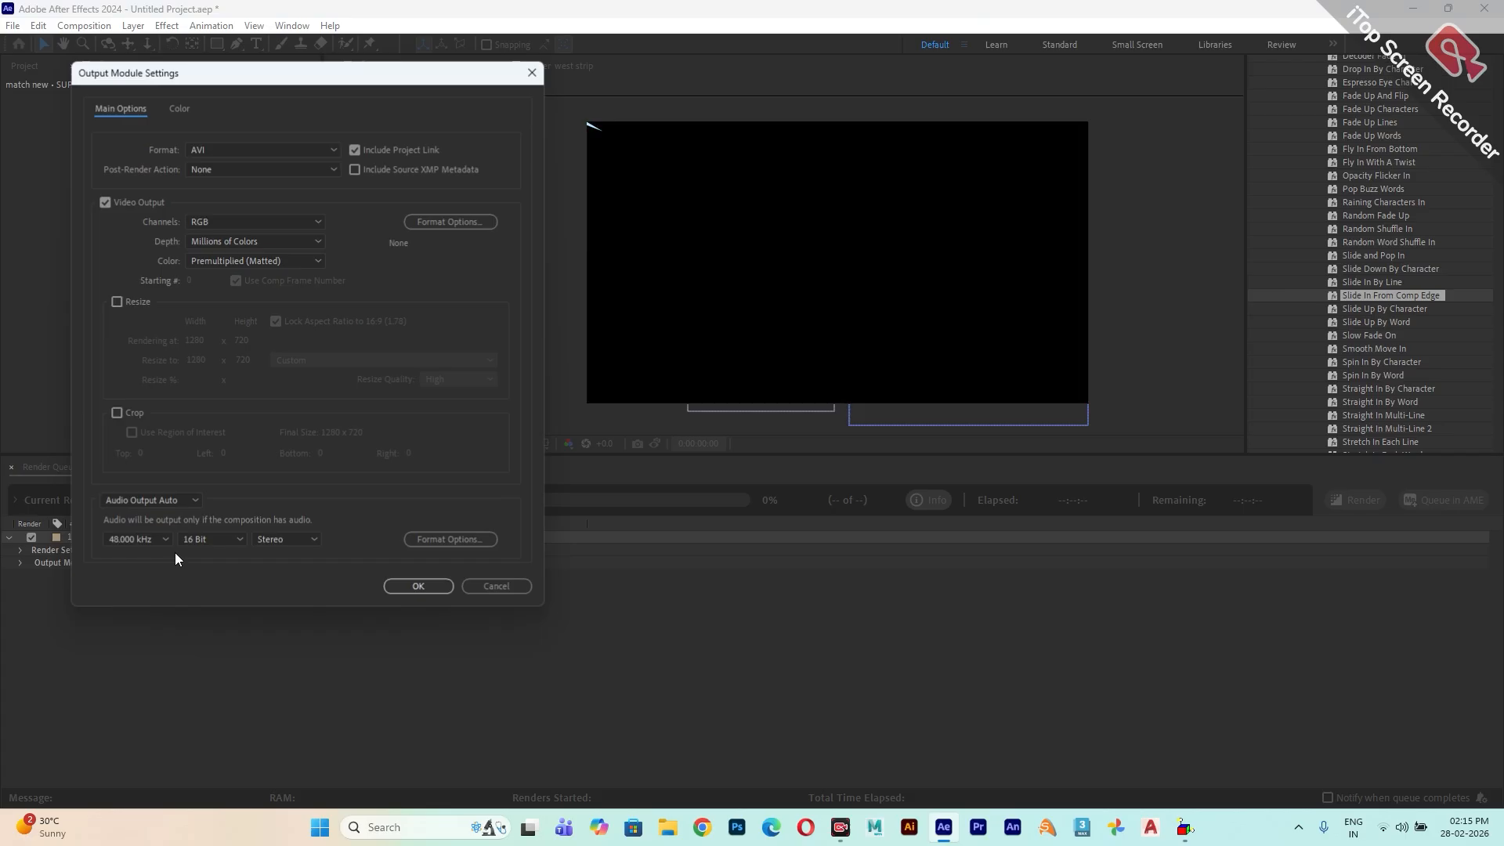
pyautogui.click(211, 150)
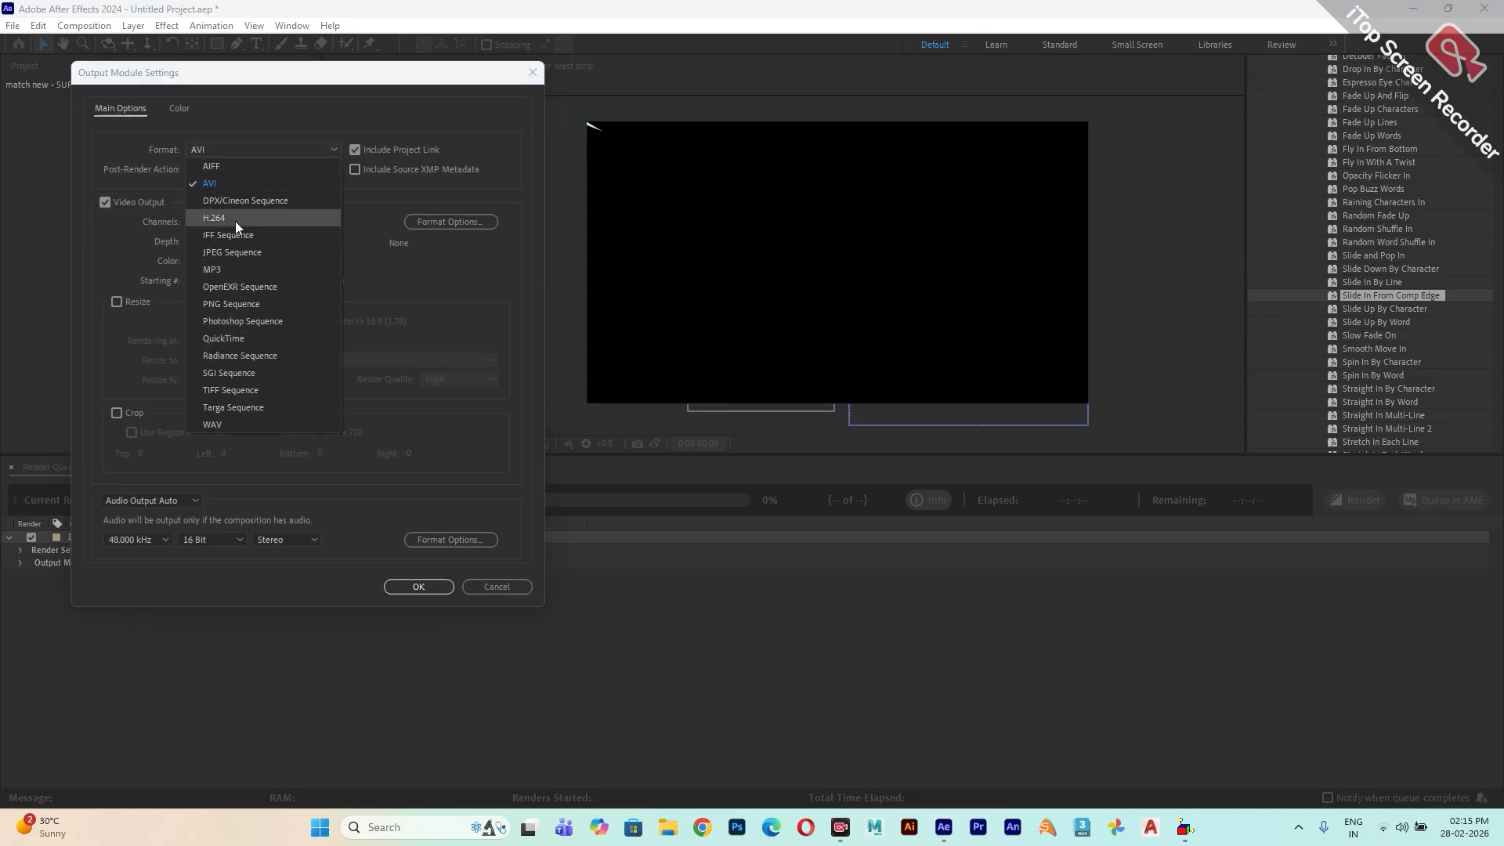
pyautogui.click(388, 496)
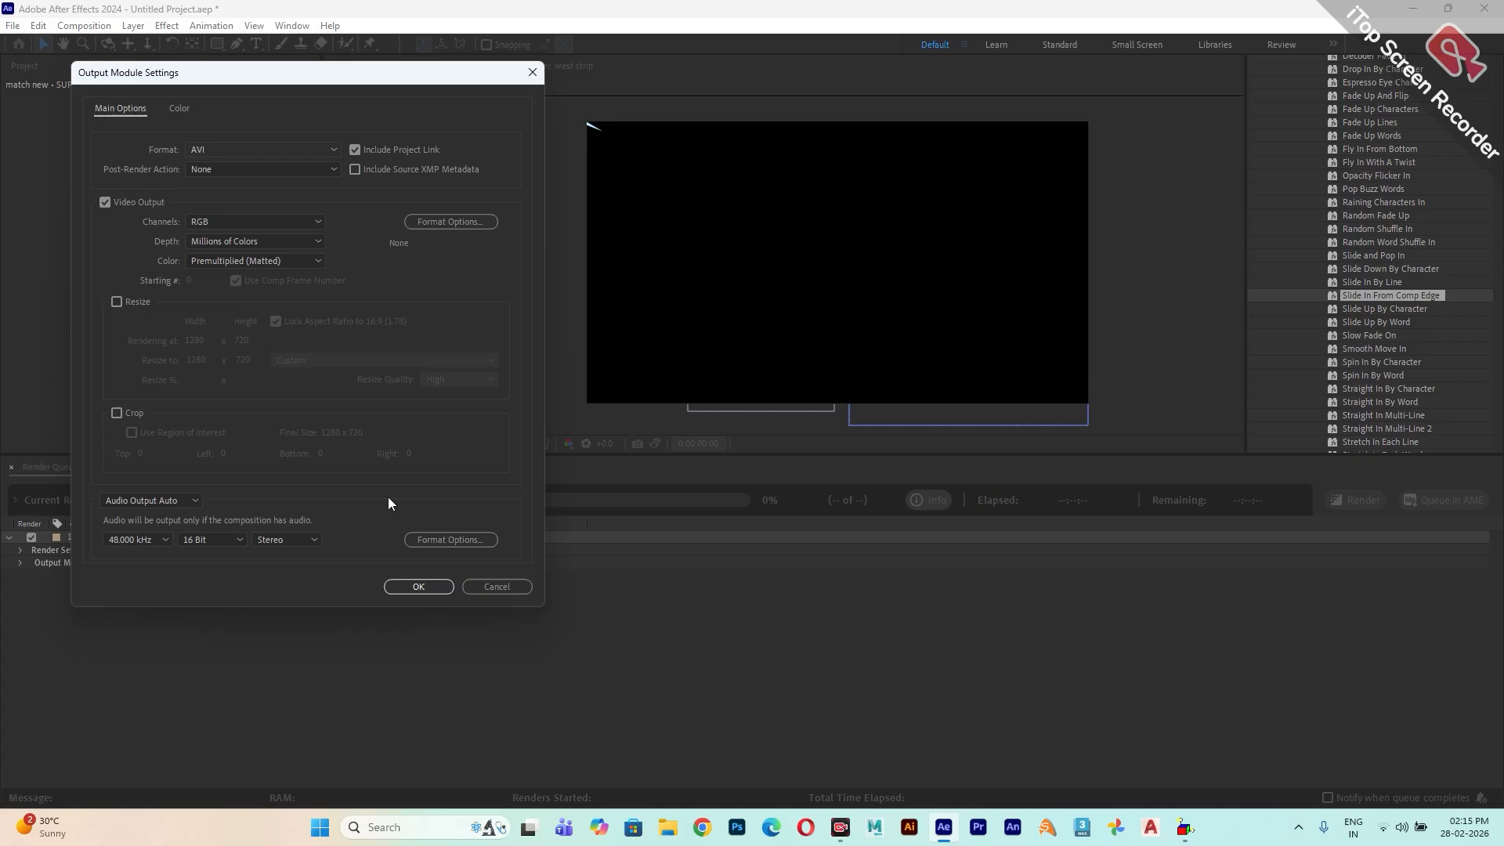
pyautogui.click(415, 587)
# - Set the render output to the Desktop as an MP4 named match new and start the render
pyautogui.moveTo(389, 129); pyautogui.dragTo(238, 34)
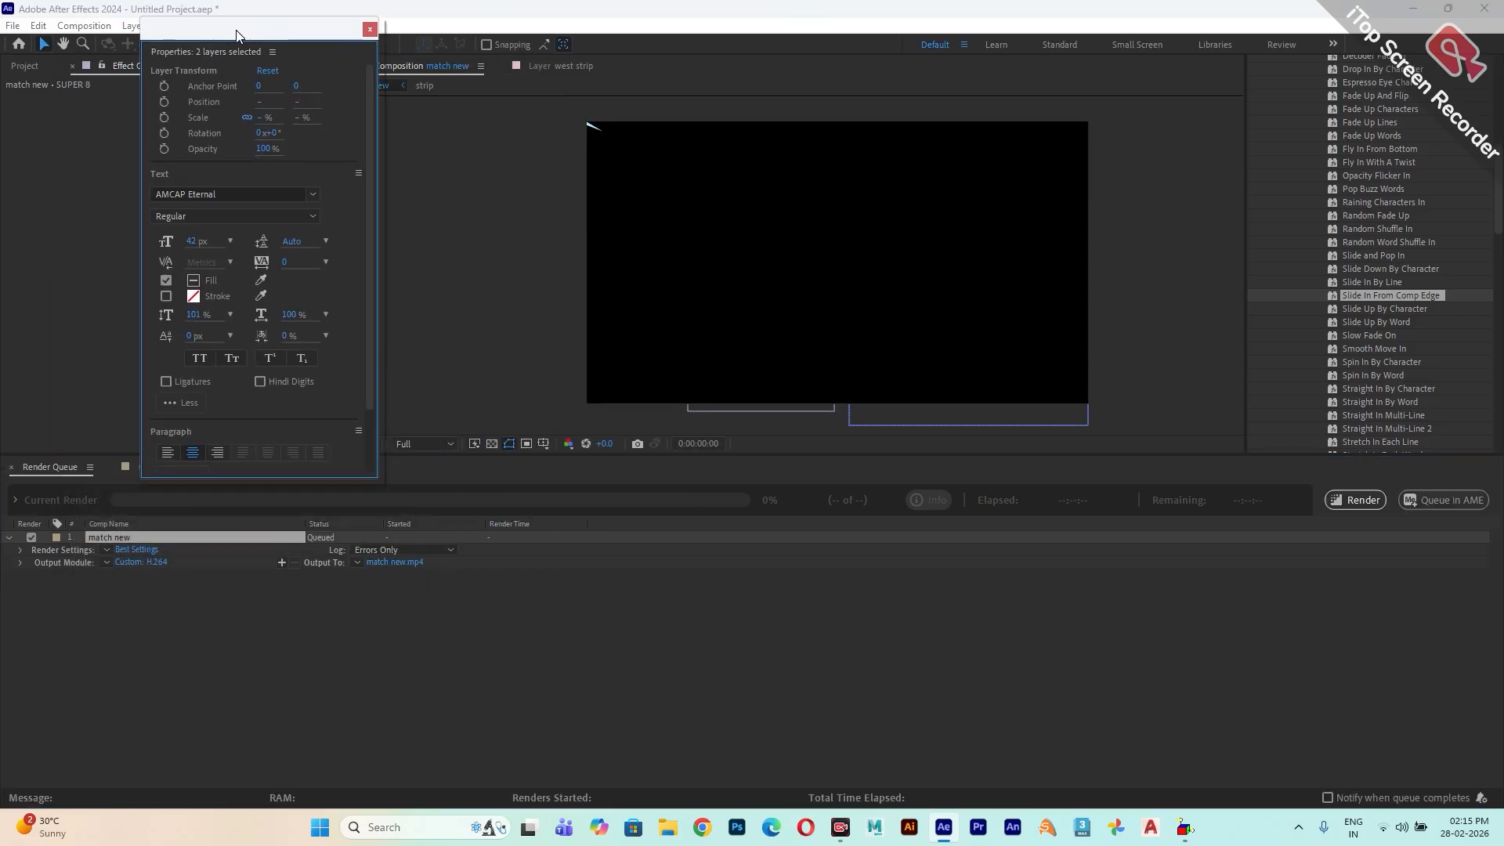
pyautogui.click(393, 563)
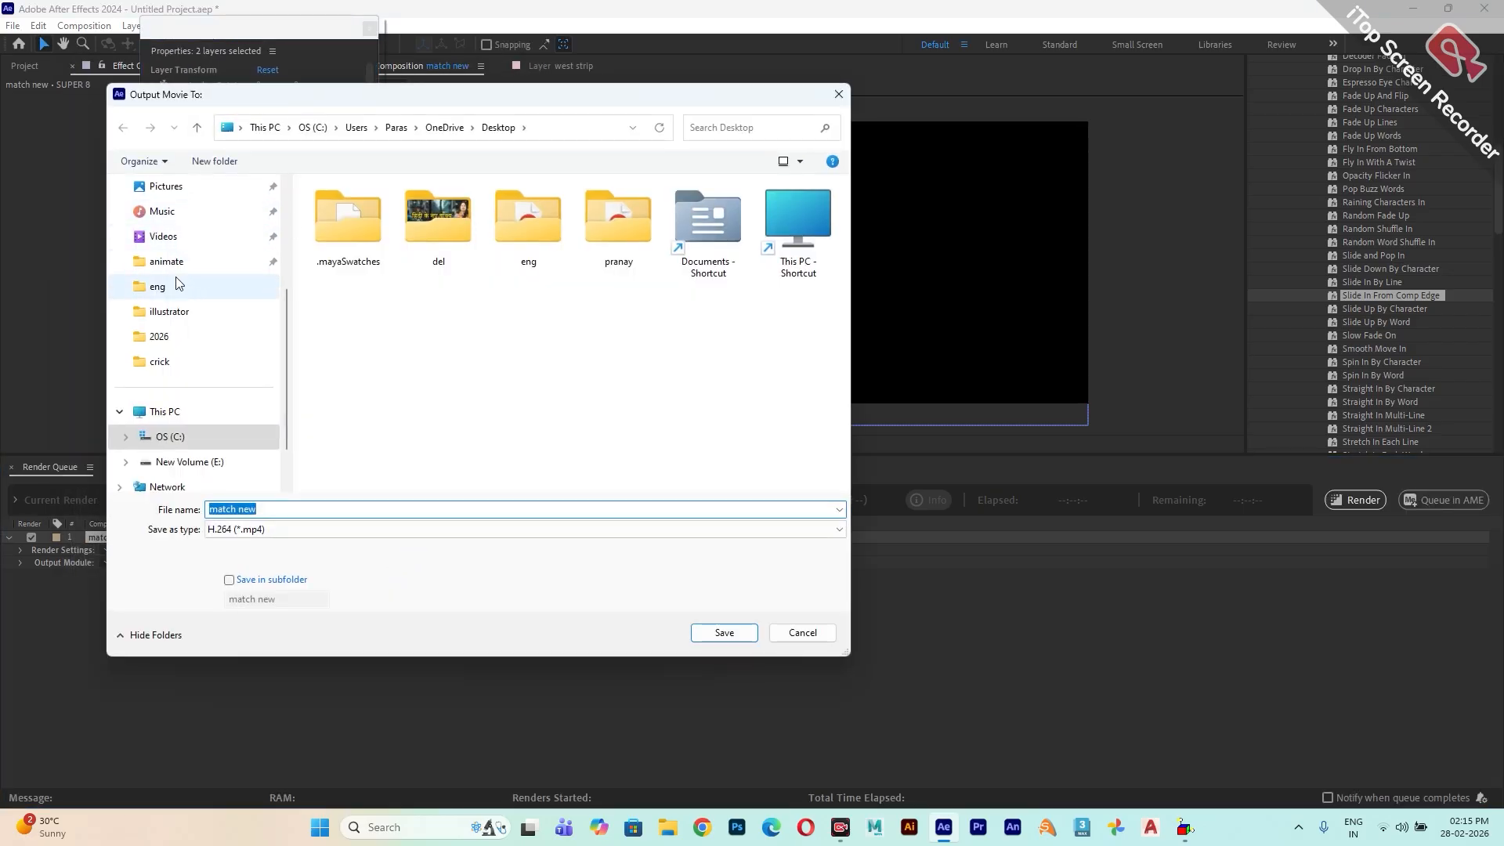
pyautogui.scroll(3, 197, 337)
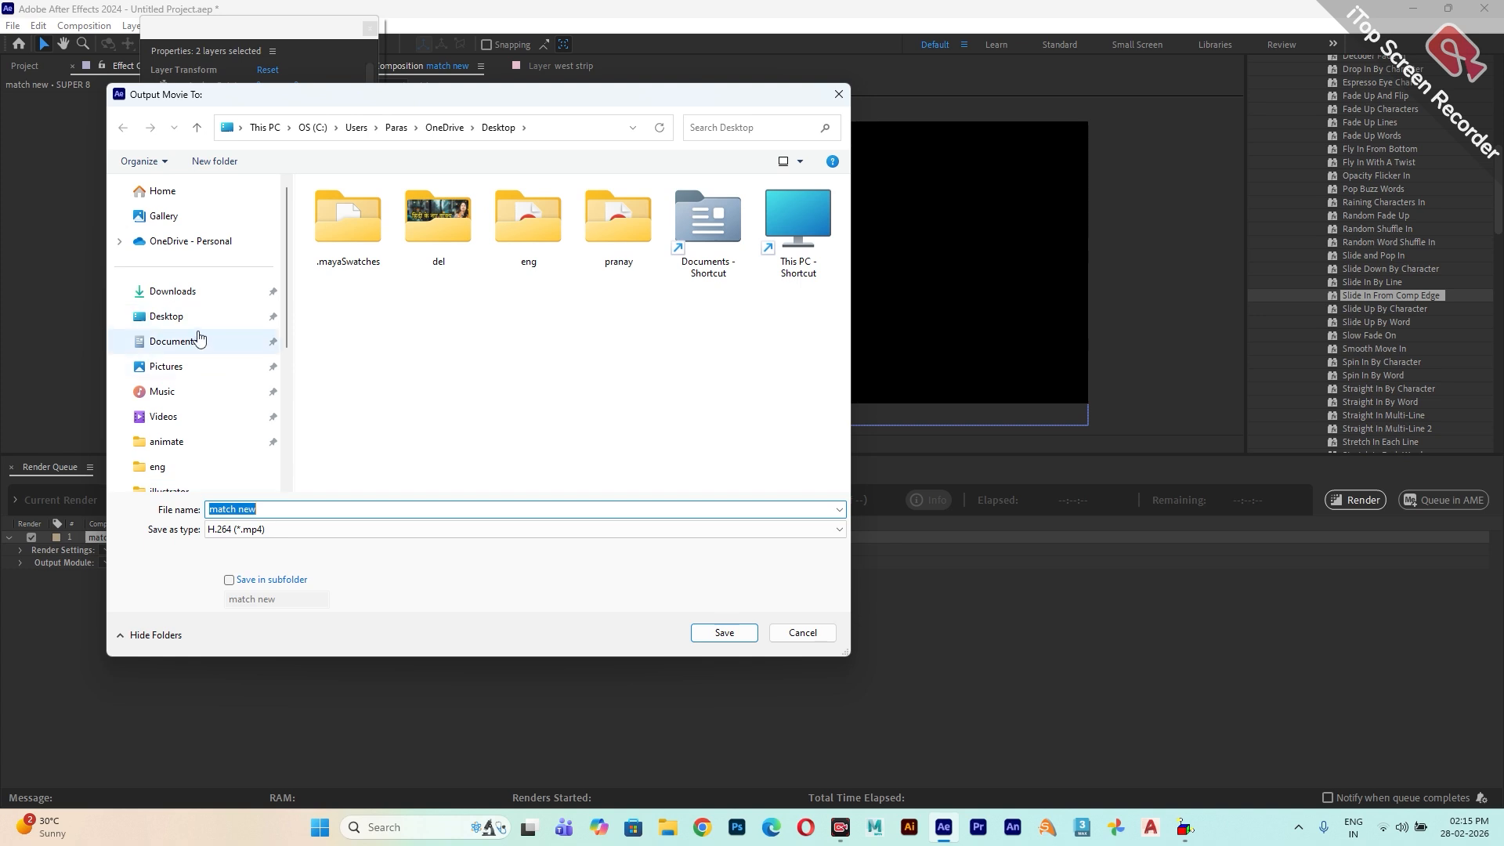
pyautogui.click(206, 317)
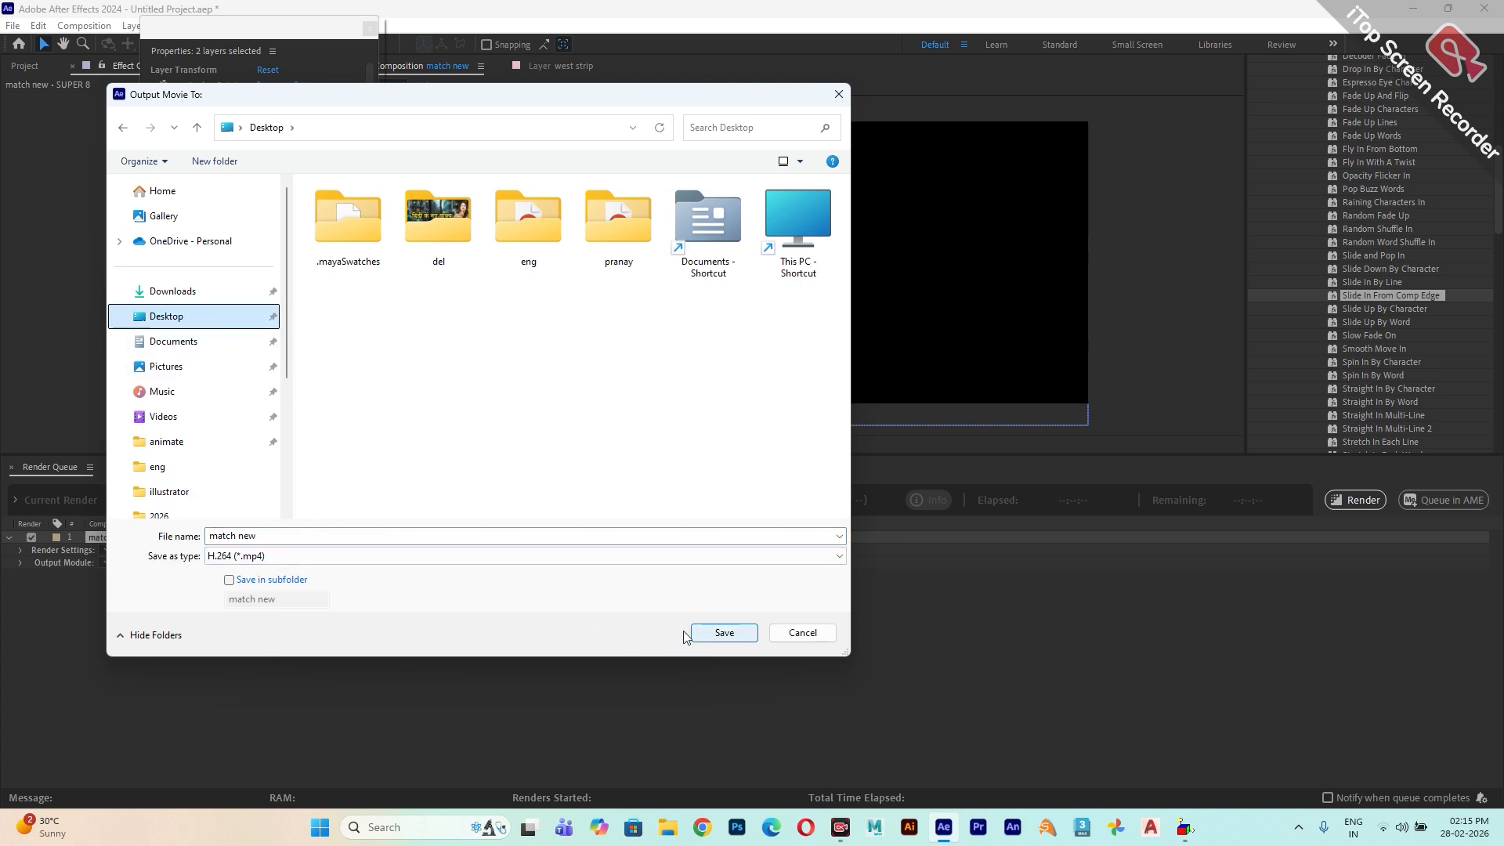
pyautogui.click(711, 634)
pyautogui.click(1355, 500)
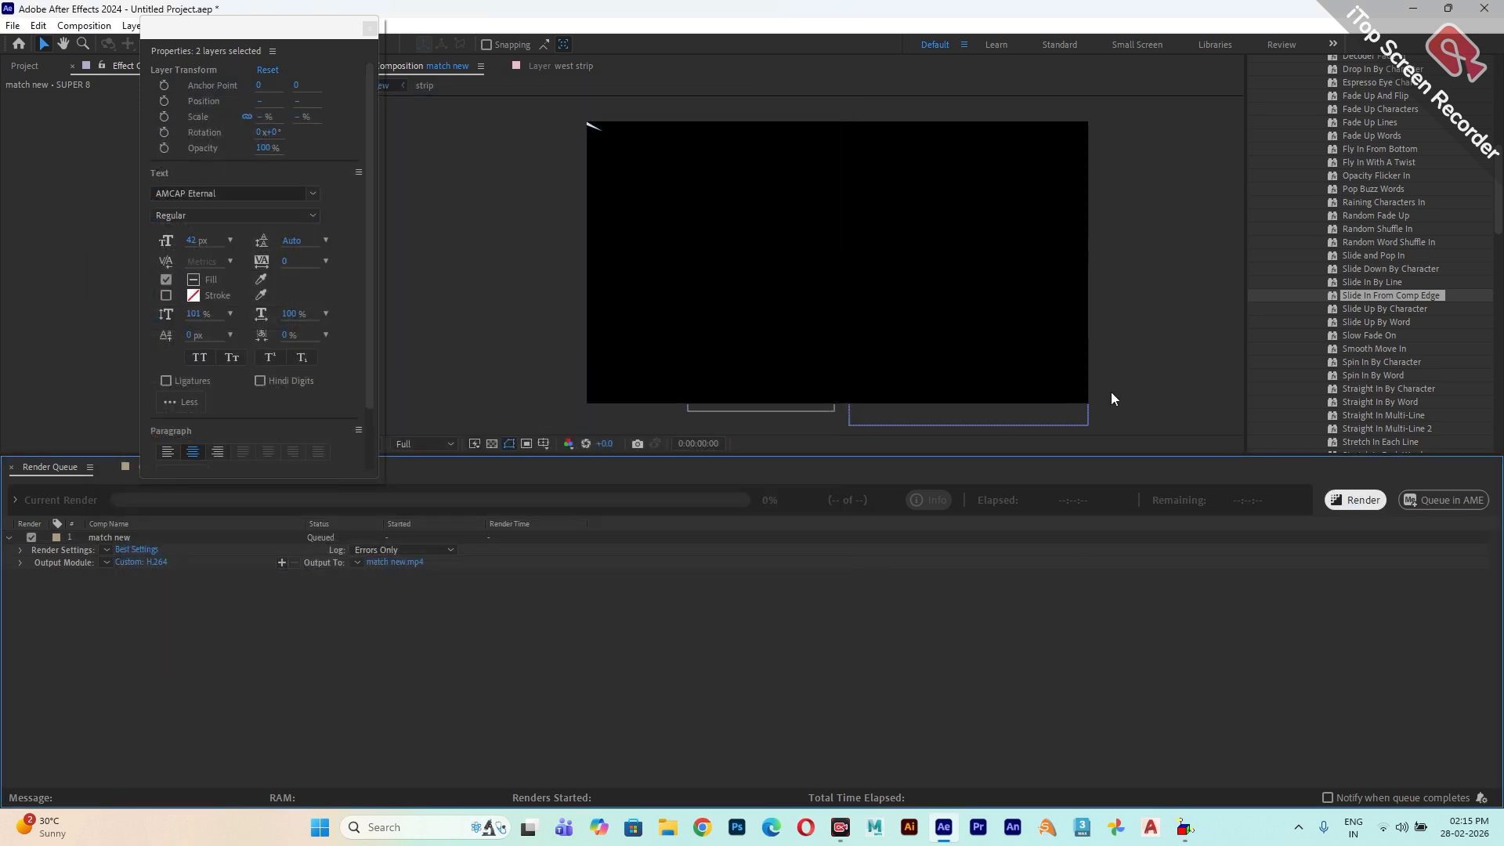